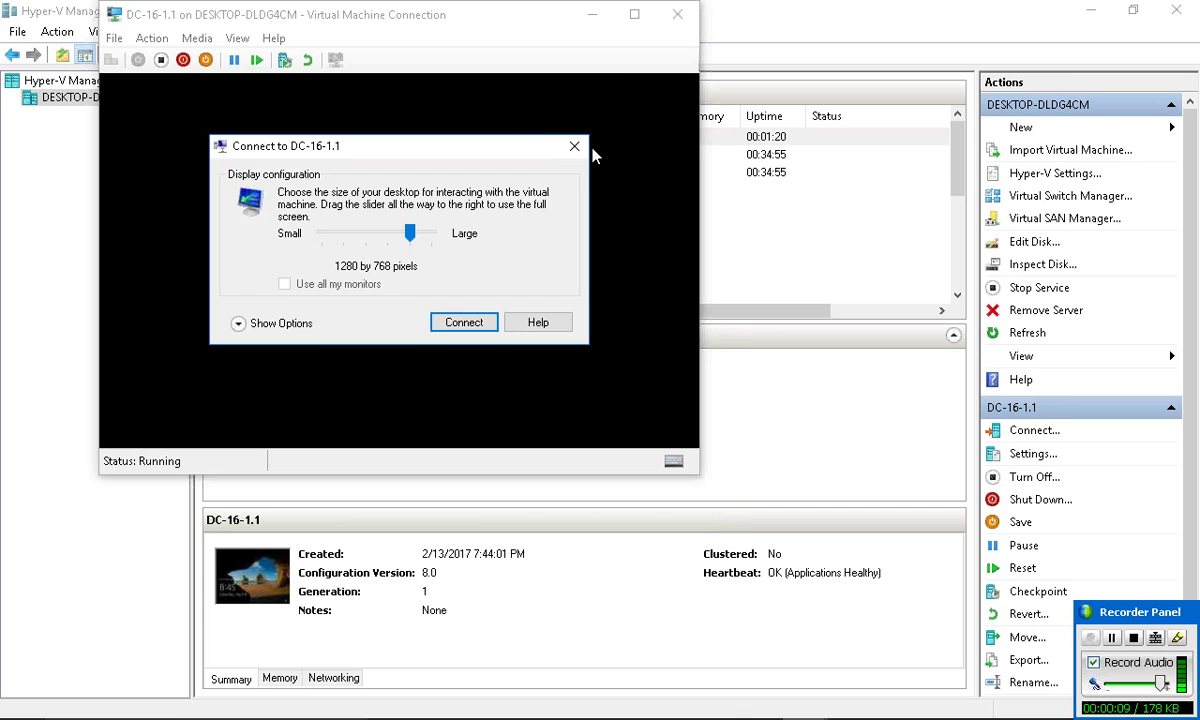
# - Connect to DC-16-1.1 at 1280 by 768 in full screen and bring up its sign-in screen
pyautogui.press('Return')
pyautogui.click(297, 38)
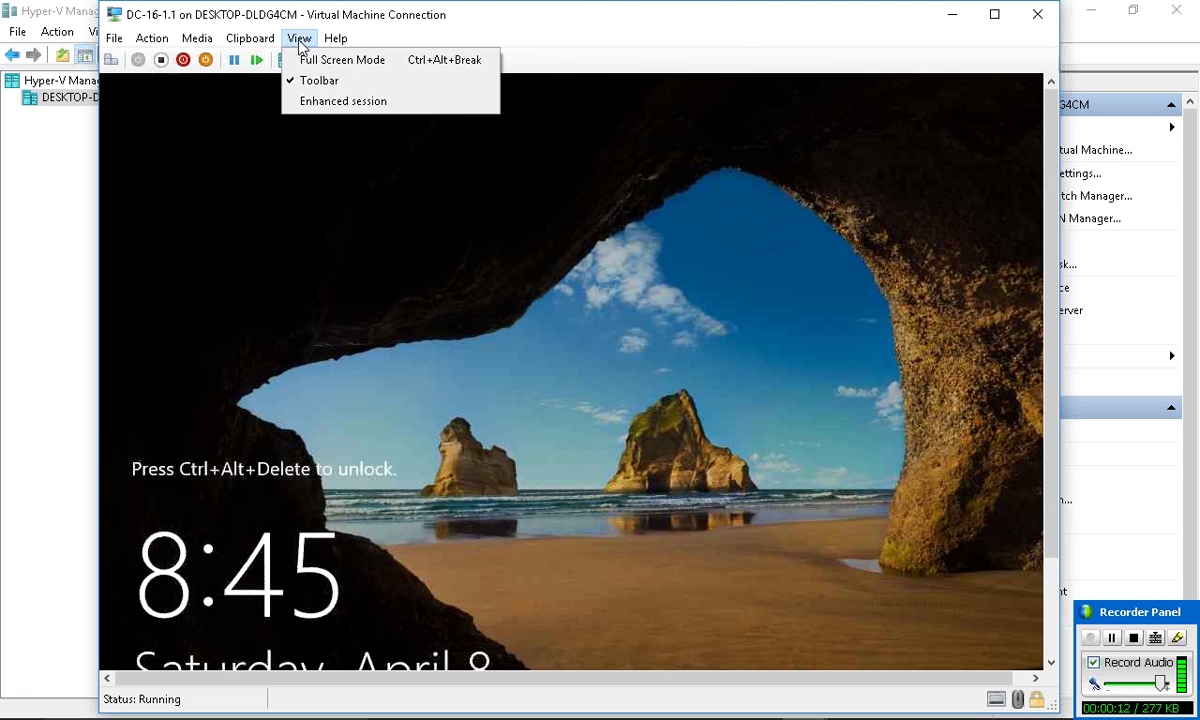
pyautogui.click(312, 58)
pyautogui.hotkey('ctrl', 'alt', 'End')
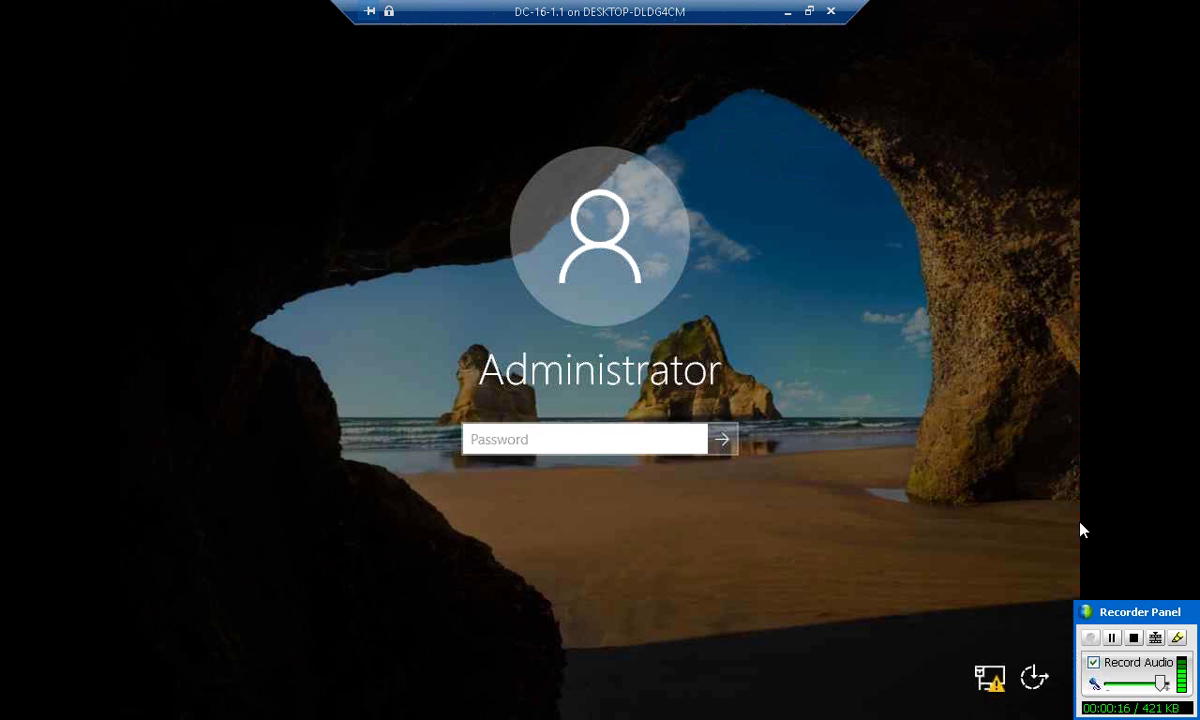
# - Paste a password into the Administrator sign-in box, clear it, and close the connection
pyautogui.moveTo(1130, 611); pyautogui.dragTo(933, 716)
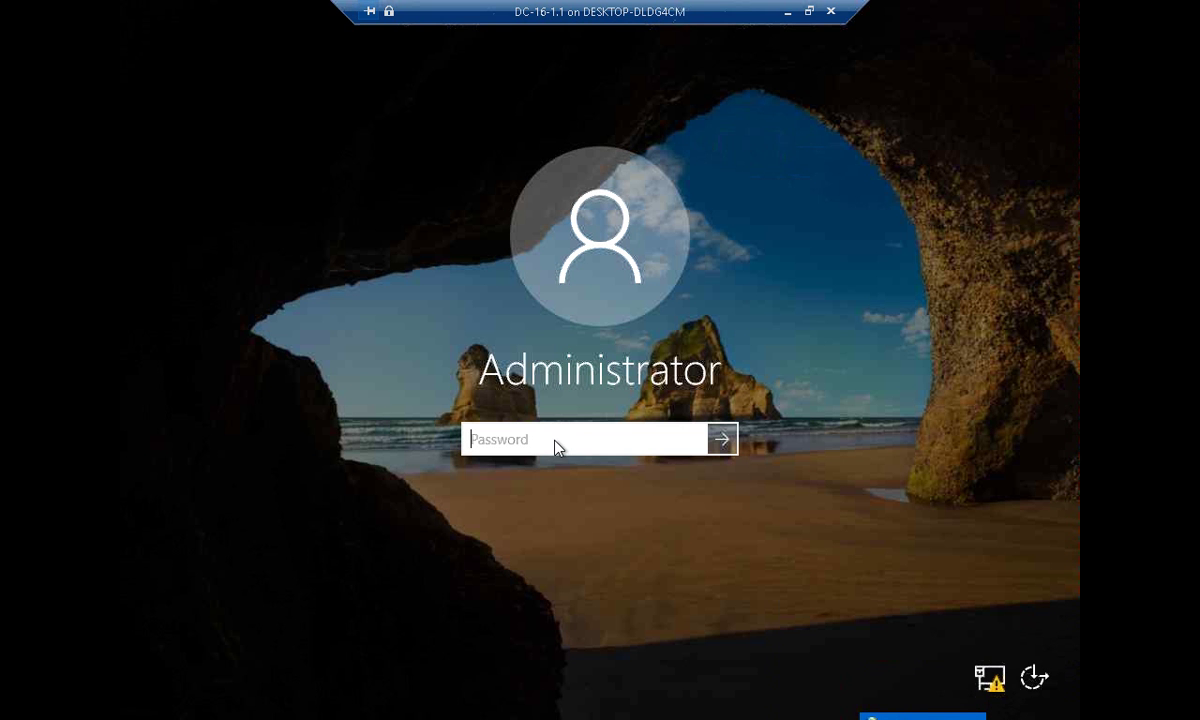
pyautogui.hotkey('ctrl', 'v')
pyautogui.press('BackSpace')
pyautogui.press('BackSpace')
pyautogui.press('BackSpace')
pyautogui.press('BackSpace')
pyautogui.press('BackSpace')
pyautogui.press('BackSpace')
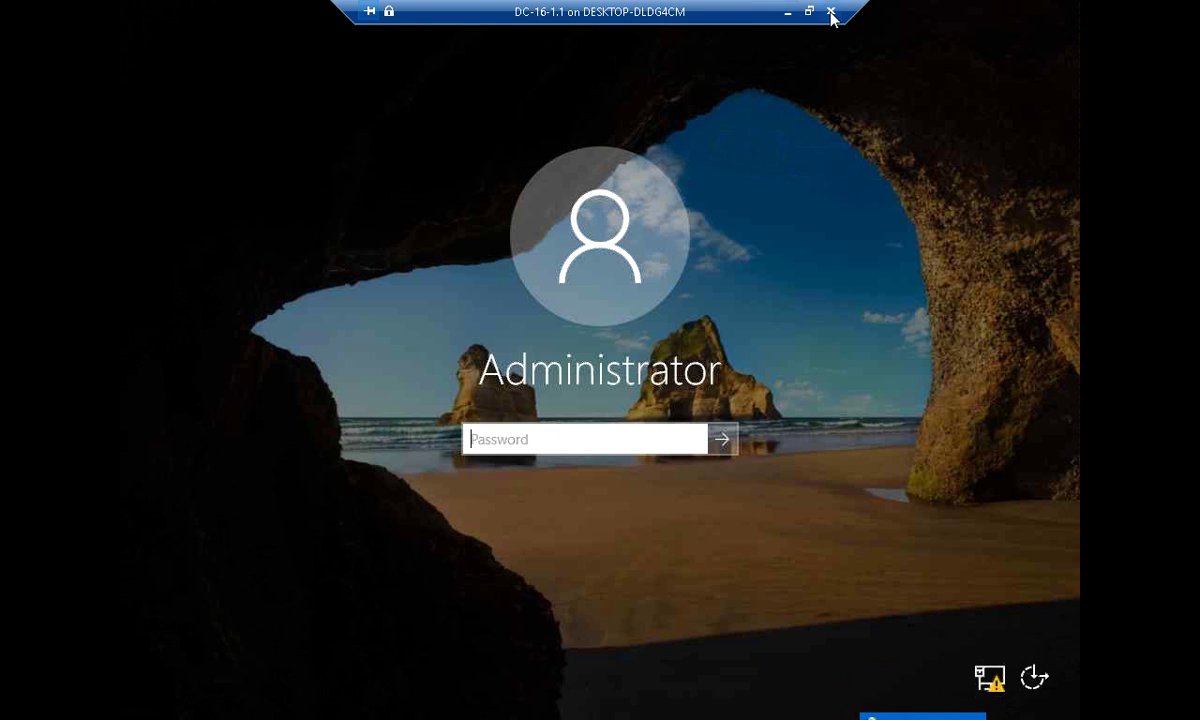
pyautogui.click(831, 13)
# - Revert DC-16-1.1 to the 'DC-16 - DC + ADC + Xp100 + Xp200' checkpoint and start it
pyautogui.rightClick(346, 359)
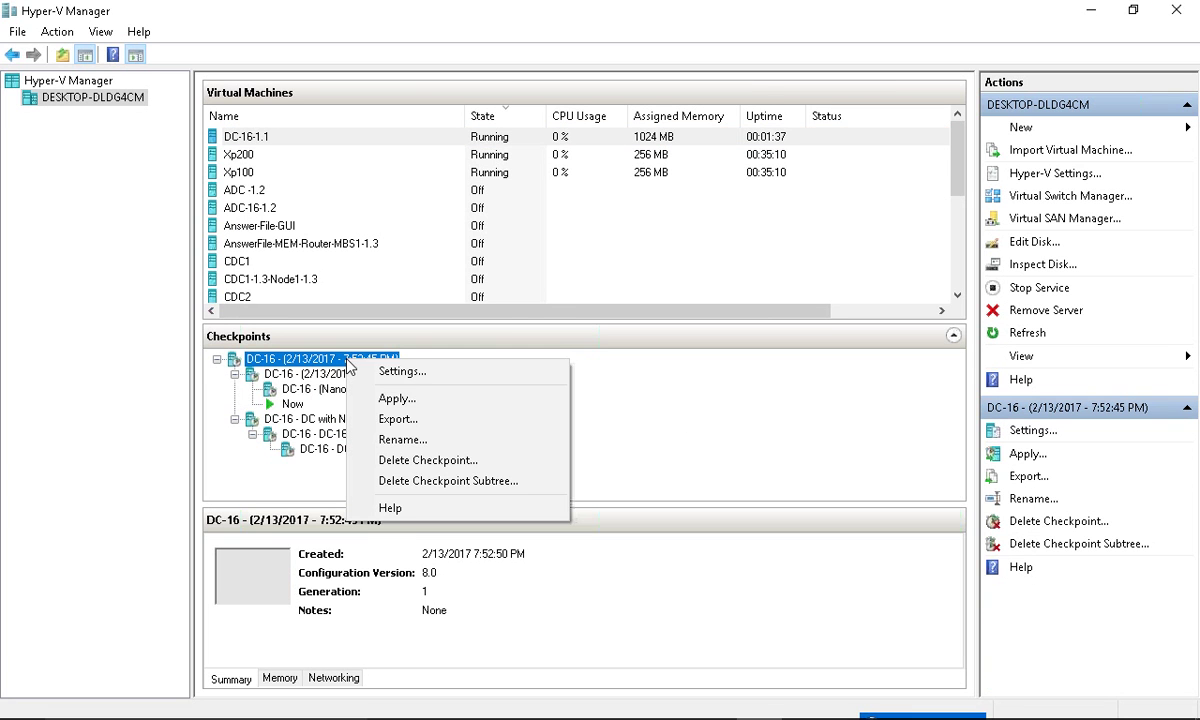
pyautogui.click(398, 399)
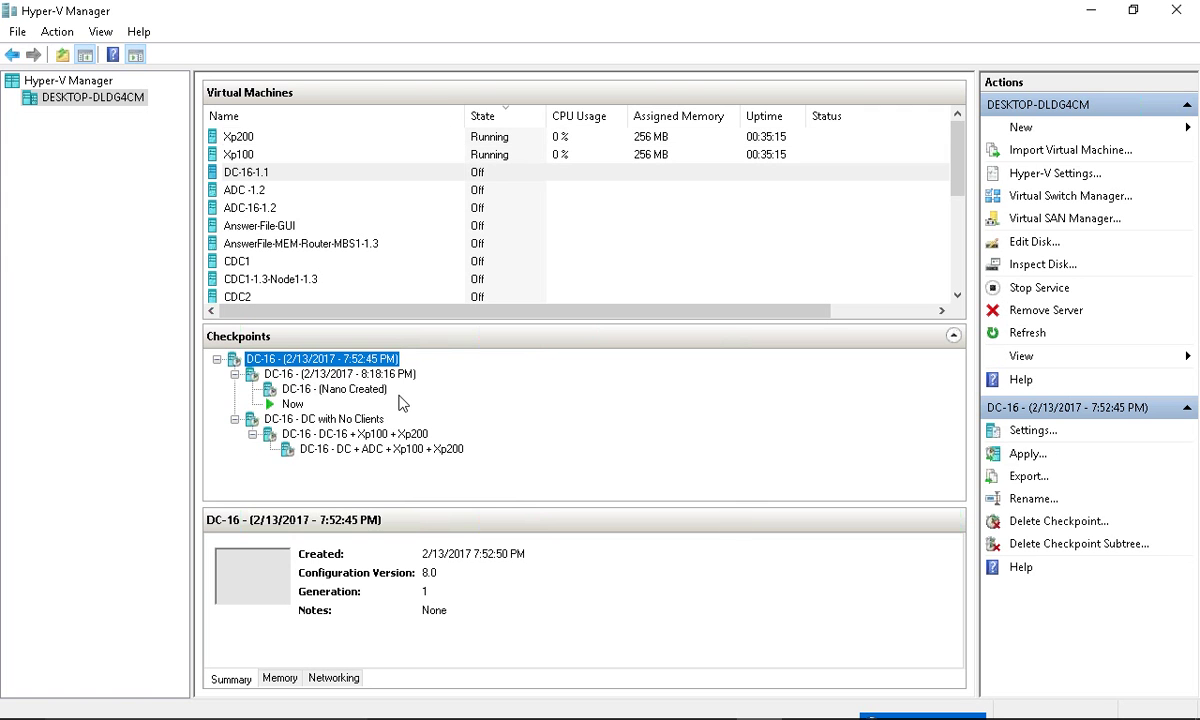
pyautogui.click(366, 176)
pyautogui.rightClick(392, 177)
pyautogui.click(440, 243)
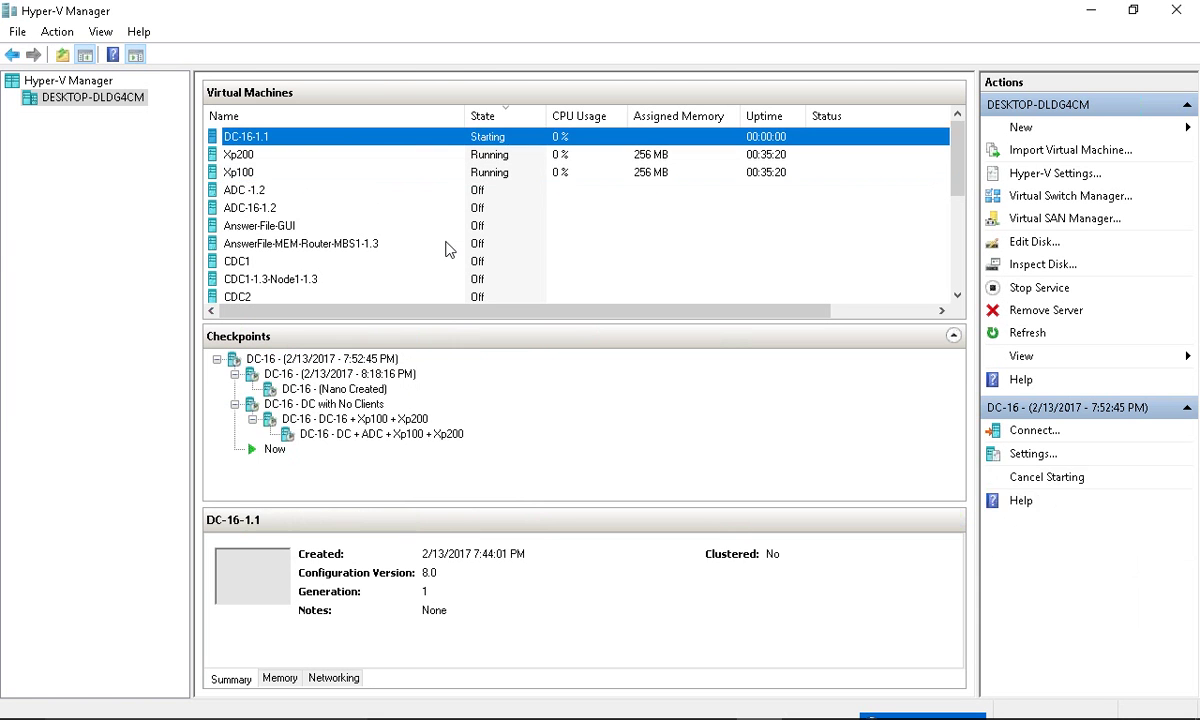
# - Open a console connection to the booting DC-16-1.1 and its View options
pyautogui.rightClick(448, 142)
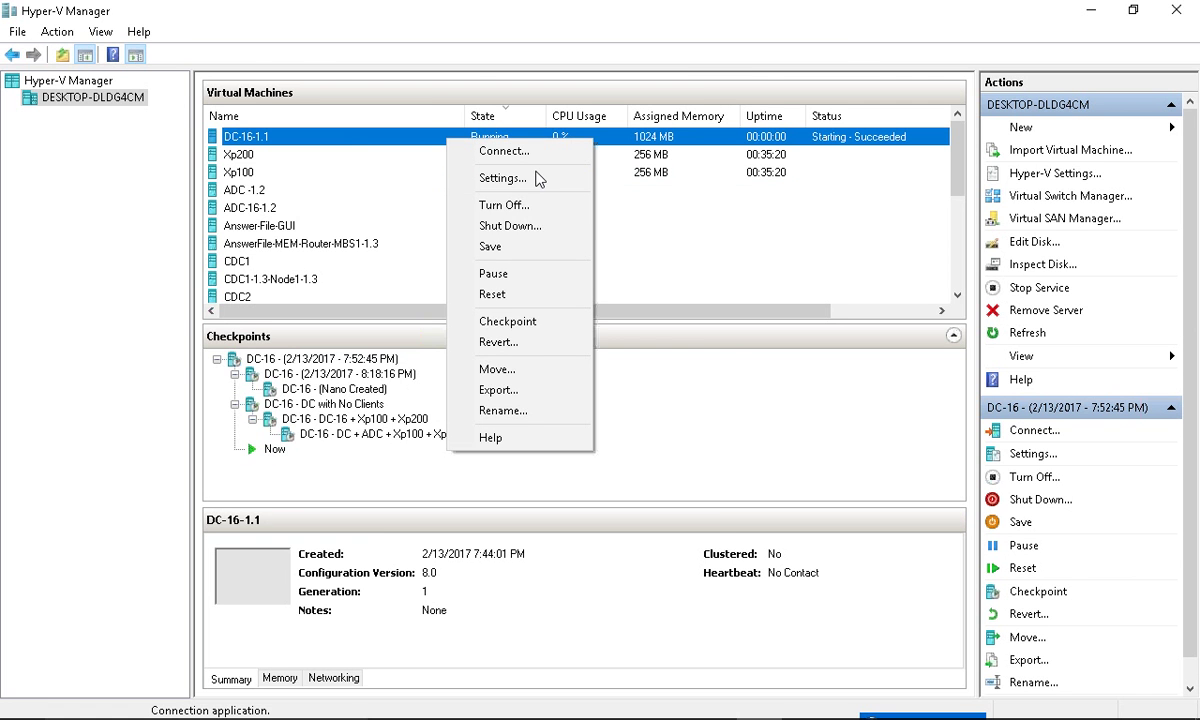
pyautogui.click(503, 152)
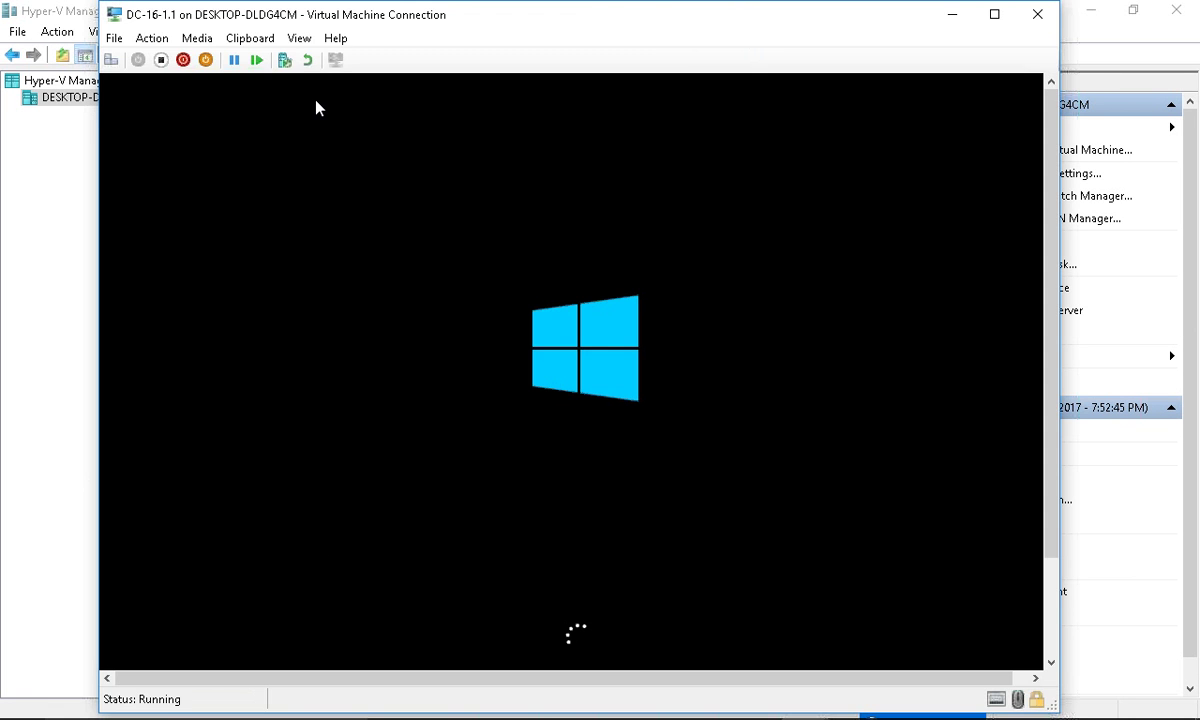
pyautogui.click(299, 38)
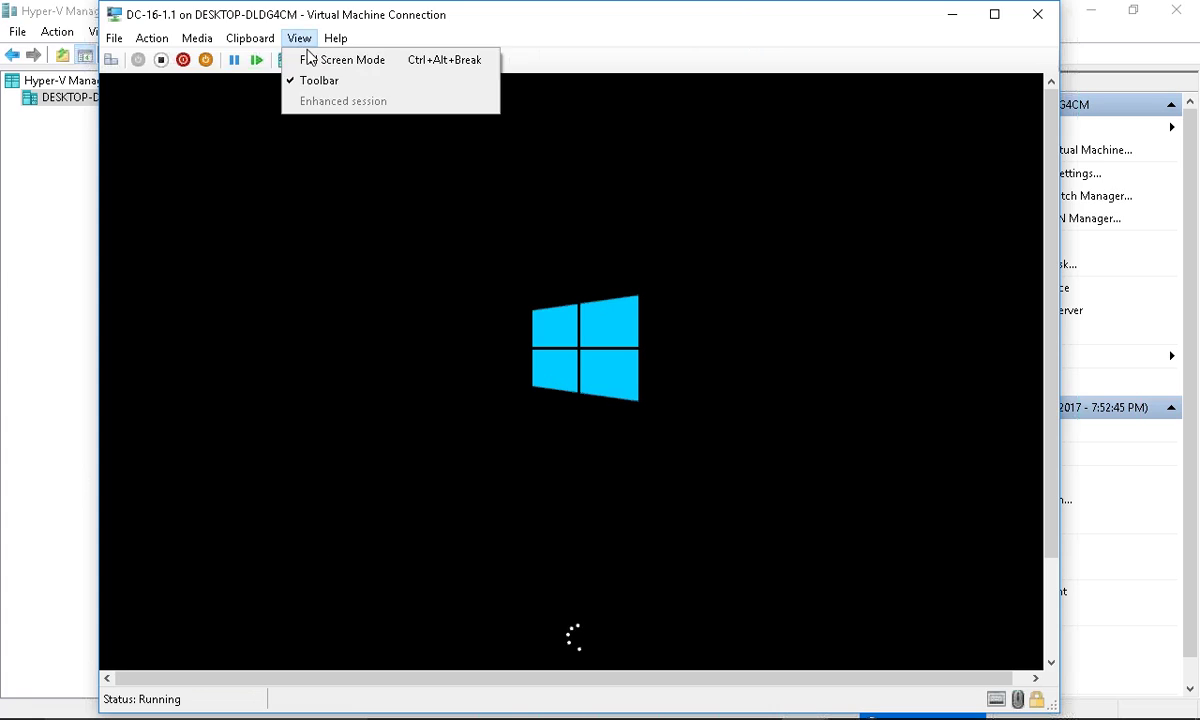
# - Go full screen and set the built-in Administrator password, entering it twice in Customize settings
pyautogui.click(308, 56)
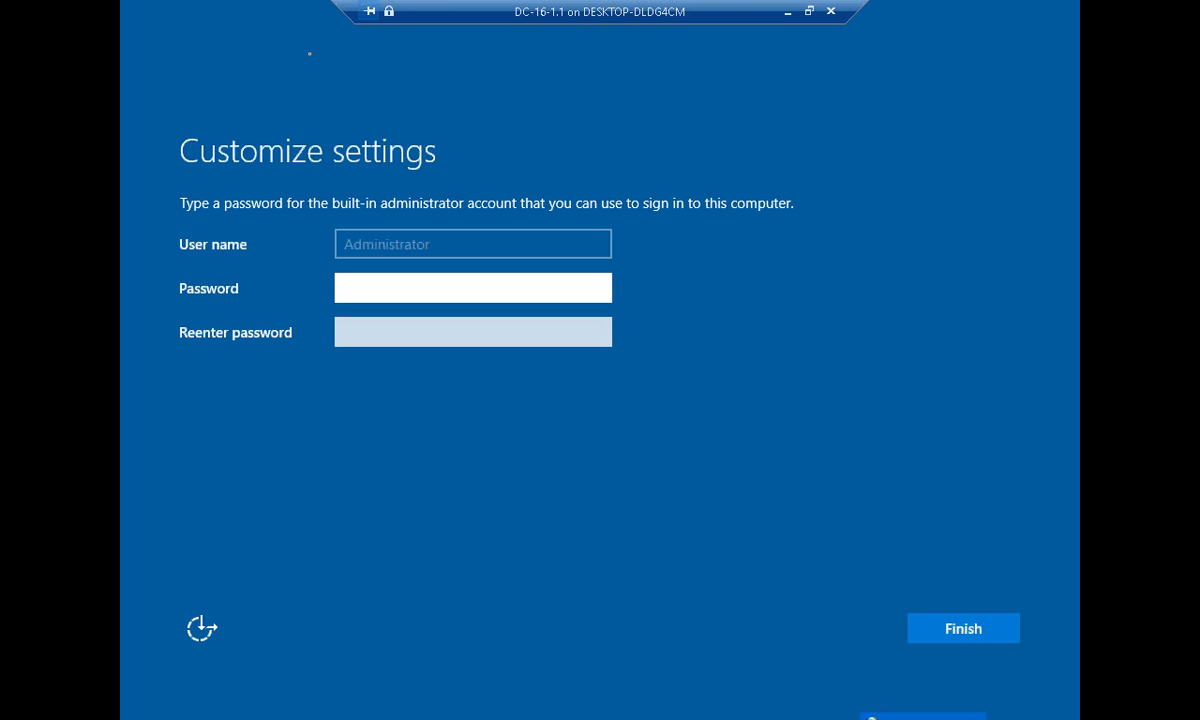
pyautogui.hotkey('ctrl', 'v')
pyautogui.press('Tab')
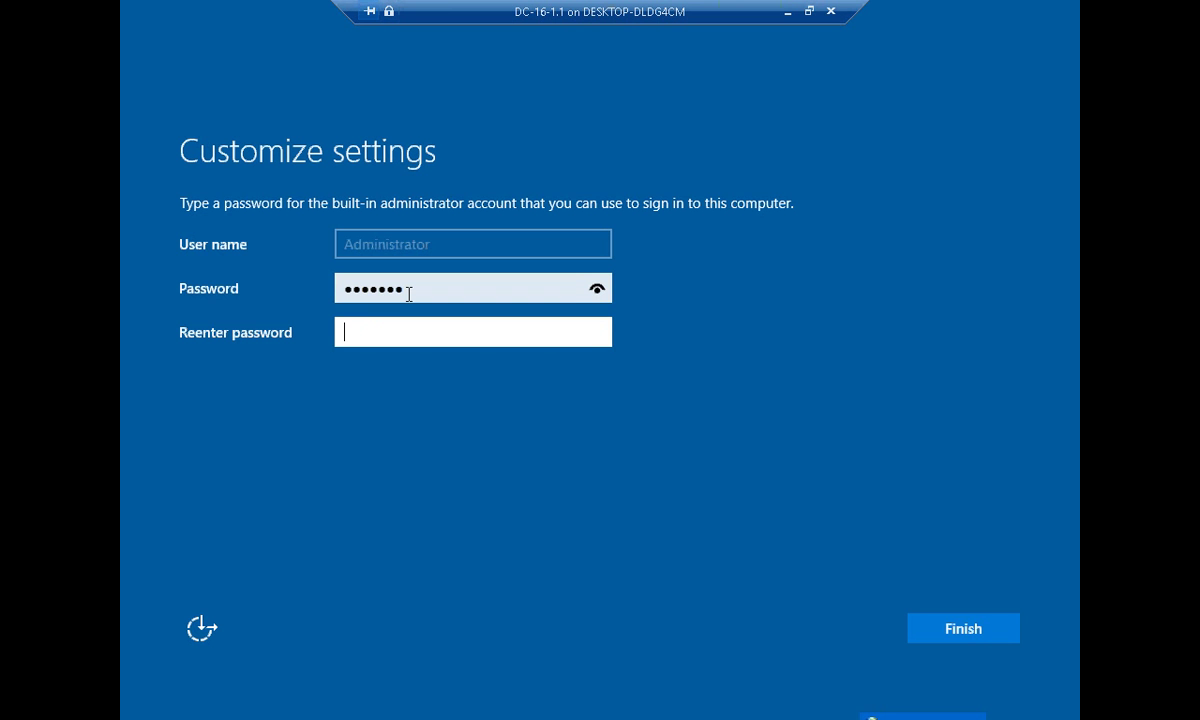
pyautogui.press('Return')
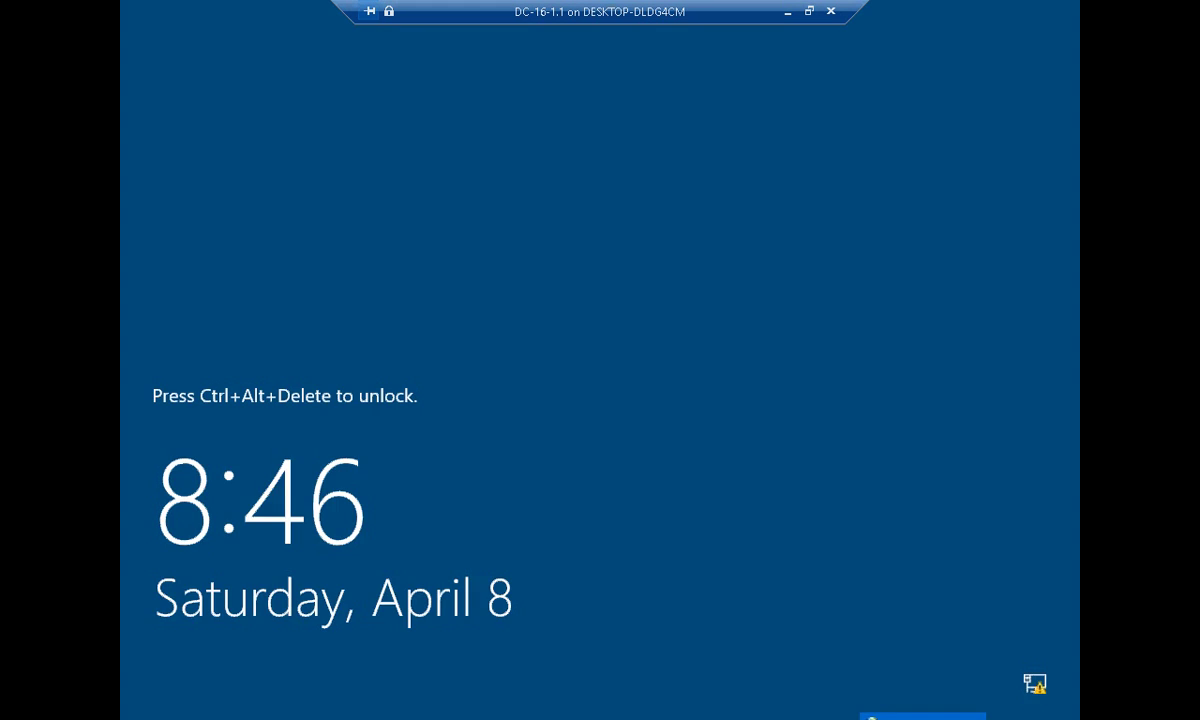
# - Sign in to DC-16-1.1 as Administrator with the account password, dismissing an unused Run prompt
pyautogui.hotkey('ctrl', 'alt', 'End')
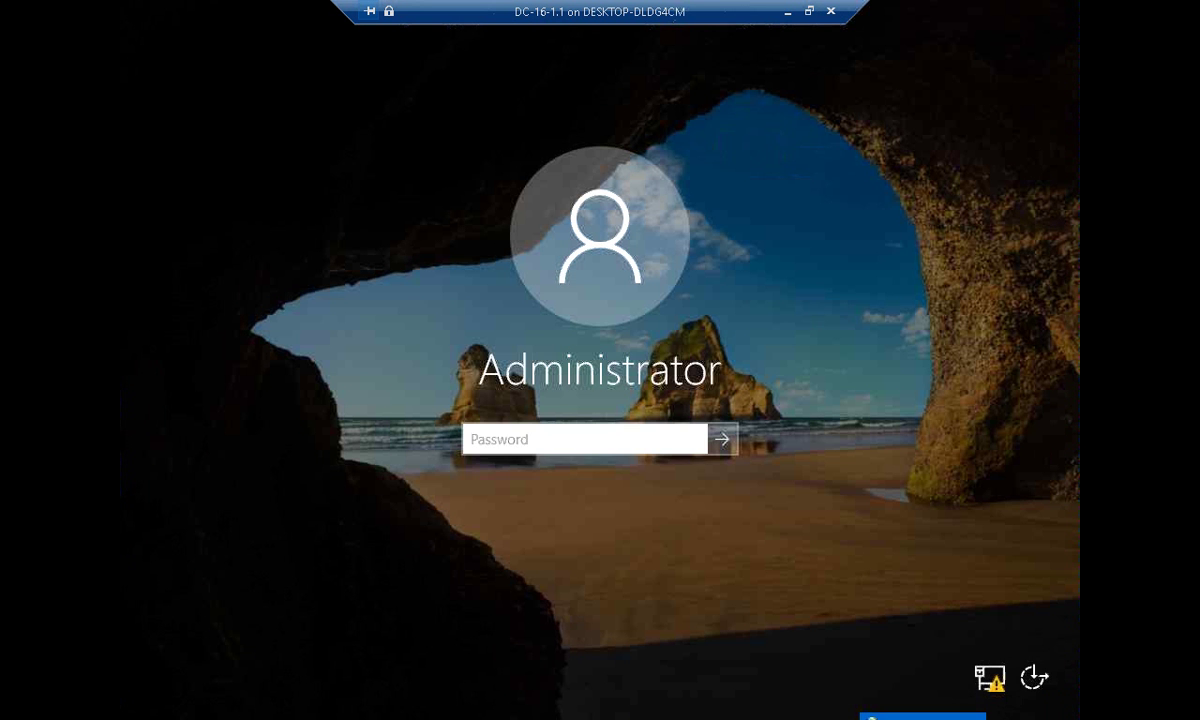
pyautogui.write('Pa$$w0r')
pyautogui.press('Return')
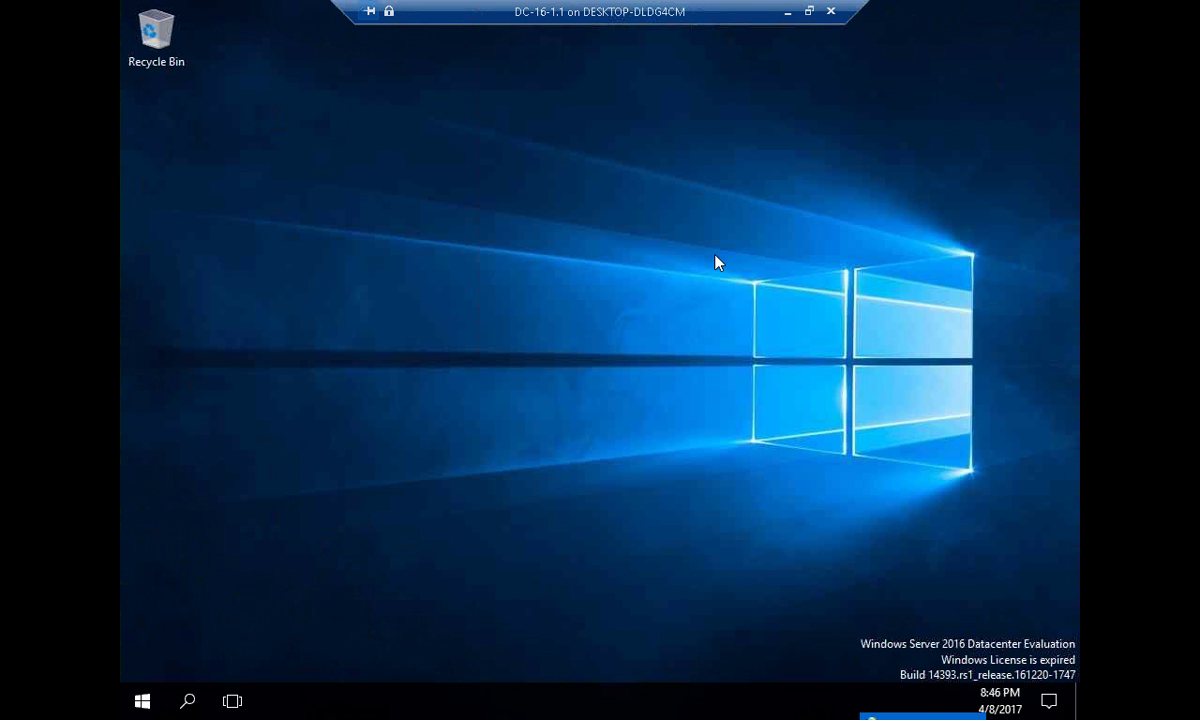
pyautogui.press('super+r')
pyautogui.press('Escape')
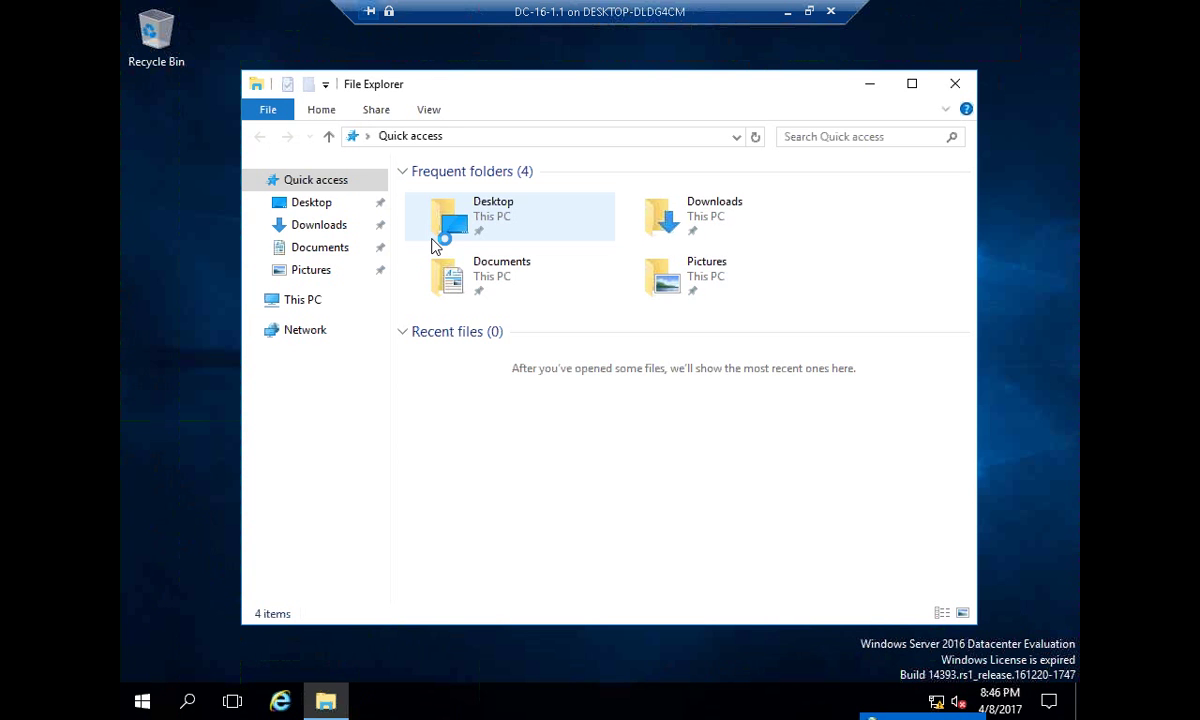
# - Change the computer name to DC in System Properties and restart the VM now
pyautogui.click(300, 300)
pyautogui.rightClick(297, 300)
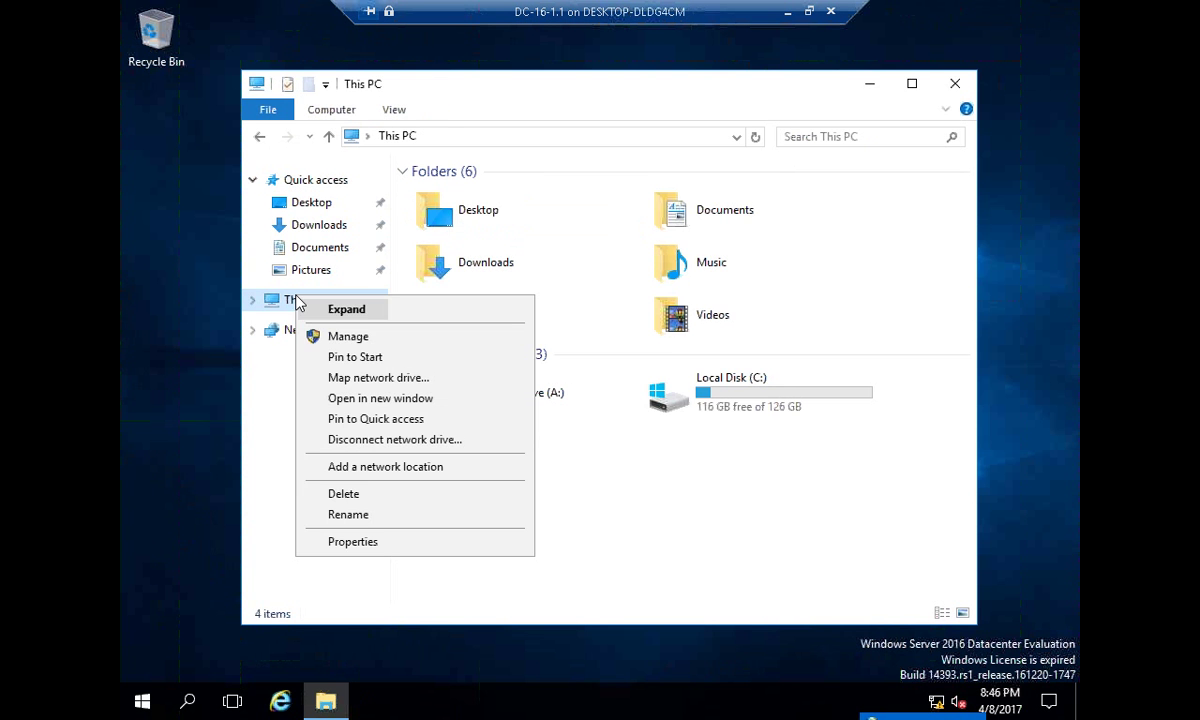
pyautogui.click(395, 541)
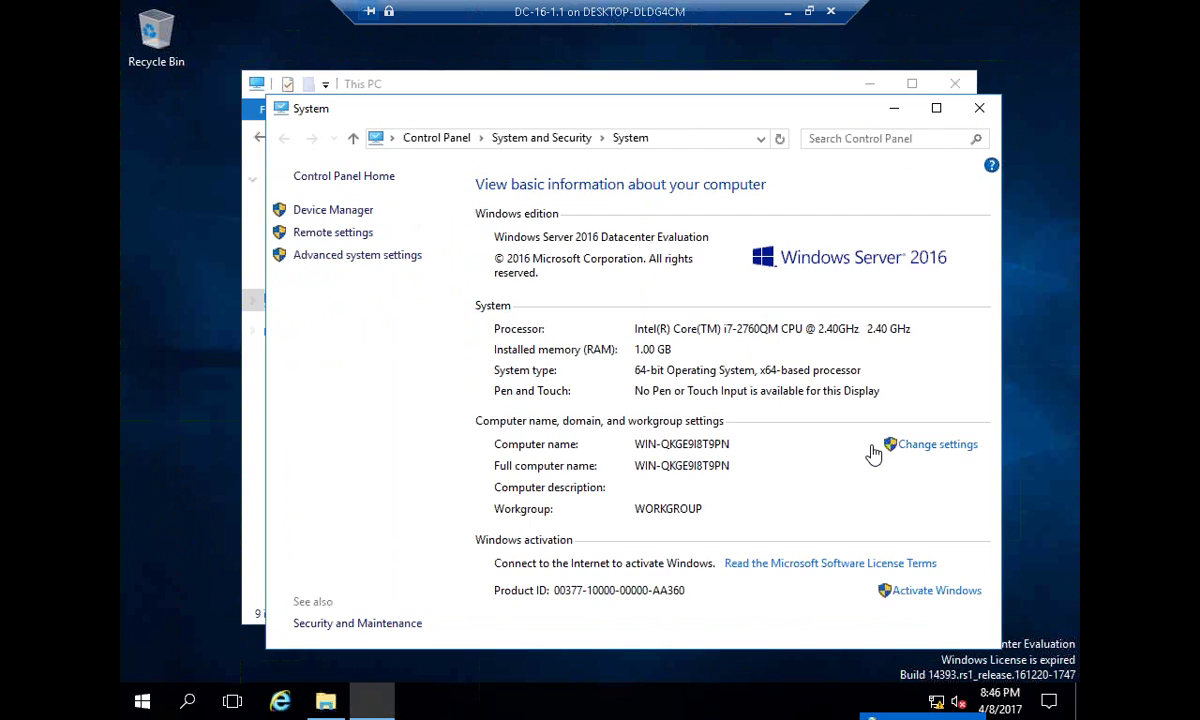
pyautogui.click(932, 444)
pyautogui.click(552, 352)
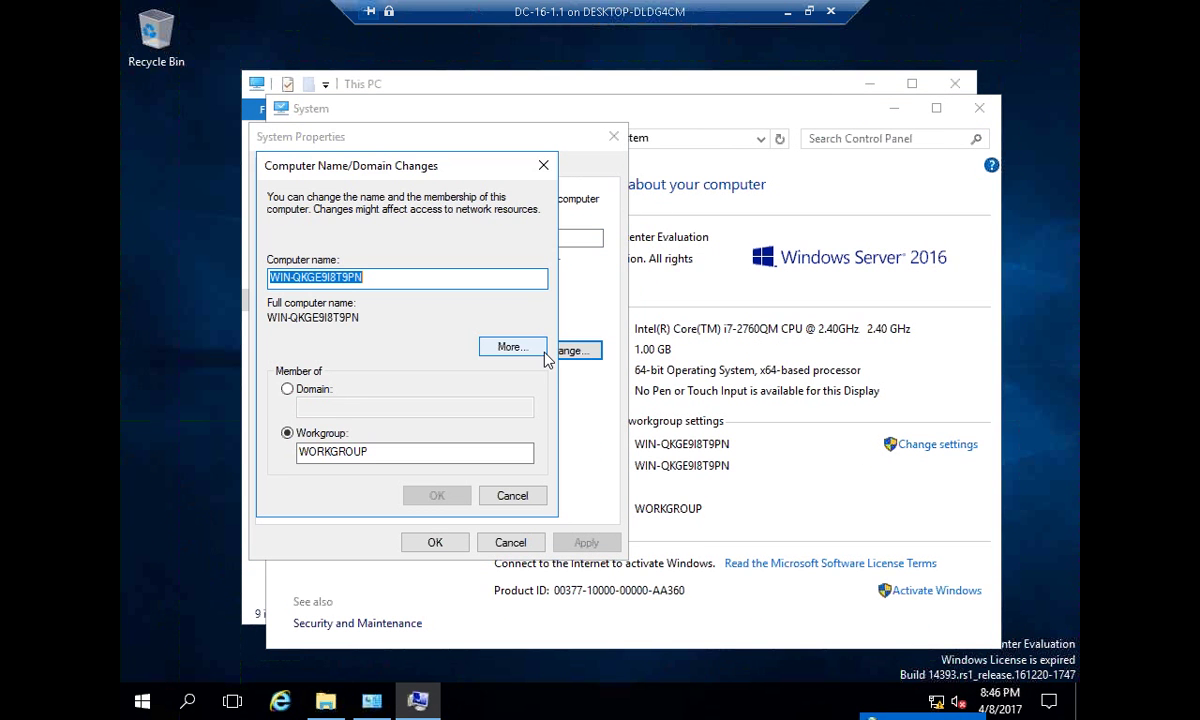
pyautogui.write('DC')
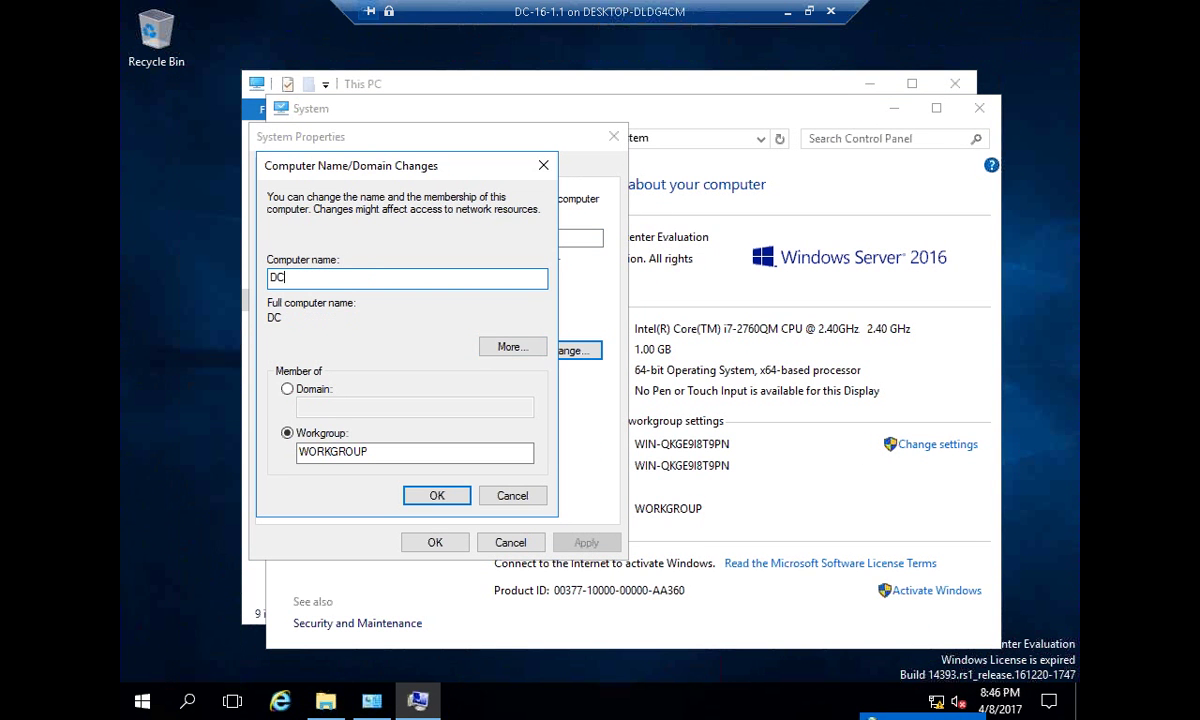
pyautogui.click(436, 495)
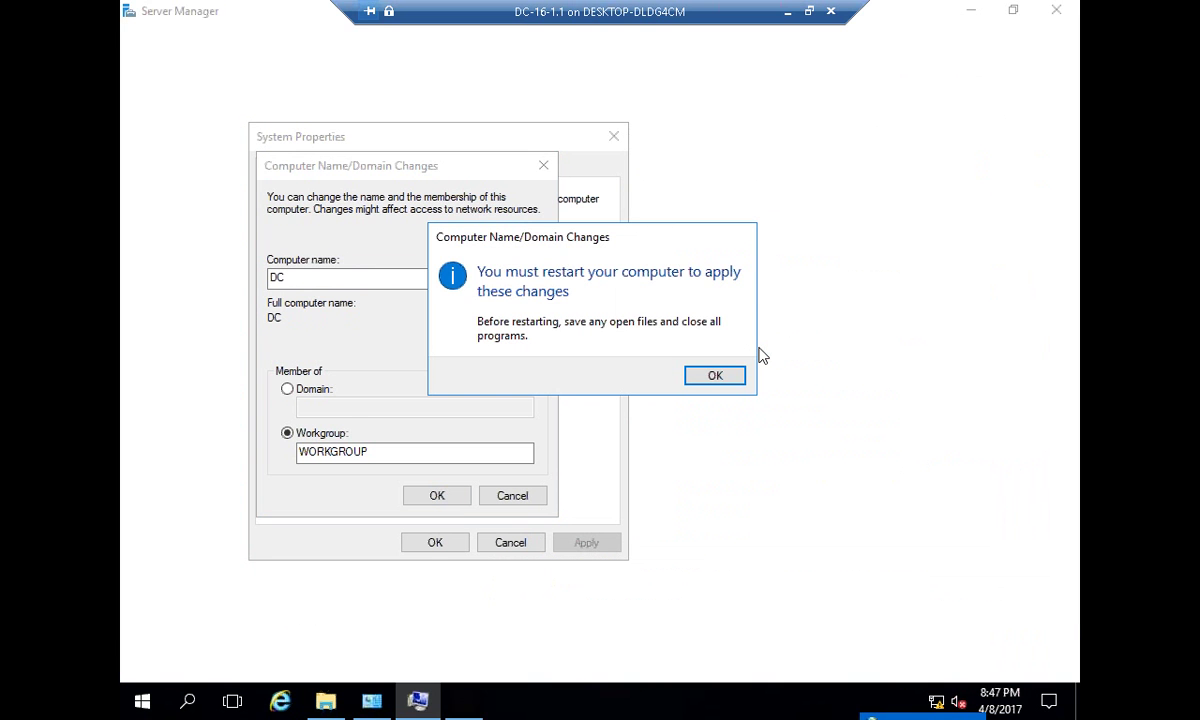
pyautogui.click(715, 375)
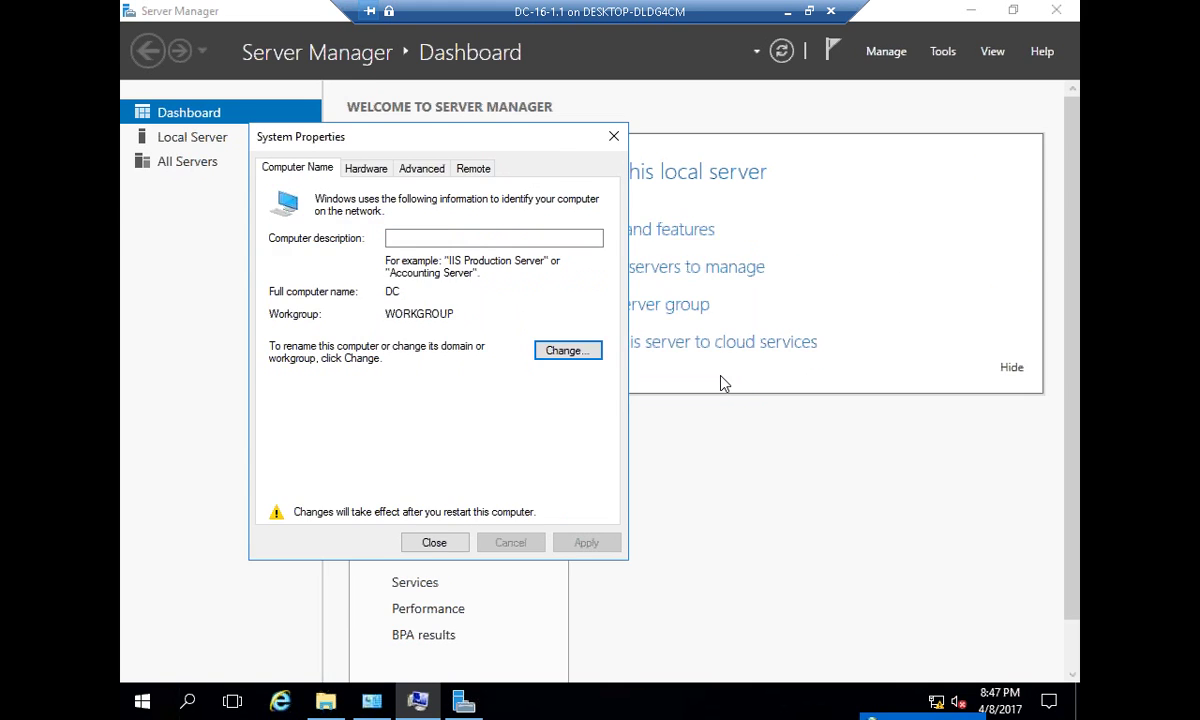
pyautogui.click(458, 543)
pyautogui.click(588, 368)
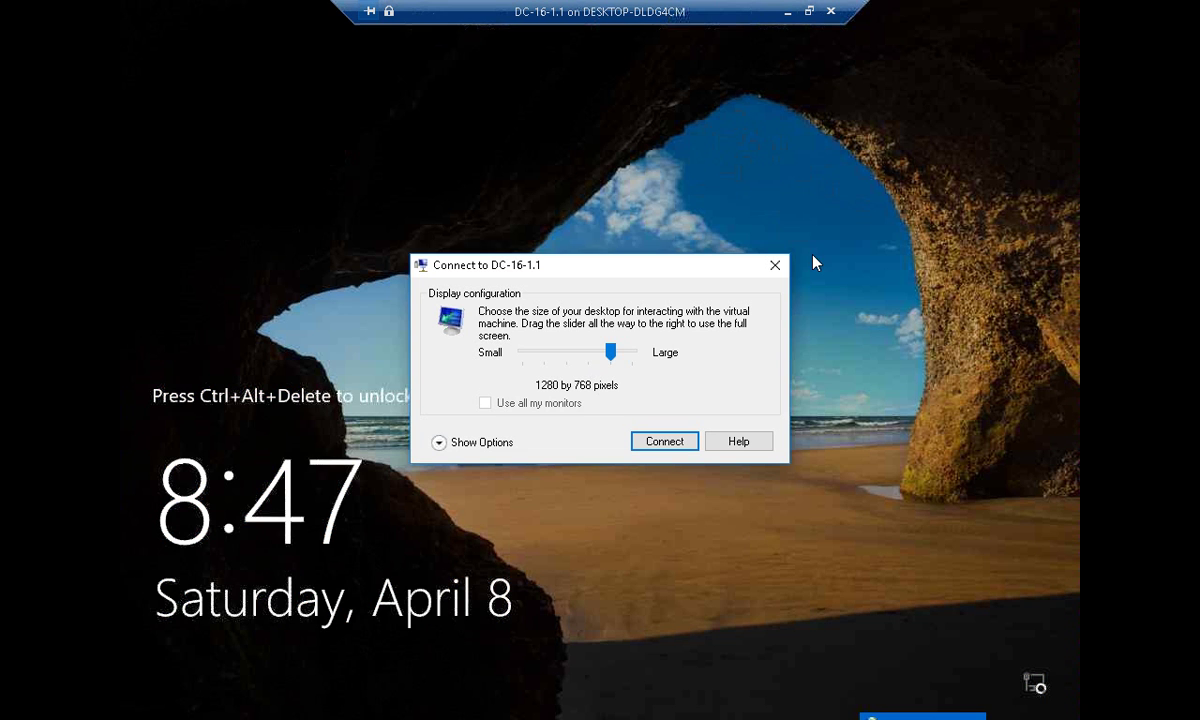
# - Dismiss the display-size prompt and sign back in as Administrator with the account password
pyautogui.click(772, 267)
pyautogui.hotkey('ctrl', 'alt', 'End')
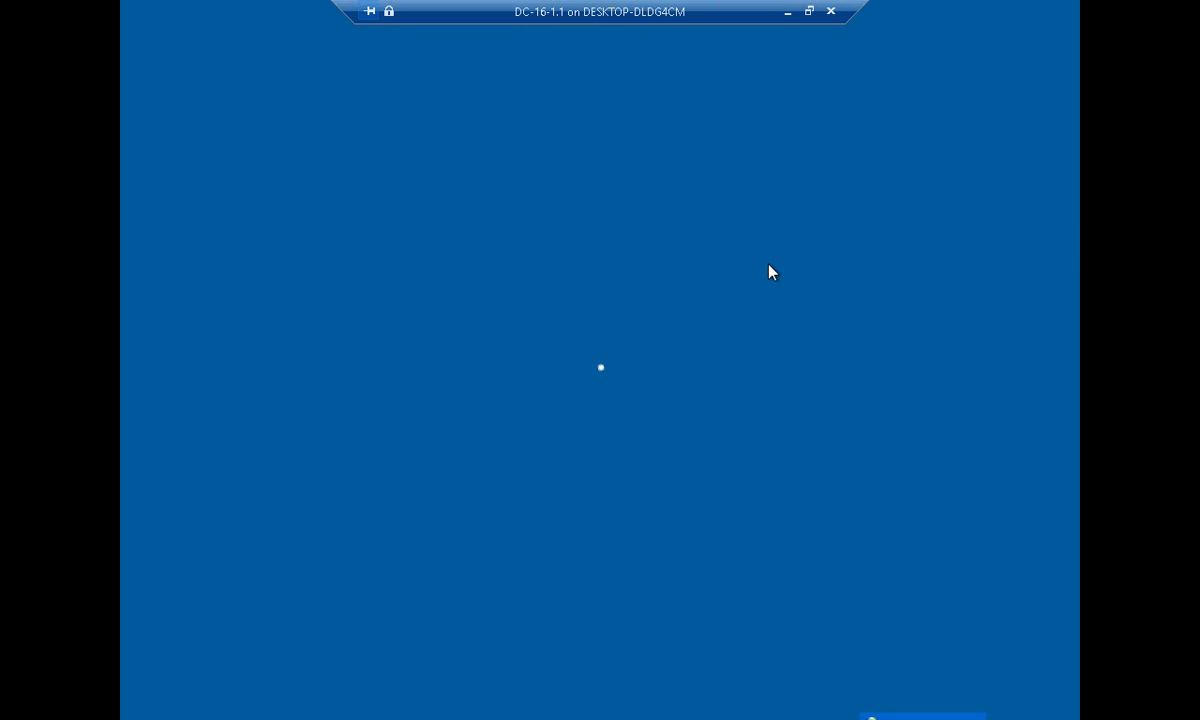
pyautogui.write('••••••')
pyautogui.press('Return')
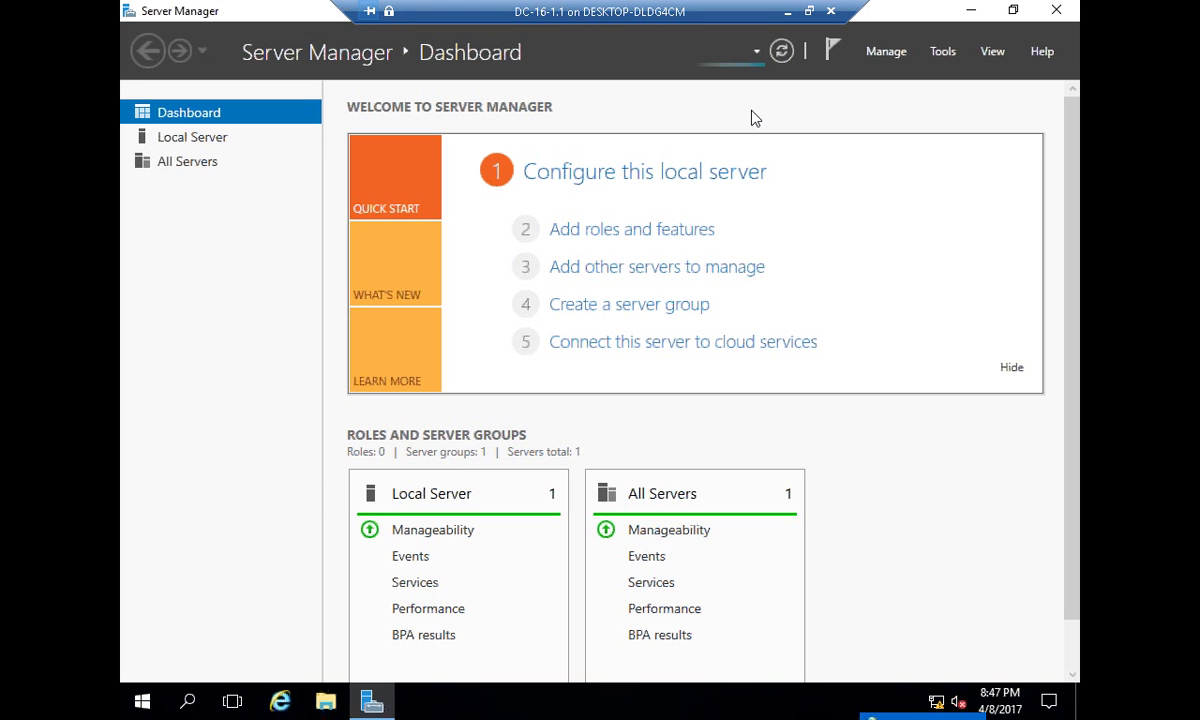
# - In Add Roles and Features, target server DC and select Active Directory Domain Services with its required features
pyautogui.click(891, 56)
pyautogui.click(903, 75)
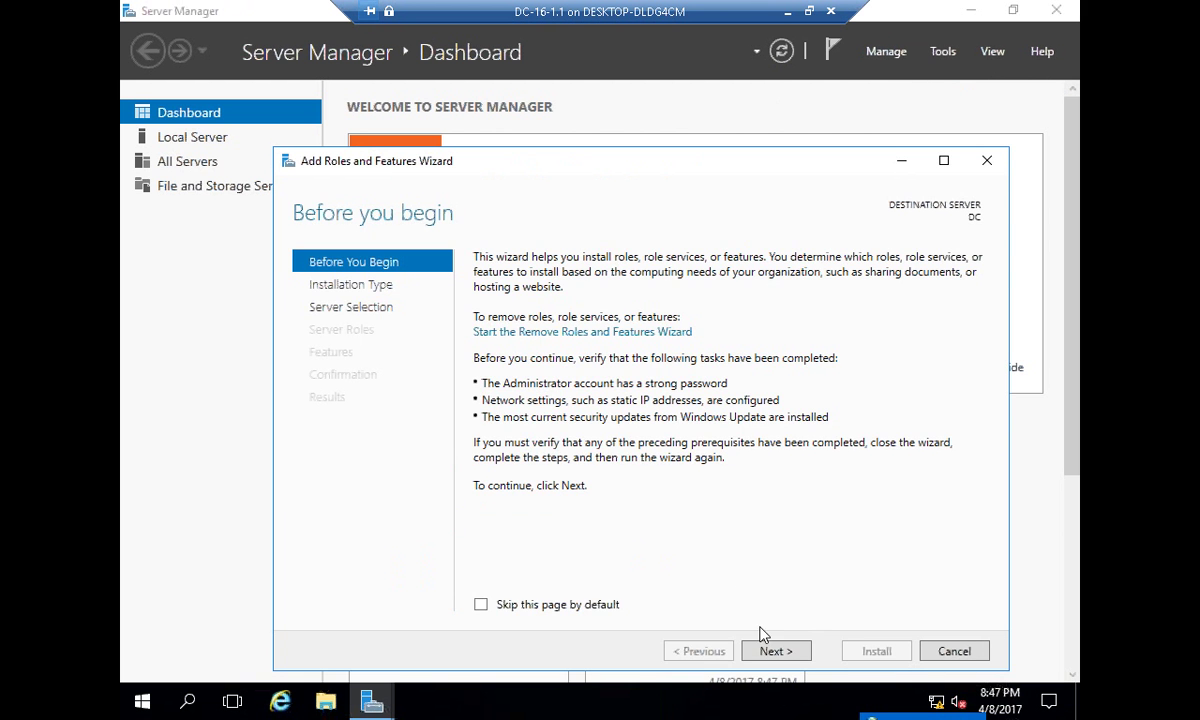
pyautogui.click(764, 650)
pyautogui.click(758, 652)
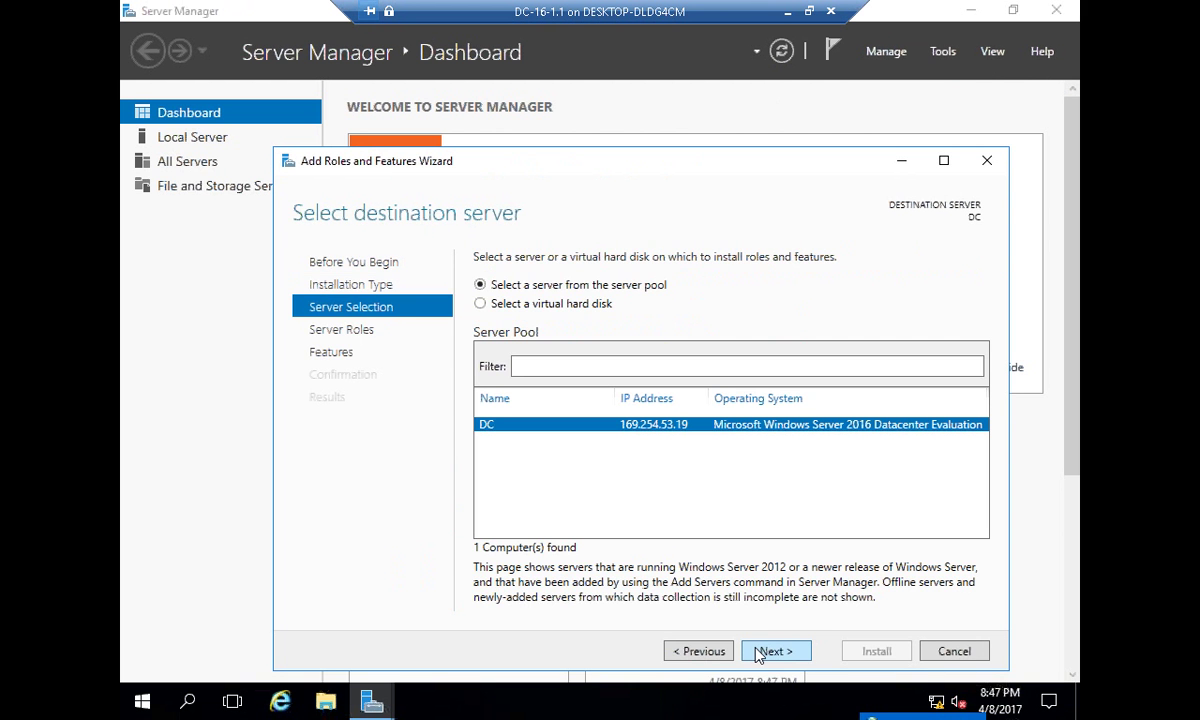
pyautogui.click(758, 652)
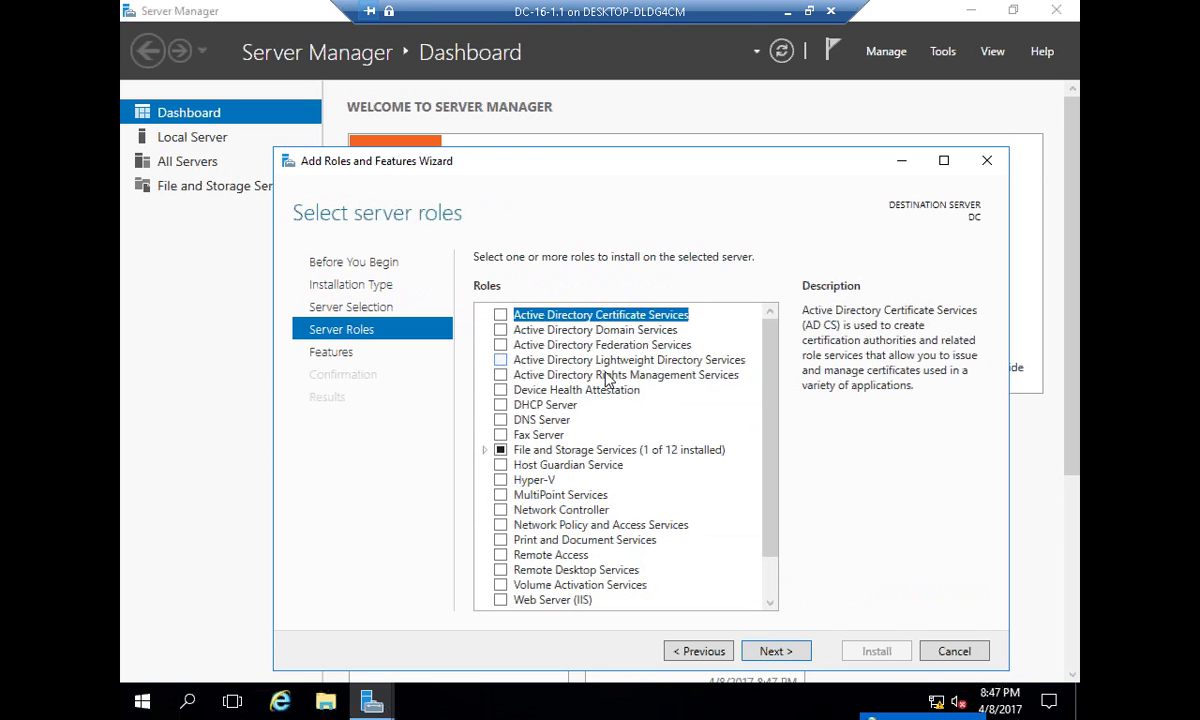
pyautogui.click(590, 330)
pyautogui.click(501, 330)
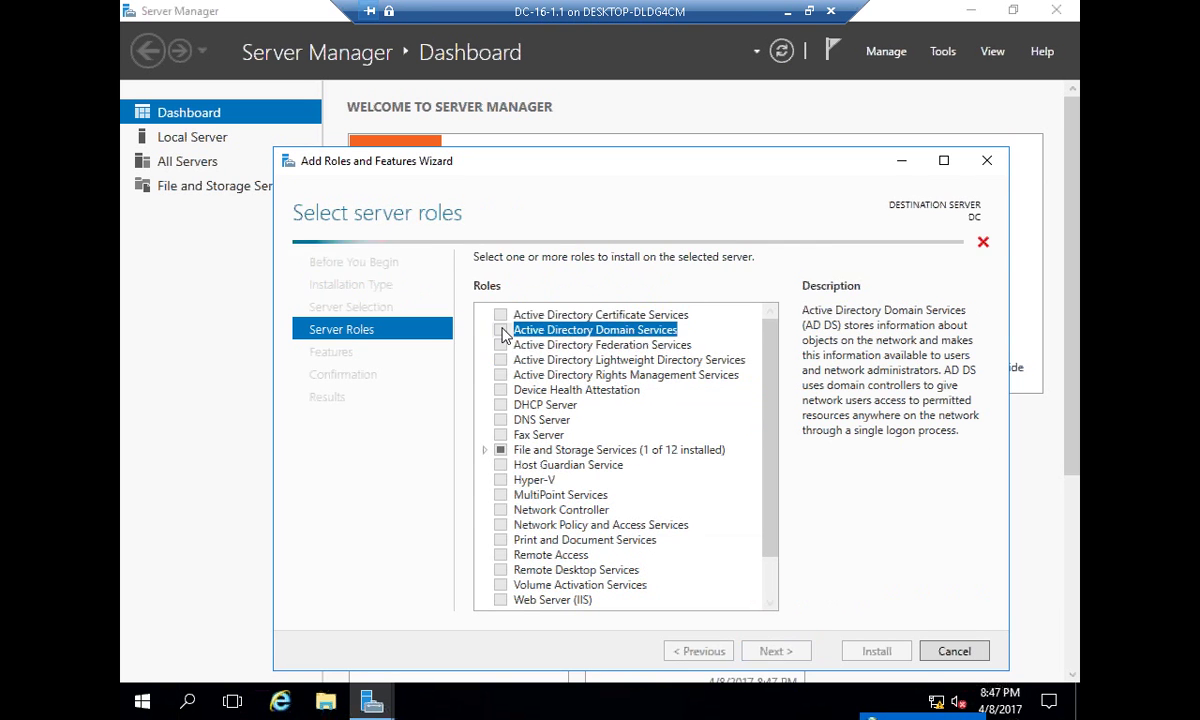
pyautogui.click(719, 585)
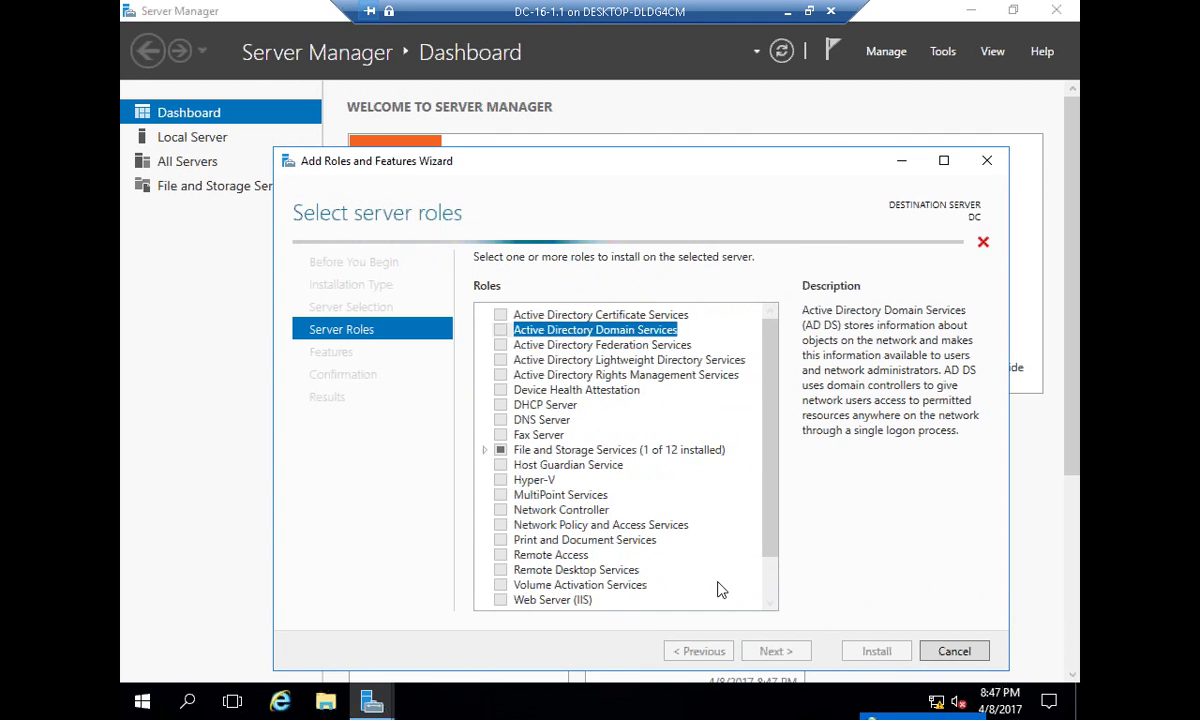
# - Advance past the features and AD DS pages and start the installation
pyautogui.click(550, 421)
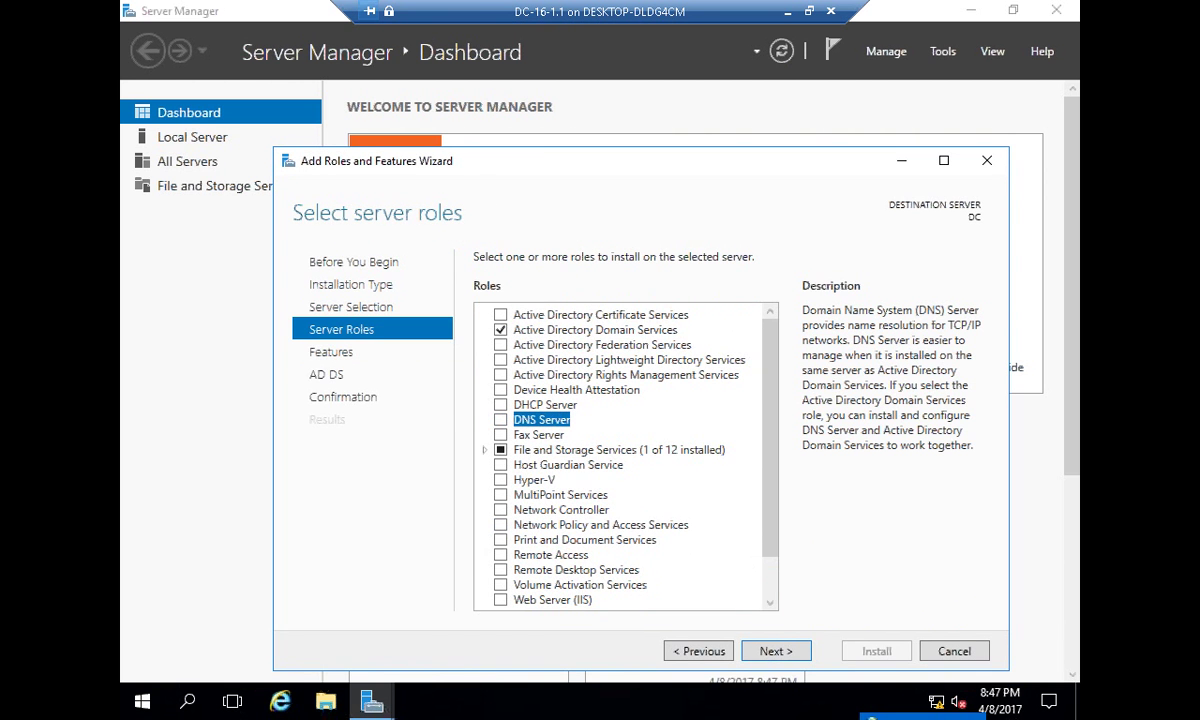
pyautogui.moveTo(638, 161); pyautogui.dragTo(622, 93)
pyautogui.click(757, 582)
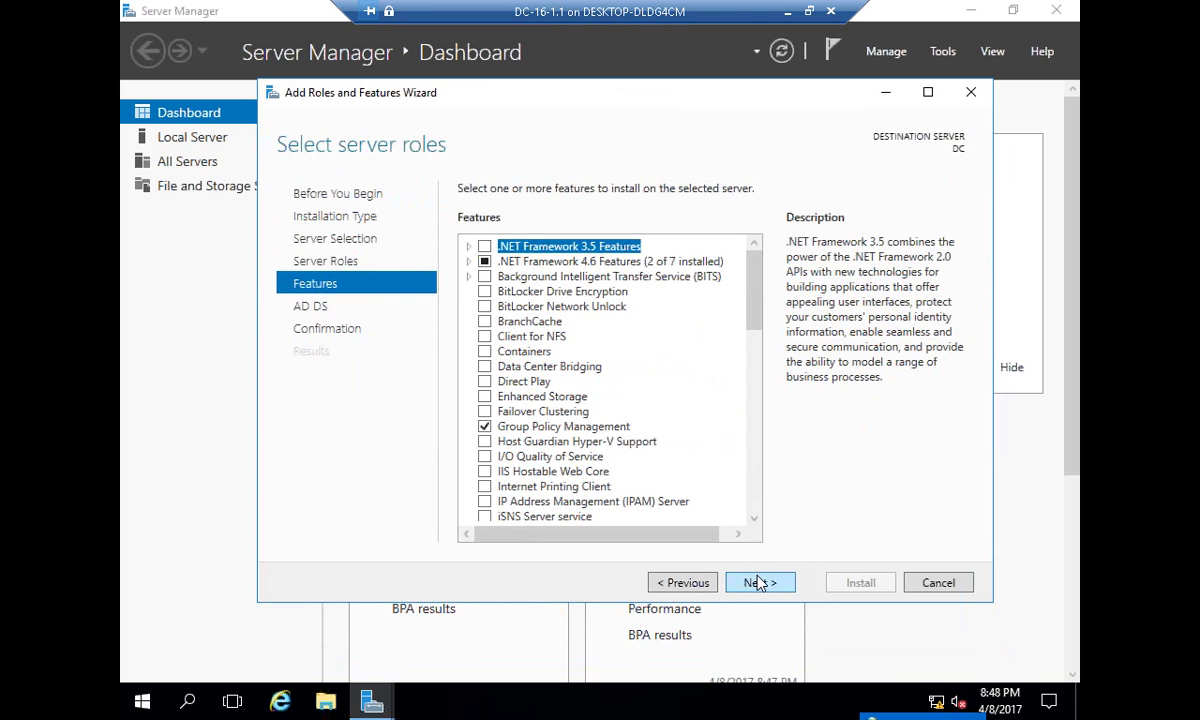
pyautogui.click(757, 582)
pyautogui.click(757, 582)
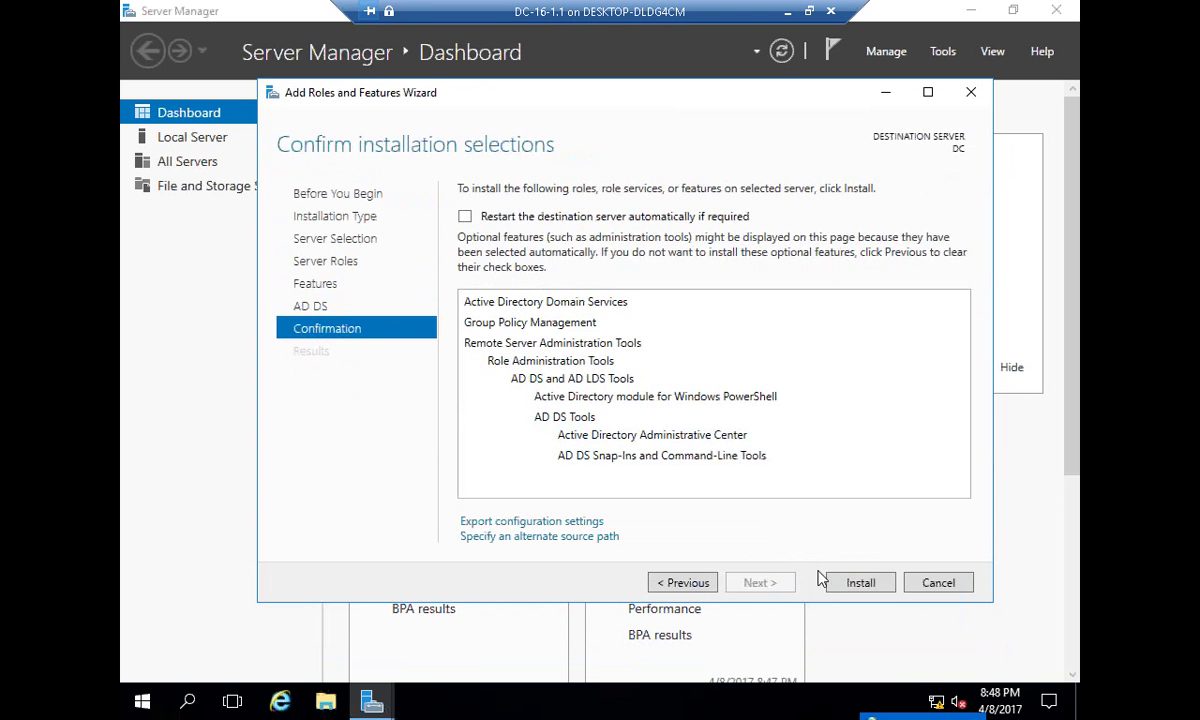
pyautogui.click(847, 580)
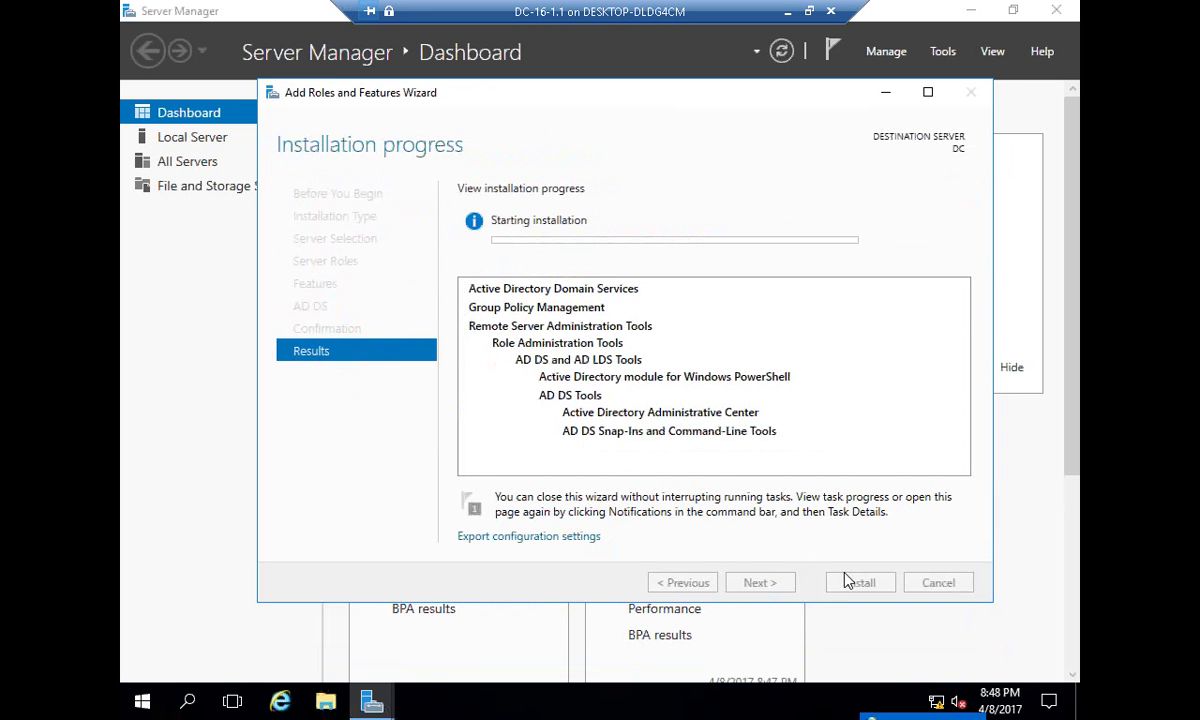
# - Open the Ethernet adapter's IPv4 properties via Network Connections
pyautogui.press('super+r')
pyautogui.write('sysdm.cpl')
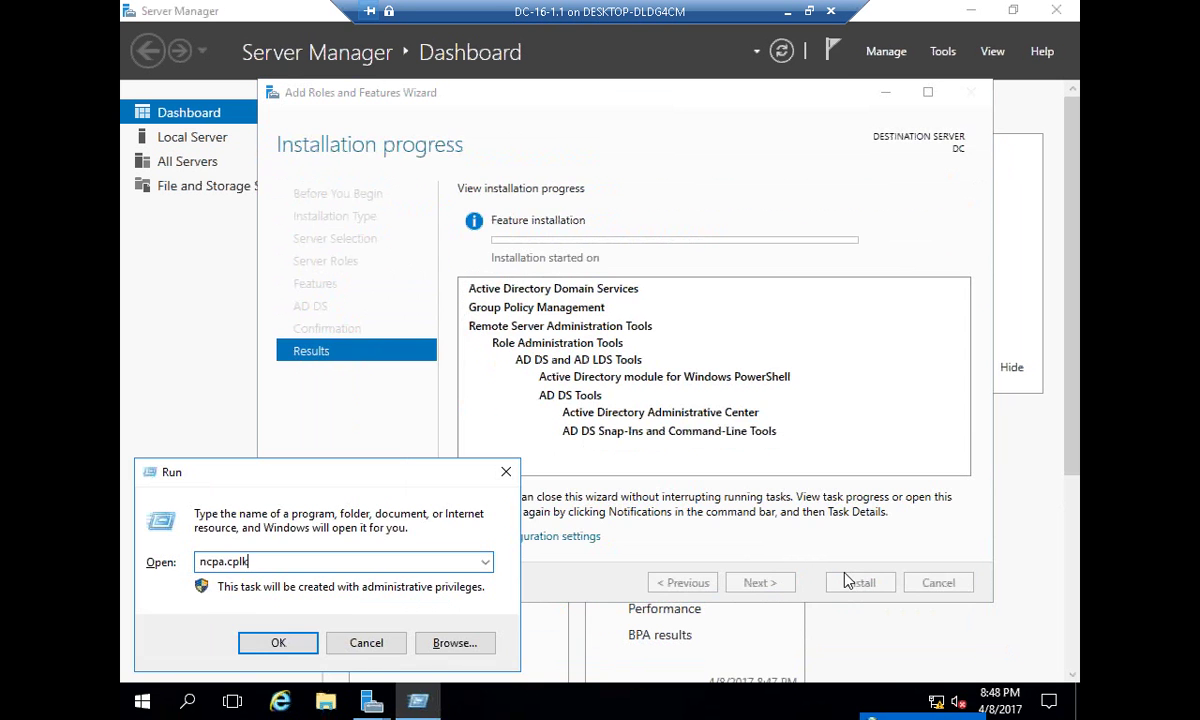
pyautogui.press('Return')
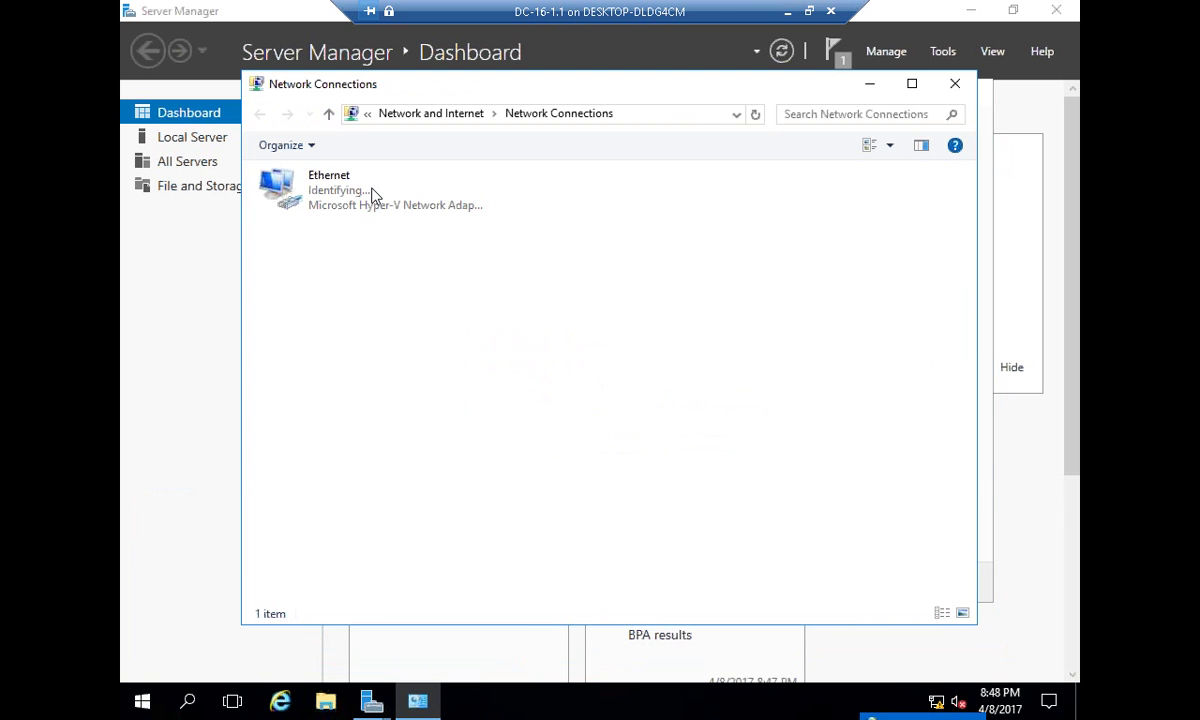
pyautogui.doubleClick(371, 194)
pyautogui.click(486, 506)
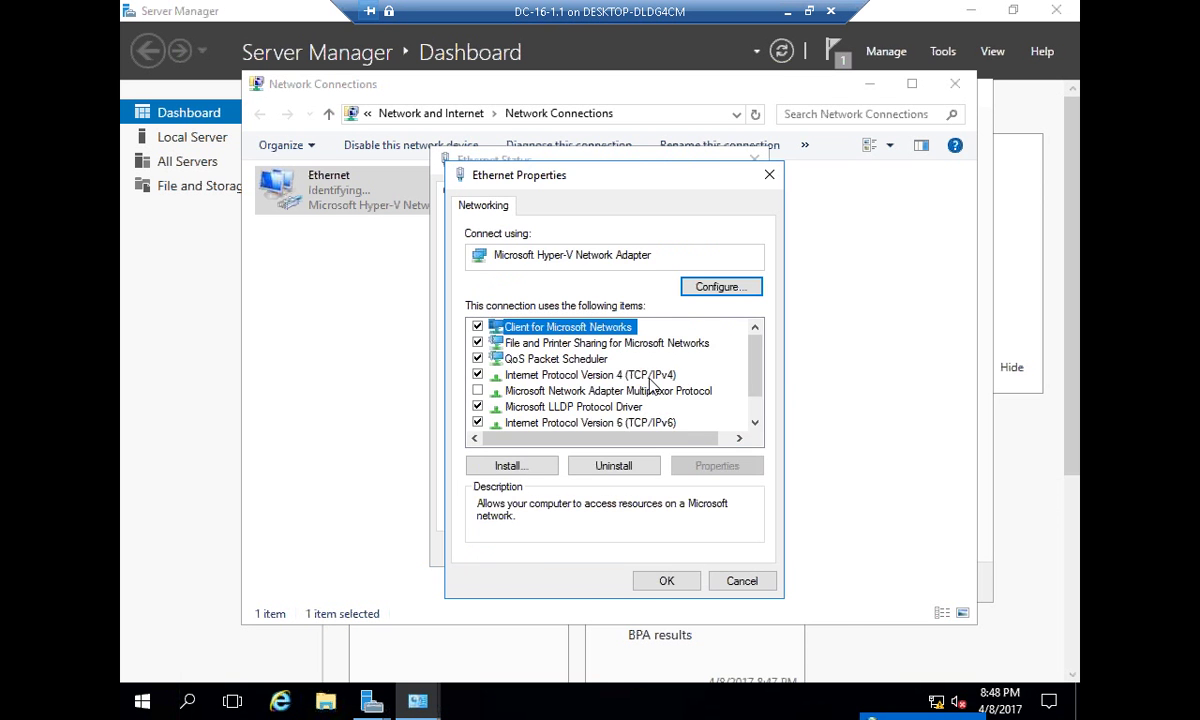
pyautogui.doubleClick(600, 375)
# - Assign static IP 192.168.1.1 with subnet mask 255.255.255.0
pyautogui.click(650, 382)
pyautogui.write('192 . 1')
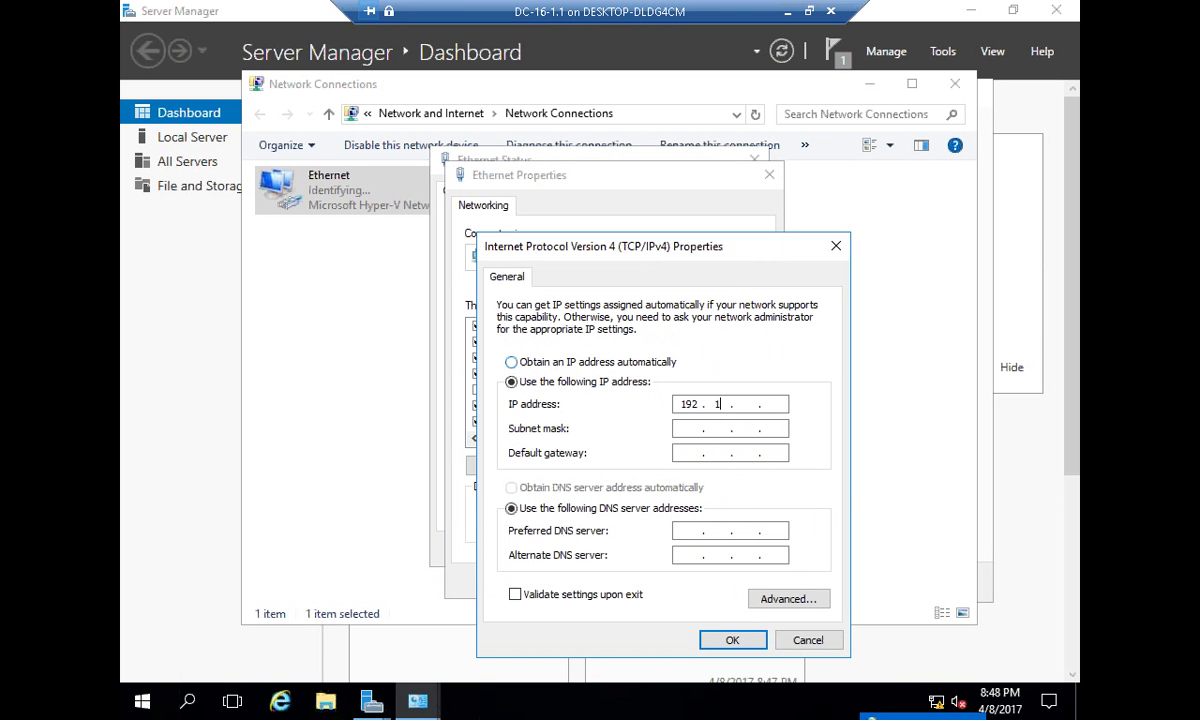
pyautogui.write('68 . ')
pyautogui.write('1 . ')
pyautogui.write('1')
pyautogui.press('Tab')
# - Set the preferred DNS server to 192.168.1.1 after trying 127.0.0.1
pyautogui.write('192')
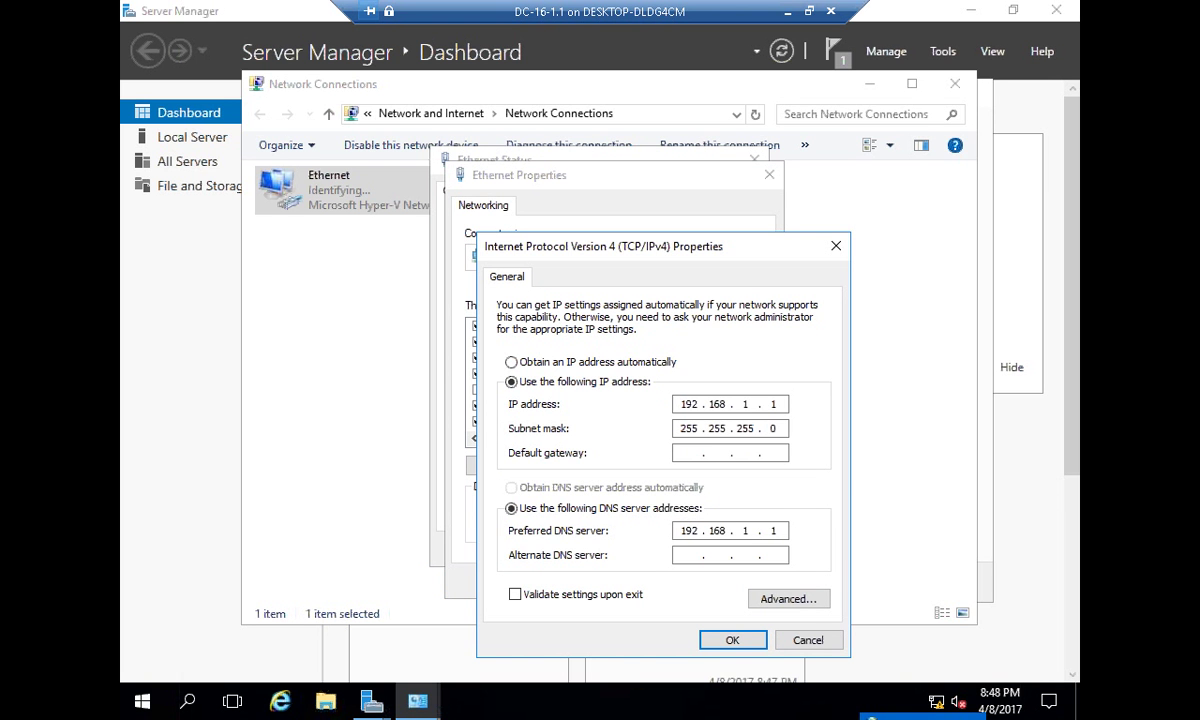
pyautogui.press('BackSpace')
pyautogui.press('BackSpace')
pyautogui.press('BackSpace')
pyautogui.press('BackSpace')
pyautogui.press('BackSpace')
pyautogui.press('BackSpace')
pyautogui.press('BackSpace')
pyautogui.write('127 . 0 . 0 . 1')
pyautogui.press('BackSpace')
pyautogui.press('BackSpace')
pyautogui.press('BackSpace')
pyautogui.press('BackSpace')
pyautogui.press('BackSpace')
pyautogui.press('BackSpace')
pyautogui.press('BackSpace')
pyautogui.write('192 . 168 . 1 . 1')
pyautogui.press('BackSpace')
pyautogui.press('BackSpace')
pyautogui.press('BackSpace')
pyautogui.press('BackSpace')
pyautogui.press('BackSpace')
pyautogui.press('BackSpace')
pyautogui.press('BackSpace')
pyautogui.press('BackSpace')
pyautogui.press('BackSpace')
pyautogui.write('127.0.0.1')
pyautogui.press('BackSpace')
pyautogui.press('BackSpace')
pyautogui.press('BackSpace')
pyautogui.press('BackSpace')
pyautogui.press('BackSpace')
pyautogui.press('BackSpace')
pyautogui.write('192.168.1.1')
# - Apply the IPv4 and adapter settings and close the Ethernet status window
pyautogui.click(735, 640)
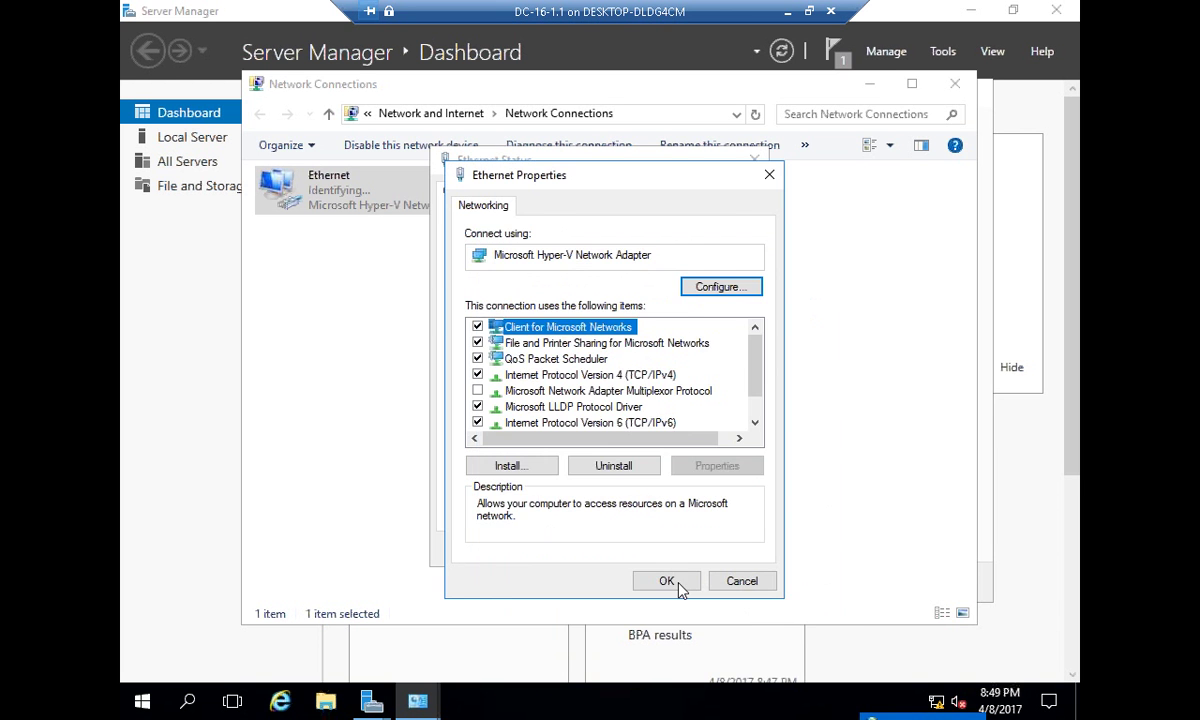
pyautogui.click(675, 583)
pyautogui.click(727, 549)
# - Close Network Connections and the finished installation wizard after reviewing its progress details
pyautogui.click(955, 83)
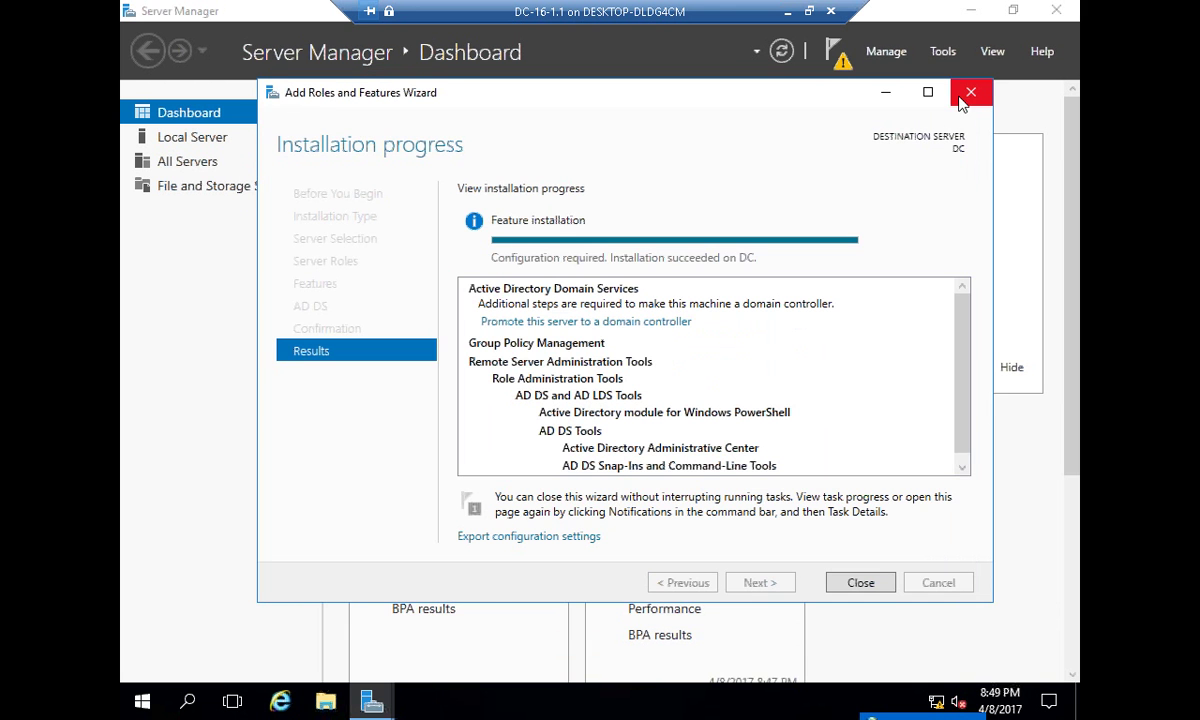
pyautogui.moveTo(860, 250)
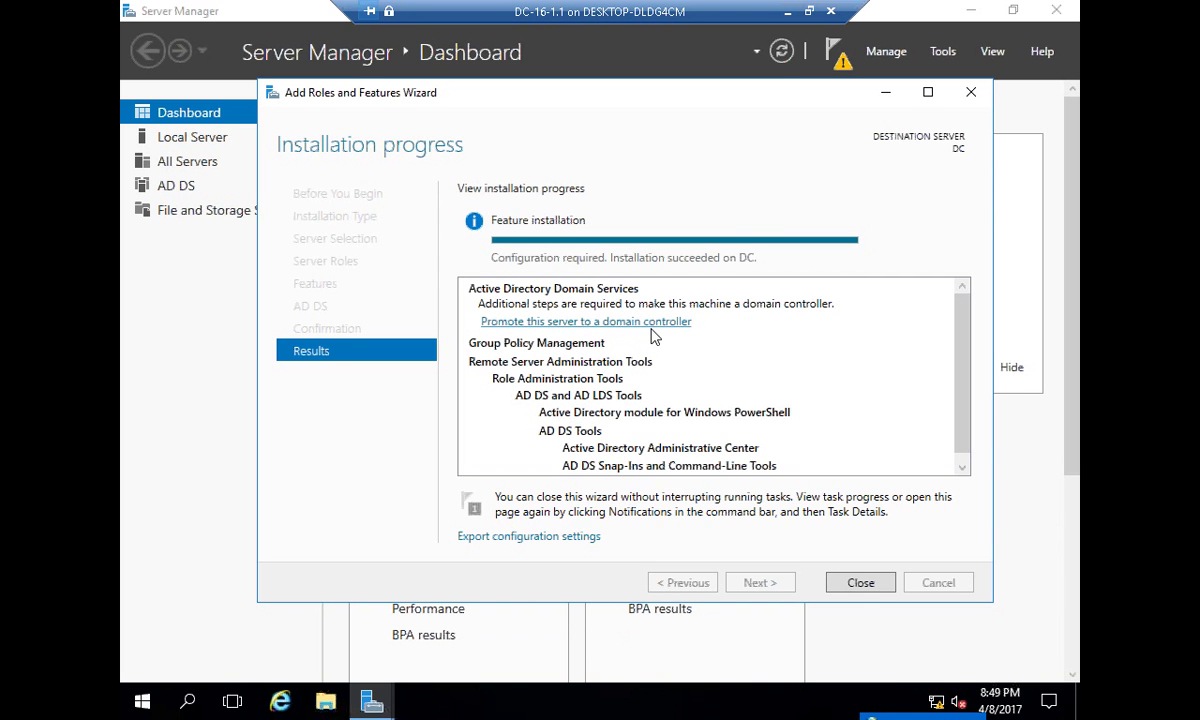
pyautogui.click(840, 580)
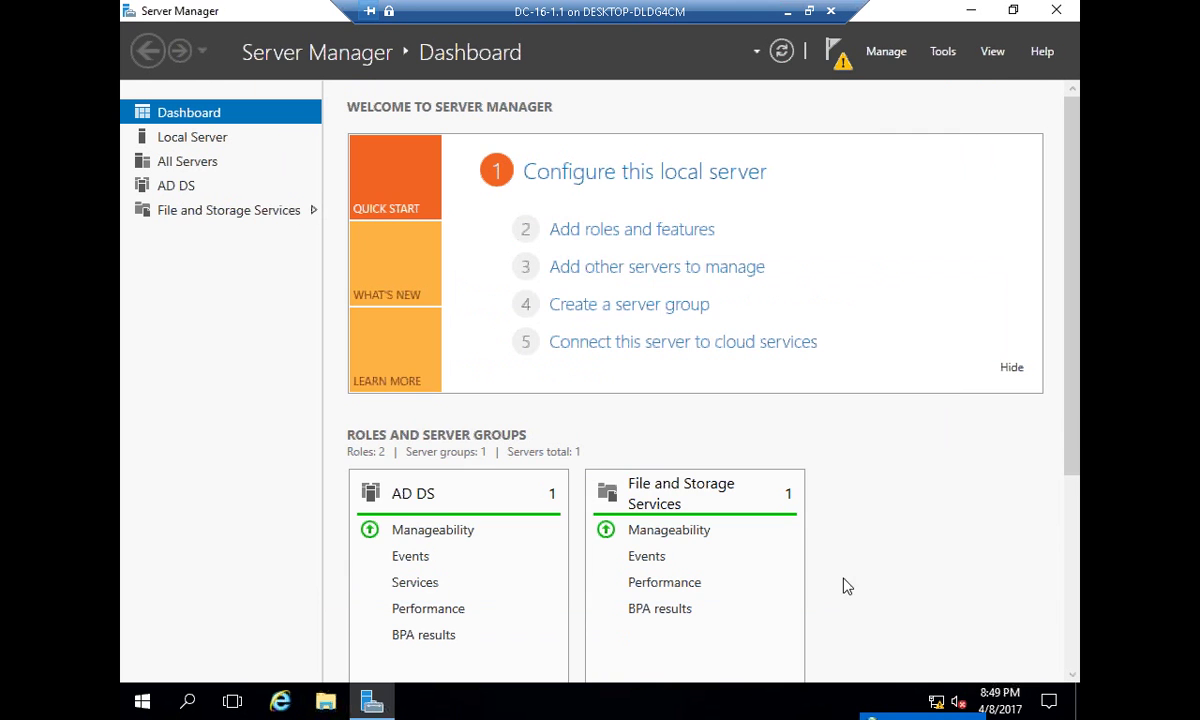
pyautogui.click(838, 62)
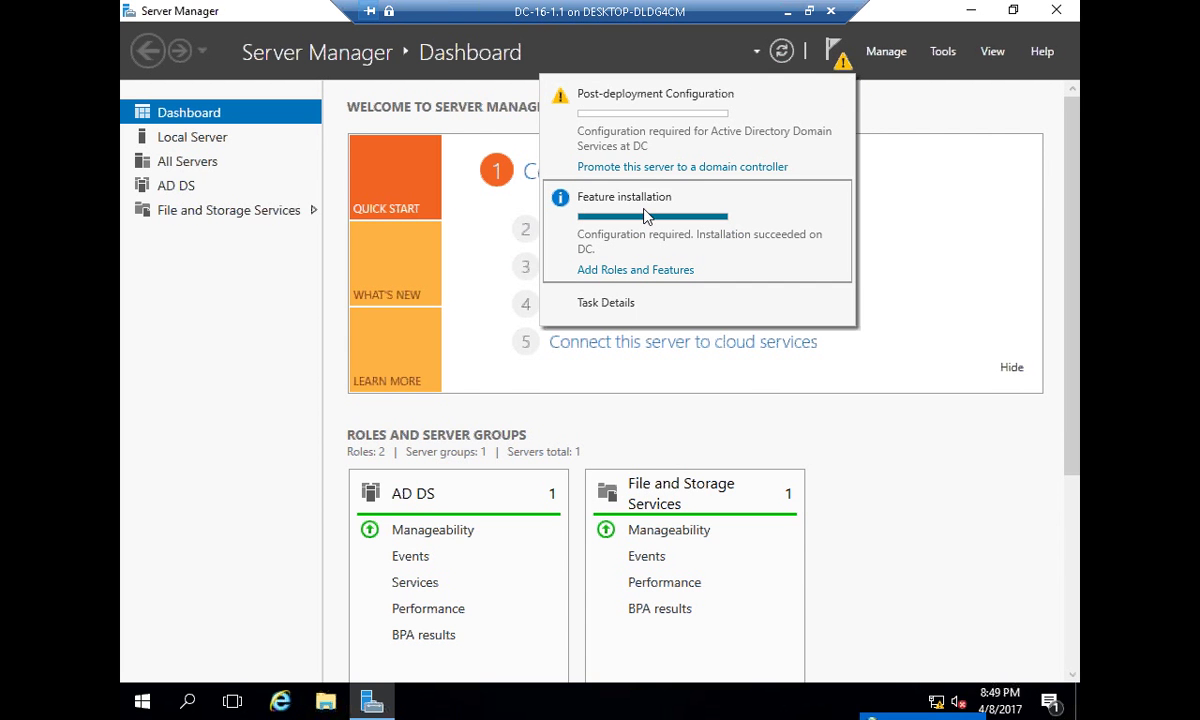
pyautogui.click(632, 270)
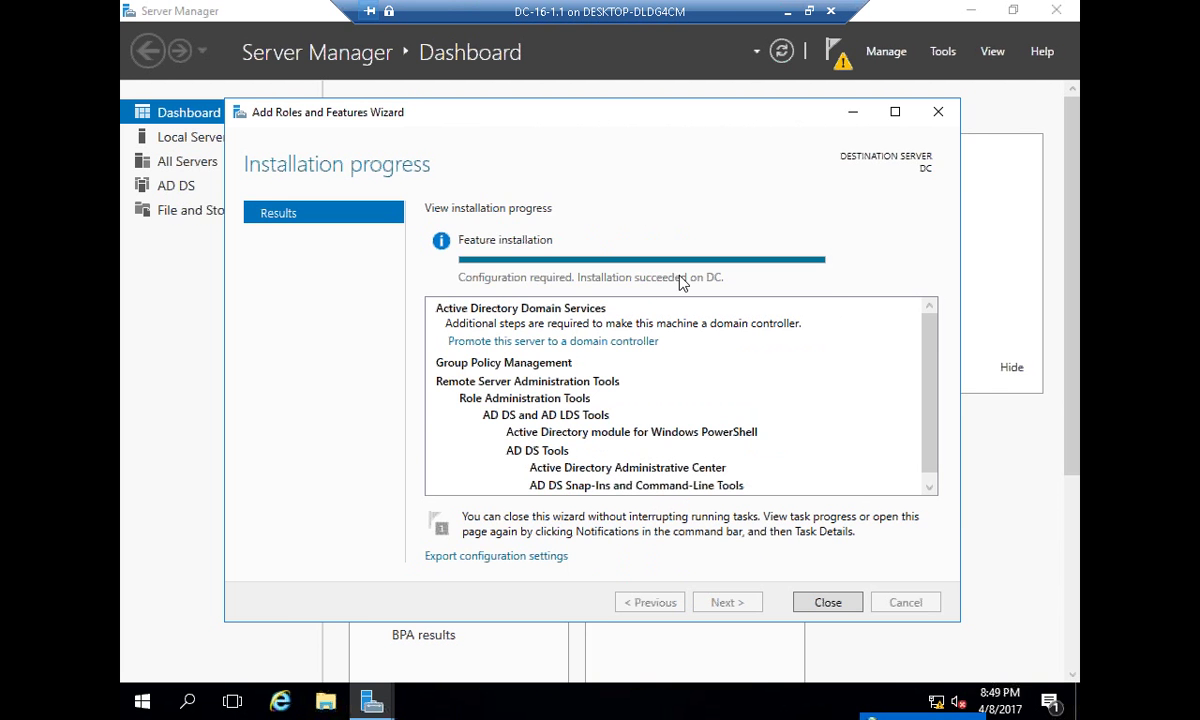
pyautogui.click(802, 602)
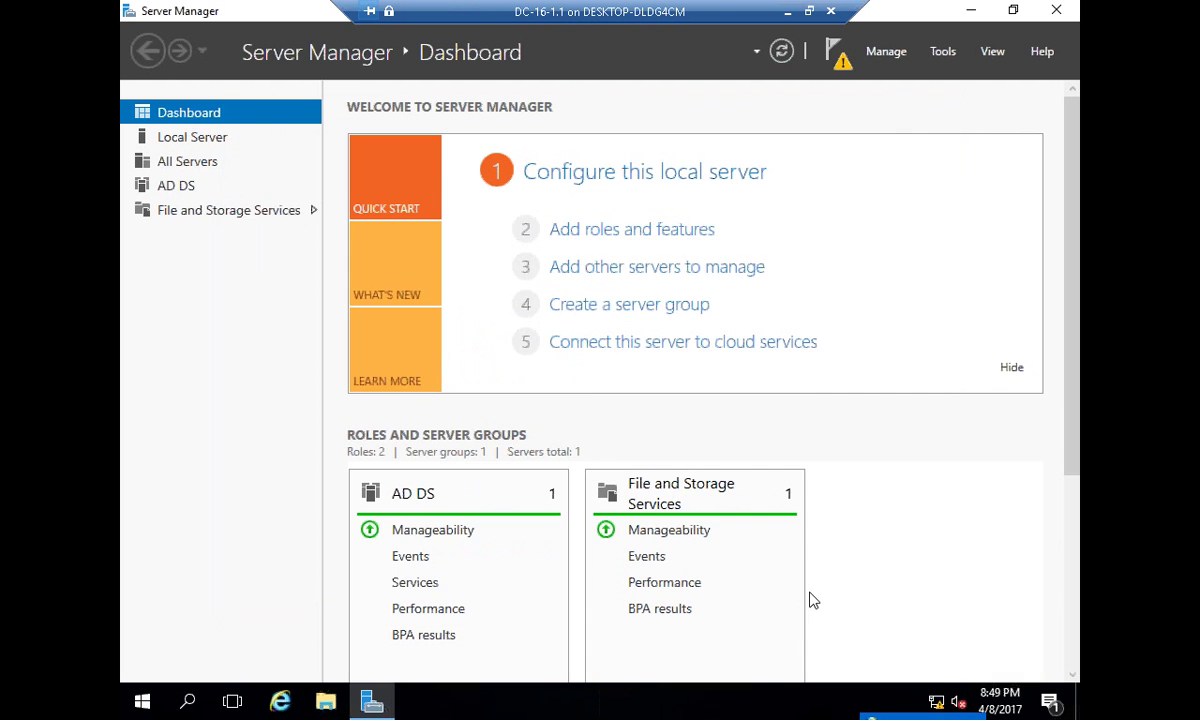
# - Dismiss the Feature installation notification and open Task Details and Notifications
pyautogui.click(840, 52)
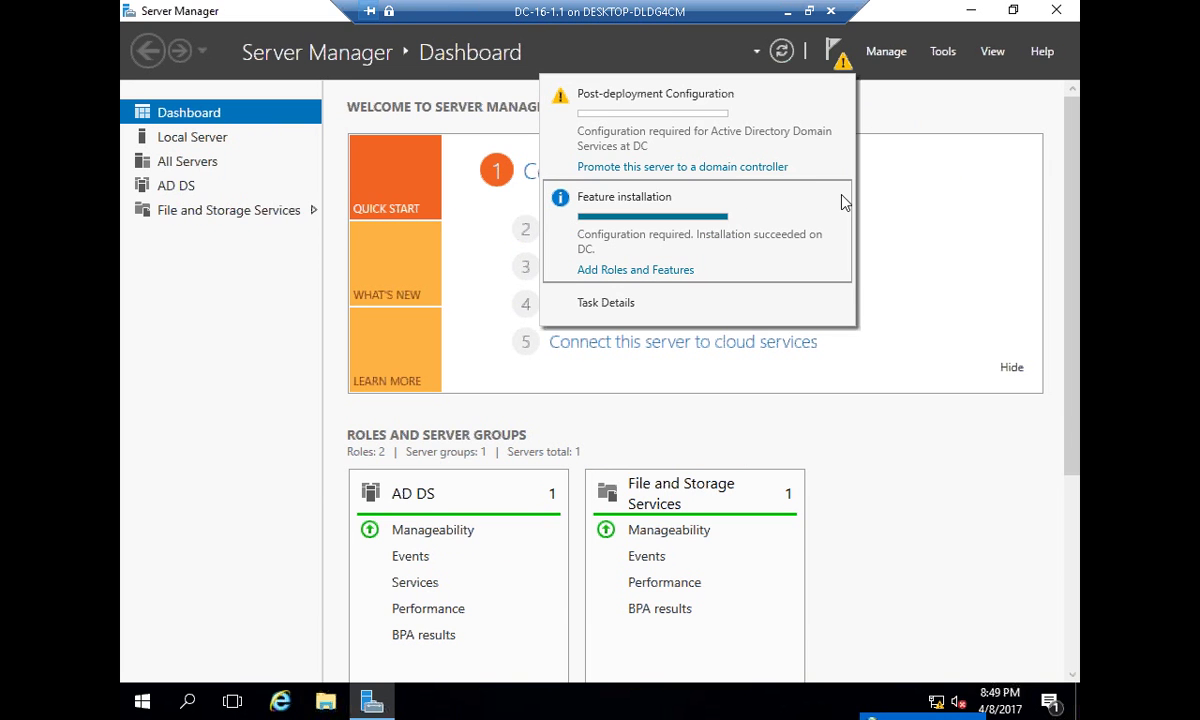
pyautogui.click(838, 197)
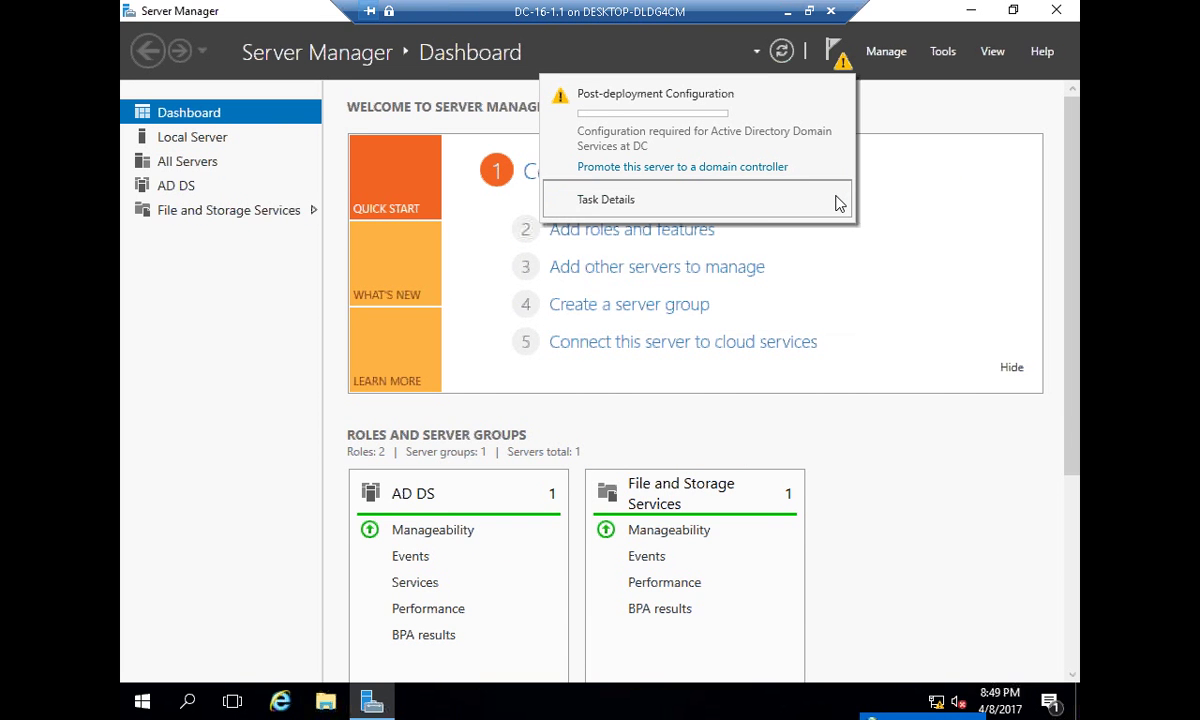
pyautogui.moveTo(829, 168)
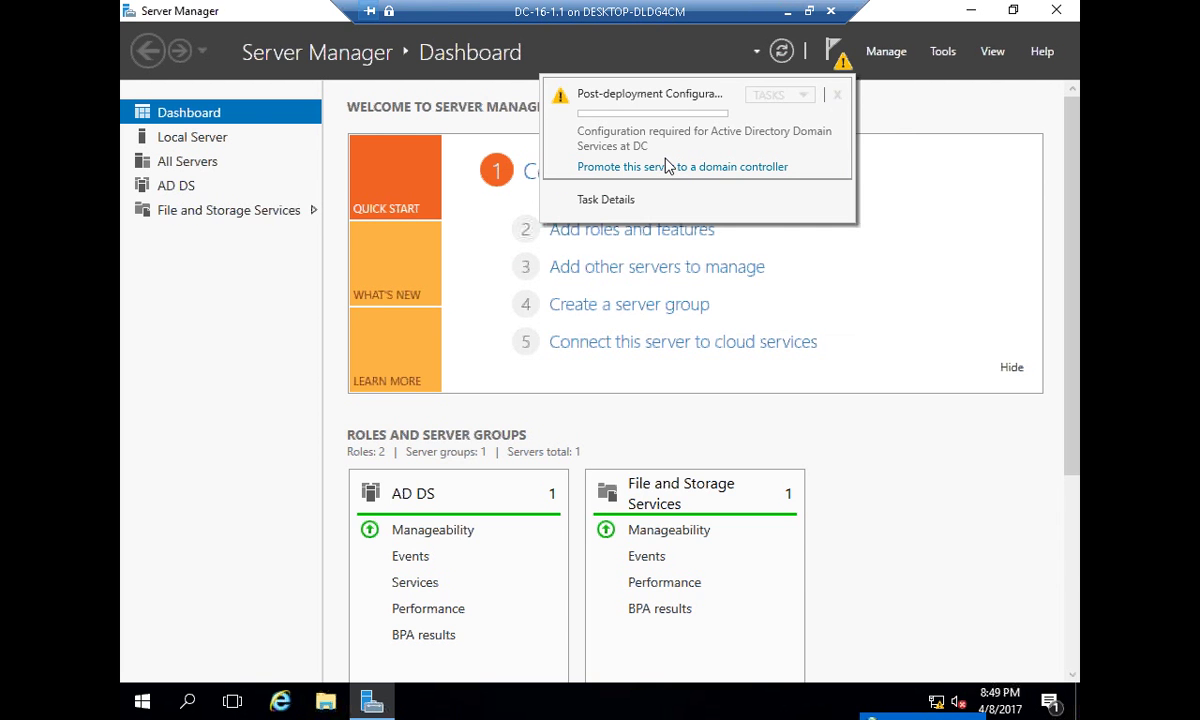
pyautogui.click(608, 200)
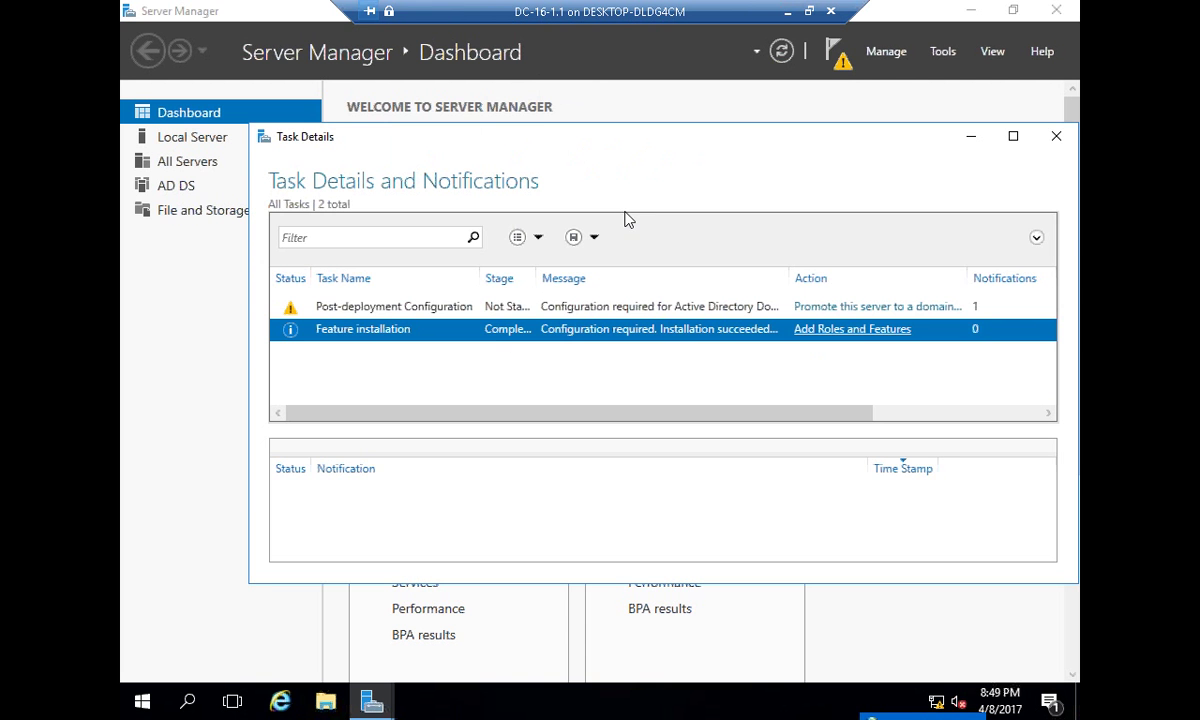
# - Review the Post-deployment Configuration task details, then close that window
pyautogui.click(557, 310)
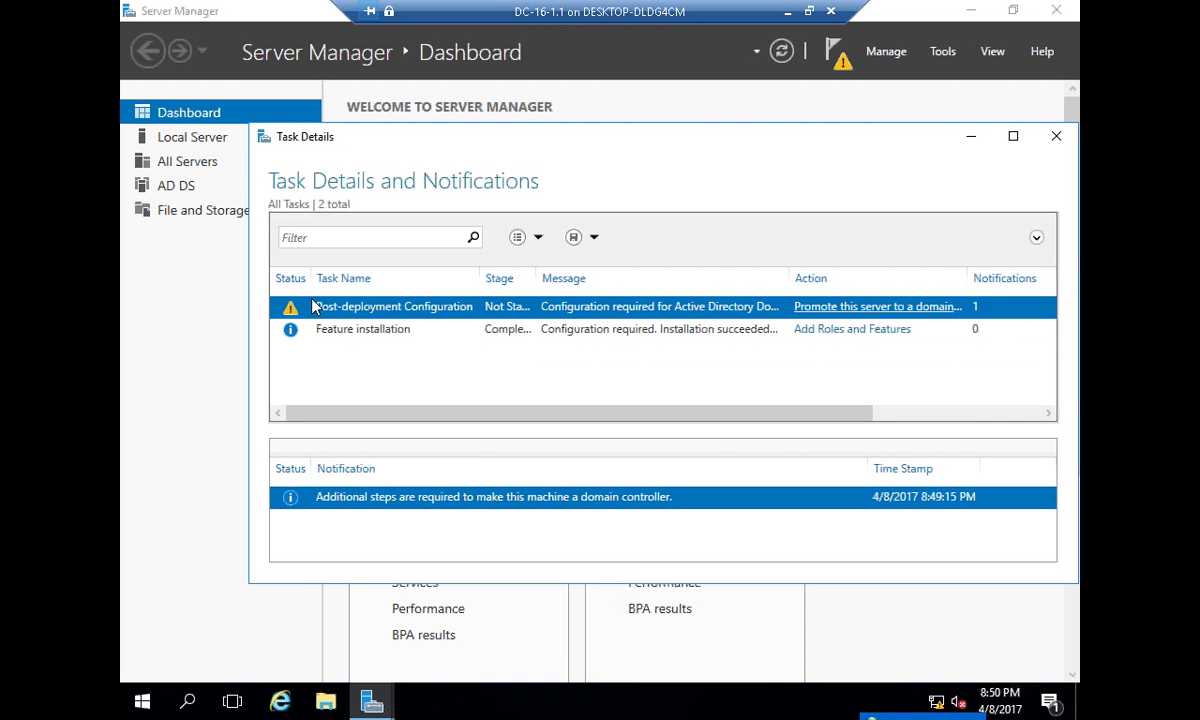
pyautogui.click(1010, 138)
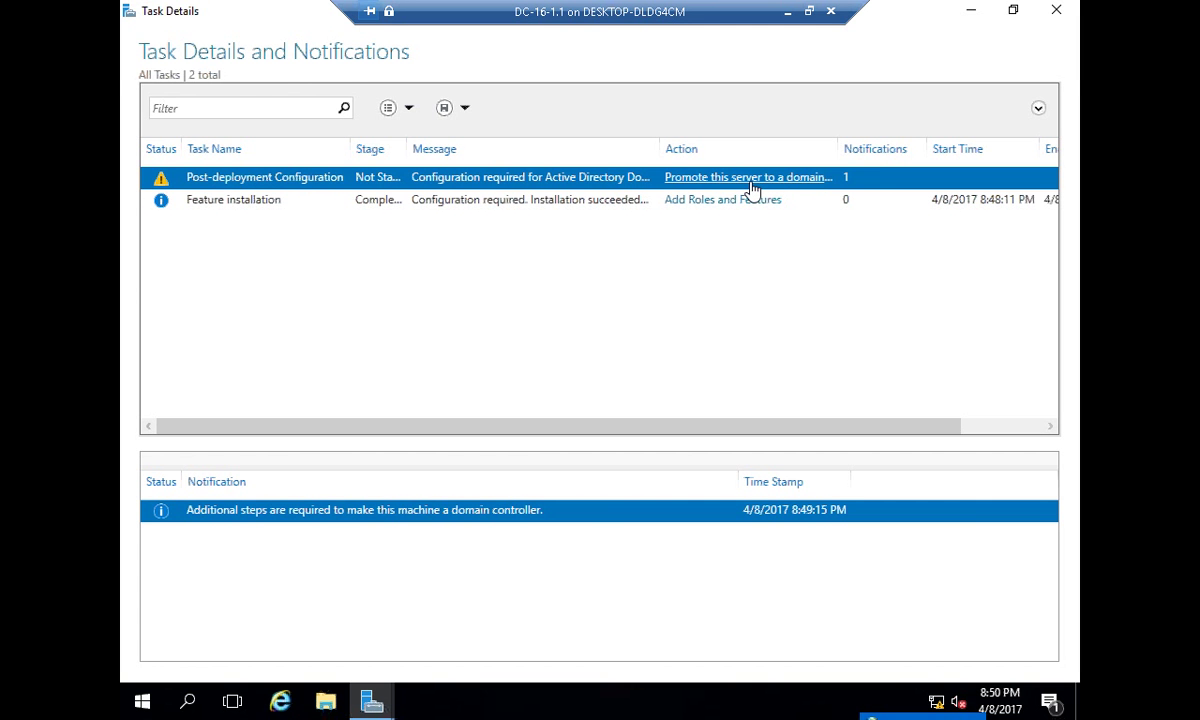
pyautogui.click(1055, 11)
# - Launch domain controller promotion with Add a new forest selected, then return to the host
pyautogui.click(836, 50)
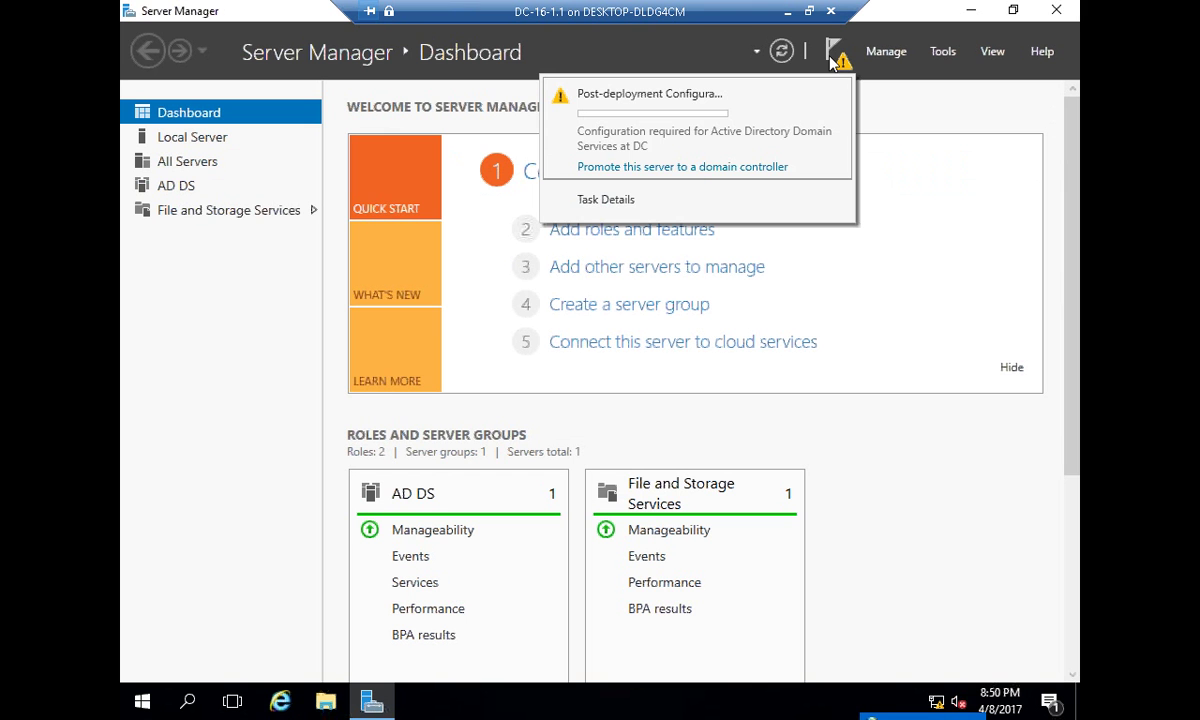
pyautogui.click(656, 168)
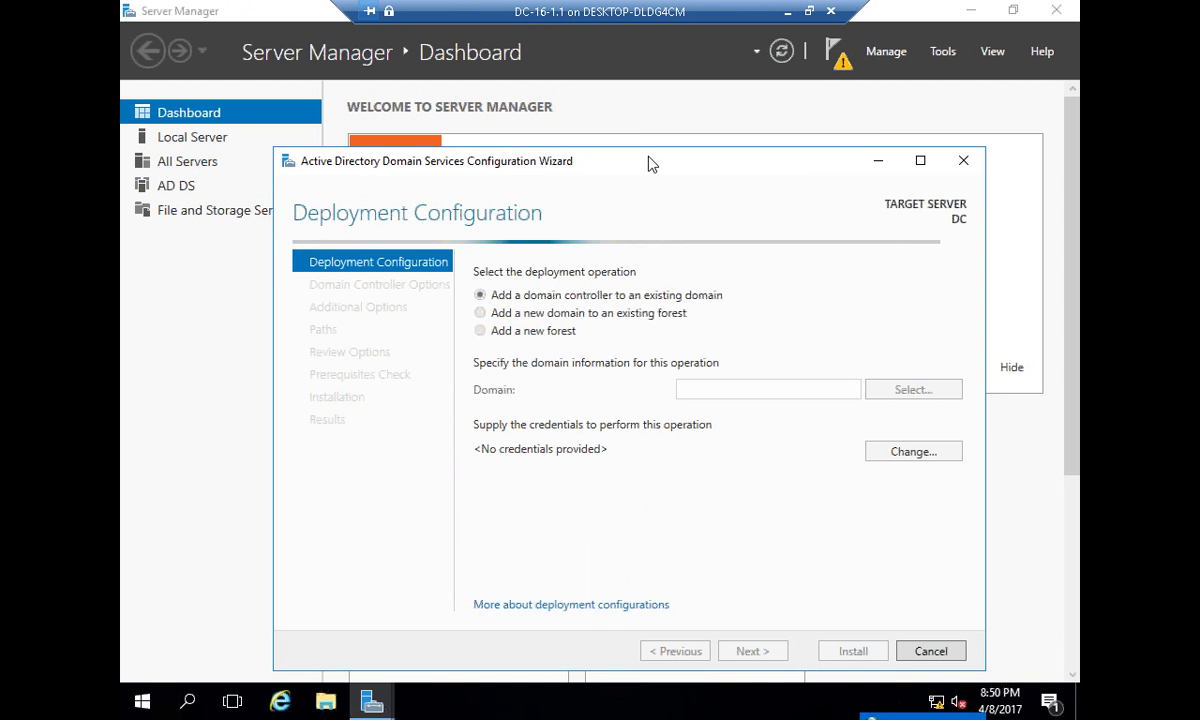
pyautogui.moveTo(650, 163); pyautogui.dragTo(660, 131)
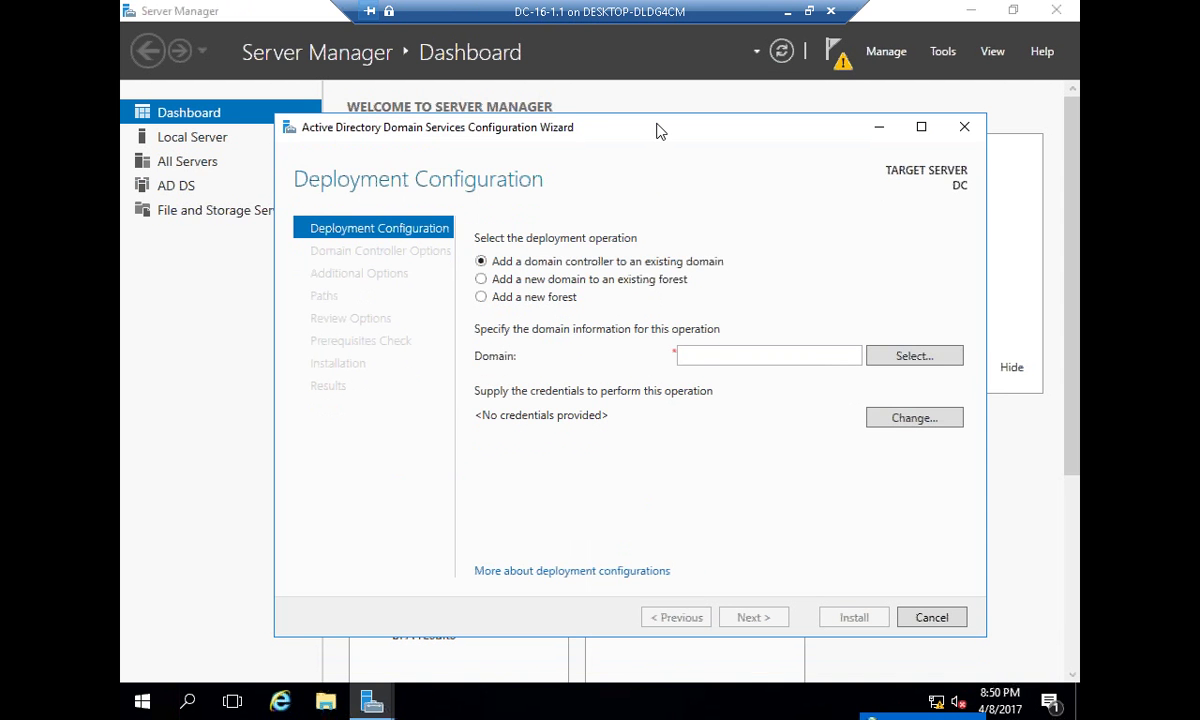
pyautogui.click(527, 298)
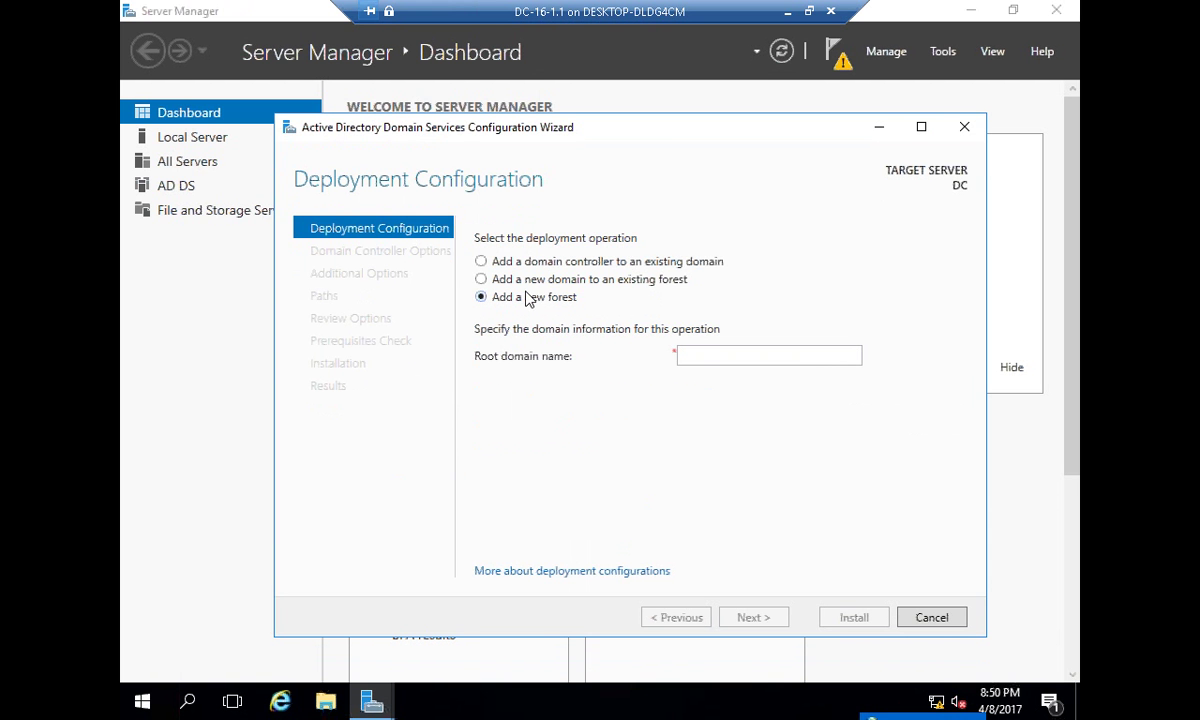
pyautogui.click(789, 20)
pyautogui.press('super+r')
# - Launch Paint with mspaint and draw a tall rectangle left of the canvas centre
pyautogui.write('msp')
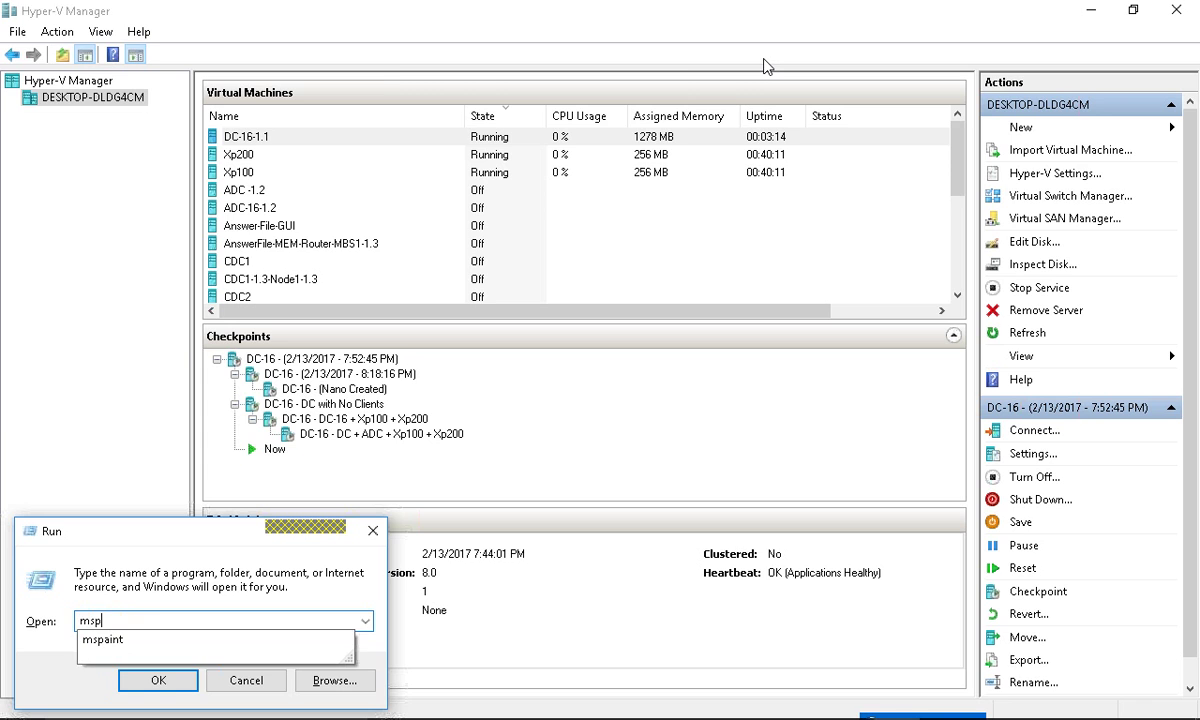
pyautogui.write('aint')
pyautogui.press('Return')
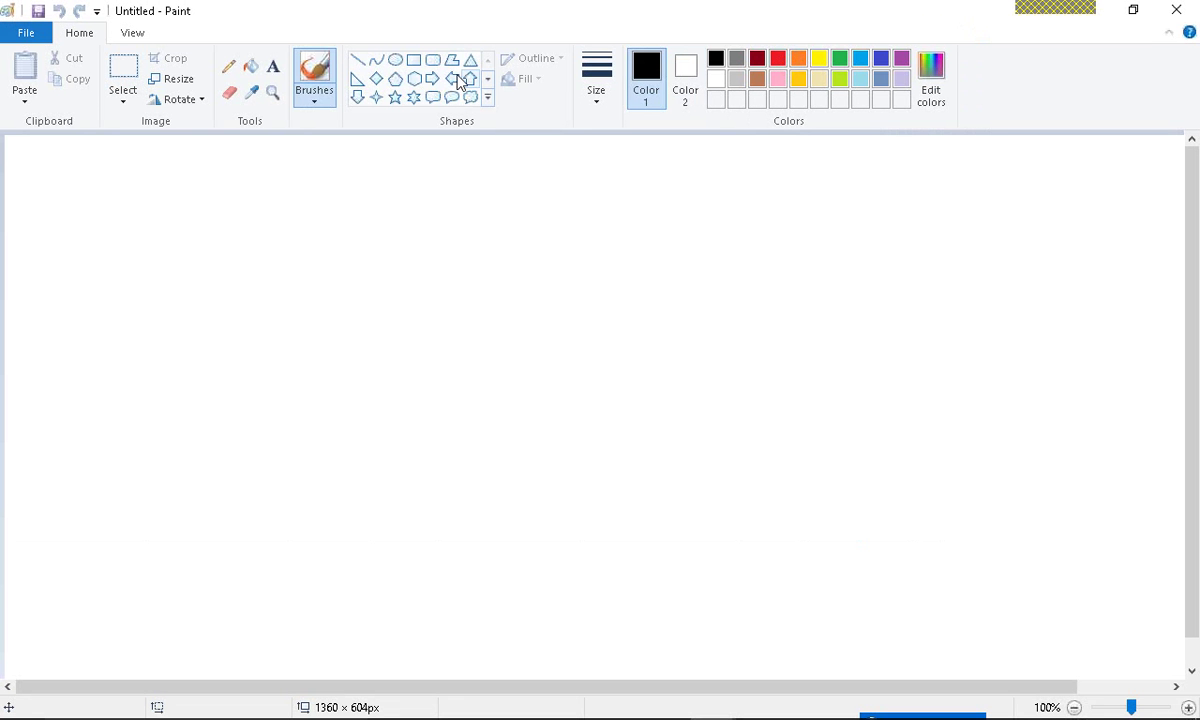
pyautogui.click(413, 60)
pyautogui.moveTo(267, 308)
pyautogui.mouseDown()
pyautogui.moveTo(354, 440)
pyautogui.moveTo(340, 406)
pyautogui.mouseUp()
pyautogui.click(533, 399)
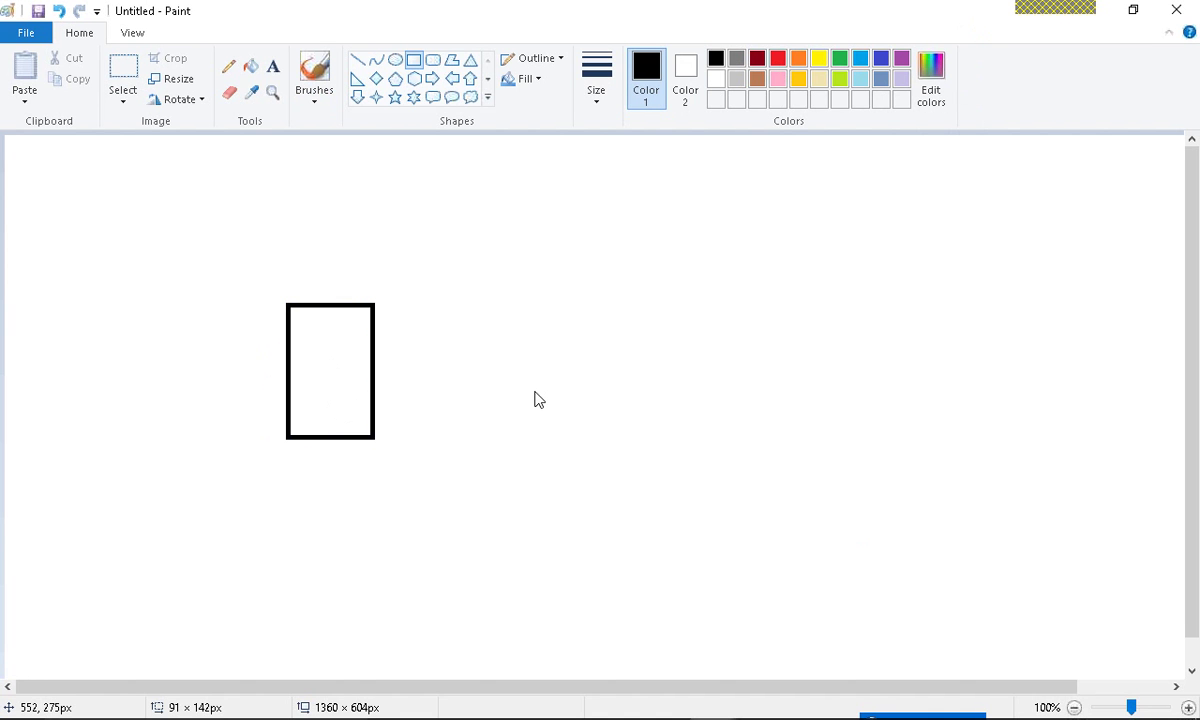
# - Label the rectangle's lower part with the text '1.1 : DNS'
pyautogui.click(279, 68)
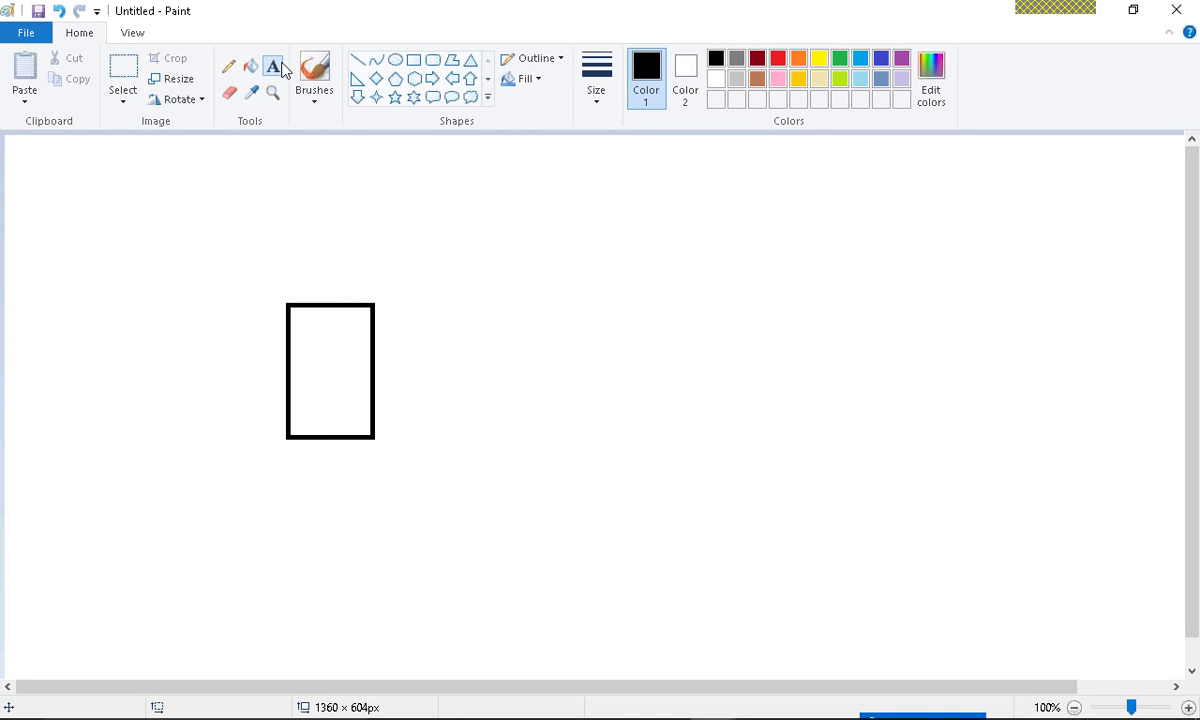
pyautogui.click(294, 412)
pyautogui.write('1.1 :')
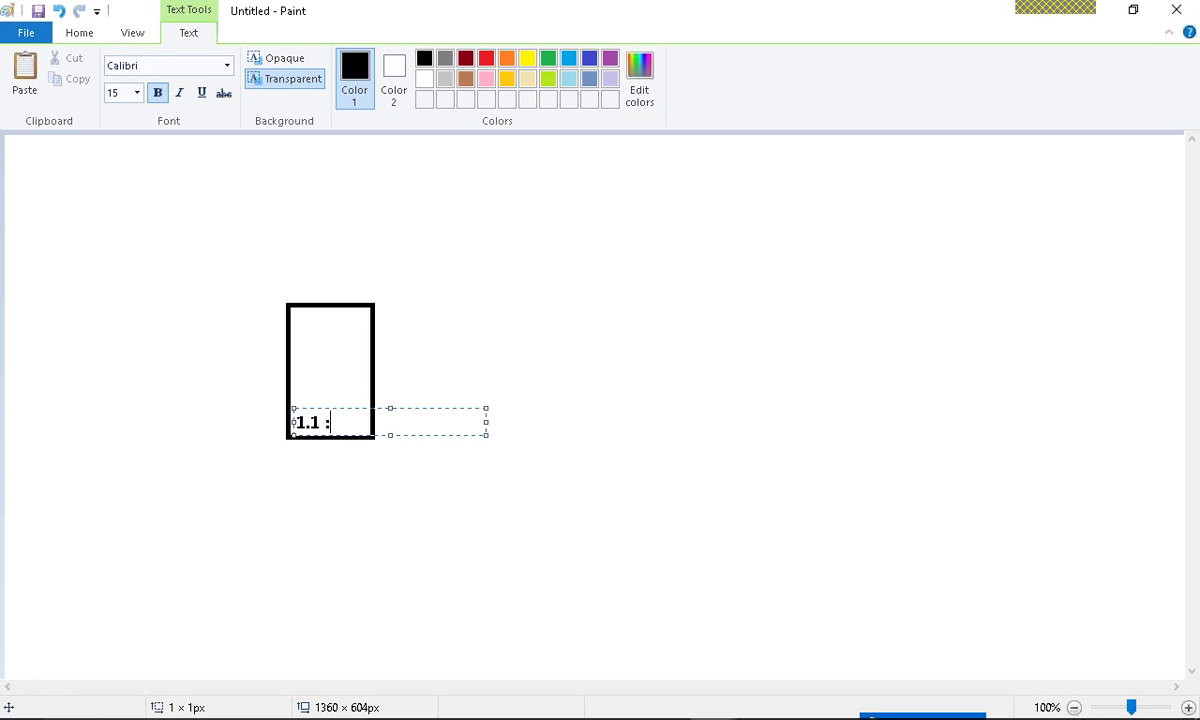
pyautogui.write(' DNS :')
pyautogui.press('BackSpace')
pyautogui.press('BackSpace')
pyautogui.press('Return')
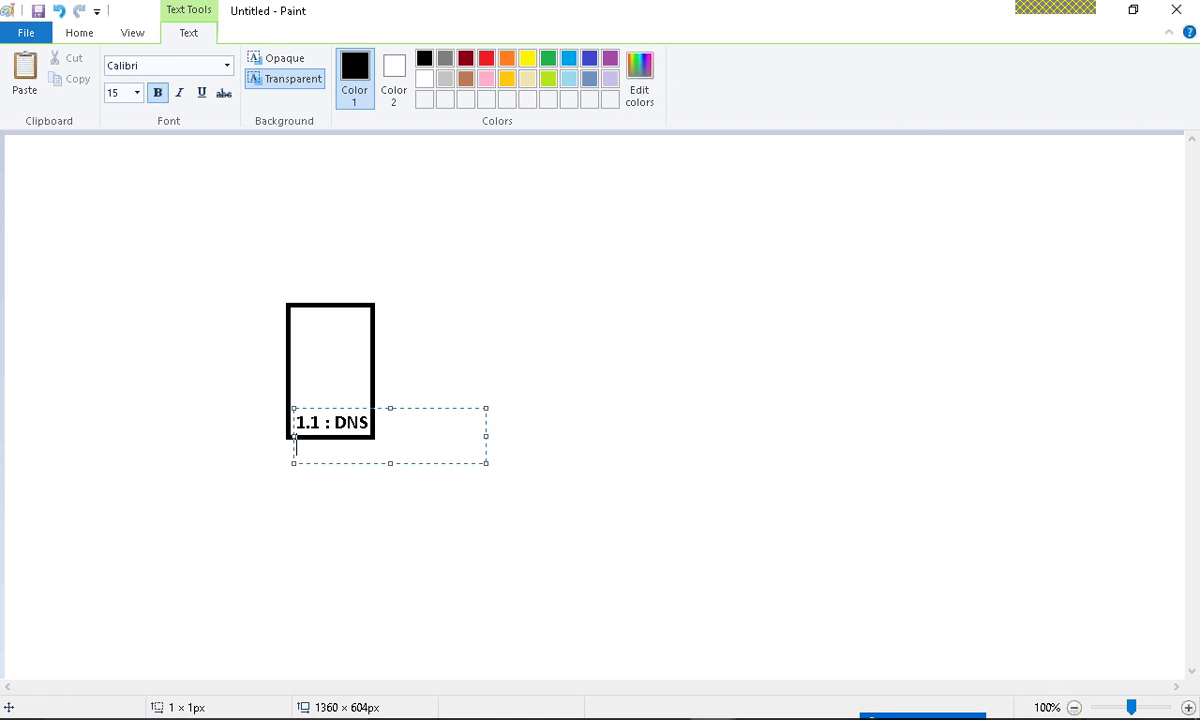
pyautogui.click(512, 276)
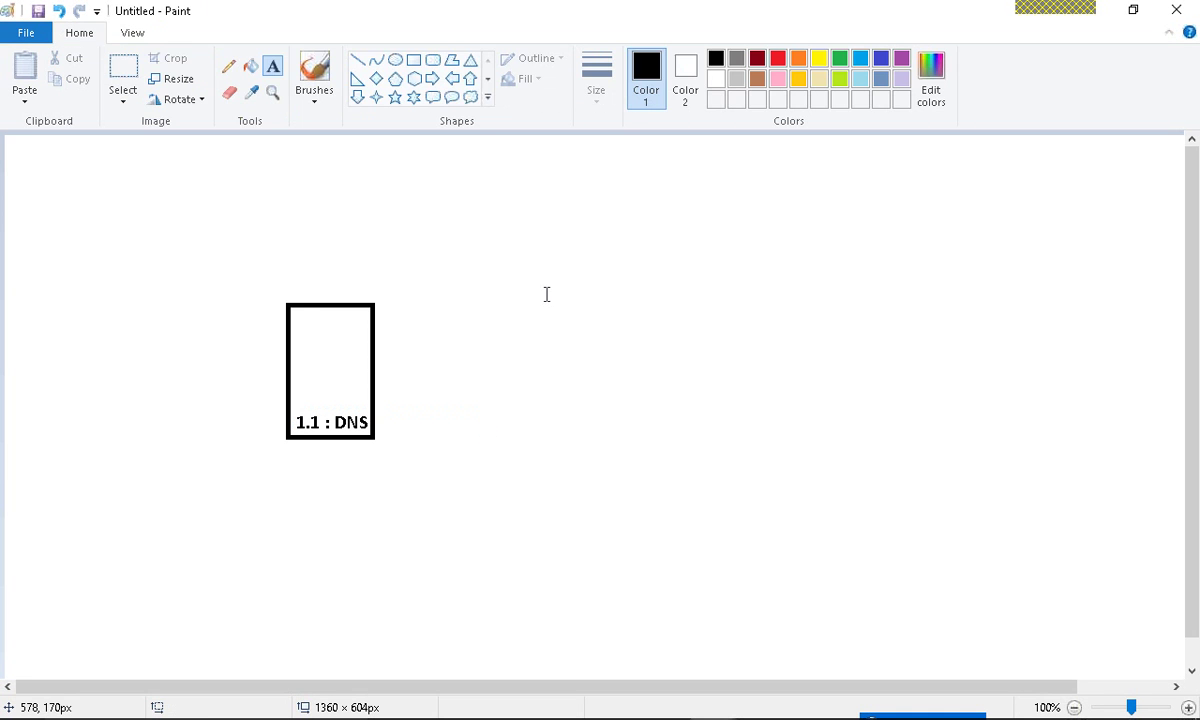
# - Add struck-through text 'SAM' near the rectangle's top
pyautogui.click(298, 326)
pyautogui.click(223, 93)
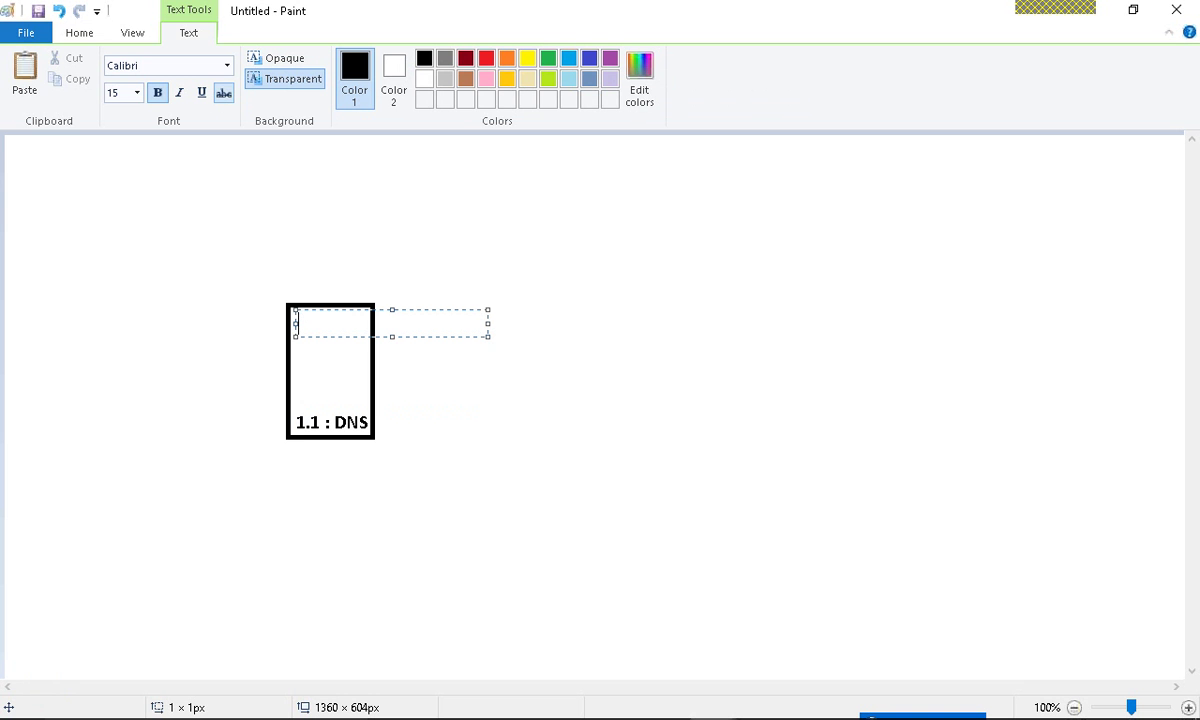
pyautogui.write('SAM')
pyautogui.click(365, 471)
pyautogui.hotkey('alt', 'Tab')
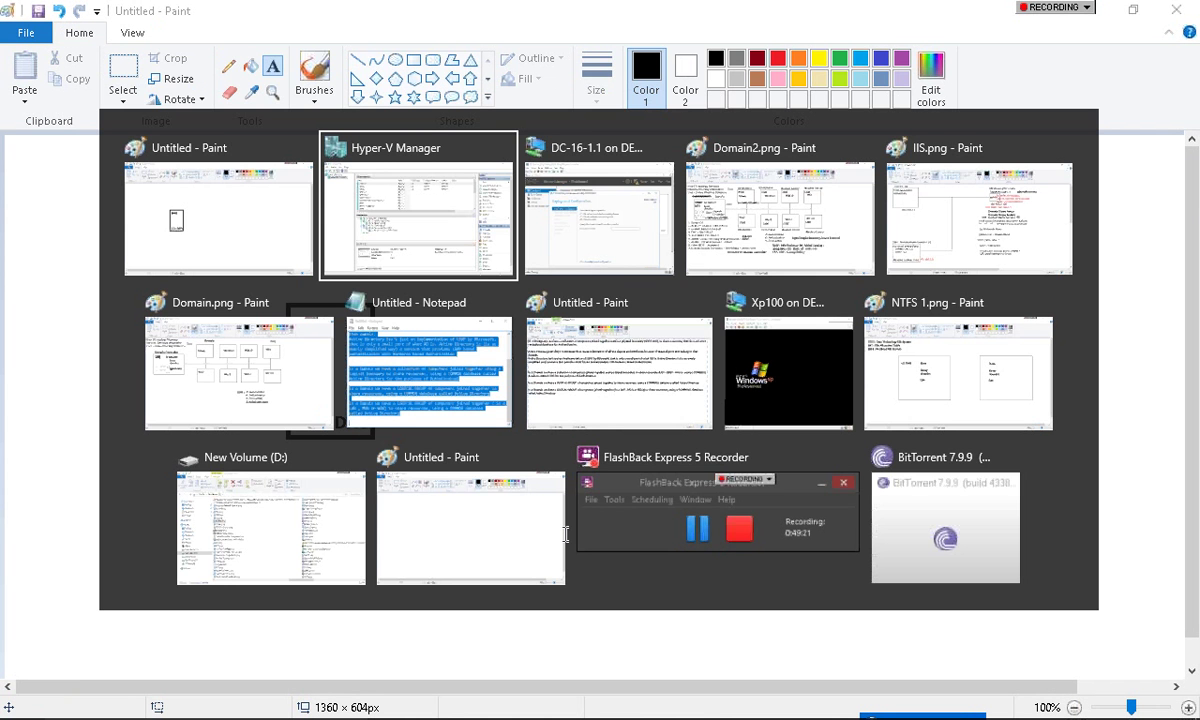
# - Switch to the server VM in full screen and launch the Local Users and Groups console
pyautogui.hotkey('alt', 'Tab')
pyautogui.press('super')
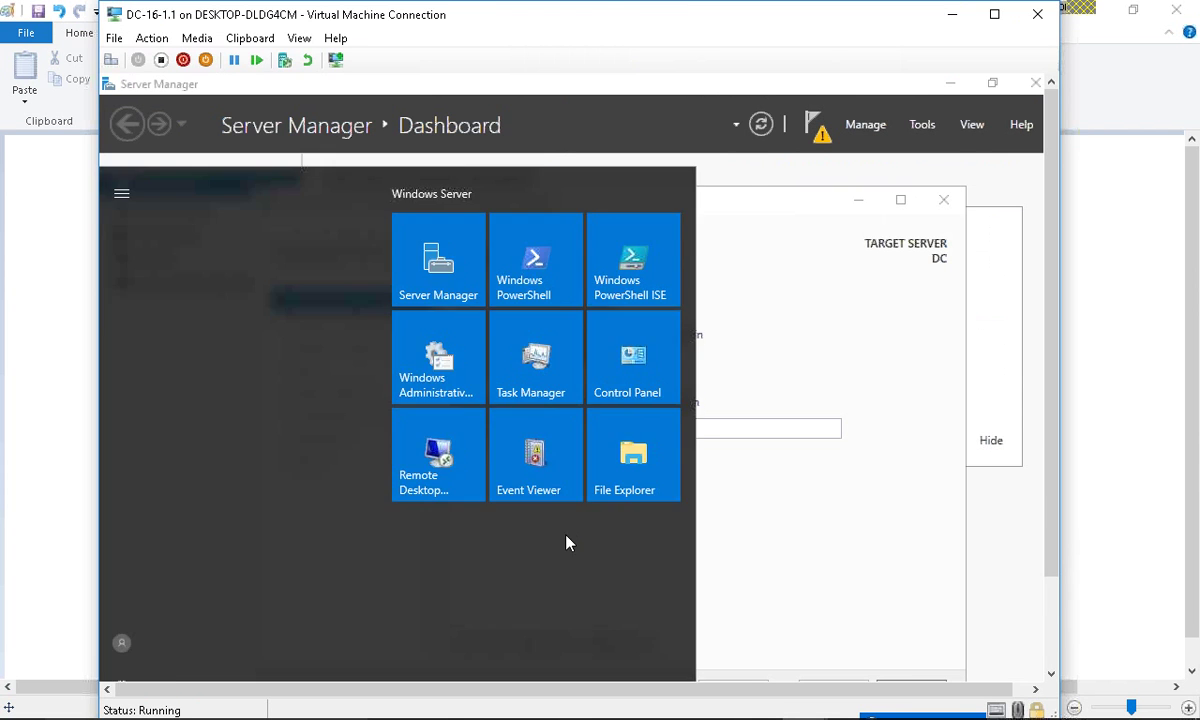
pyautogui.press('Escape')
pyautogui.press('ctrl+alt+Break')
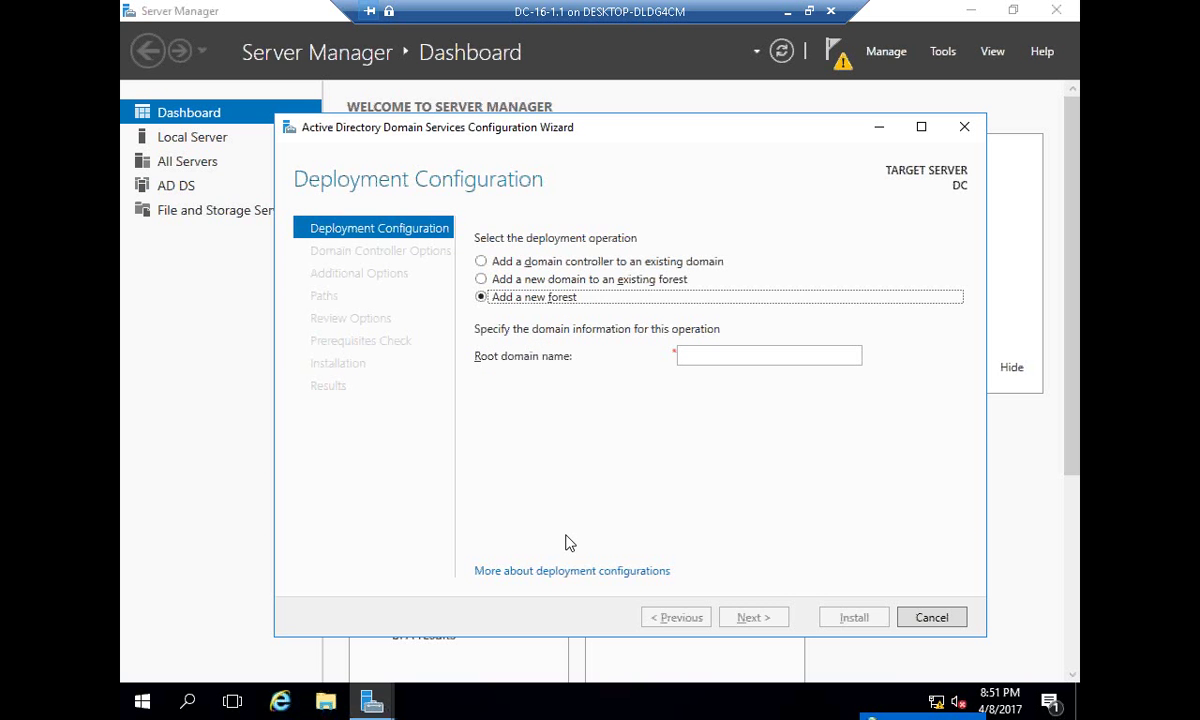
pyautogui.press('super+r')
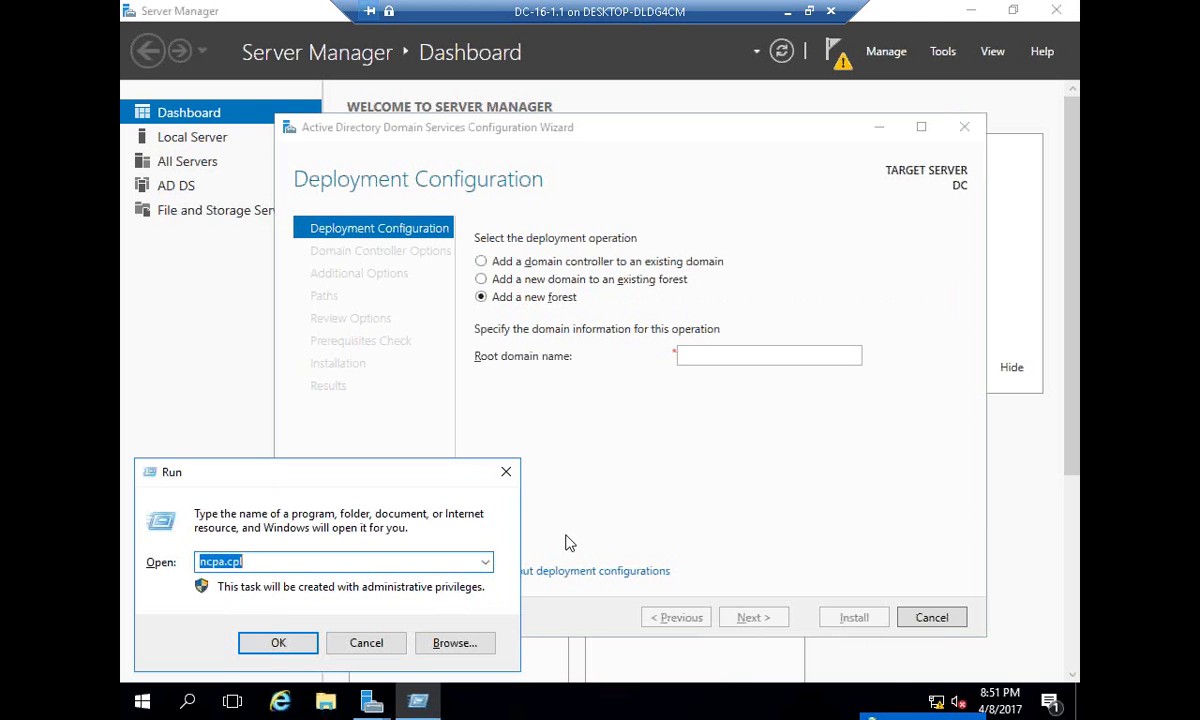
pyautogui.press('Return')
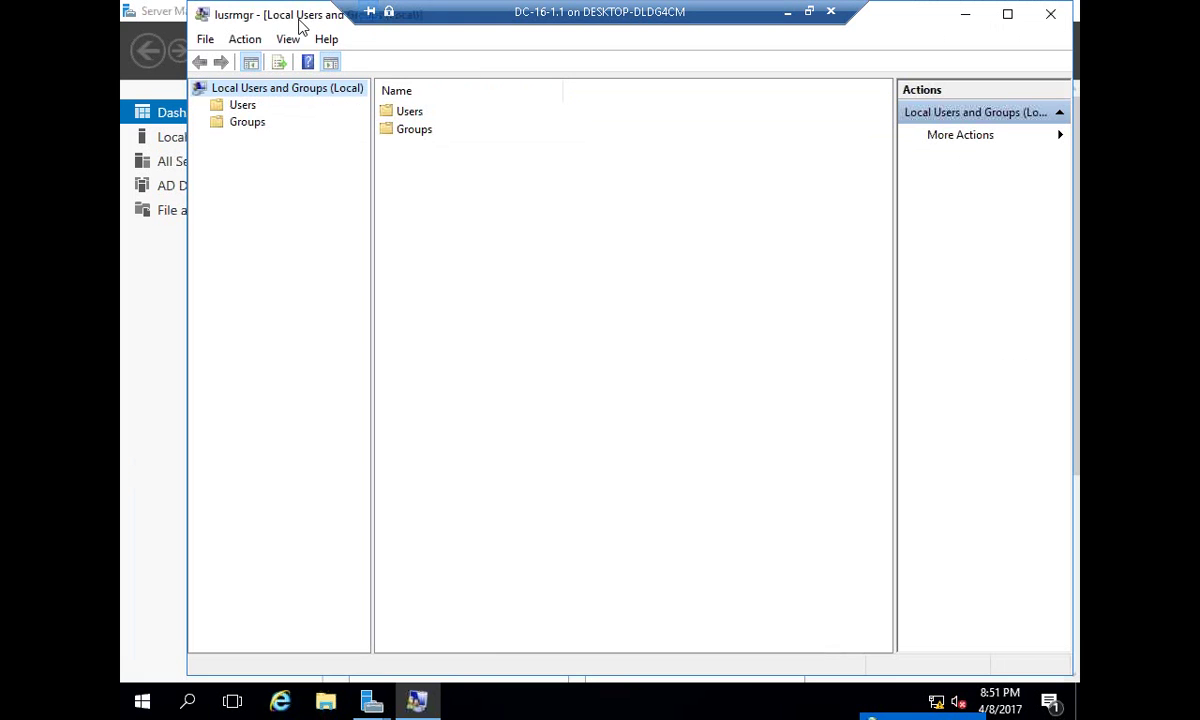
pyautogui.press('super+r')
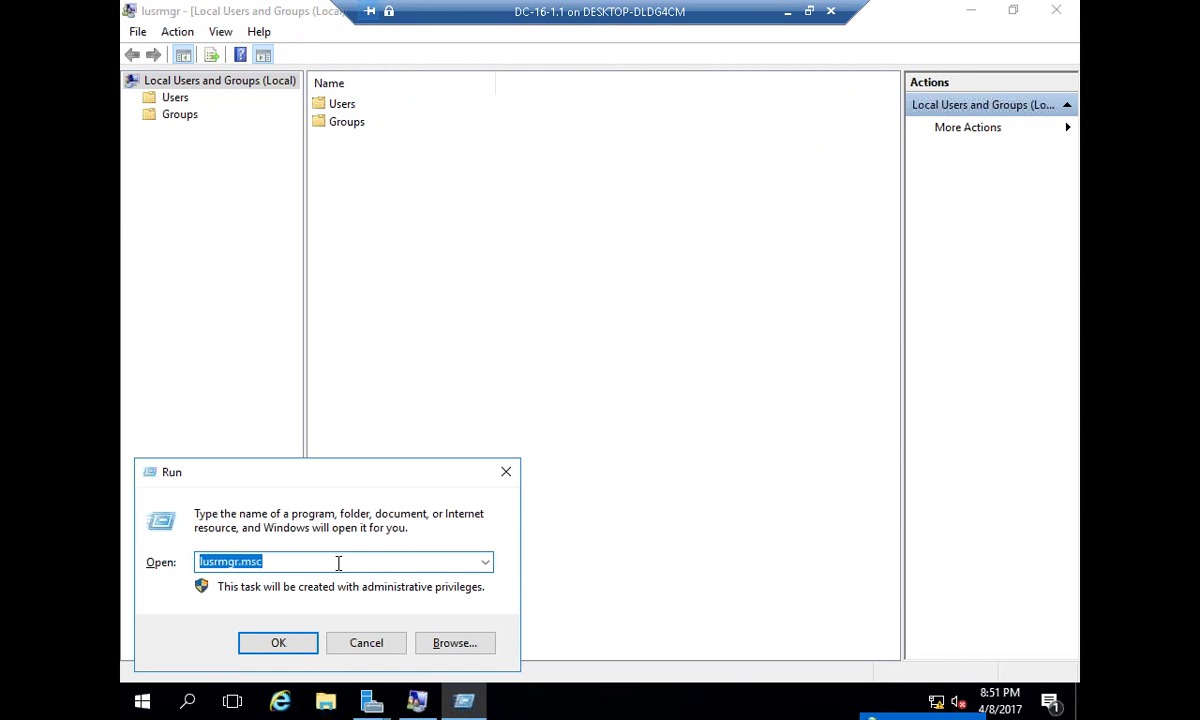
pyautogui.click(348, 645)
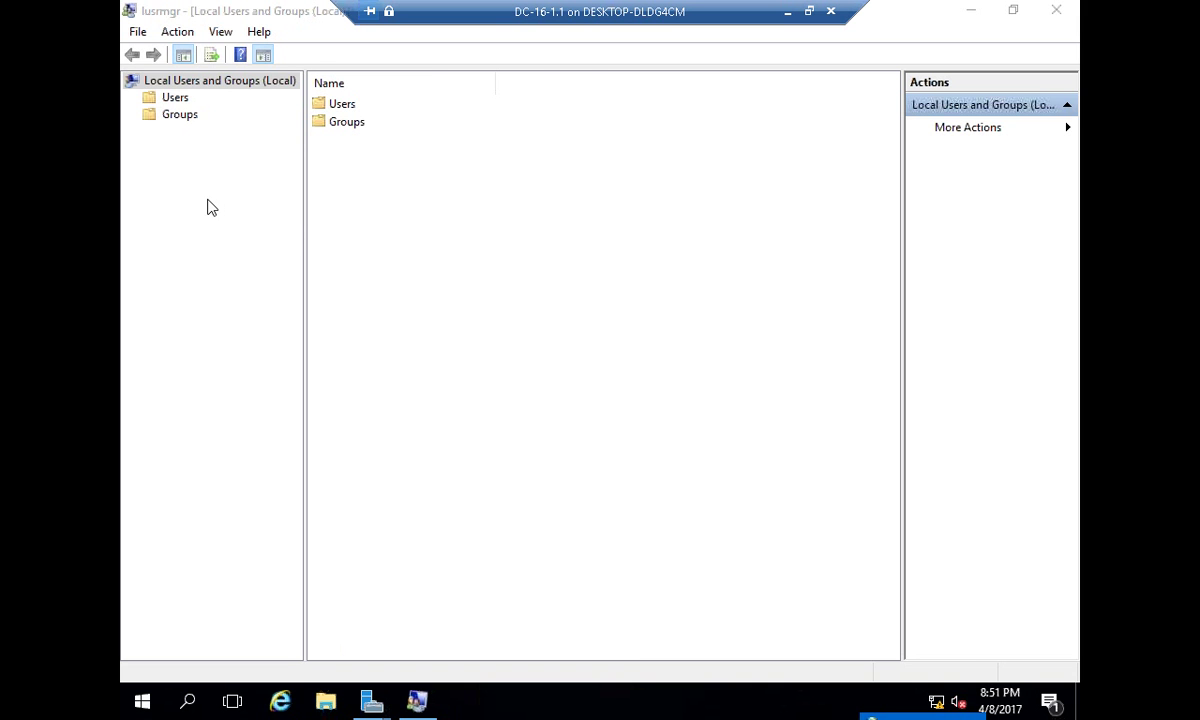
# - Create a new local user with a password and 'User cannot change password' ticked
pyautogui.click(178, 99)
pyautogui.rightClick(182, 104)
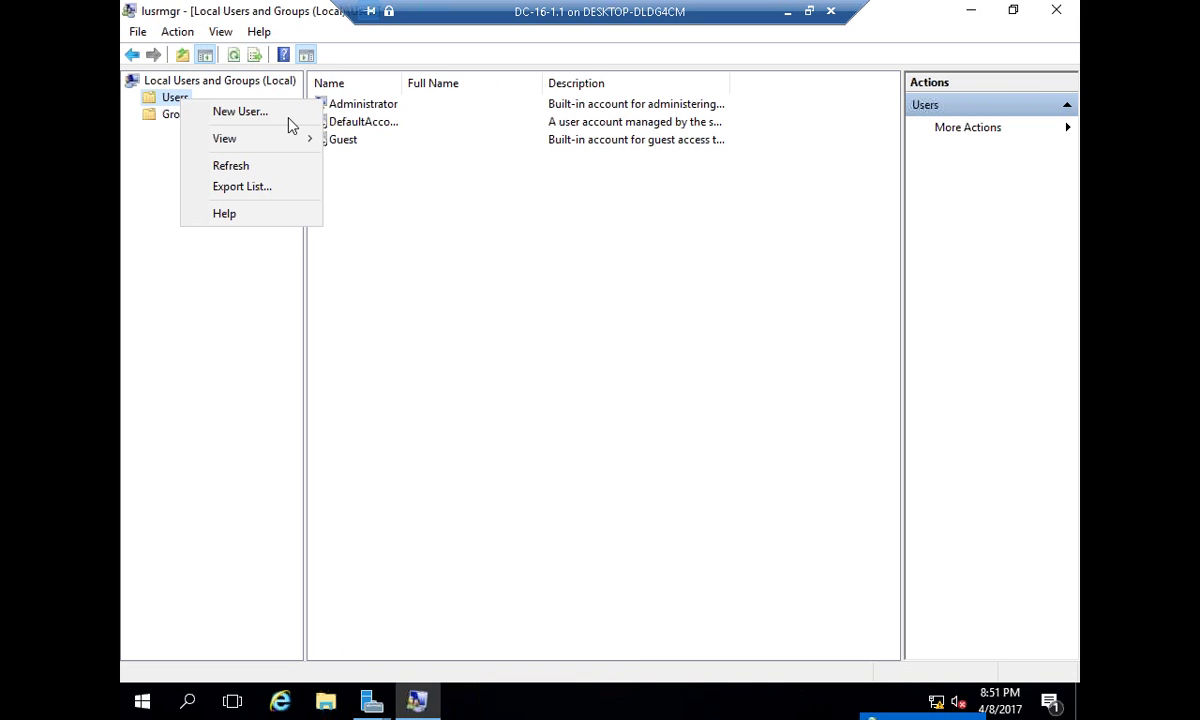
pyautogui.click(288, 116)
pyautogui.write('kutty')
pyautogui.press('Tab')
pyautogui.press('Tab')
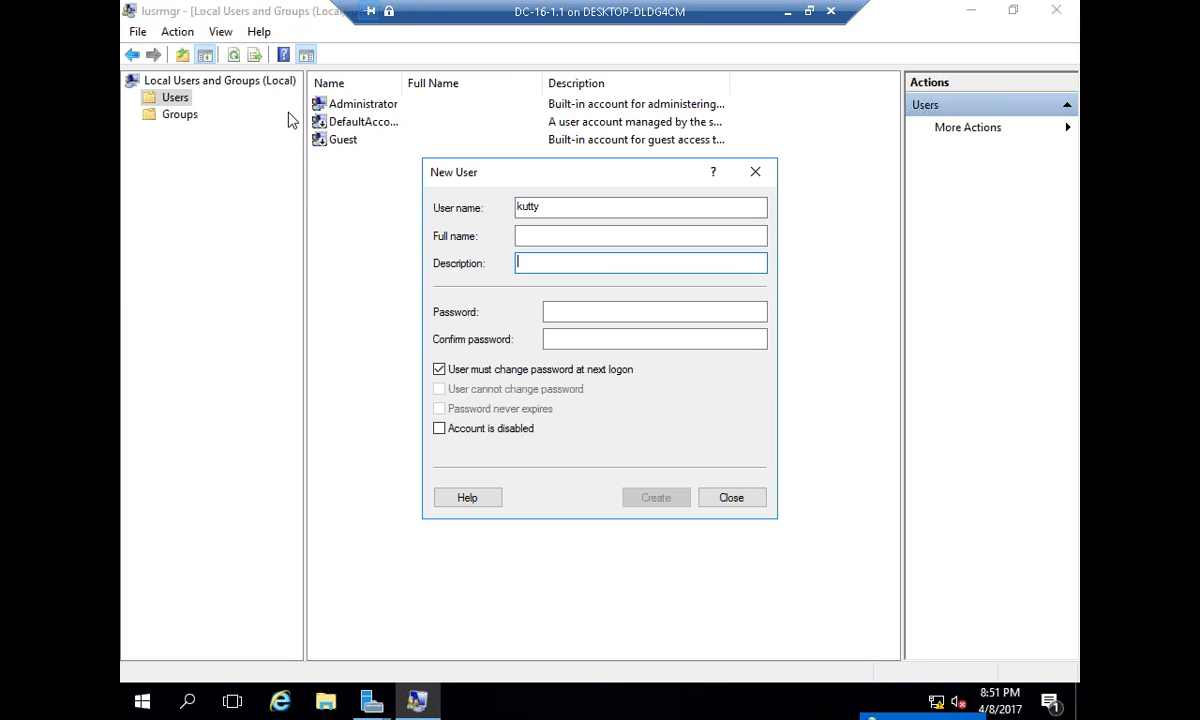
pyautogui.press('Tab')
pyautogui.write('Pass123')
pyautogui.press('Tab')
pyautogui.write('P')
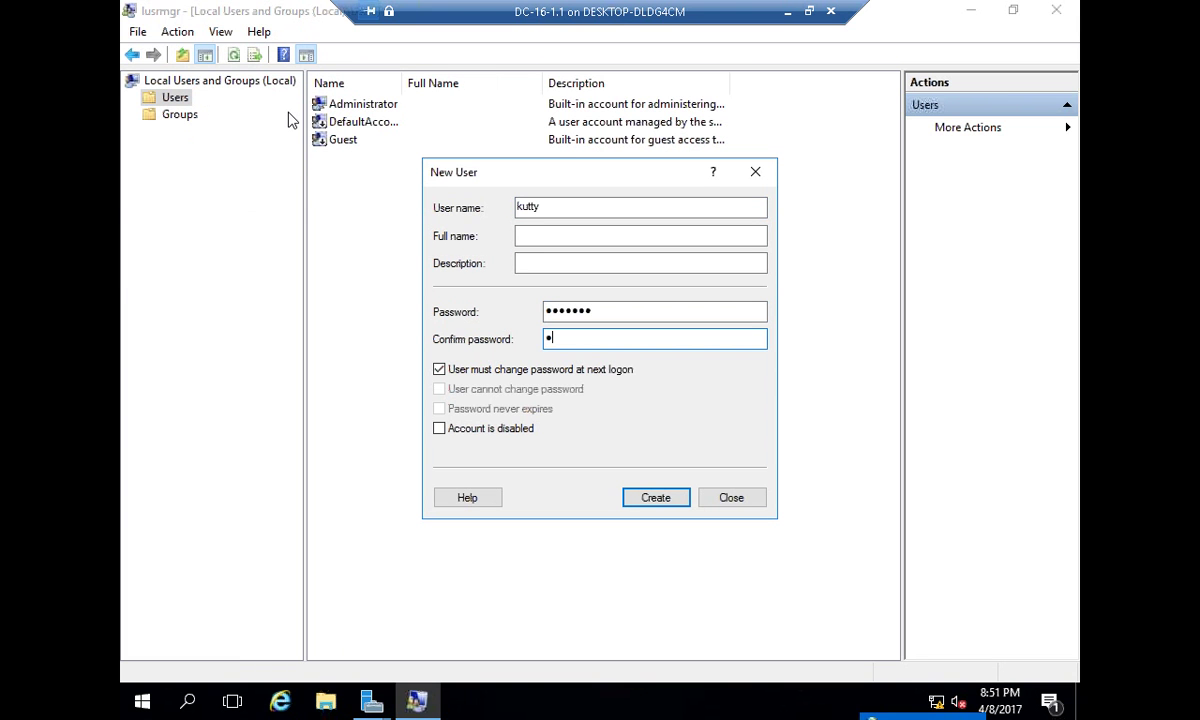
pyautogui.write('ass123')
pyautogui.press('Tab')
pyautogui.press('space')
pyautogui.press('Tab')
pyautogui.press('space')
pyautogui.press('Tab')
pyautogui.press('space')
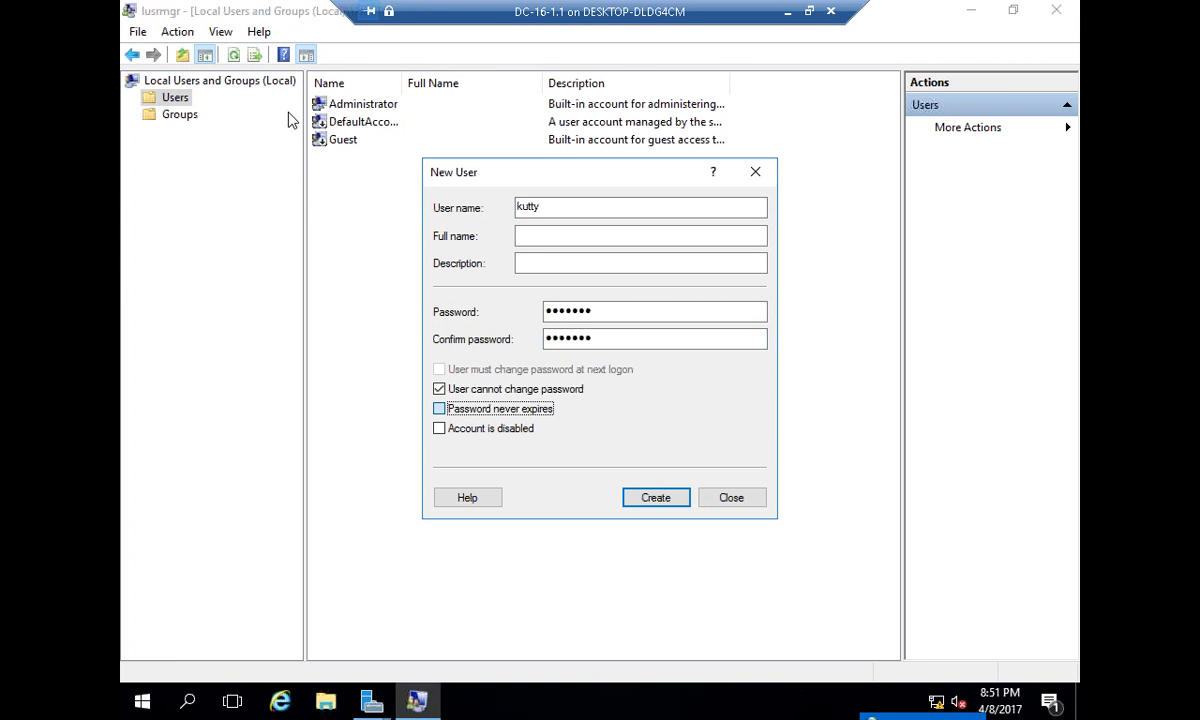
pyautogui.press('Return')
pyautogui.press('Escape')
pyautogui.click(368, 160)
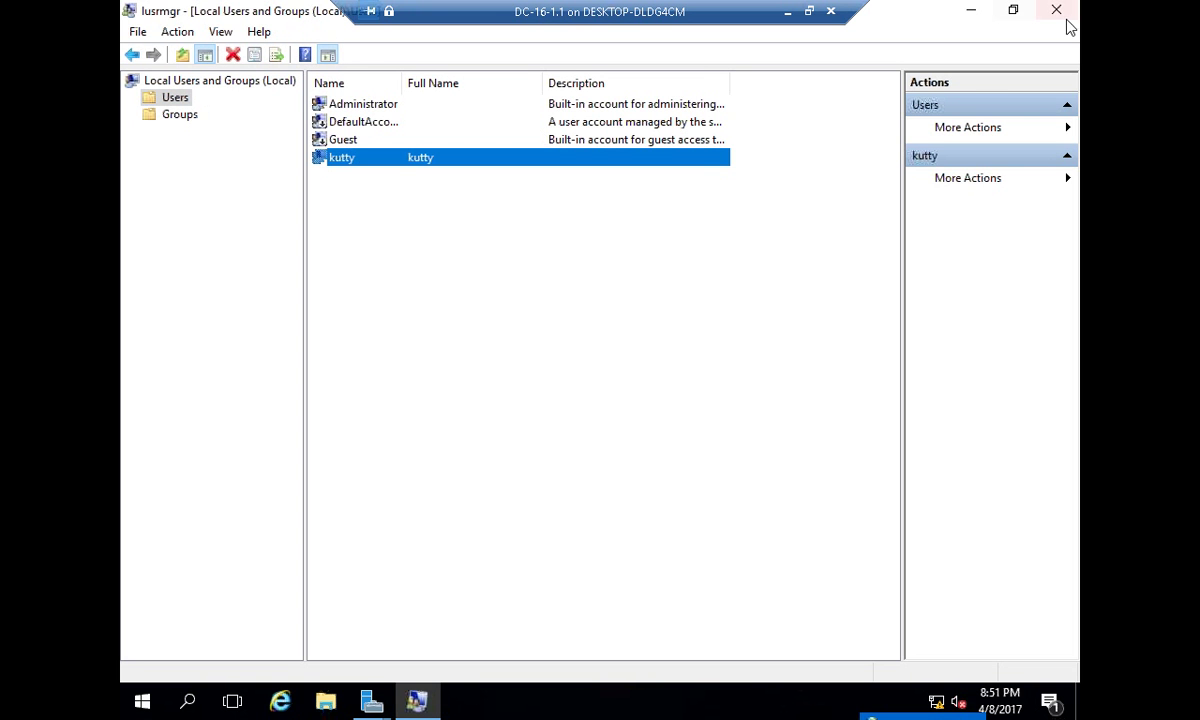
# - Back in Paint, add the lines 'adds' and 'dcpromo' under SAM without strikethrough
pyautogui.click(787, 12)
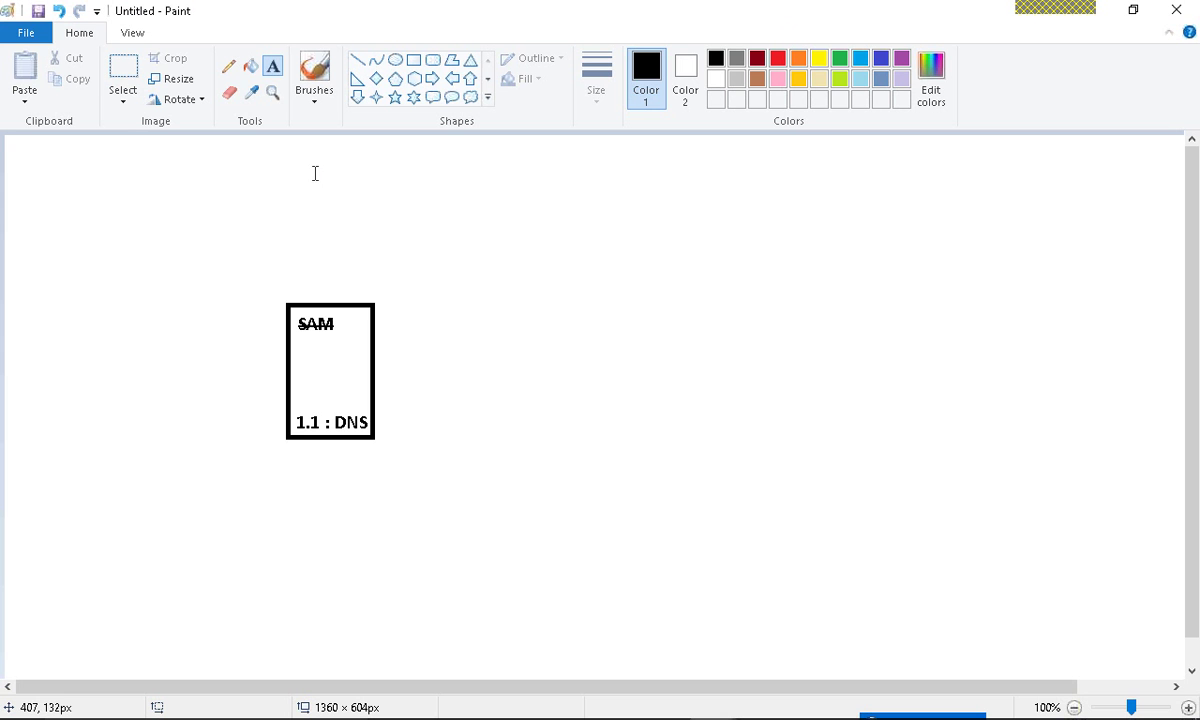
pyautogui.click(316, 70)
pyautogui.moveTo(316, 296)
pyautogui.mouseDown()
pyautogui.moveTo(300, 288)
pyautogui.moveTo(278, 310)
pyautogui.moveTo(312, 292)
pyautogui.mouseUp()
pyautogui.hotkey('ctrl', 'z')
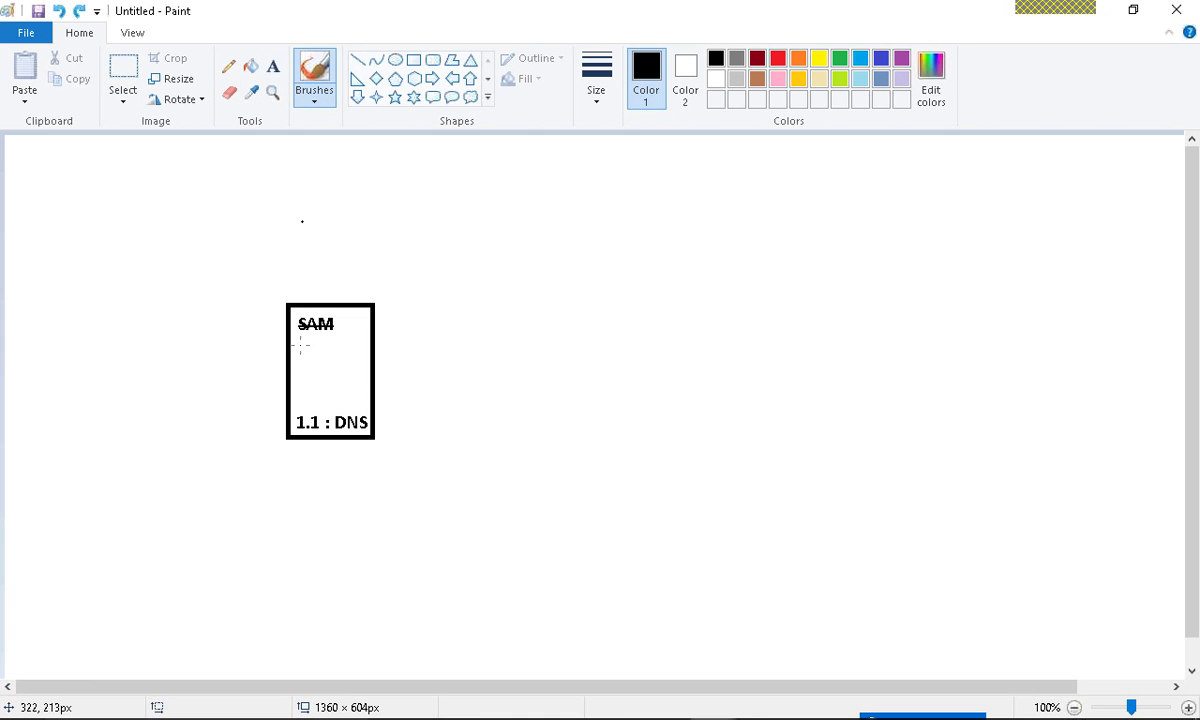
pyautogui.click(274, 68)
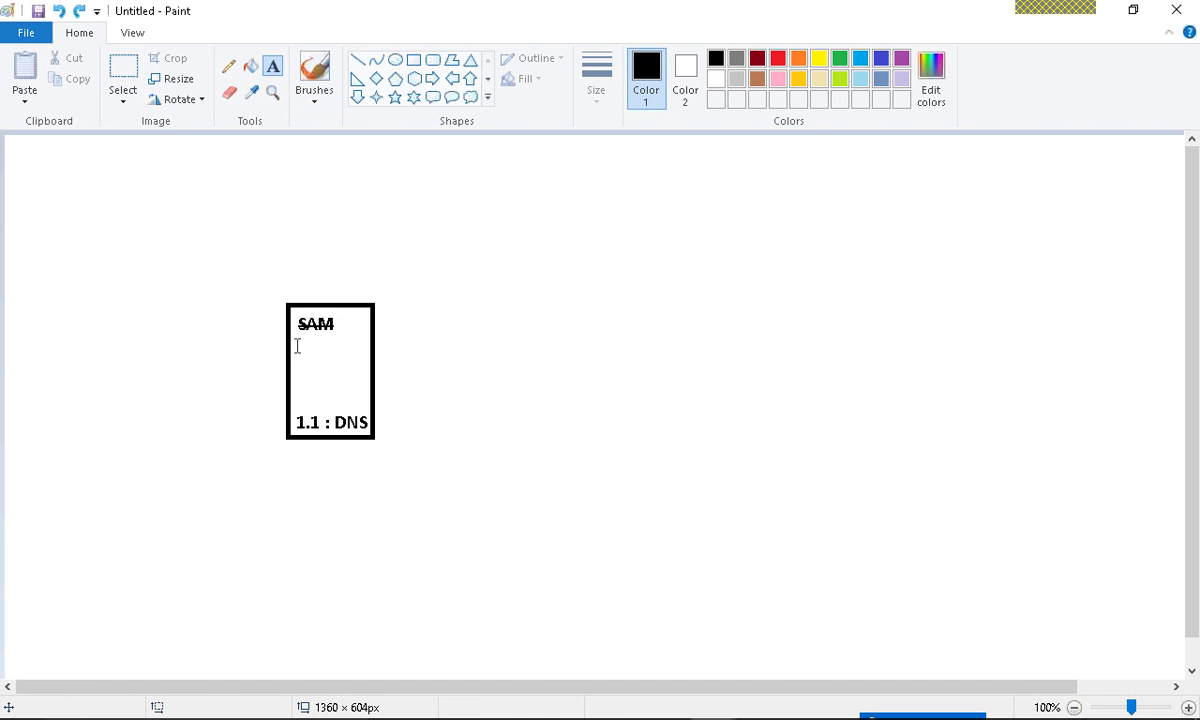
pyautogui.click(296, 332)
pyautogui.write('adds')
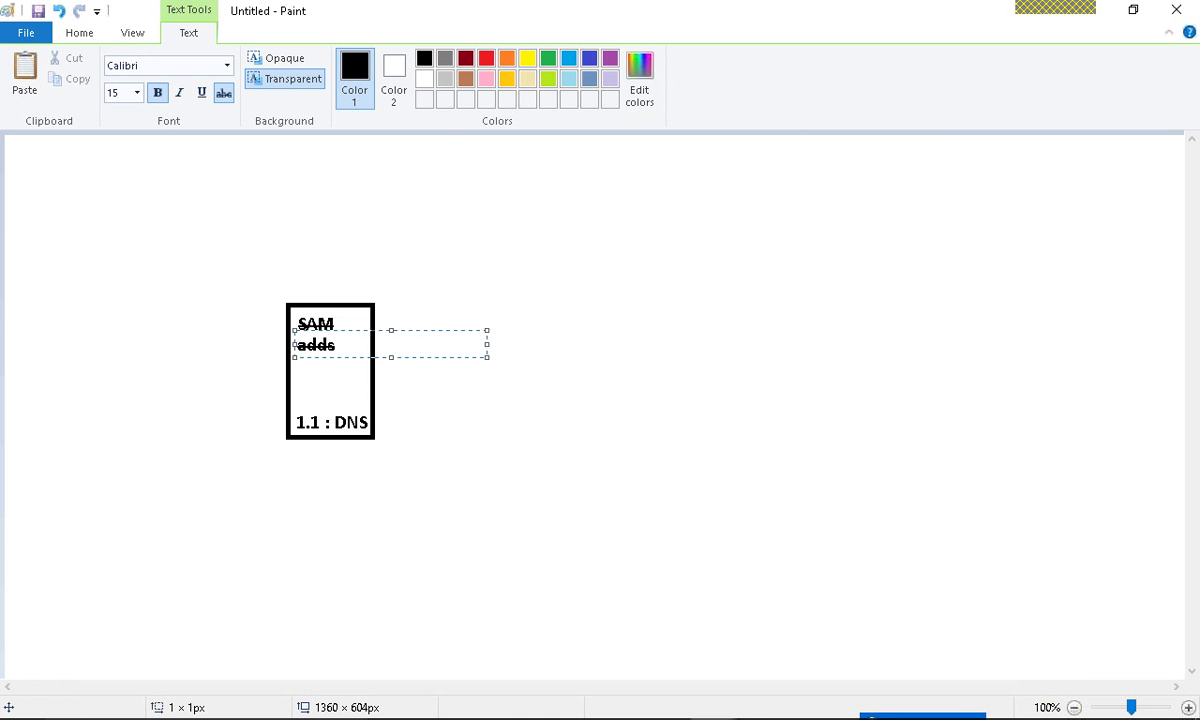
pyautogui.hotkey('ctrl', 'a')
pyautogui.click(224, 93)
pyautogui.click(343, 359)
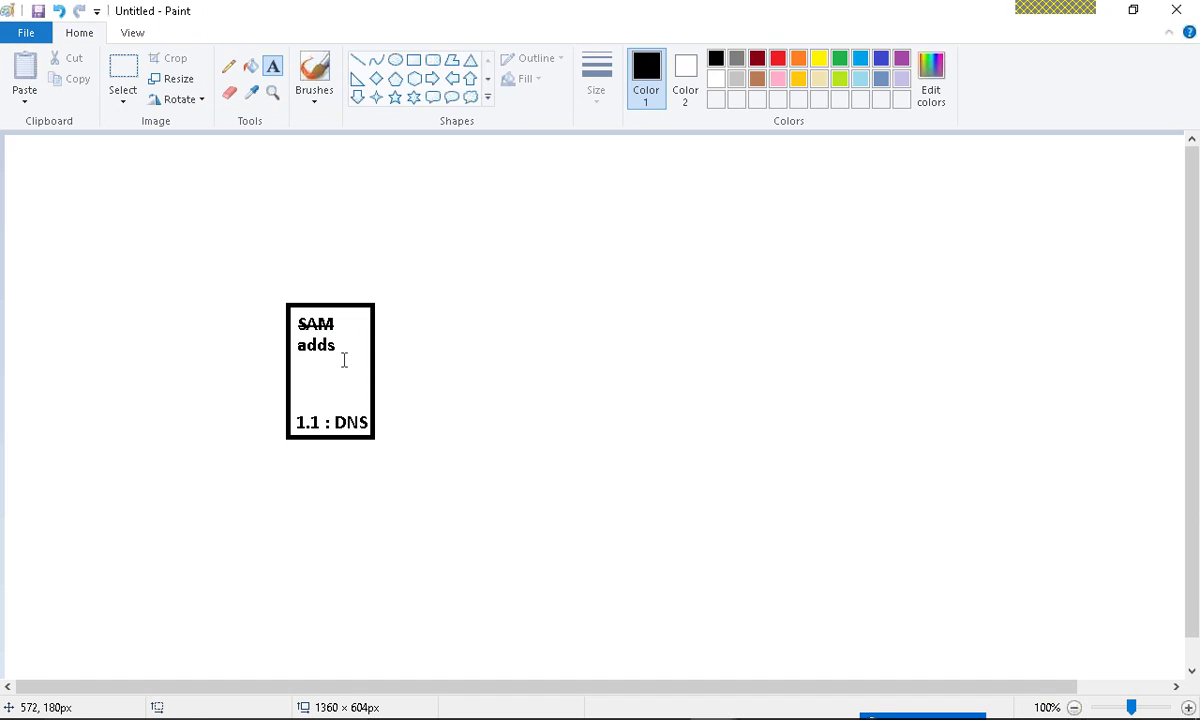
pyautogui.click(291, 351)
pyautogui.write('dcprom')
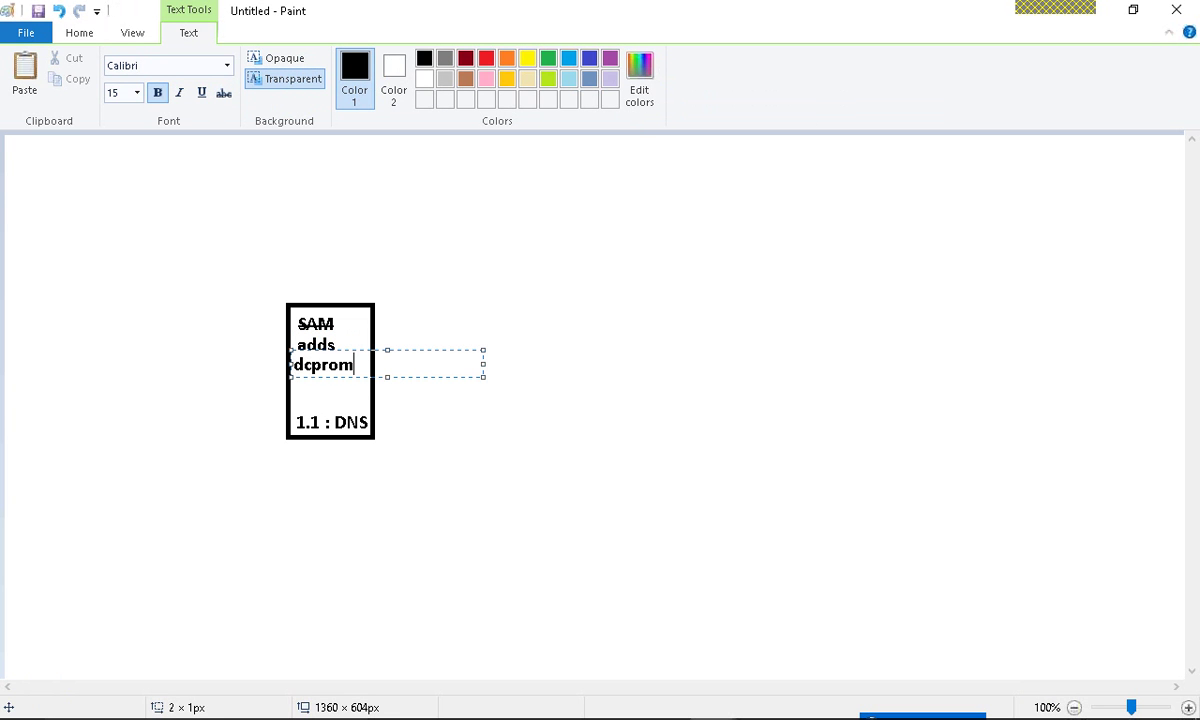
pyautogui.write('o')
pyautogui.click(528, 404)
# - Scribble over the crossed-out SAM with the brush
pyautogui.click(314, 78)
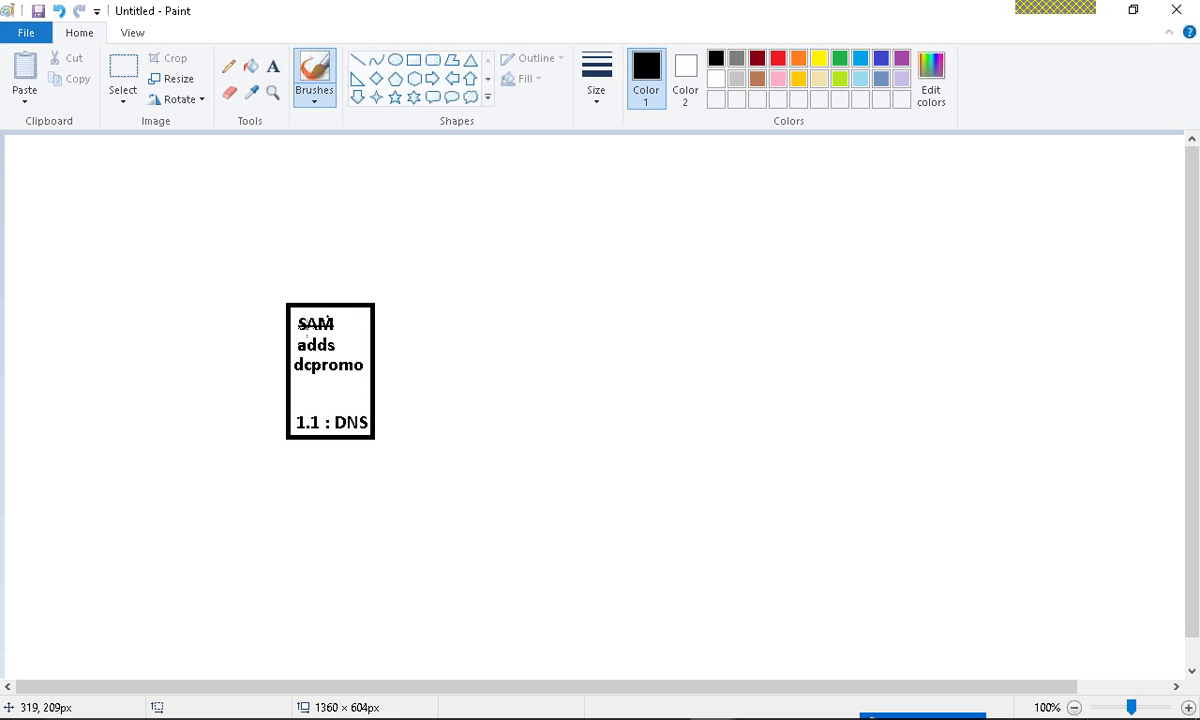
pyautogui.moveTo(332, 316); pyautogui.dragTo(297, 330)
pyautogui.moveTo(318, 320); pyautogui.dragTo(318, 316)
# - Add the note 'NTDS.DIT' under dcpromo, replacing the mistyped 'NTD.DIT'
pyautogui.click(273, 66)
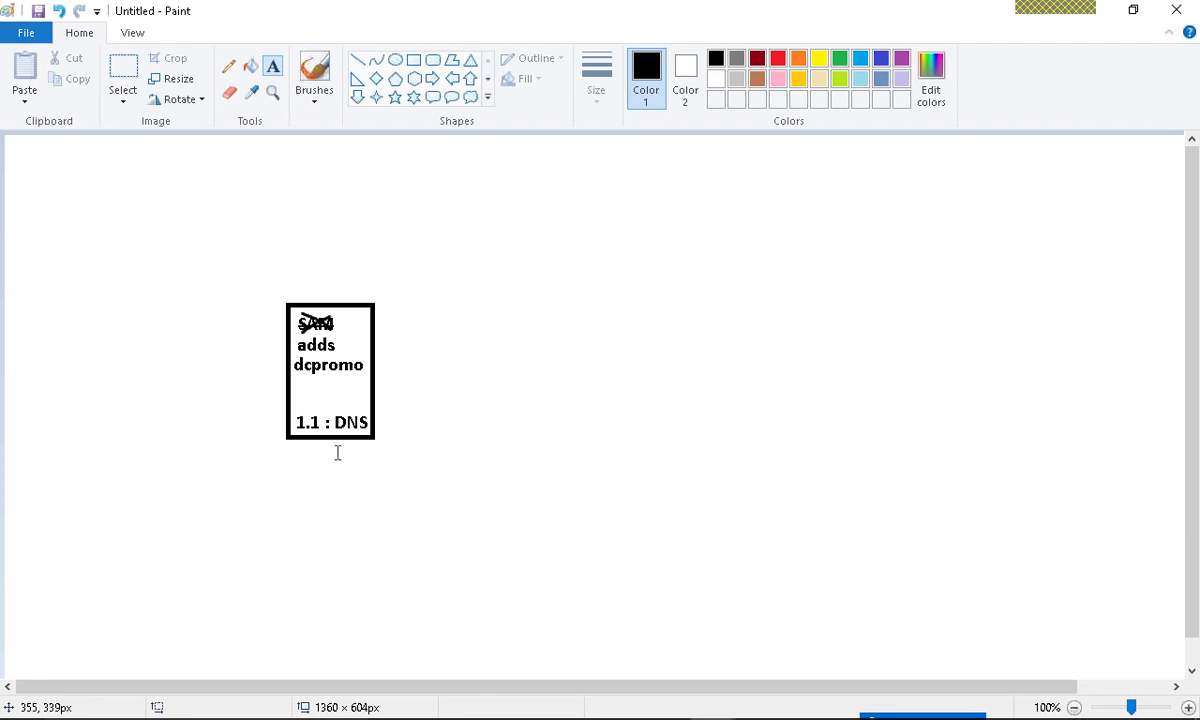
pyautogui.click(298, 386)
pyautogui.write('NDST')
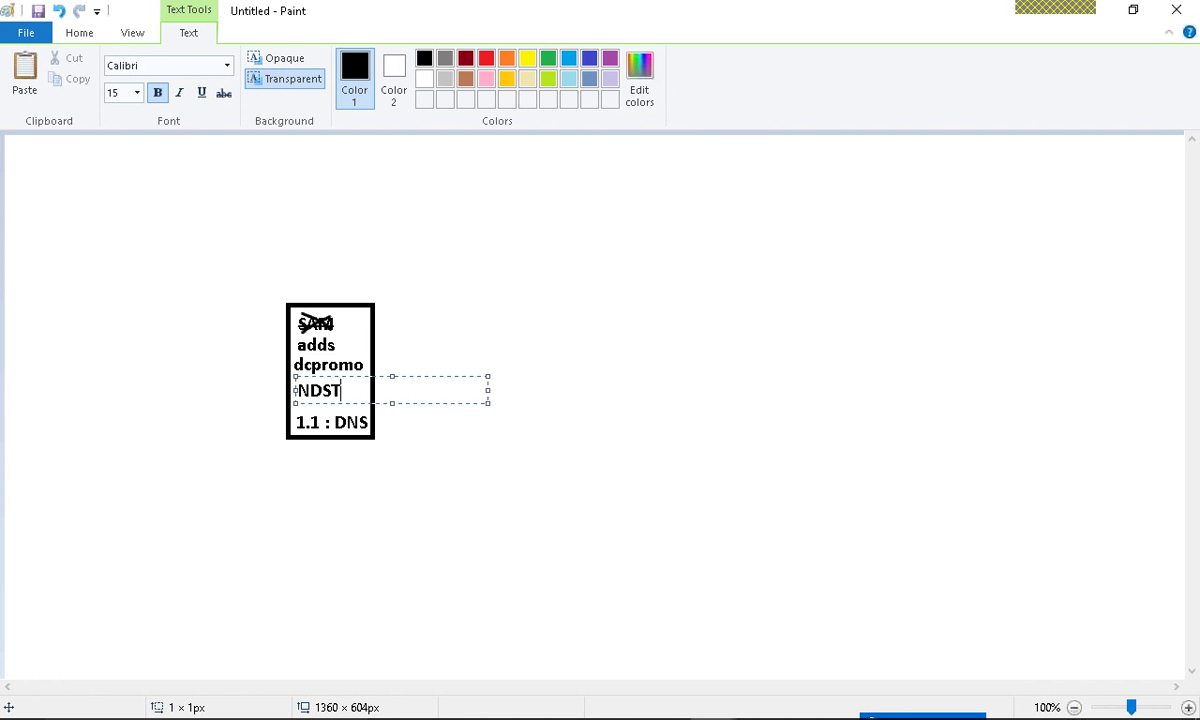
pyautogui.press('BackSpace')
pyautogui.press('BackSpace')
pyautogui.press('BackSpace')
pyautogui.write('TD.SIT')
pyautogui.press('BackSpace')
pyautogui.press('BackSpace')
pyautogui.press('BackSpace')
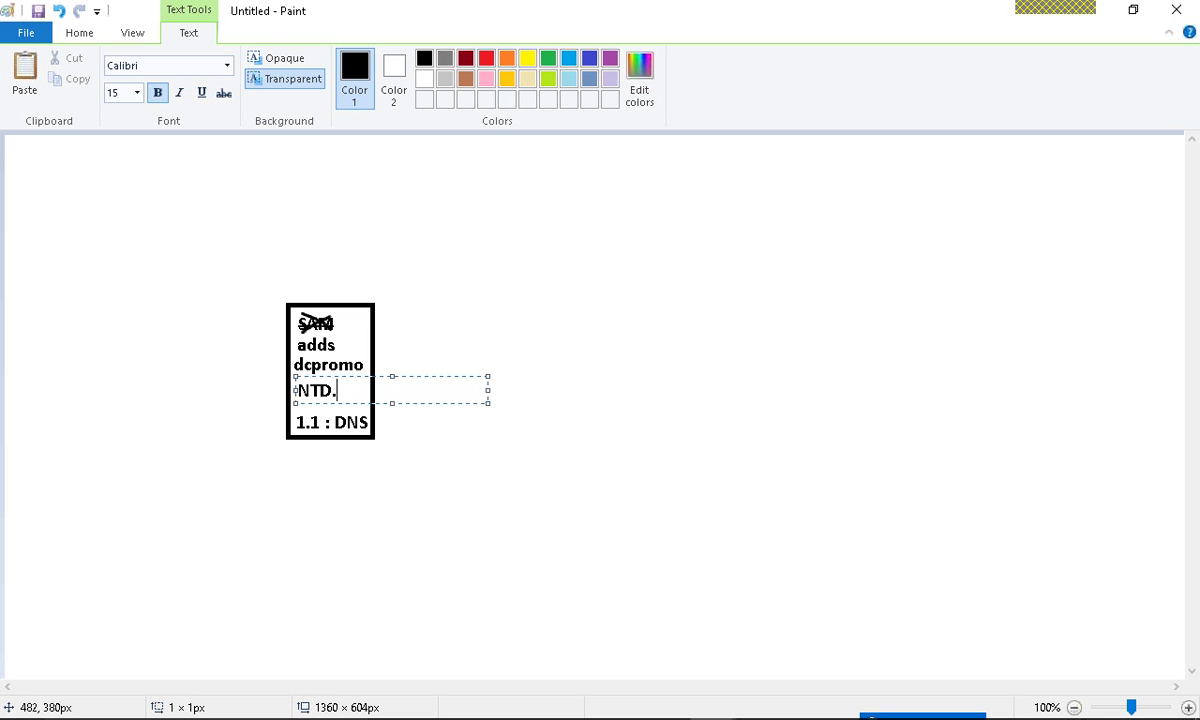
pyautogui.write('DIT')
pyautogui.click(437, 458)
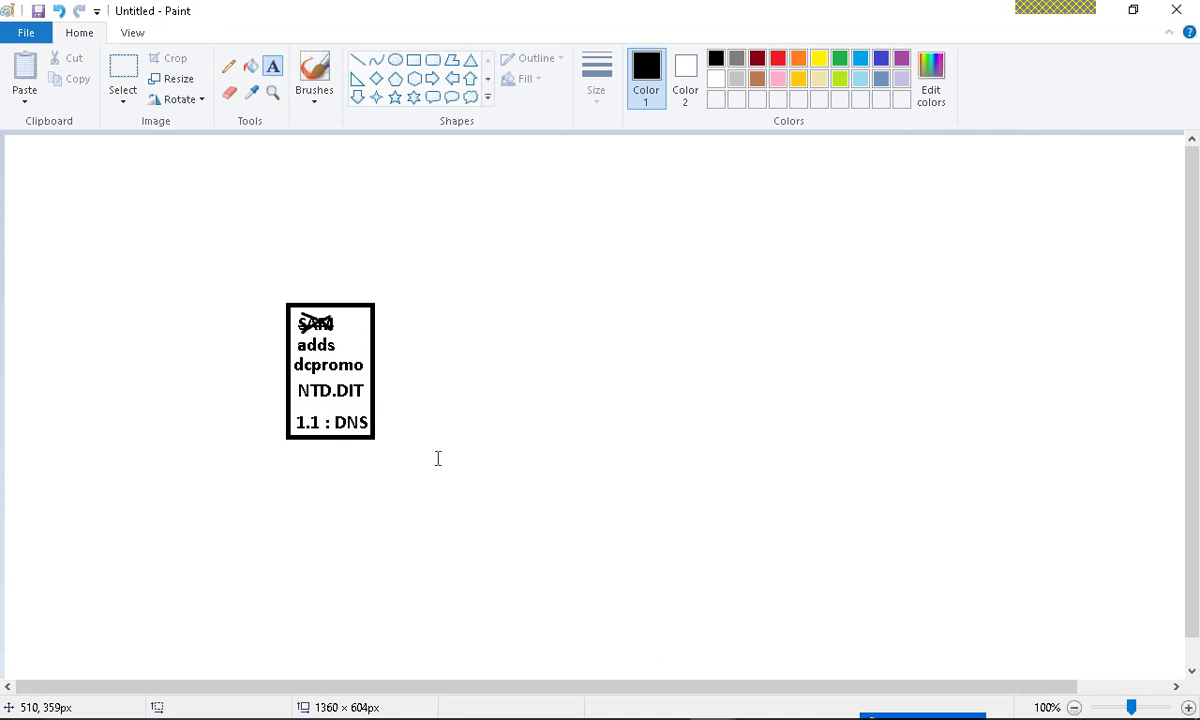
pyautogui.click(314, 75)
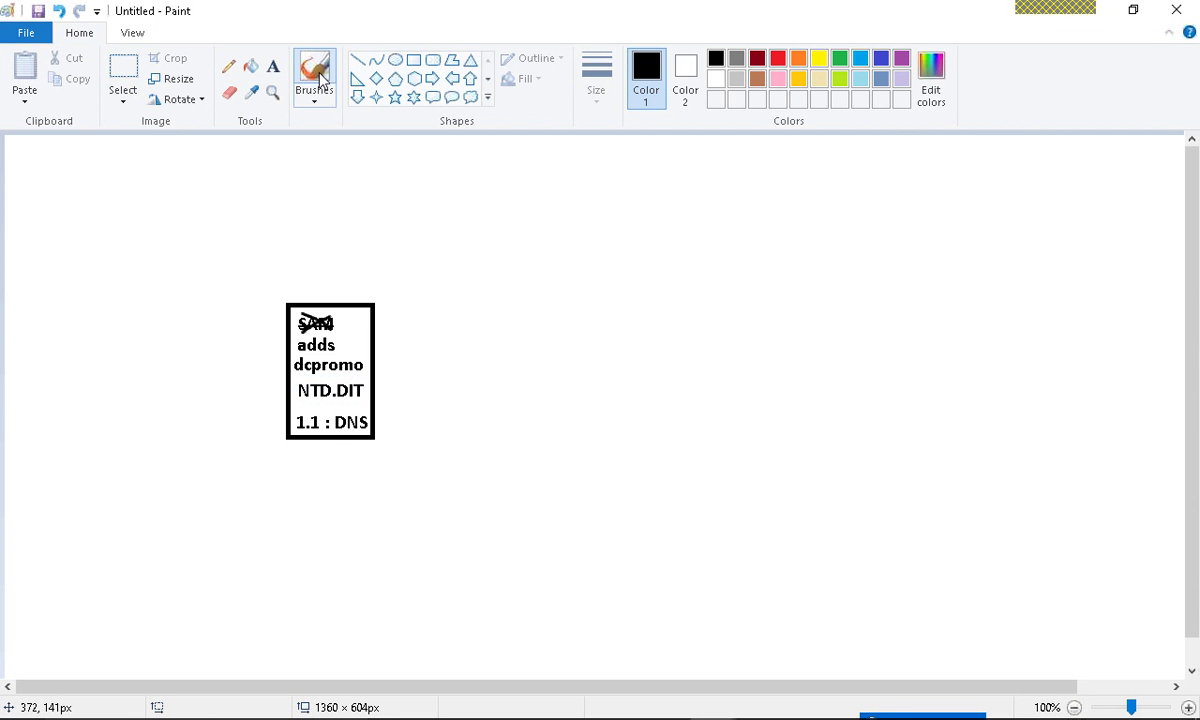
pyautogui.moveTo(333, 368); pyautogui.dragTo(362, 368)
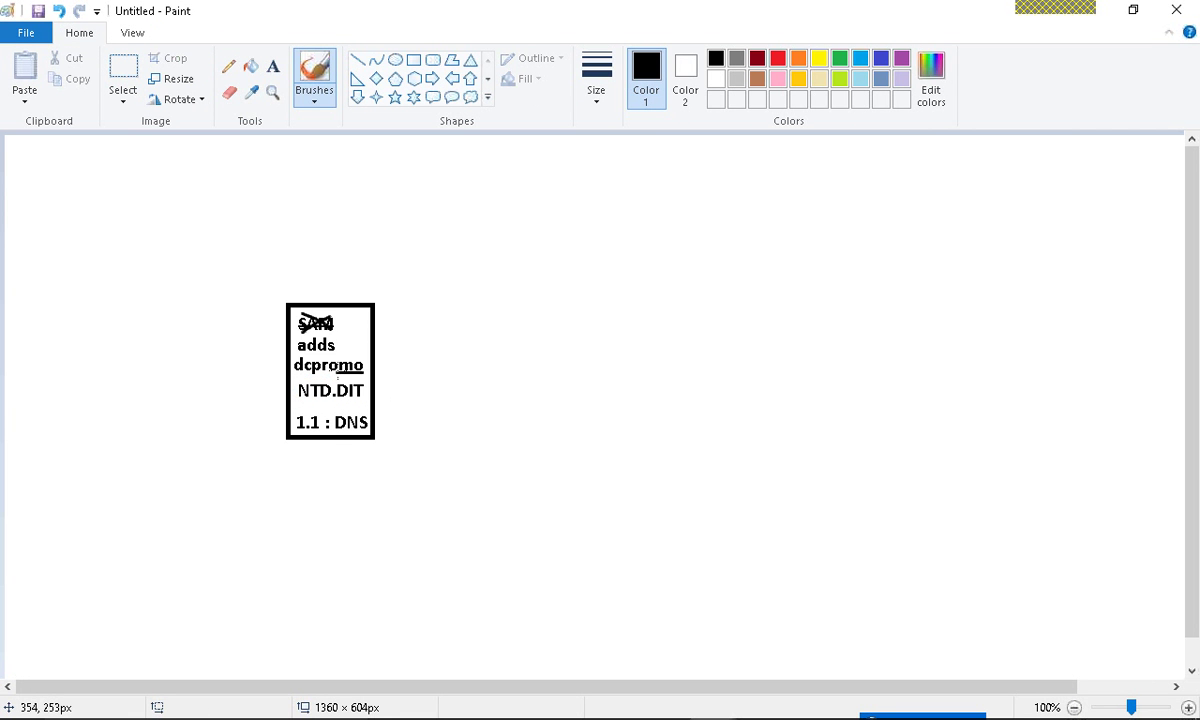
pyautogui.hotkey('ctrl', 'z')
pyautogui.hotkey('ctrl', 'z')
pyautogui.click(274, 68)
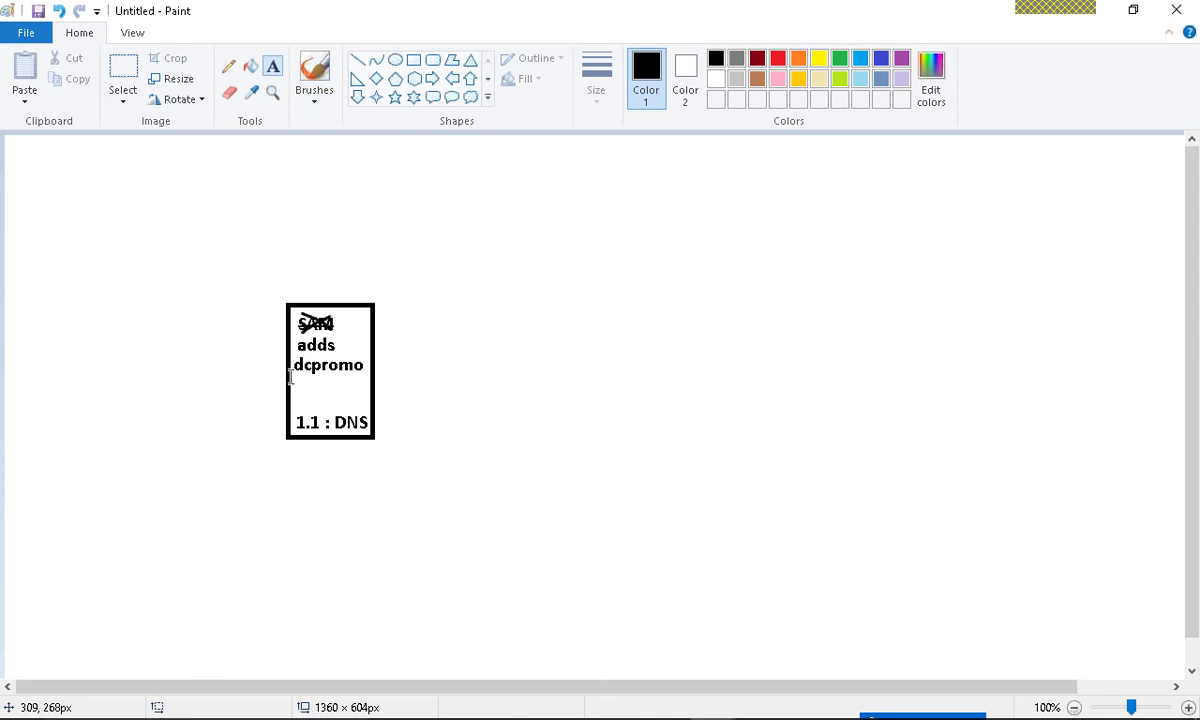
pyautogui.click(292, 374)
pyautogui.write('NTDS.DIT')
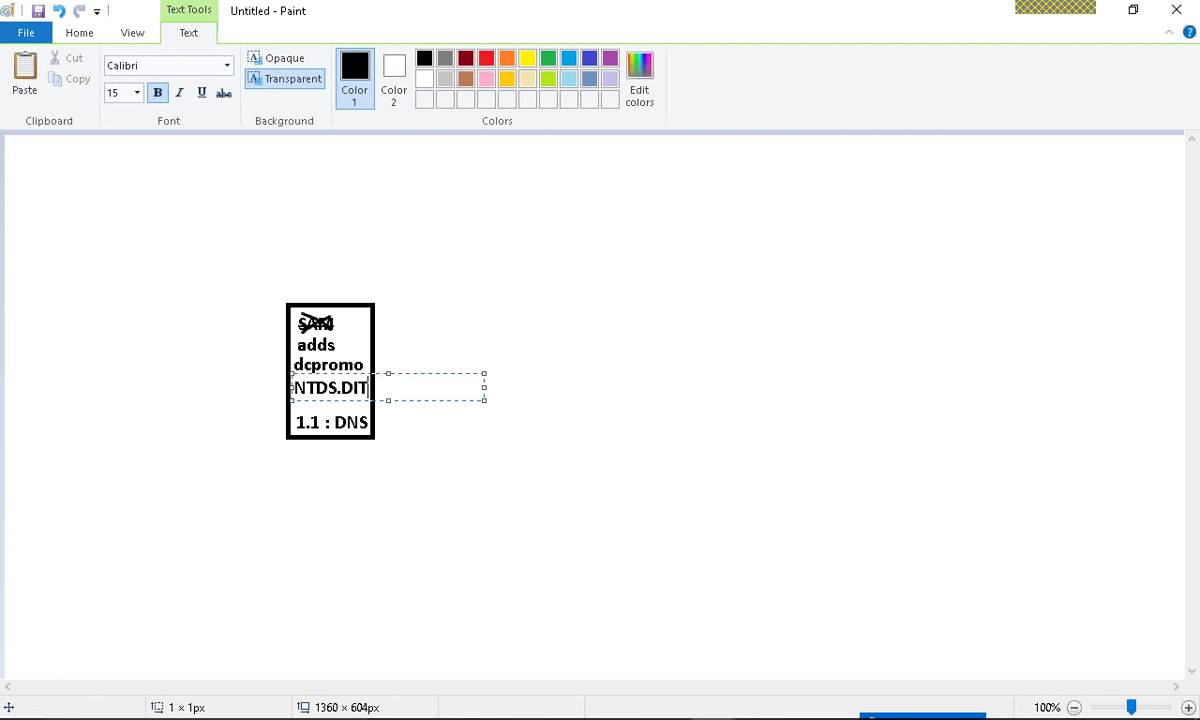
pyautogui.click(368, 456)
# - Type a red 'DC' beside the struck-out SAM
pyautogui.click(337, 316)
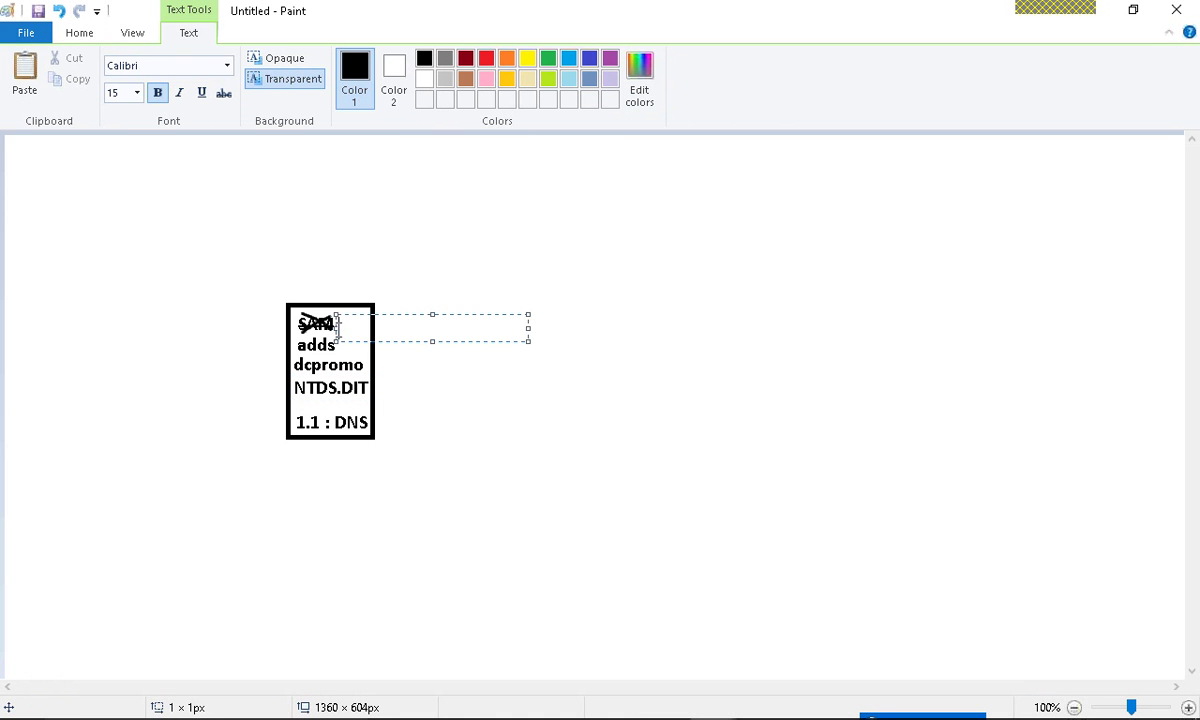
pyautogui.click(484, 58)
pyautogui.write('DC')
pyautogui.click(643, 447)
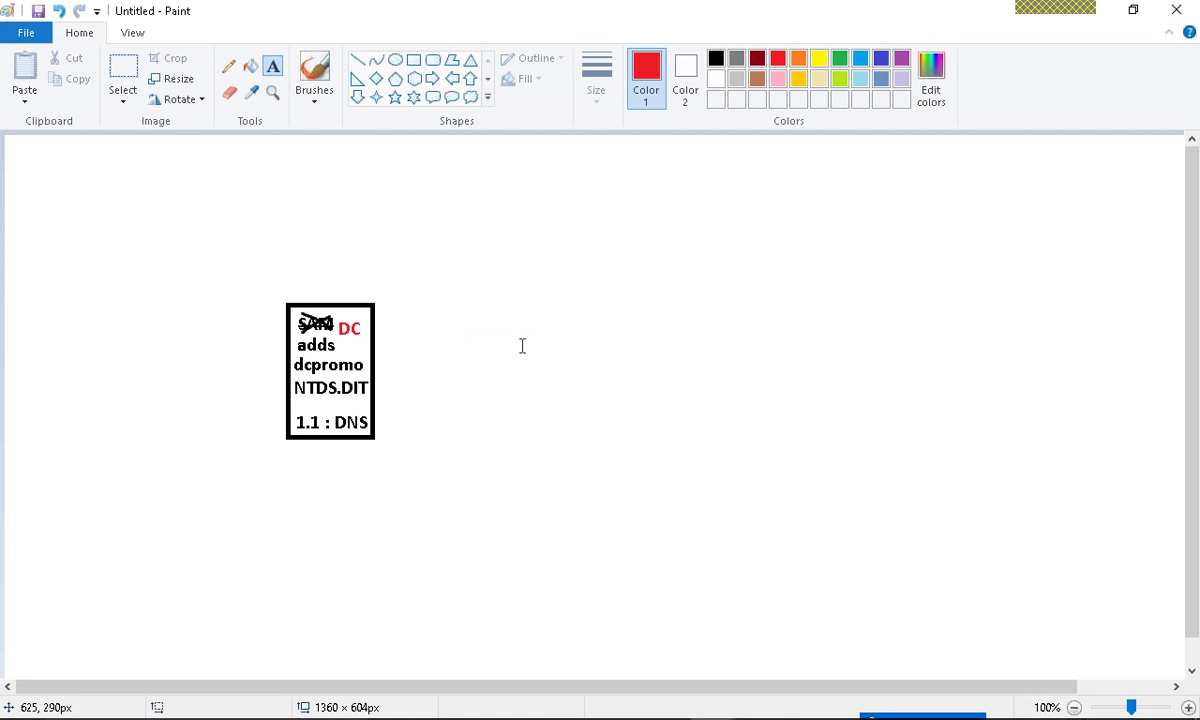
# - Undo a trial red circle and arrow around NTDS.DIT, then pick the Triangle shape in black
pyautogui.click(315, 78)
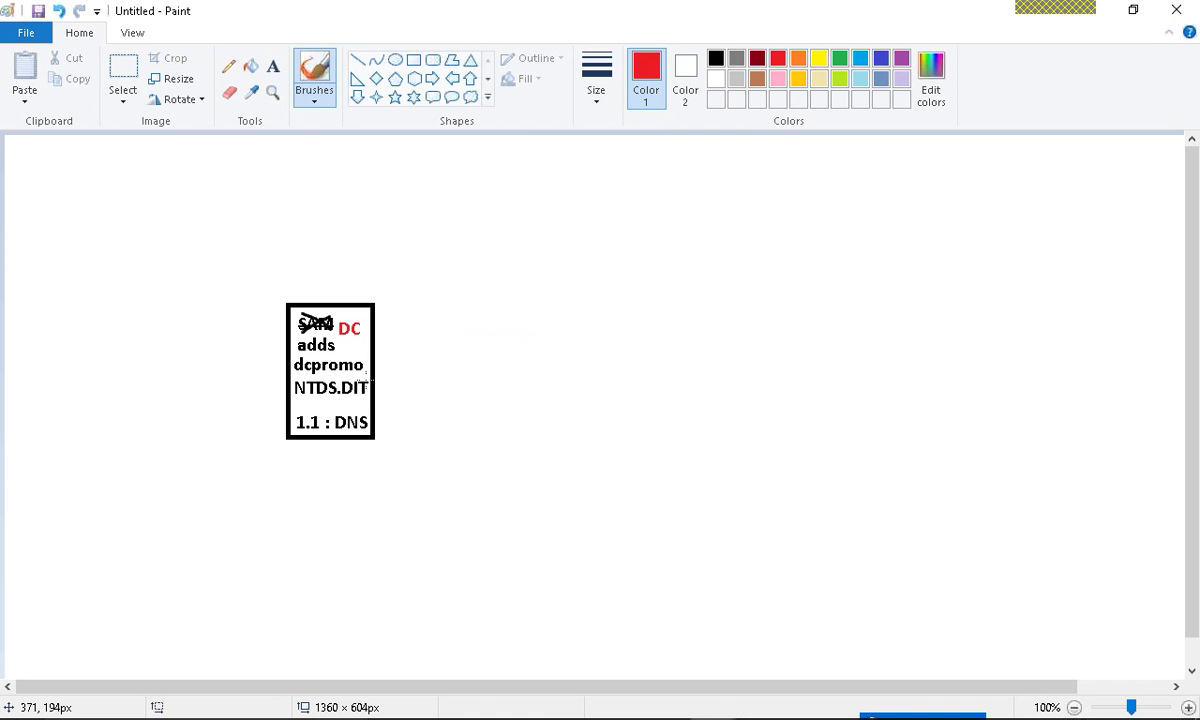
pyautogui.moveTo(368, 378)
pyautogui.mouseDown()
pyautogui.moveTo(285, 380)
pyautogui.moveTo(291, 400)
pyautogui.moveTo(387, 393)
pyautogui.moveTo(335, 272)
pyautogui.moveTo(372, 284)
pyautogui.mouseUp()
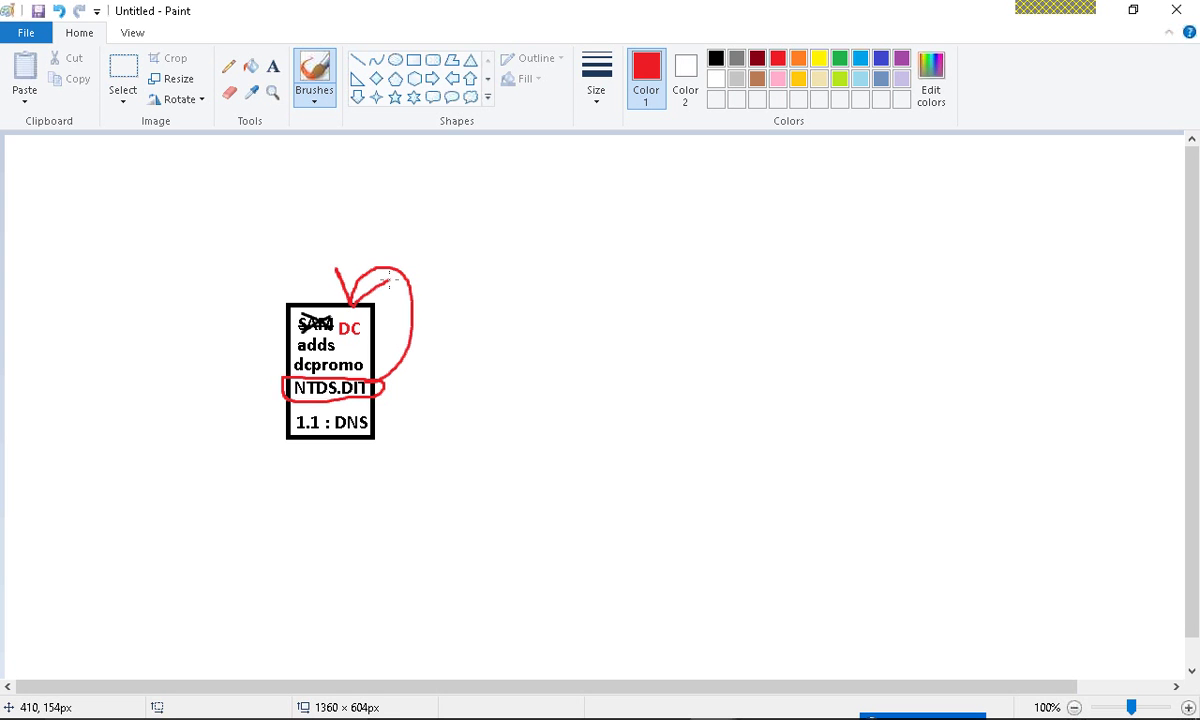
pyautogui.hotkey('ctrl', 'z')
pyautogui.hotkey('ctrl', 'z')
pyautogui.hotkey('ctrl', 'z')
pyautogui.hotkey('ctrl', 'z')
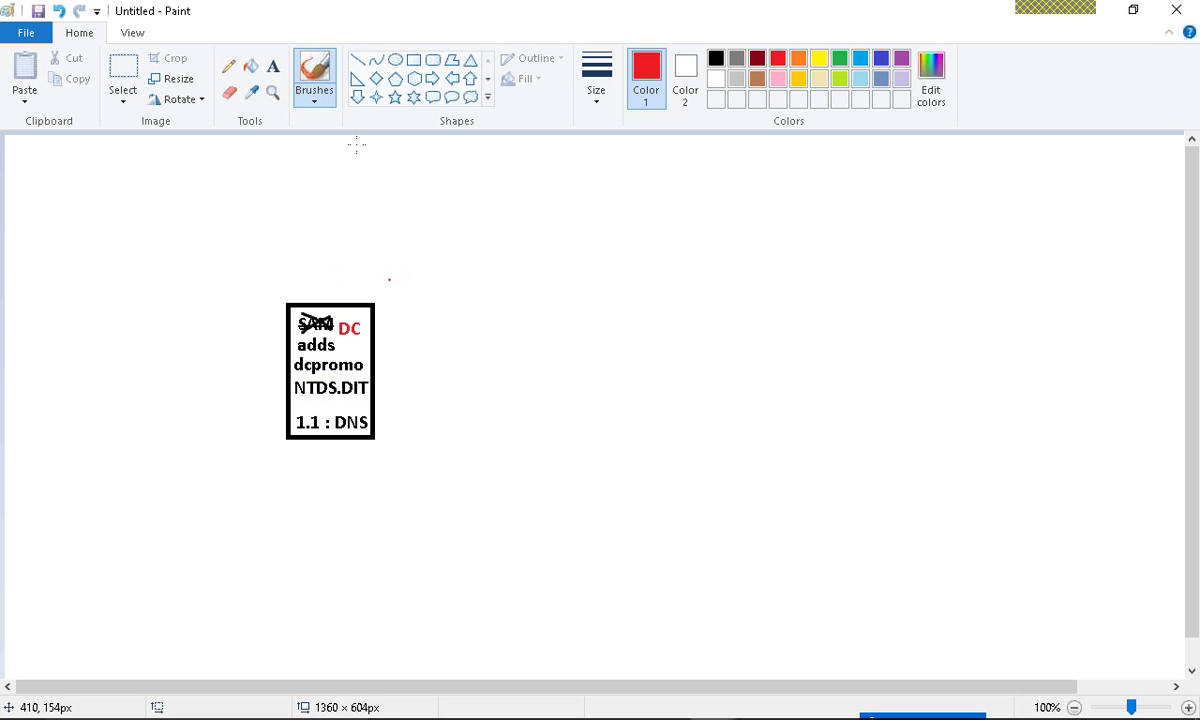
pyautogui.click(470, 60)
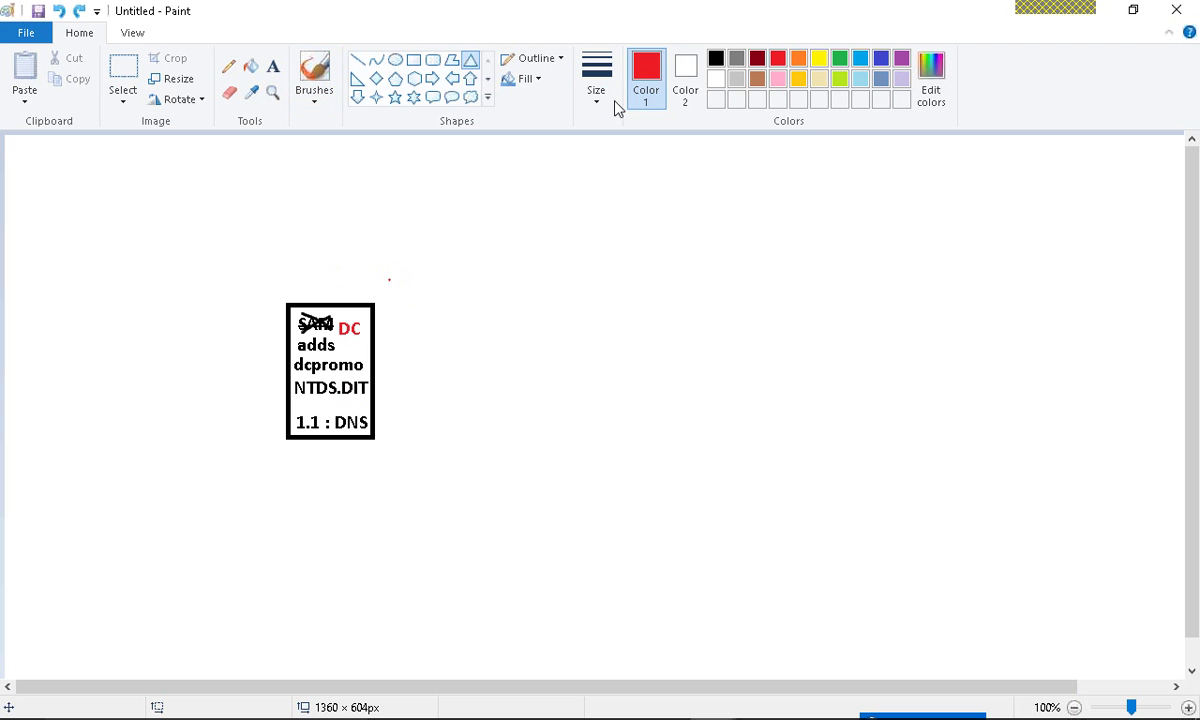
pyautogui.click(715, 59)
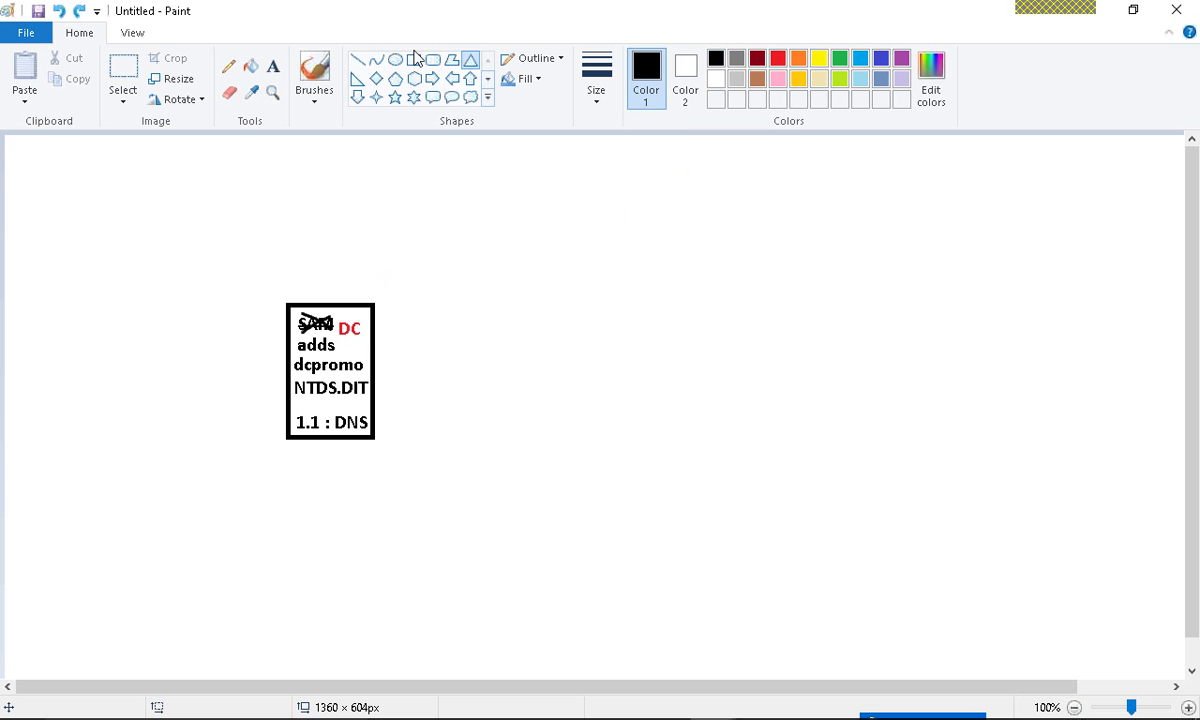
# - Draw a large triangle around the notes box and shift it slightly down
pyautogui.moveTo(182, 236)
pyautogui.mouseDown()
pyautogui.moveTo(526, 483)
pyautogui.moveTo(473, 441)
pyautogui.mouseUp()
pyautogui.click(831, 291)
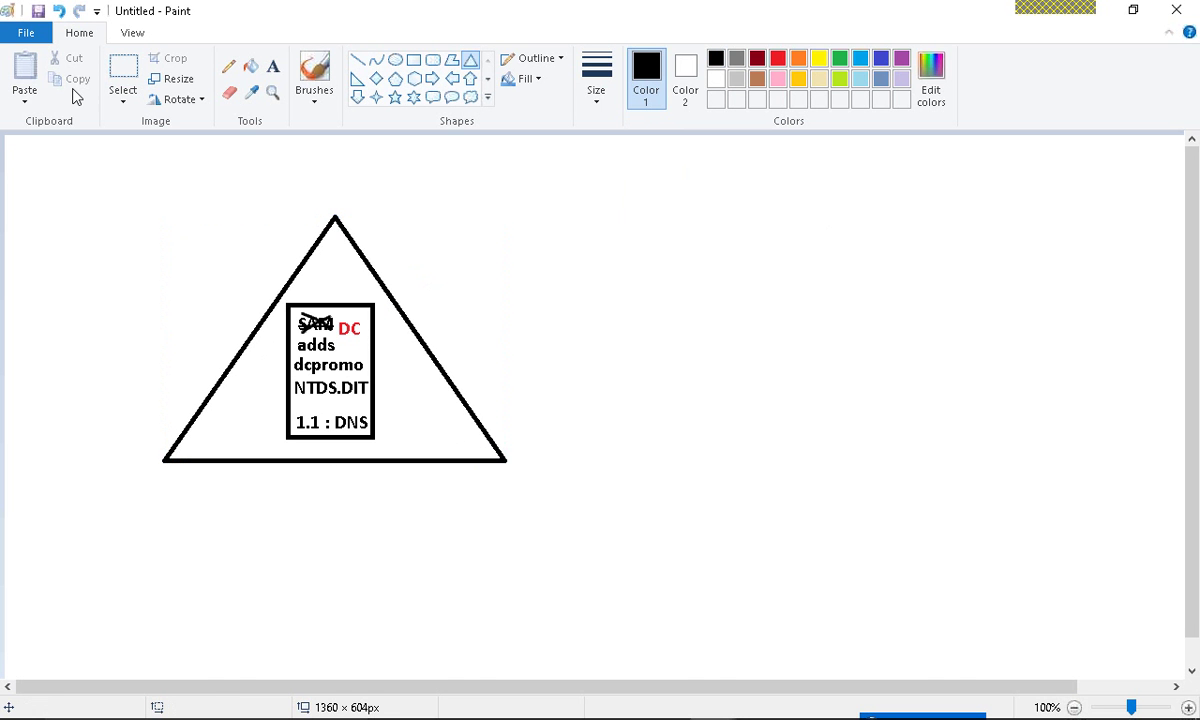
pyautogui.click(123, 70)
pyautogui.moveTo(92, 186)
pyautogui.mouseDown()
pyautogui.moveTo(336, 365)
pyautogui.moveTo(624, 509)
pyautogui.mouseUp()
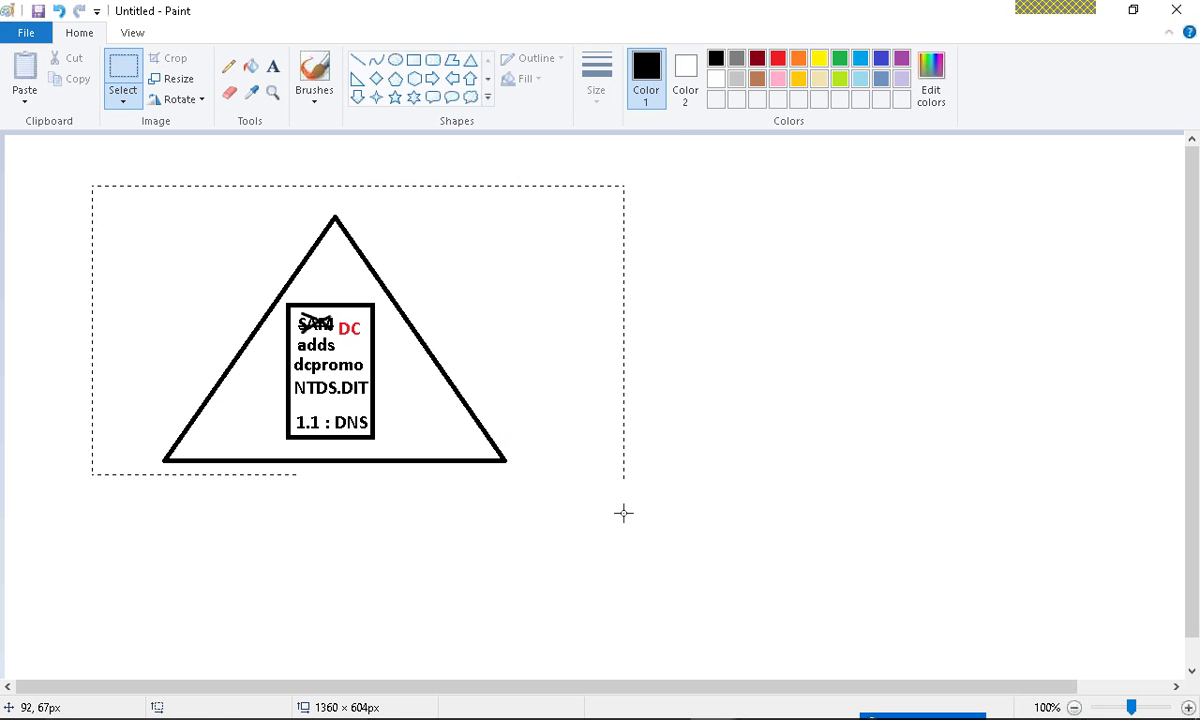
pyautogui.moveTo(552, 454); pyautogui.dragTo(549, 504)
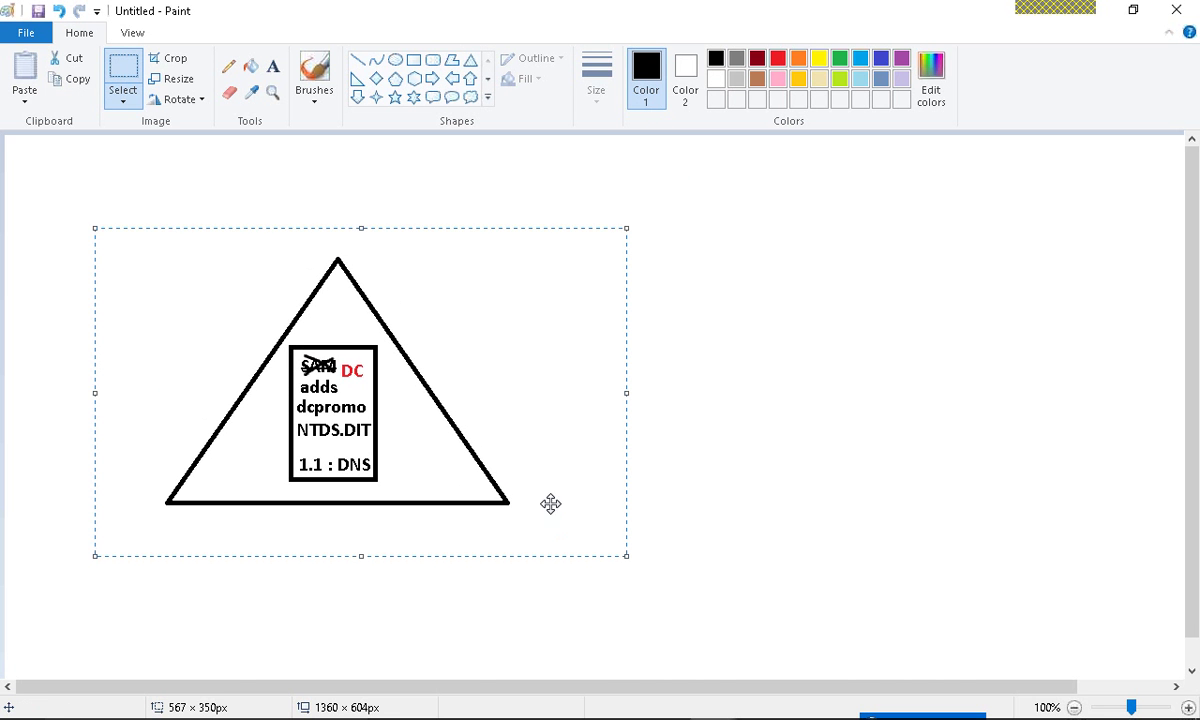
# - Draw an ellipse around the triangle and a larger ellipse around that
pyautogui.click(395, 59)
pyautogui.moveTo(86, 237); pyautogui.dragTo(588, 581)
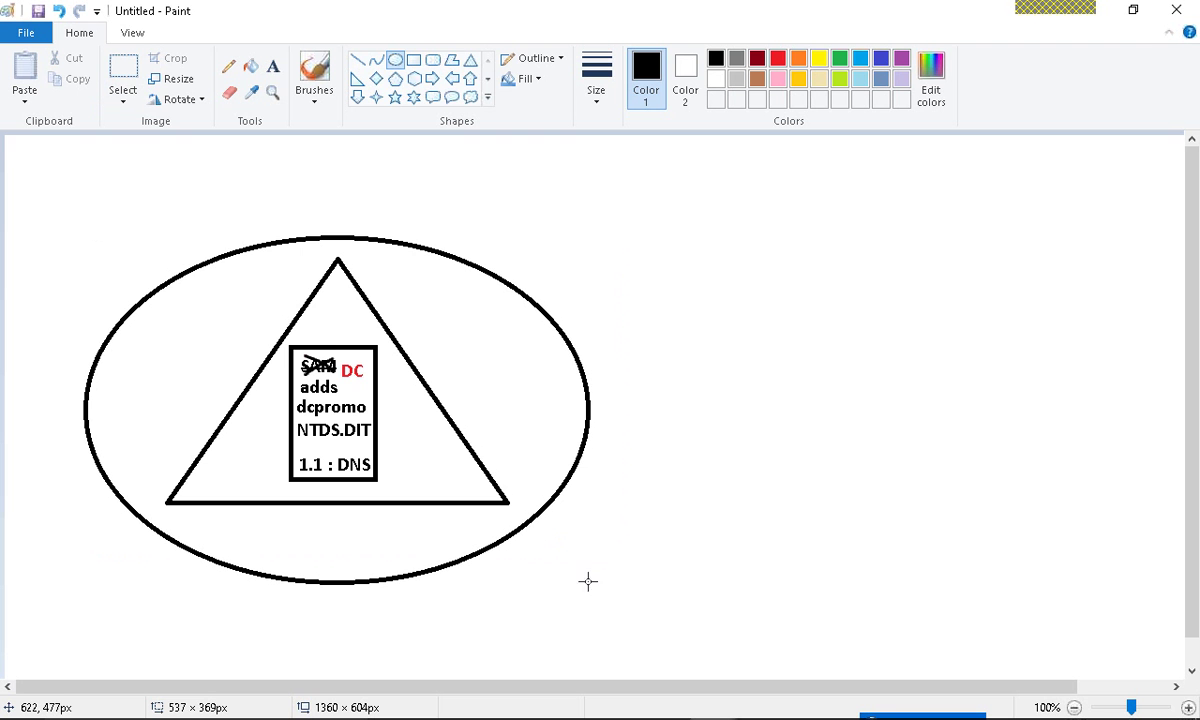
pyautogui.click(383, 190)
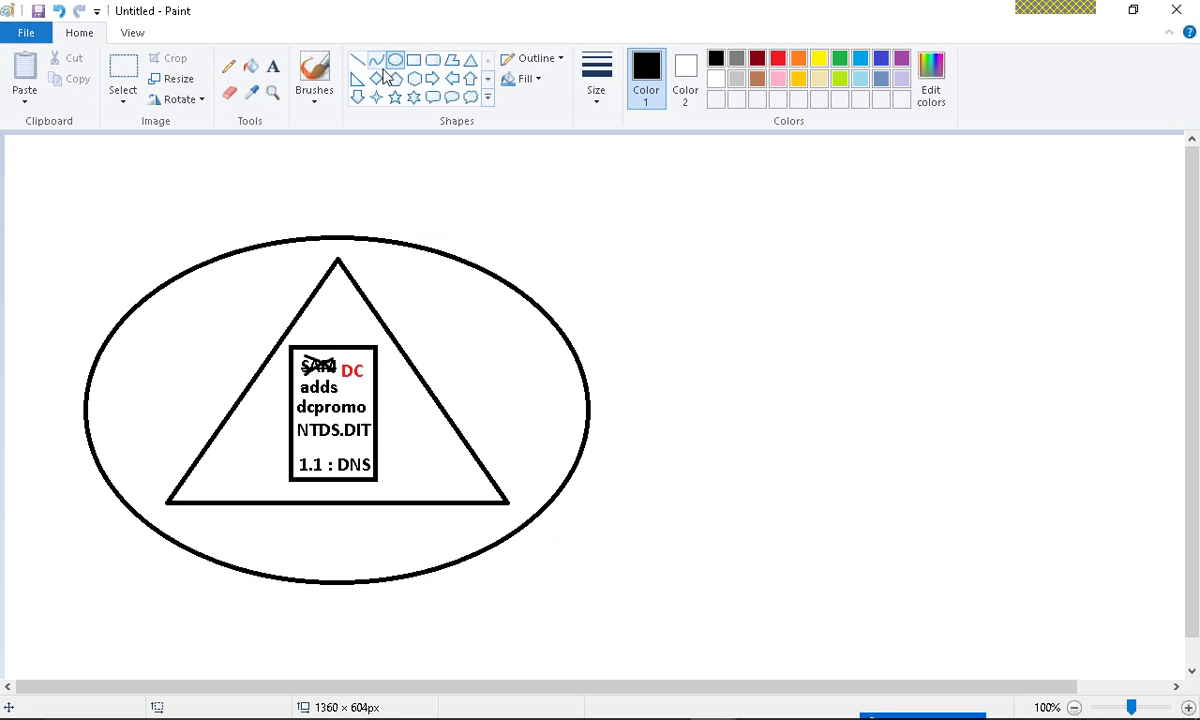
pyautogui.moveTo(28, 198); pyautogui.dragTo(1066, 620)
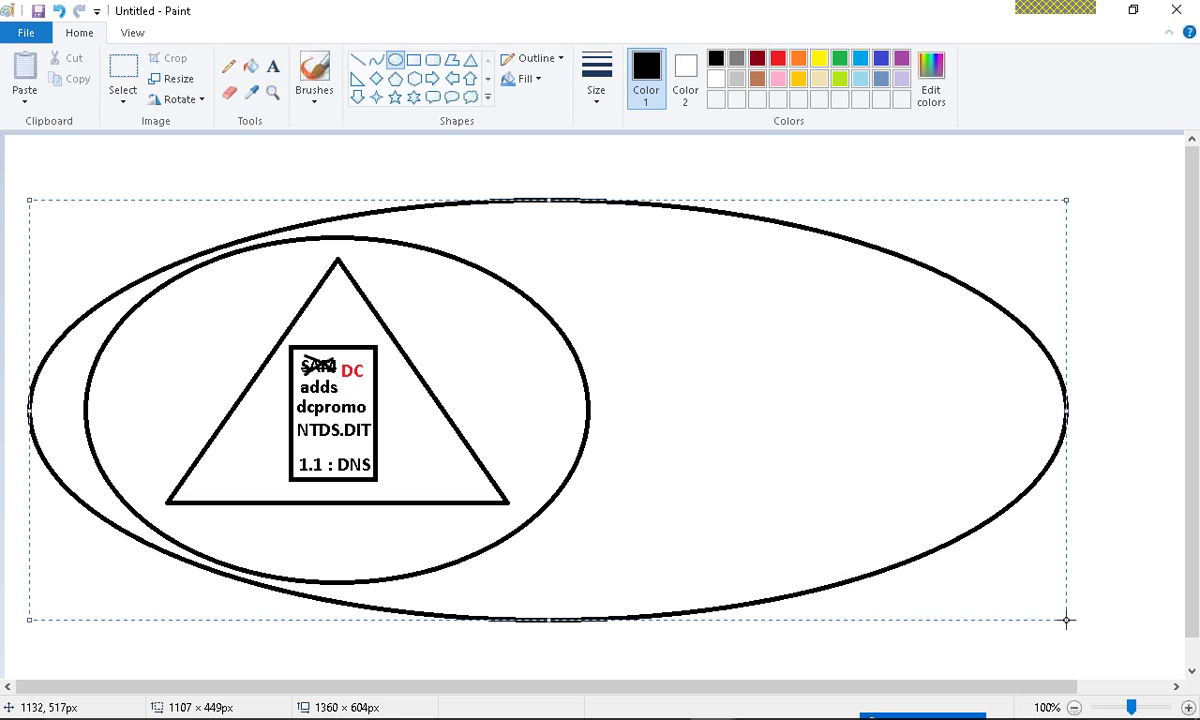
# - Type 'Domain' by the triangle's apex, 'Tree' on the inner ellipse and 'Forest' on the outer ellipse
pyautogui.click(272, 66)
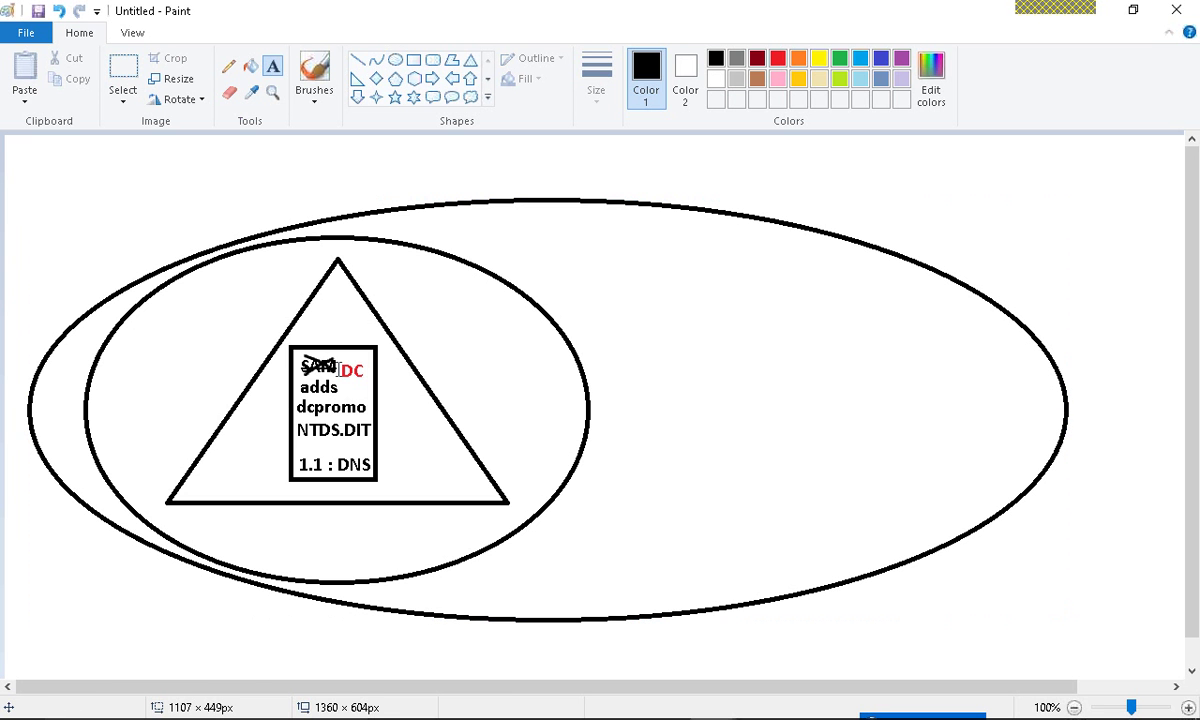
pyautogui.click(314, 72)
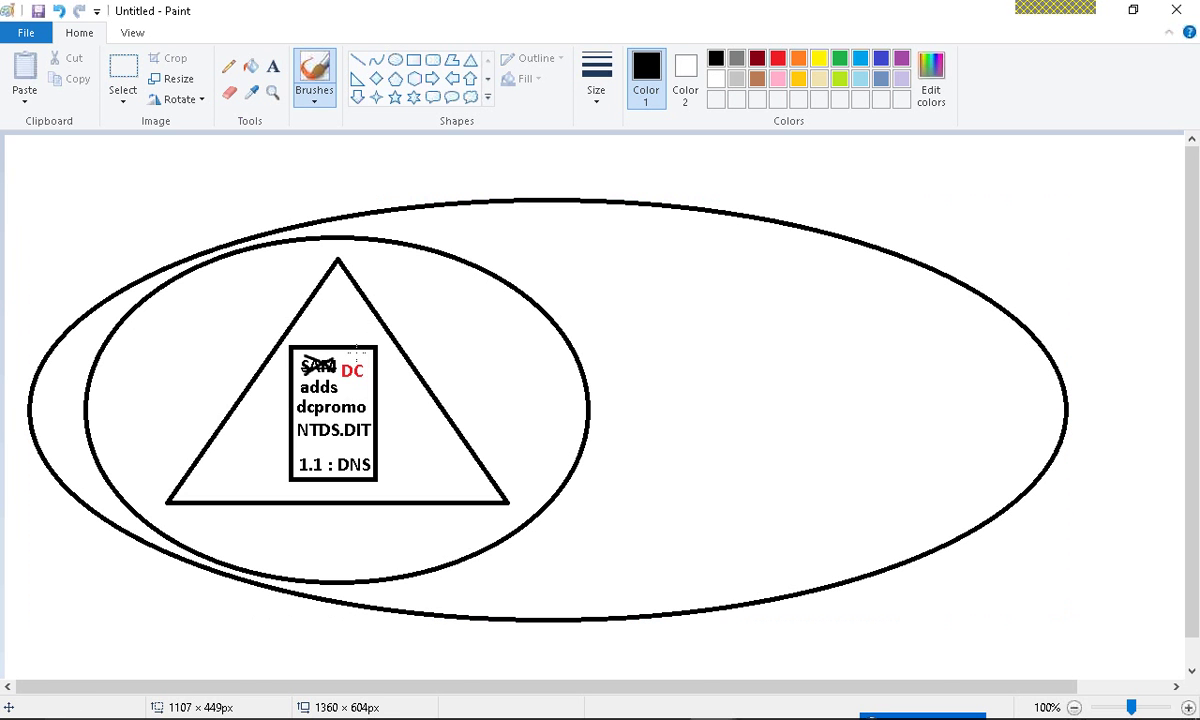
pyautogui.moveTo(344, 353)
pyautogui.mouseDown()
pyautogui.moveTo(341, 372)
pyautogui.moveTo(358, 348)
pyautogui.mouseUp()
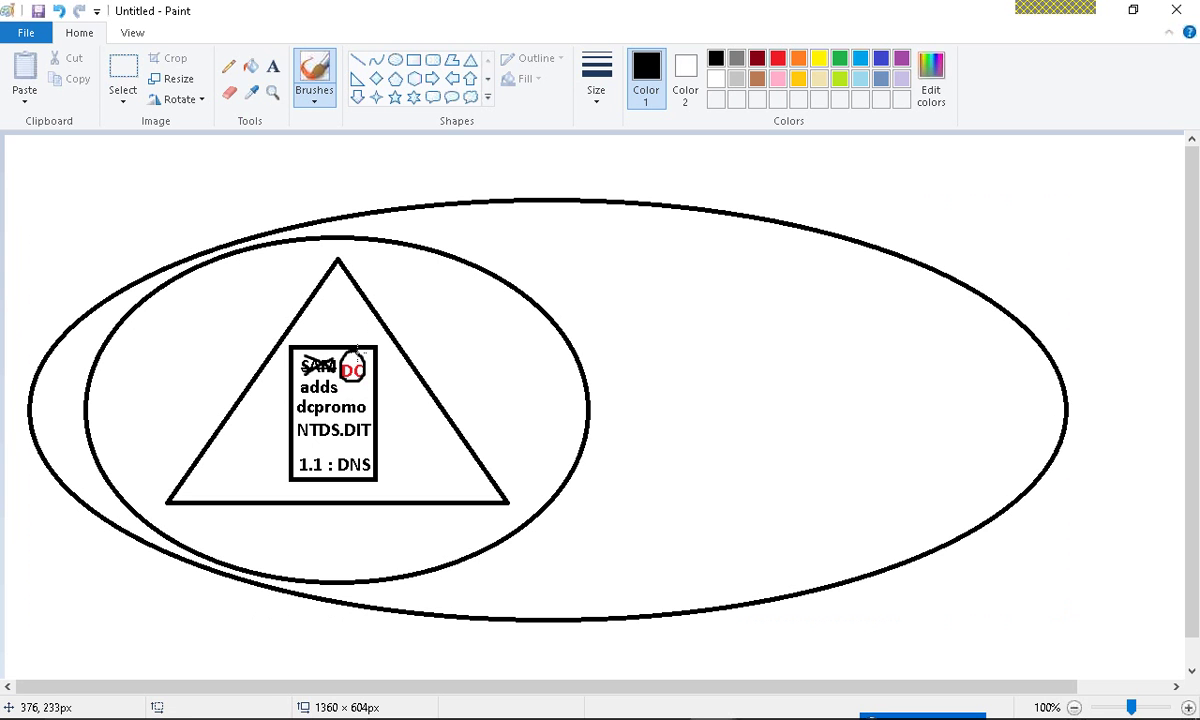
pyautogui.hotkey('ctrl', 'z')
pyautogui.hotkey('ctrl', 'z')
pyautogui.click(272, 66)
pyautogui.click(364, 268)
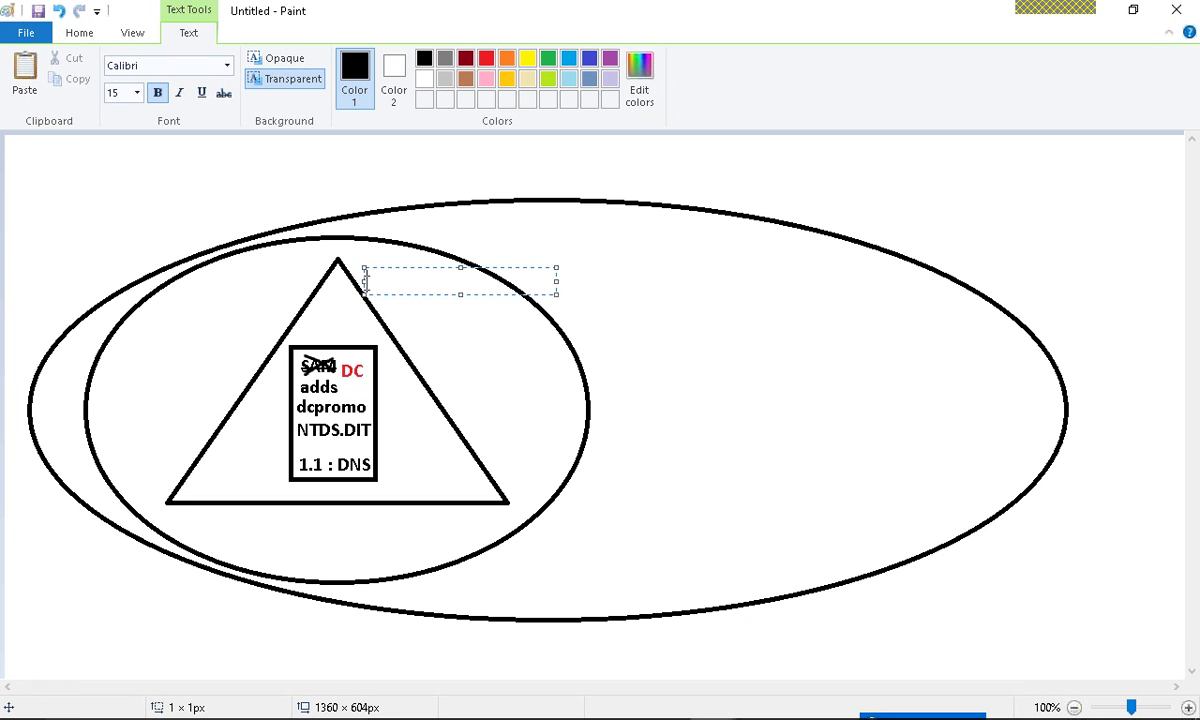
pyautogui.write('Domain')
pyautogui.click(491, 252)
pyautogui.write('Tree')
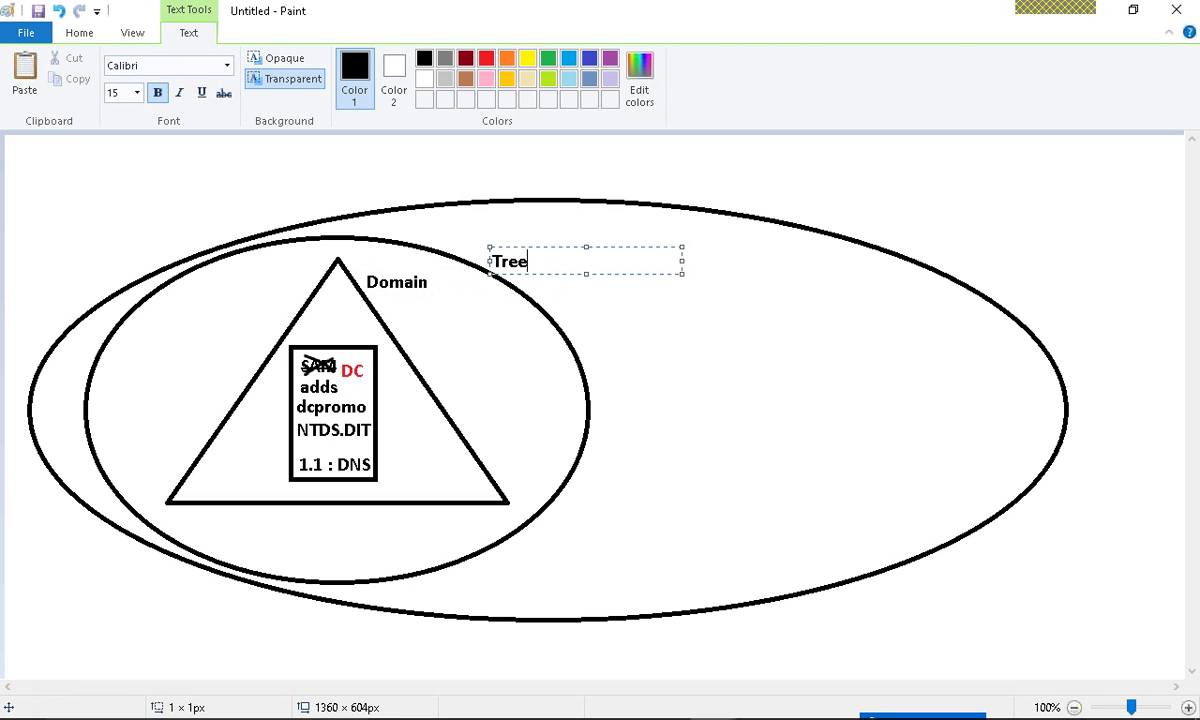
pyautogui.click(866, 228)
pyautogui.write('Forest')
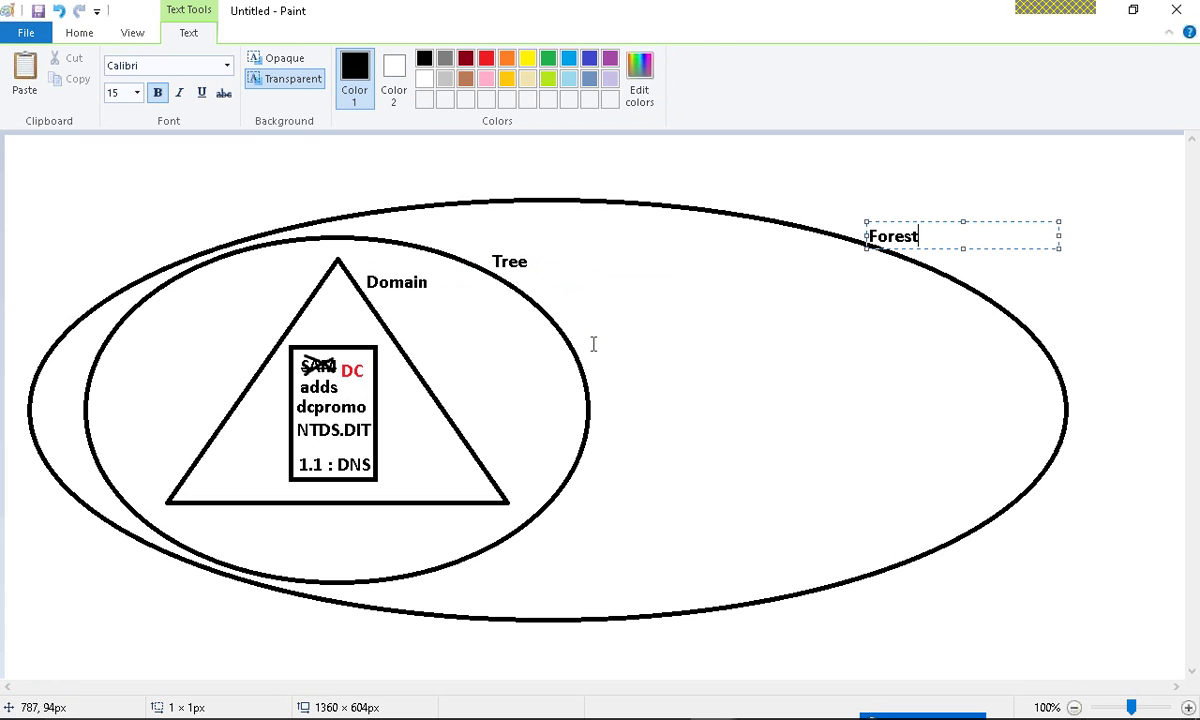
pyautogui.click(593, 344)
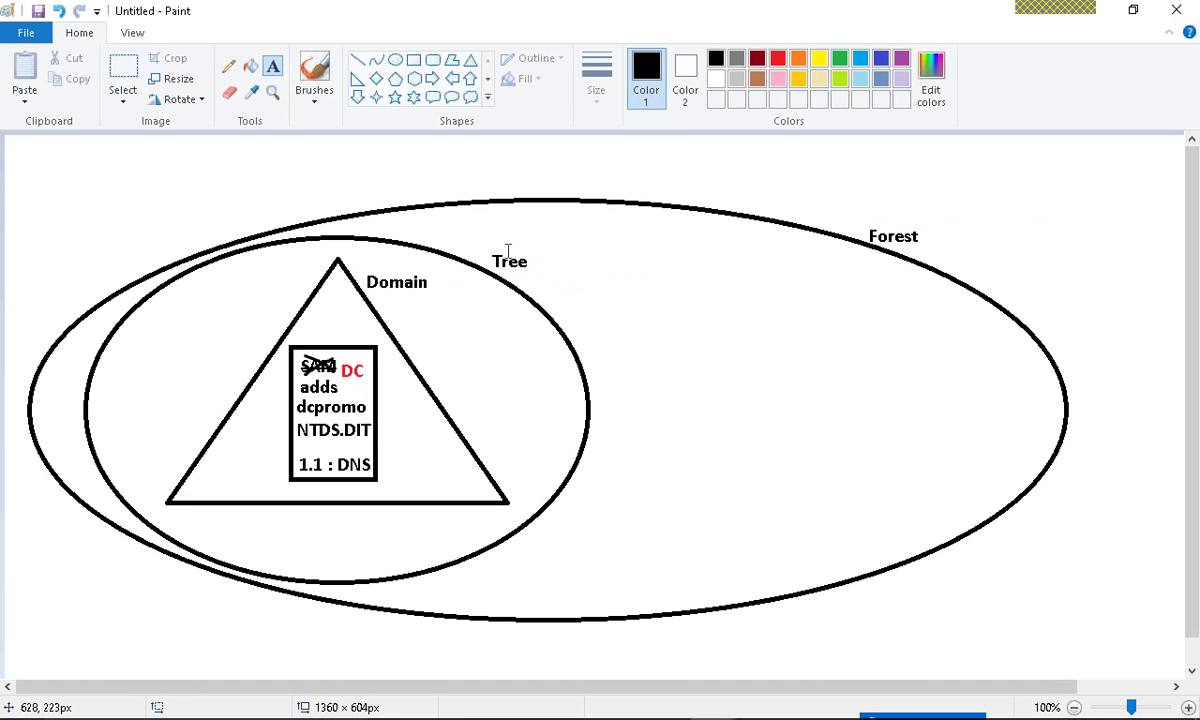
pyautogui.click(314, 72)
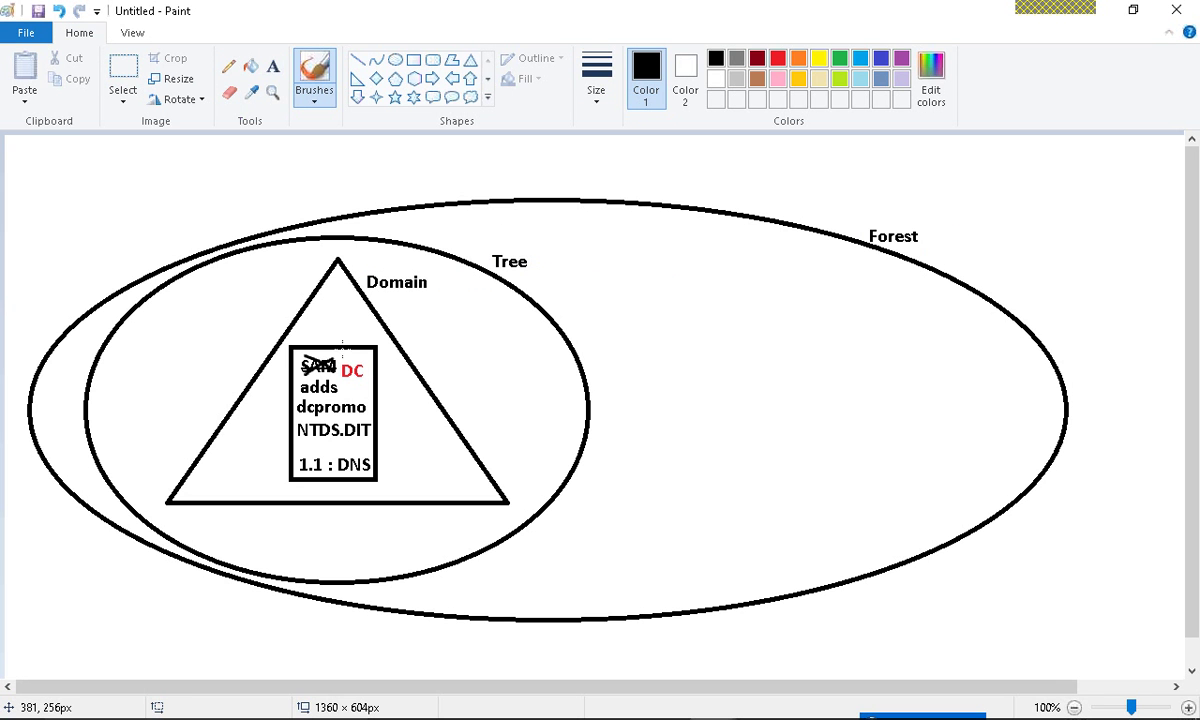
pyautogui.moveTo(342, 345)
pyautogui.mouseDown()
pyautogui.moveTo(375, 350)
pyautogui.moveTo(357, 435)
pyautogui.mouseUp()
pyautogui.hotkey('ctrl', 'z')
pyautogui.moveTo(364, 335); pyautogui.dragTo(824, 225)
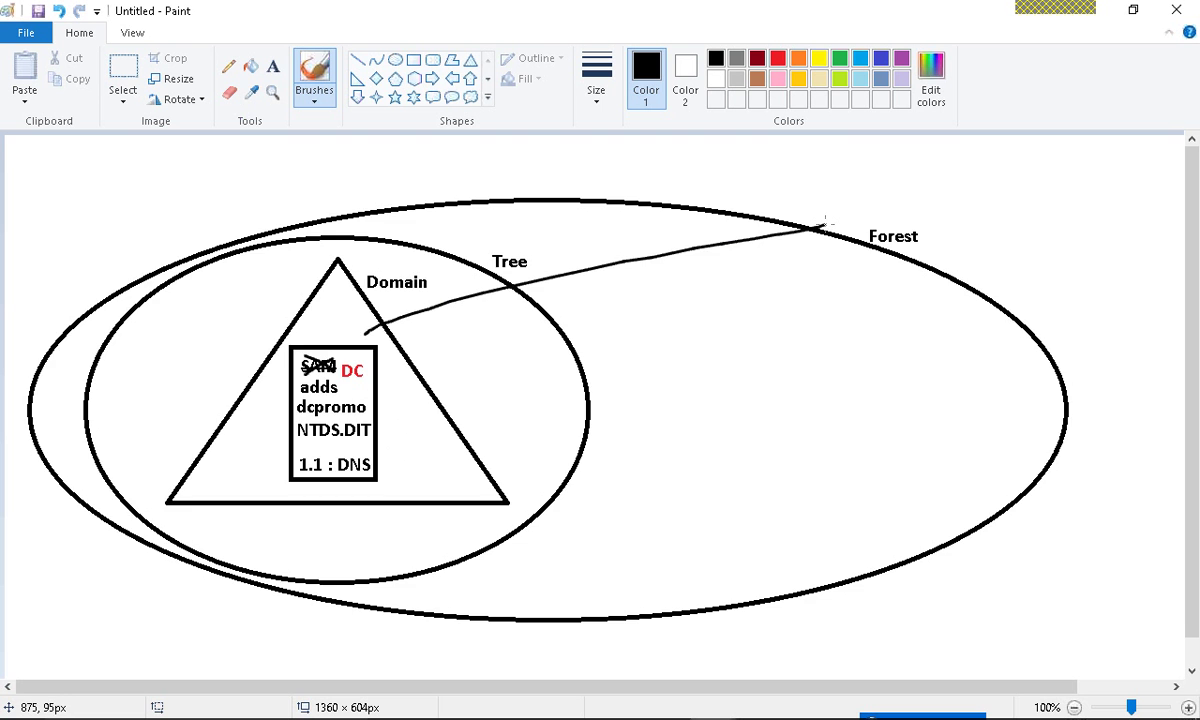
pyautogui.hotkey('ctrl', 'z')
pyautogui.hotkey('ctrl', 'z')
pyautogui.hotkey('ctrl', 'z')
pyautogui.hotkey('ctrl', 'z')
pyautogui.hotkey('ctrl', 'z')
pyautogui.hotkey('ctrl', 'z')
pyautogui.hotkey('ctrl', 'z')
pyautogui.hotkey('ctrl', 'z')
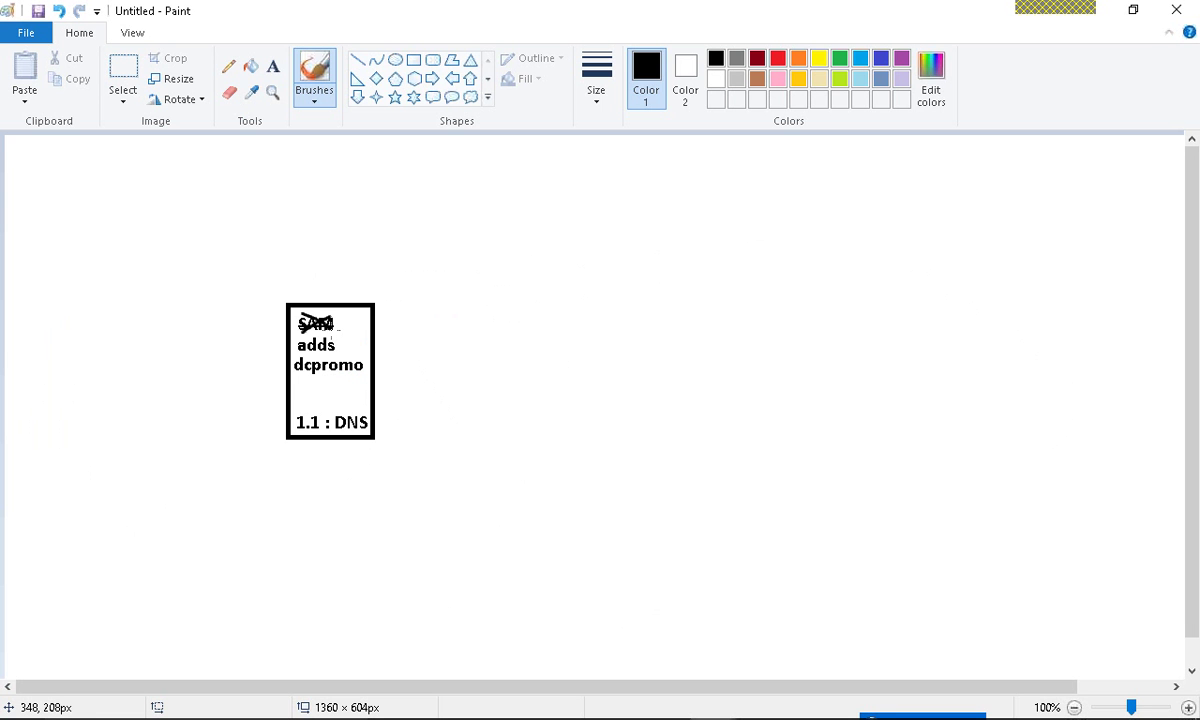
pyautogui.hotkey('ctrl', 'y')
pyautogui.hotkey('ctrl', 'y')
pyautogui.hotkey('ctrl', 'y')
pyautogui.hotkey('ctrl', 'y')
pyautogui.hotkey('ctrl', 'y')
pyautogui.hotkey('ctrl', 'y')
pyautogui.hotkey('ctrl', 'y')
pyautogui.click(663, 233)
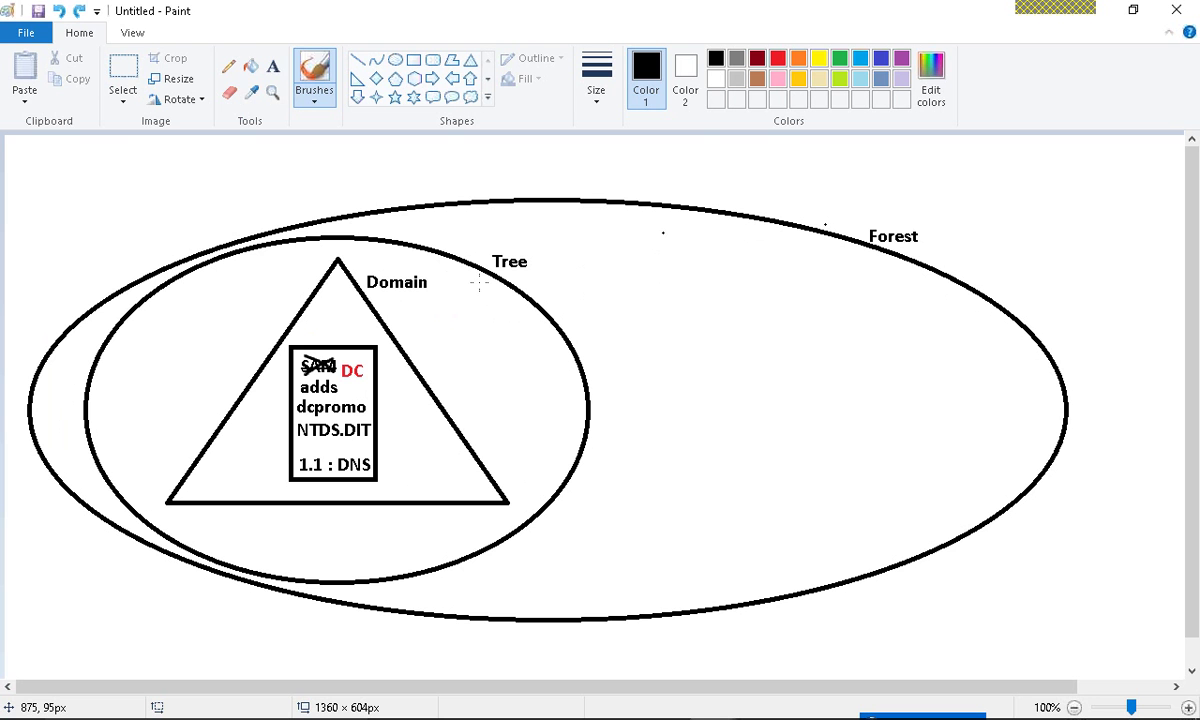
pyautogui.hotkey('ctrl', 'z')
pyautogui.moveTo(436, 270)
pyautogui.mouseDown()
pyautogui.moveTo(365, 272)
pyautogui.moveTo(385, 308)
pyautogui.moveTo(446, 272)
pyautogui.mouseUp()
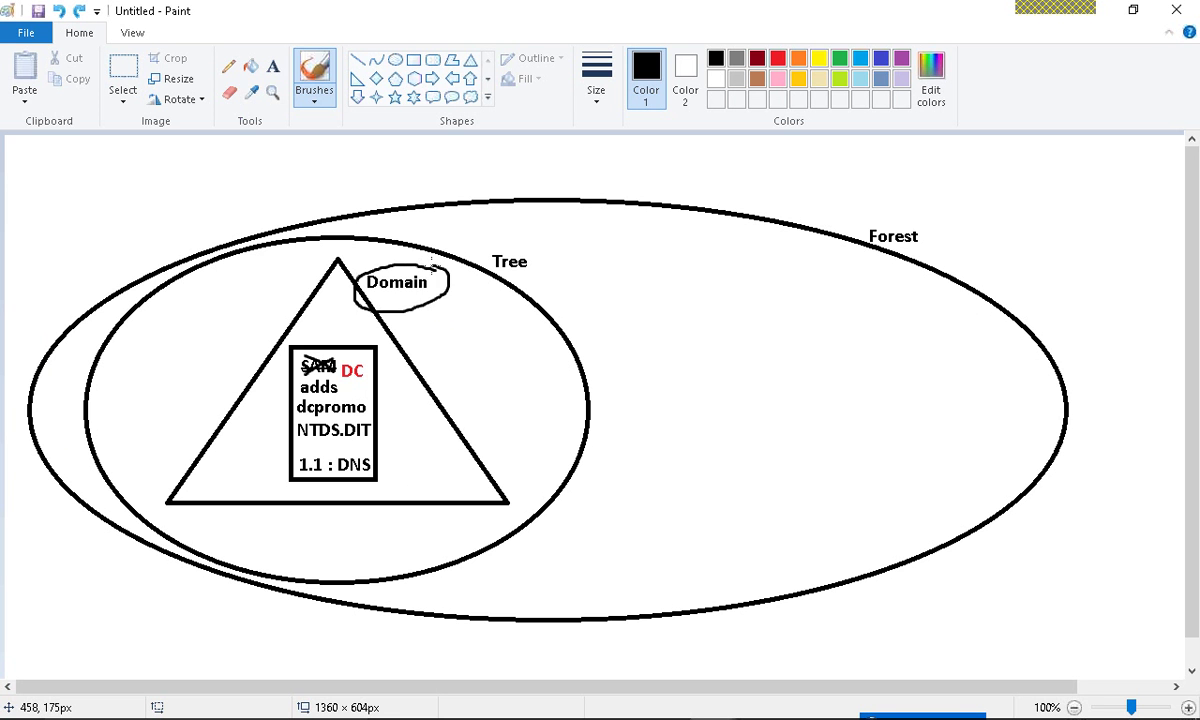
pyautogui.moveTo(360, 322)
pyautogui.mouseDown()
pyautogui.moveTo(305, 345)
pyautogui.moveTo(368, 378)
pyautogui.moveTo(360, 318)
pyautogui.mouseUp()
pyautogui.hotkey('ctrl', 'z')
pyautogui.hotkey('ctrl', 'z')
pyautogui.moveTo(471, 259)
pyautogui.mouseDown()
pyautogui.moveTo(520, 246)
pyautogui.moveTo(472, 262)
pyautogui.mouseUp()
pyautogui.click(938, 212)
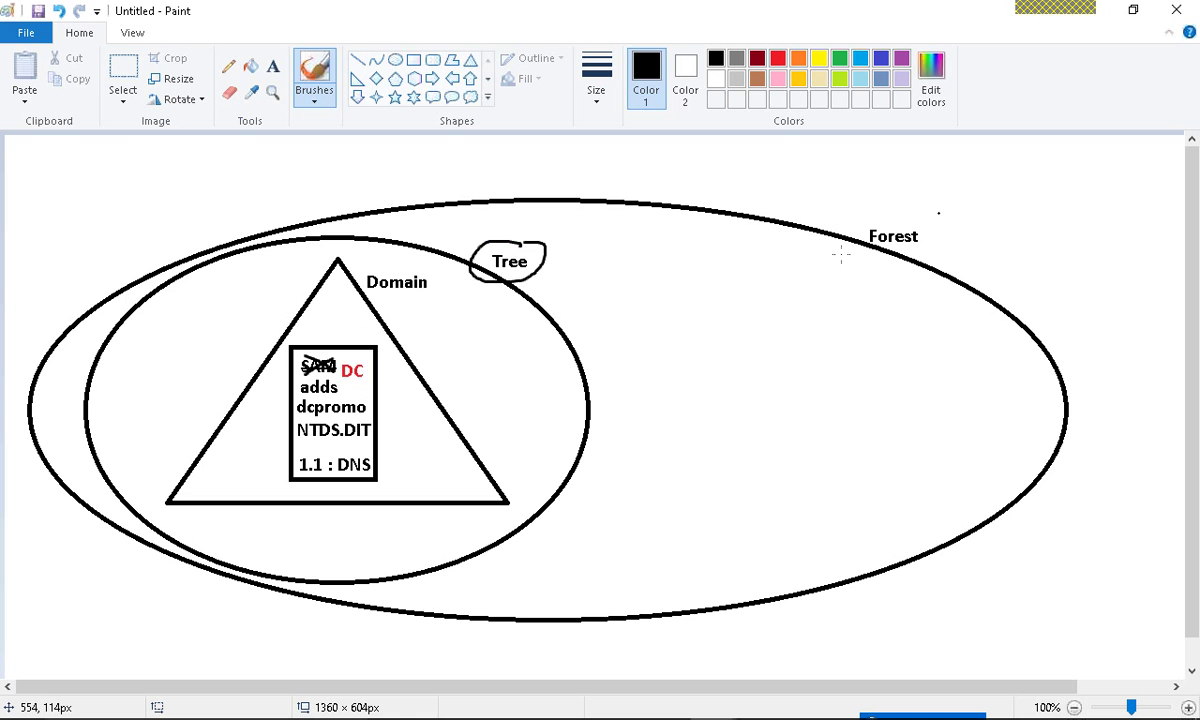
pyautogui.moveTo(944, 258); pyautogui.dragTo(944, 205)
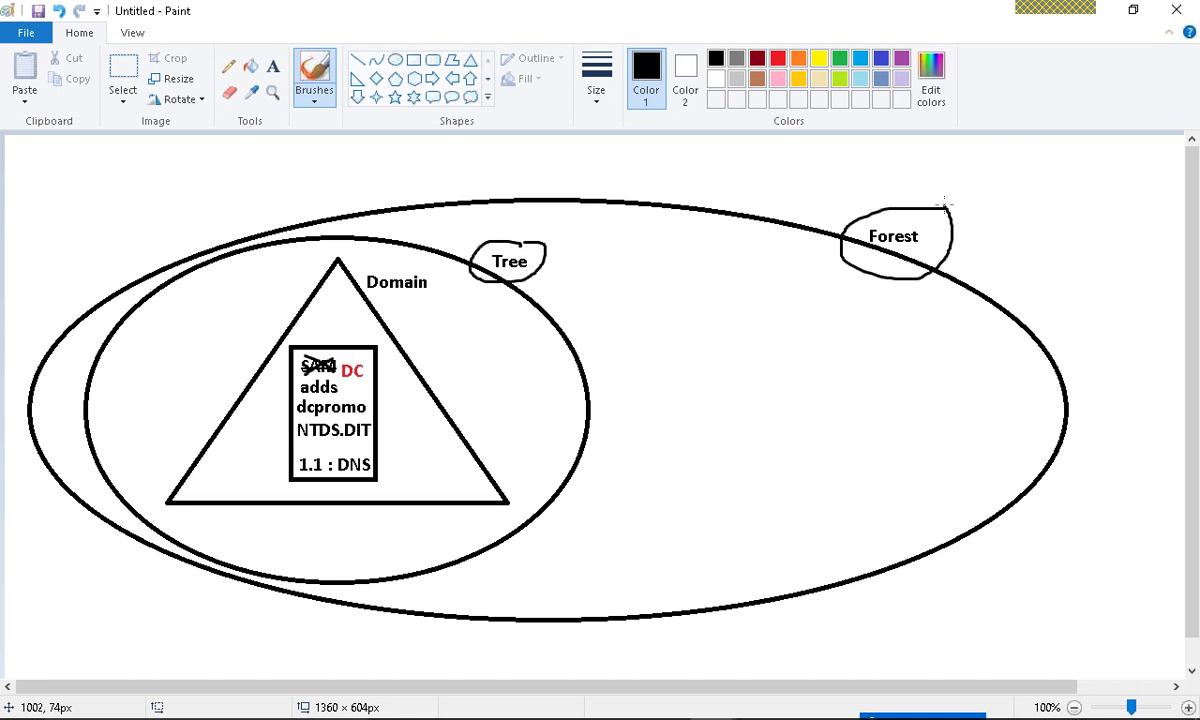
pyautogui.hotkey('ctrl', 'z')
pyautogui.hotkey('ctrl', 'z')
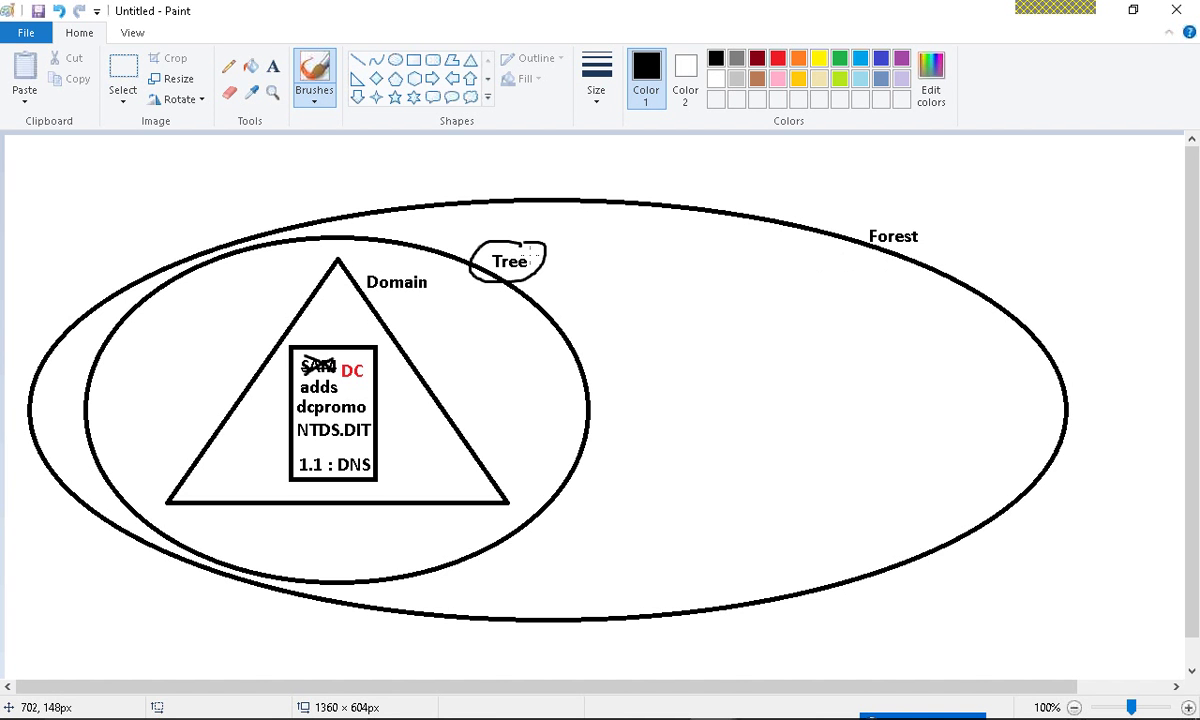
pyautogui.hotkey('ctrl', 'z')
pyautogui.hotkey('ctrl', 'z')
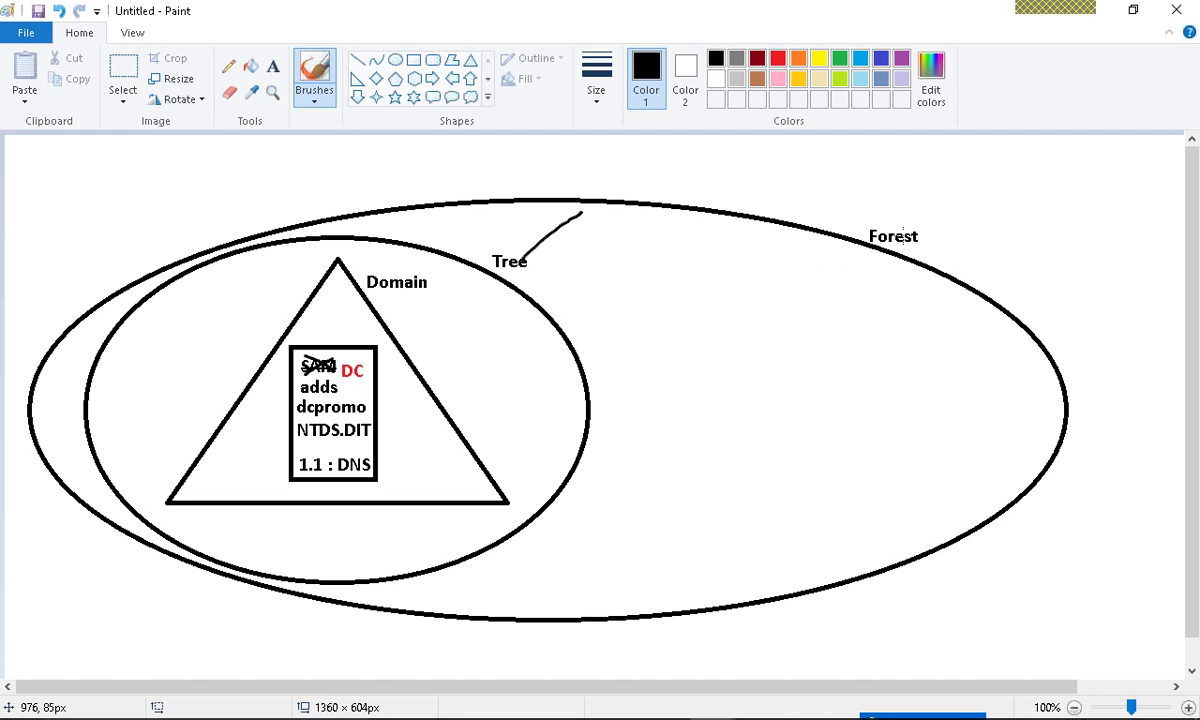
pyautogui.moveTo(903, 237); pyautogui.dragTo(919, 216)
pyautogui.hotkey('ctrl', 'z')
pyautogui.hotkey('ctrl', 'z')
pyautogui.moveTo(422, 269)
pyautogui.mouseDown()
pyautogui.moveTo(388, 270)
pyautogui.moveTo(428, 275)
pyautogui.moveTo(404, 258)
pyautogui.mouseUp()
pyautogui.hotkey('ctrl', 'z')
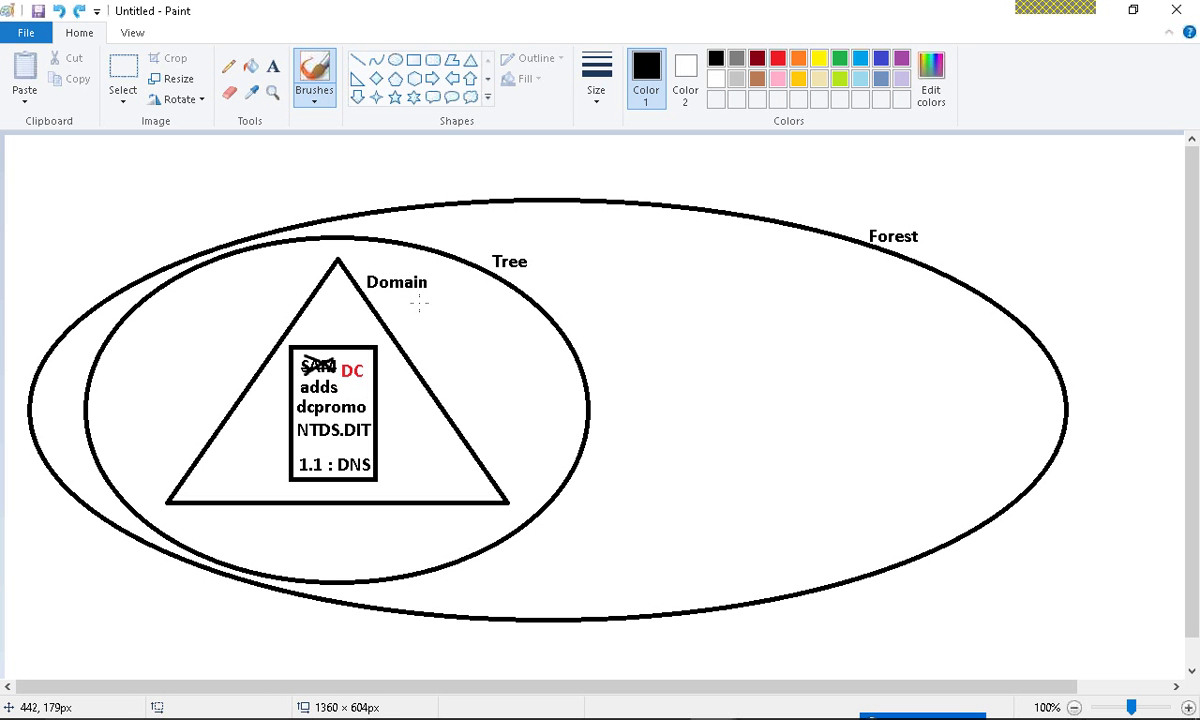
# - Switch from Paint to the DC-16-1.1 VM in full screen and reveal Server Manager
pyautogui.click(1100, 15)
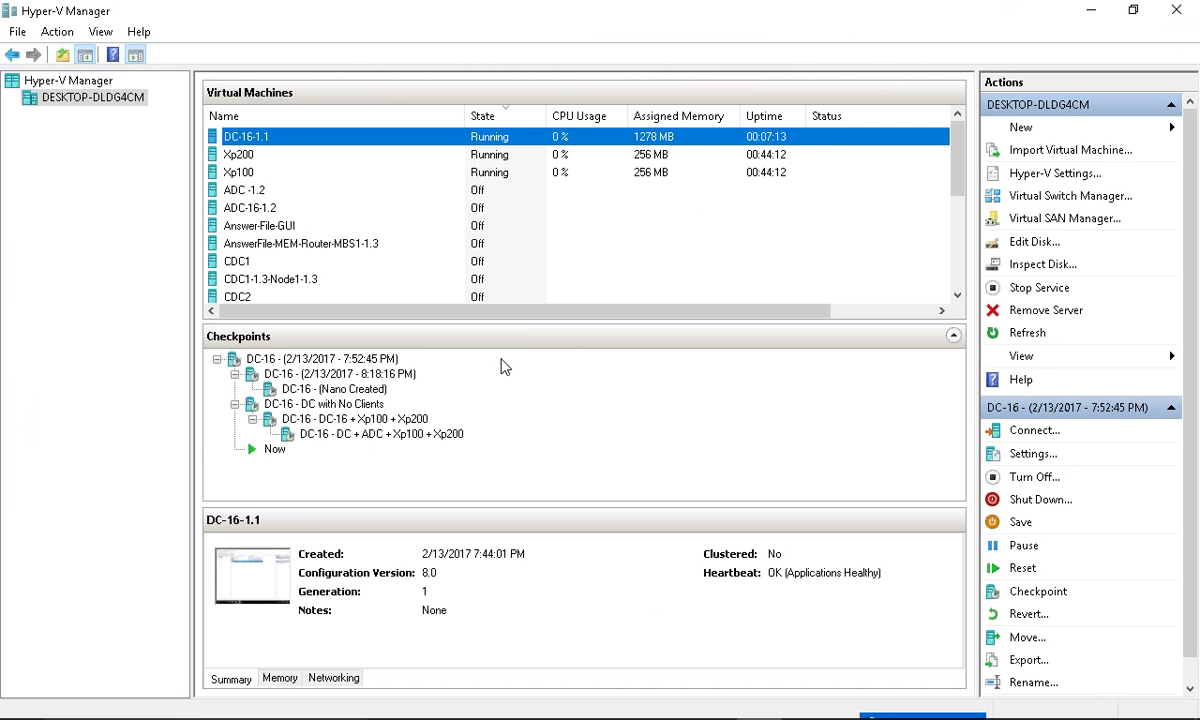
pyautogui.hotkey('alt', 'Tab')
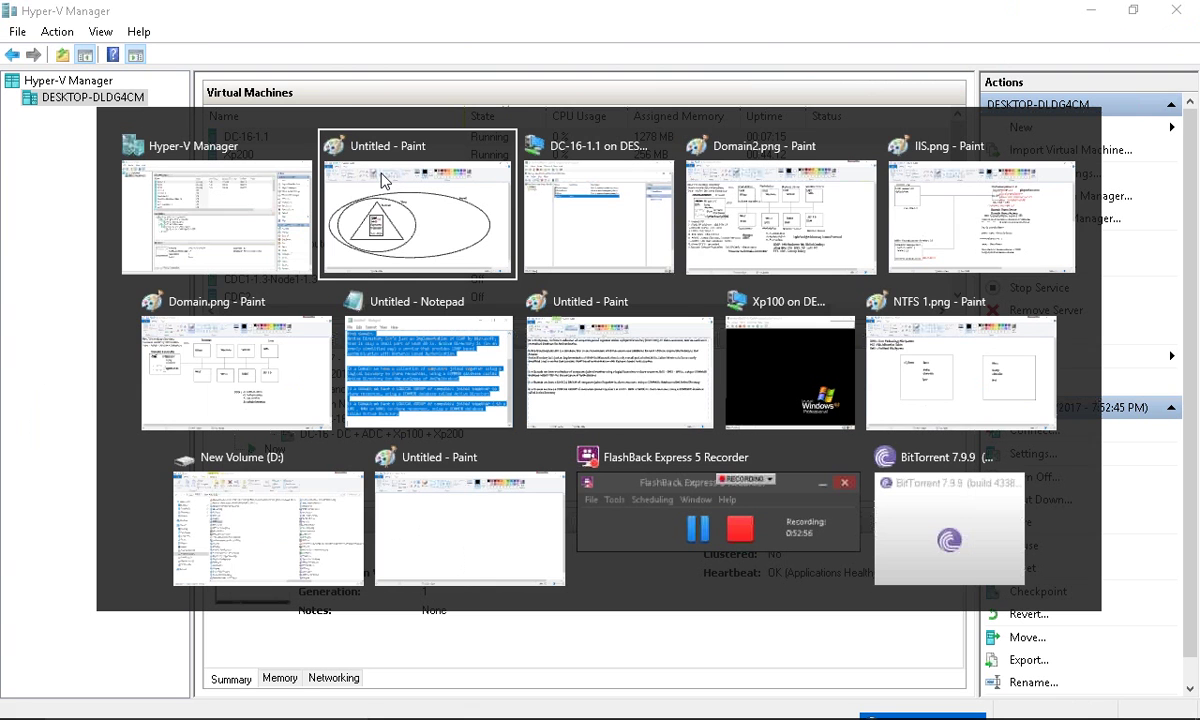
pyautogui.press('Tab')
pyautogui.press('Tab')
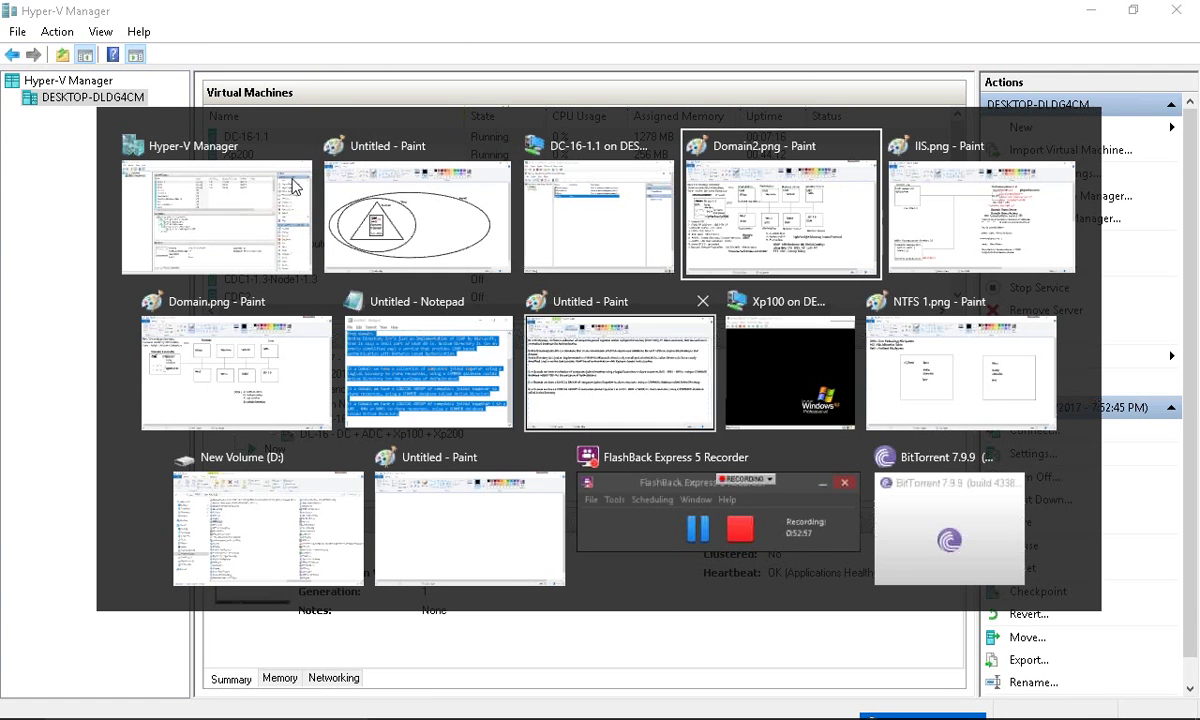
pyautogui.click(571, 214)
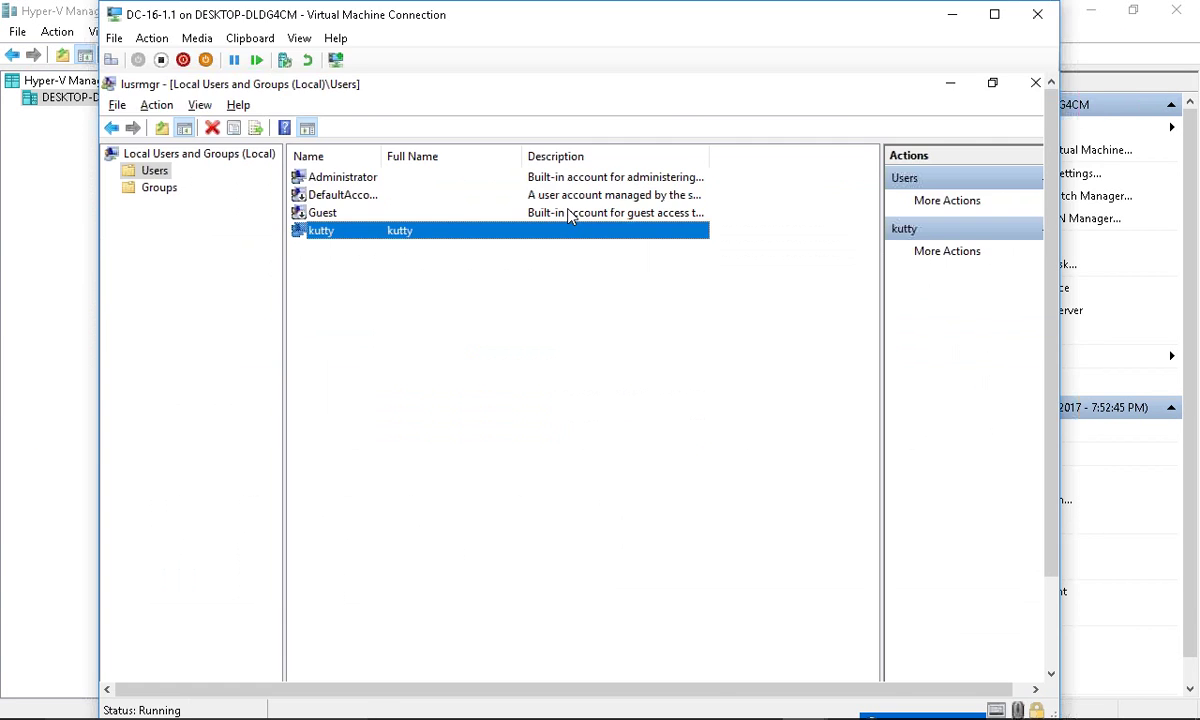
pyautogui.press('ctrl+alt+Pause')
pyautogui.click(975, 12)
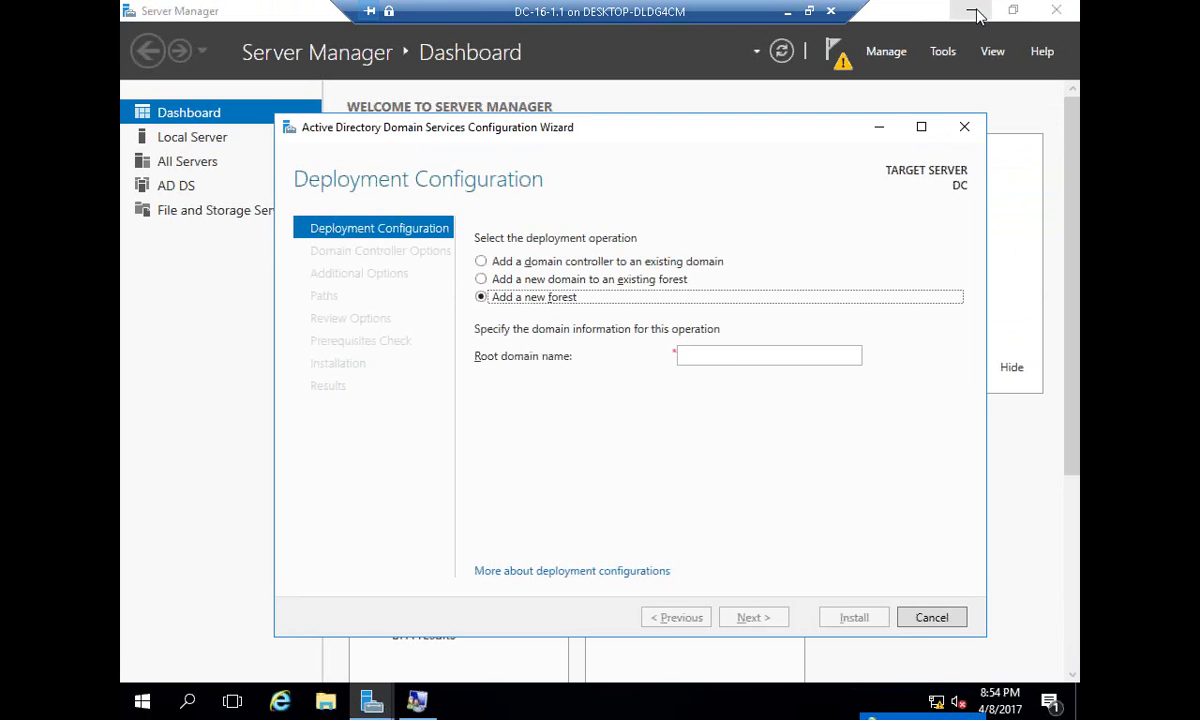
# - Restart the promotion wizard and choose a new forest with root domain cisco.com
pyautogui.click(933, 615)
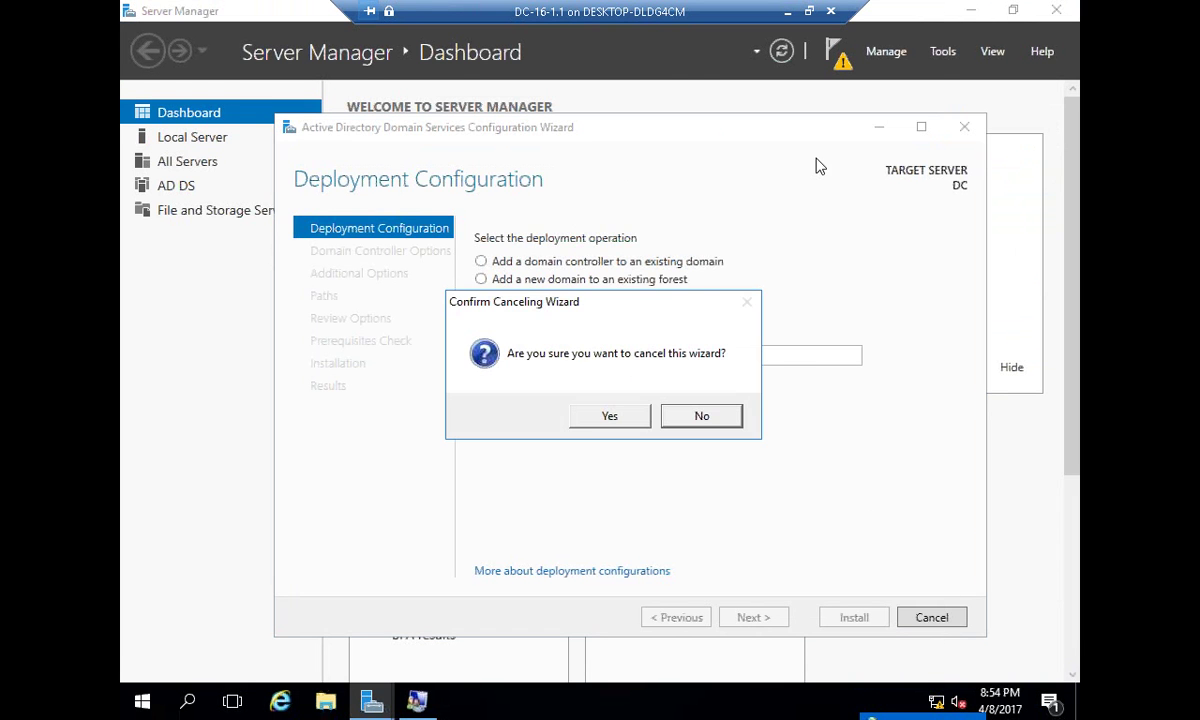
pyautogui.click(605, 418)
pyautogui.click(838, 58)
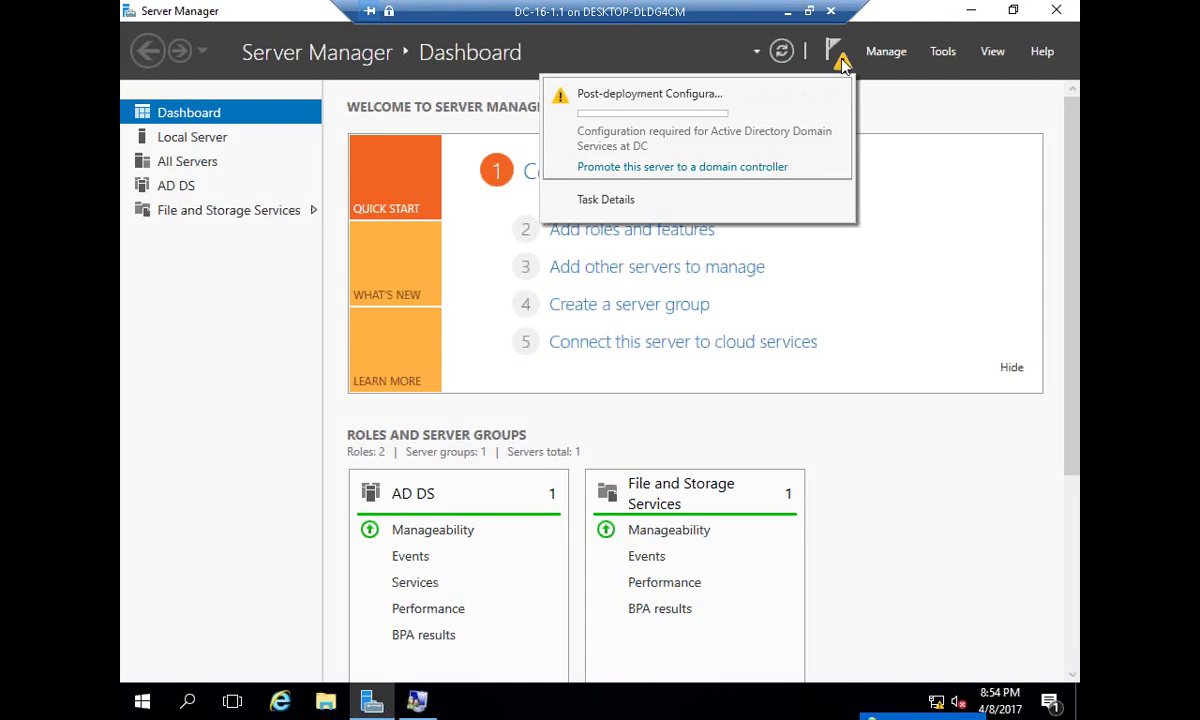
pyautogui.click(690, 166)
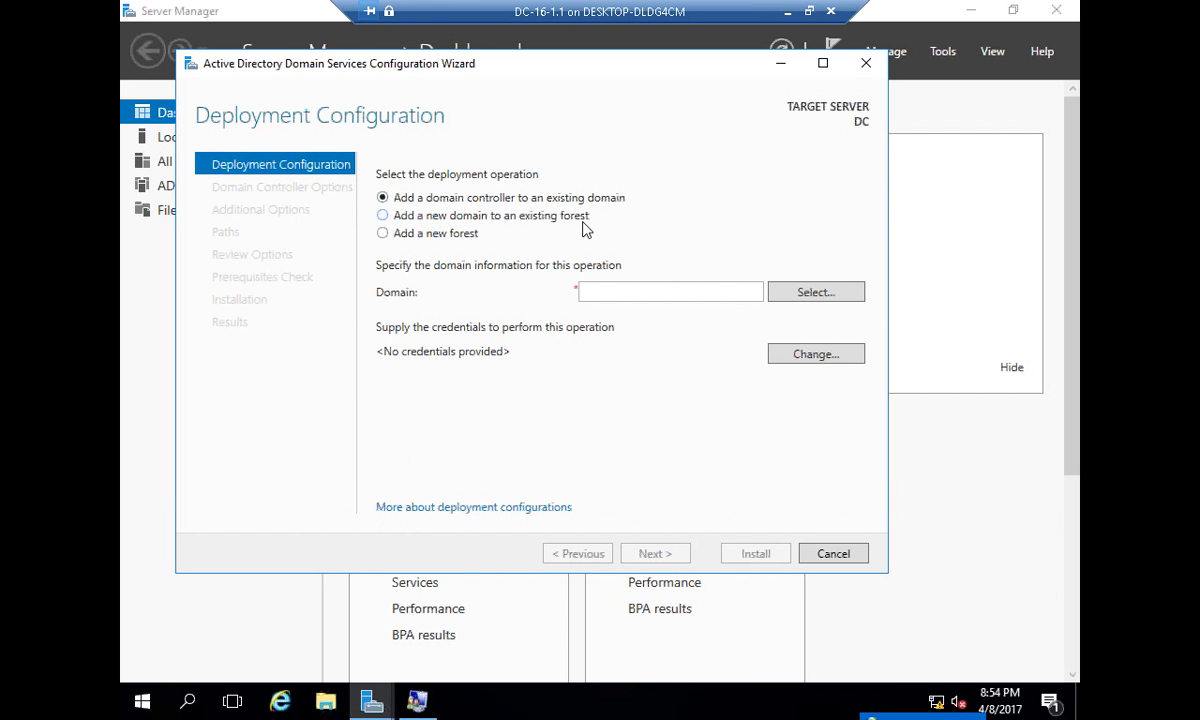
pyautogui.click(412, 234)
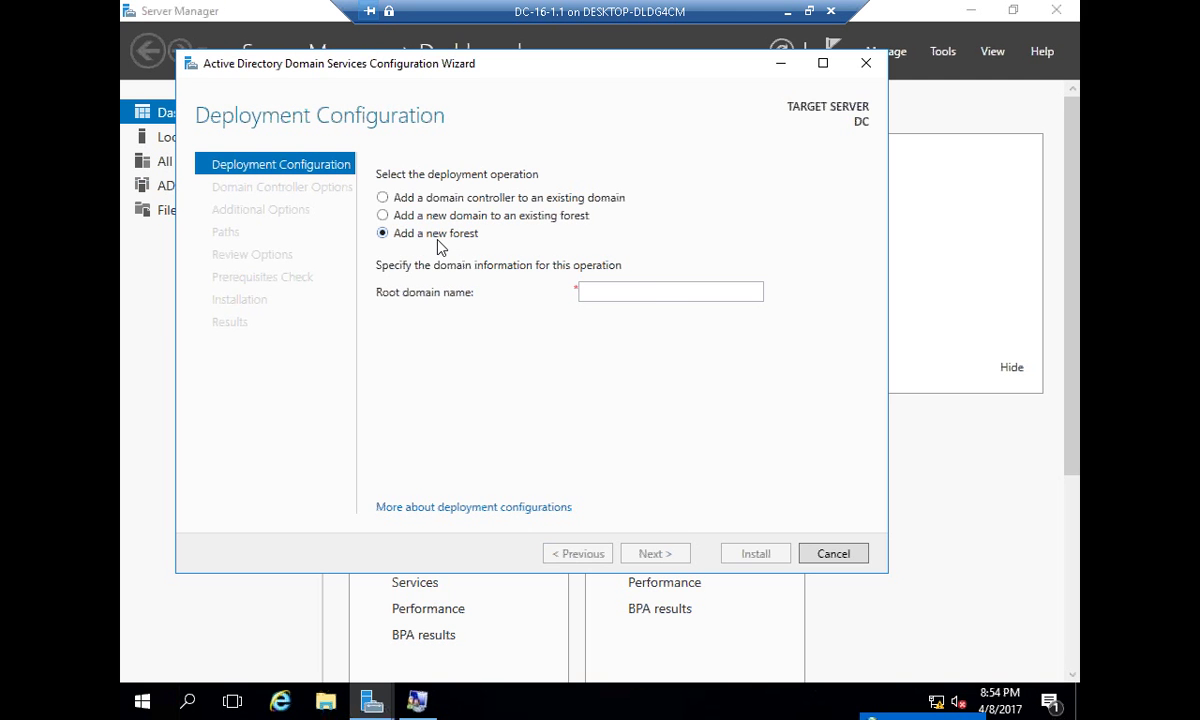
pyautogui.click(654, 292)
pyautogui.write('c')
pyautogui.write('isco')
pyautogui.write('.local')
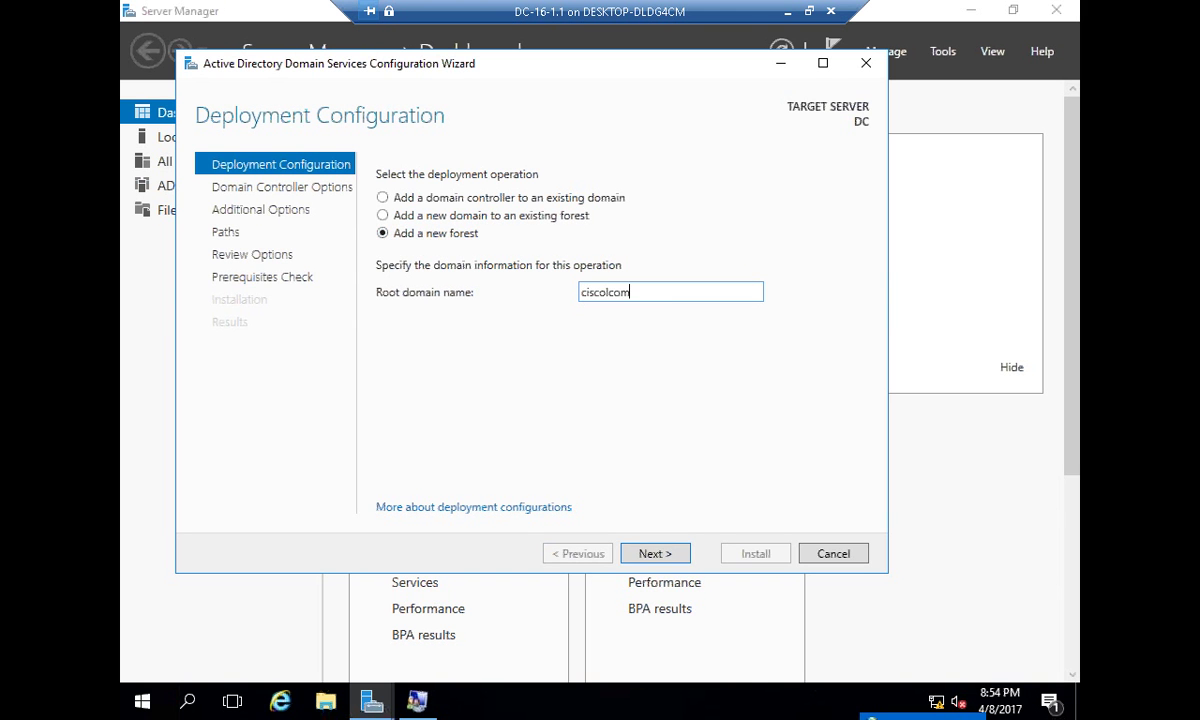
pyautogui.press('BackSpace')
pyautogui.press('BackSpace')
pyautogui.press('BackSpace')
pyautogui.press('BackSpace')
pyautogui.press('BackSpace')
pyautogui.press('BackSpace')
pyautogui.write('.com')
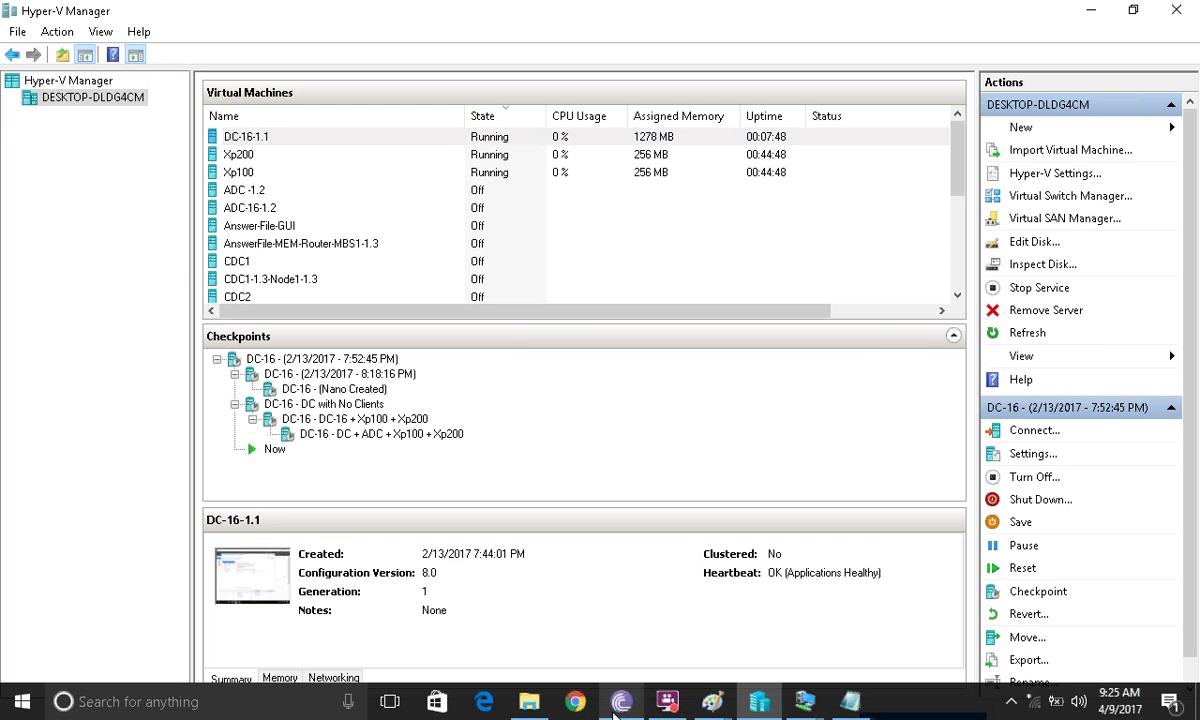
# - Back in Paint, type 'cisco.com' beside Domain and copy it
pyautogui.hotkey('alt', 'Tab')
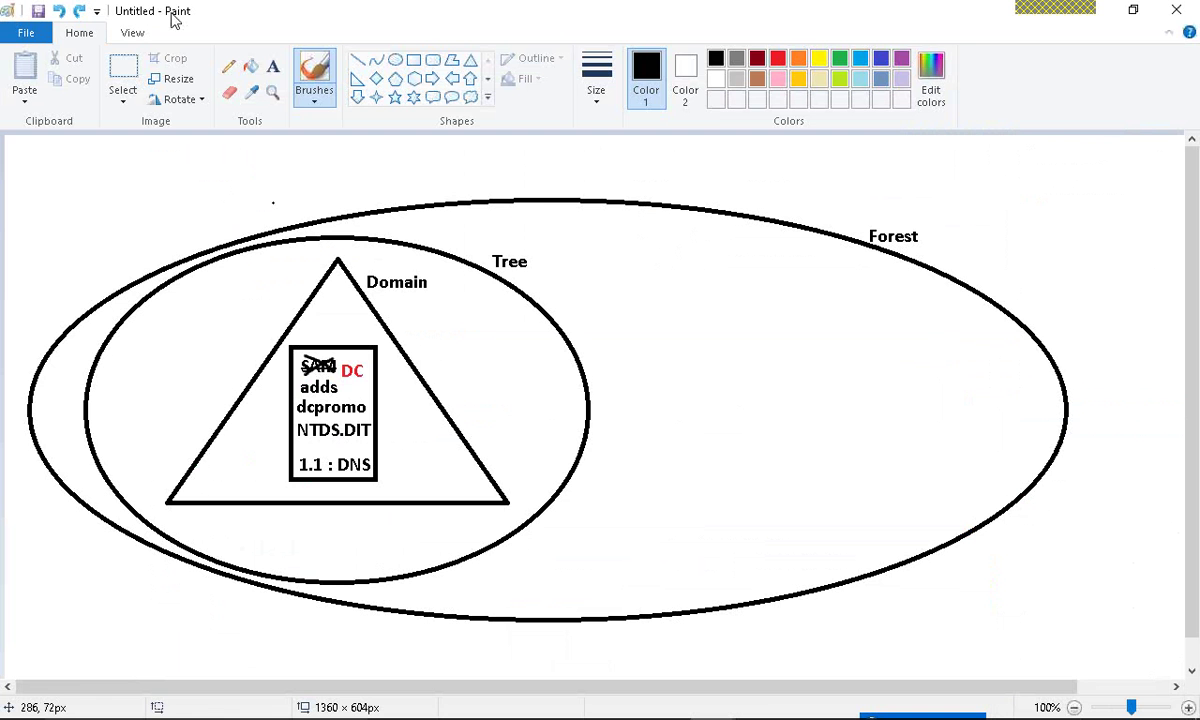
pyautogui.click(272, 66)
pyautogui.click(381, 302)
pyautogui.write('cisco.com')
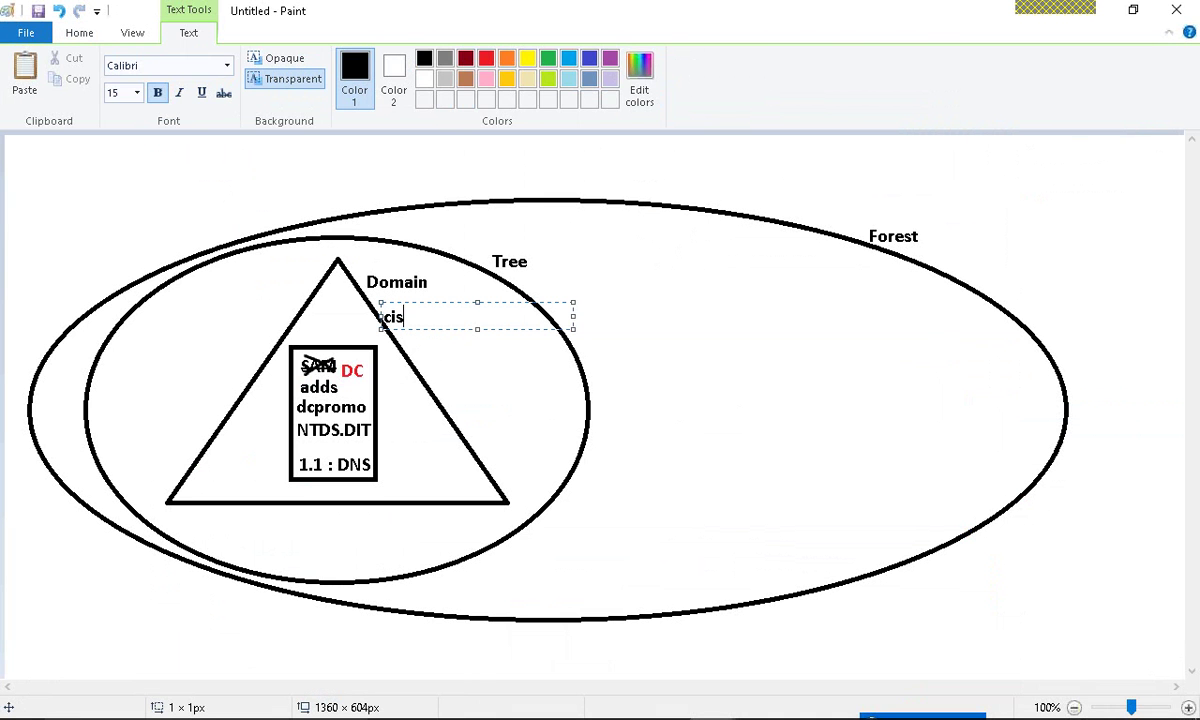
pyautogui.hotkey('ctrl', 'a')
pyautogui.hotkey('ctrl', 'c')
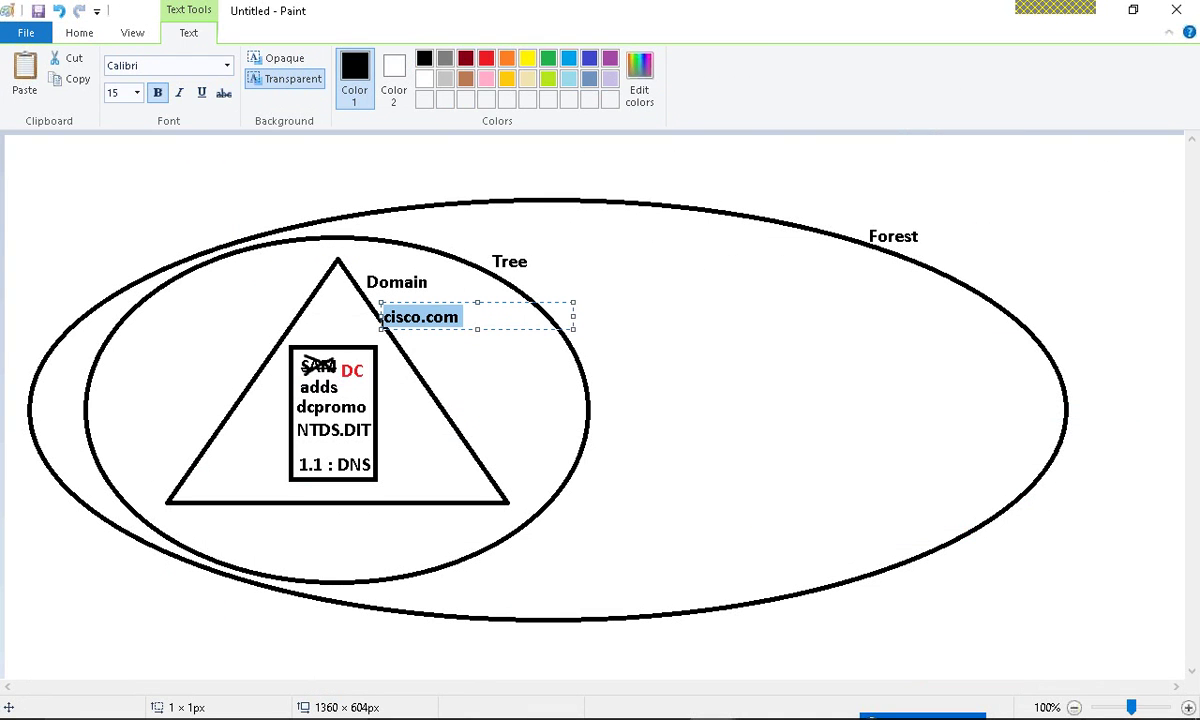
pyautogui.click(522, 285)
# - Paste 'cisco.com' beside Tree and beside Forest
pyautogui.hotkey('ctrl', 'v')
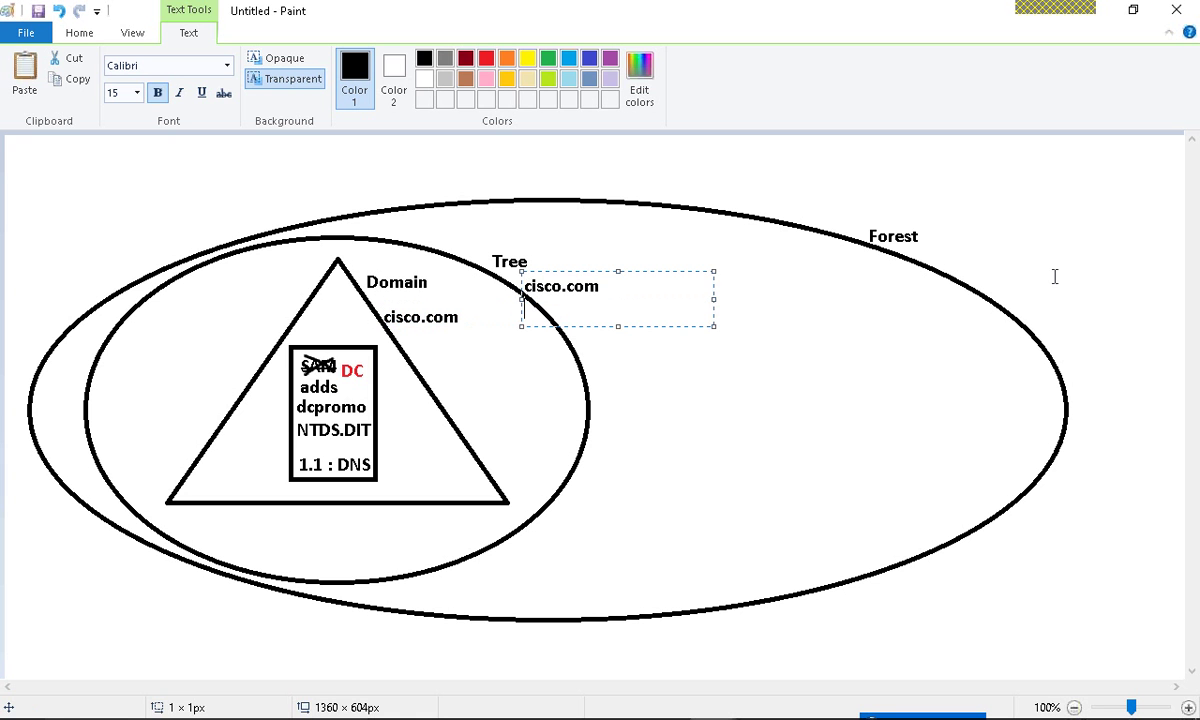
pyautogui.click(923, 255)
pyautogui.click(923, 255)
pyautogui.hotkey('ctrl', 'v')
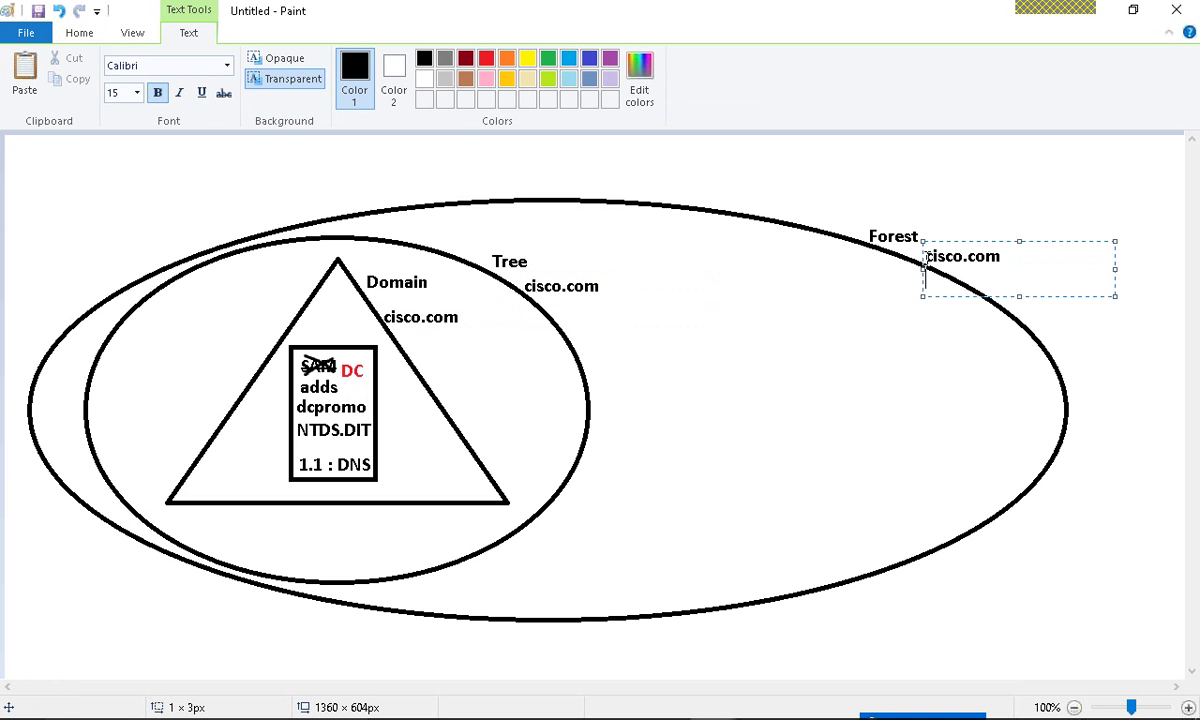
pyautogui.click(817, 415)
pyautogui.hotkey('ctrl', 'z')
pyautogui.hotkey('ctrl', 'z')
pyautogui.hotkey('ctrl', 'z')
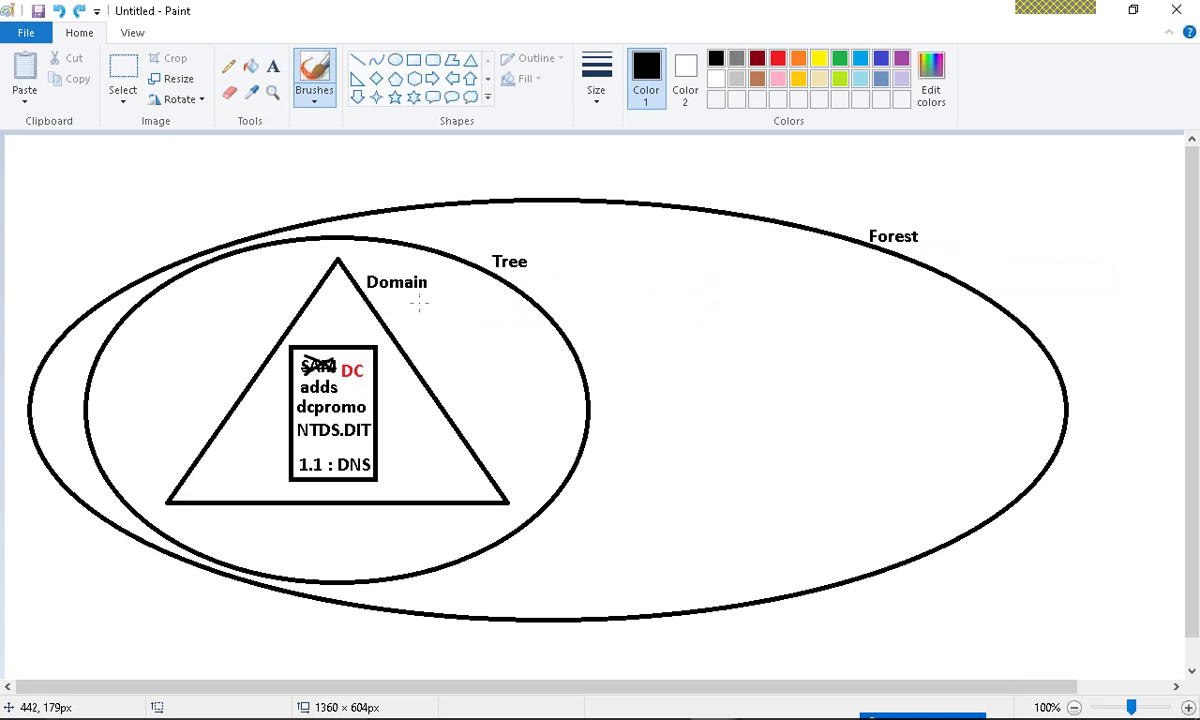
pyautogui.hotkey('ctrl', 'y')
pyautogui.hotkey('ctrl', 'y')
pyautogui.hotkey('ctrl', 'y')
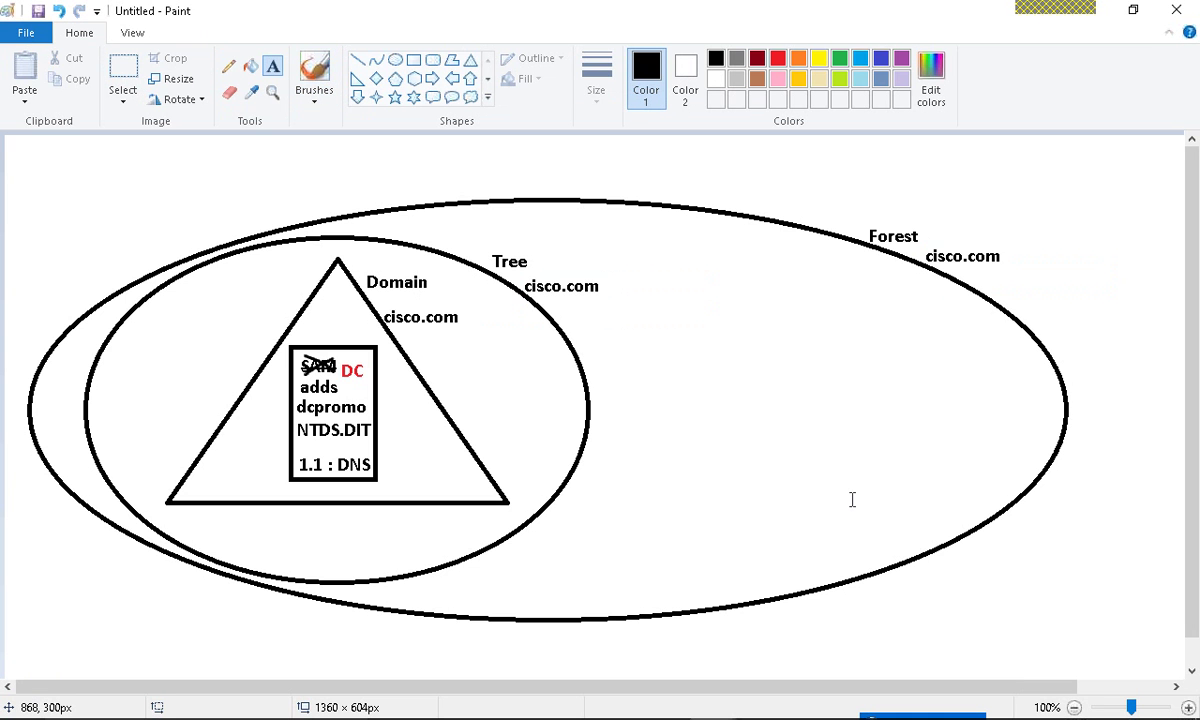
pyautogui.click(1090, 10)
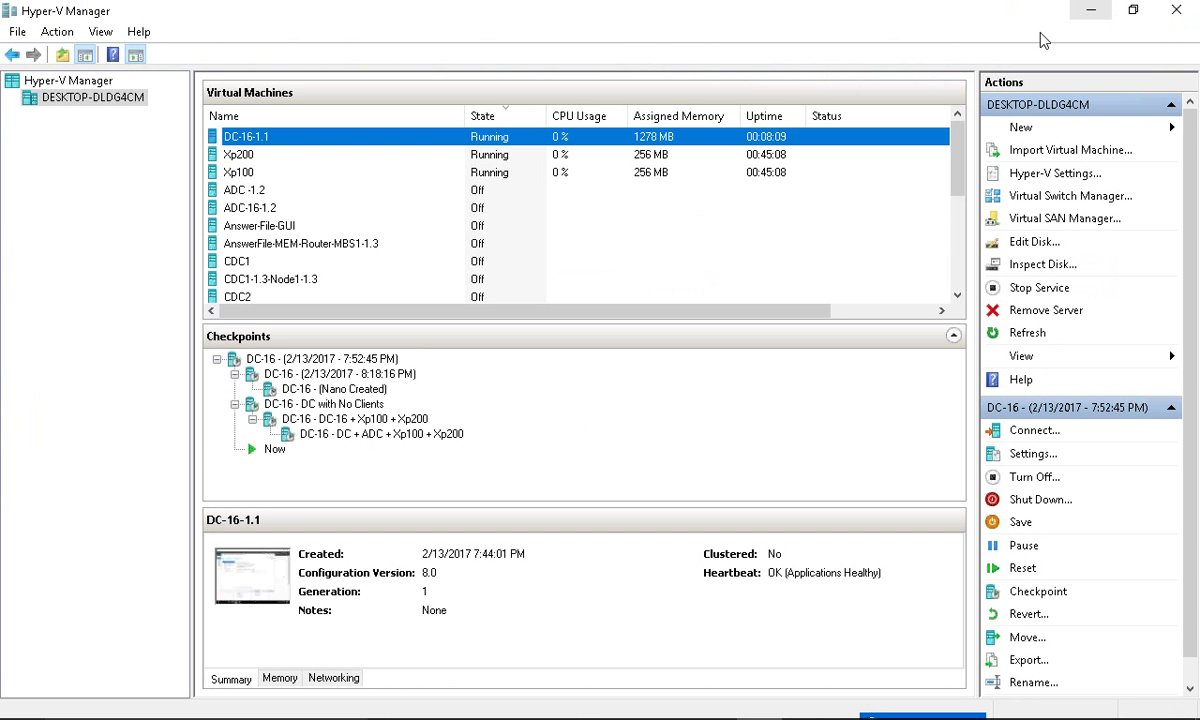
# - Reconnect to the DC-16-1.1 VM in full screen and advance to Domain Controller Options
pyautogui.rightClick(282, 136)
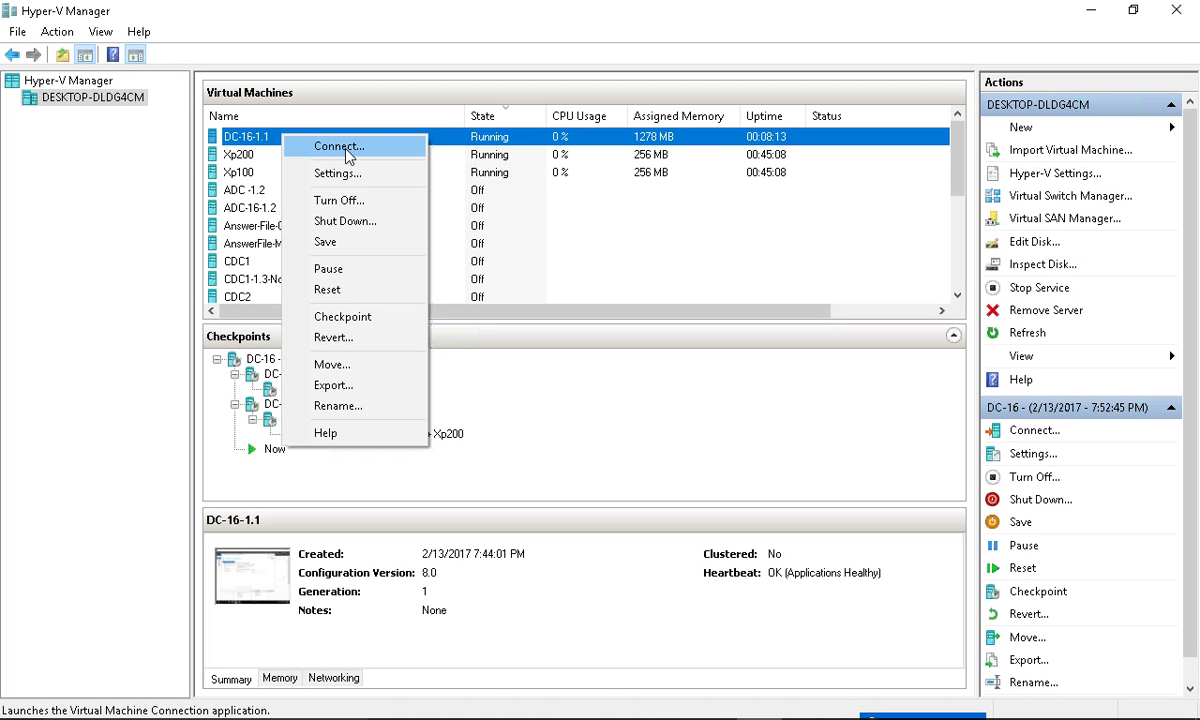
pyautogui.click(347, 150)
pyautogui.press('ctrl+alt+Break')
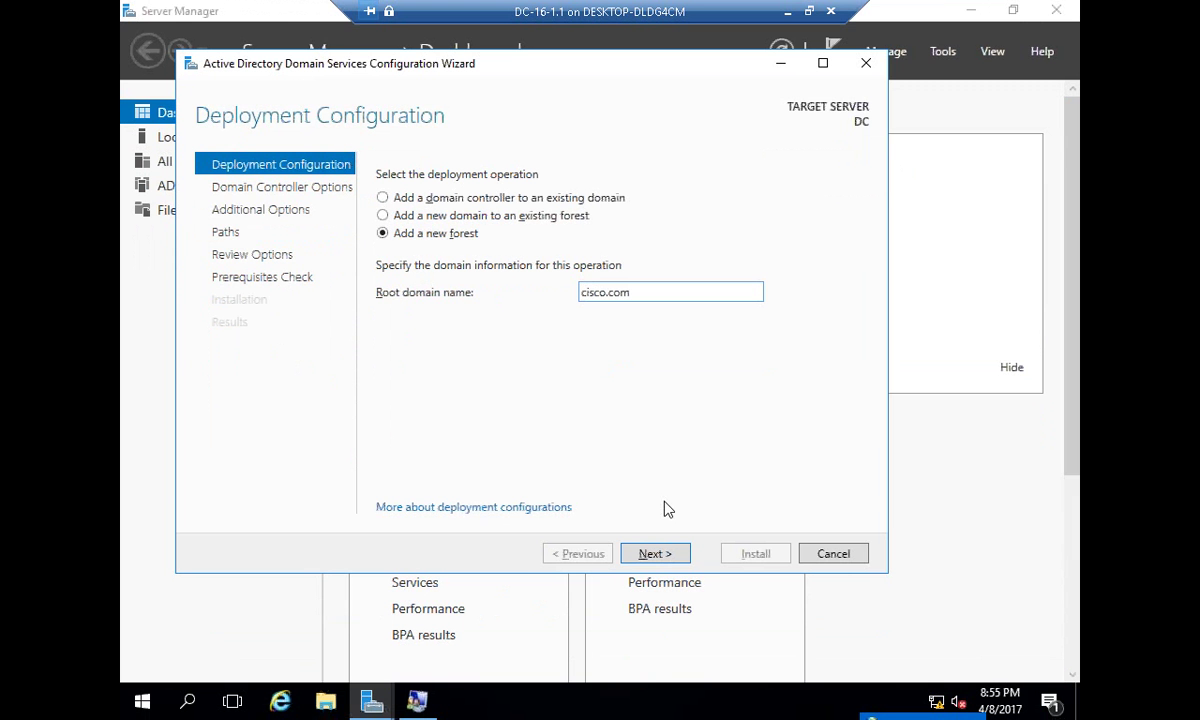
pyautogui.click(655, 553)
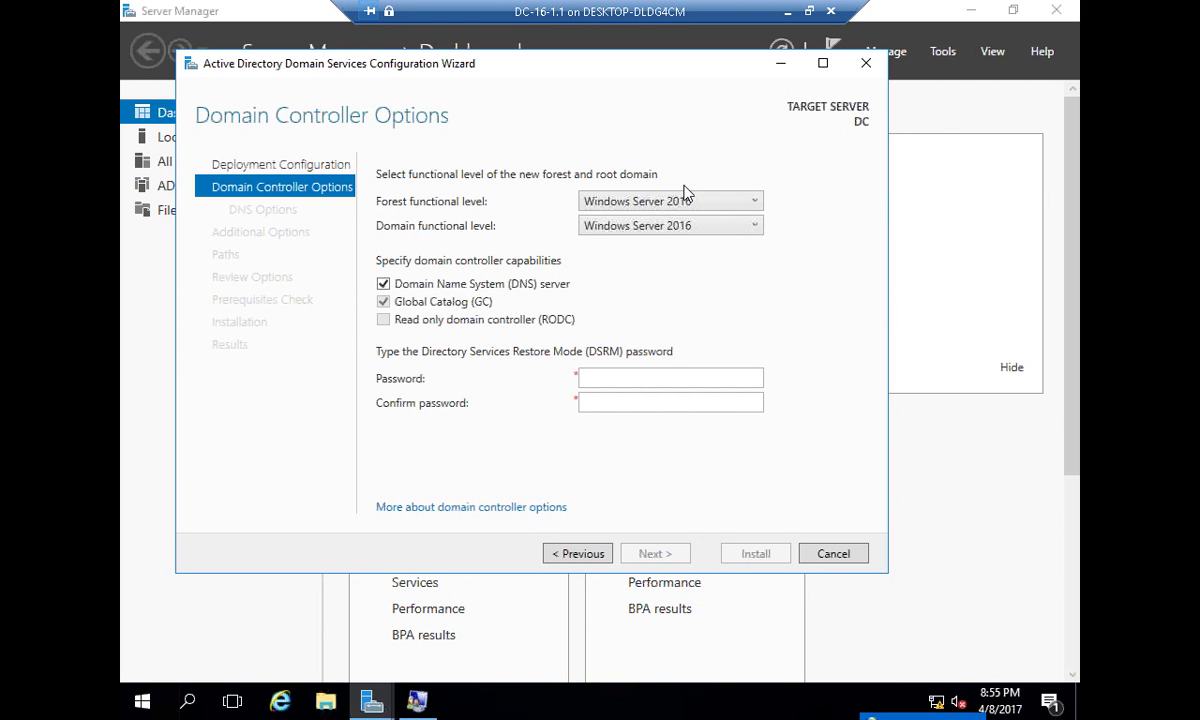
# - Keep the DNS server option checked and begin entering the DSRM password
pyautogui.click(477, 285)
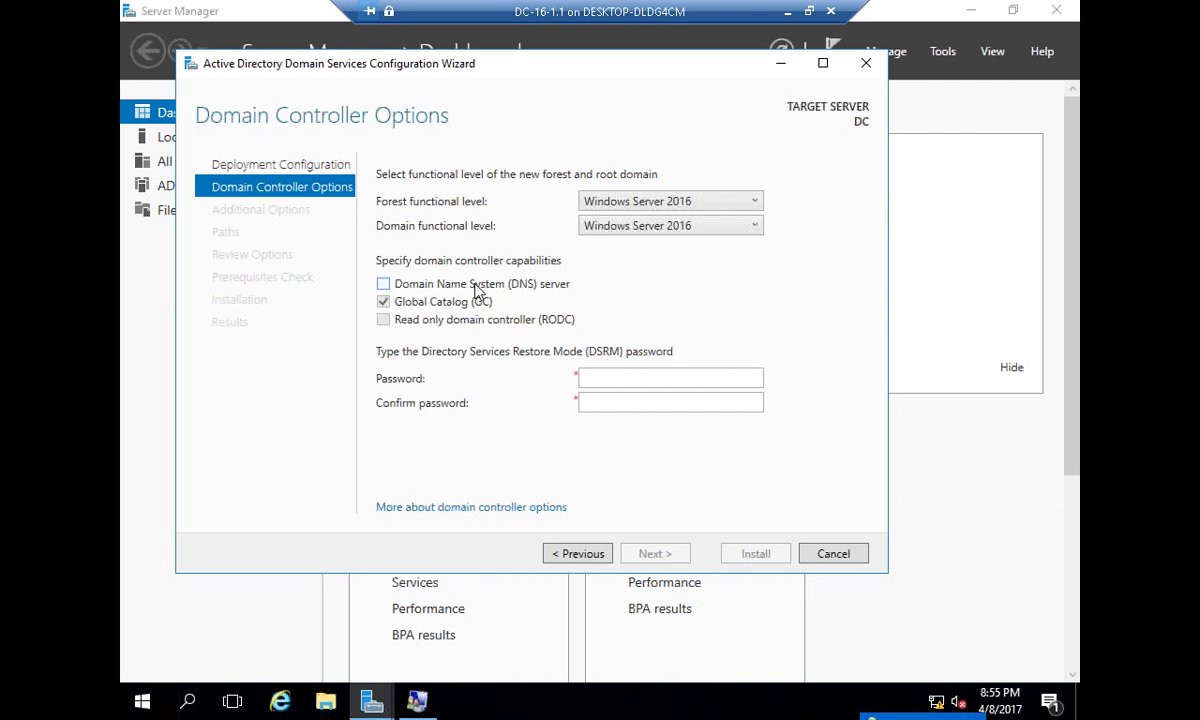
pyautogui.click(477, 285)
pyautogui.click(476, 286)
pyautogui.click(476, 286)
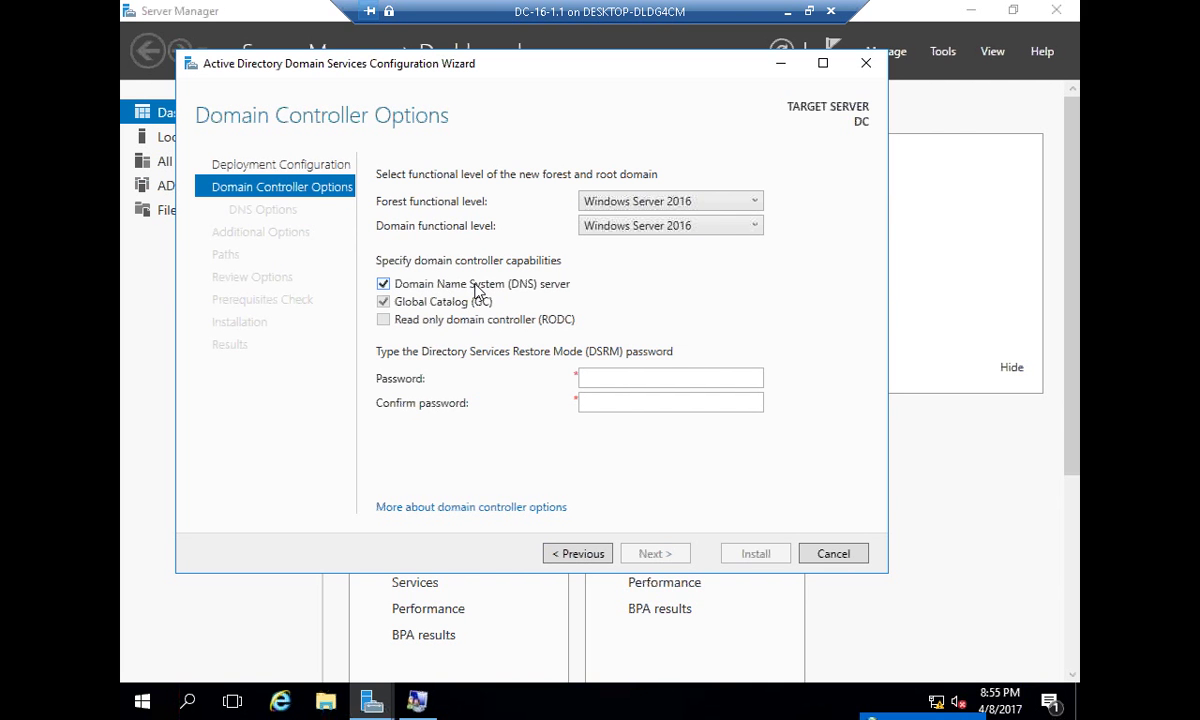
pyautogui.click(476, 286)
pyautogui.click(476, 286)
pyautogui.click(476, 289)
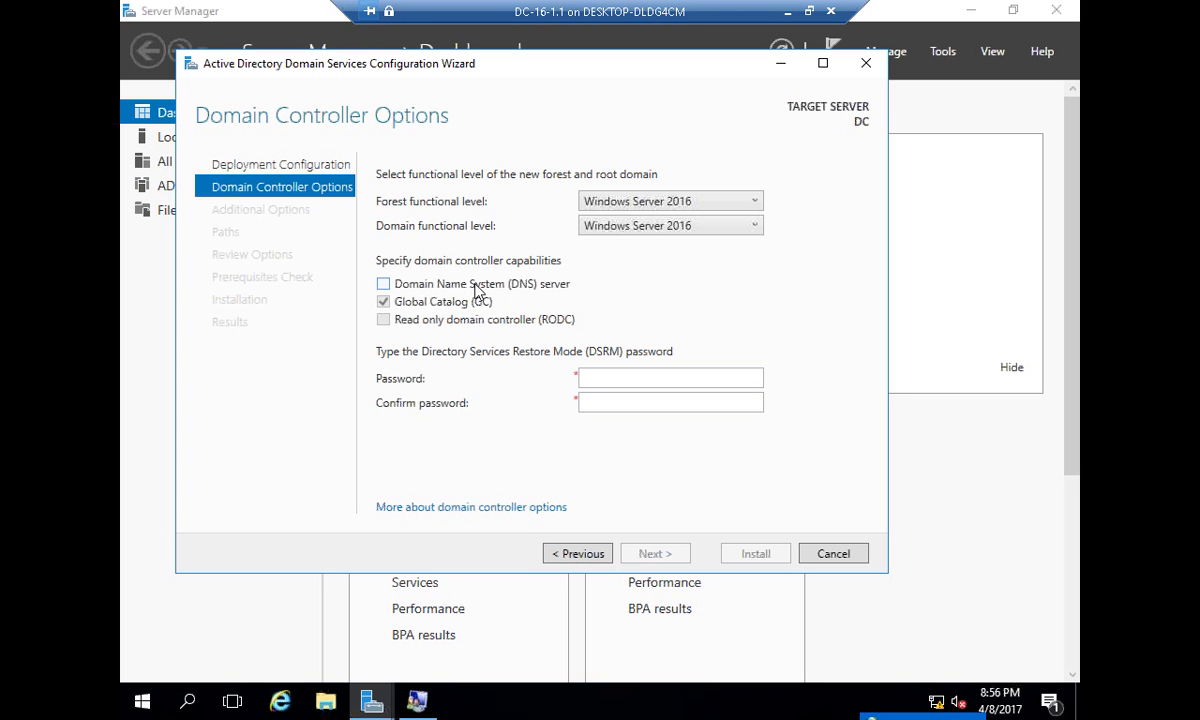
pyautogui.click(474, 283)
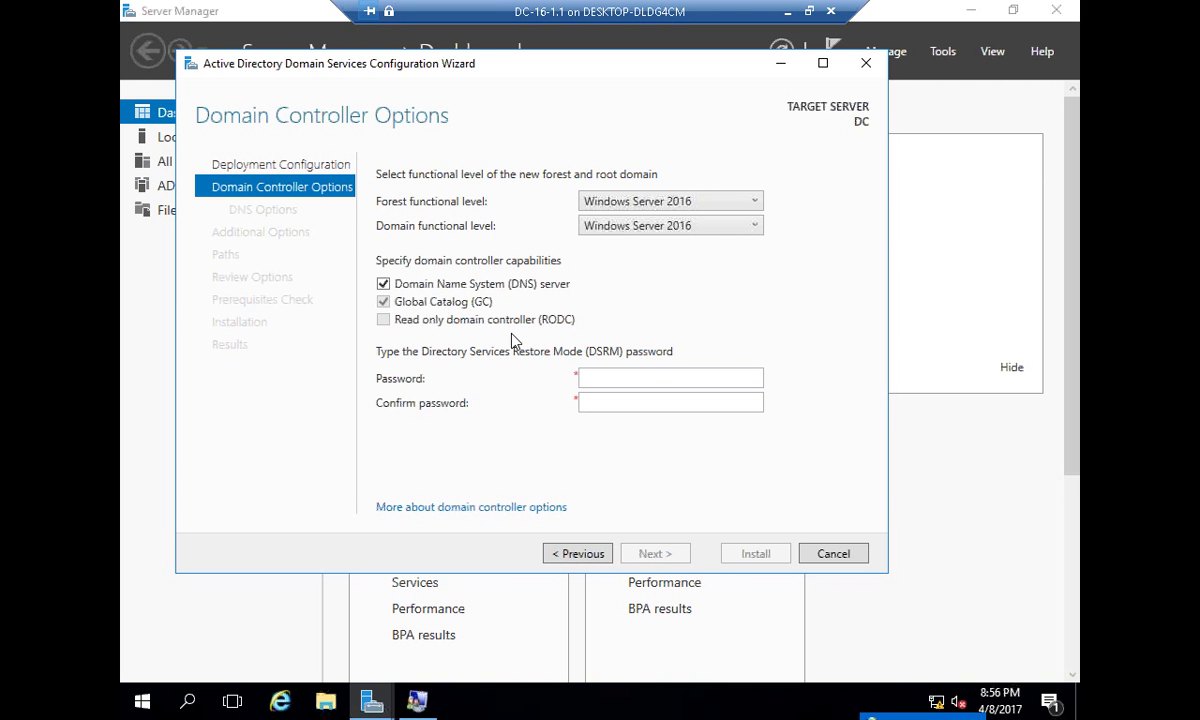
pyautogui.click(651, 374)
# - Enter the Directory Services Restore Mode password and move to confirm it, then bring Local Users and Groups forward
pyautogui.write('*****')
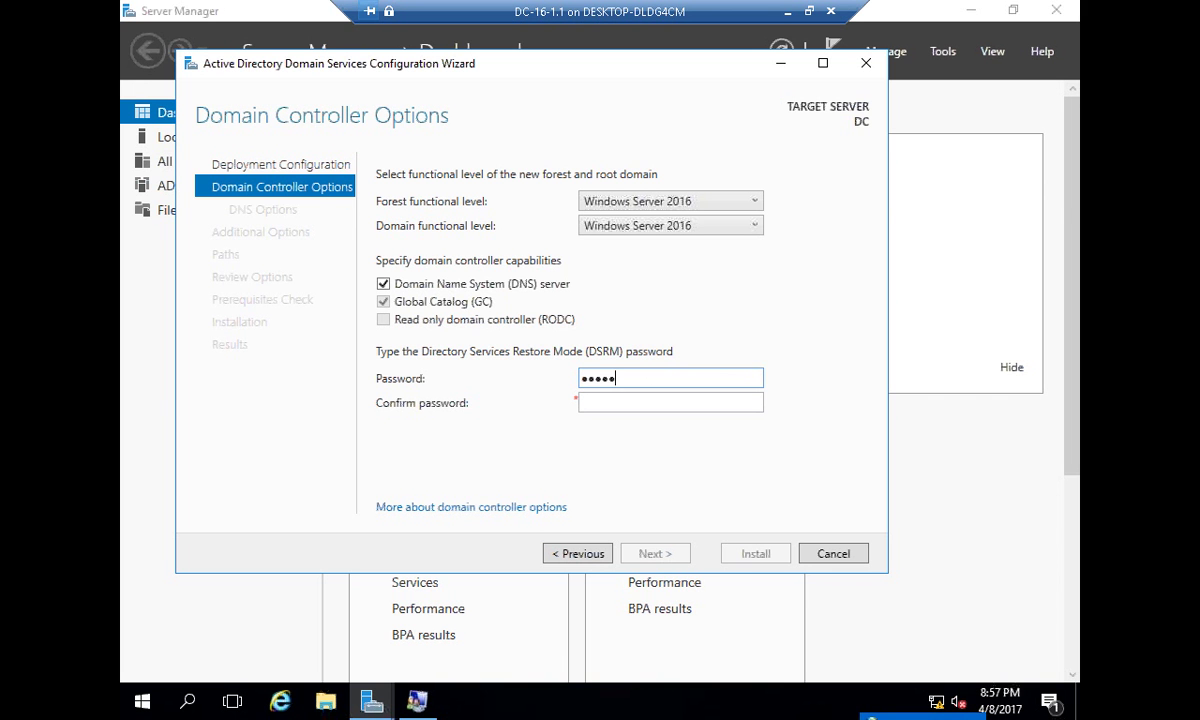
pyautogui.write('**')
pyautogui.press('Tab')
pyautogui.write('*******')
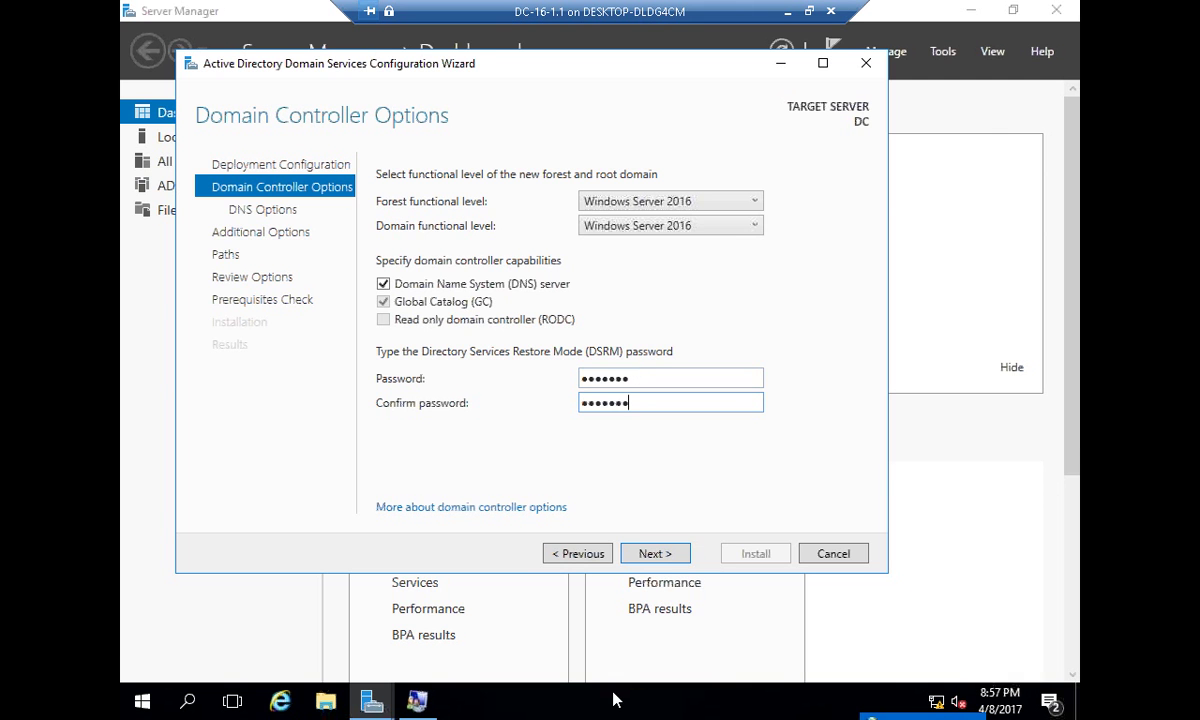
pyautogui.click(422, 703)
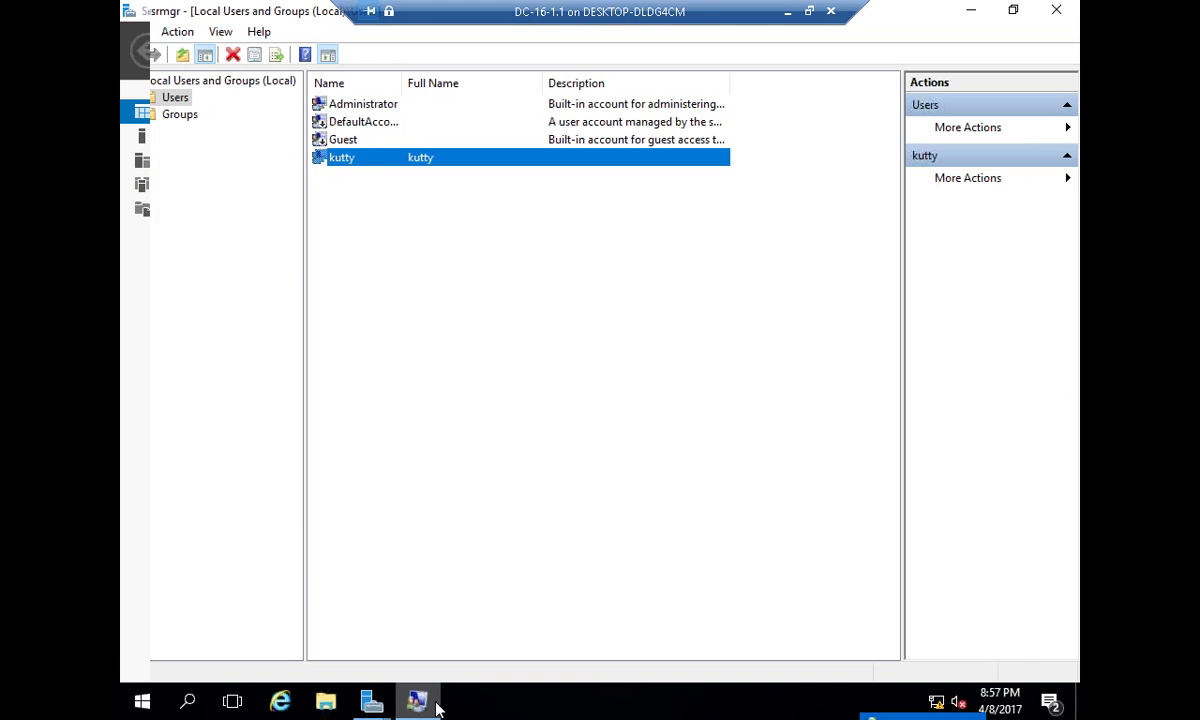
# - Select the local accounts down to Administrator, widen the Name column, then minimize Local Users and Groups
pyautogui.click(402, 138)
pyautogui.click(405, 121)
pyautogui.click(406, 104)
pyautogui.moveTo(403, 84); pyautogui.dragTo(547, 85)
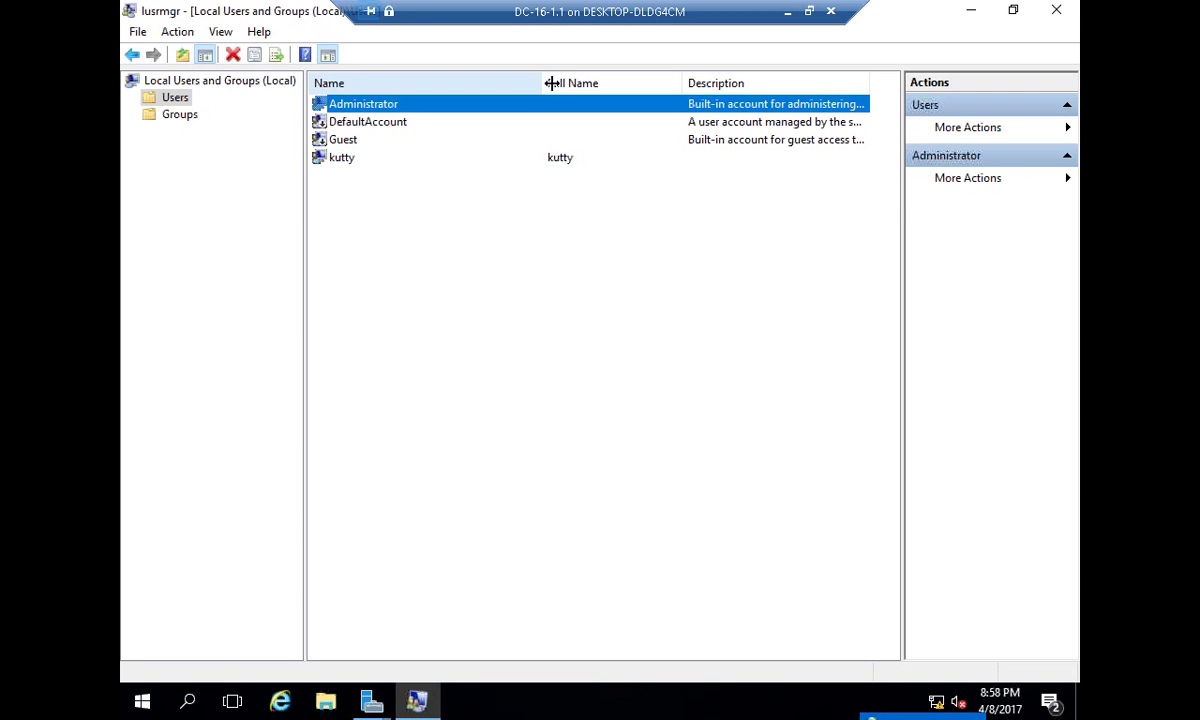
pyautogui.click(971, 10)
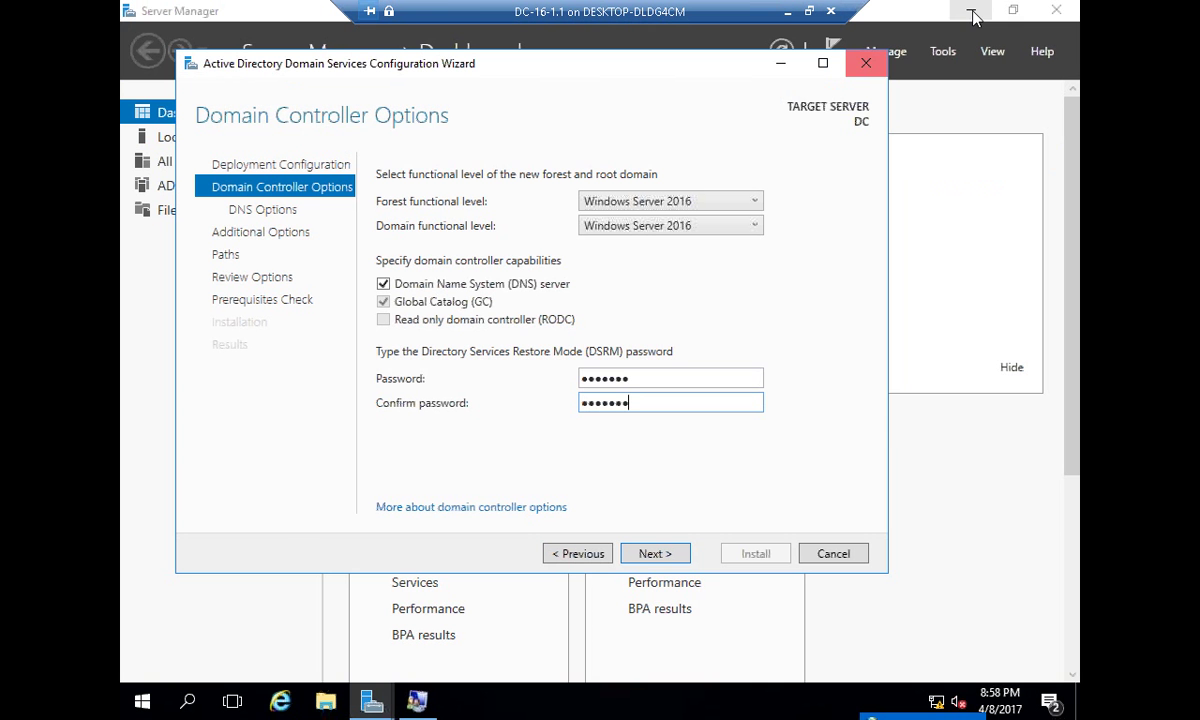
# - Check both DSRM password fields, then advance the wizard to DNS Options
pyautogui.click(648, 377)
pyautogui.press('Tab')
pyautogui.hotkey('shift', 'Tab')
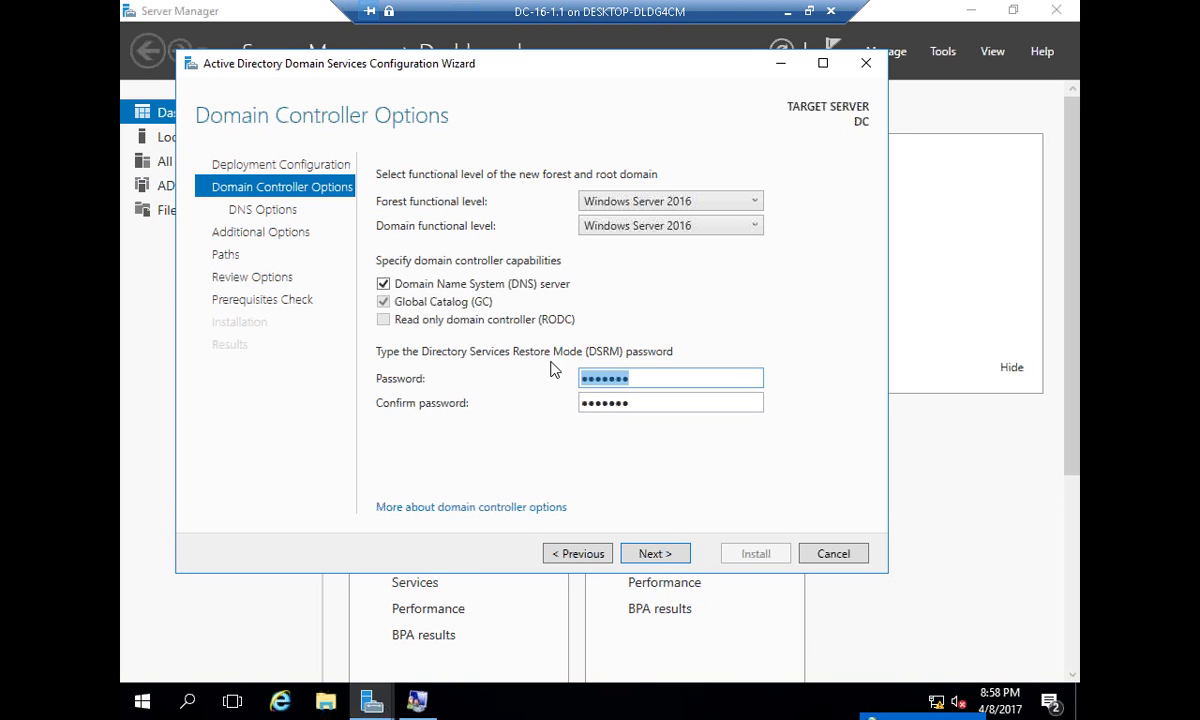
pyautogui.click(657, 553)
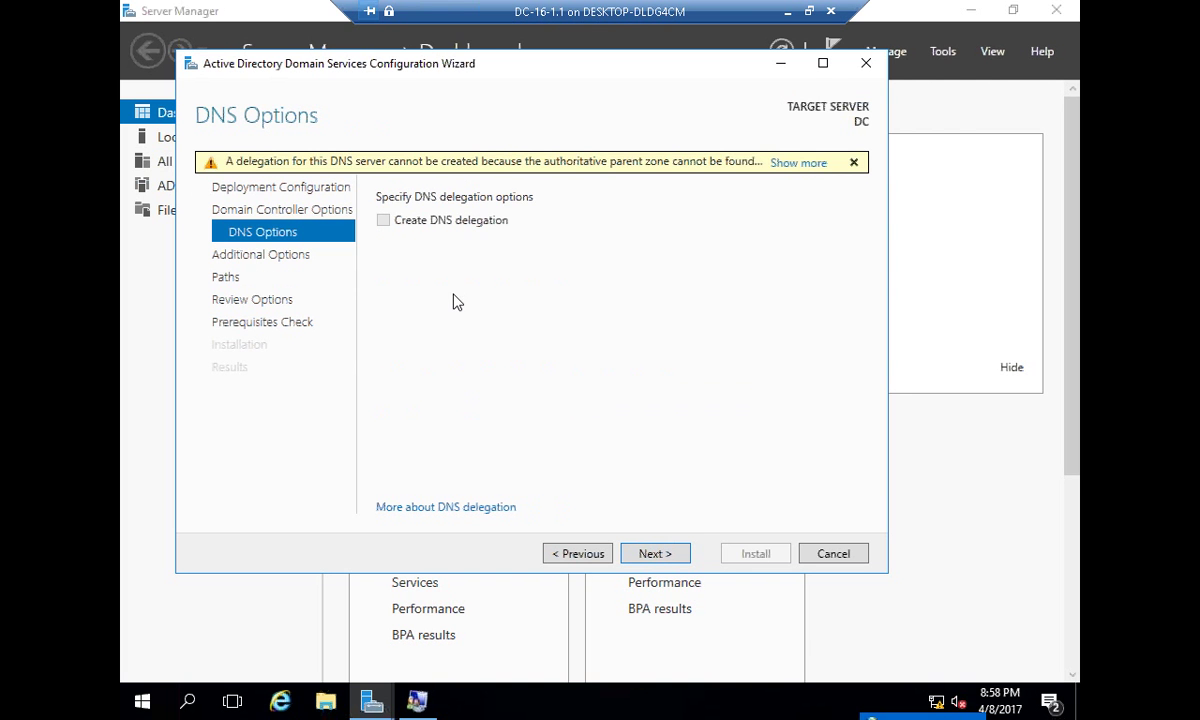
# - Advance to Additional Options and inspect the auto-filled NetBIOS domain name CISCO
pyautogui.click(660, 552)
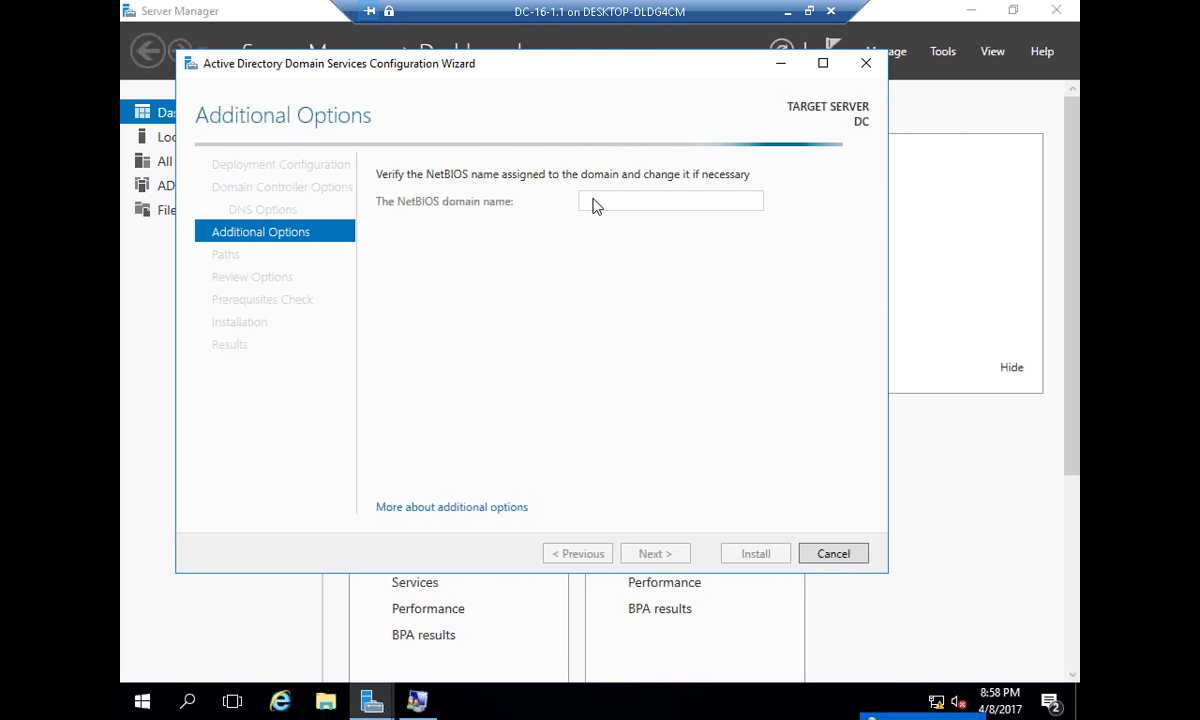
pyautogui.doubleClick(659, 204)
pyautogui.click(660, 204)
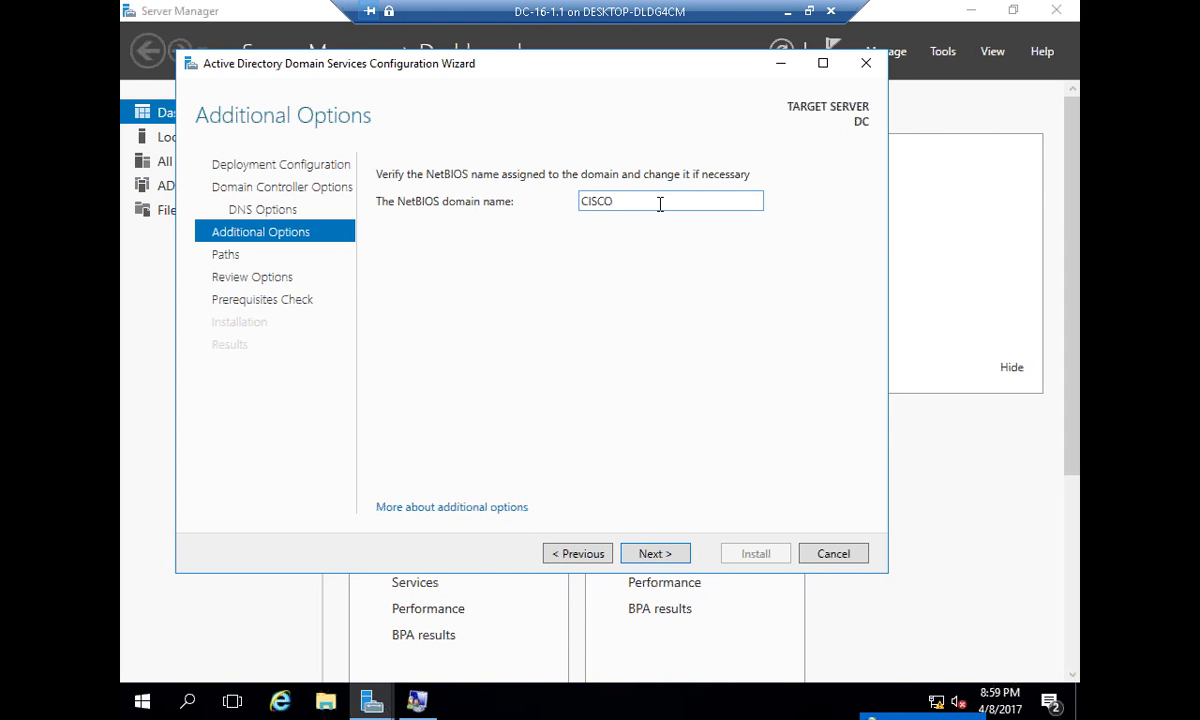
# - Review the default Database, Log files (C:\Windows\NTDS) and SYSVOL (C:\Windows\SYSVOL) paths, then go to Review Options
pyautogui.click(636, 556)
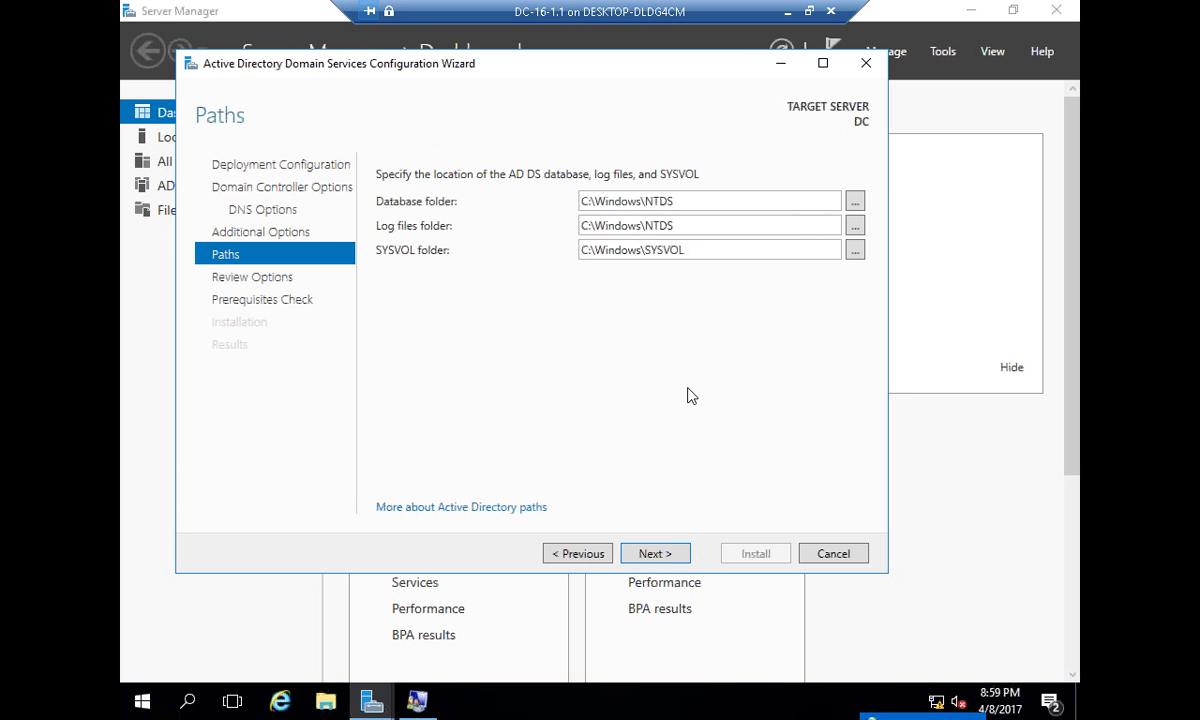
pyautogui.tripleClick(717, 208)
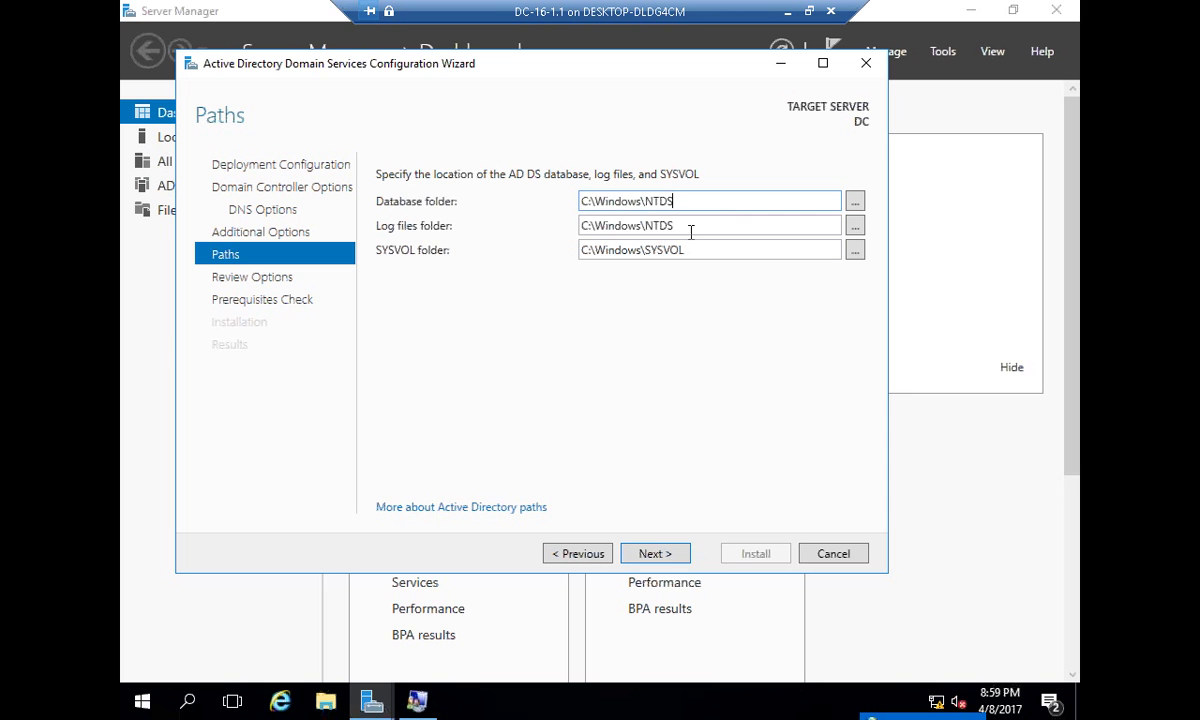
pyautogui.click(693, 226)
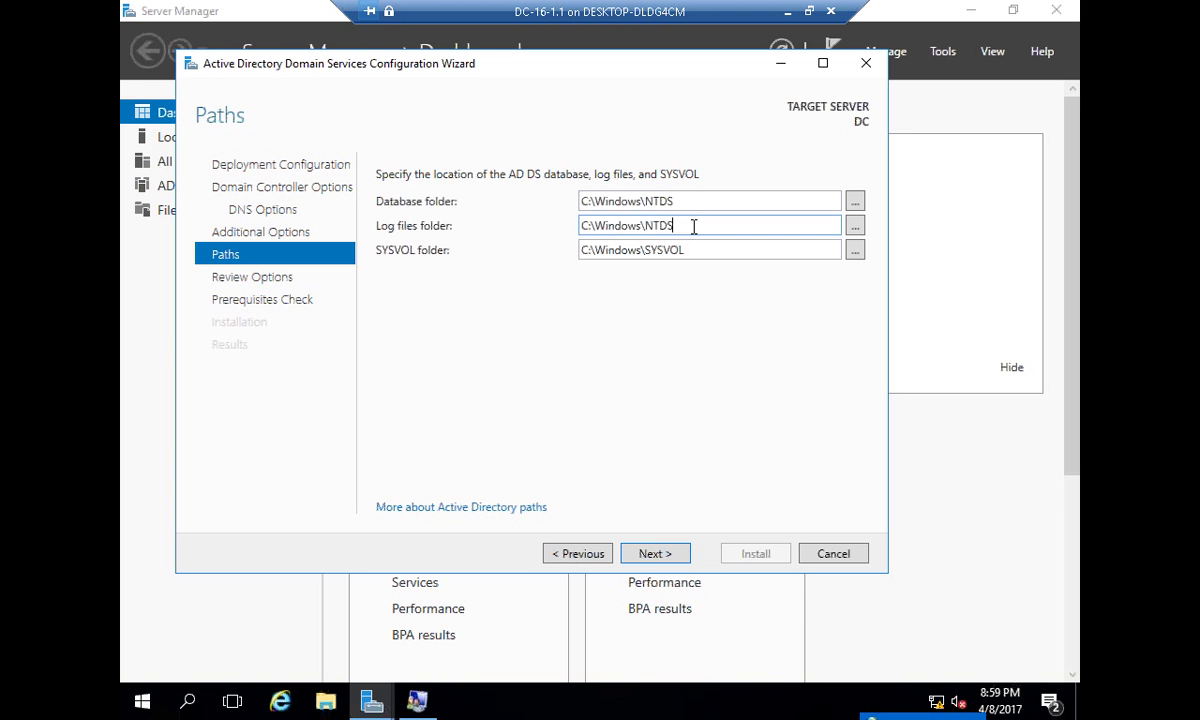
pyautogui.tripleClick(691, 203)
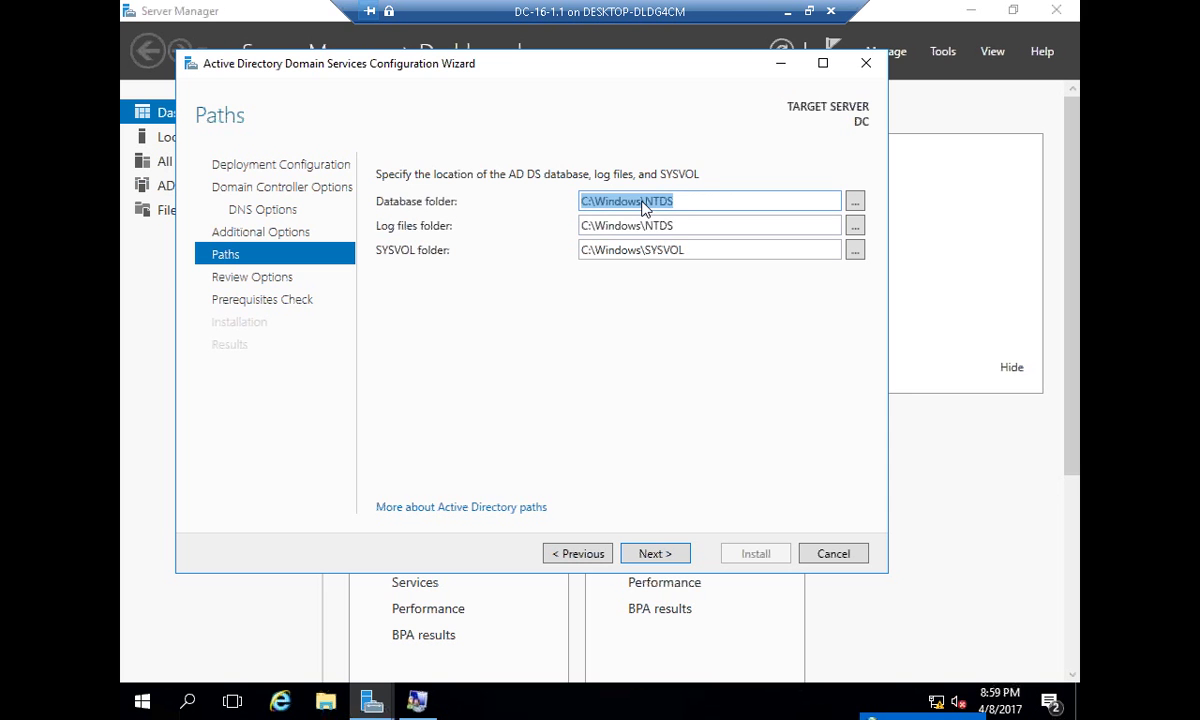
pyautogui.tripleClick(691, 226)
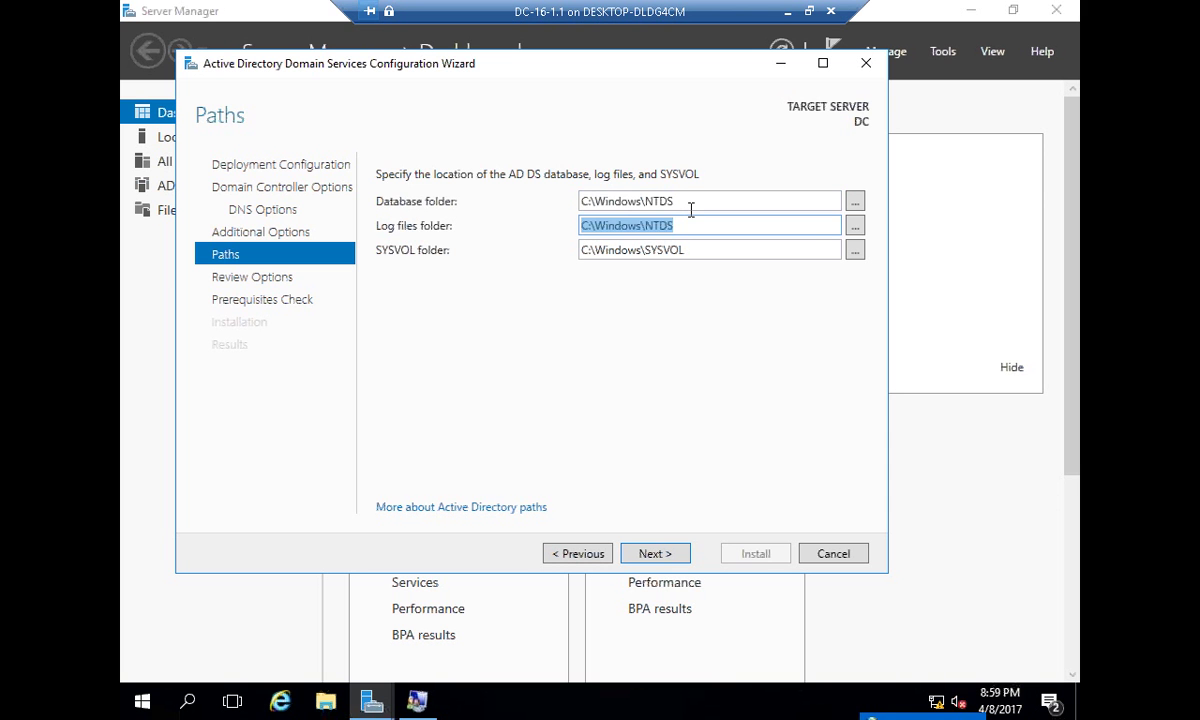
pyautogui.tripleClick(691, 203)
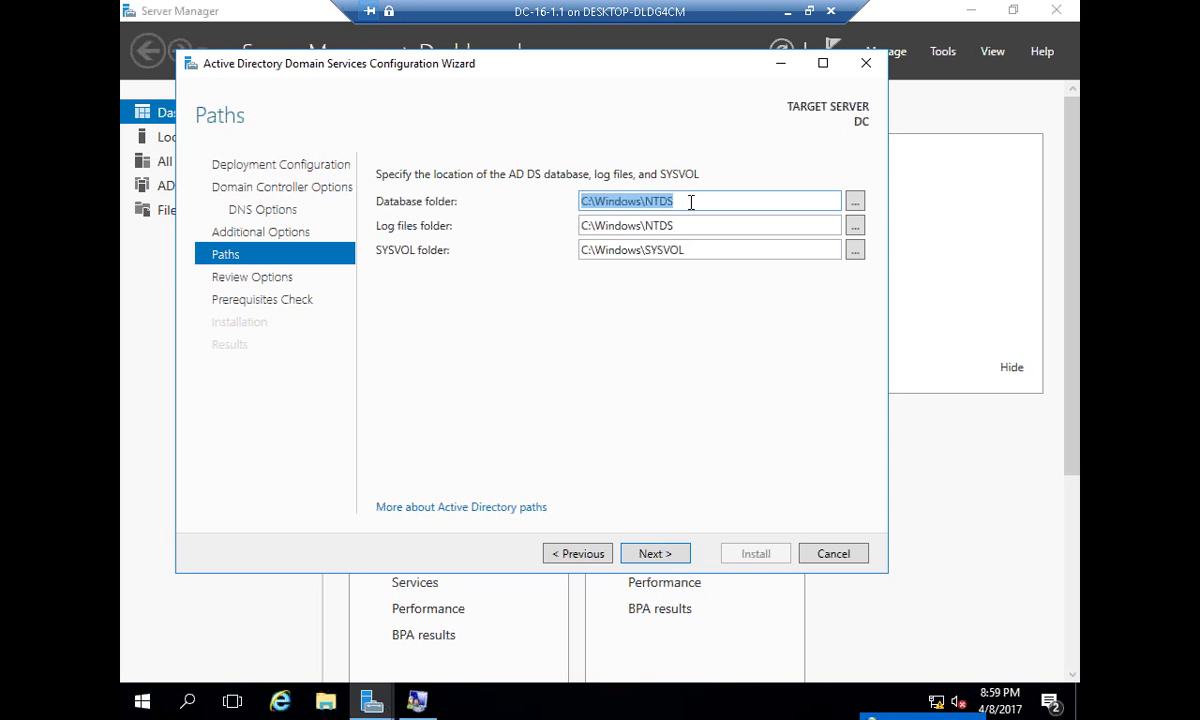
pyautogui.tripleClick(701, 253)
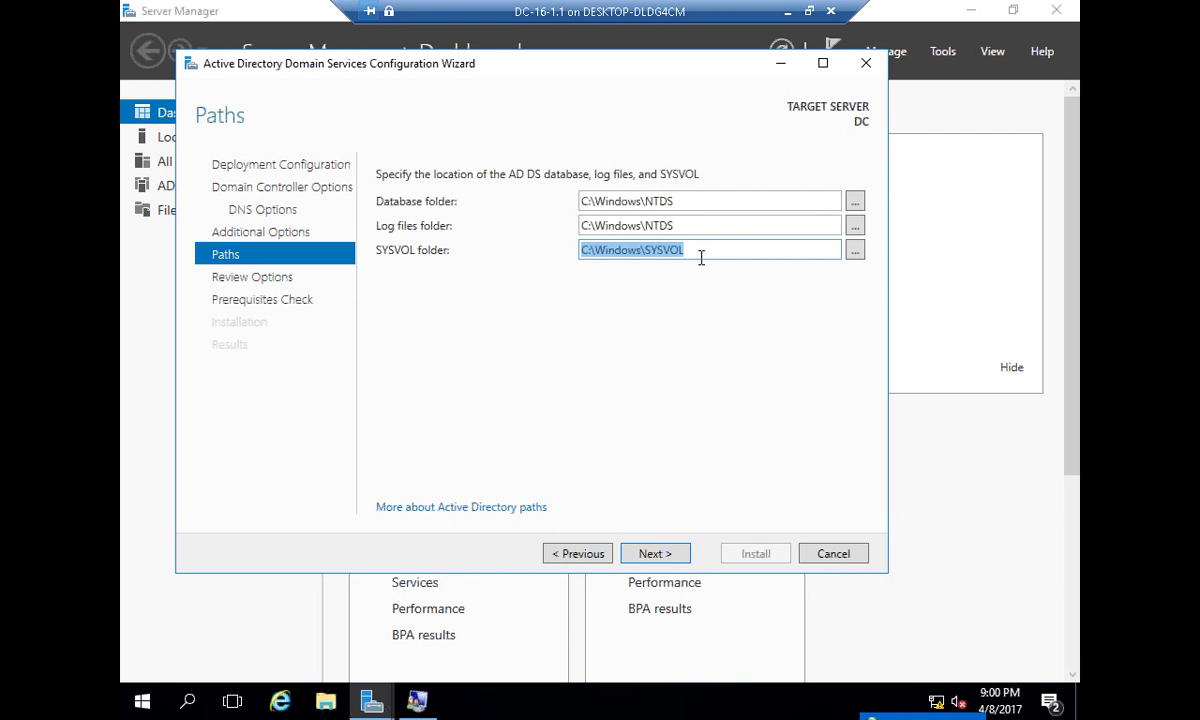
pyautogui.click(701, 258)
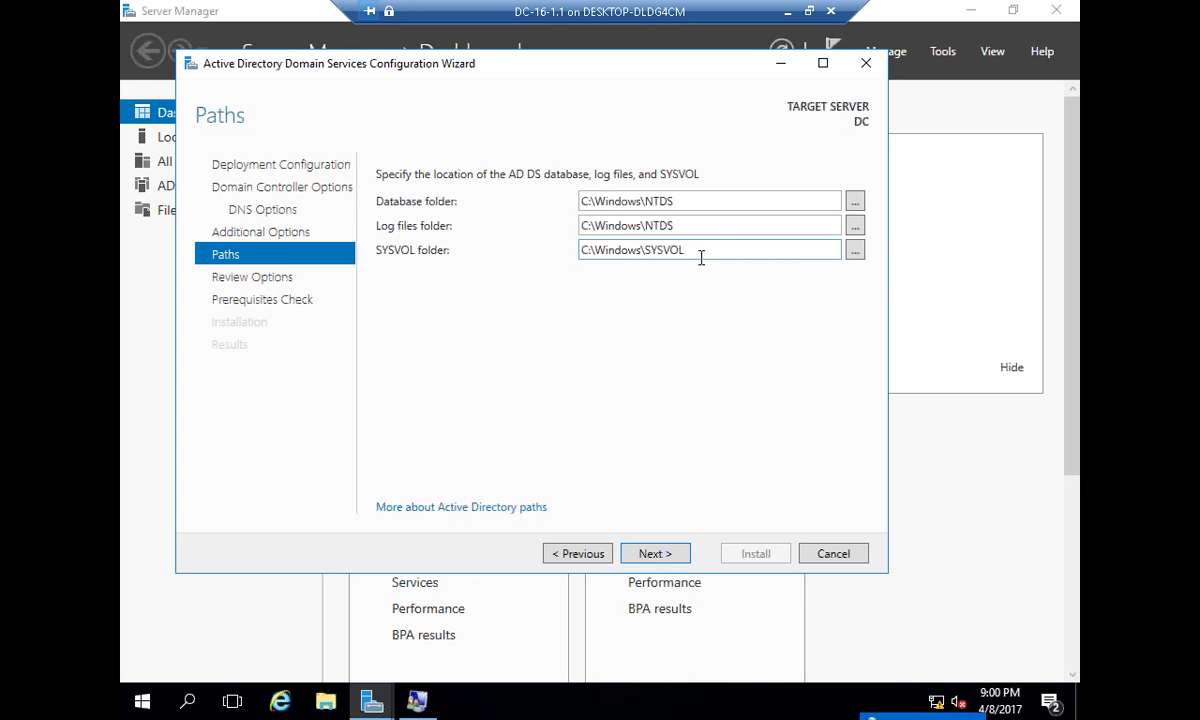
pyautogui.click(645, 553)
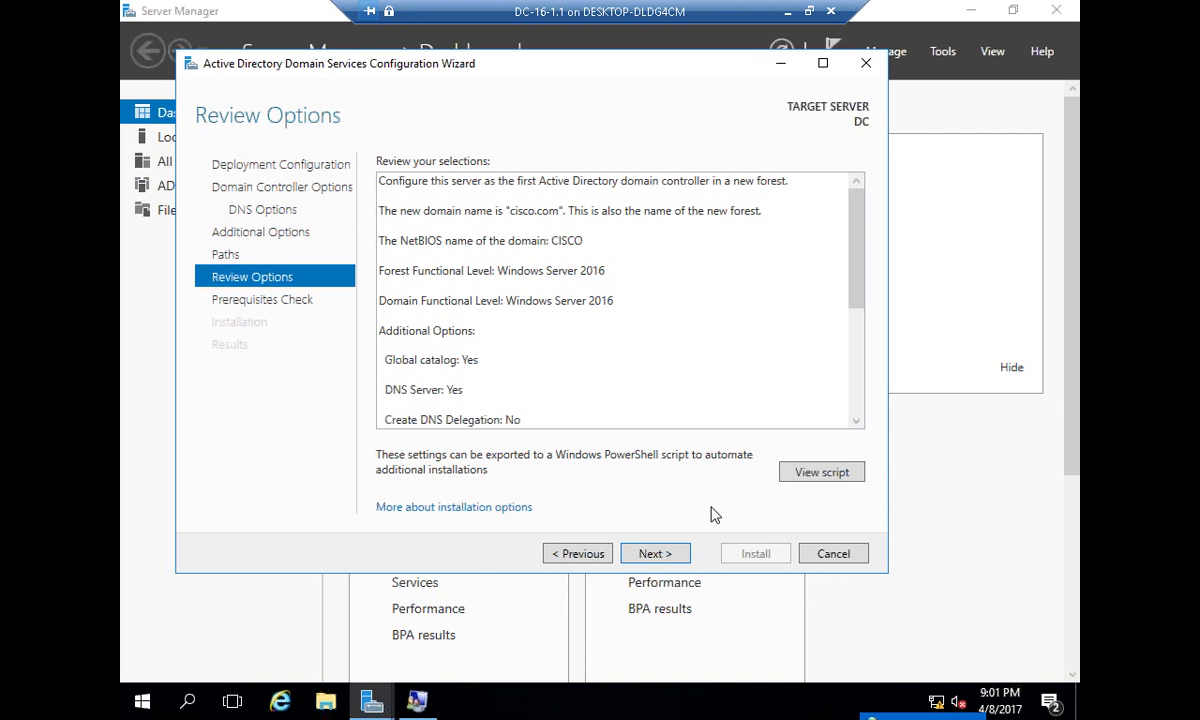
# - Open the generated PowerShell deployment script and choose Local Disk (C:) as its Save As location
pyautogui.click(796, 472)
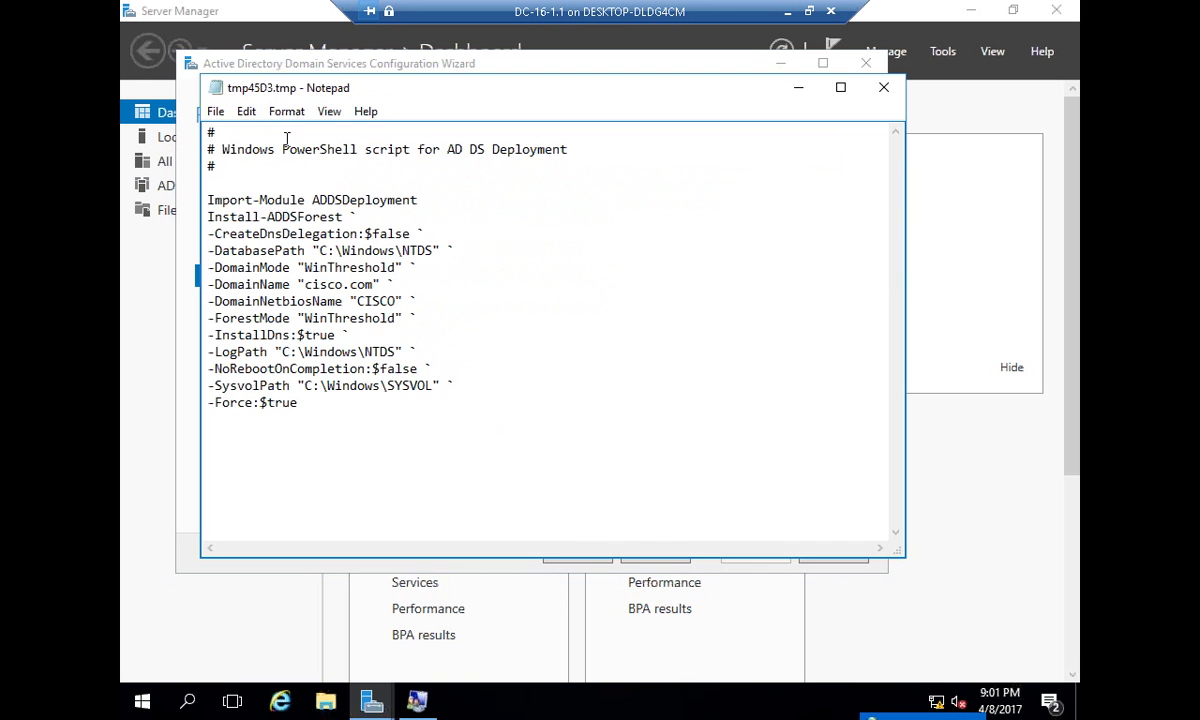
pyautogui.click(216, 112)
pyautogui.click(261, 195)
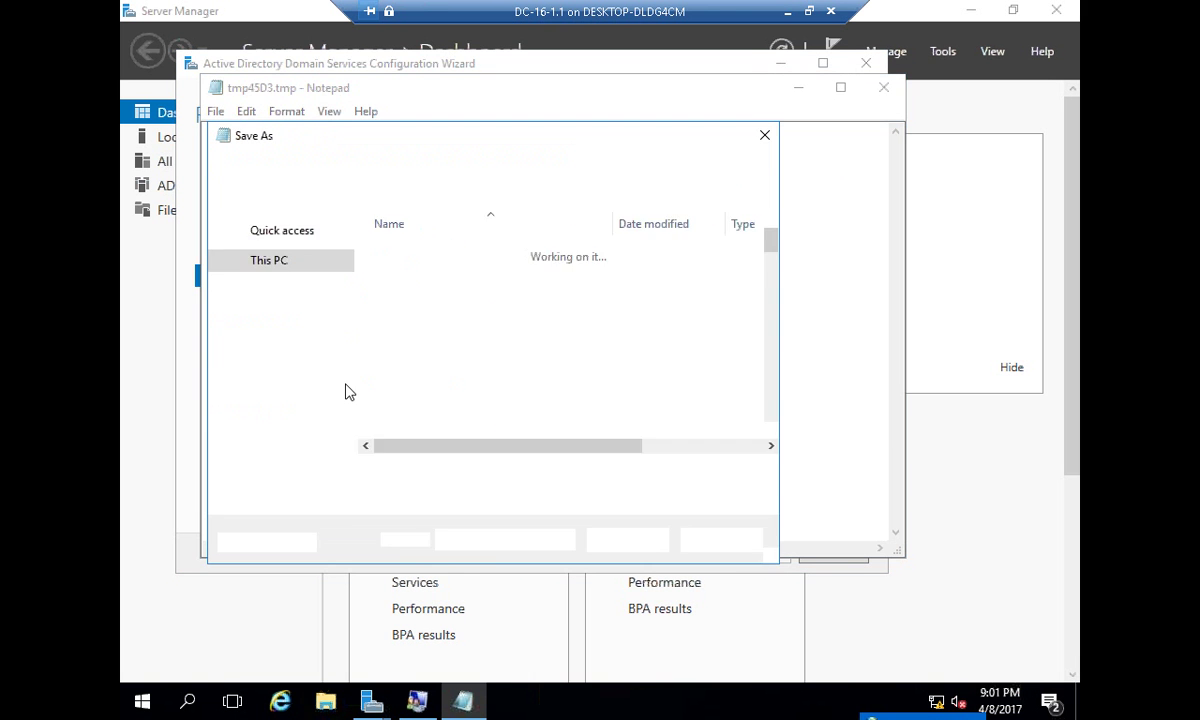
pyautogui.click(266, 367)
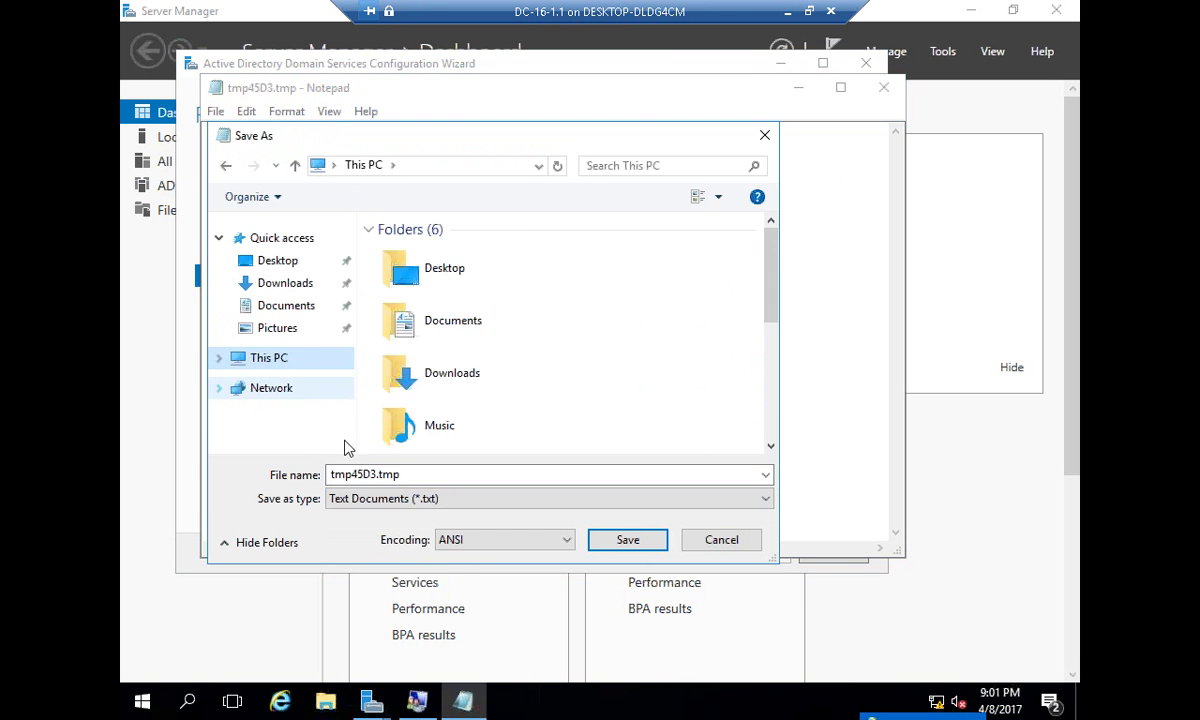
pyautogui.click(219, 358)
pyautogui.click(288, 432)
# - Save the script as DC.ps1 with the text document type, then close Notepad
pyautogui.click(458, 497)
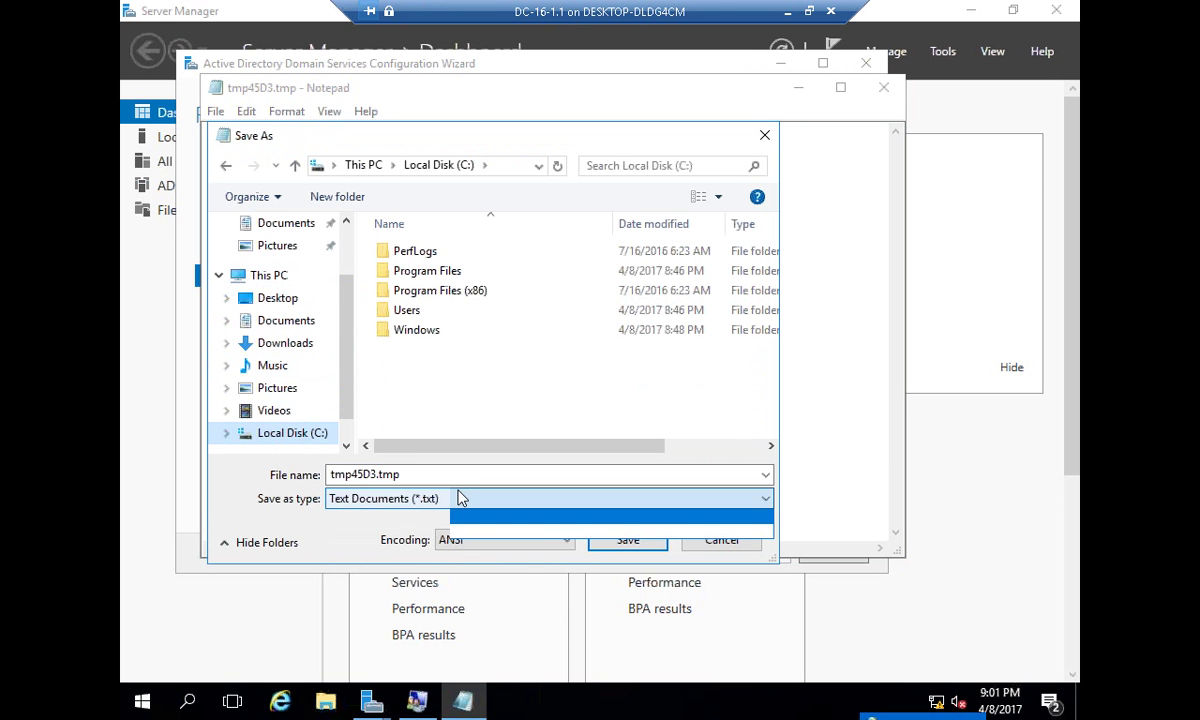
pyautogui.click(471, 478)
pyautogui.doubleClick(473, 474)
pyautogui.write('"')
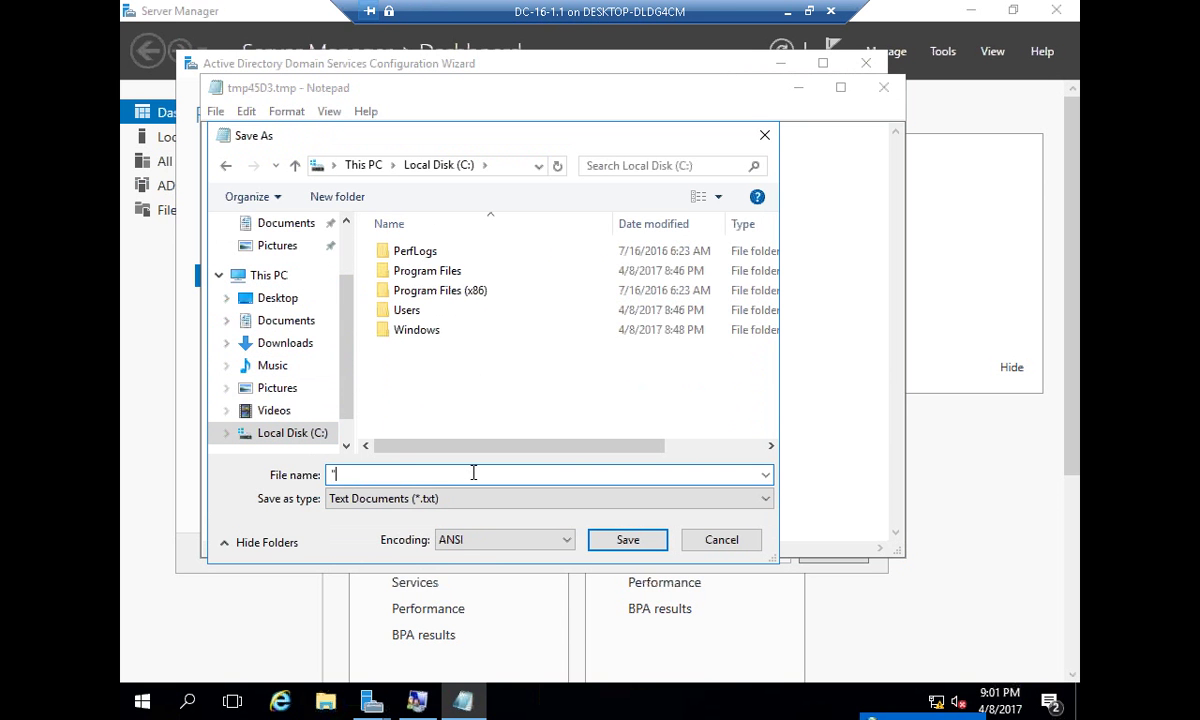
pyautogui.write('DC.ps1')
pyautogui.click(630, 542)
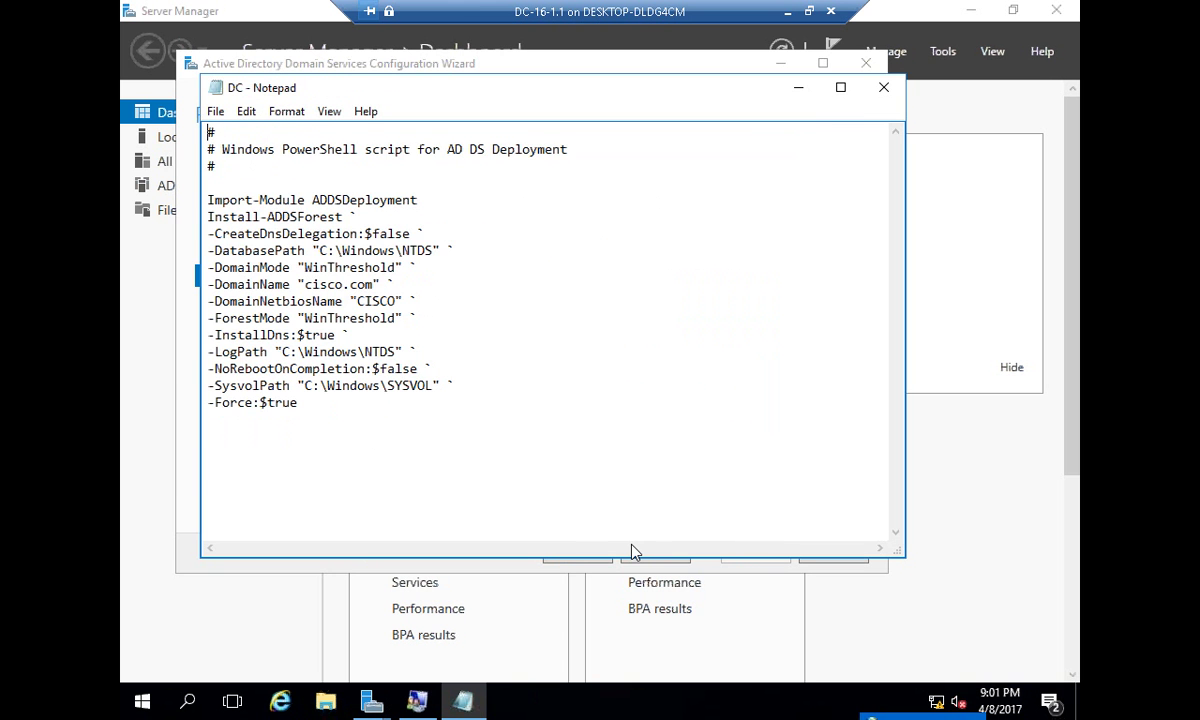
pyautogui.click(884, 87)
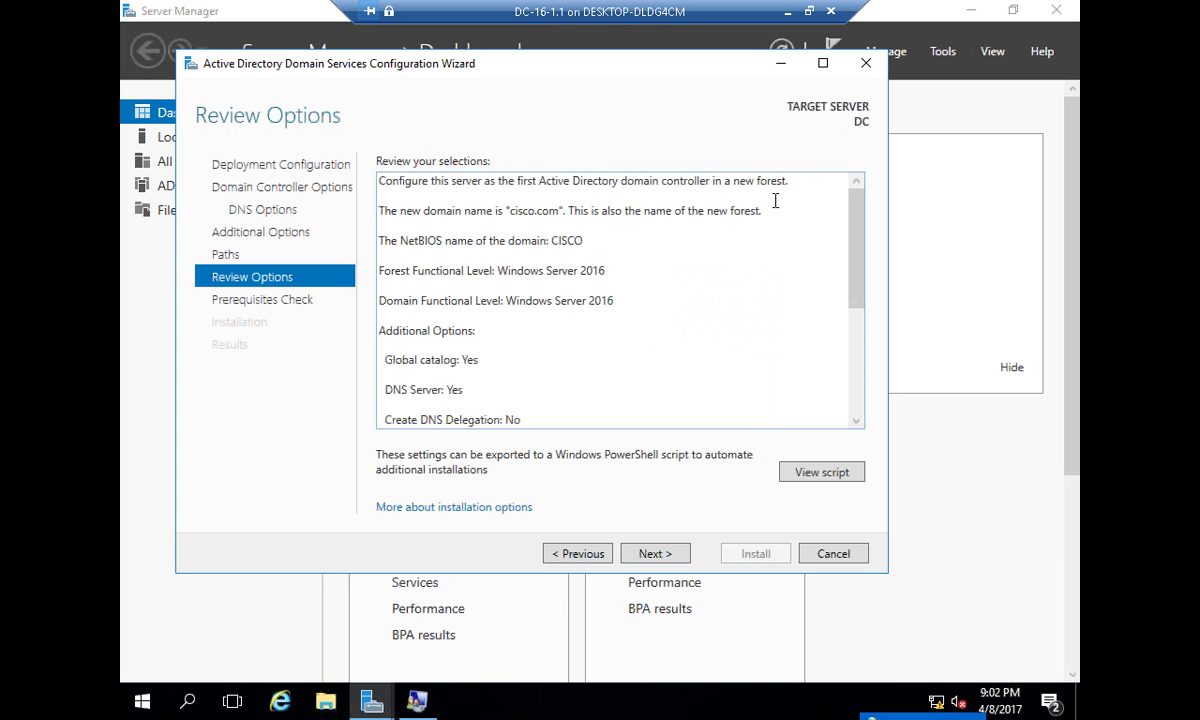
# - Reopen the deployment script, select it from -DomainName to the end, then close it
pyautogui.click(850, 472)
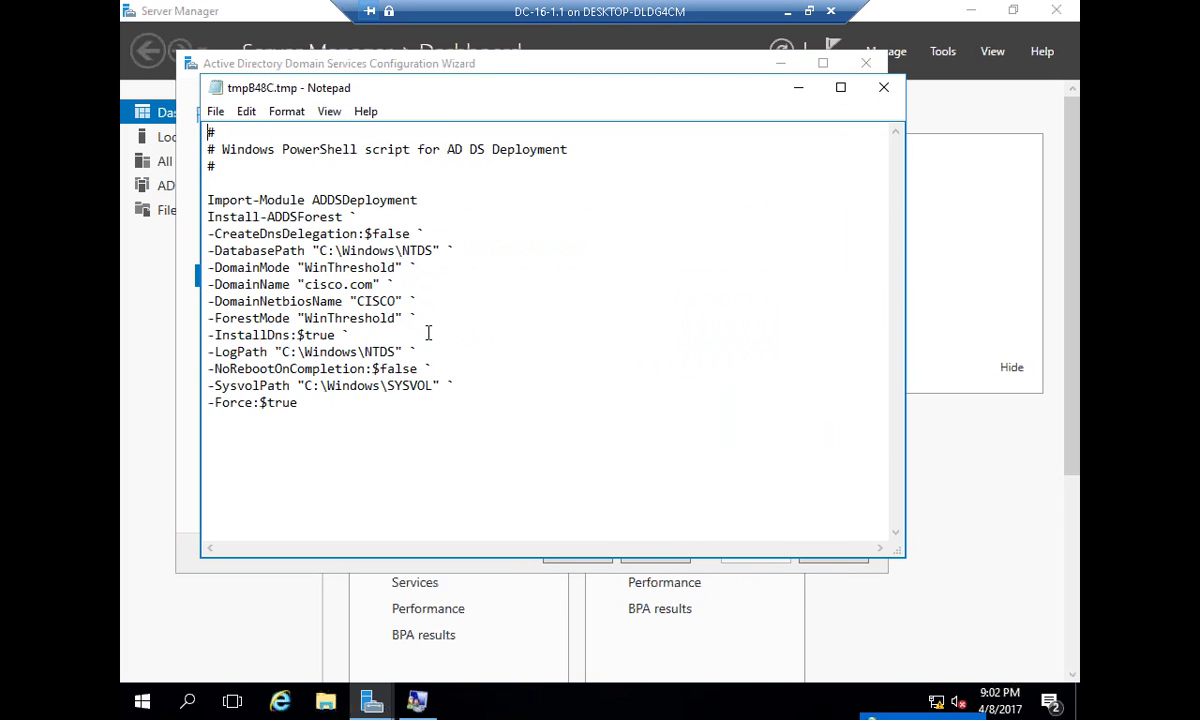
pyautogui.moveTo(402, 405); pyautogui.dragTo(285, 283)
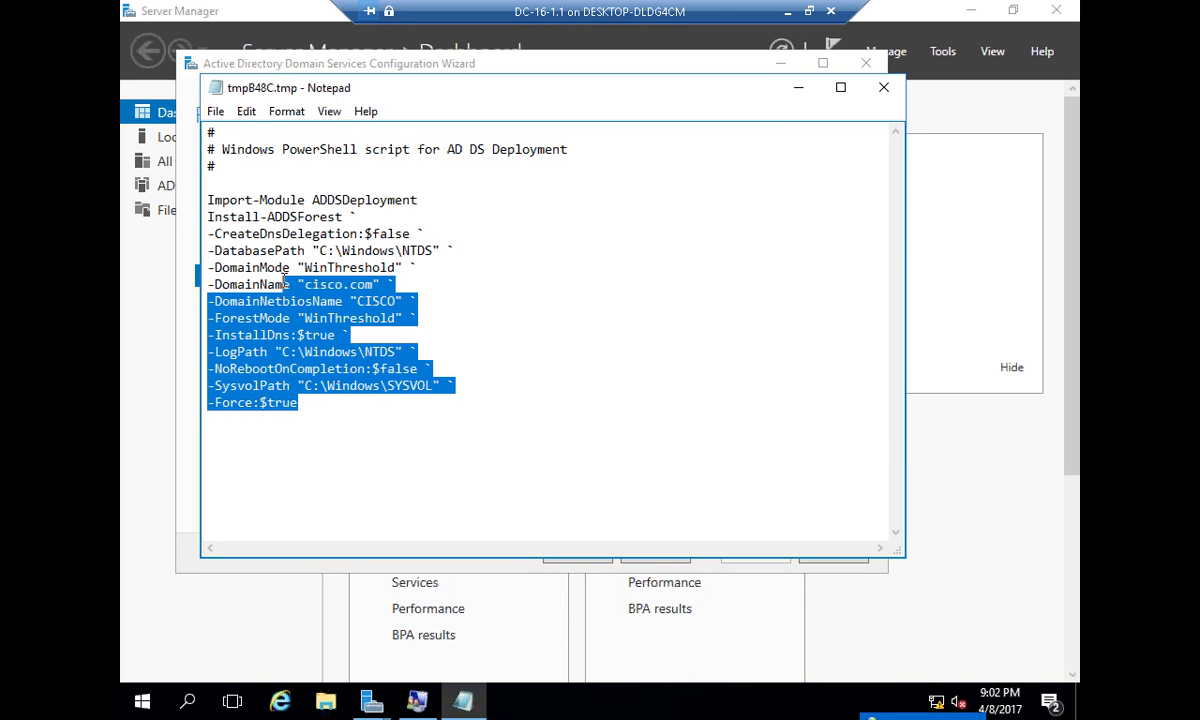
pyautogui.click(884, 87)
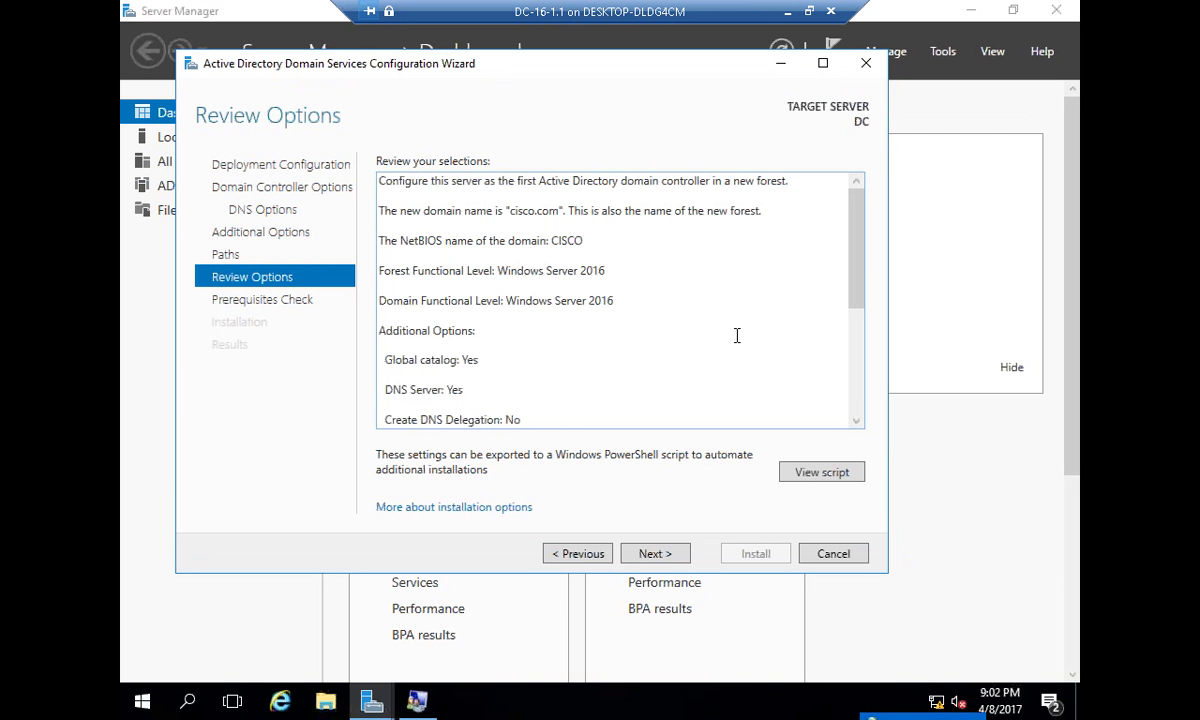
# - Run the prerequisites check, read the cryptography and DNS delegation warnings, and start the installation
pyautogui.click(645, 556)
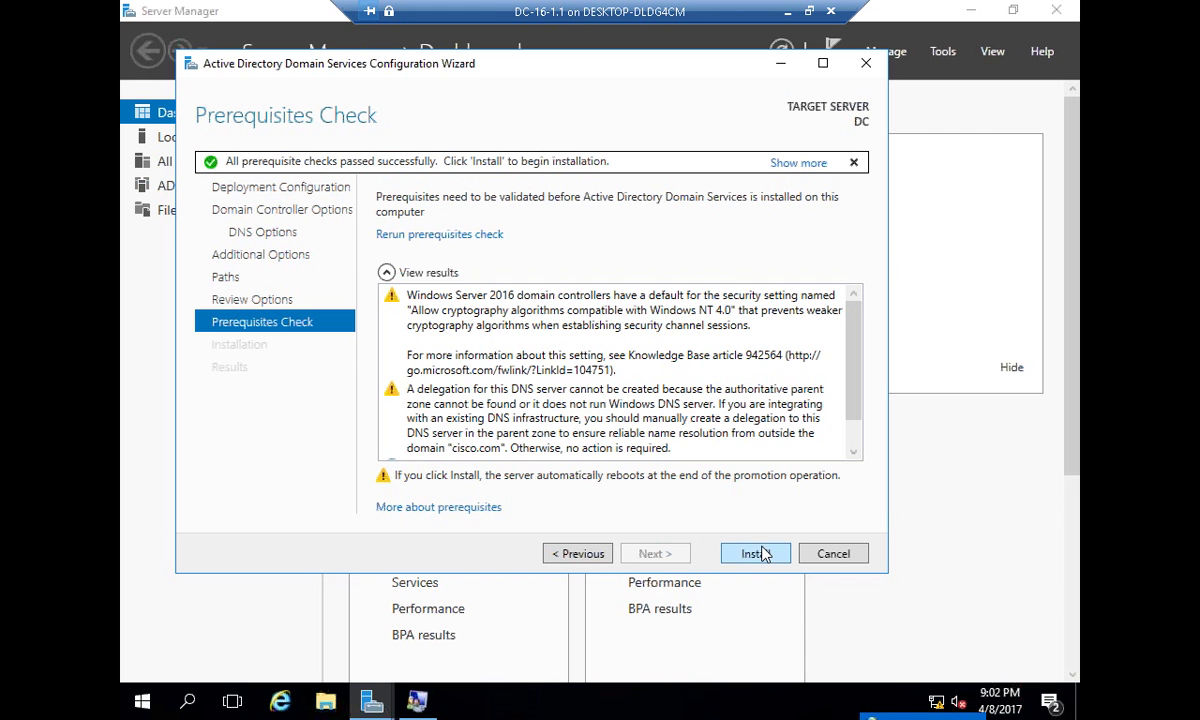
pyautogui.click(403, 372)
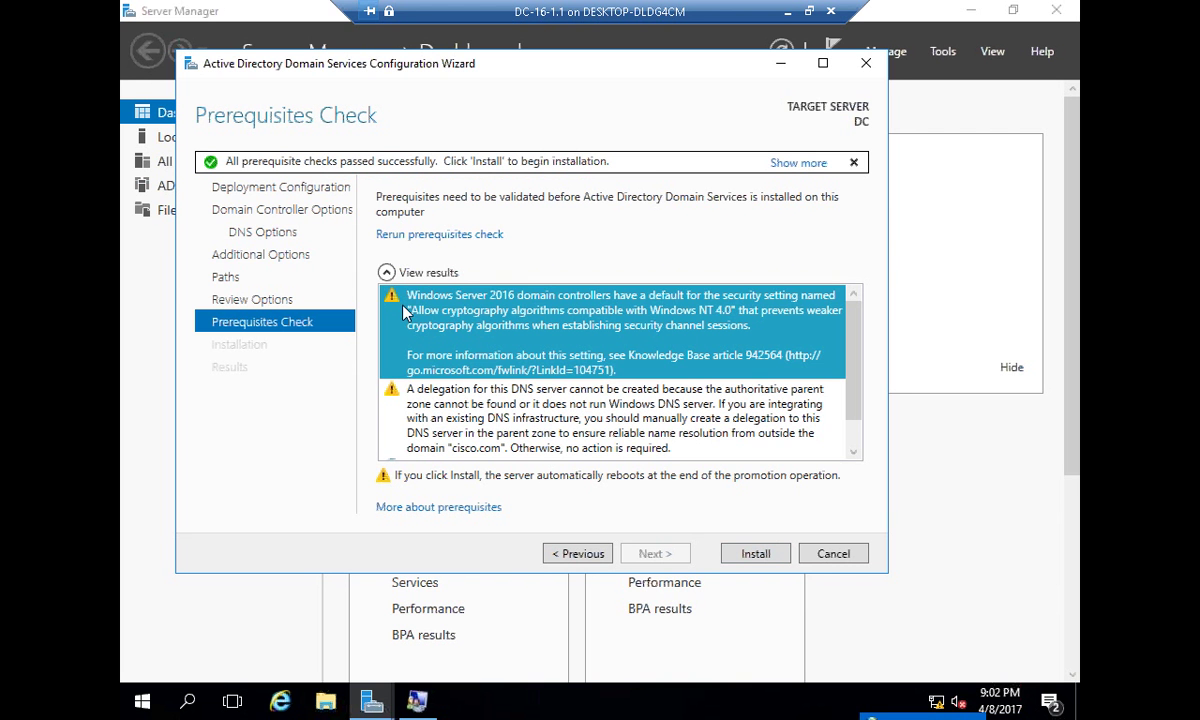
pyautogui.click(496, 435)
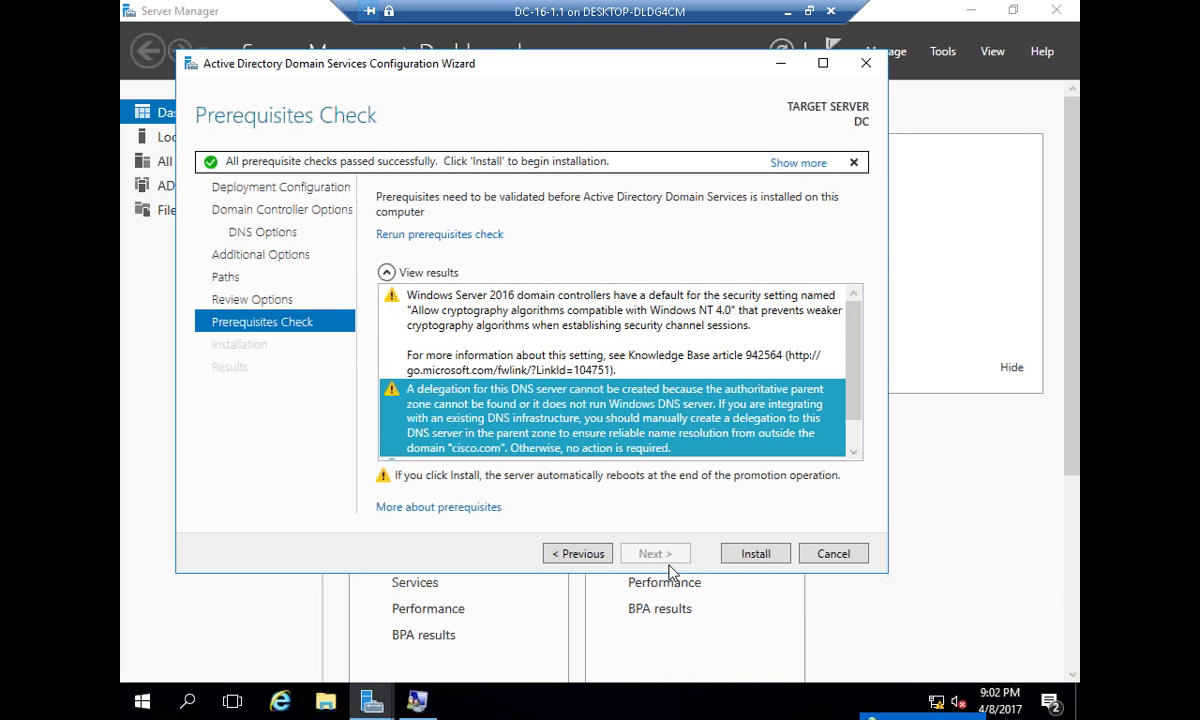
pyautogui.click(757, 555)
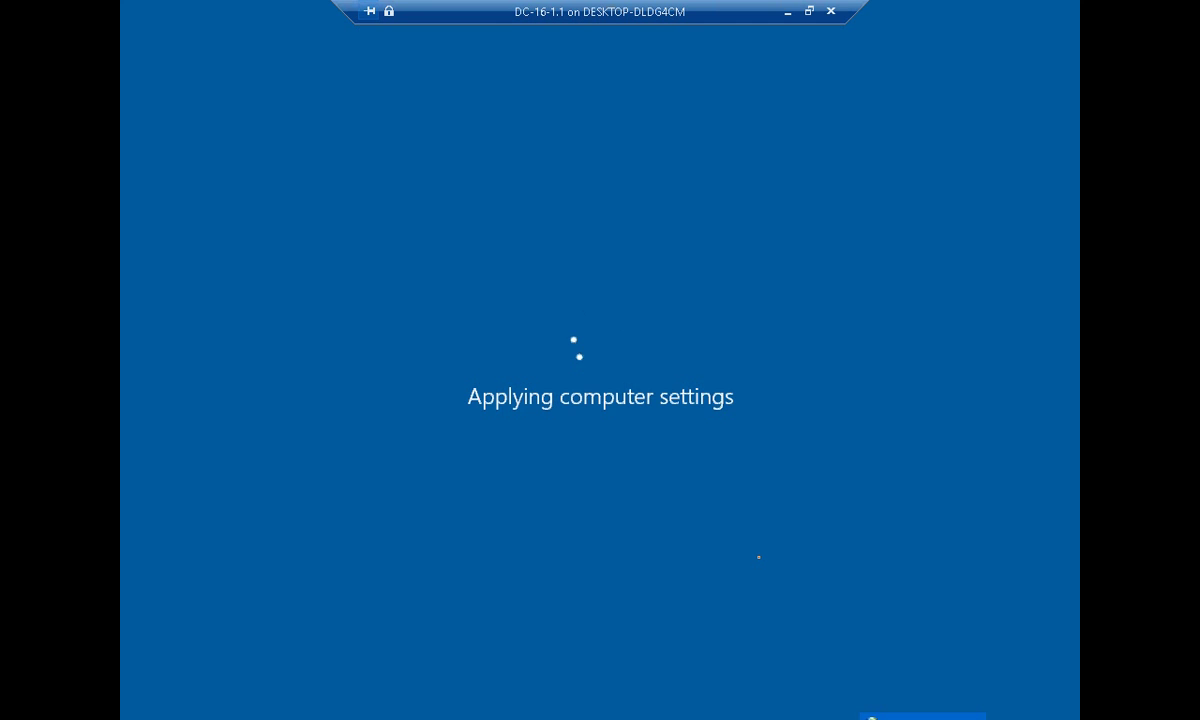
# - Minimize the VM console and apply the ADDS checkpoint to Answer-File-GUI
pyautogui.click(787, 11)
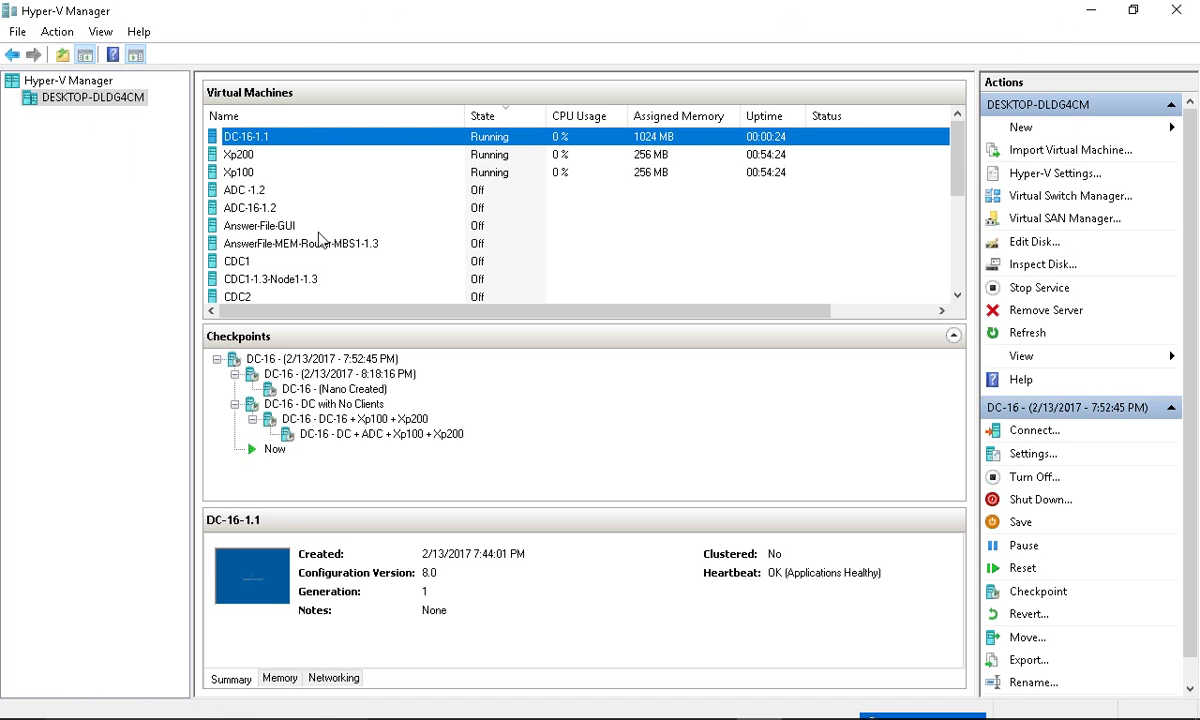
pyautogui.click(313, 227)
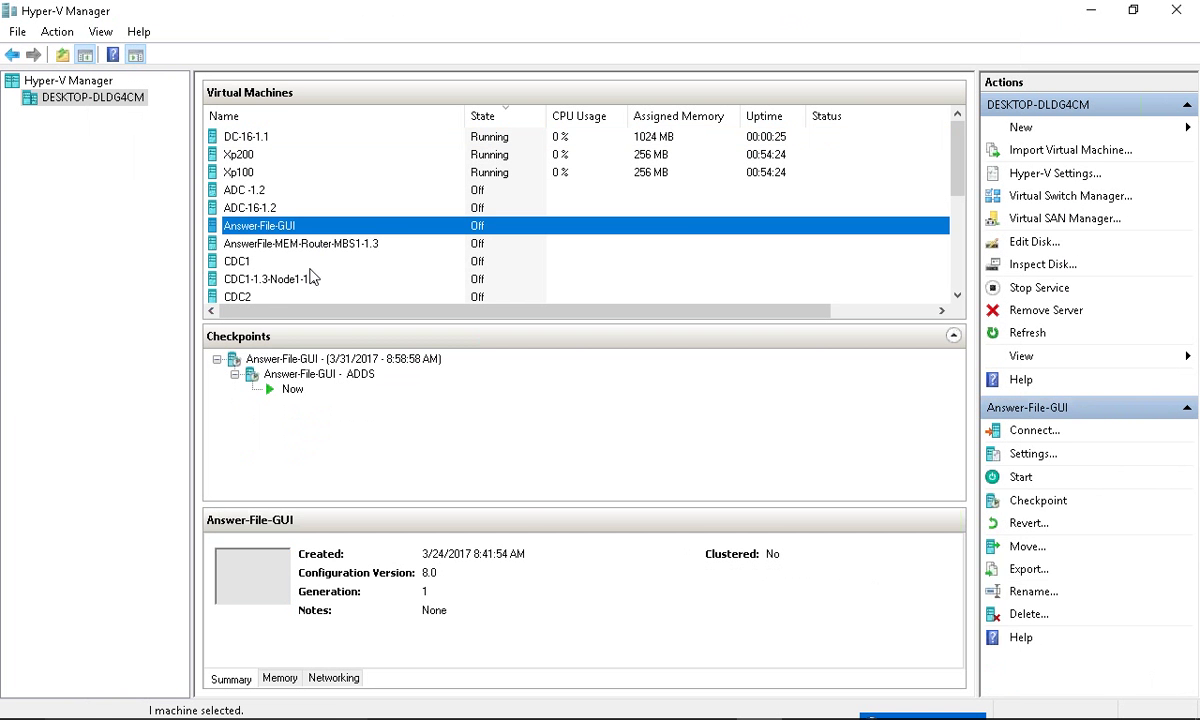
pyautogui.rightClick(298, 373)
pyautogui.click(380, 406)
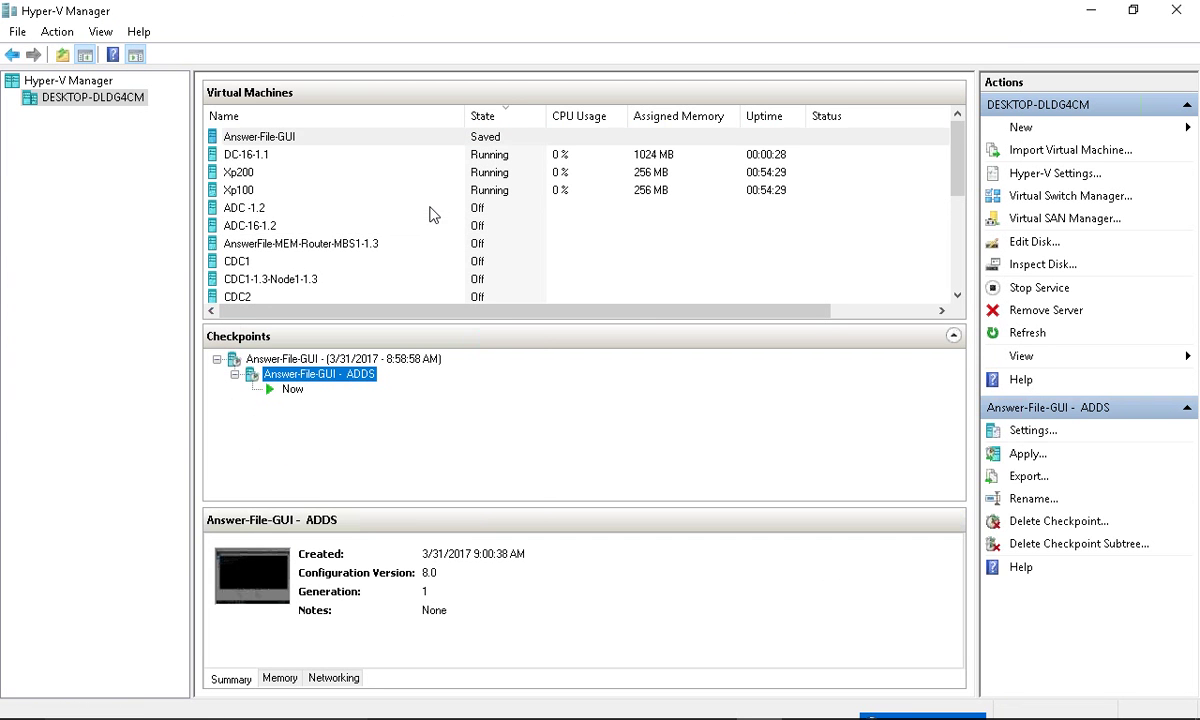
# - Start Answer-File-GUI and open a console connection to it
pyautogui.rightClick(460, 133)
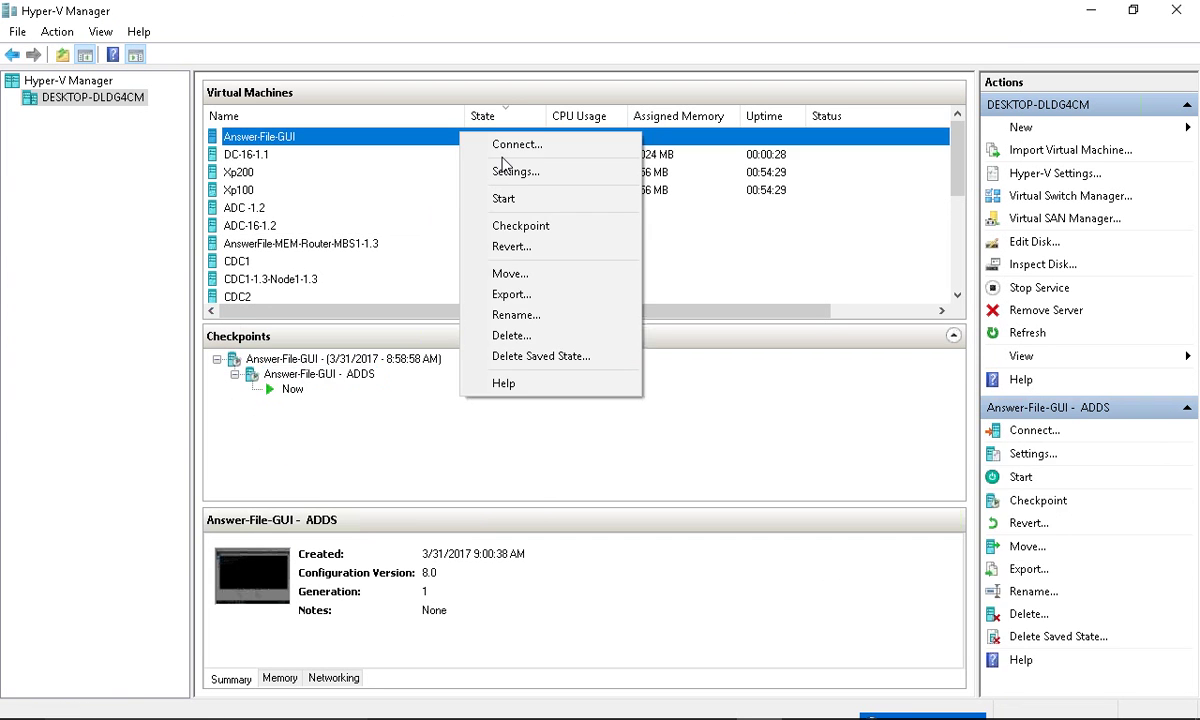
pyautogui.click(510, 199)
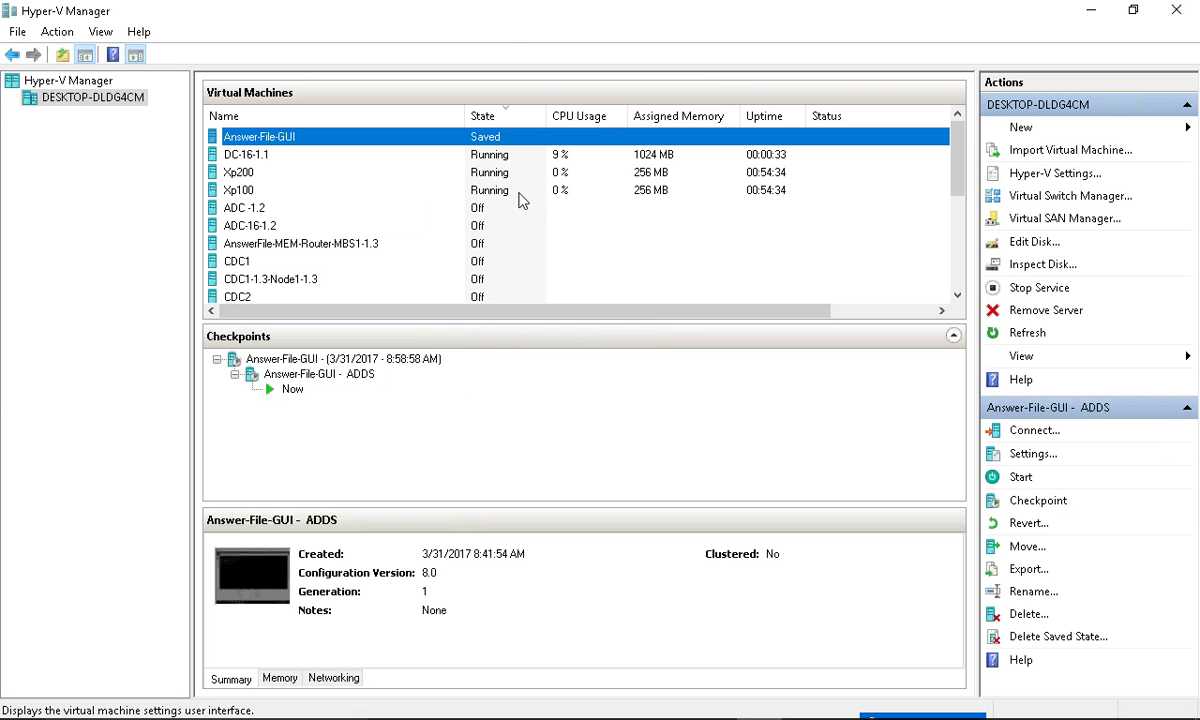
pyautogui.rightClick(521, 138)
pyautogui.click(540, 148)
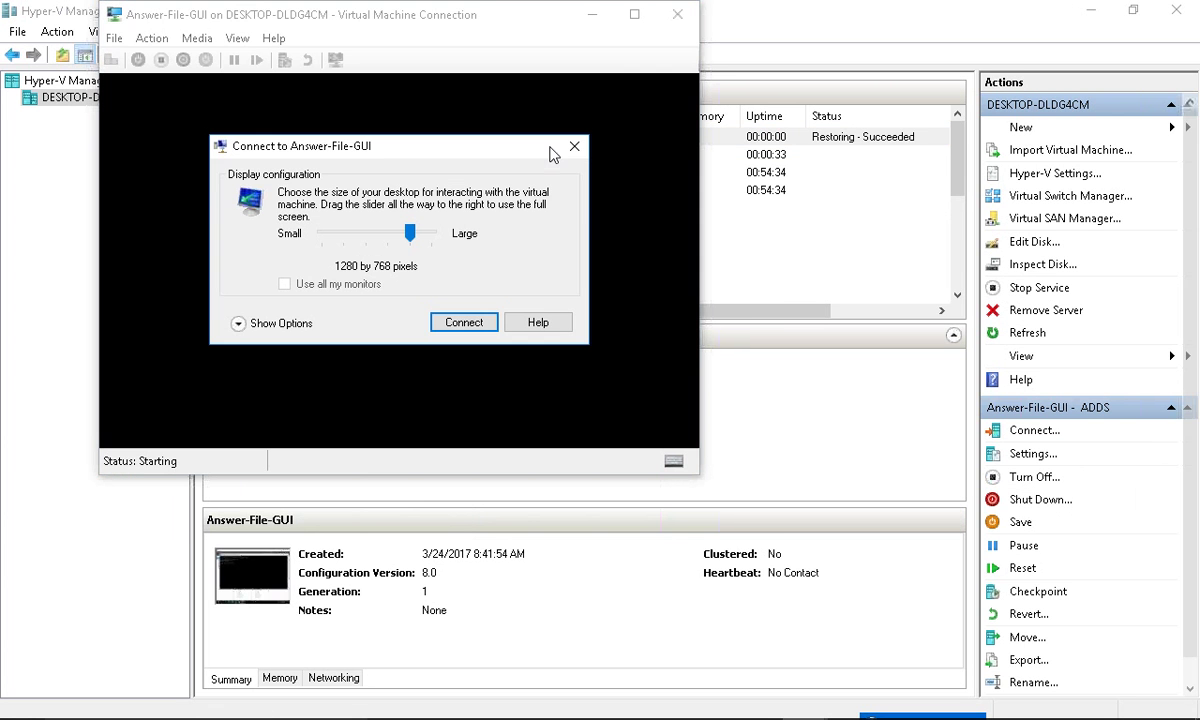
# - Connect to Answer-File-GUI and switch its console to full screen mode
pyautogui.press('Return')
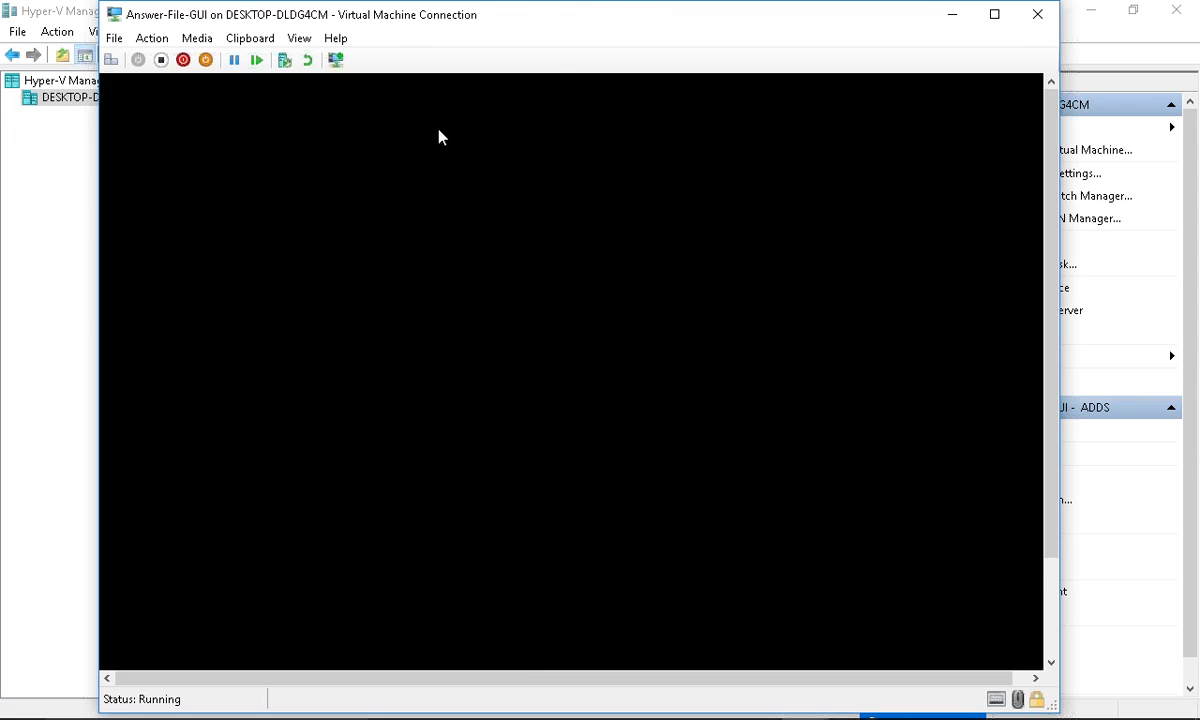
pyautogui.click(296, 44)
pyautogui.click(330, 62)
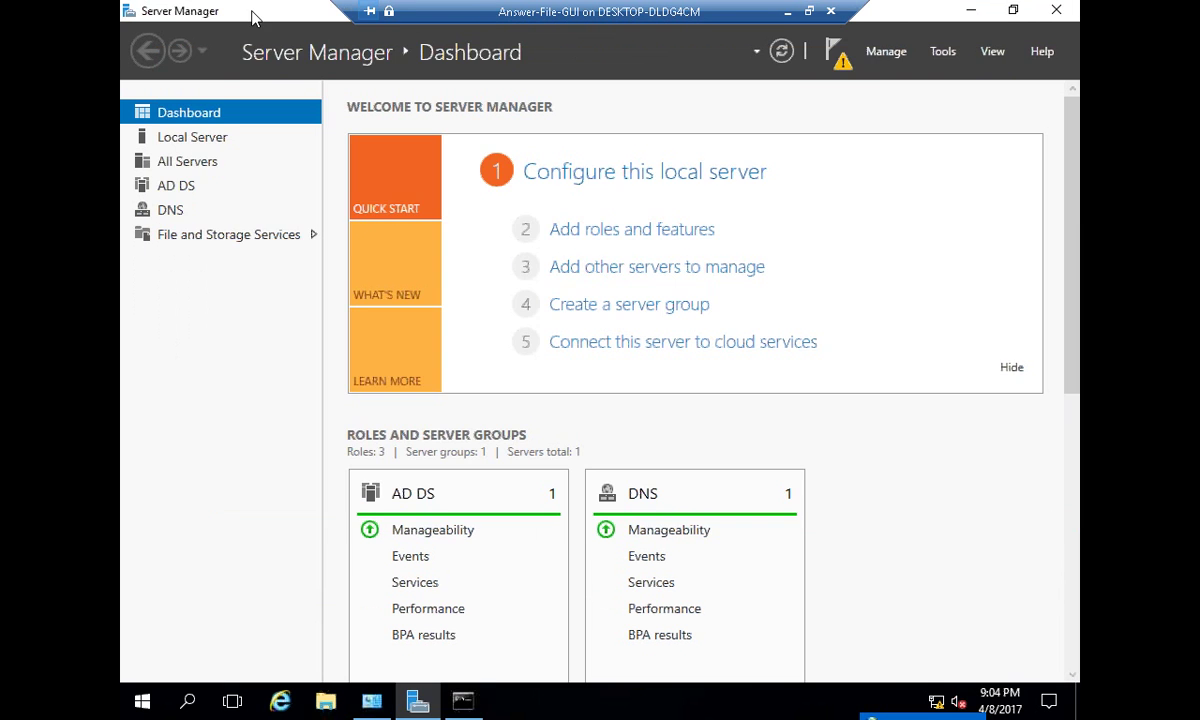
# - View Local Server details and the pending promotion notification, then minimize the console
pyautogui.click(212, 143)
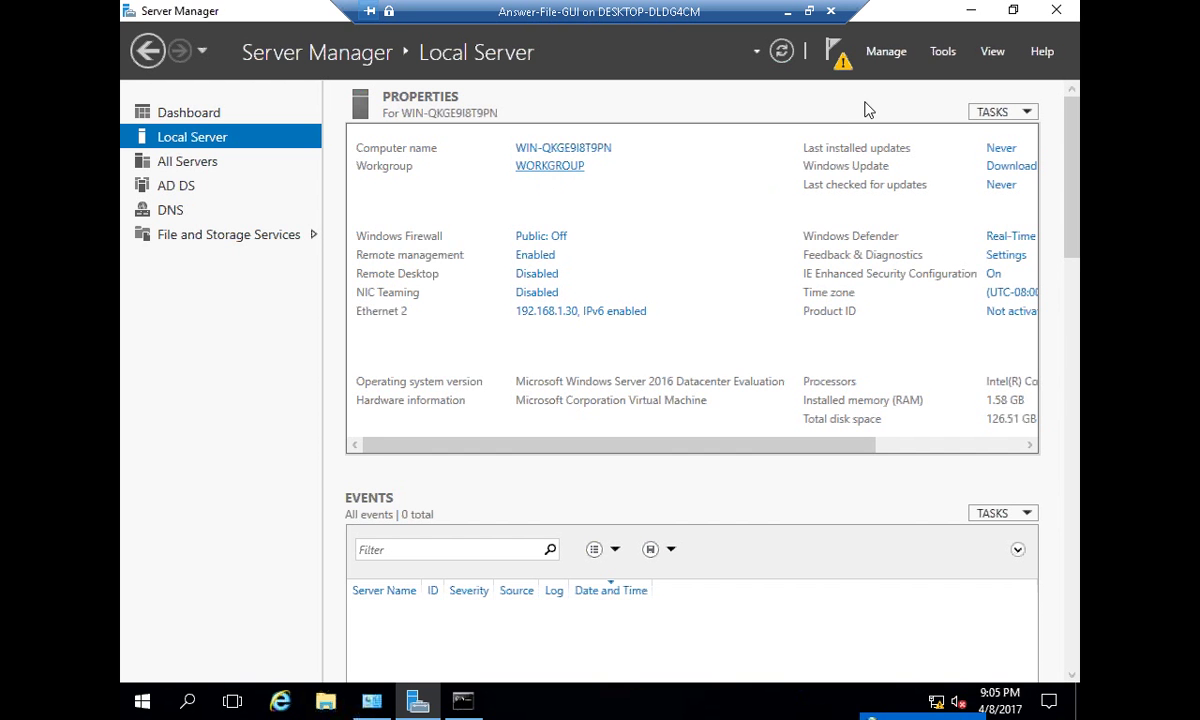
pyautogui.click(835, 52)
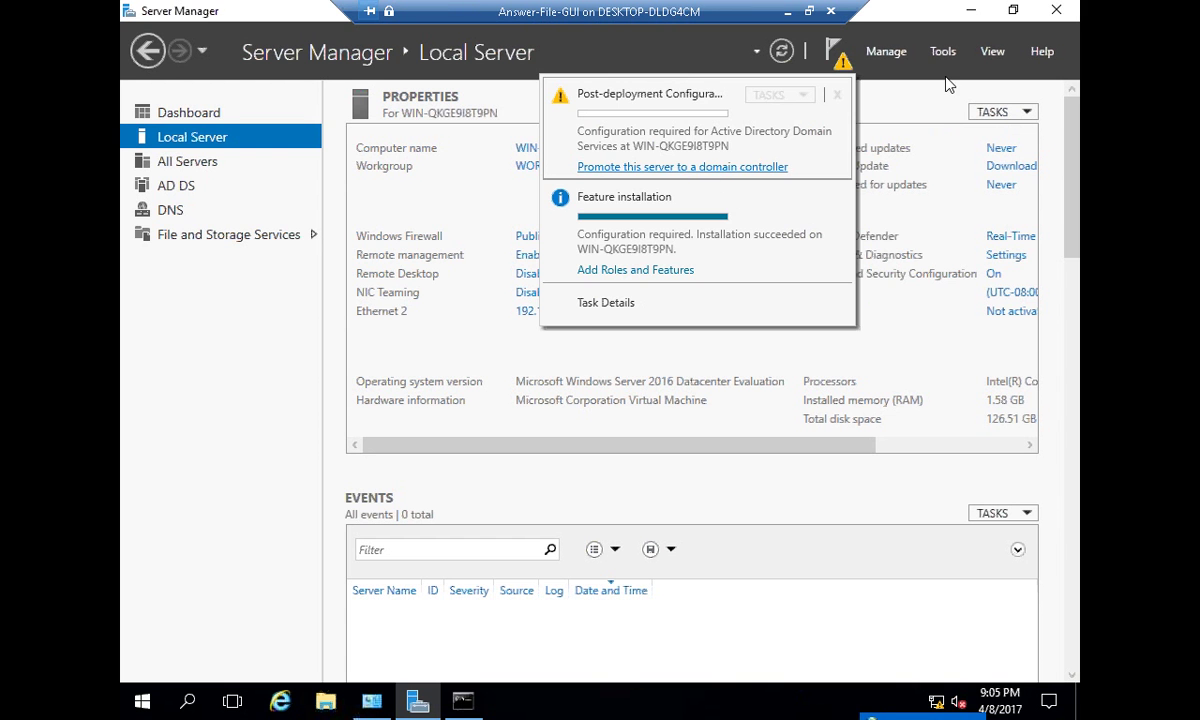
pyautogui.click(842, 62)
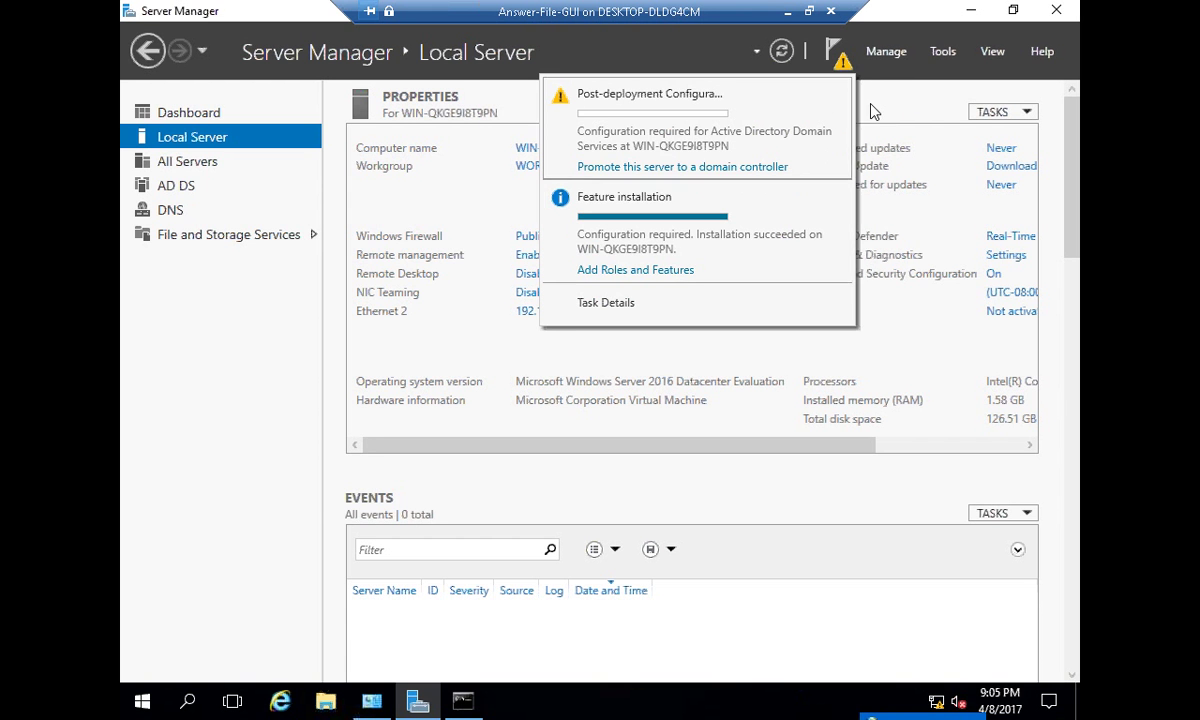
pyautogui.click(750, 170)
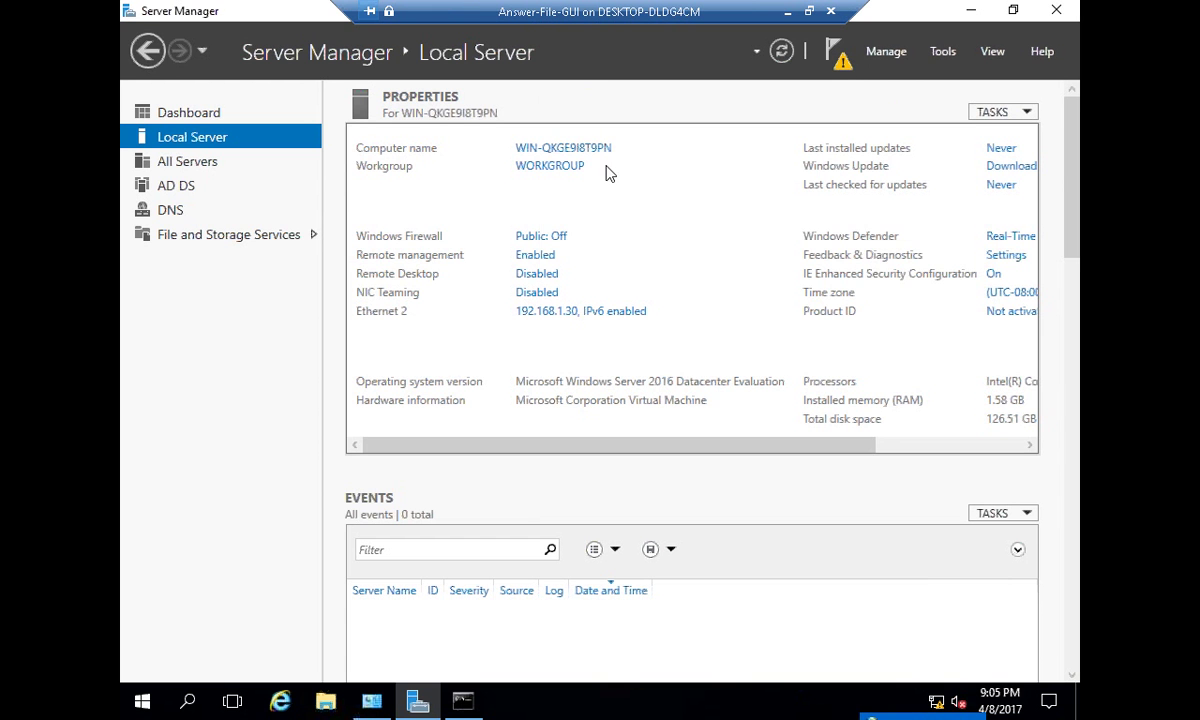
pyautogui.click(788, 11)
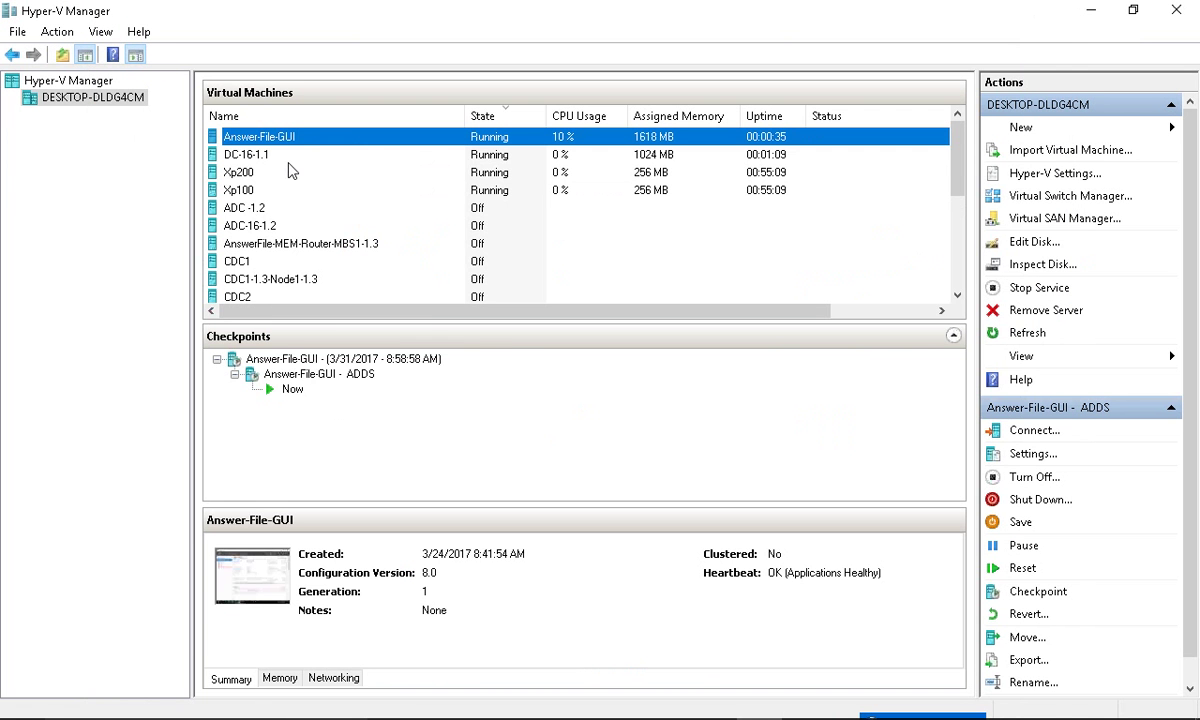
# - Connect to DC-16-1.1 and show its console in Full Screen Mode
pyautogui.rightClick(316, 156)
pyautogui.click(340, 172)
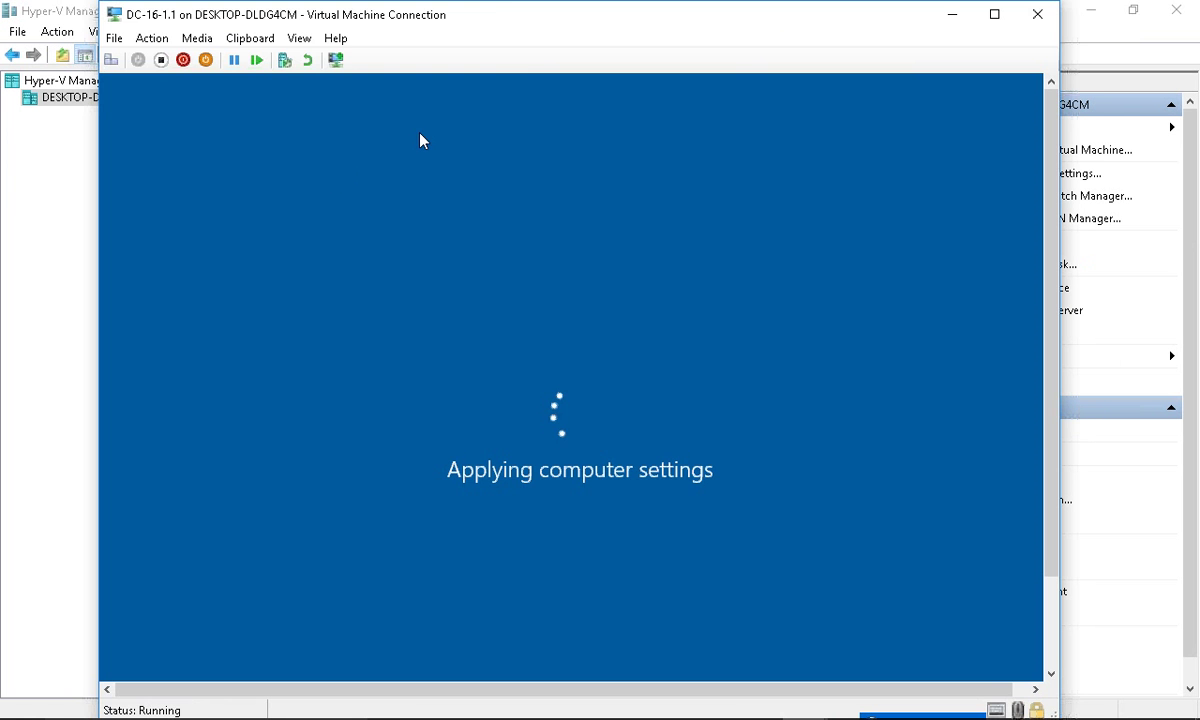
pyautogui.click(299, 38)
pyautogui.click(332, 60)
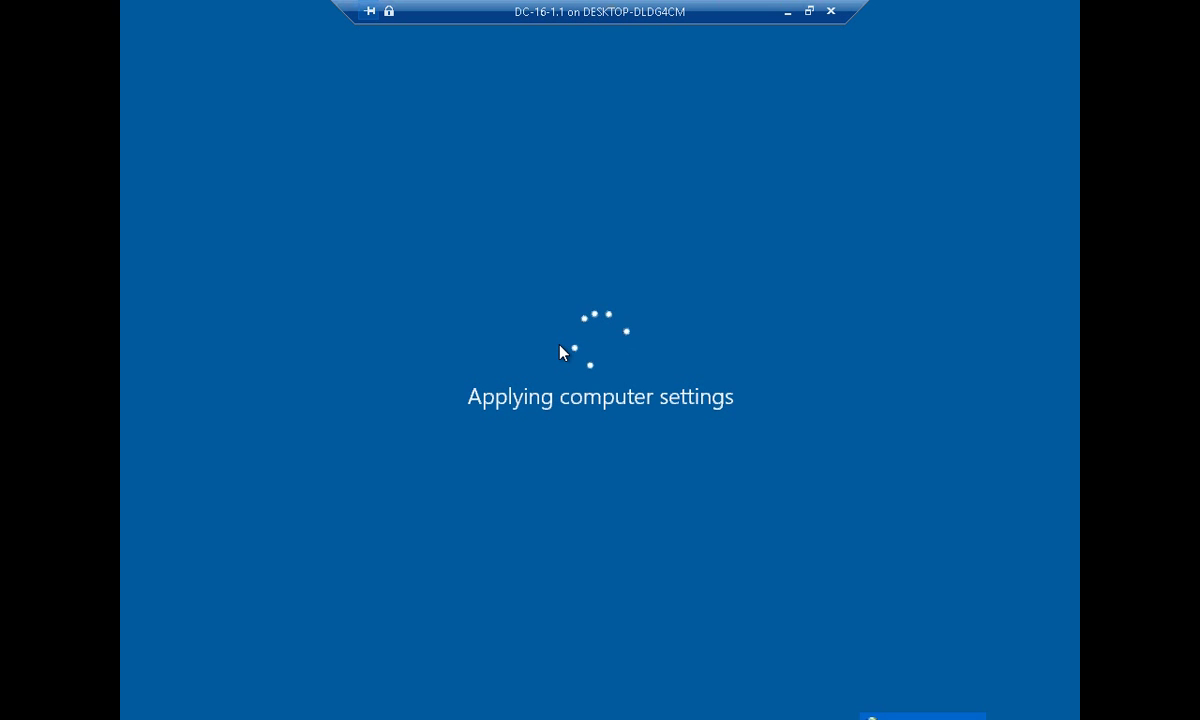
pyautogui.click(788, 12)
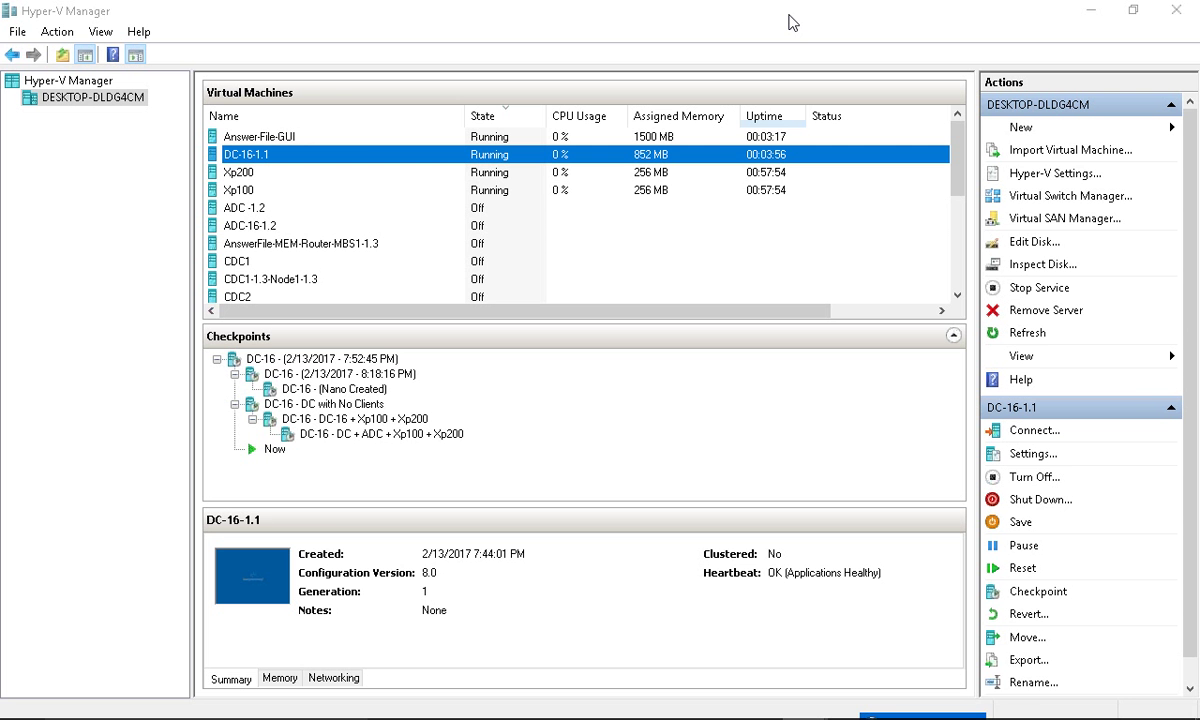
pyautogui.hotkey('alt', 'Tab')
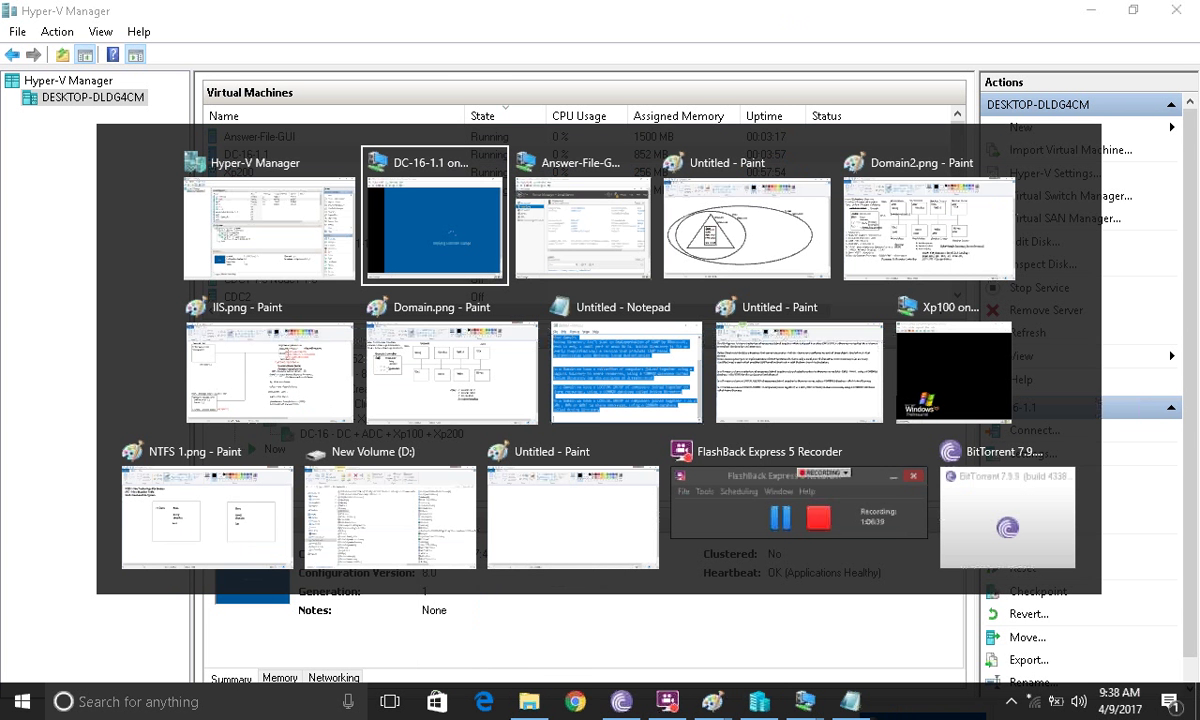
pyautogui.hotkey('alt', 'Tab')
pyautogui.hotkey('alt', 'Tab')
pyautogui.hotkey('alt', 'Tab')
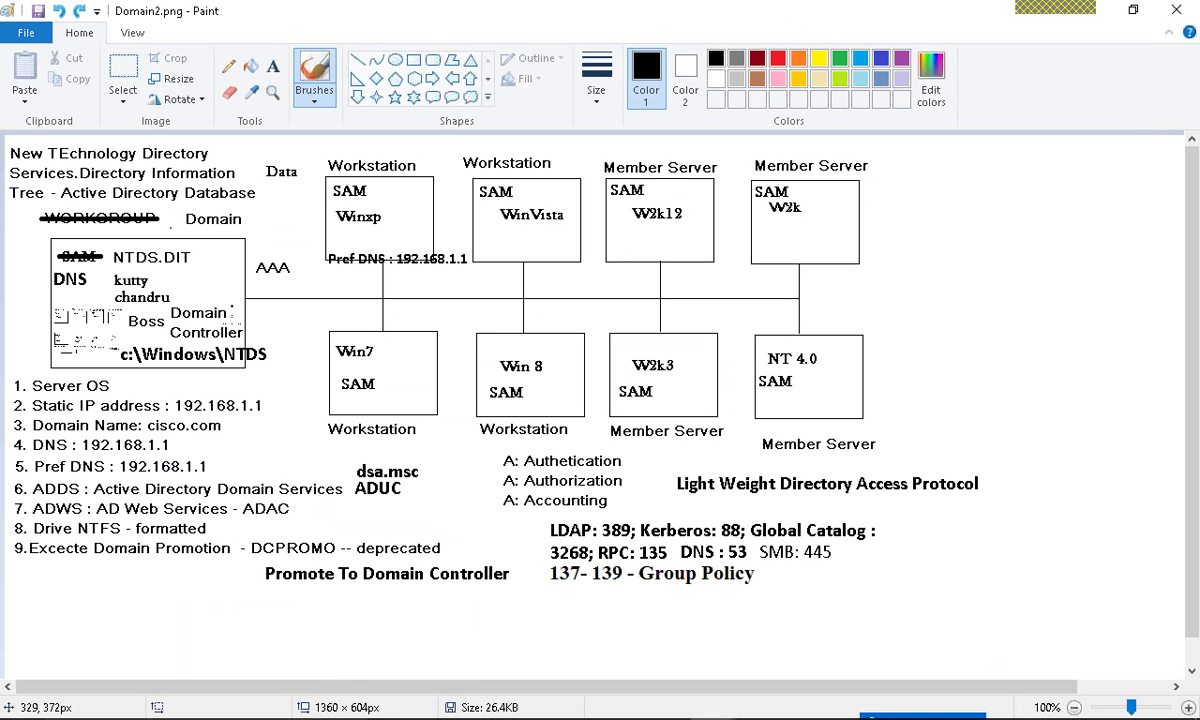
pyautogui.moveTo(385, 158)
pyautogui.mouseDown()
pyautogui.moveTo(305, 174)
pyautogui.moveTo(390, 180)
pyautogui.moveTo(378, 157)
pyautogui.mouseUp()
pyautogui.hotkey('ctrl', 'z')
pyautogui.moveTo(562, 203)
pyautogui.mouseDown()
pyautogui.moveTo(492, 214)
pyautogui.moveTo(502, 226)
pyautogui.mouseUp()
pyautogui.hotkey('ctrl', 'z')
pyautogui.moveTo(330, 350)
pyautogui.mouseDown()
pyautogui.moveTo(400, 331)
pyautogui.moveTo(335, 352)
pyautogui.mouseUp()
pyautogui.hotkey('ctrl', 'z')
pyautogui.moveTo(484, 368)
pyautogui.mouseDown()
pyautogui.moveTo(508, 341)
pyautogui.moveTo(488, 372)
pyautogui.mouseUp()
pyautogui.hotkey('ctrl', 'z')
pyautogui.moveTo(620, 214); pyautogui.dragTo(630, 205)
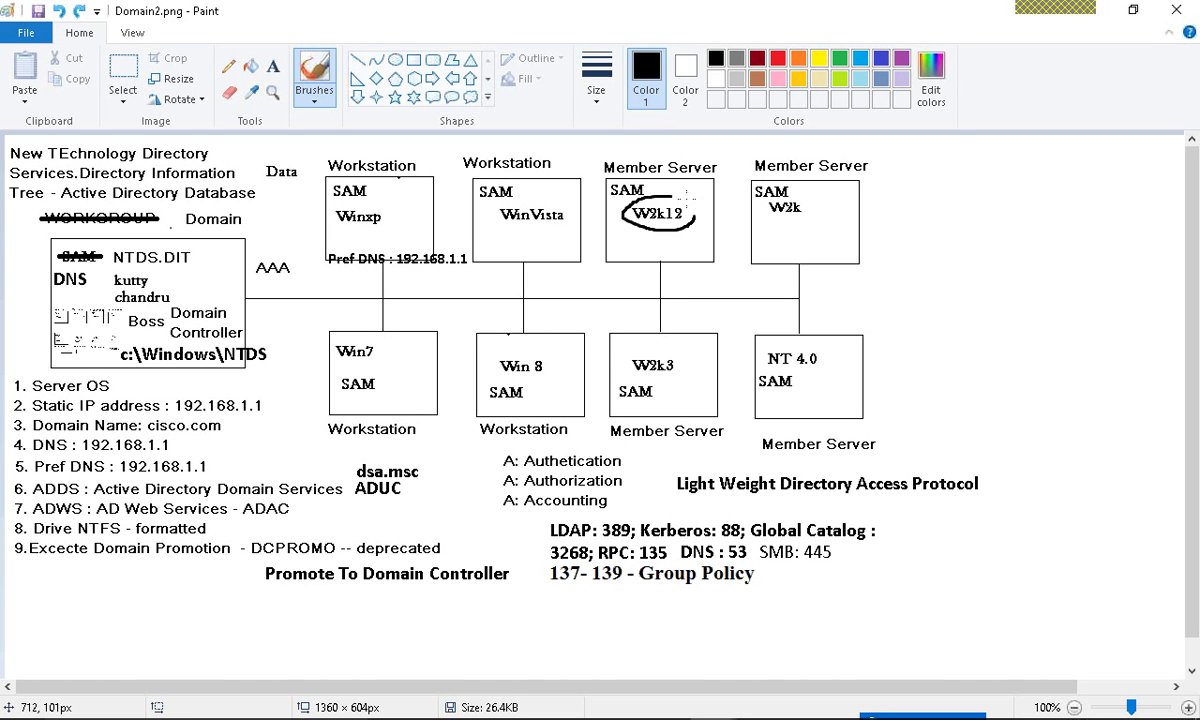
pyautogui.moveTo(632, 353)
pyautogui.mouseDown()
pyautogui.moveTo(684, 345)
pyautogui.moveTo(634, 366)
pyautogui.mouseUp()
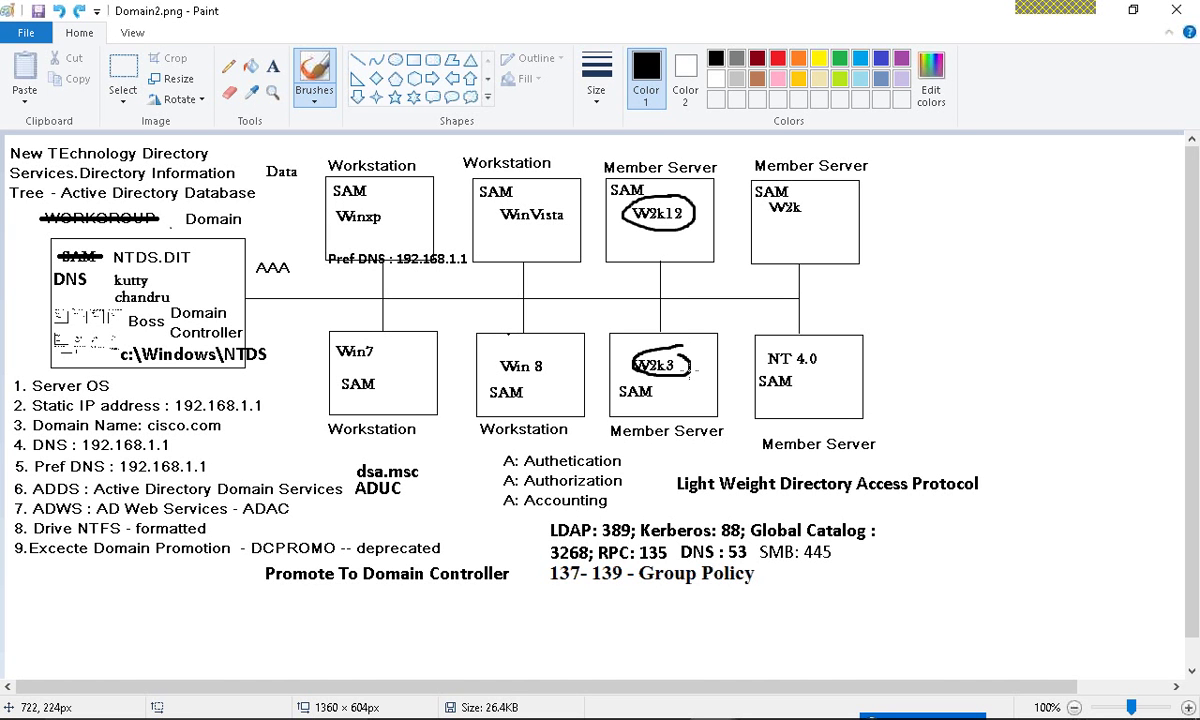
pyautogui.moveTo(762, 362)
pyautogui.mouseDown()
pyautogui.moveTo(805, 368)
pyautogui.moveTo(766, 364)
pyautogui.mouseUp()
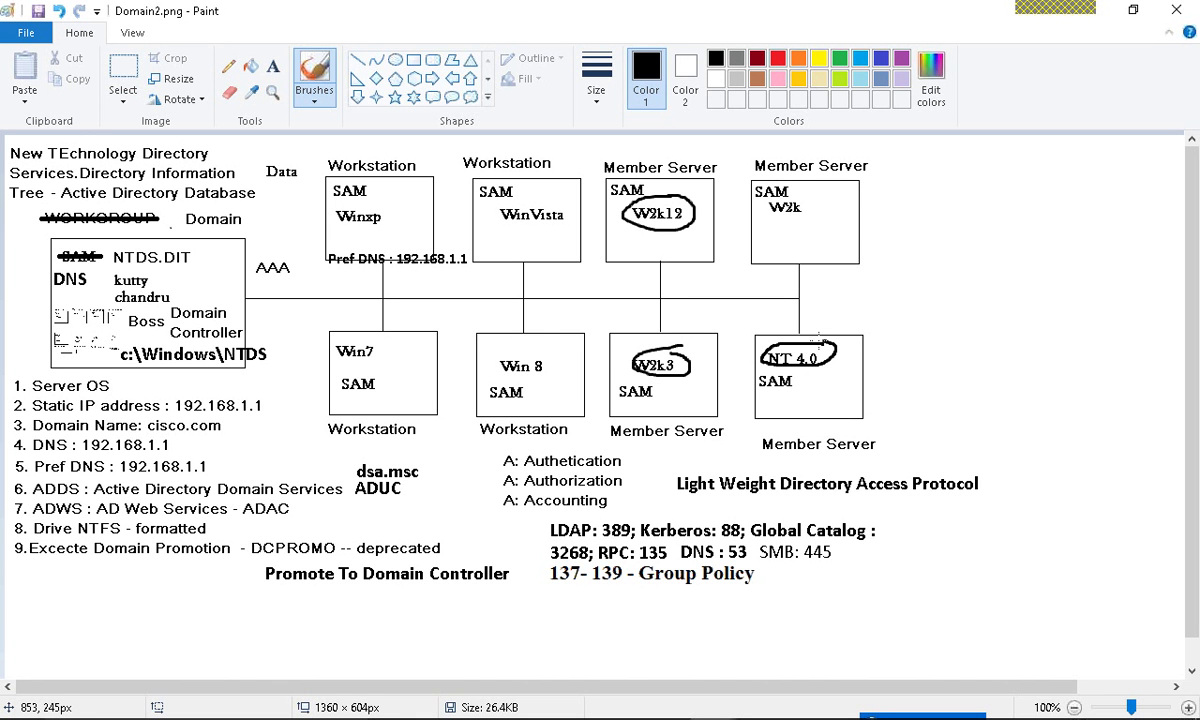
pyautogui.moveTo(800, 200)
pyautogui.mouseDown()
pyautogui.moveTo(783, 230)
pyautogui.moveTo(770, 196)
pyautogui.mouseUp()
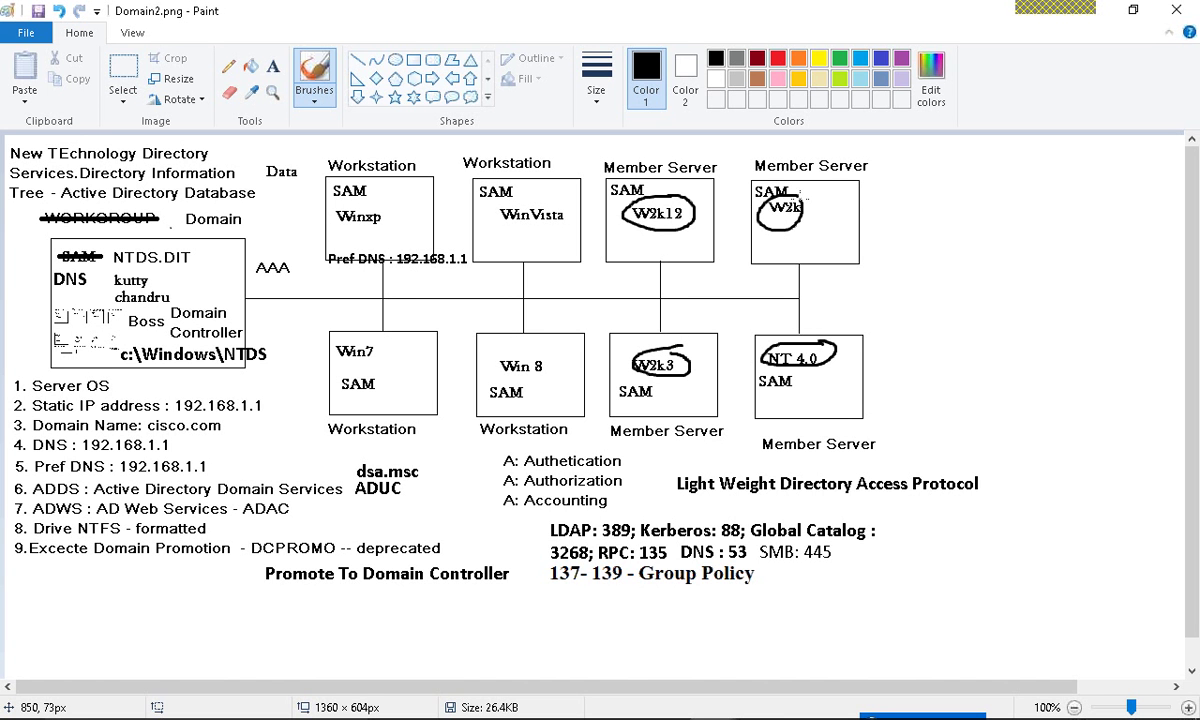
pyautogui.hotkey('ctrl', 'z')
pyautogui.hotkey('ctrl', 'z')
pyautogui.hotkey('ctrl', 'z')
pyautogui.hotkey('ctrl', 'z')
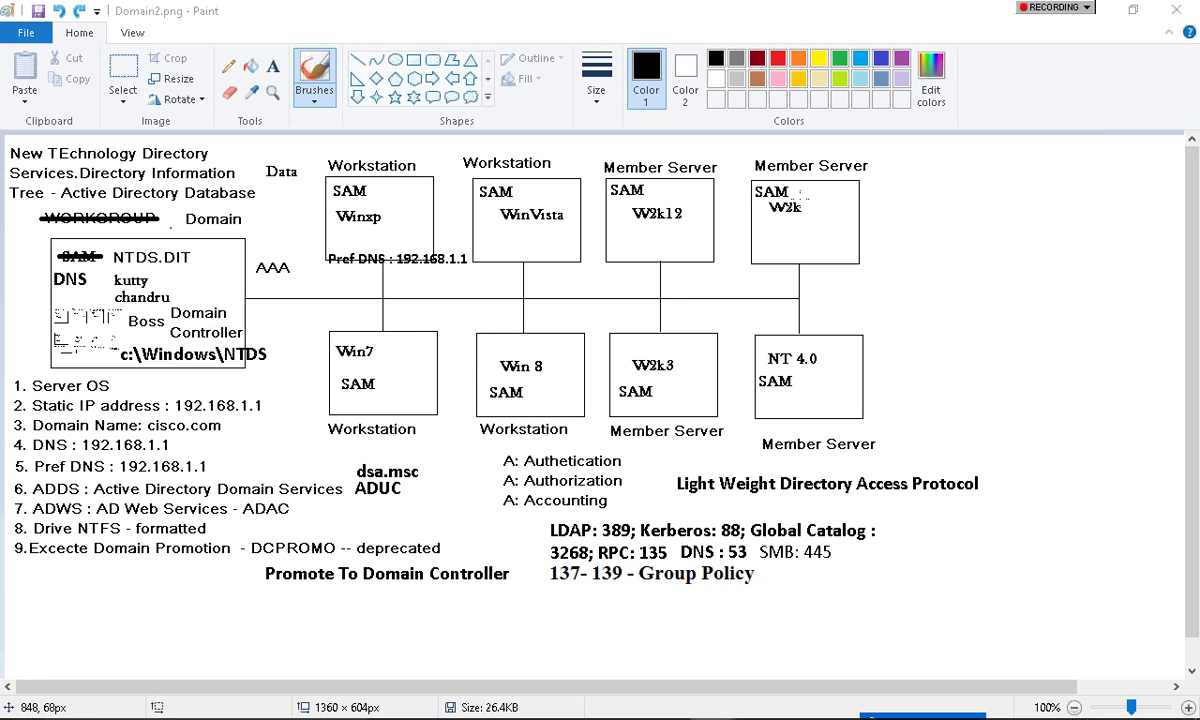
pyautogui.hotkey('alt', 'Tab')
pyautogui.press('Tab')
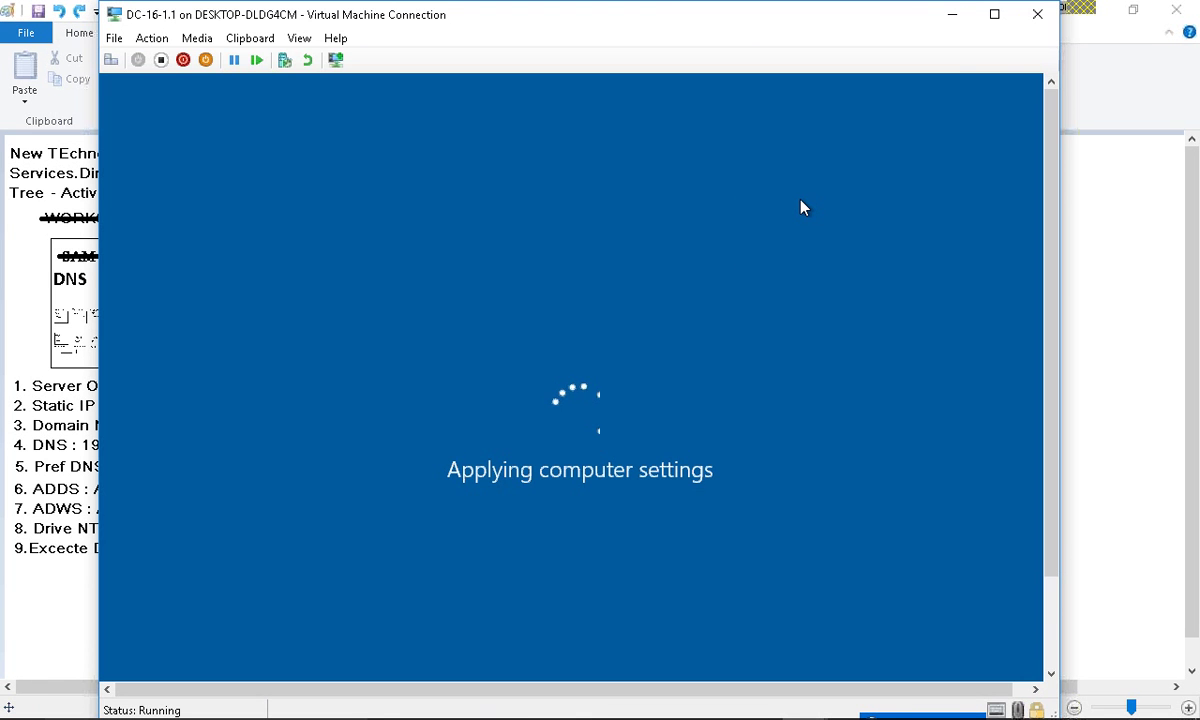
pyautogui.click(86, 238)
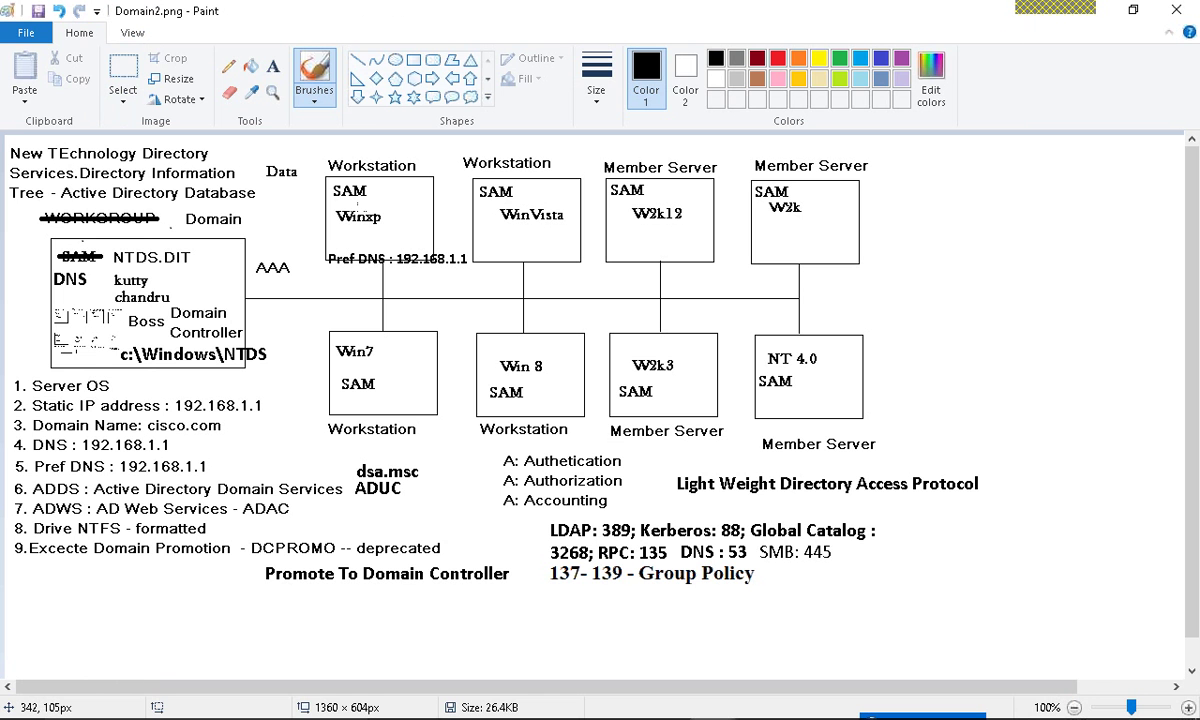
pyautogui.moveTo(390, 168)
pyautogui.mouseDown()
pyautogui.moveTo(305, 185)
pyautogui.moveTo(342, 251)
pyautogui.moveTo(376, 225)
pyautogui.moveTo(376, 205)
pyautogui.mouseUp()
pyautogui.moveTo(325, 248)
pyautogui.mouseDown()
pyautogui.moveTo(252, 264)
pyautogui.moveTo(222, 295)
pyautogui.moveTo(240, 300)
pyautogui.mouseUp()
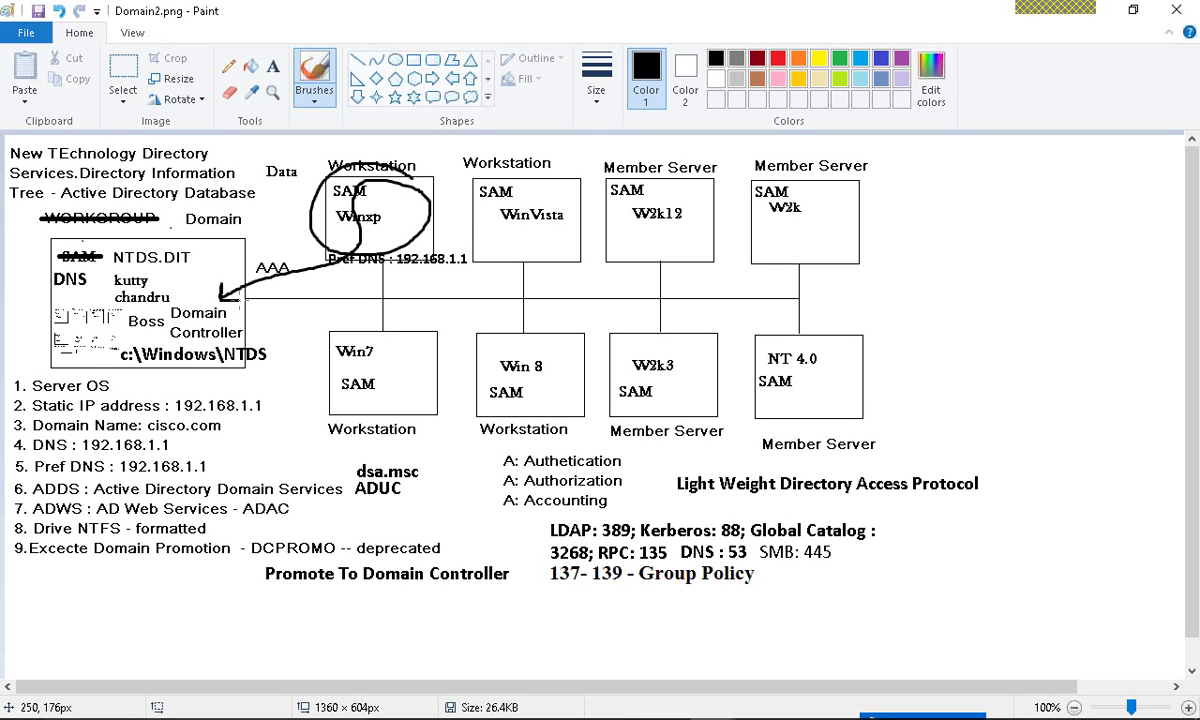
pyautogui.hotkey('ctrl', 'z')
pyautogui.hotkey('ctrl', 'z')
pyautogui.hotkey('ctrl', 'z')
pyautogui.hotkey('ctrl', 'z')
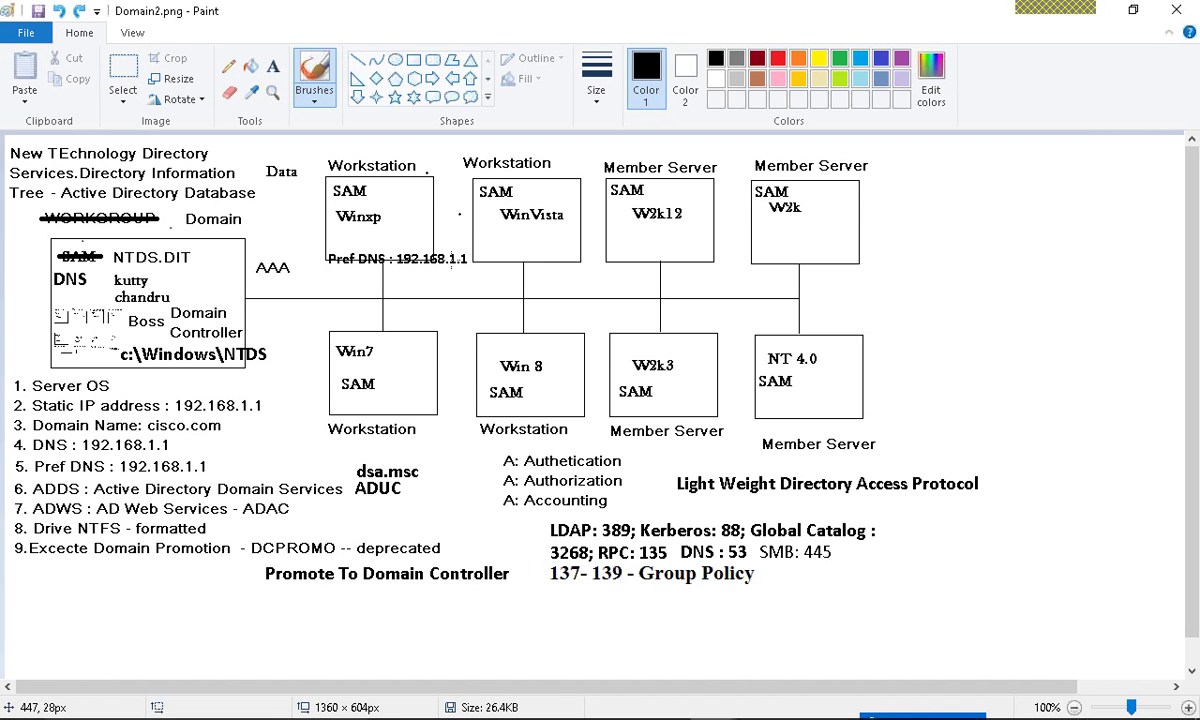
pyautogui.hotkey('alt', 'Tab')
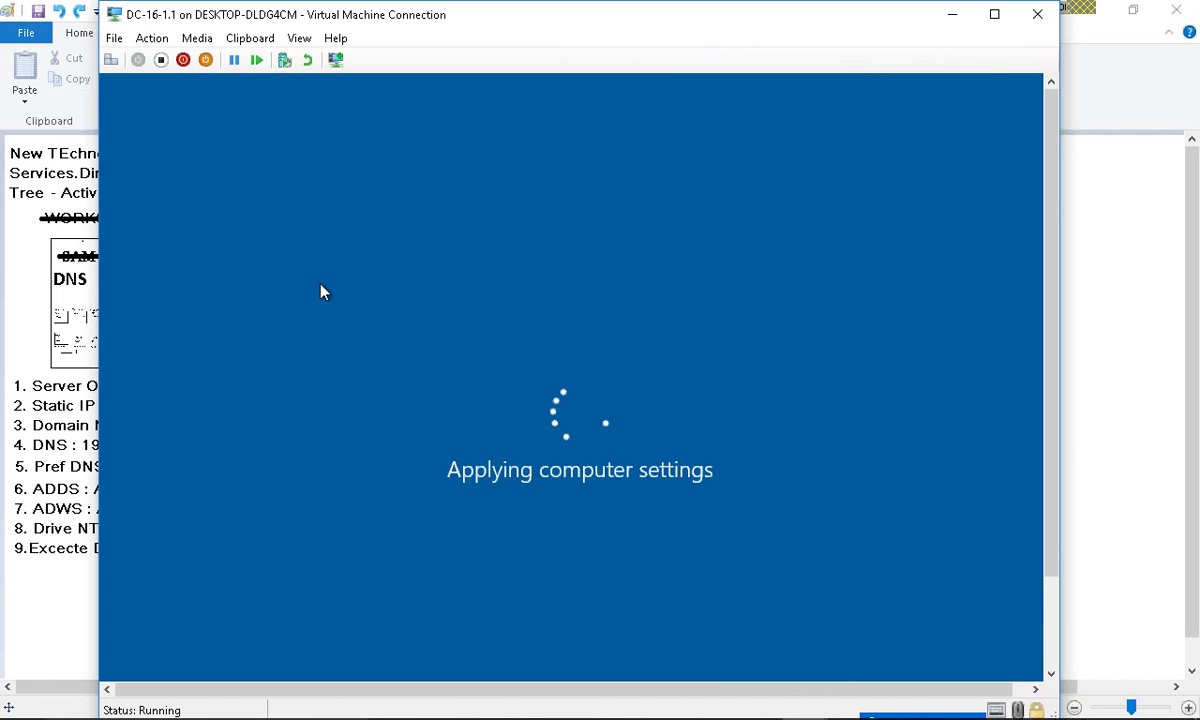
# - In Paint, try and undo ellipses around the Workstation, W2k12 Member Server and Domain Controller labels
pyautogui.hotkey('alt', 'Tab')
pyautogui.moveTo(394, 145)
pyautogui.mouseDown()
pyautogui.moveTo(300, 150)
pyautogui.moveTo(428, 170)
pyautogui.mouseUp()
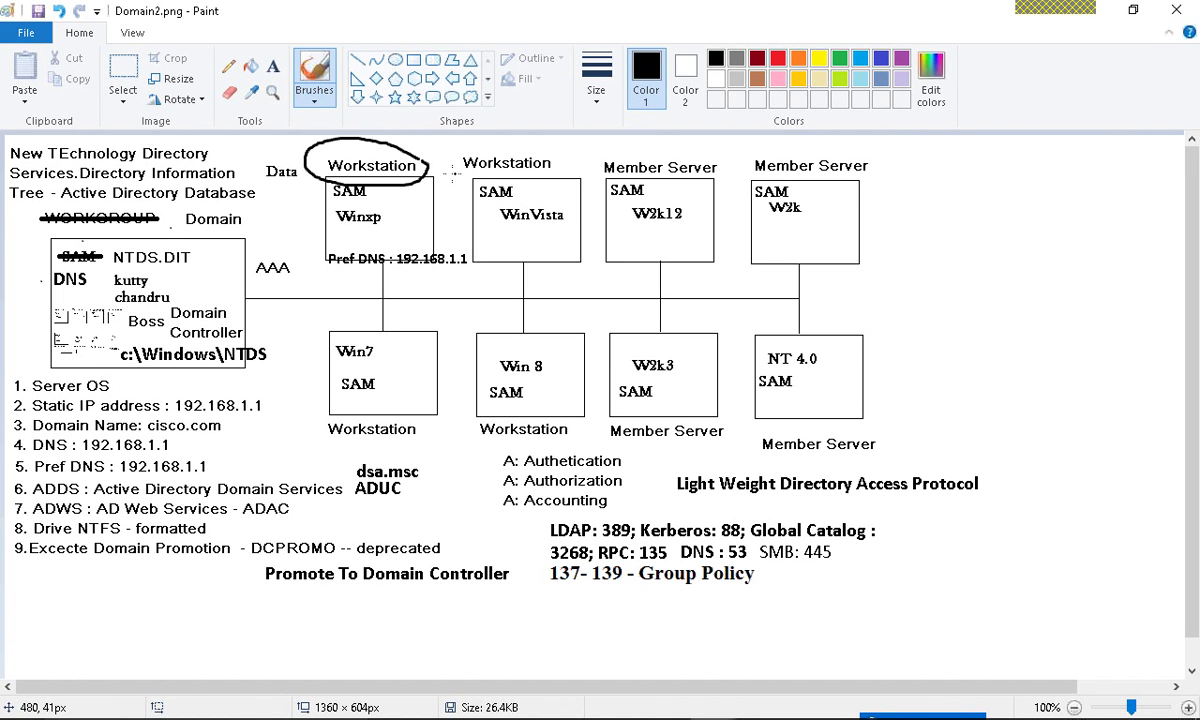
pyautogui.hotkey('ctrl', 'z')
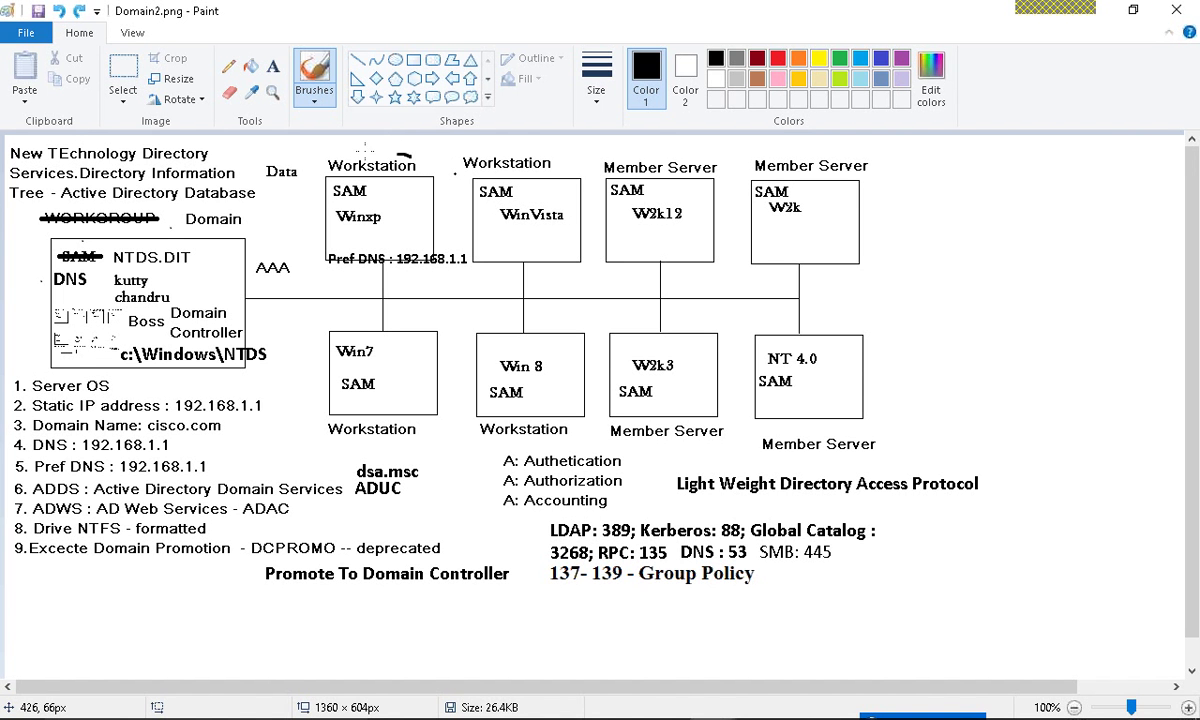
pyautogui.moveTo(378, 150)
pyautogui.mouseDown()
pyautogui.moveTo(335, 174)
pyautogui.moveTo(338, 158)
pyautogui.mouseUp()
pyautogui.hotkey('ctrl', 'z')
pyautogui.moveTo(640, 152)
pyautogui.mouseDown()
pyautogui.moveTo(712, 200)
pyautogui.moveTo(678, 152)
pyautogui.mouseUp()
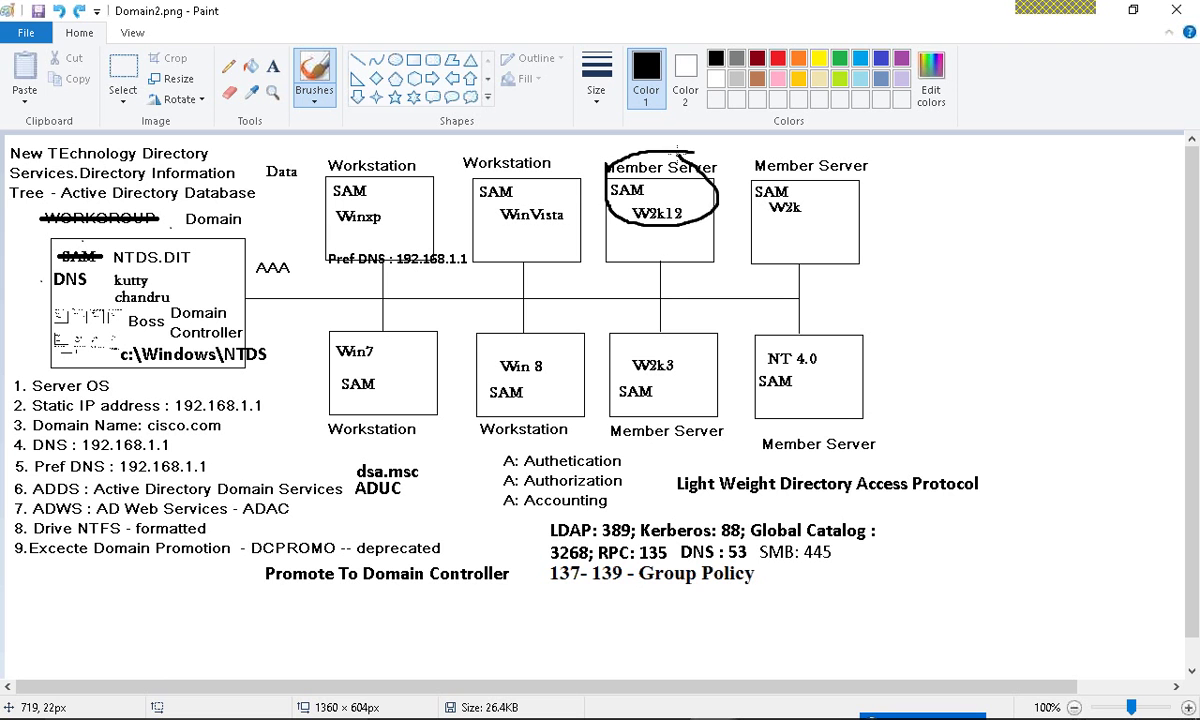
pyautogui.hotkey('ctrl', 'z')
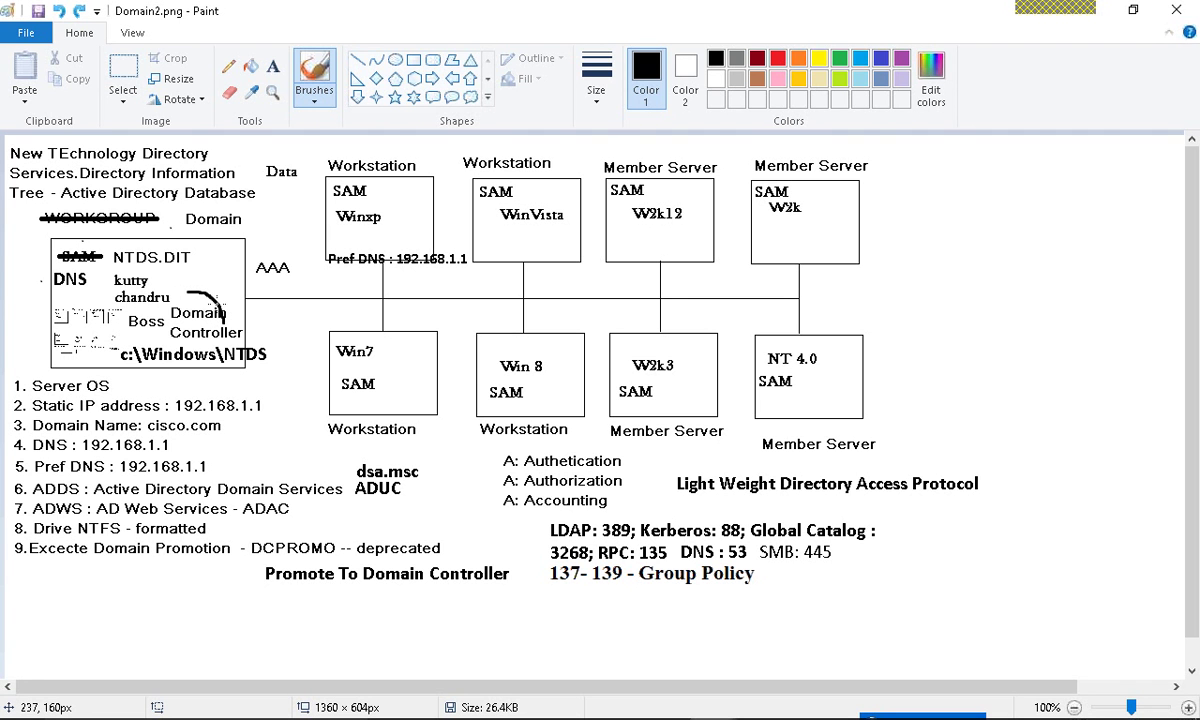
pyautogui.moveTo(240, 298)
pyautogui.mouseDown()
pyautogui.moveTo(183, 327)
pyautogui.moveTo(199, 347)
pyautogui.mouseUp()
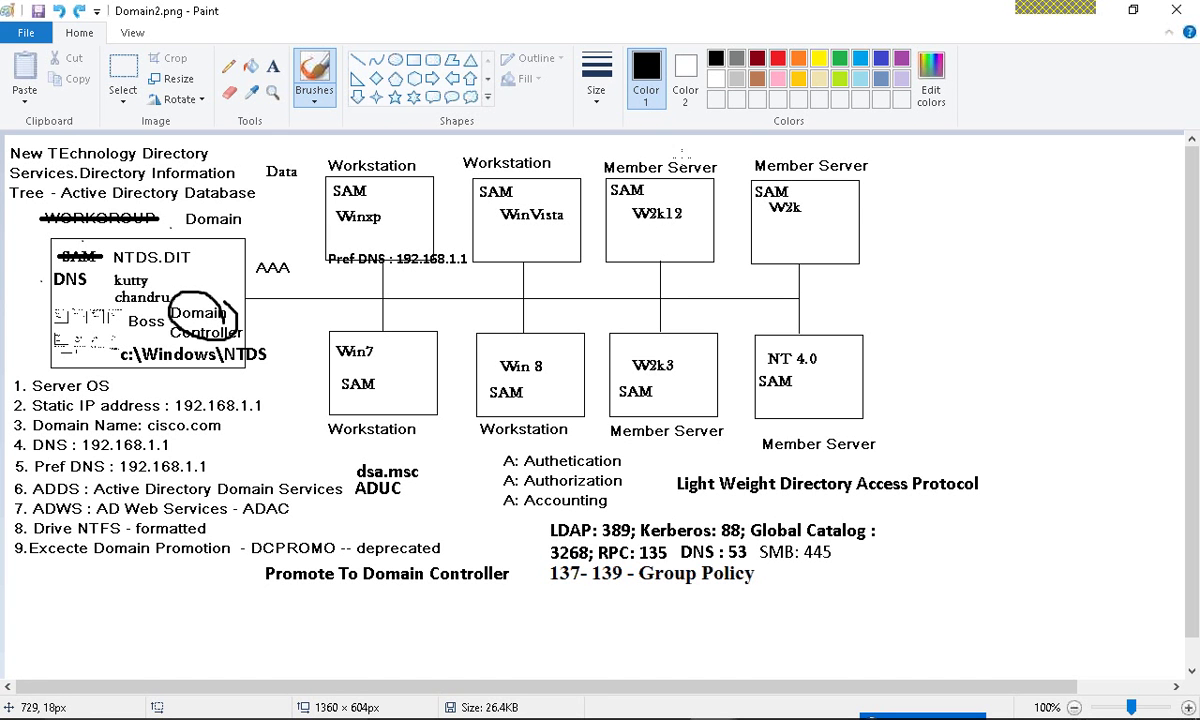
pyautogui.moveTo(692, 152)
pyautogui.mouseDown()
pyautogui.moveTo(620, 155)
pyautogui.moveTo(608, 178)
pyautogui.moveTo(655, 134)
pyautogui.mouseUp()
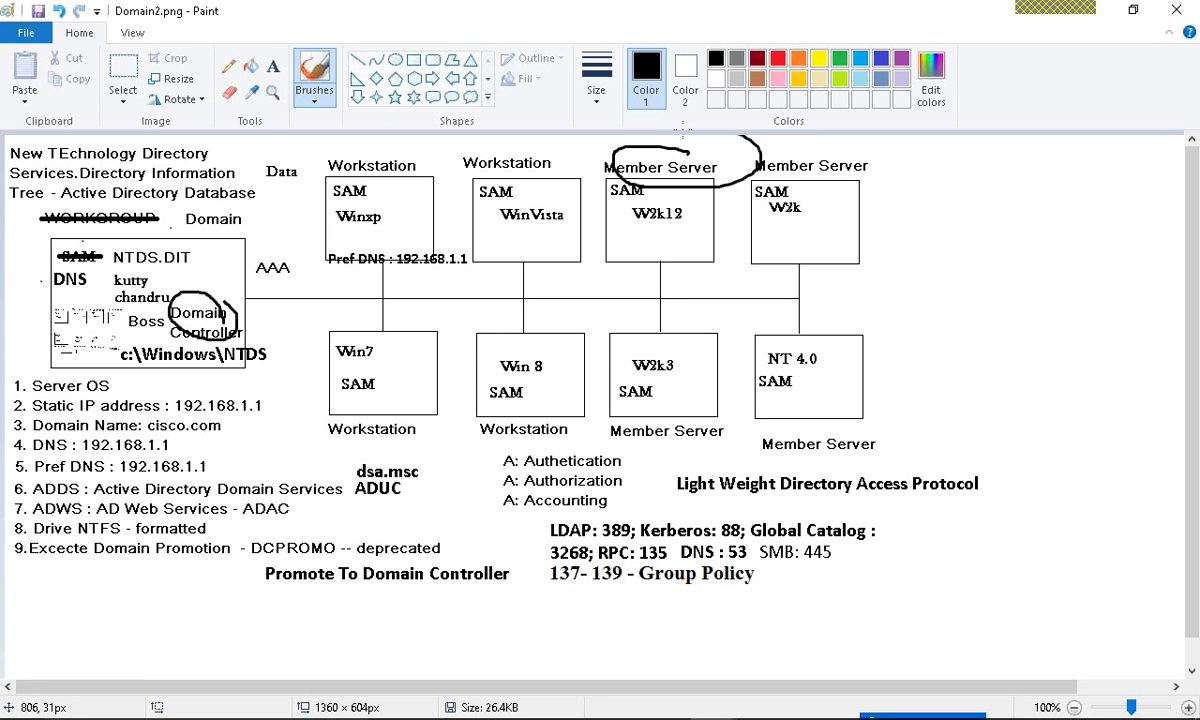
pyautogui.hotkey('ctrl', 'z')
pyautogui.hotkey('ctrl', 'z')
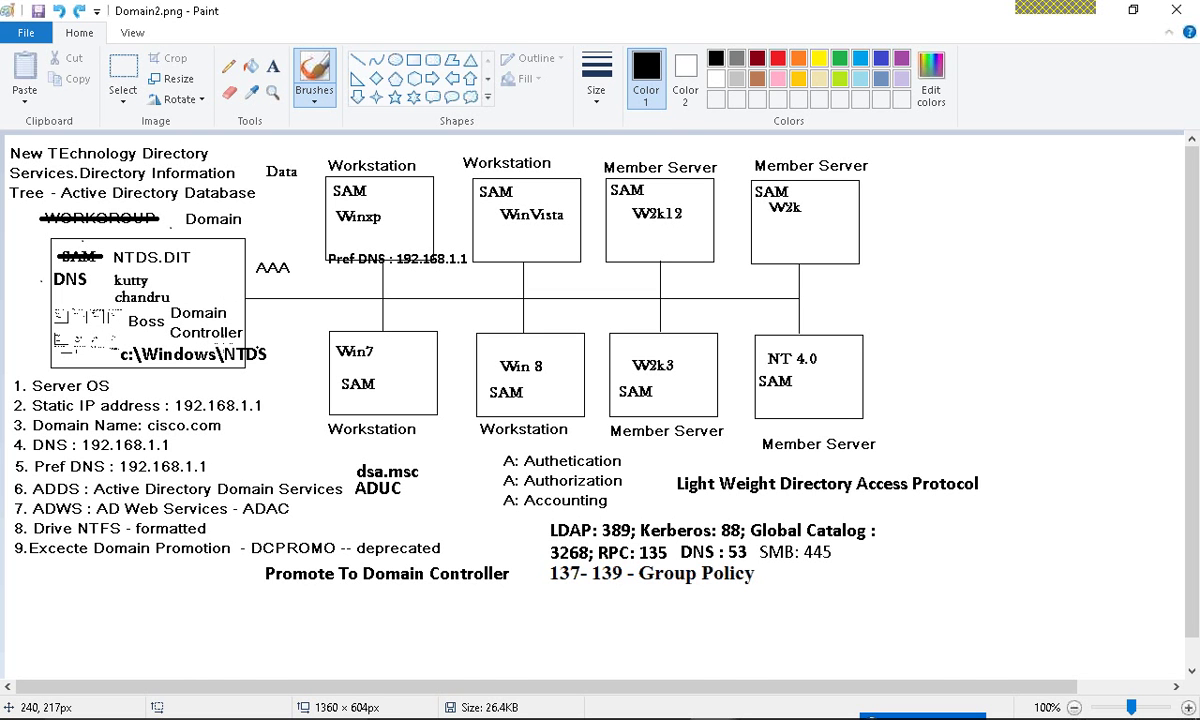
# - Try and undo marks on NTDS, SAM and Winxp, keeping only the tick, then return to the VM
pyautogui.moveTo(266, 344)
pyautogui.mouseDown()
pyautogui.moveTo(230, 341)
pyautogui.moveTo(222, 362)
pyautogui.moveTo(250, 372)
pyautogui.moveTo(268, 348)
pyautogui.mouseUp()
pyautogui.hotkey('ctrl', 'z')
pyautogui.moveTo(601, 197); pyautogui.dragTo(603, 195)
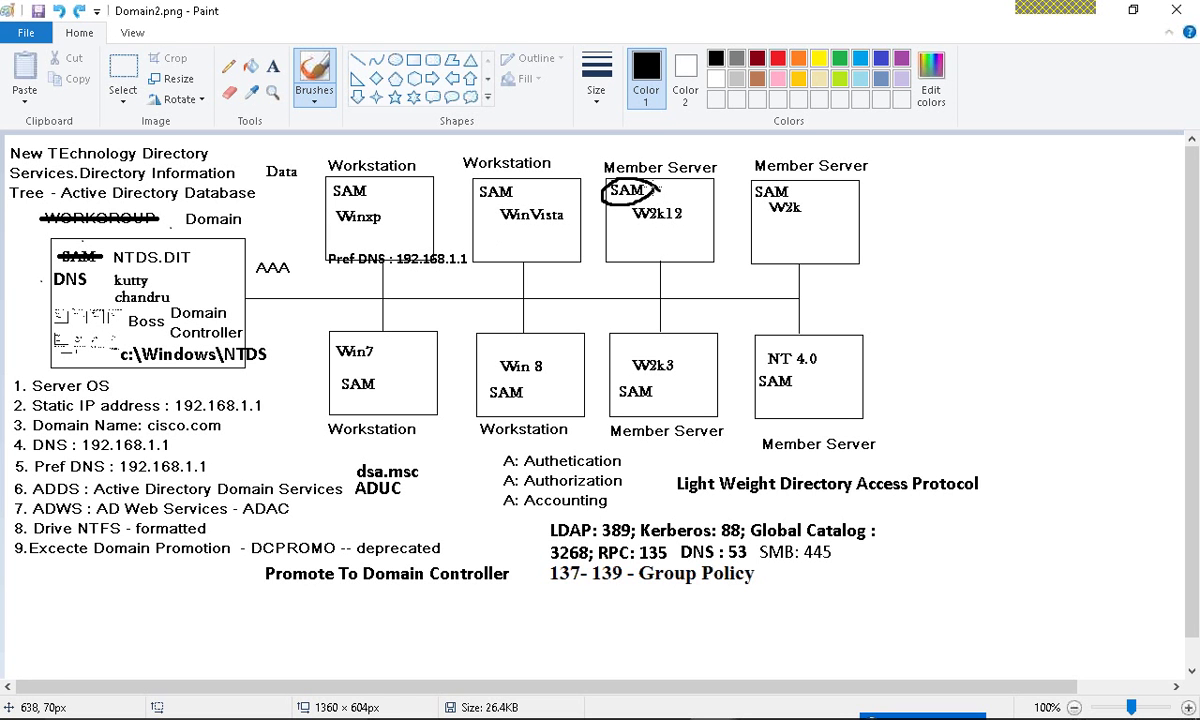
pyautogui.hotkey('ctrl', 'z')
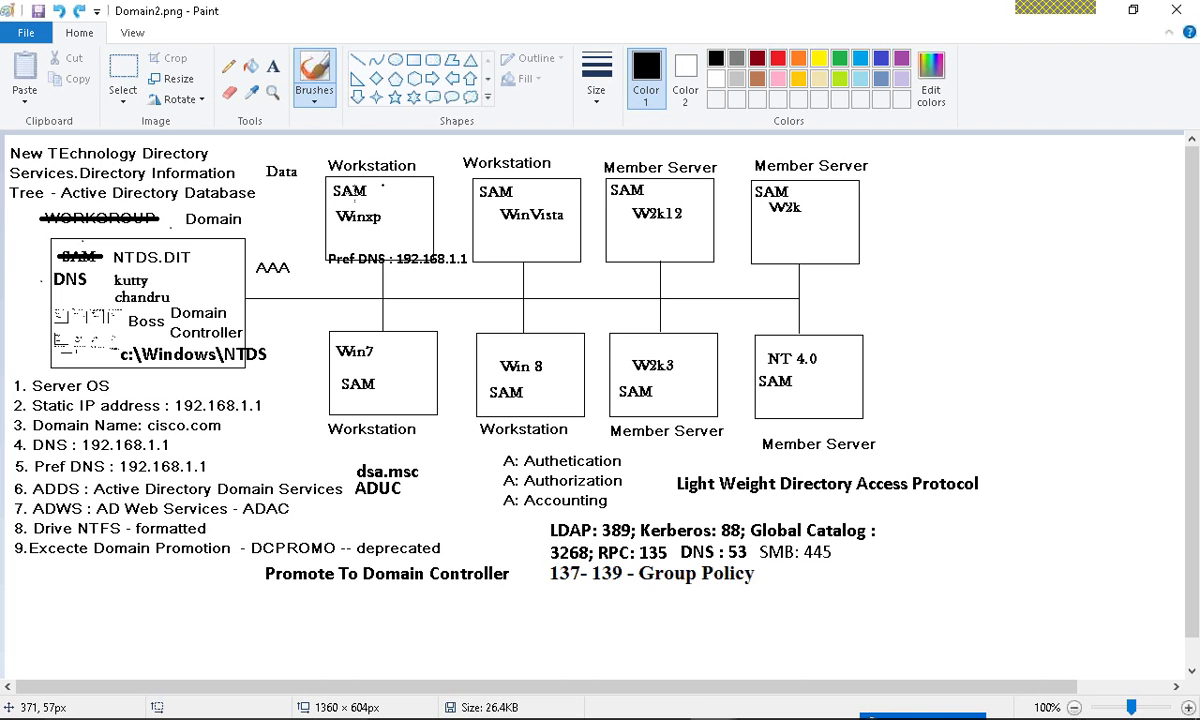
pyautogui.moveTo(376, 192)
pyautogui.mouseDown()
pyautogui.moveTo(752, 195)
pyautogui.moveTo(830, 330)
pyautogui.moveTo(520, 383)
pyautogui.moveTo(368, 384)
pyautogui.mouseUp()
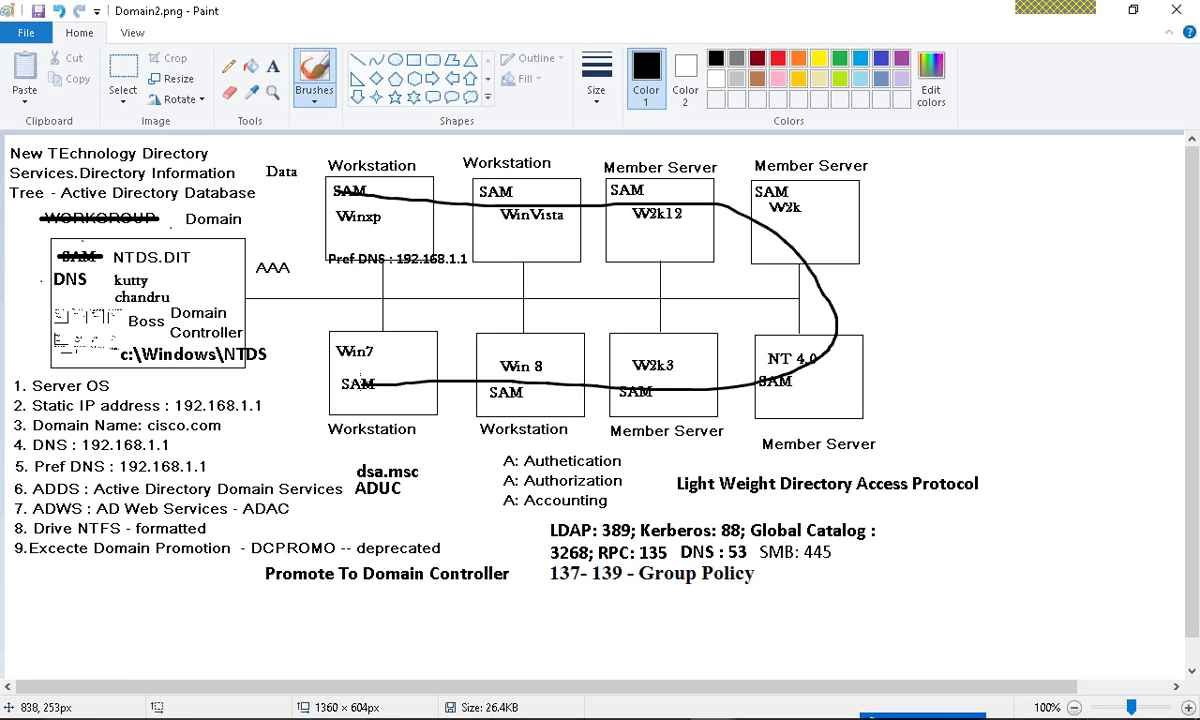
pyautogui.hotkey('ctrl', 'z')
pyautogui.moveTo(345, 180)
pyautogui.mouseDown()
pyautogui.moveTo(318, 193)
pyautogui.moveTo(341, 170)
pyautogui.mouseUp()
pyautogui.hotkey('ctrl', 'z')
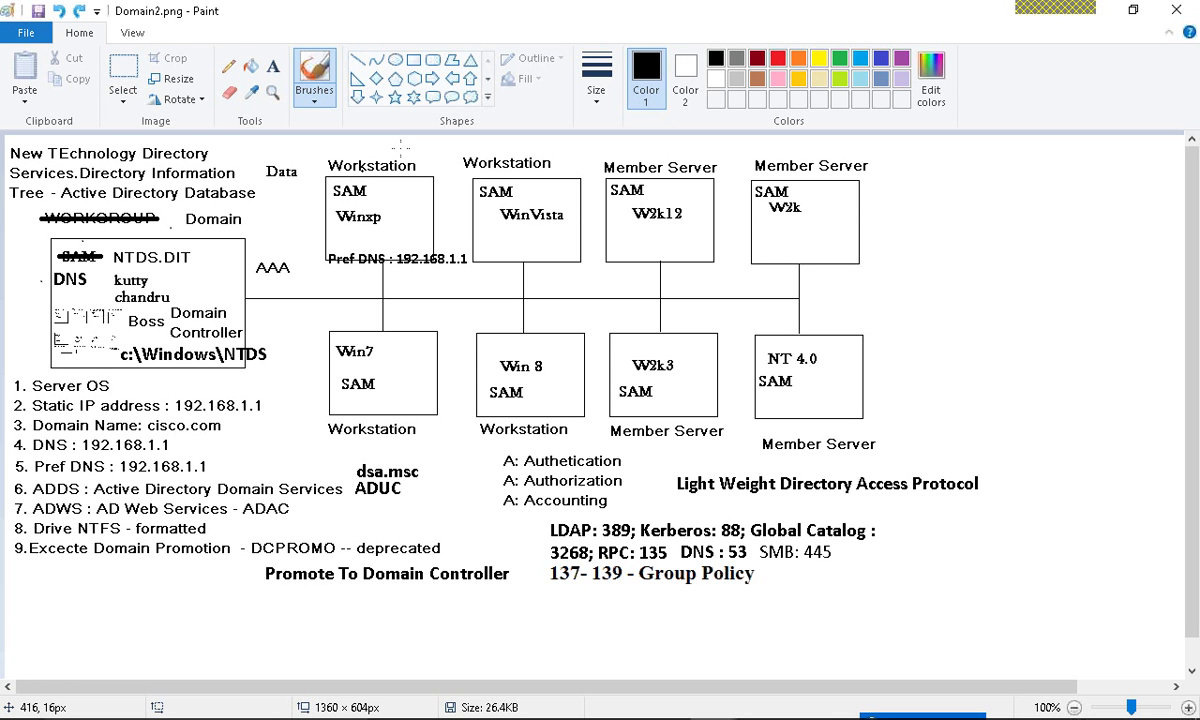
pyautogui.moveTo(403, 143)
pyautogui.mouseDown()
pyautogui.moveTo(385, 168)
pyautogui.moveTo(407, 310)
pyautogui.moveTo(212, 296)
pyautogui.moveTo(212, 281)
pyautogui.mouseUp()
pyautogui.hotkey('ctrl', 'z')
pyautogui.hotkey('ctrl', 'z')
pyautogui.press('alt')
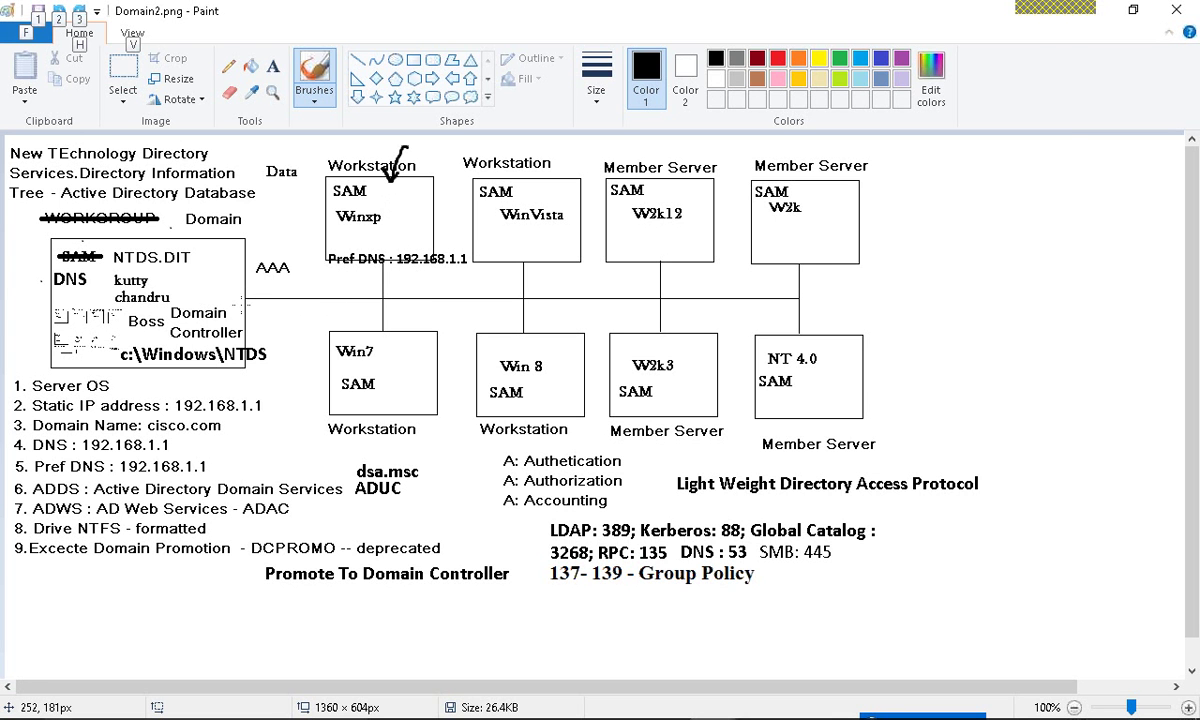
pyautogui.hotkey('alt', 'Tab')
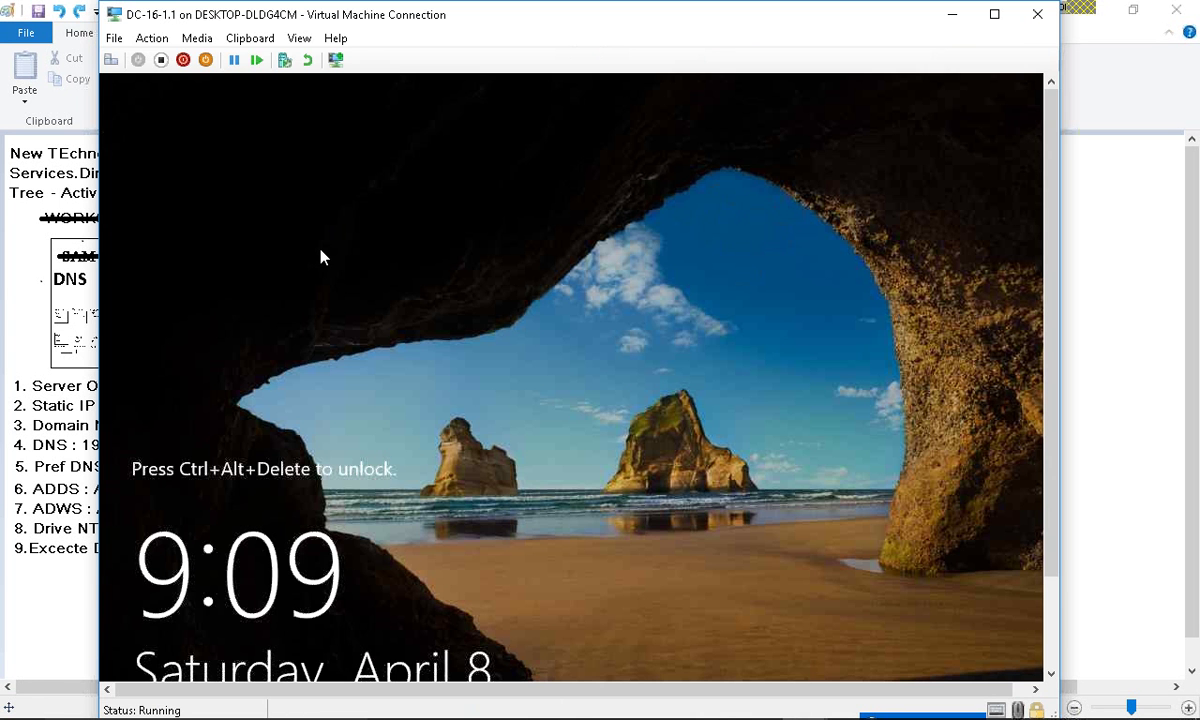
# - Go full screen, sign in as CISCO\Administrator with the account password, and open the Run box
pyautogui.click(298, 38)
pyautogui.click(335, 60)
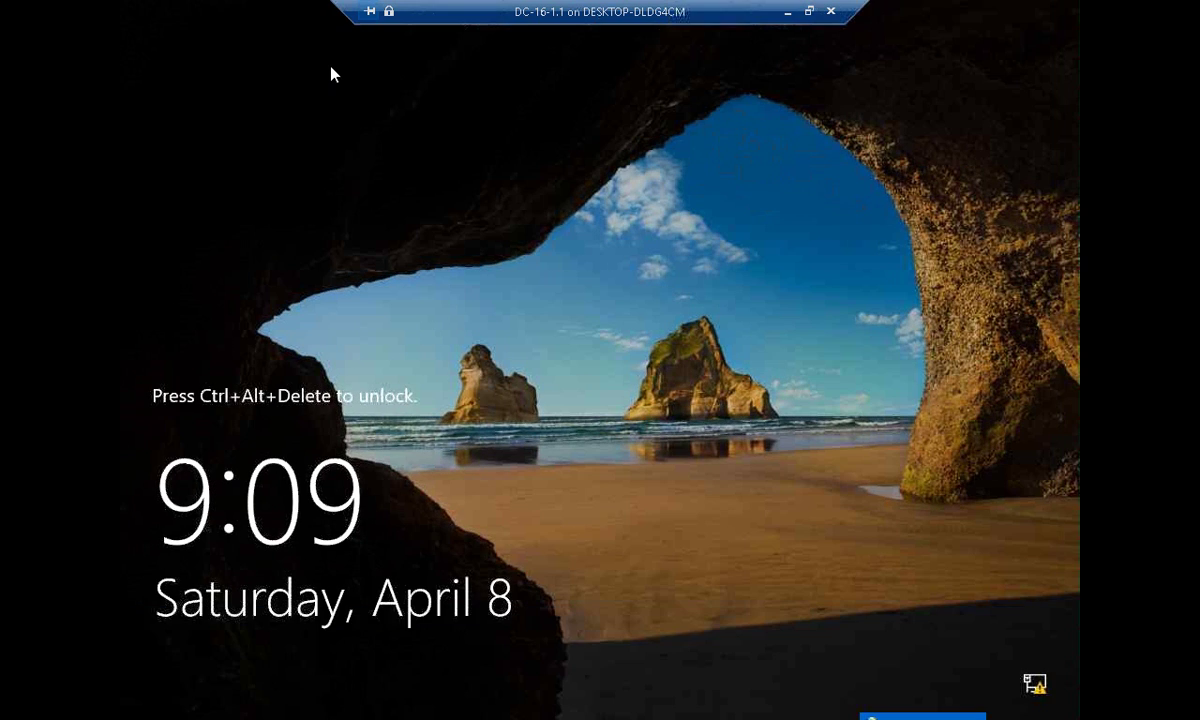
pyautogui.hotkey('ctrl', 'alt', 'End')
pyautogui.write('•••••')
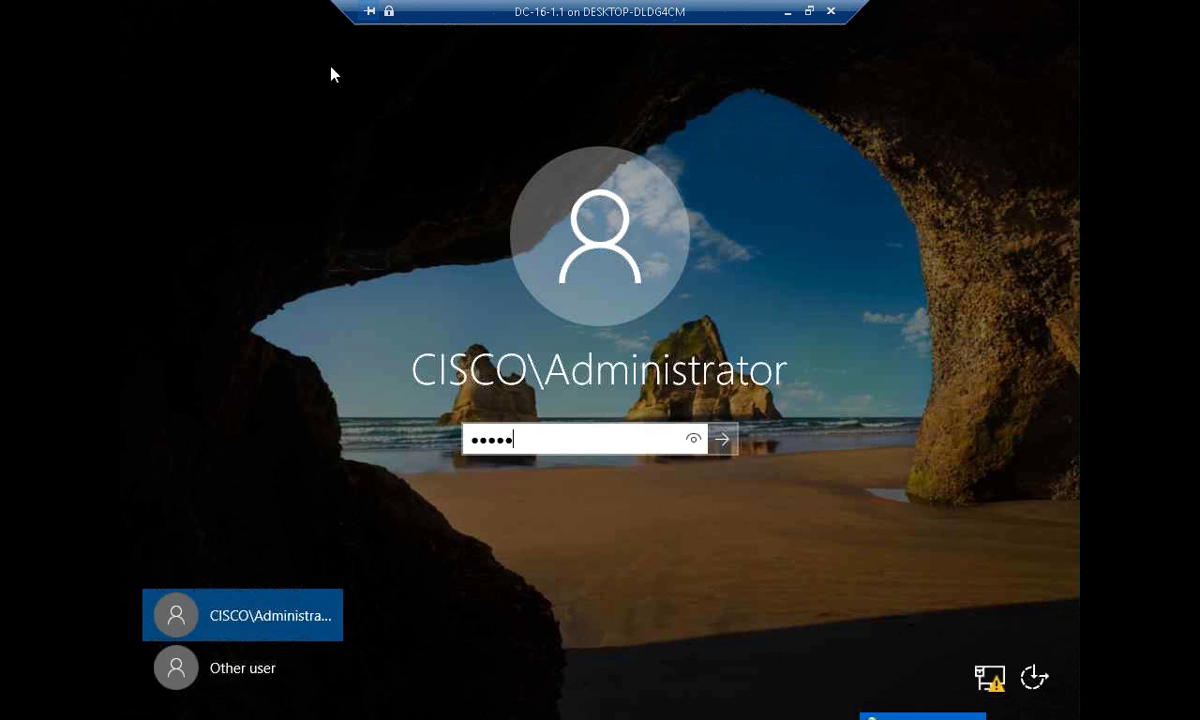
pyautogui.press('Return')
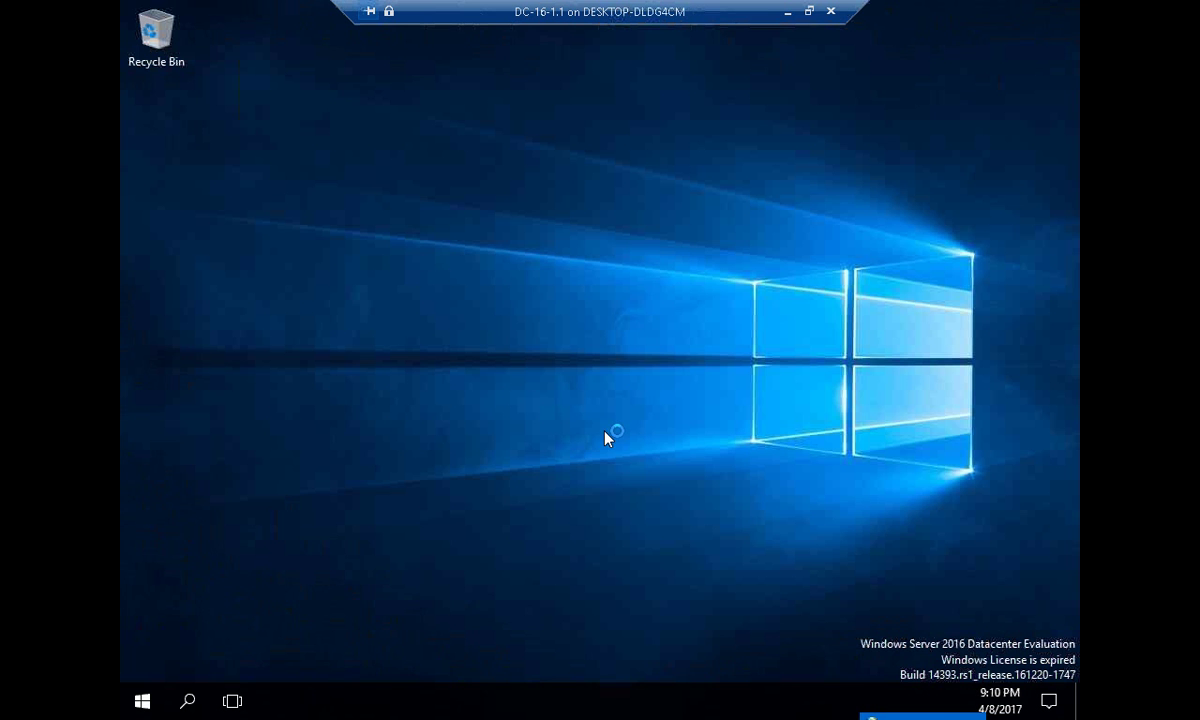
pyautogui.press('super+r')
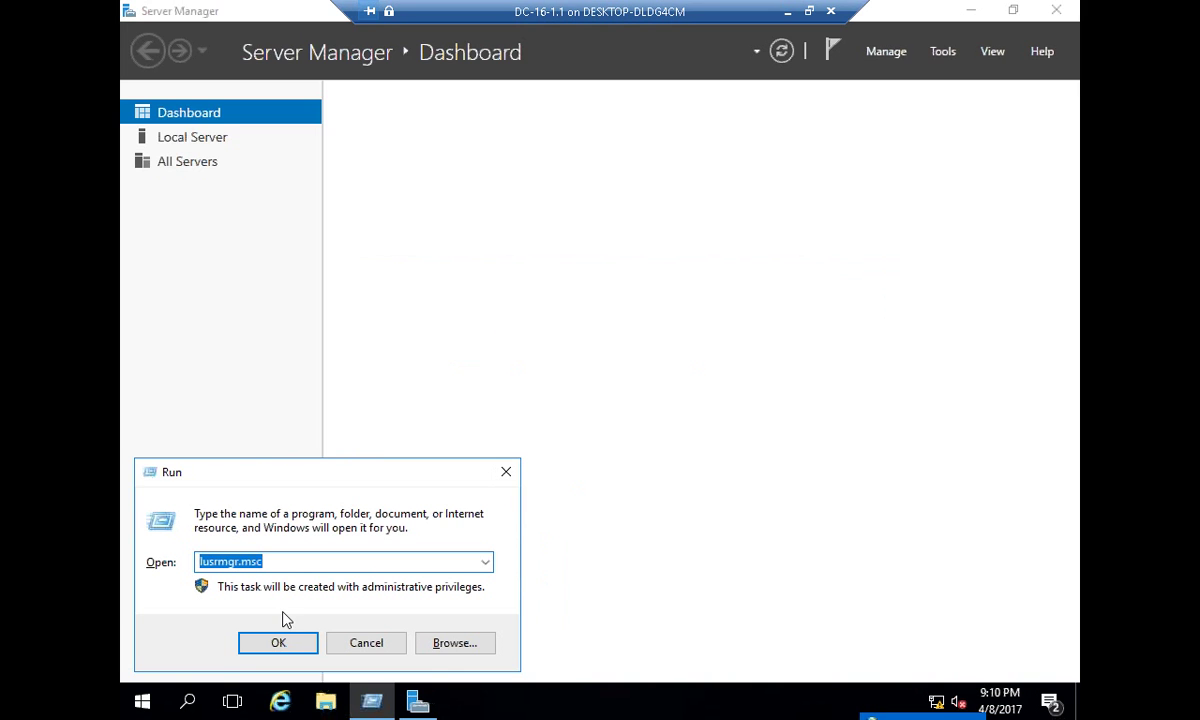
# - Run lusrmgr.msc, find it refused on the DC, then browse to C:\Windows\NTDS showing ntds.dit
pyautogui.click(278, 642)
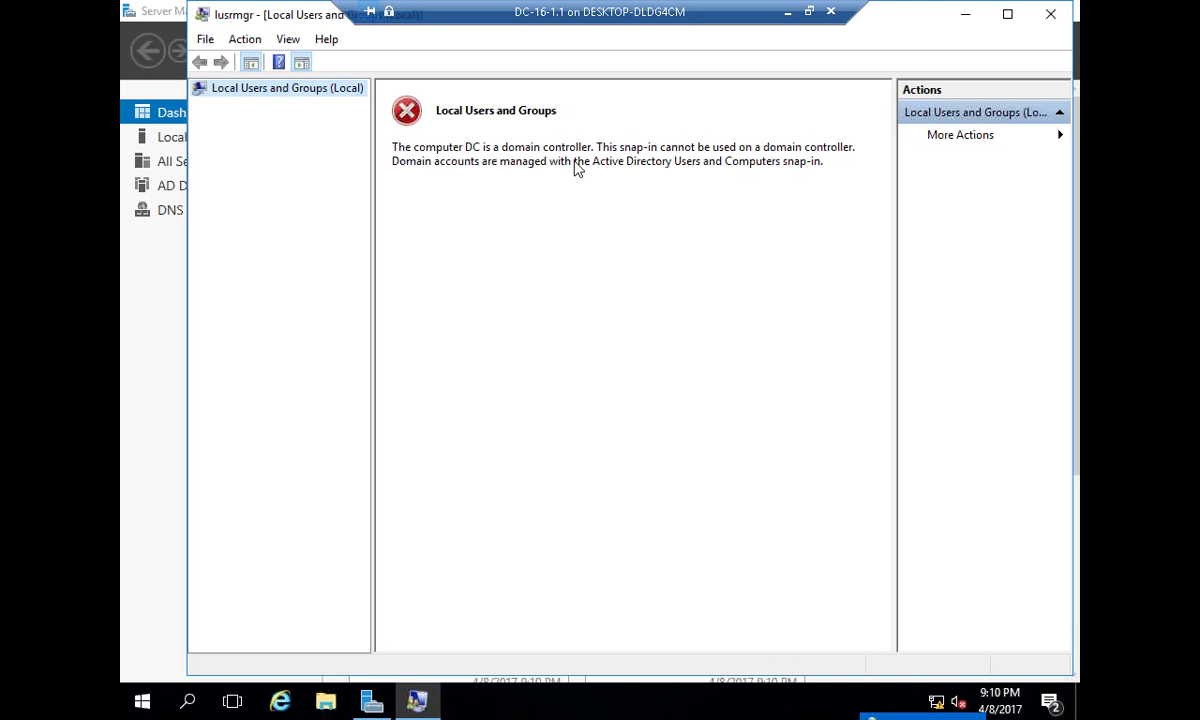
pyautogui.click(1050, 14)
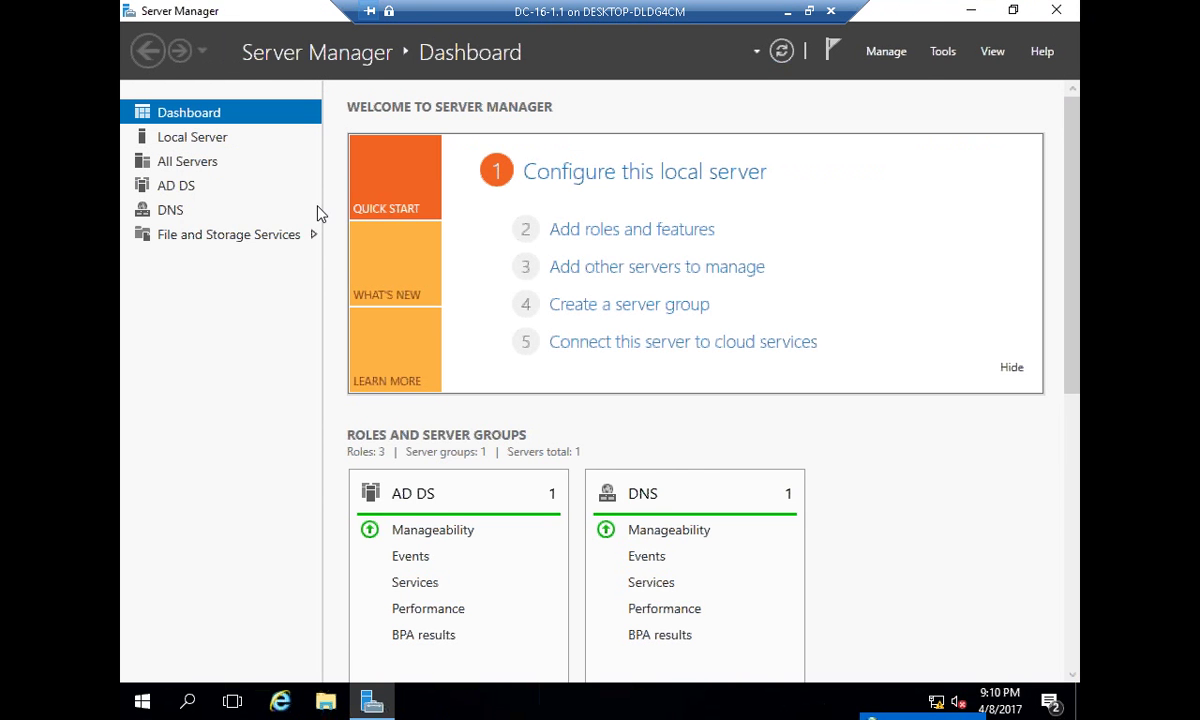
pyautogui.press('super+e')
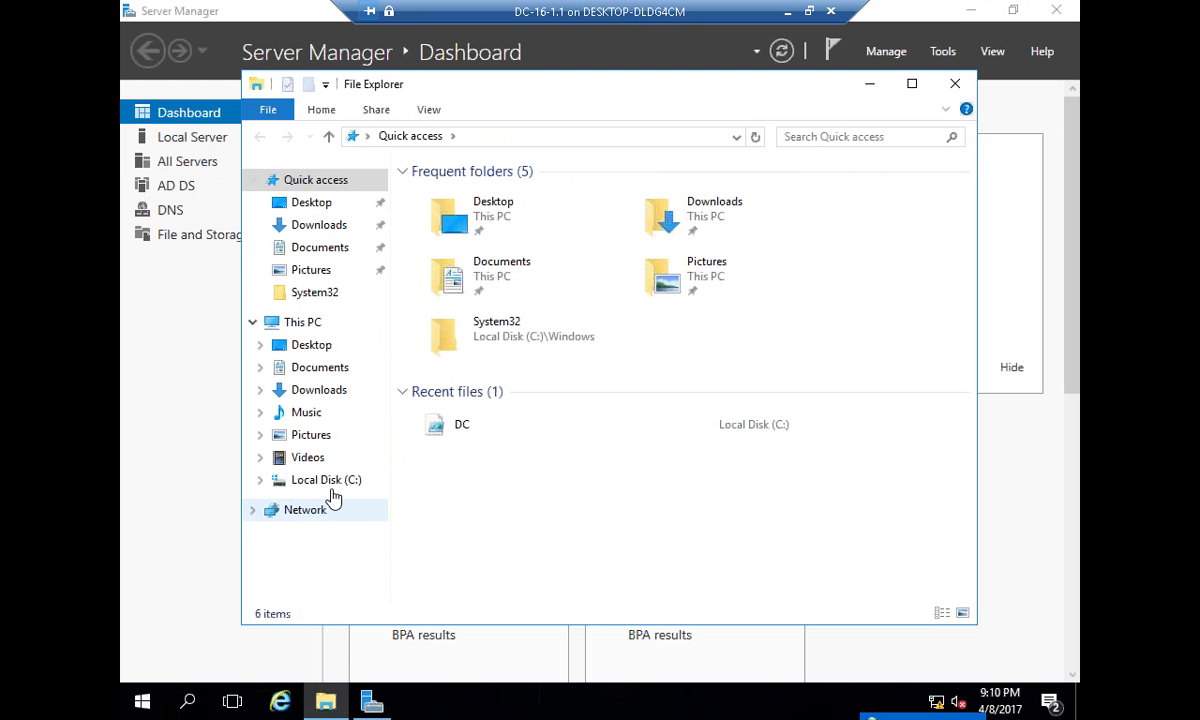
pyautogui.click(332, 481)
pyautogui.click(486, 279)
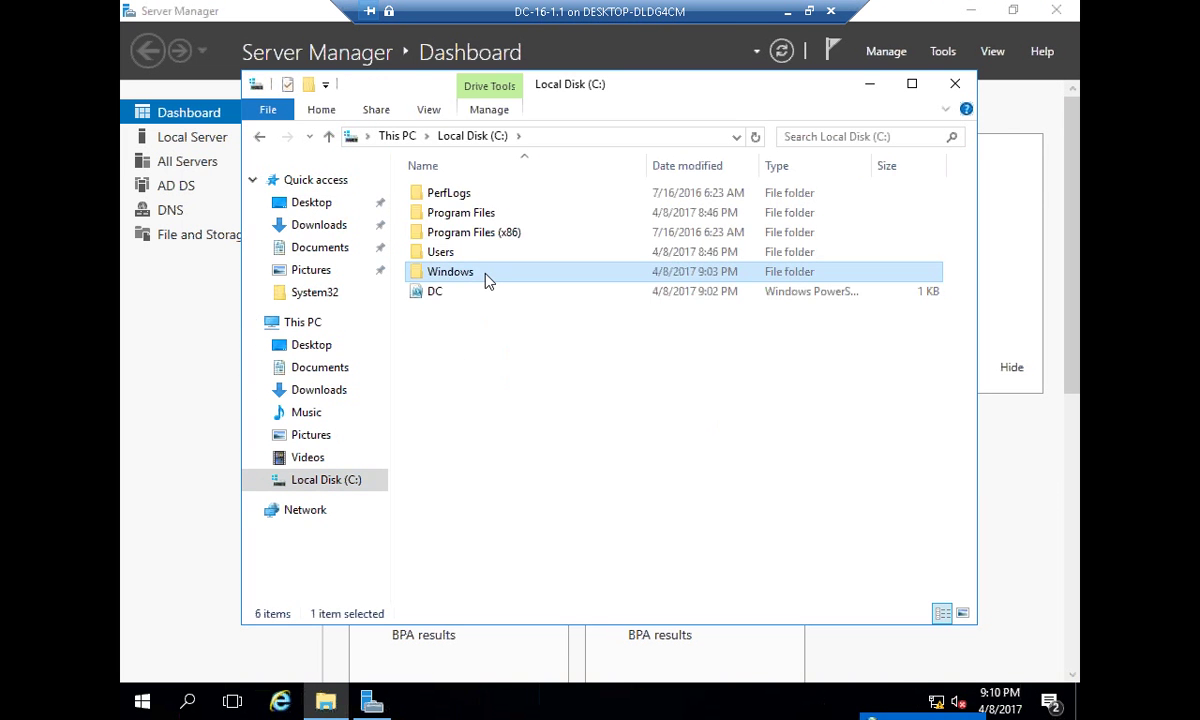
pyautogui.doubleClick(486, 275)
pyautogui.write('ntds')
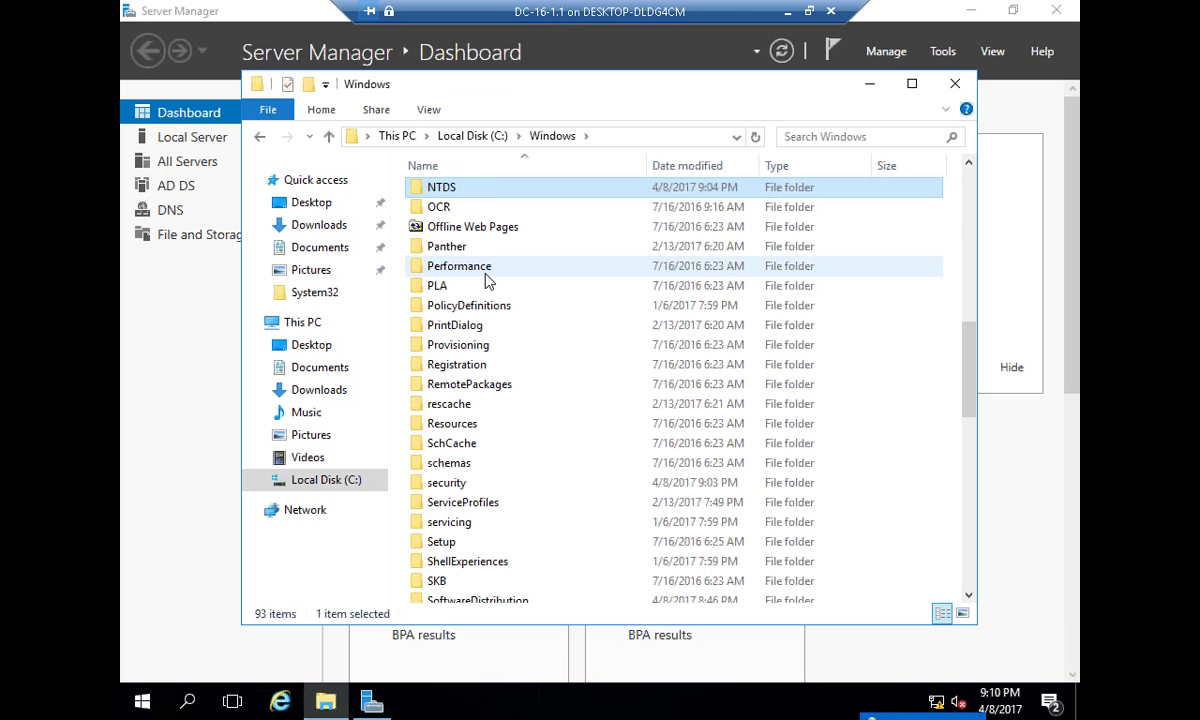
pyautogui.doubleClick(490, 187)
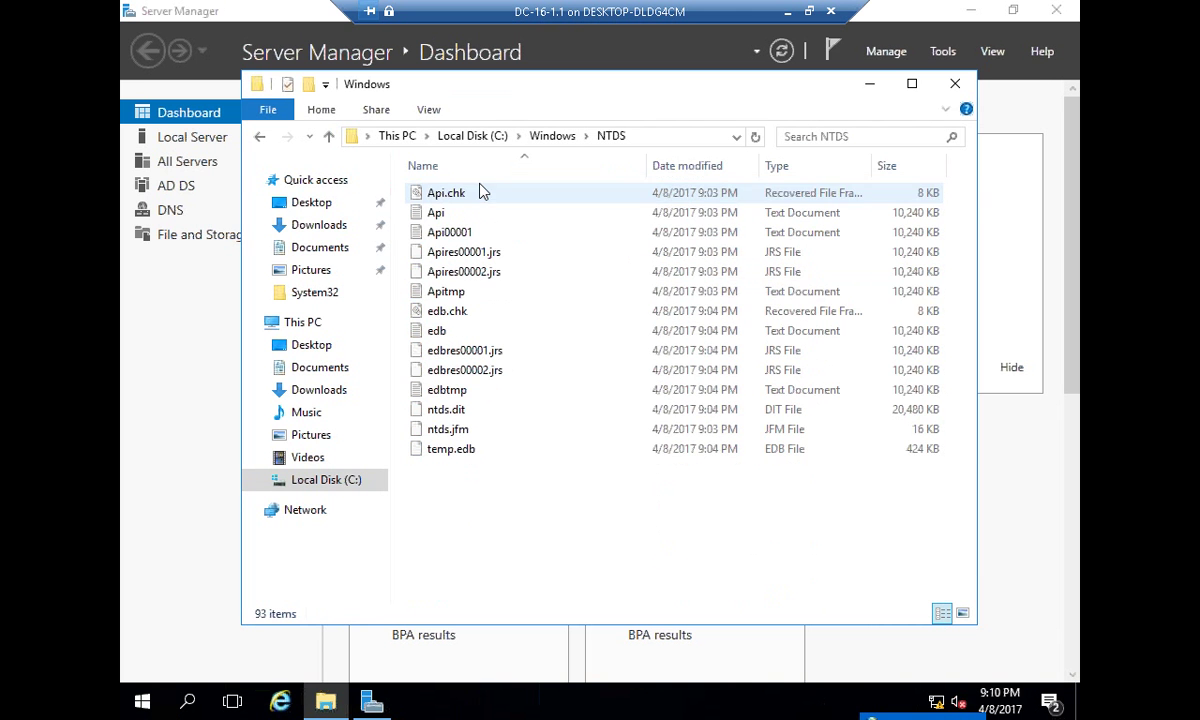
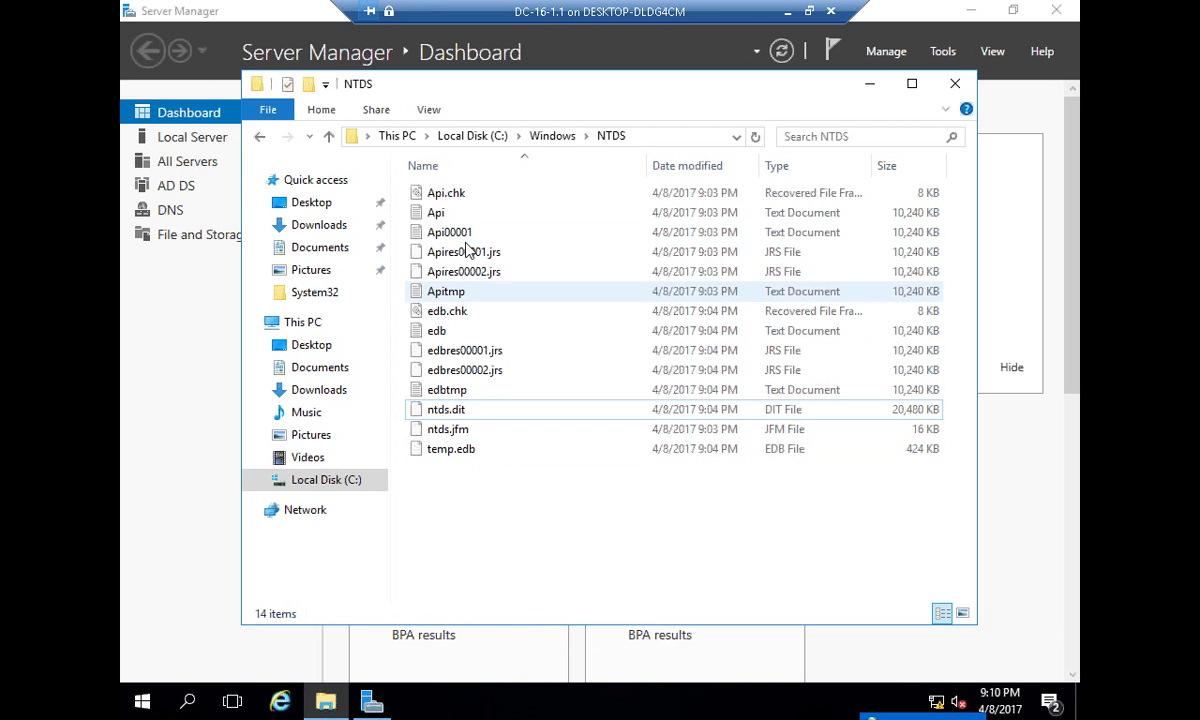
# - Select the edb log file in the C:\Windows\NTDS folder
pyautogui.click(439, 334)
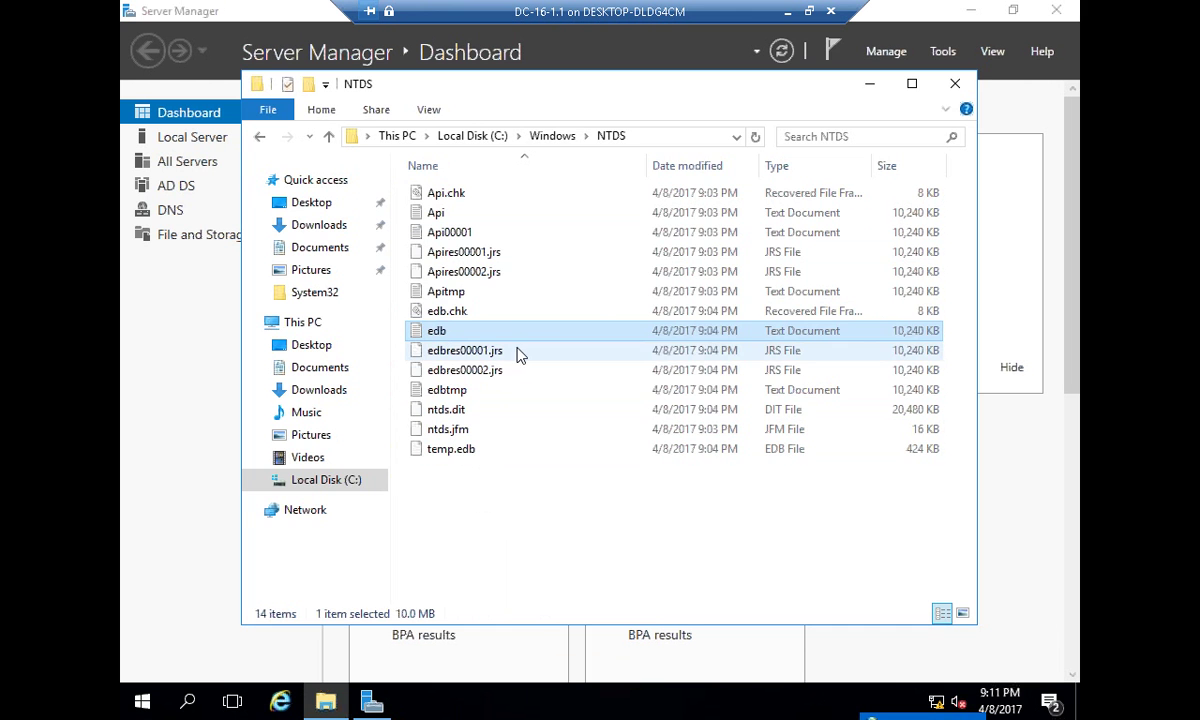
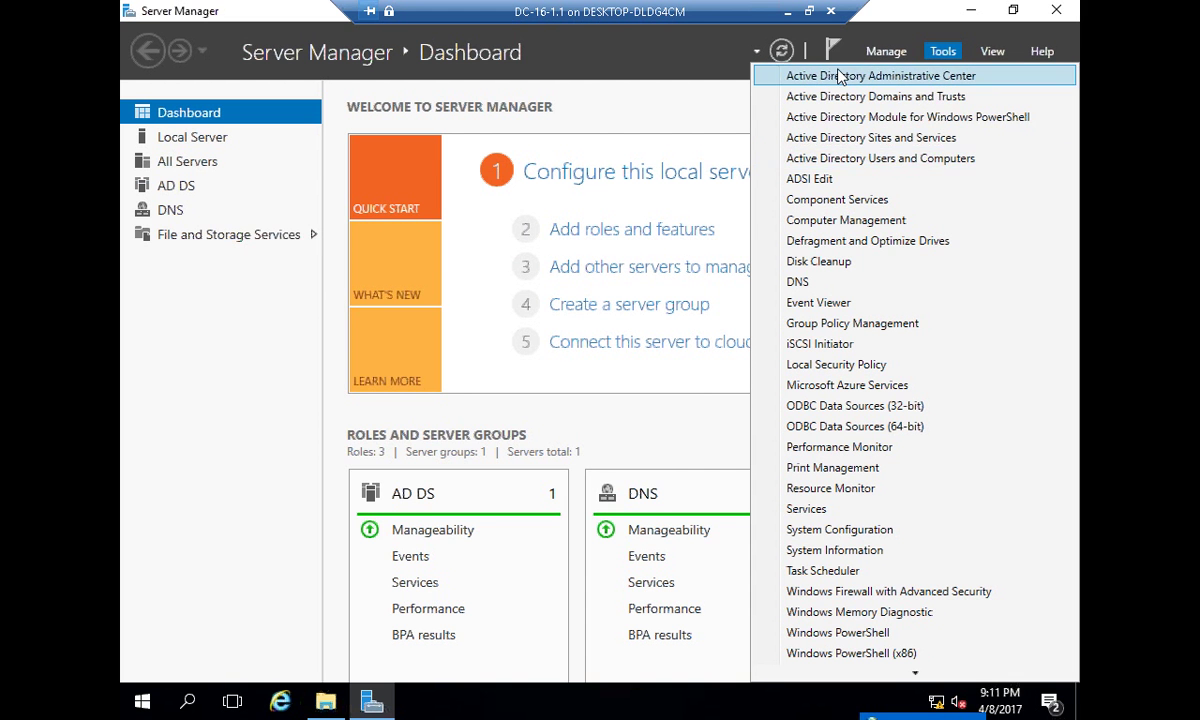
# - Launch Active Directory Users and Computers with dsa.msc
pyautogui.click(866, 160)
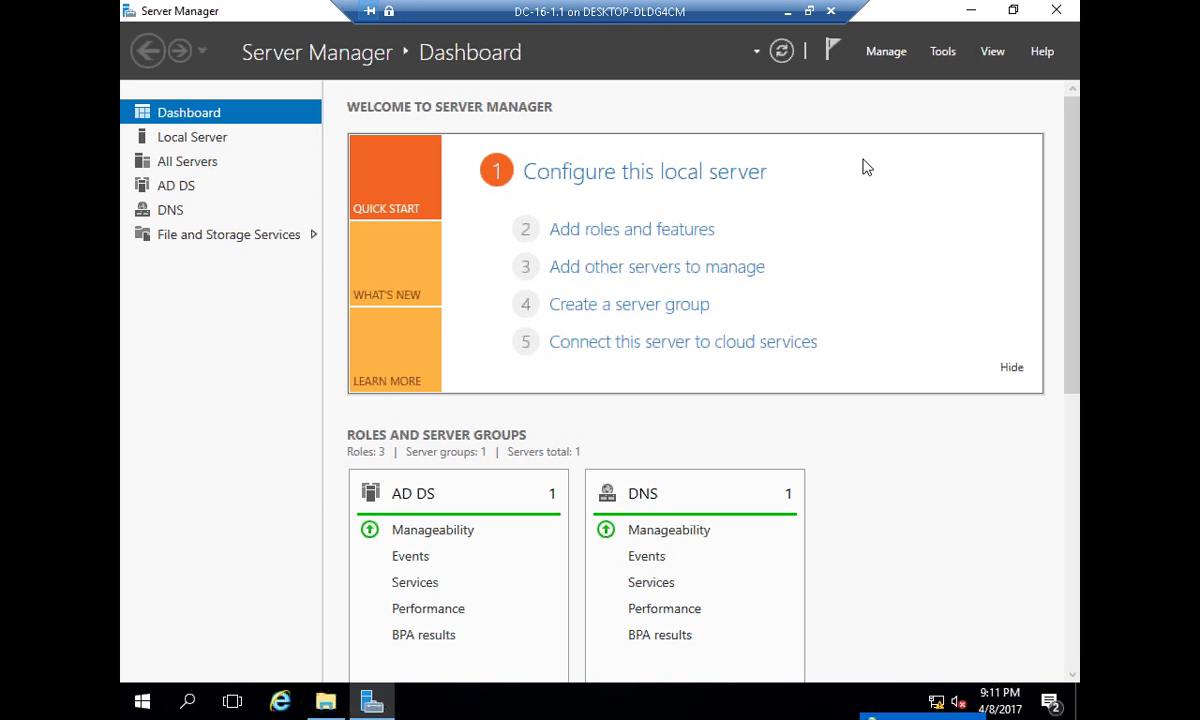
pyautogui.press('super+r')
pyautogui.write('dsa')
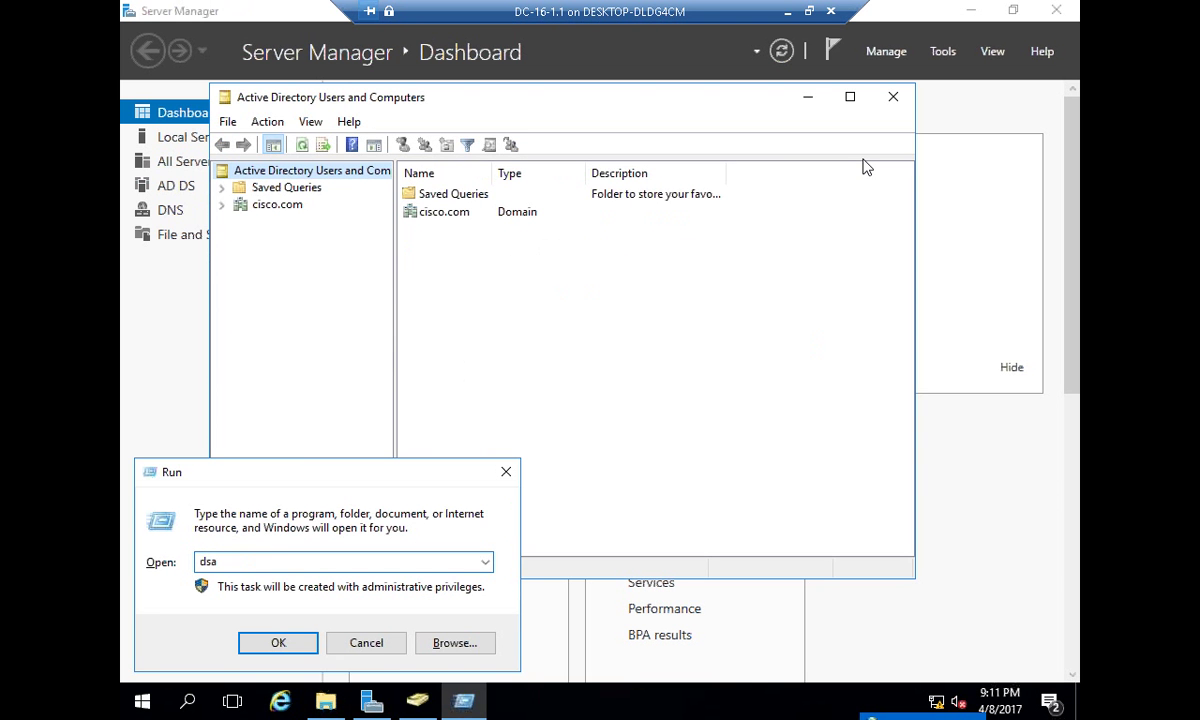
pyautogui.write('.msc')
pyautogui.click(280, 648)
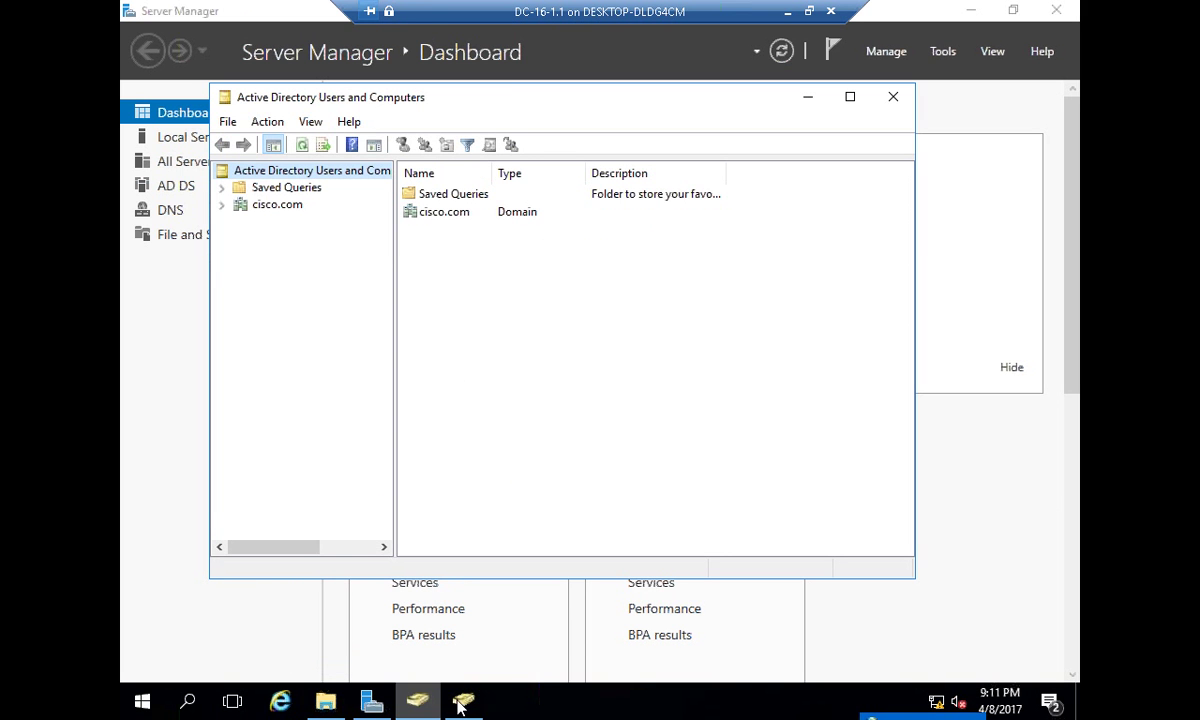
# - Close the duplicate console, maximize it, and list cisco.com's Users container, including kutty
pyautogui.moveTo(428, 91); pyautogui.dragTo(567, 98)
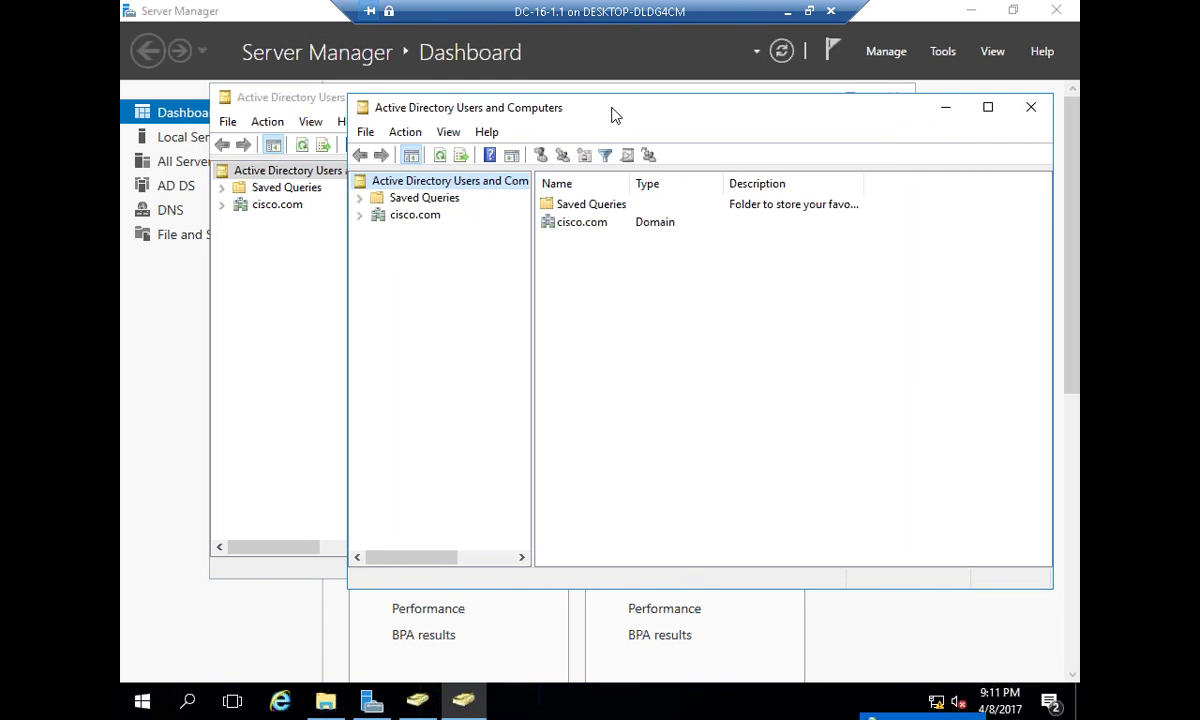
pyautogui.click(1023, 117)
pyautogui.click(850, 96)
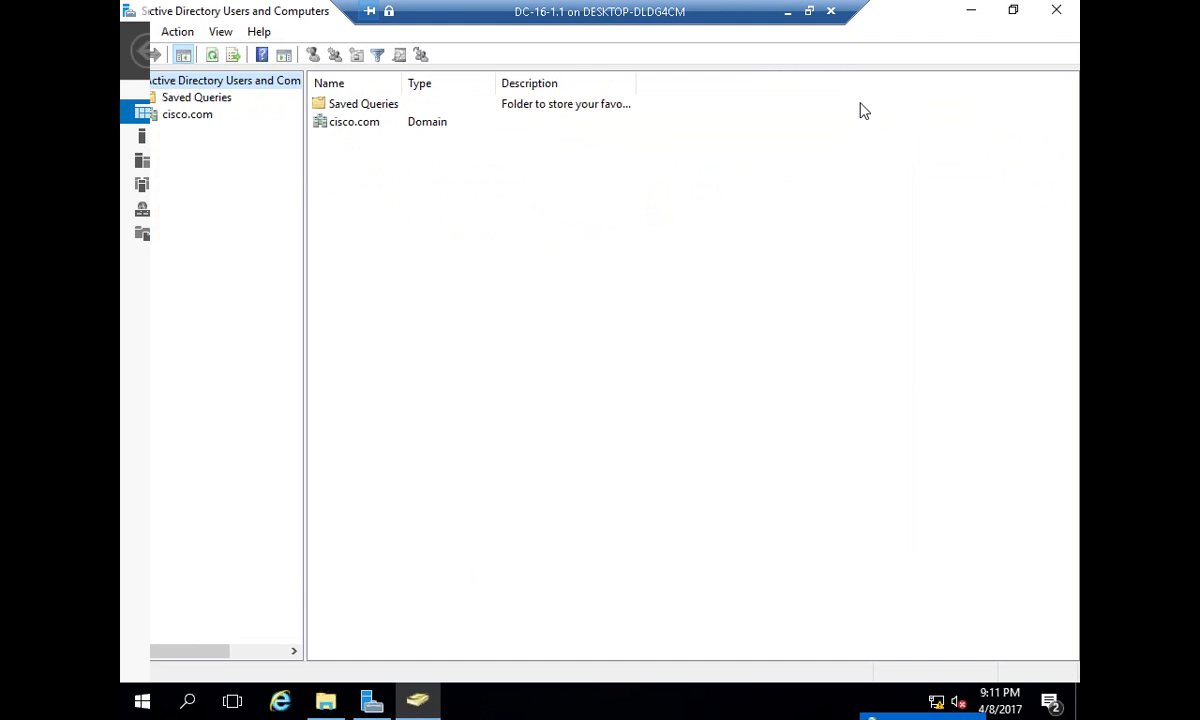
pyautogui.click(135, 115)
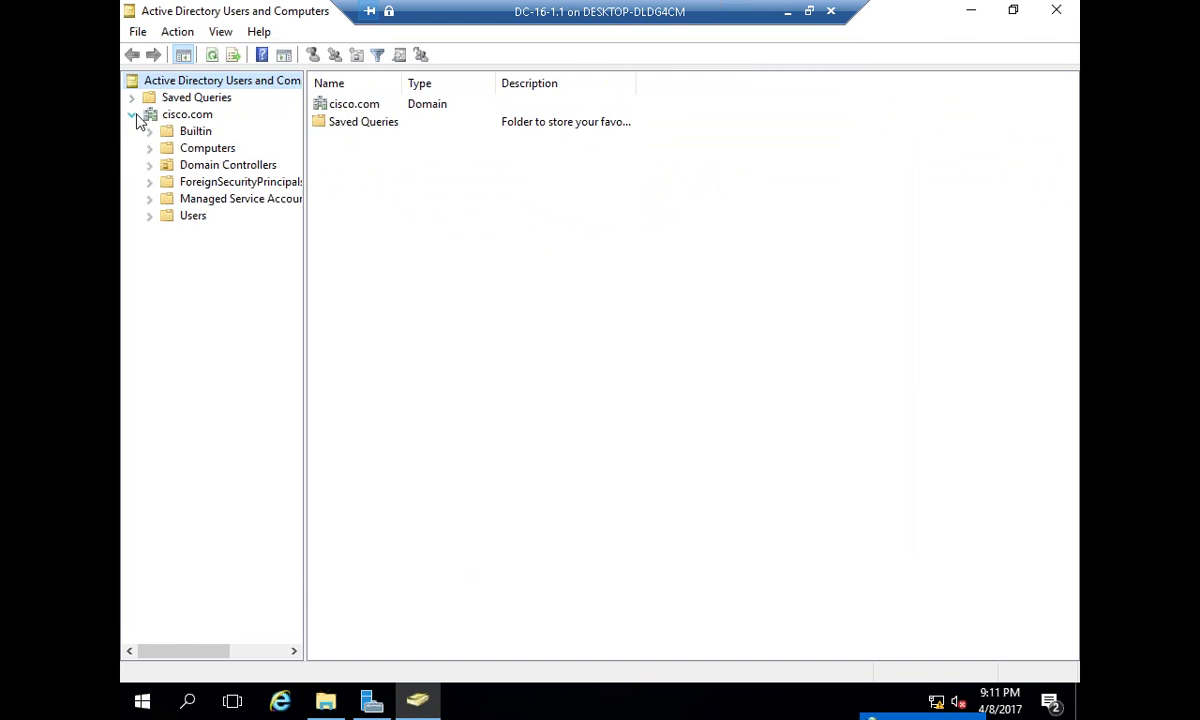
pyautogui.click(176, 215)
pyautogui.click(345, 442)
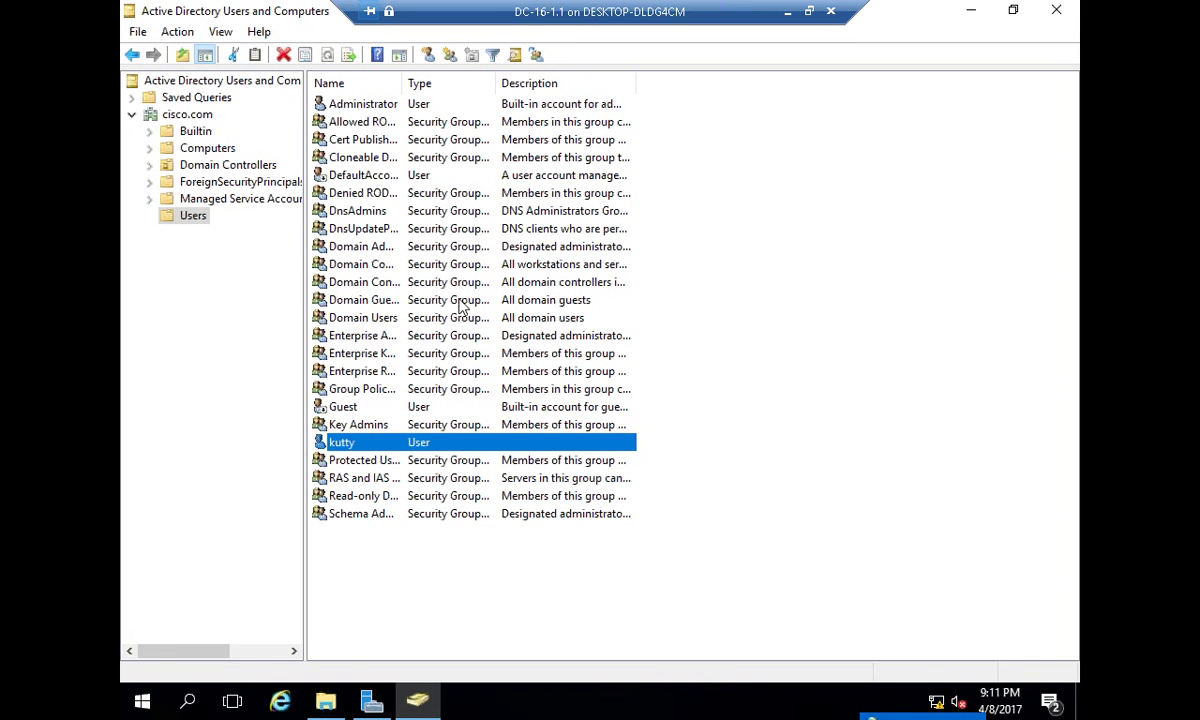
pyautogui.click(404, 106)
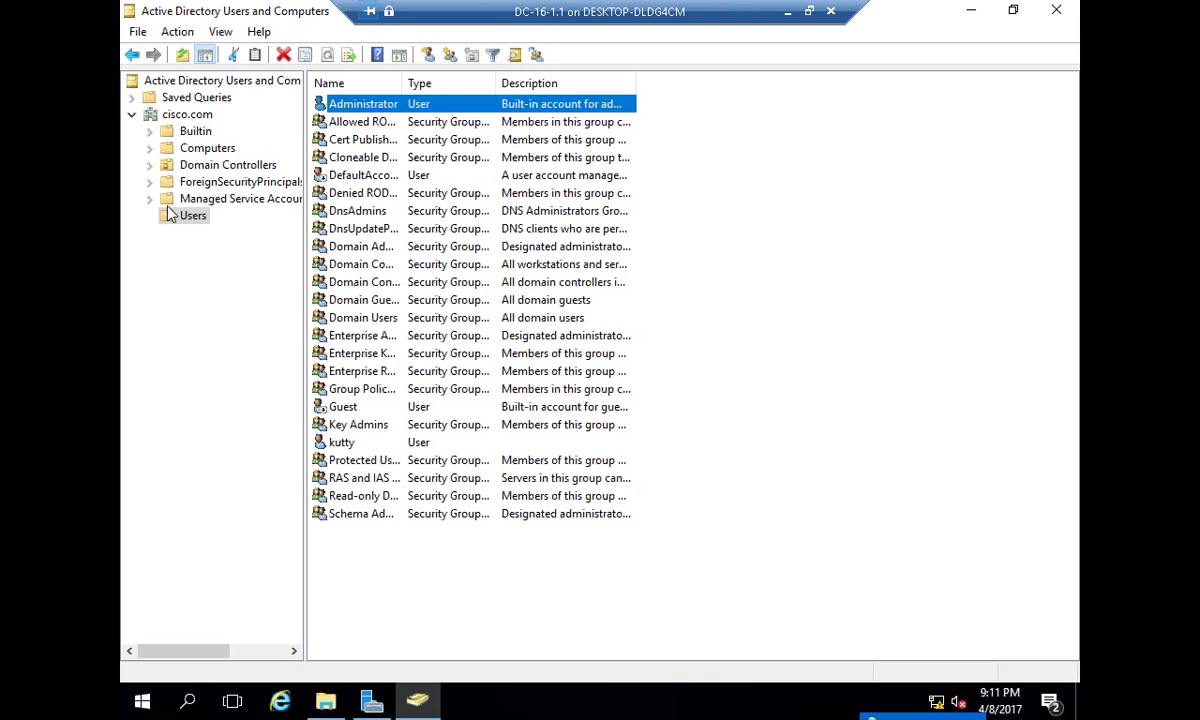
# - Start a new user in Users with first name chandru and logon name chand
pyautogui.rightClick(180, 216)
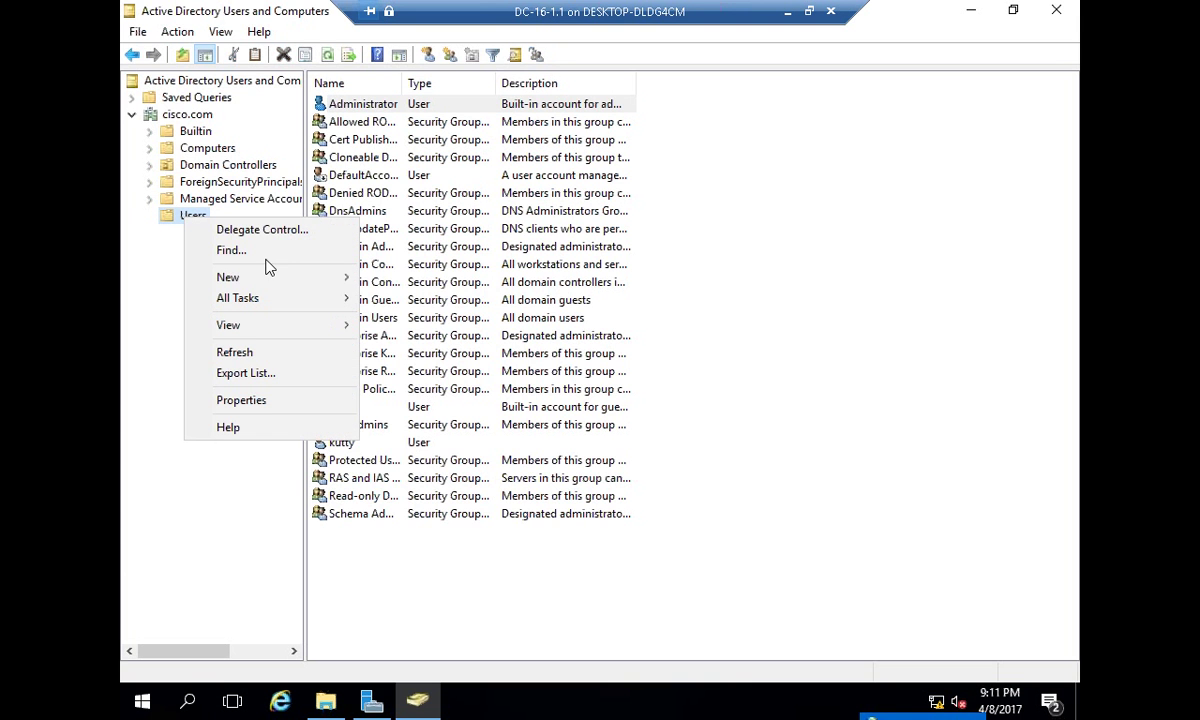
pyautogui.moveTo(268, 278)
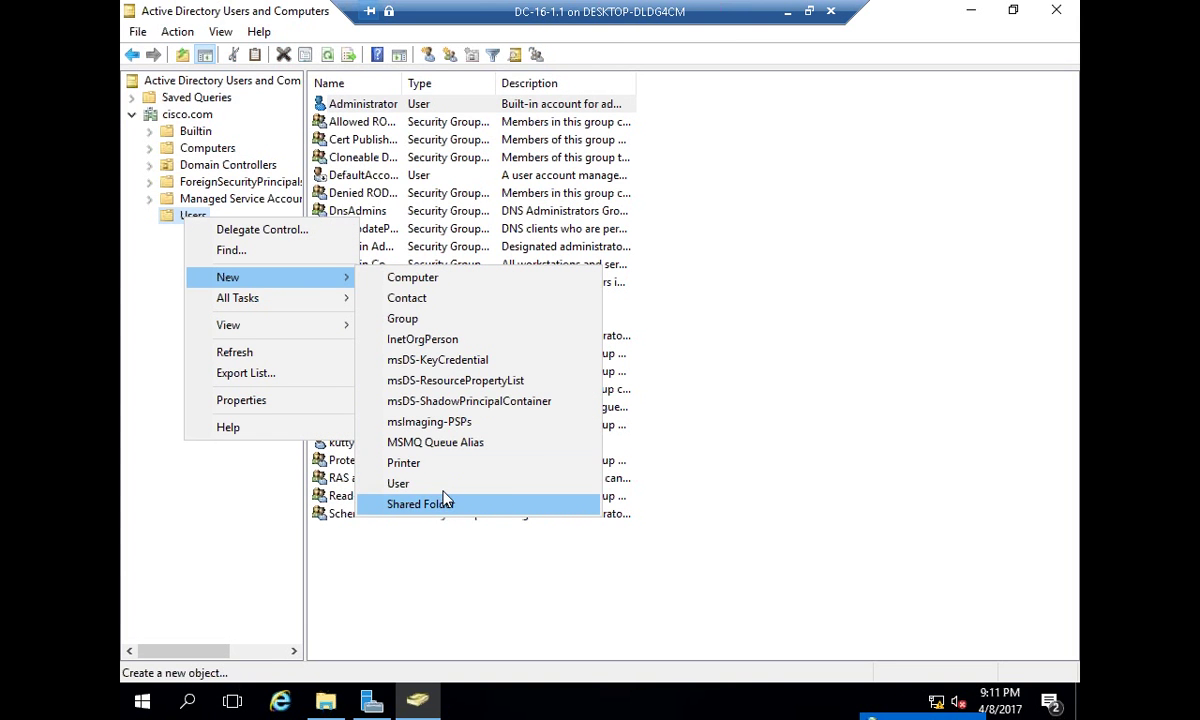
pyautogui.click(430, 482)
pyautogui.write('chandfr')
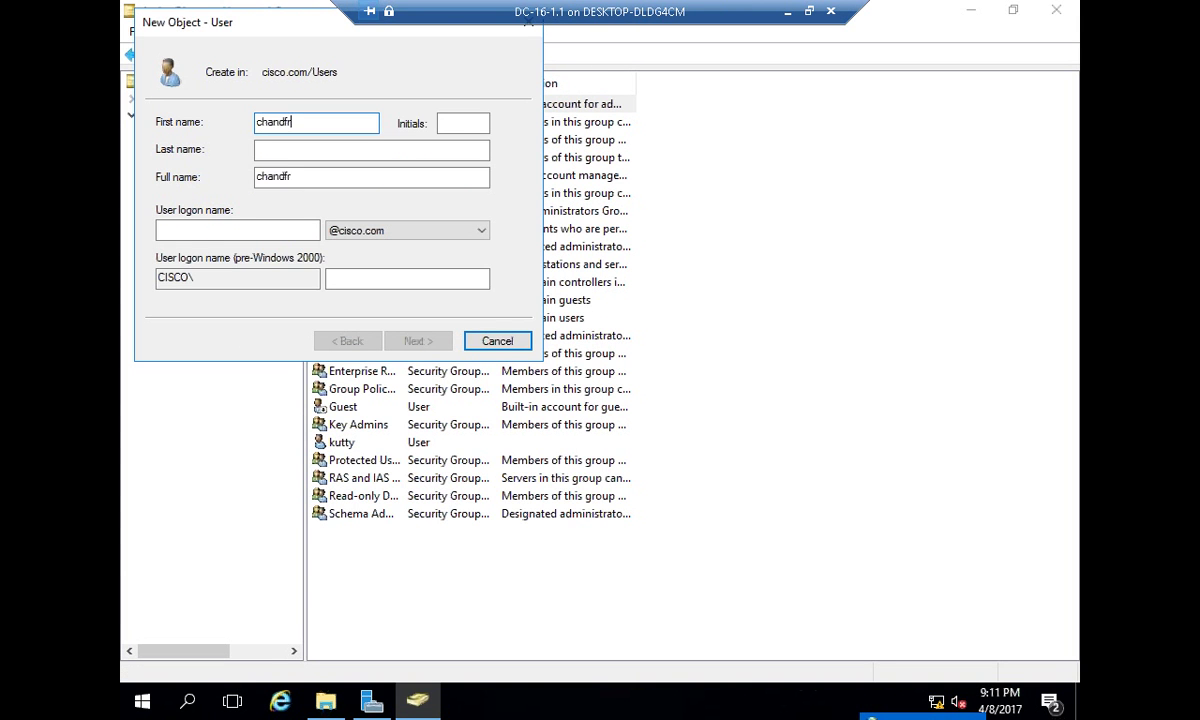
pyautogui.press('BackSpace')
pyautogui.press('BackSpace')
pyautogui.write('ru')
pyautogui.press('Tab')
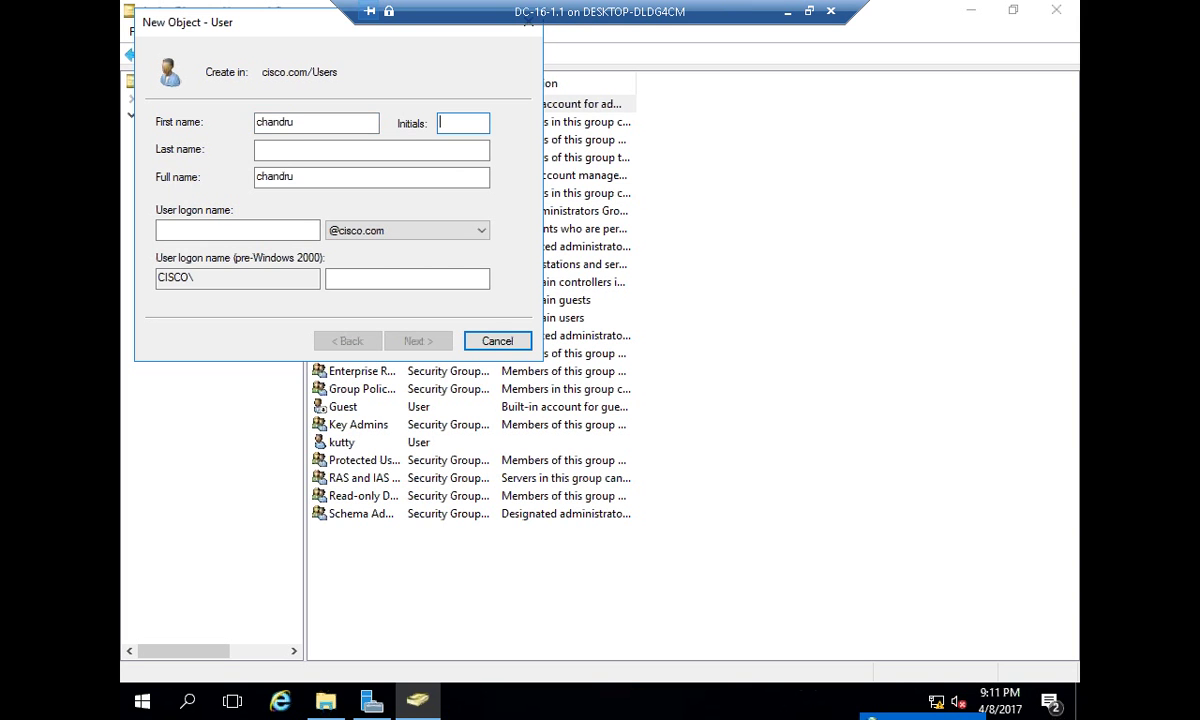
pyautogui.click(237, 230)
pyautogui.write('chand')
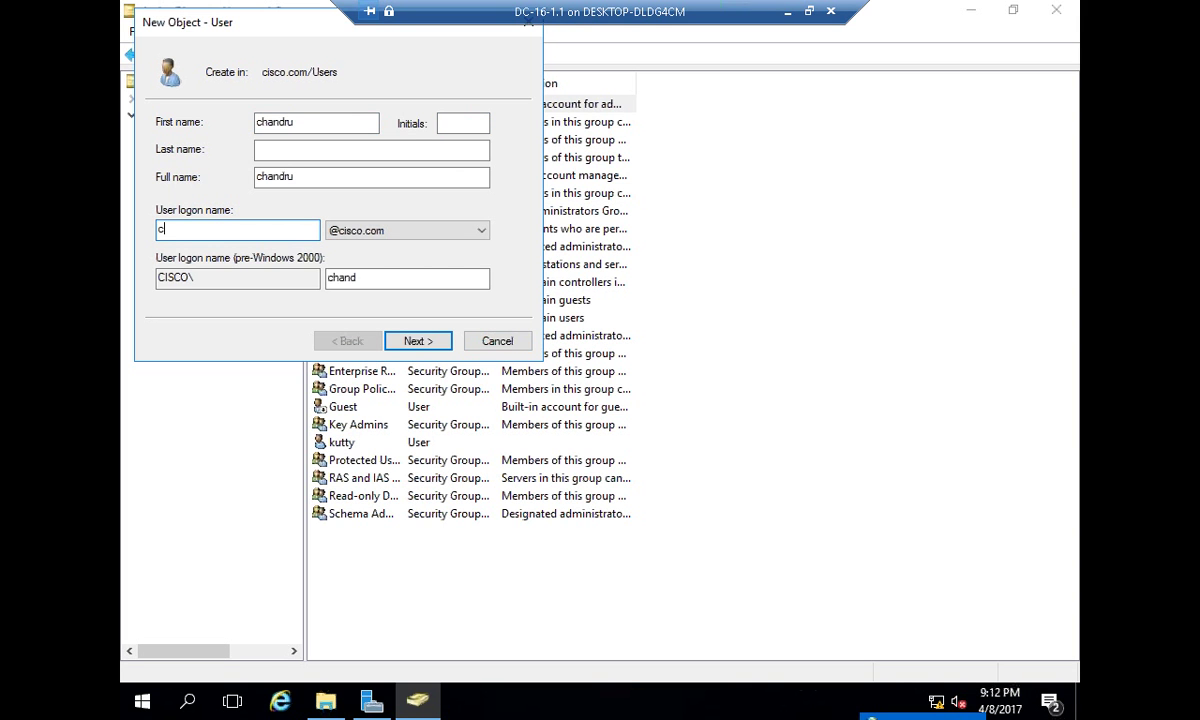
pyautogui.press('Return')
# - Set and confirm the new account's password and finish creating chandru
pyautogui.write('P@')
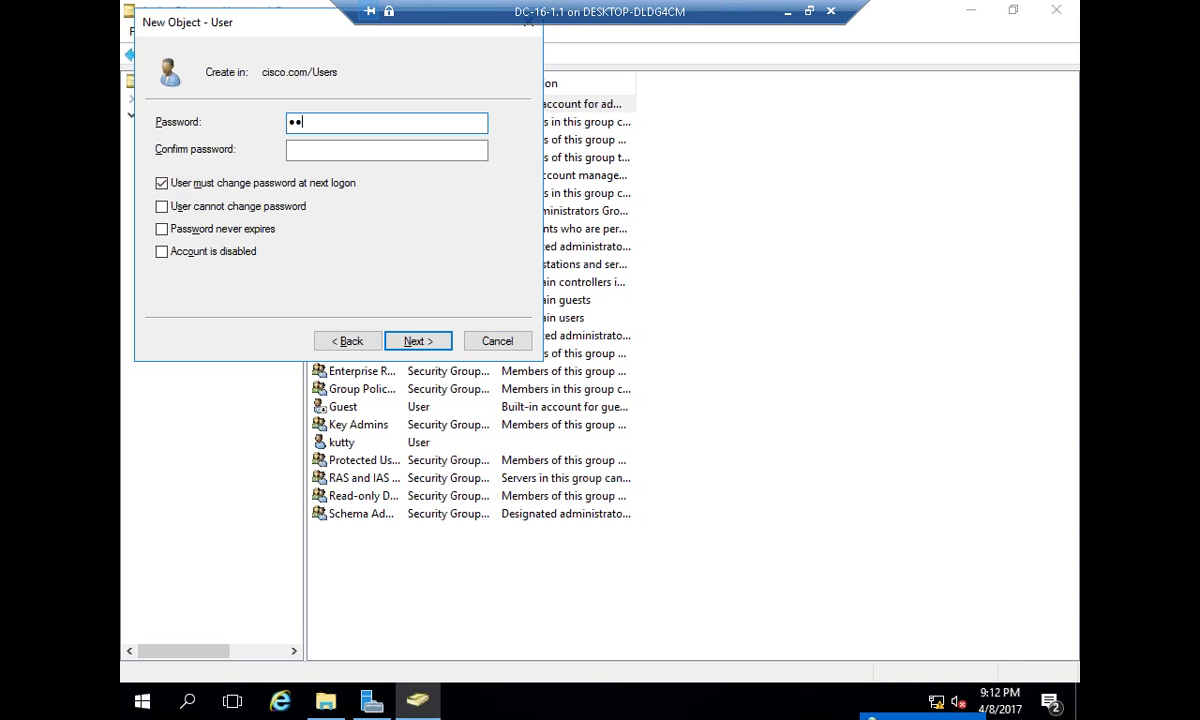
pyautogui.write('ssw0r')
pyautogui.press('Tab')
pyautogui.write('P@ssw0r')
pyautogui.press('Tab')
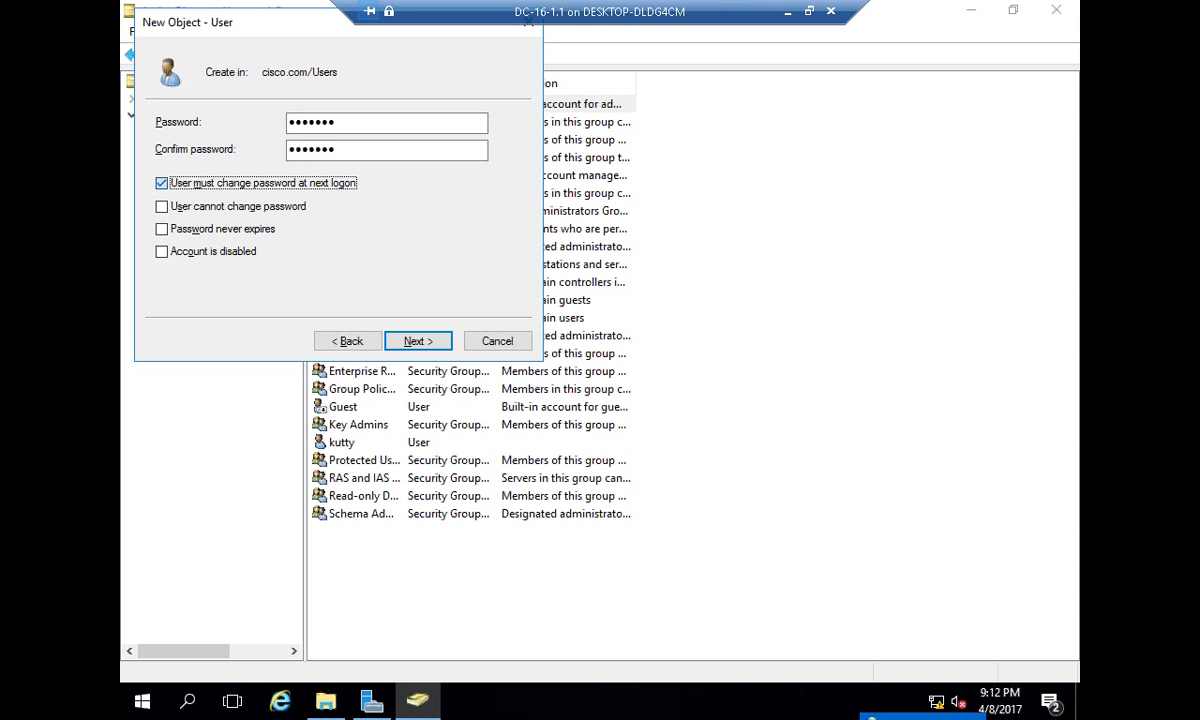
pyautogui.press('space')
pyautogui.press('Tab')
pyautogui.press('space')
pyautogui.press('Tab')
pyautogui.press('space')
pyautogui.press('Return')
pyautogui.press('Return')
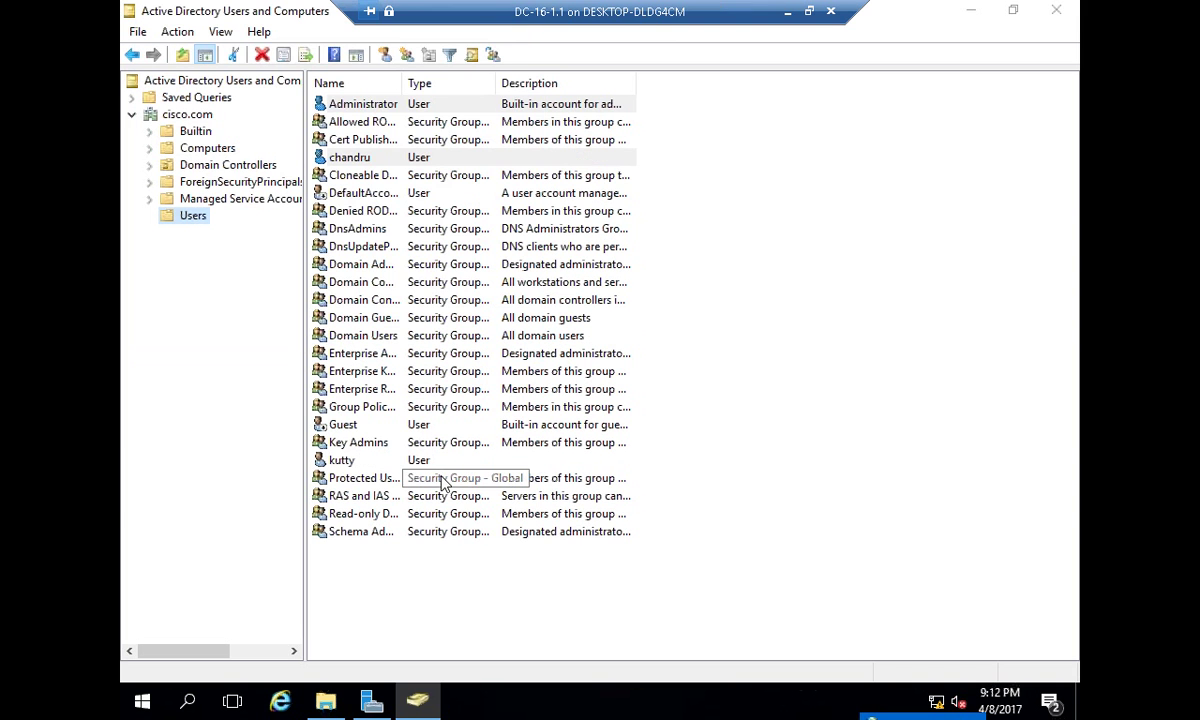
# - Review kutty's account properties, then leave the server VM's full screen
pyautogui.click(384, 165)
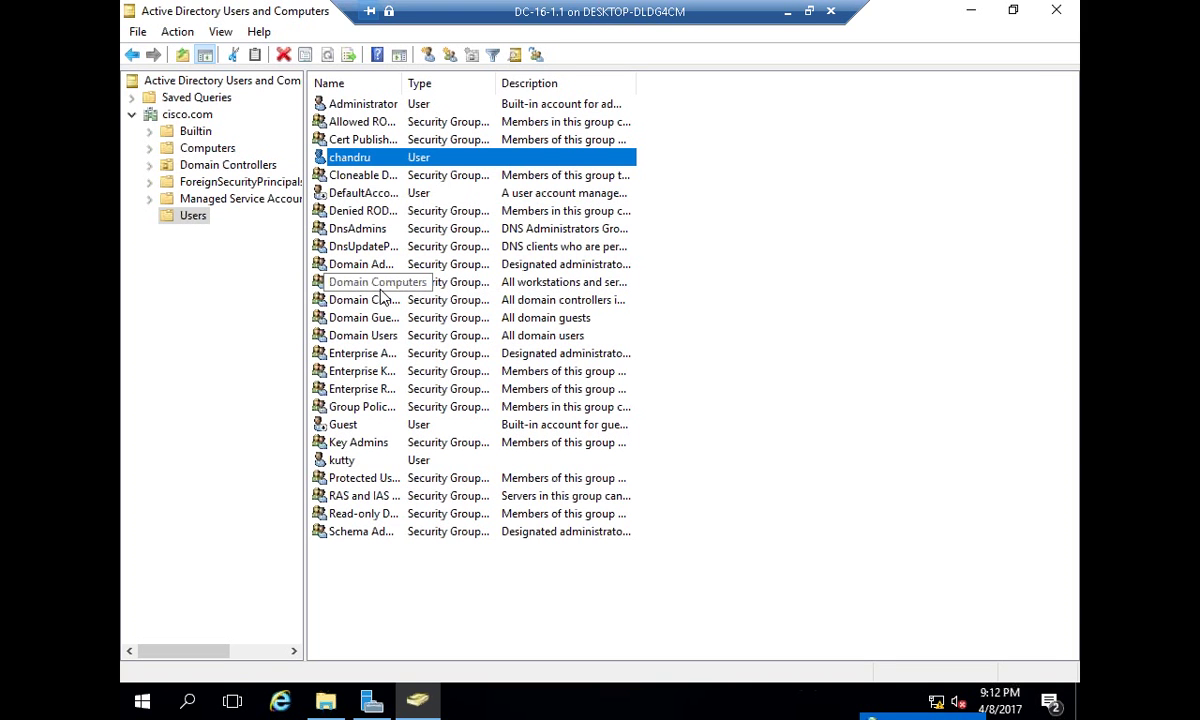
pyautogui.click(352, 353)
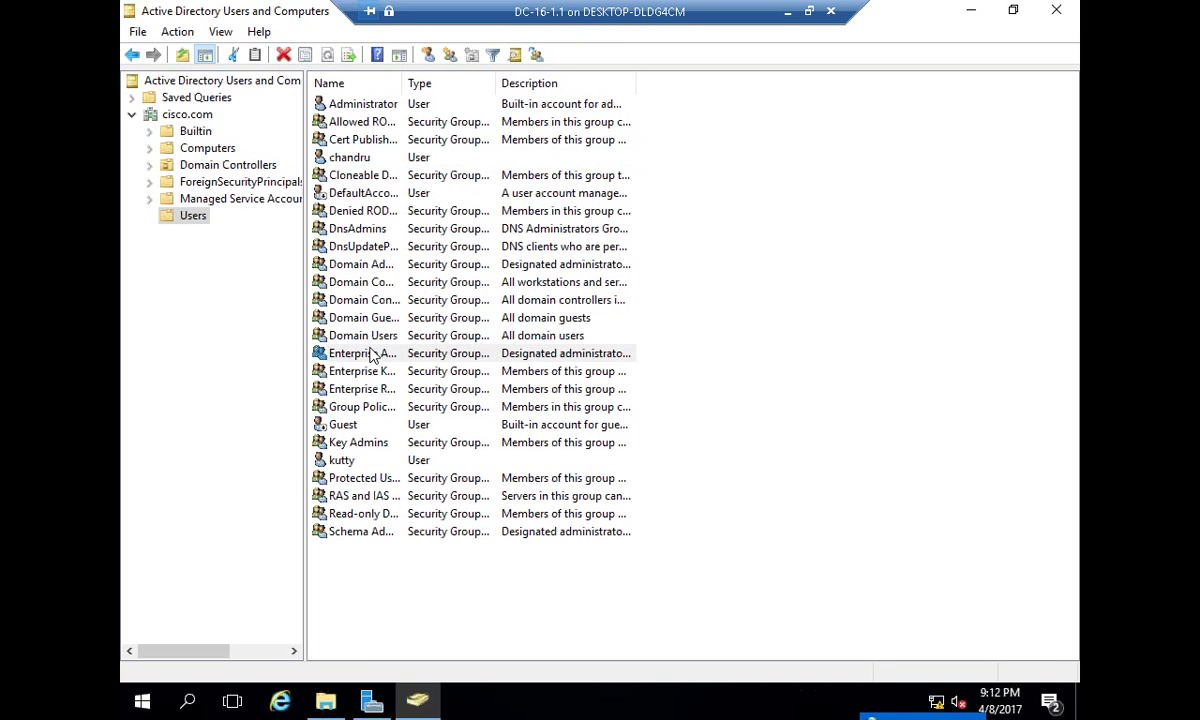
pyautogui.click(350, 389)
pyautogui.click(348, 406)
pyautogui.click(365, 477)
pyautogui.doubleClick(342, 460)
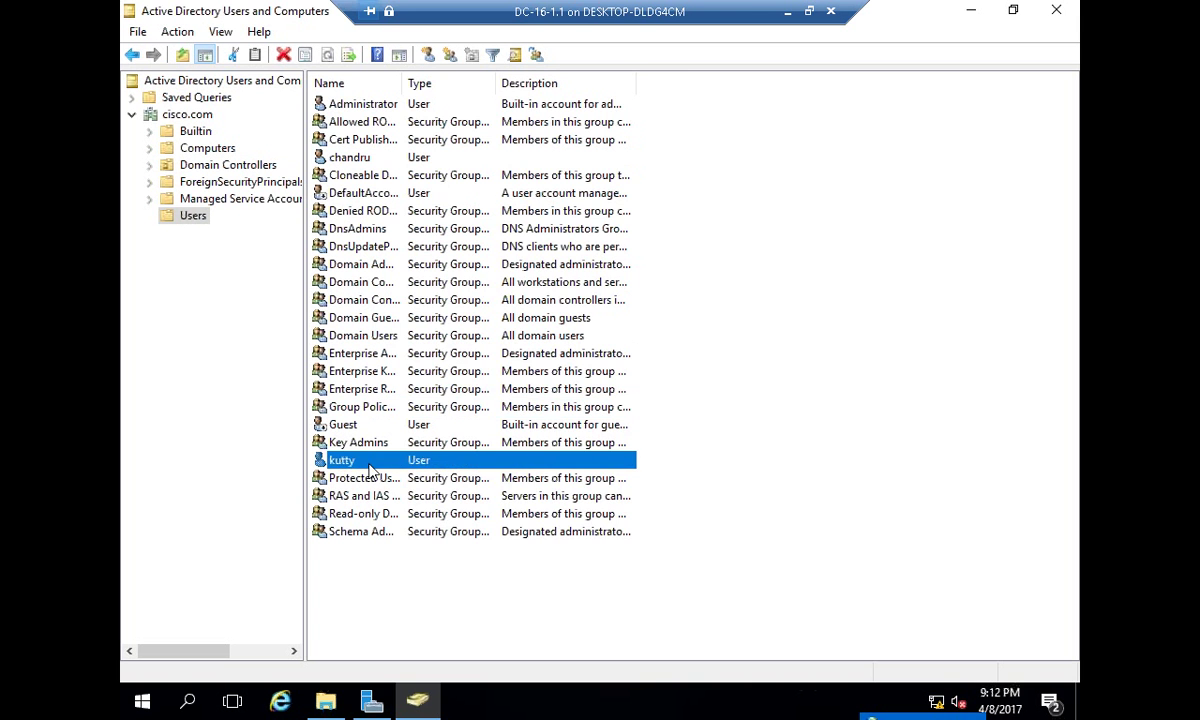
pyautogui.click(558, 170)
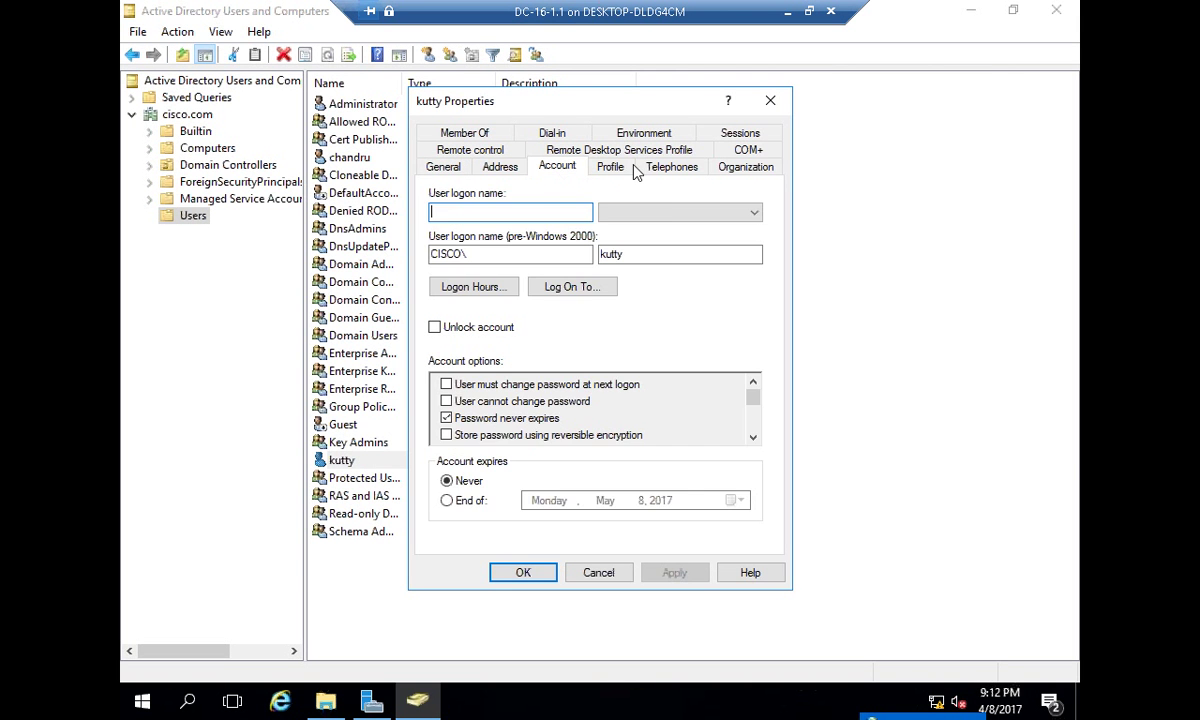
pyautogui.click(676, 169)
pyautogui.press('Escape')
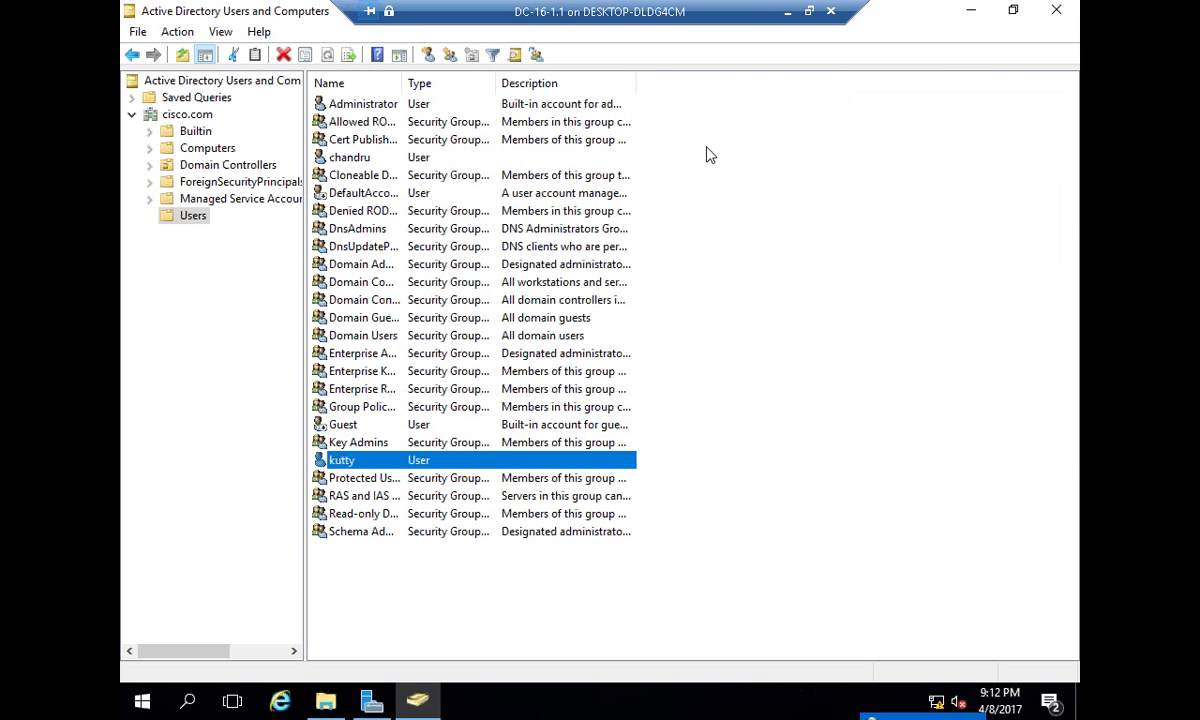
pyautogui.click(795, 12)
# - Switch from the server VM to the Xp100 virtual machine
pyautogui.click(952, 14)
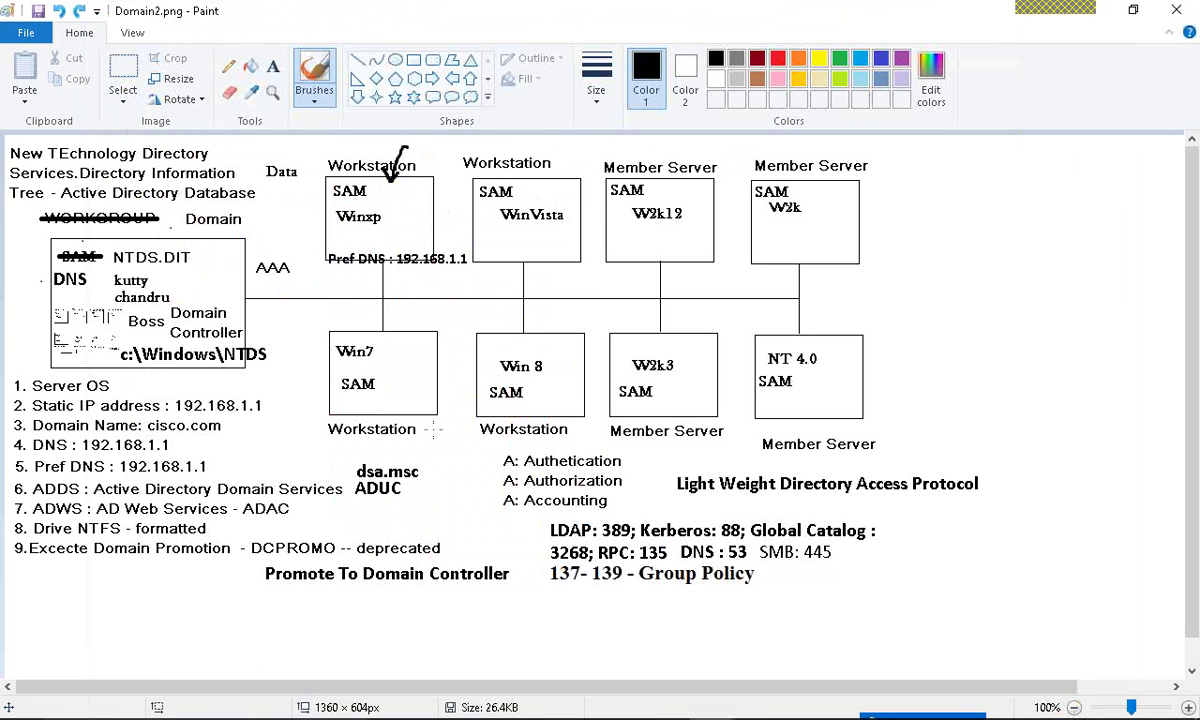
pyautogui.hotkey('alt', 'Tab')
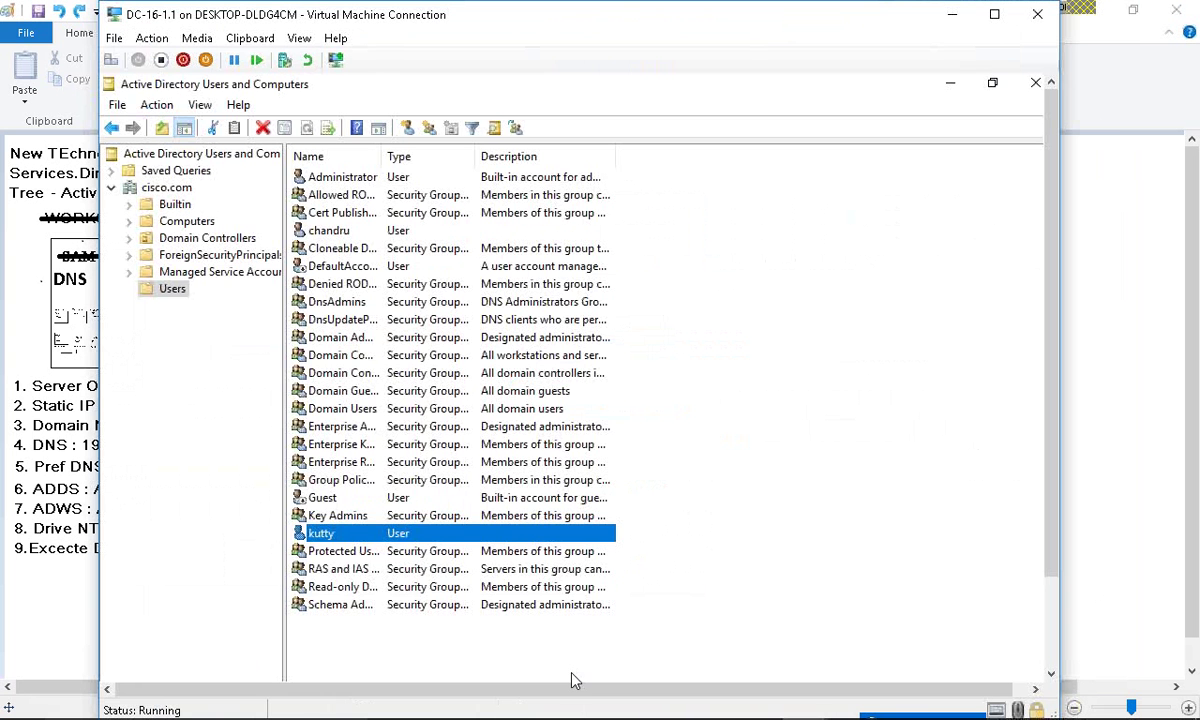
pyautogui.hotkey('alt', 'Tab')
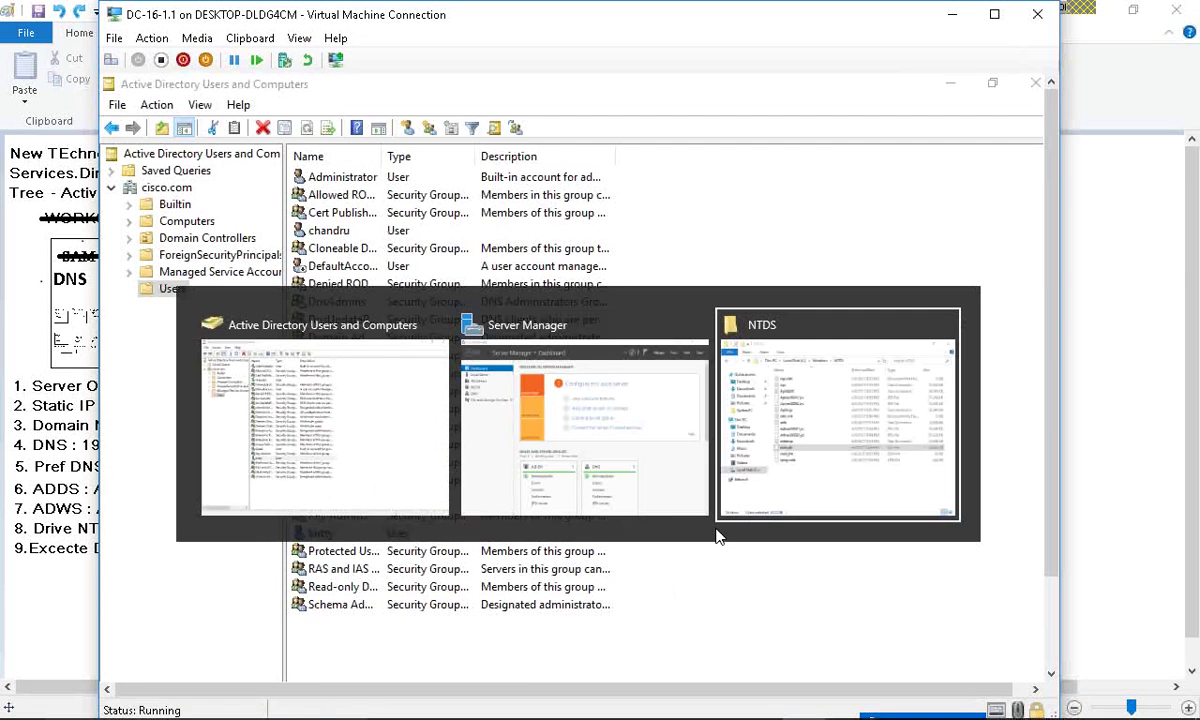
pyautogui.moveTo(785, 710)
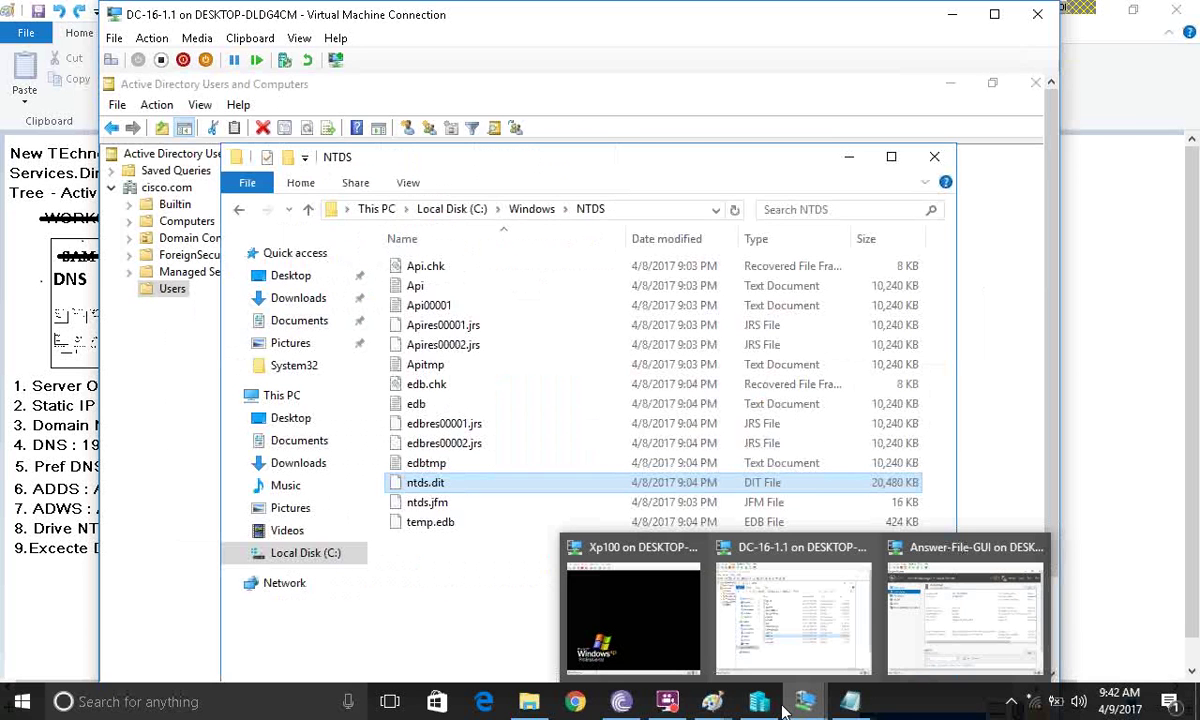
pyautogui.click(633, 605)
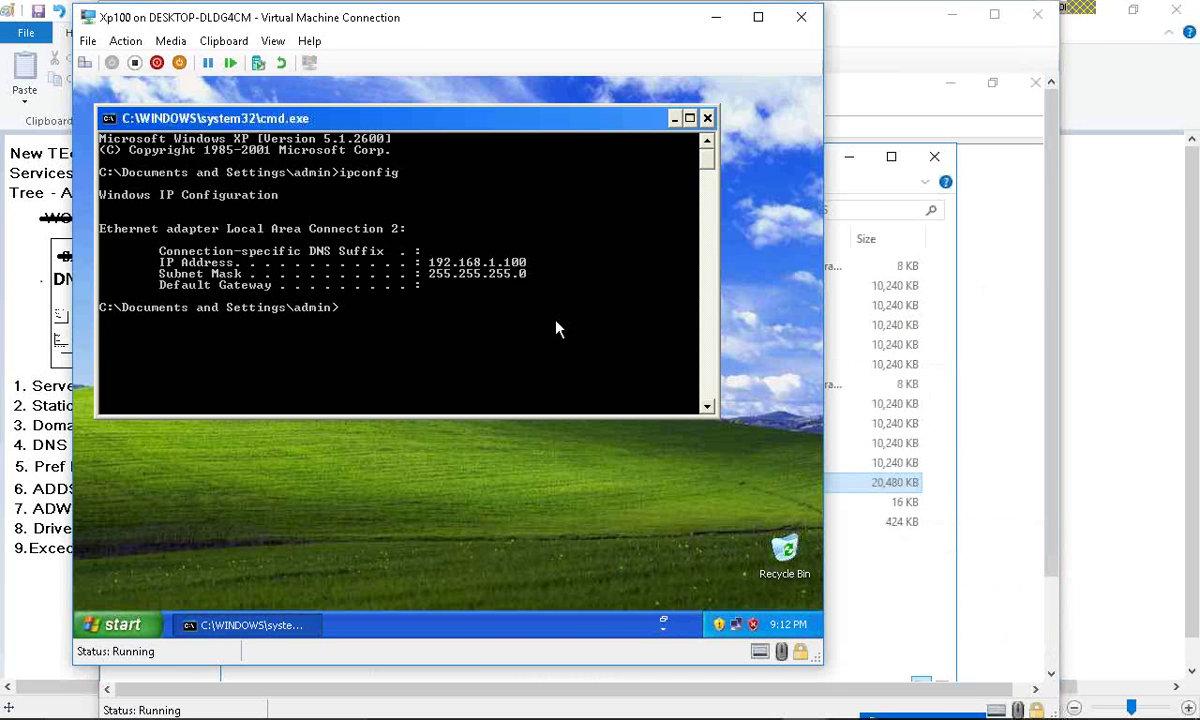
# - Try opening My Computer's properties, dismiss the restrictions error, and close the old prompt
pyautogui.click(120, 624)
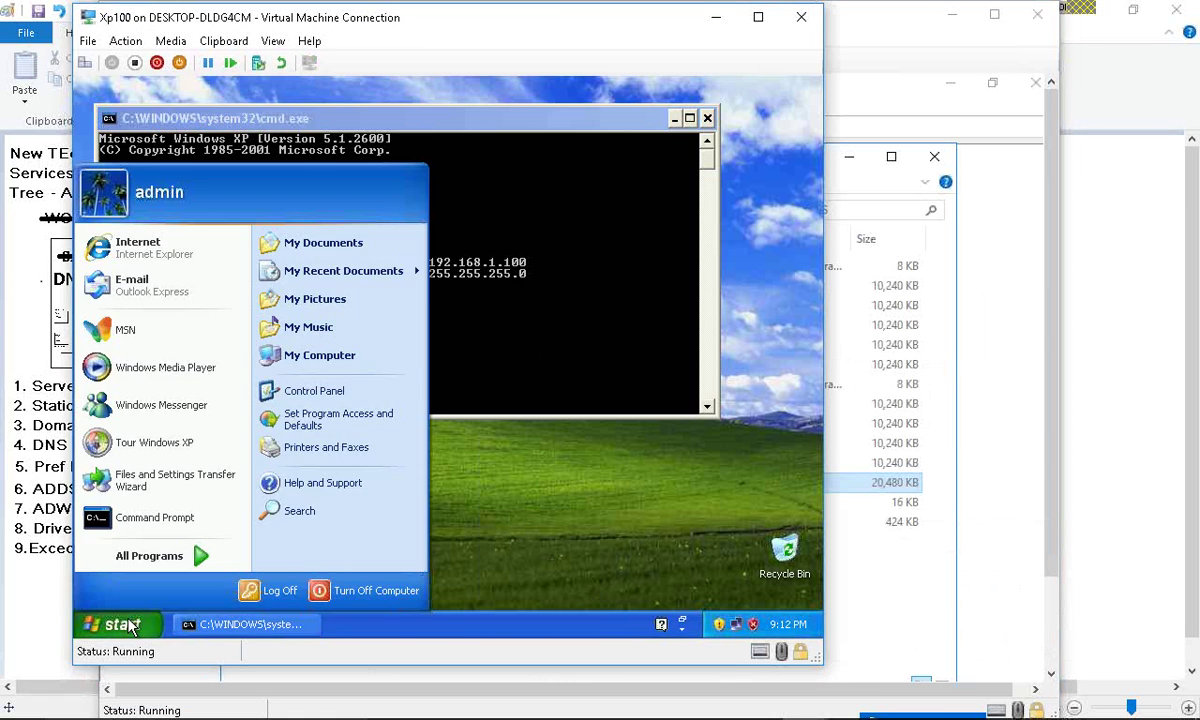
pyautogui.rightClick(365, 358)
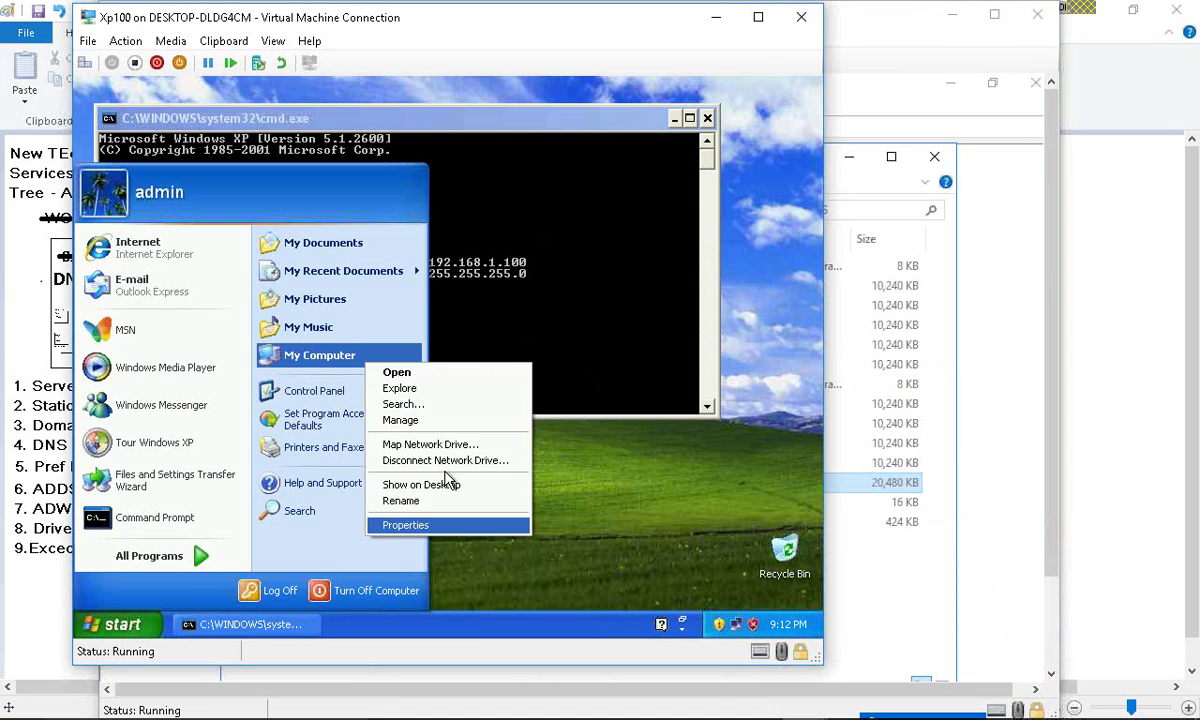
pyautogui.click(445, 527)
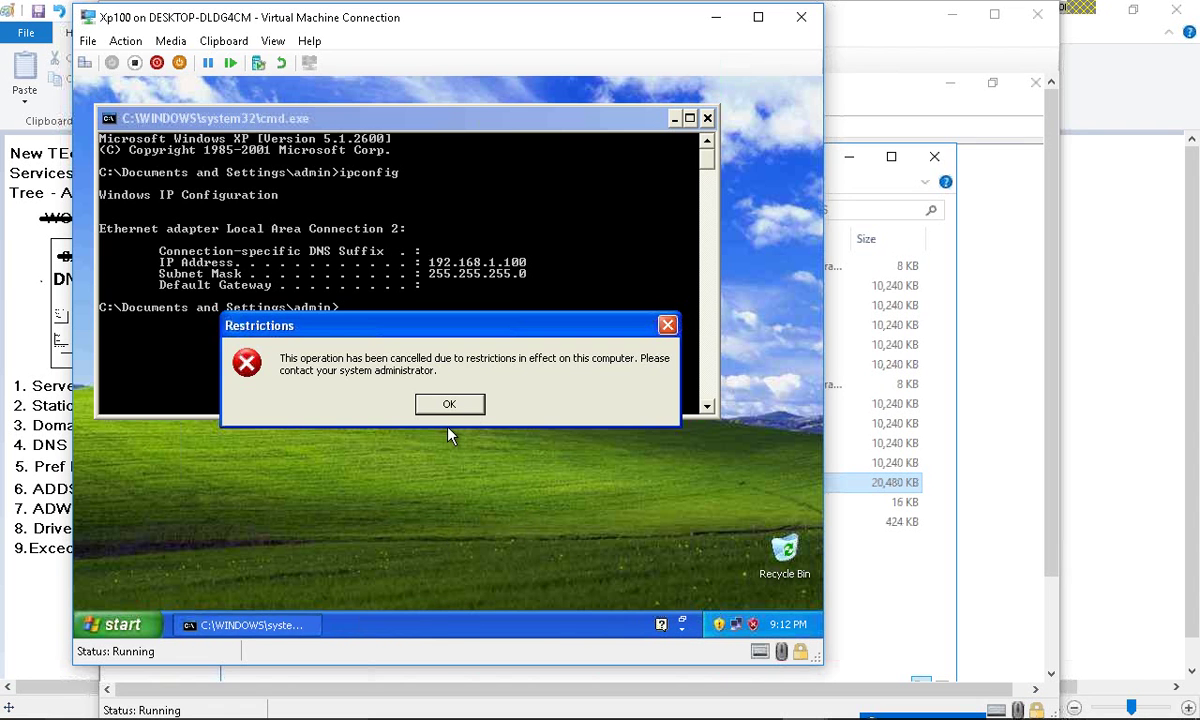
pyautogui.click(467, 407)
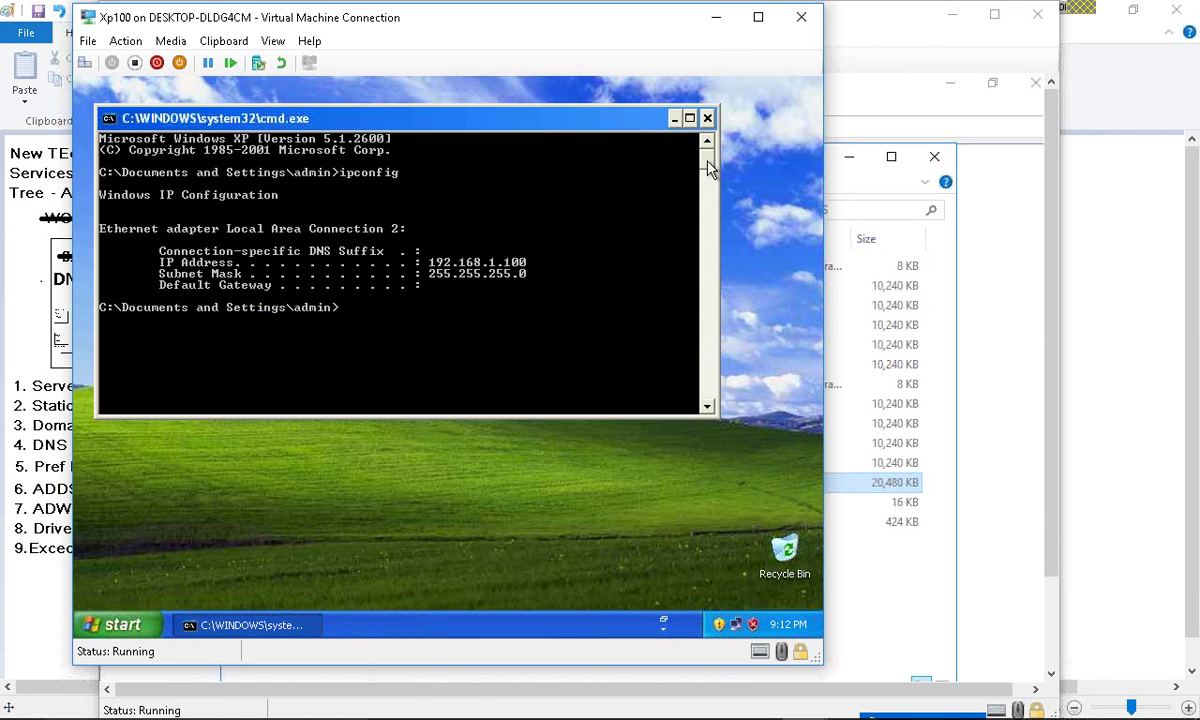
pyautogui.click(707, 119)
# - Open Command Prompt from Start > All Programs > Accessories
pyautogui.click(158, 624)
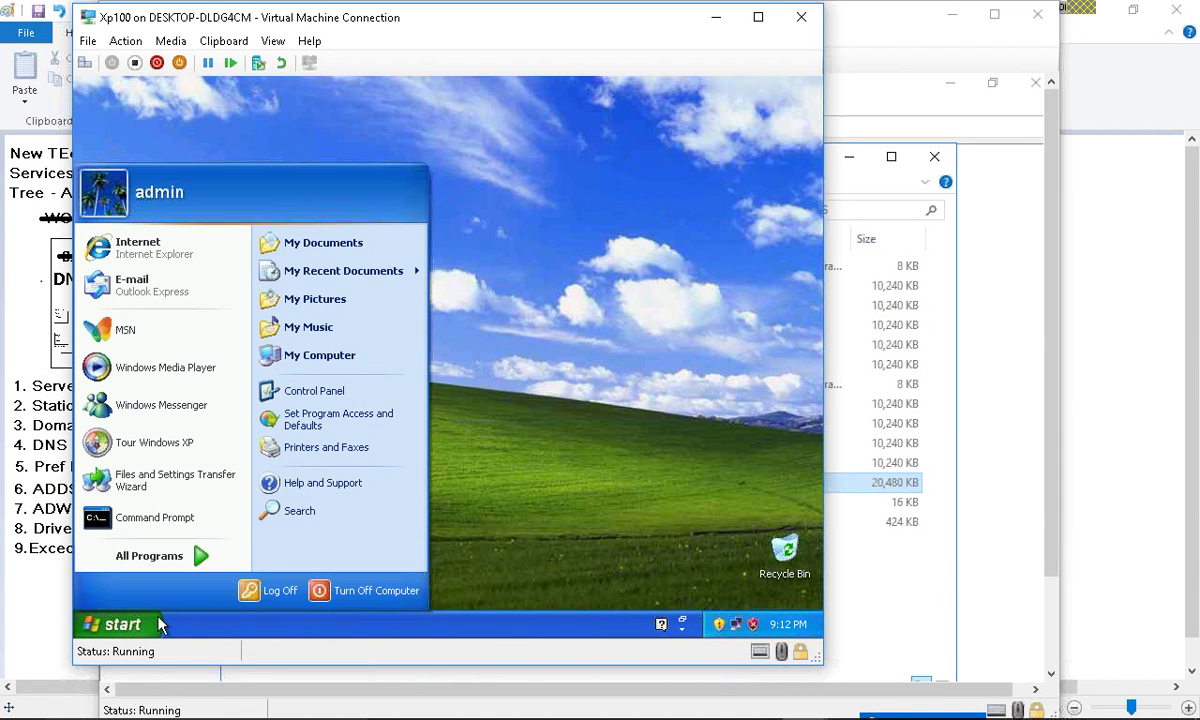
pyautogui.click(203, 556)
pyautogui.click(160, 558)
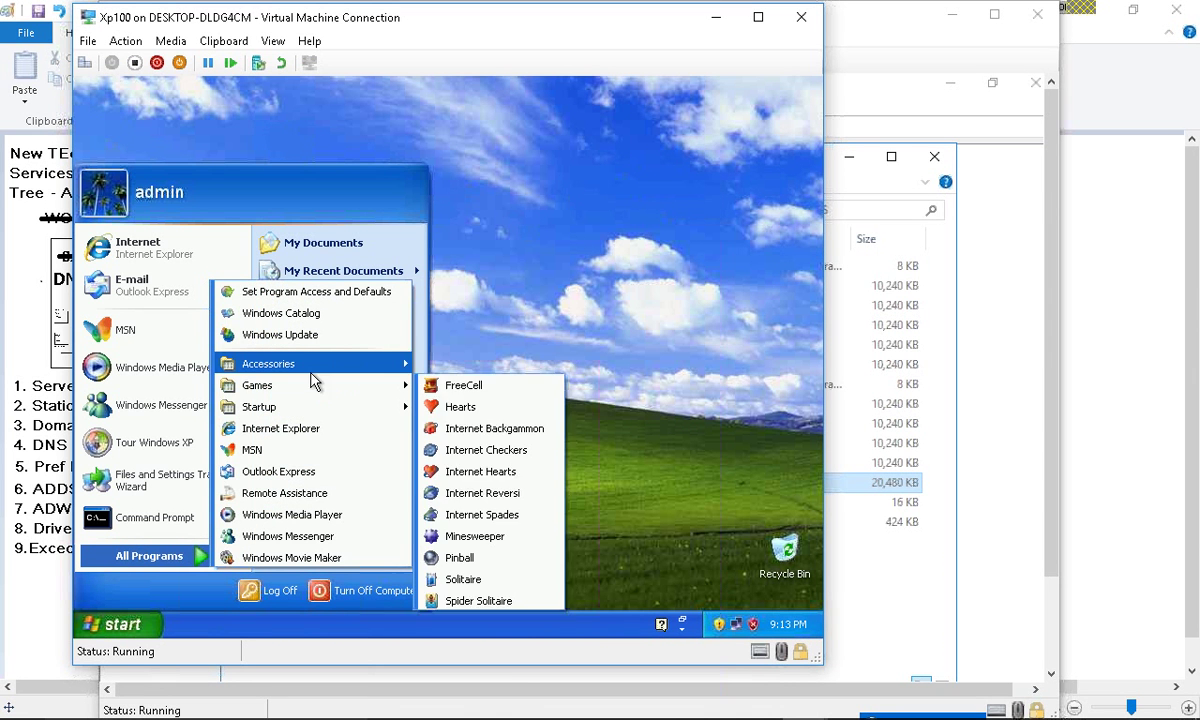
pyautogui.moveTo(300, 364)
pyautogui.click(505, 458)
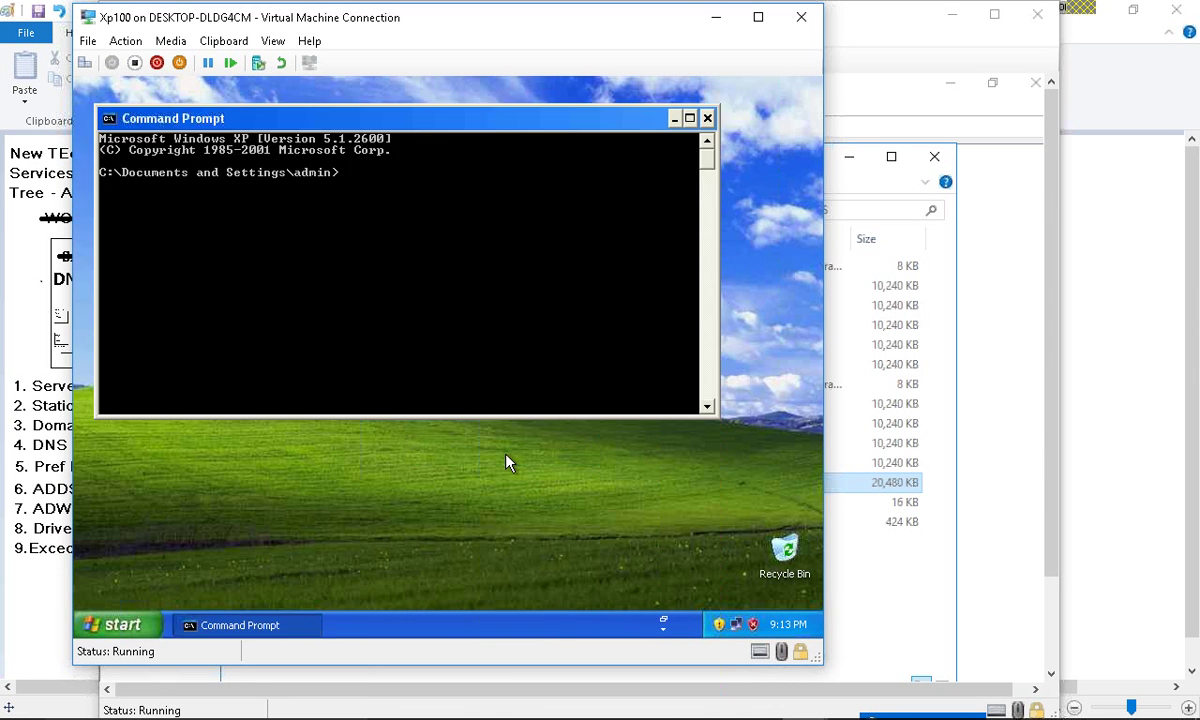
# - Launch gpedit.msc and set Remove Run menu from Start Menu to Not Configured
pyautogui.write('gpedit.msc')
pyautogui.press('Return')
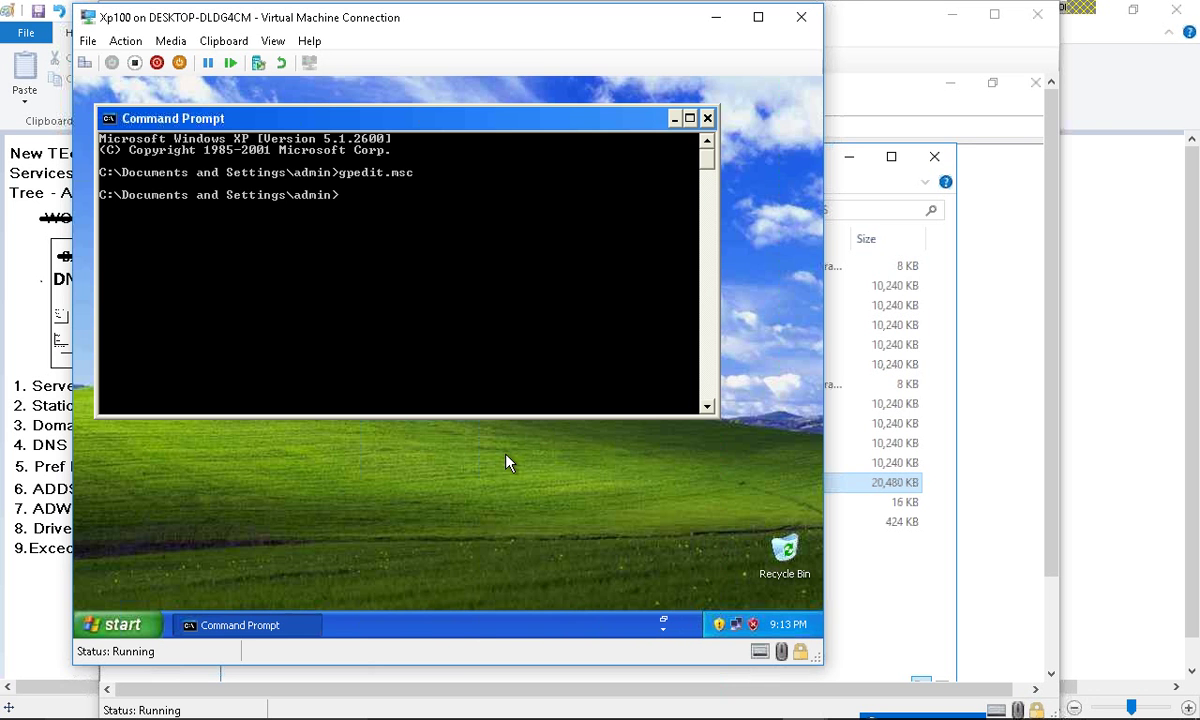
pyautogui.click(198, 283)
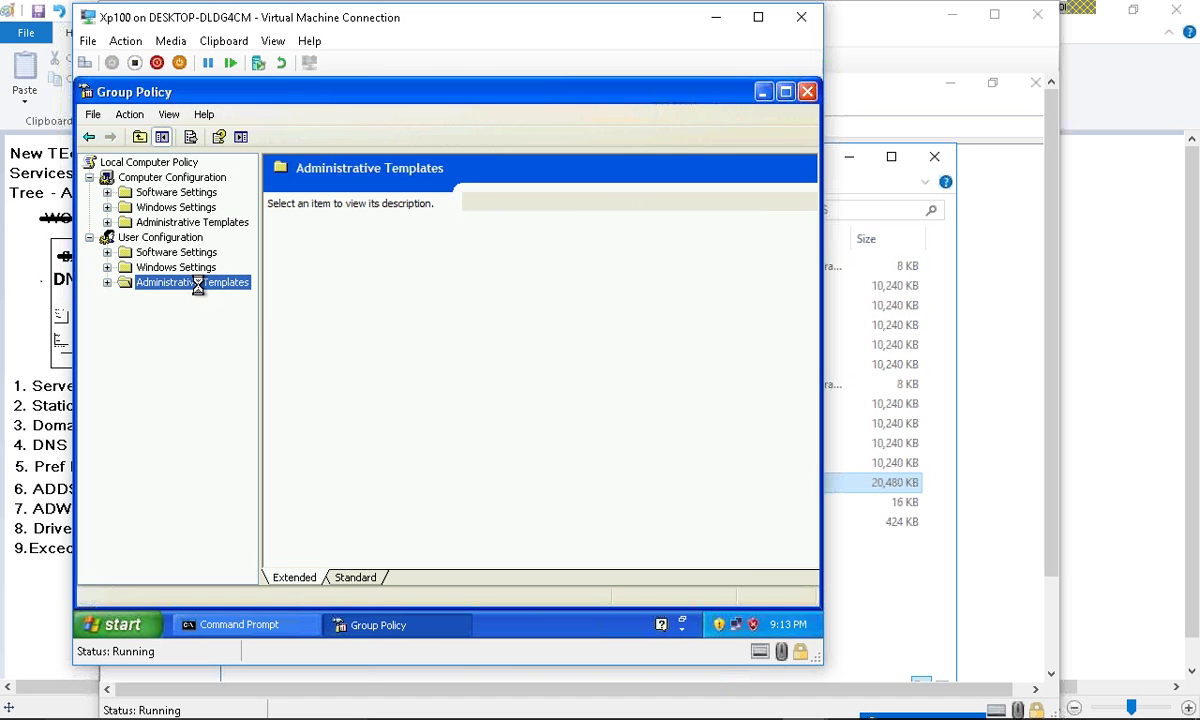
pyautogui.click(200, 313)
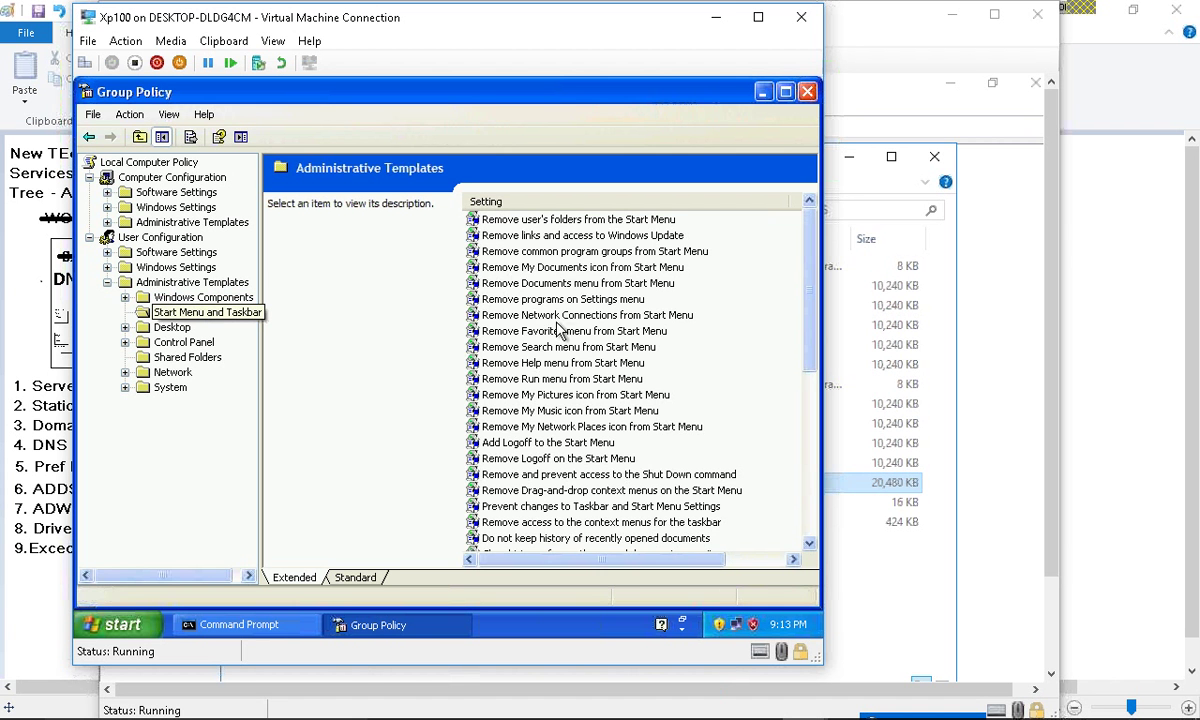
pyautogui.doubleClick(560, 379)
pyautogui.click(330, 244)
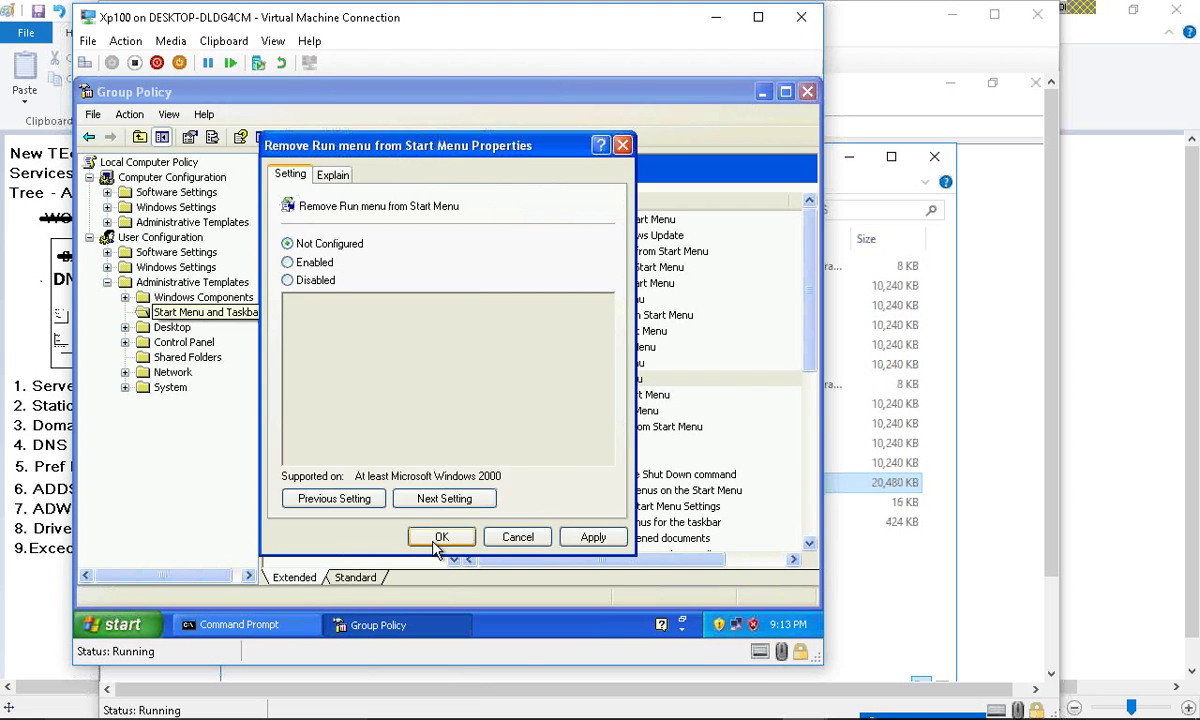
pyautogui.click(442, 537)
# - Set Prohibit access to the Control Panel to Not Configured
pyautogui.click(198, 343)
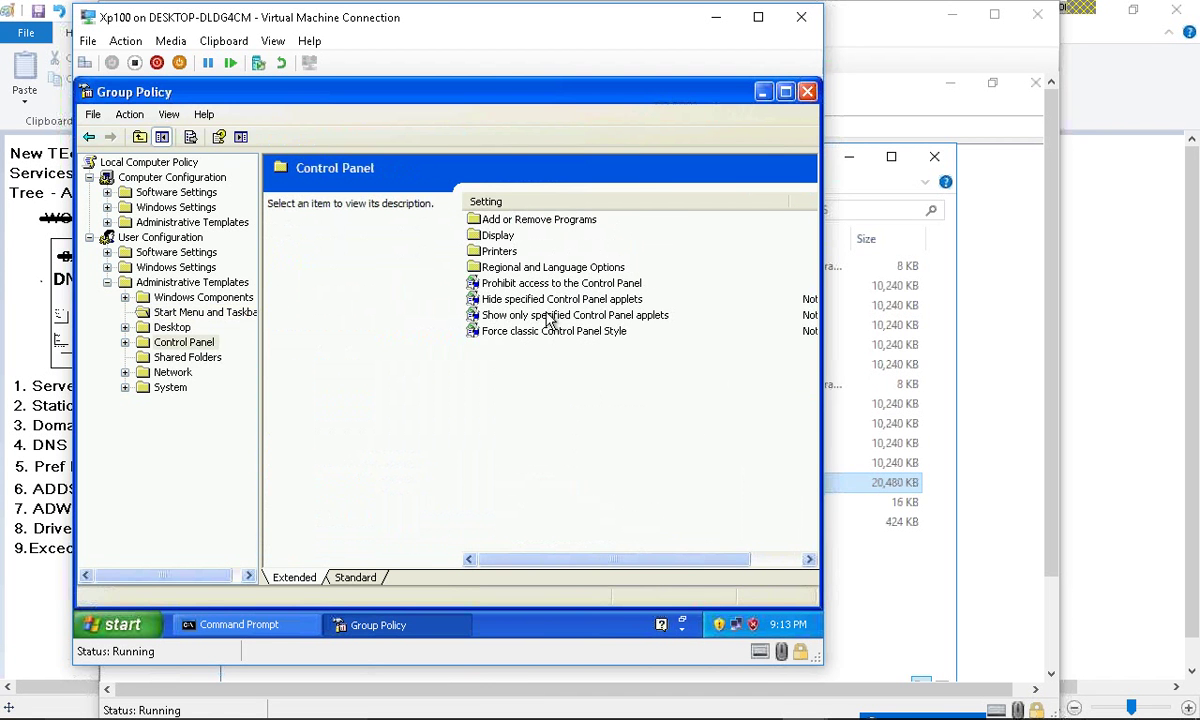
pyautogui.doubleClick(488, 288)
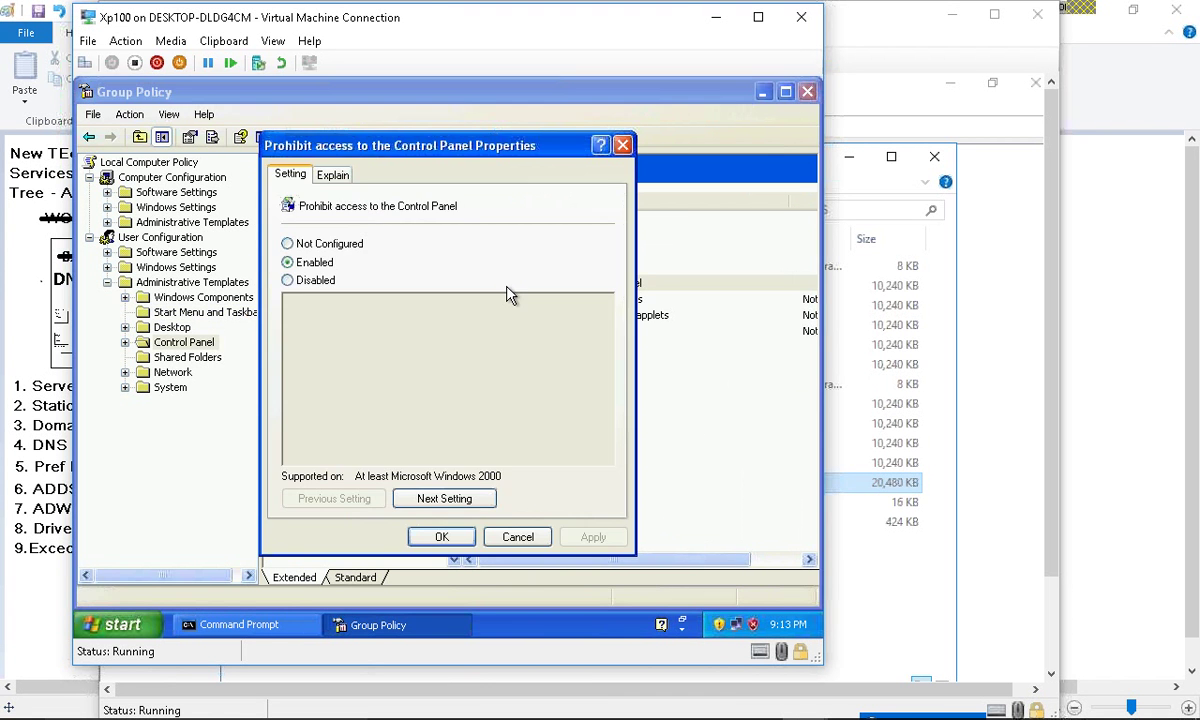
pyautogui.click(338, 243)
# - Apply the Control Panel policy, close Group Policy, and check the WORKGROUP membership
pyautogui.click(446, 535)
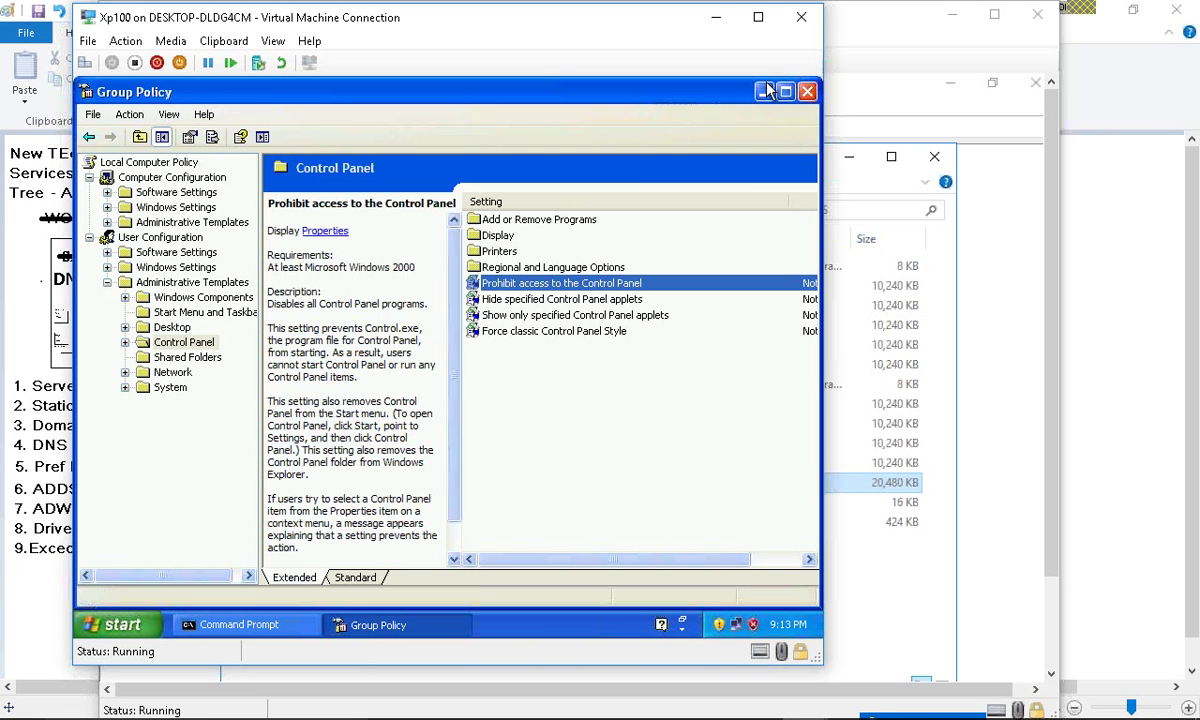
pyautogui.click(807, 91)
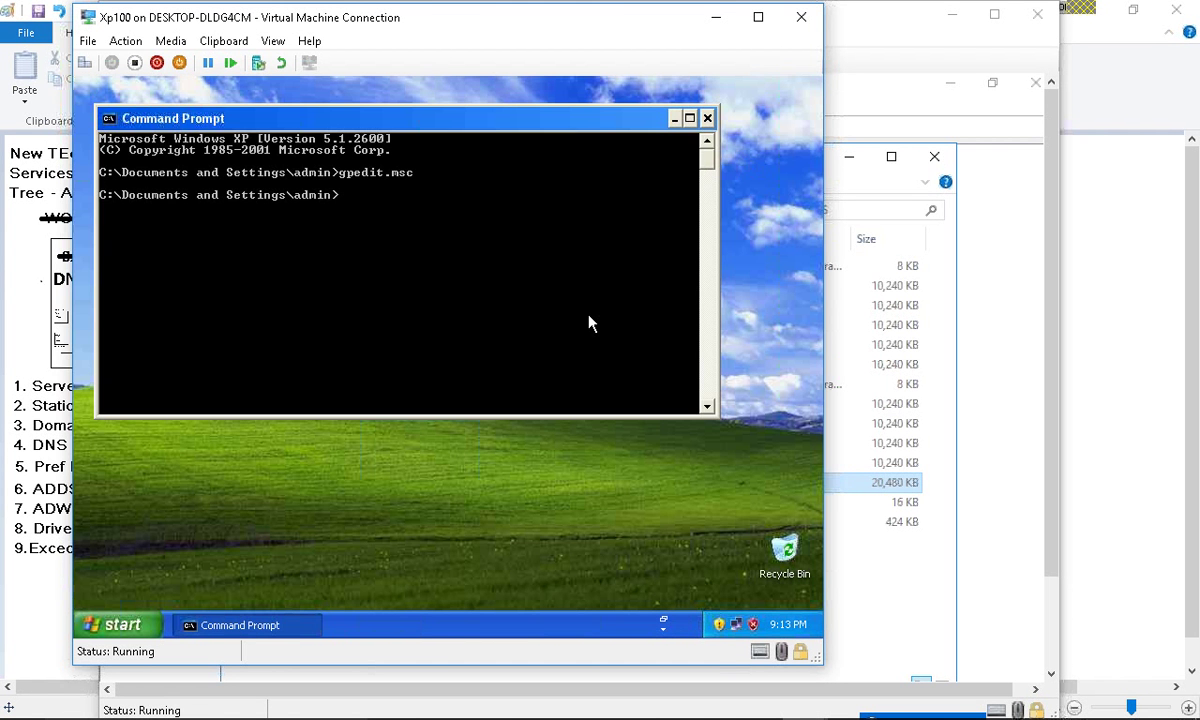
pyautogui.click(118, 624)
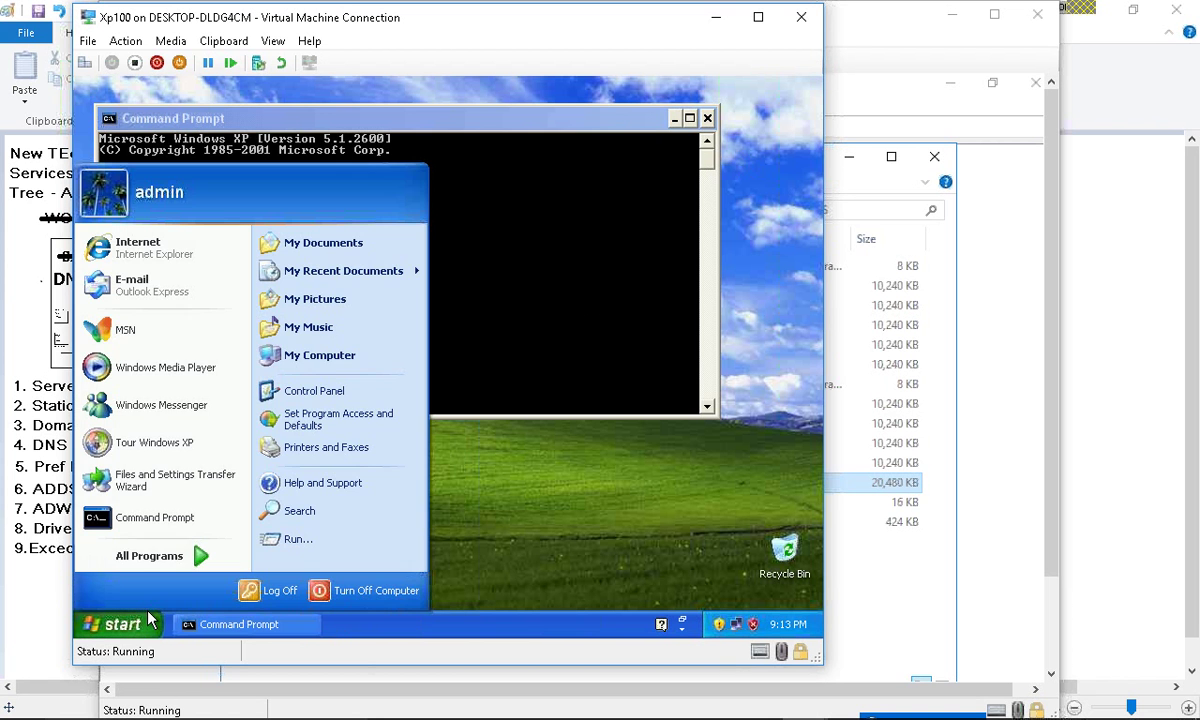
pyautogui.rightClick(360, 352)
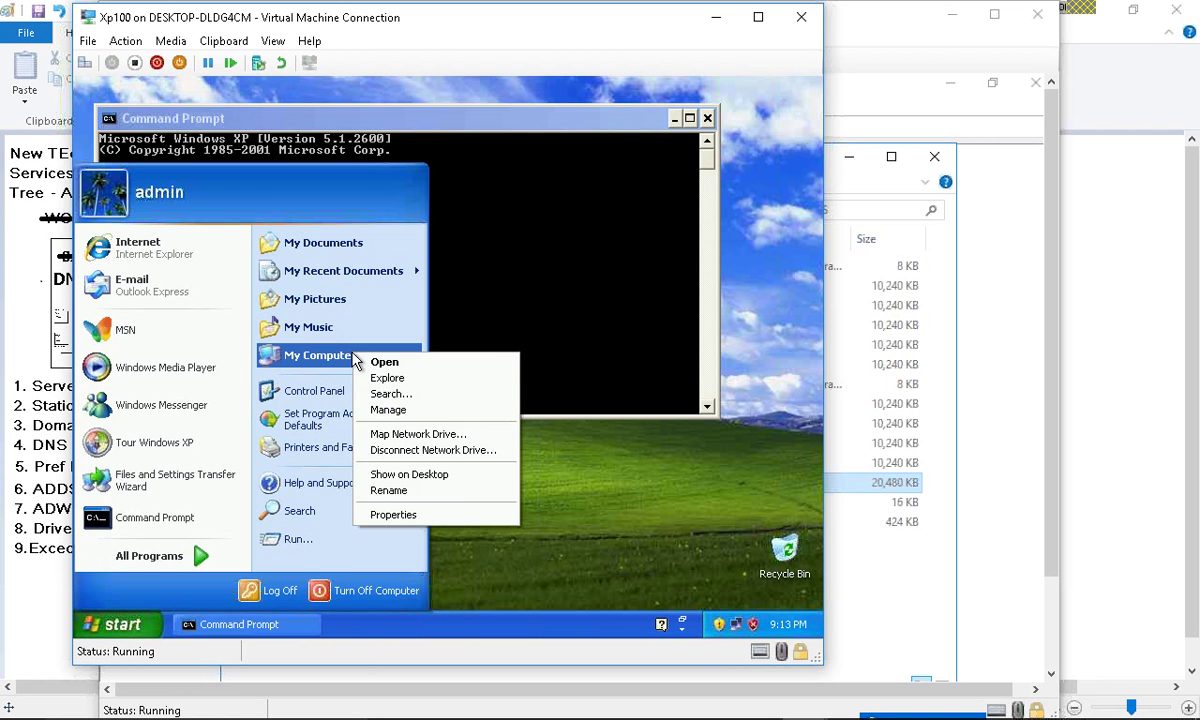
pyautogui.click(455, 504)
pyautogui.click(300, 212)
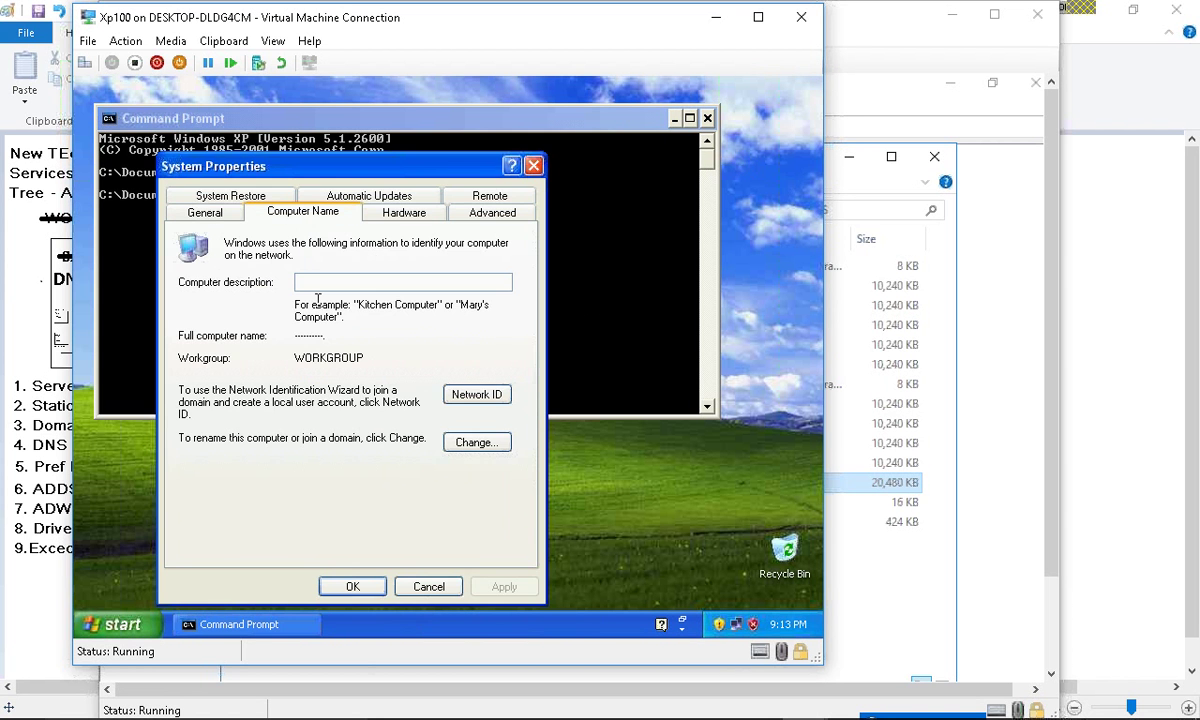
pyautogui.moveTo(364, 357); pyautogui.dragTo(287, 352)
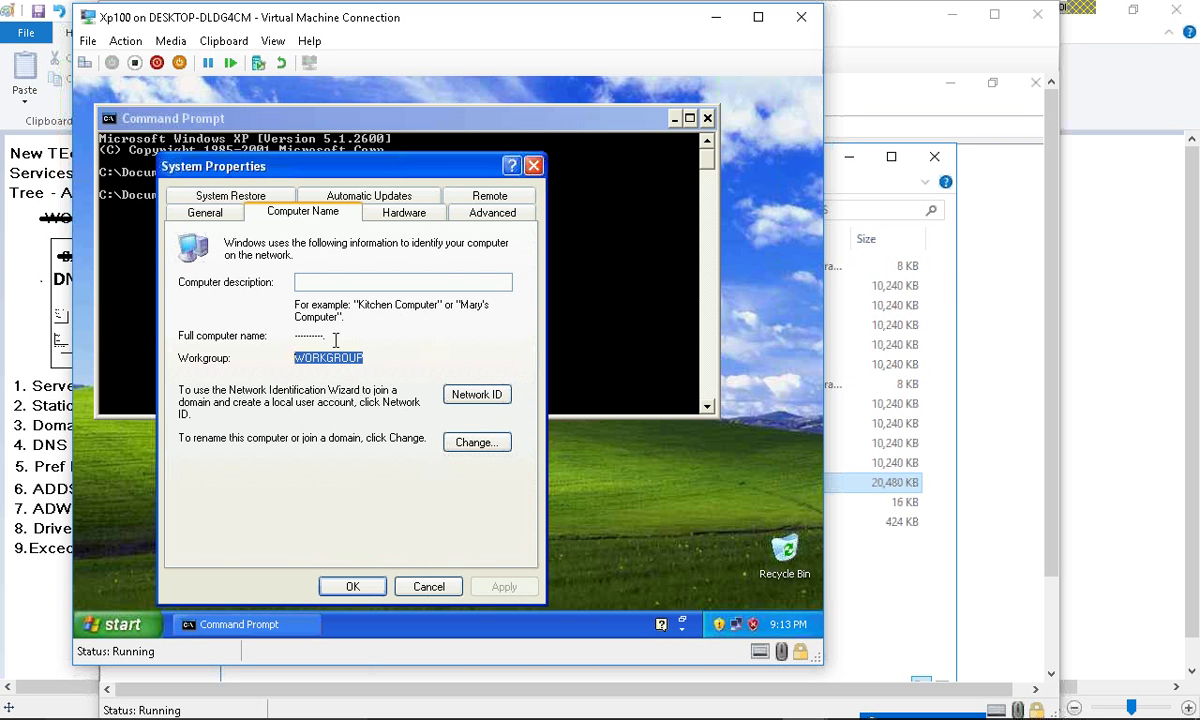
# - Ping 192.168.1.1 from the Command Prompt
pyautogui.click(577, 372)
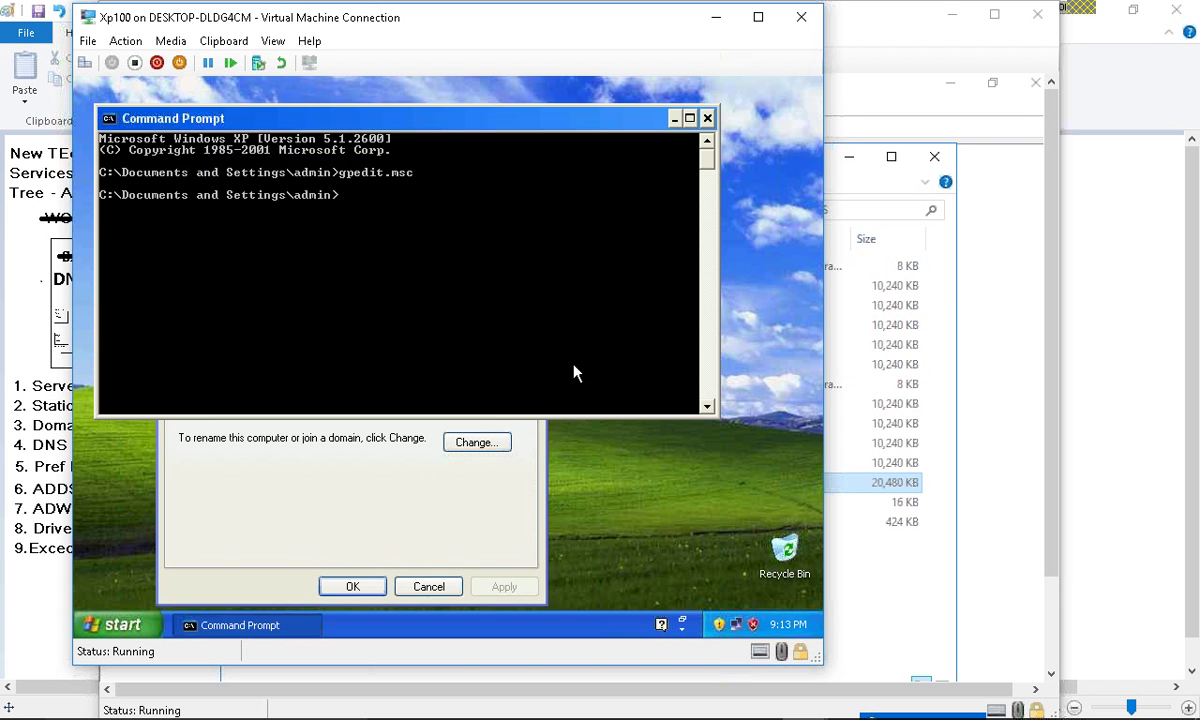
pyautogui.write('ping 192.168.1.')
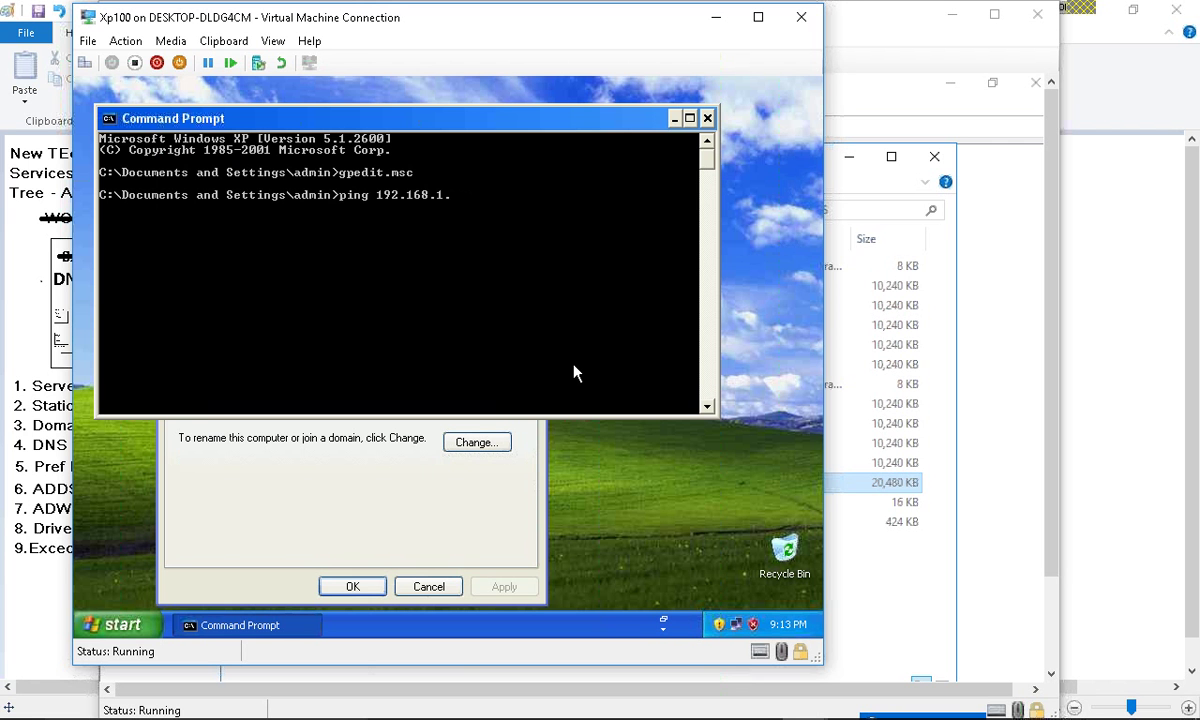
pyautogui.write('1')
pyautogui.press('Return')
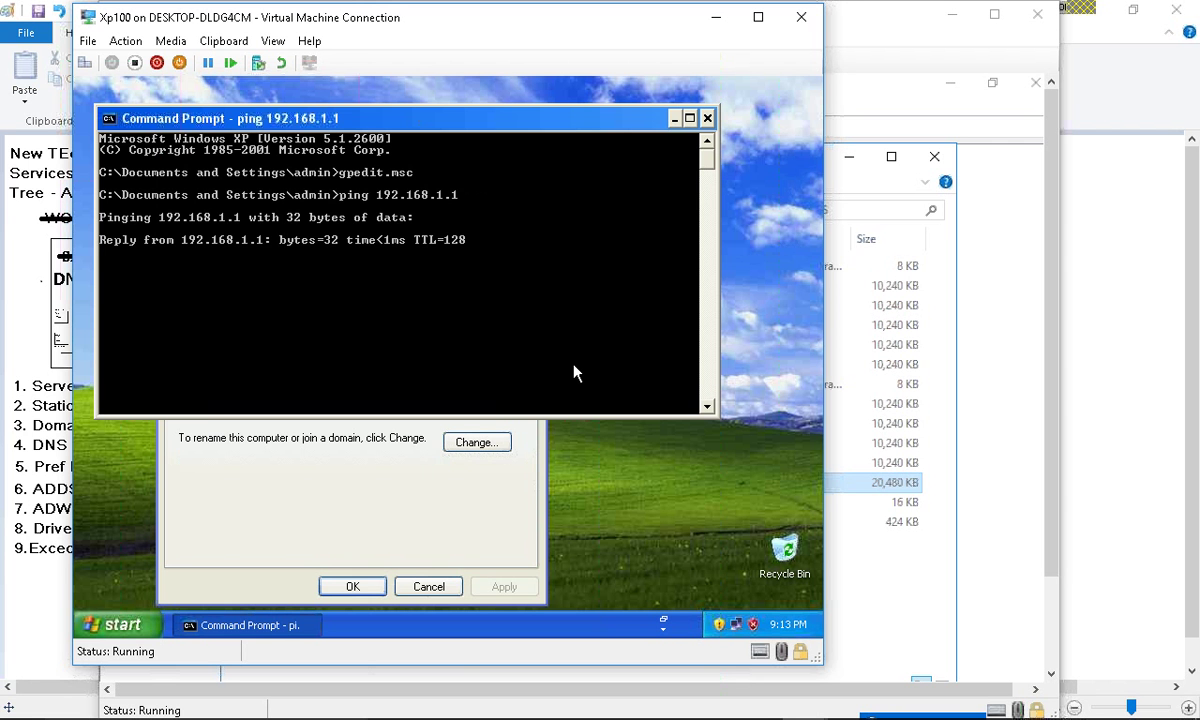
# - Enter computer name xp100 and domain cisco.com in Computer Name Changes, then switch to Paint
pyautogui.click(495, 544)
pyautogui.click(488, 446)
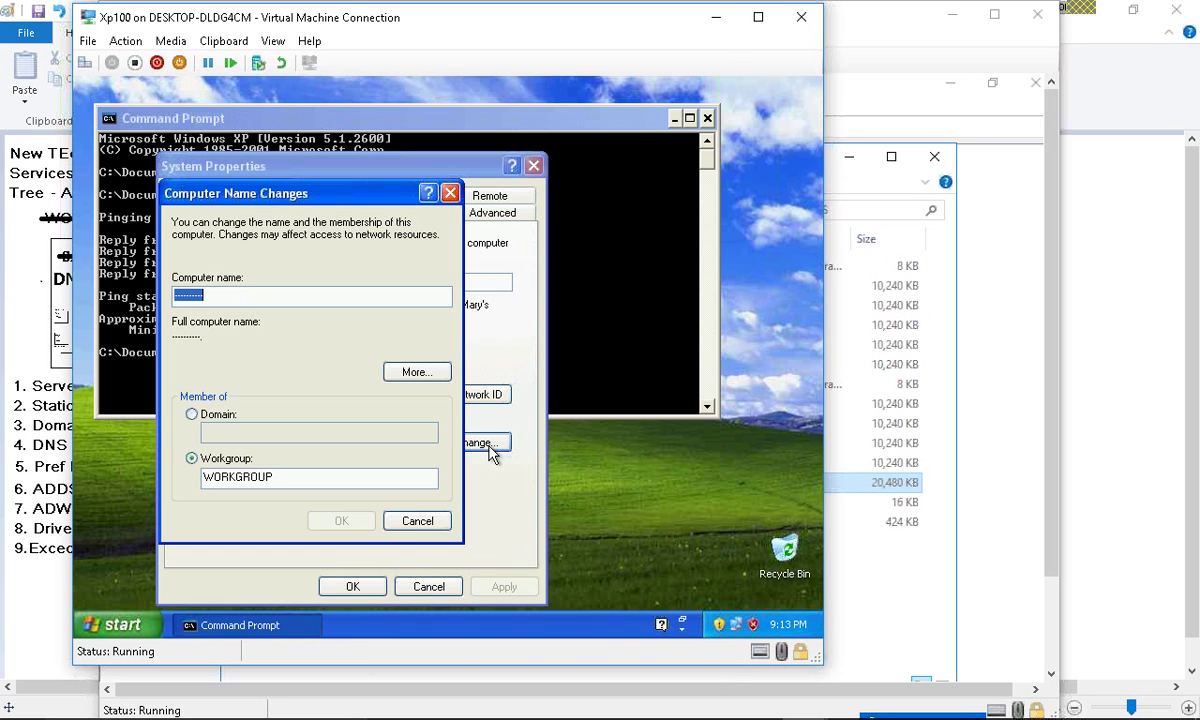
pyautogui.write('xp100')
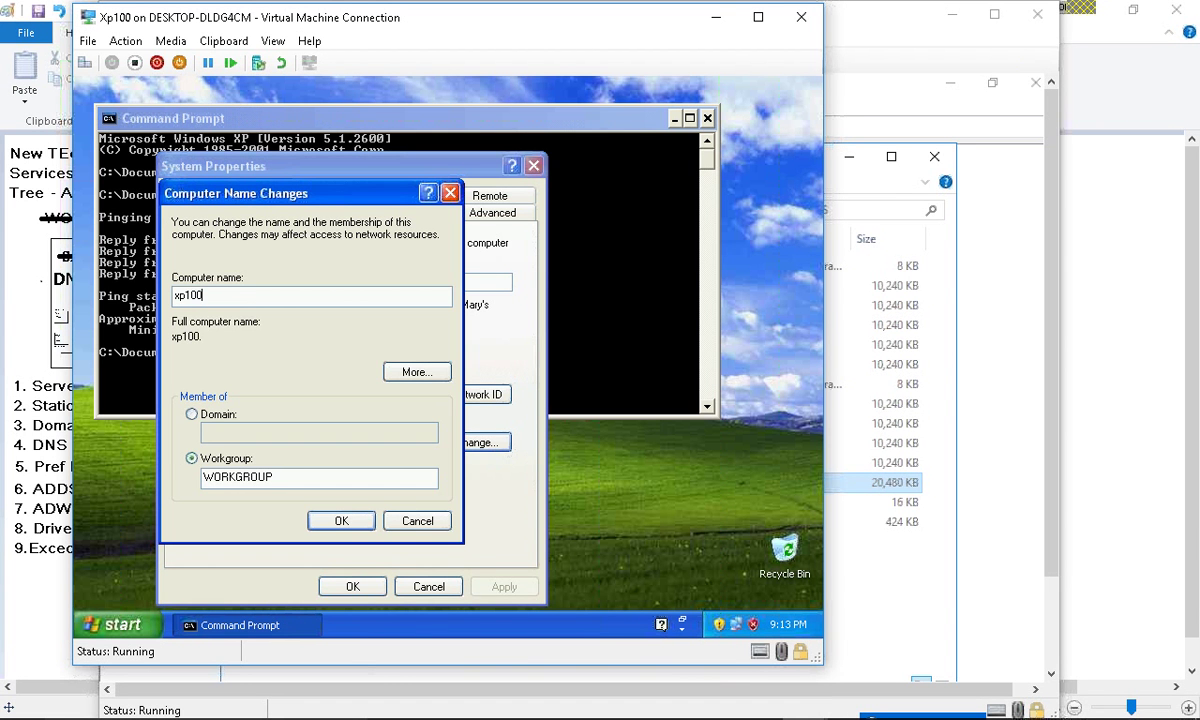
pyautogui.click(216, 414)
pyautogui.click(226, 458)
pyautogui.click(216, 414)
pyautogui.click(232, 430)
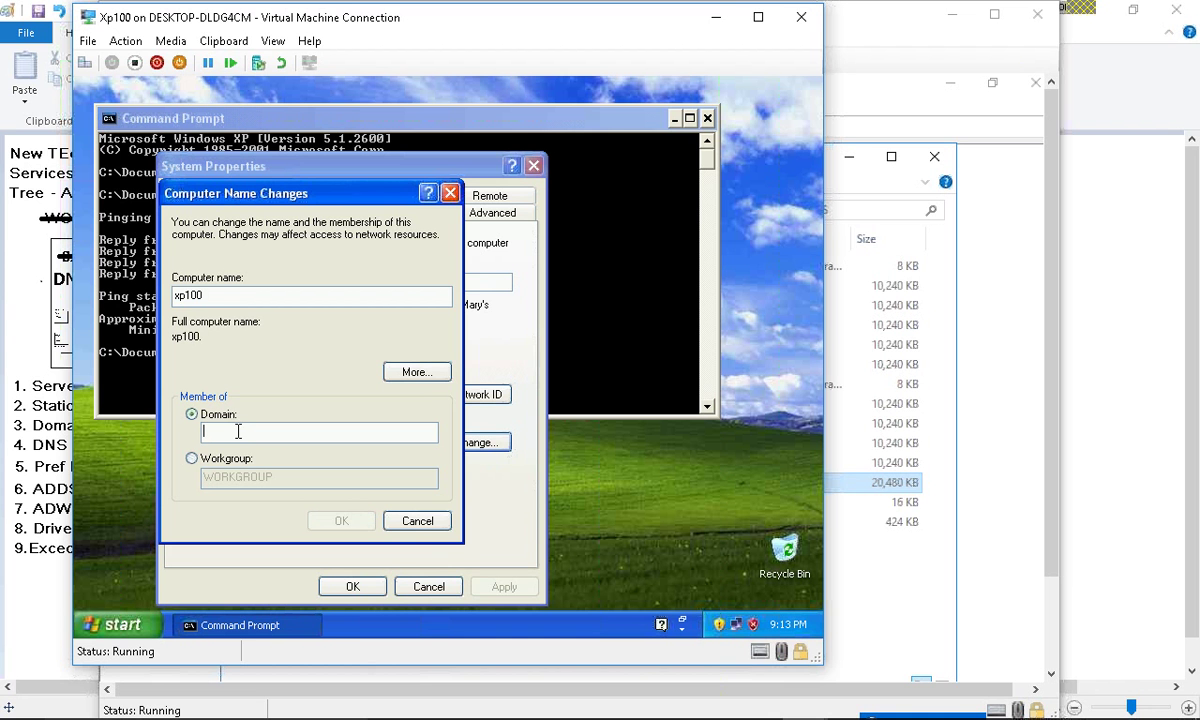
pyautogui.write('cisco.com')
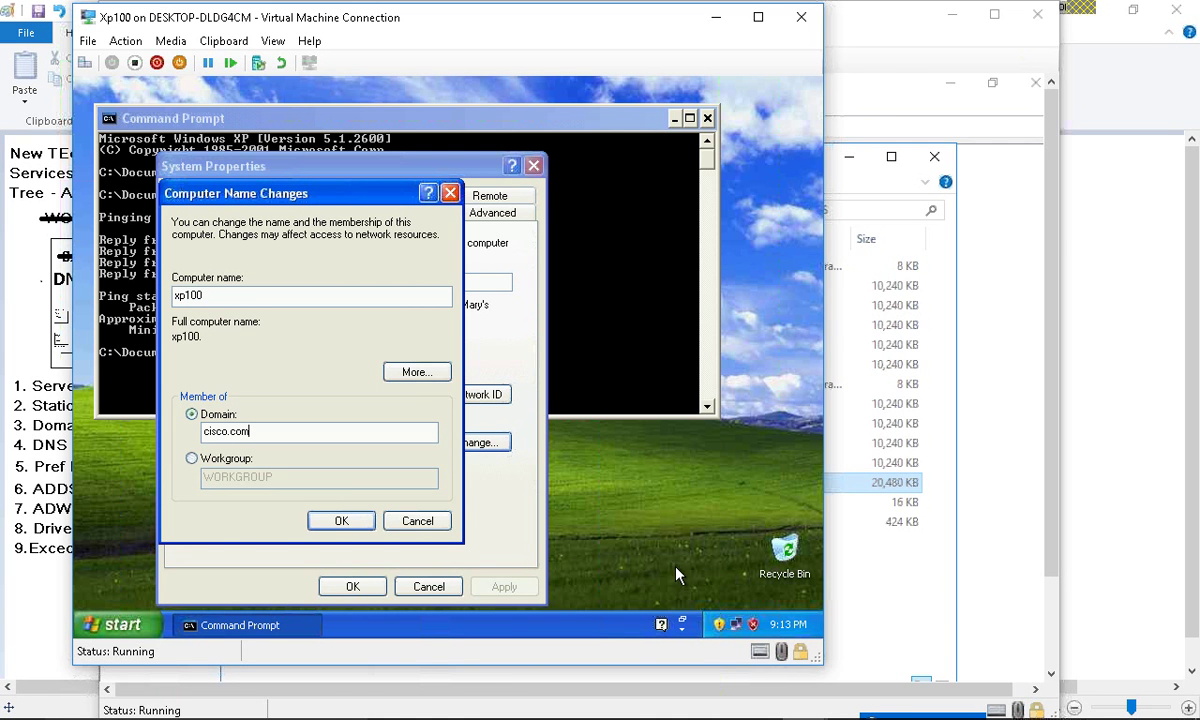
pyautogui.hotkey('alt', 'Tab')
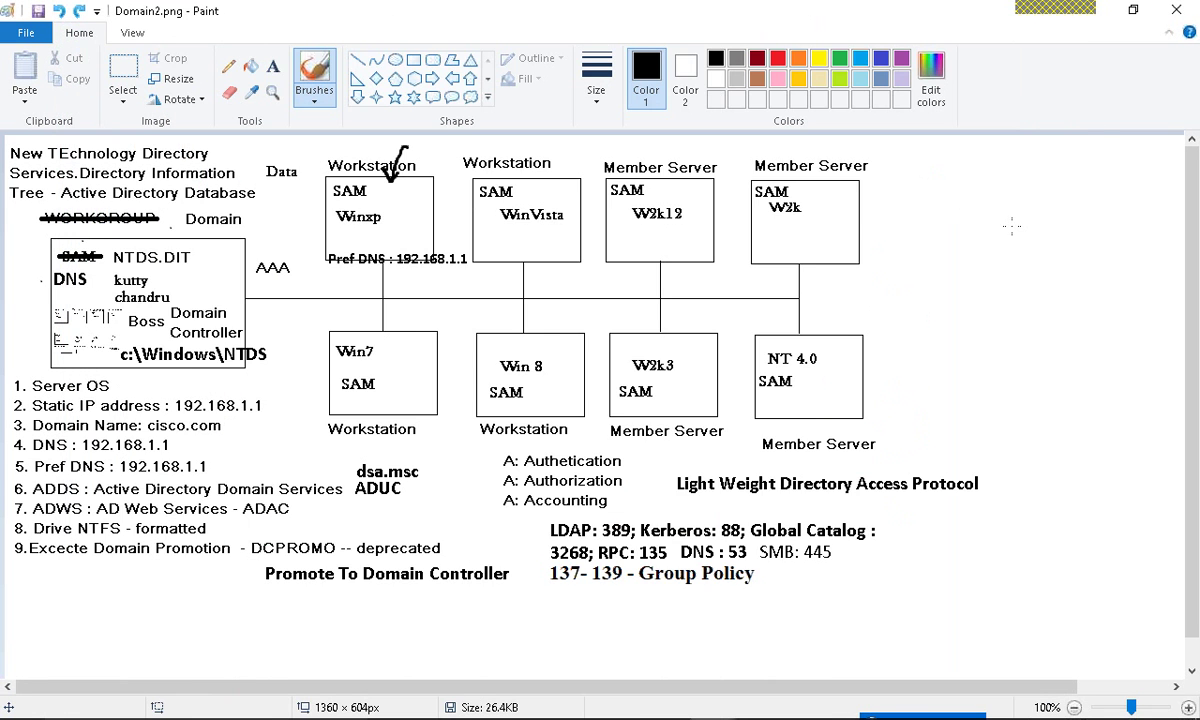
pyautogui.hotkey('alt', 'Tab')
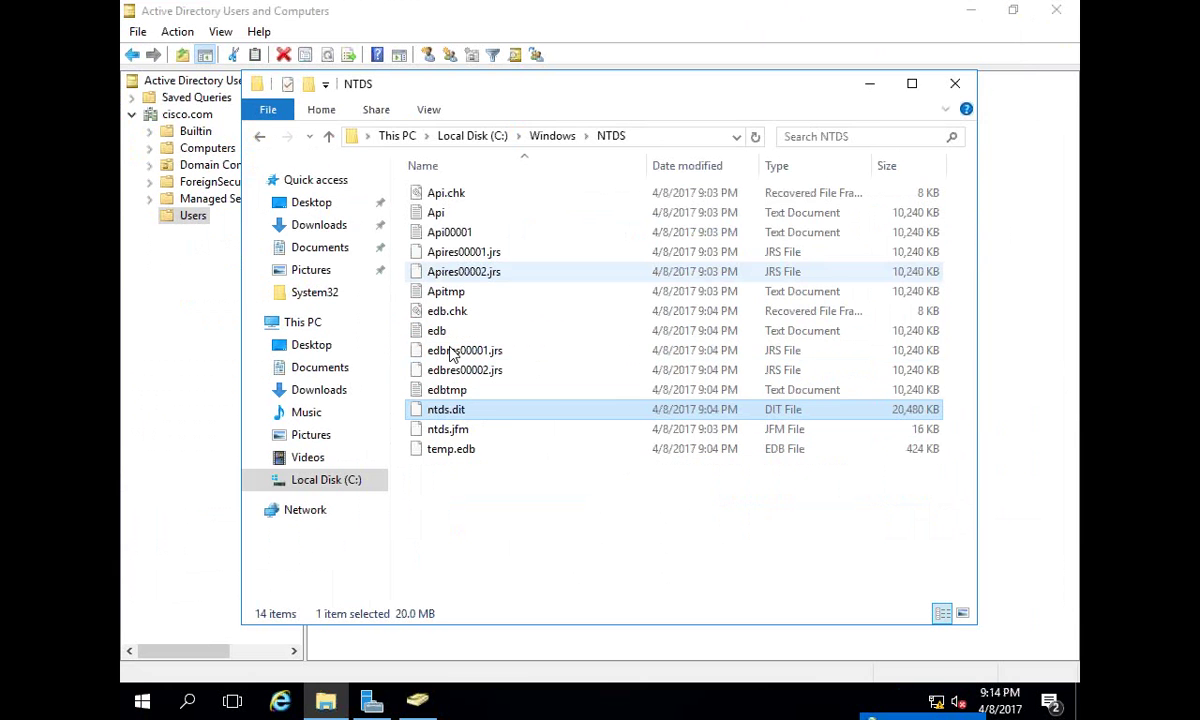
pyautogui.click(417, 700)
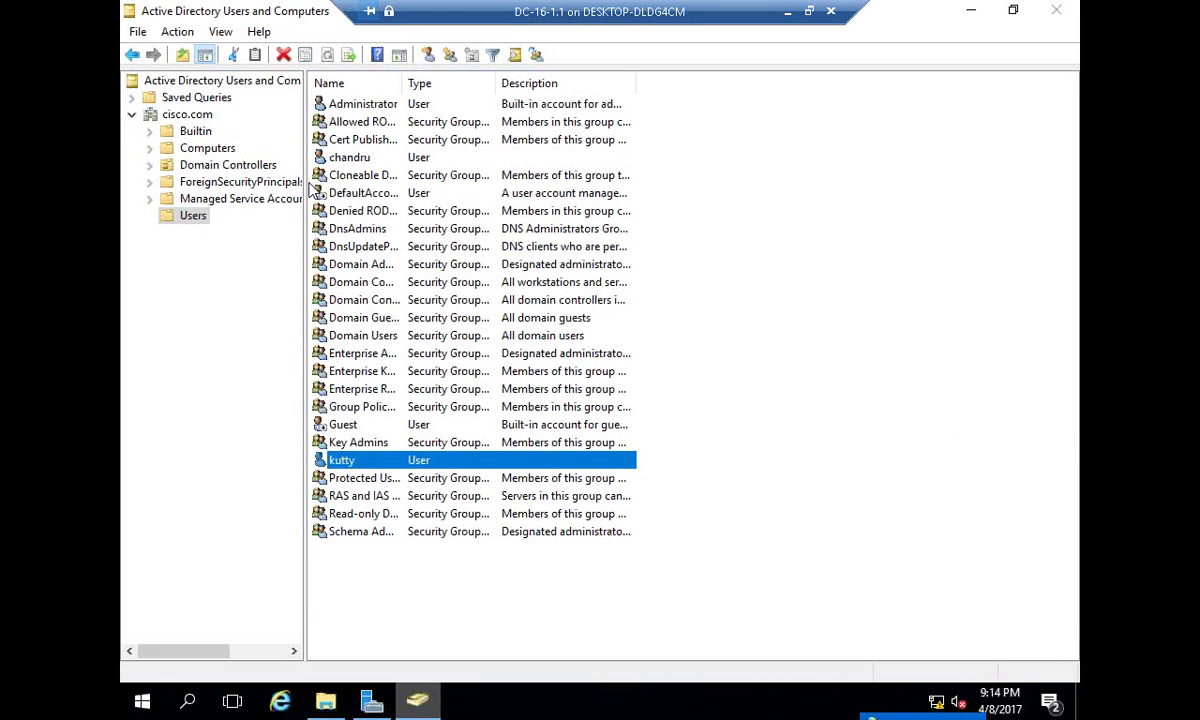
pyautogui.click(232, 150)
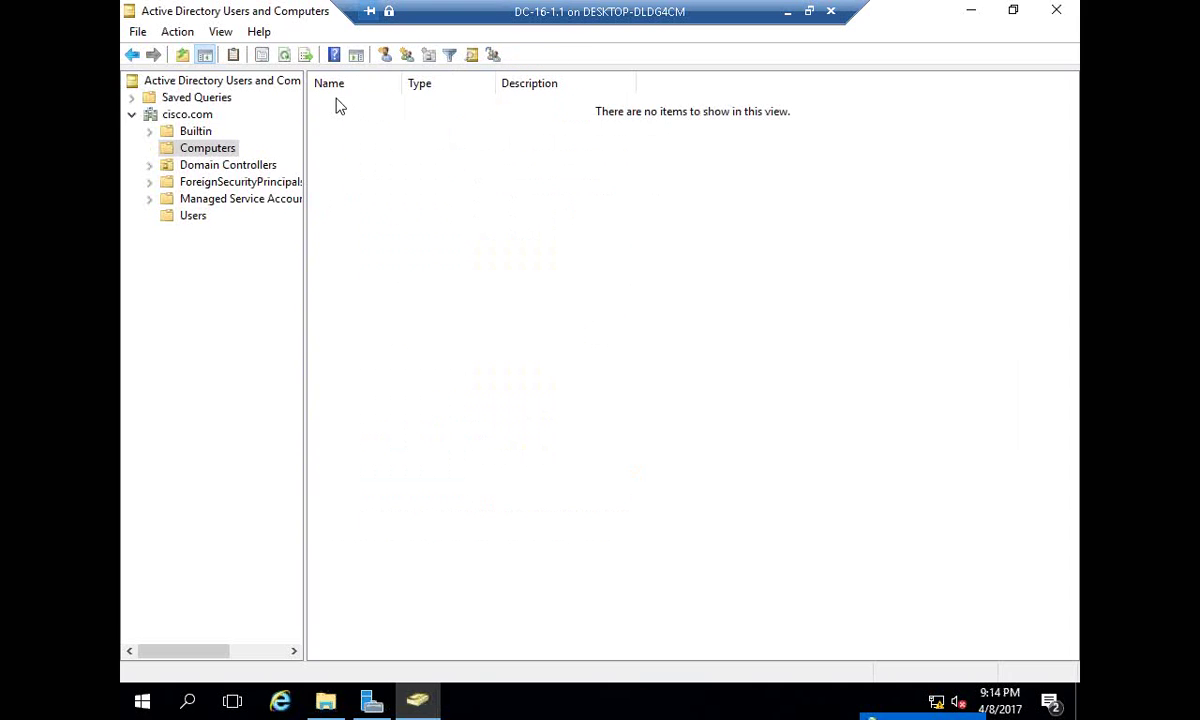
pyautogui.rightClick(218, 143)
pyautogui.click(325, 278)
pyautogui.click(240, 165)
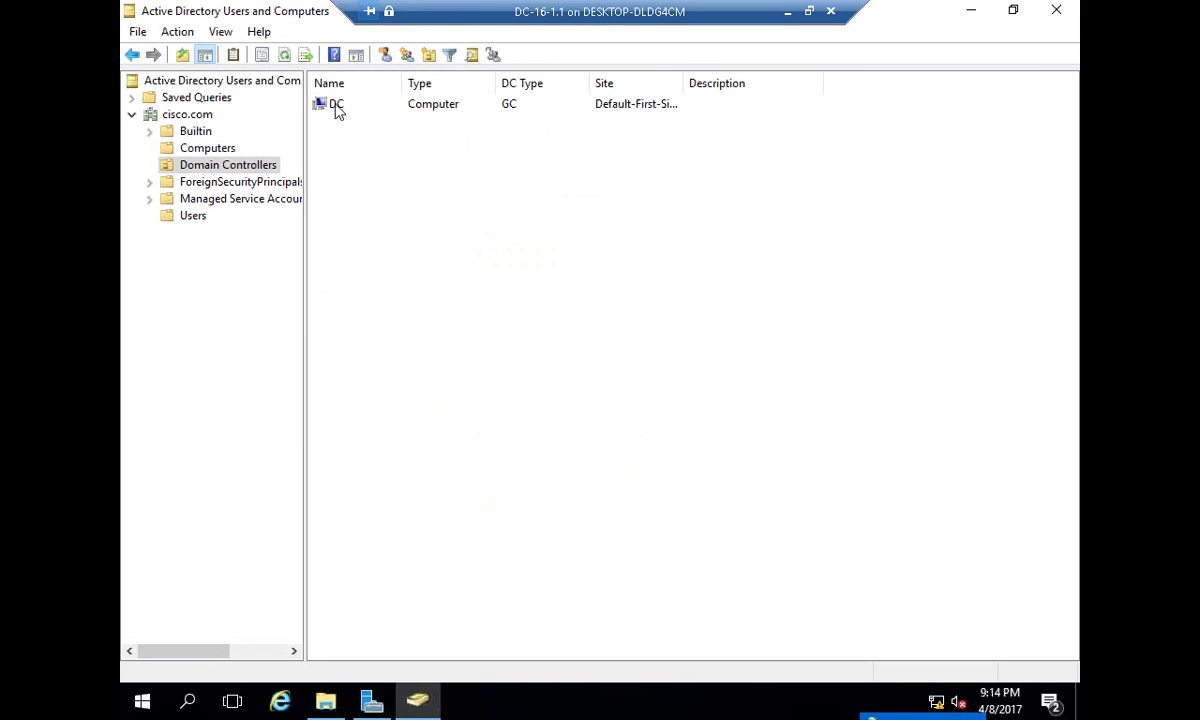
pyautogui.click(336, 106)
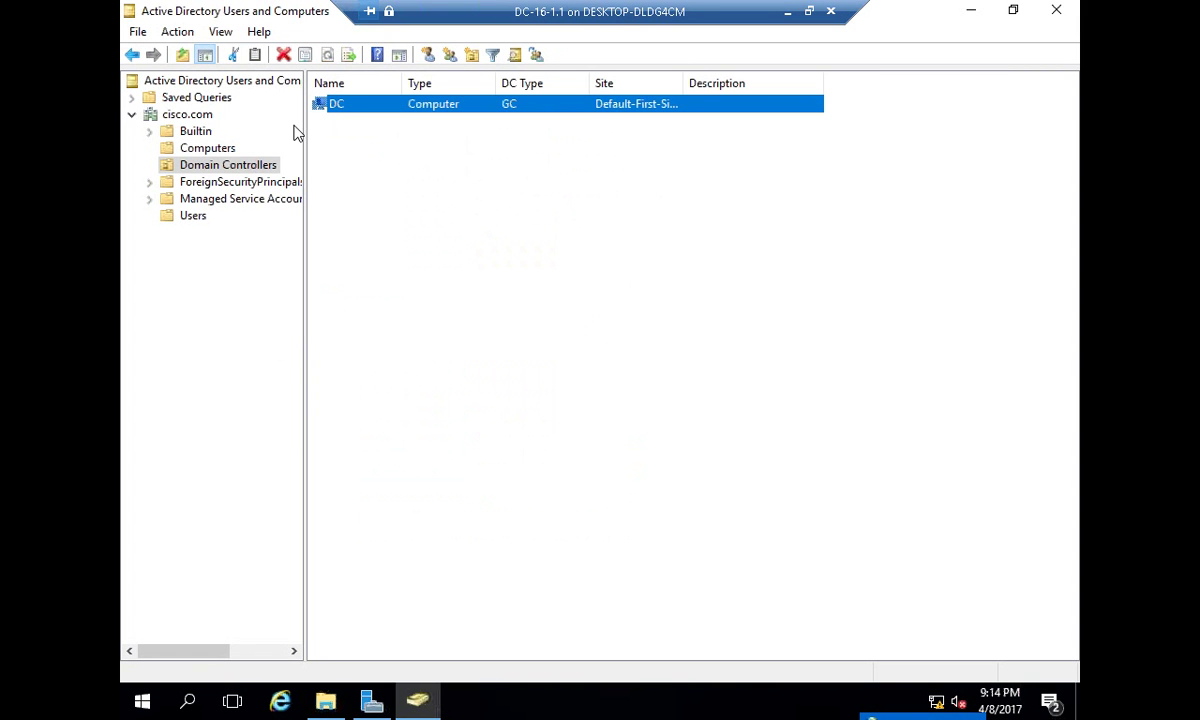
pyautogui.click(170, 131)
pyautogui.click(185, 150)
pyautogui.click(185, 165)
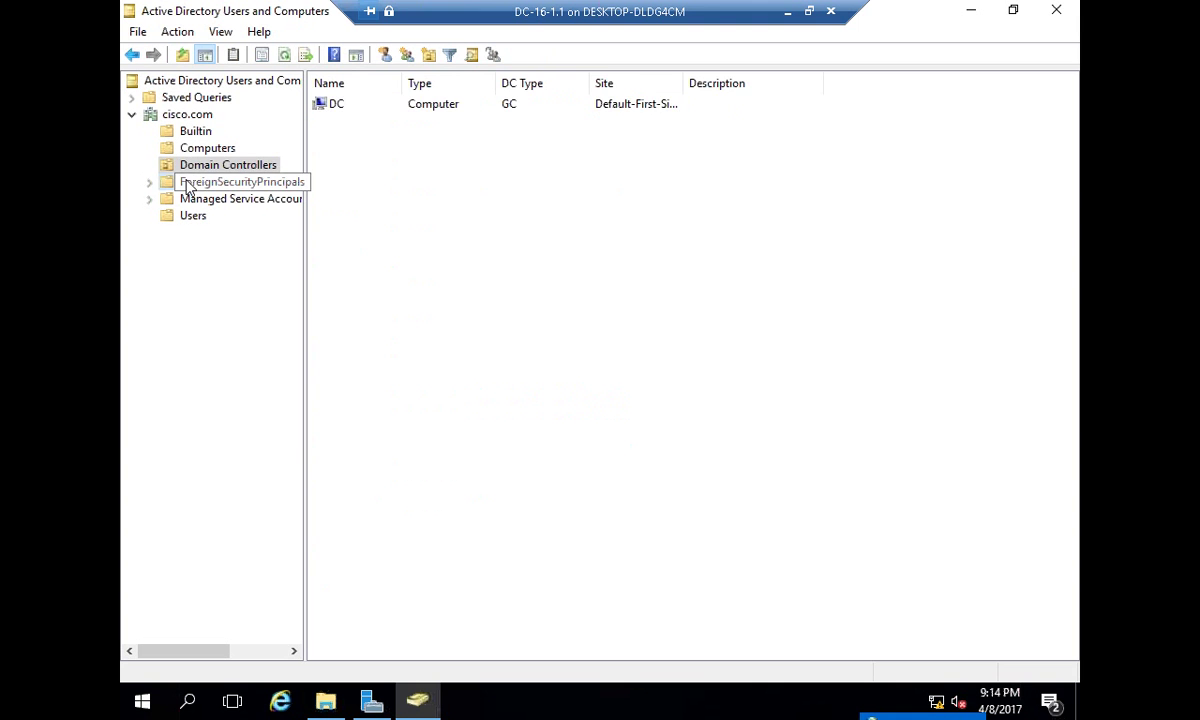
pyautogui.click(362, 104)
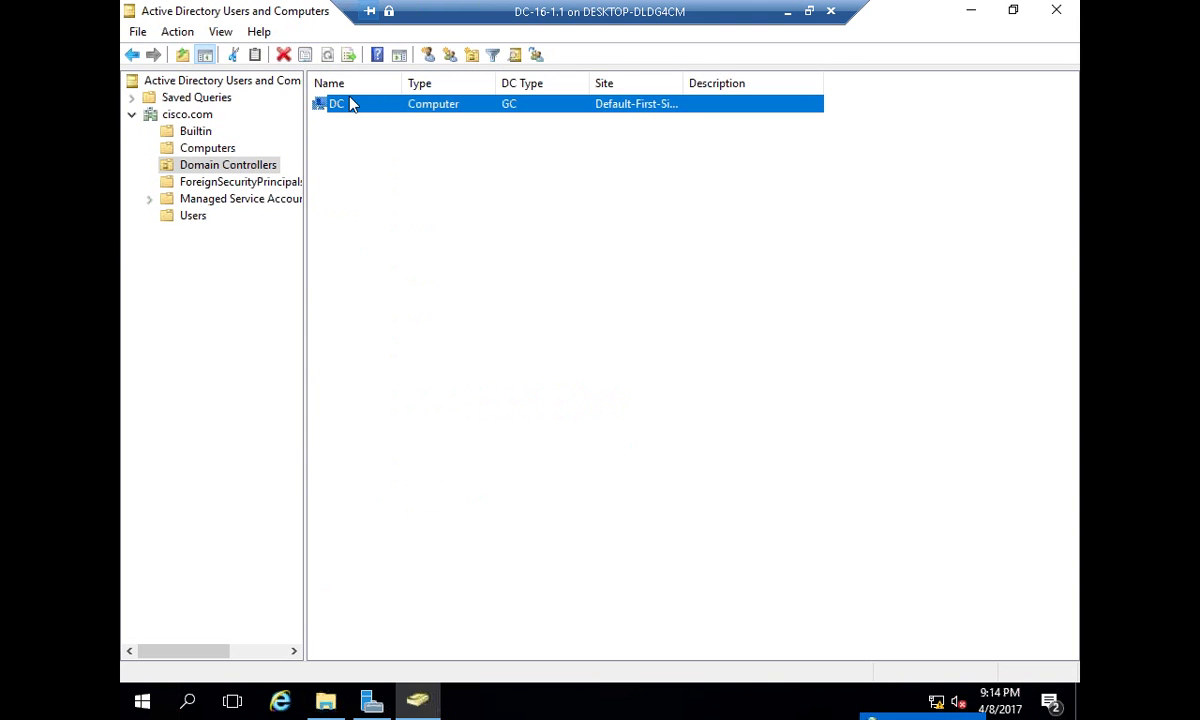
pyautogui.click(210, 150)
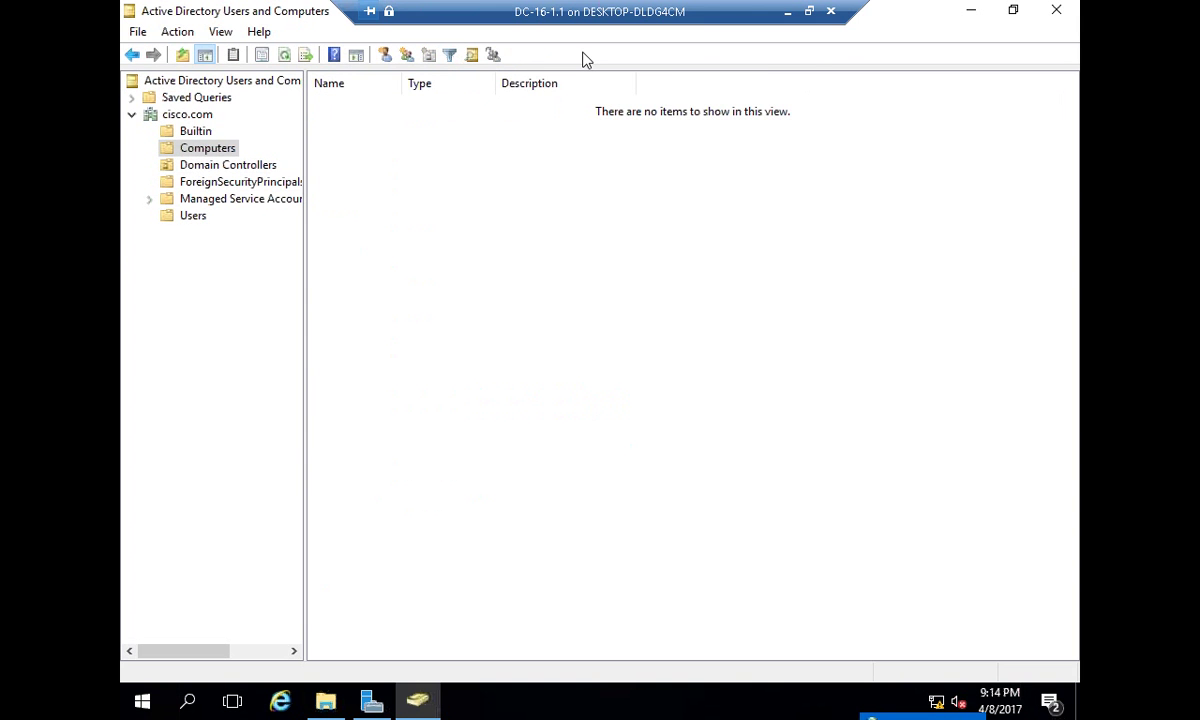
pyautogui.click(787, 11)
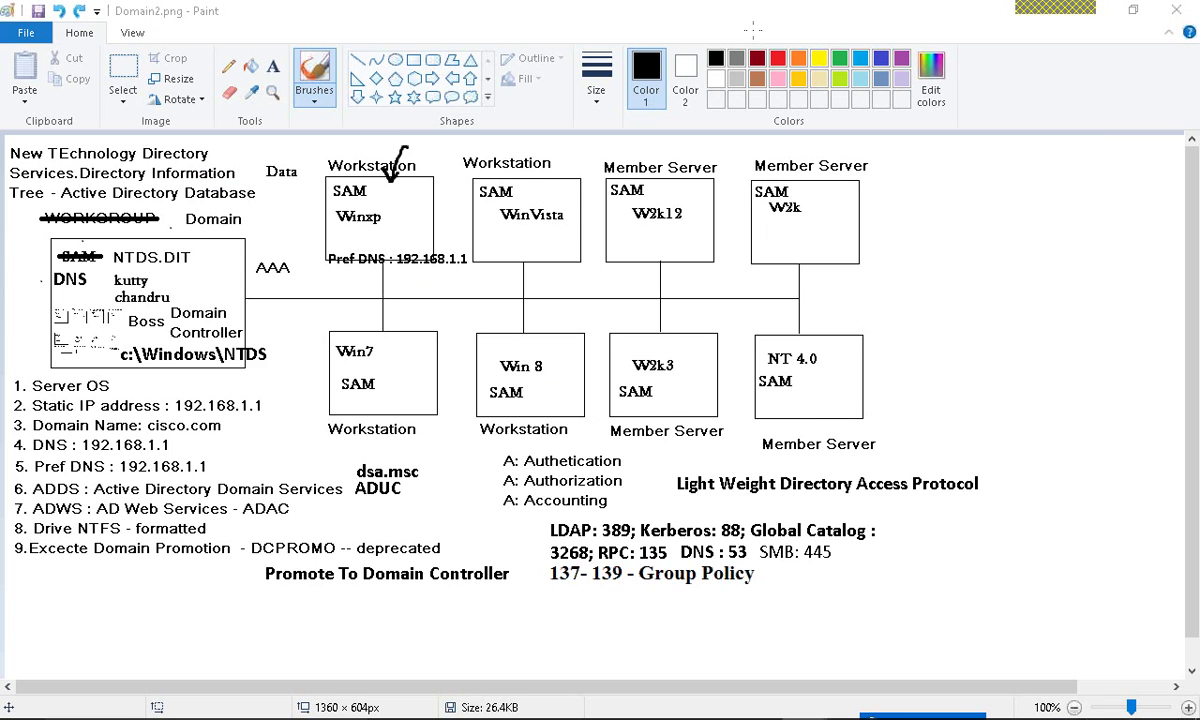
# - Submit the xp100 join to cisco.com, which fails because no domain controller is reachable
pyautogui.hotkey('alt', 'Tab')
pyautogui.hotkey('alt', 'Tab')
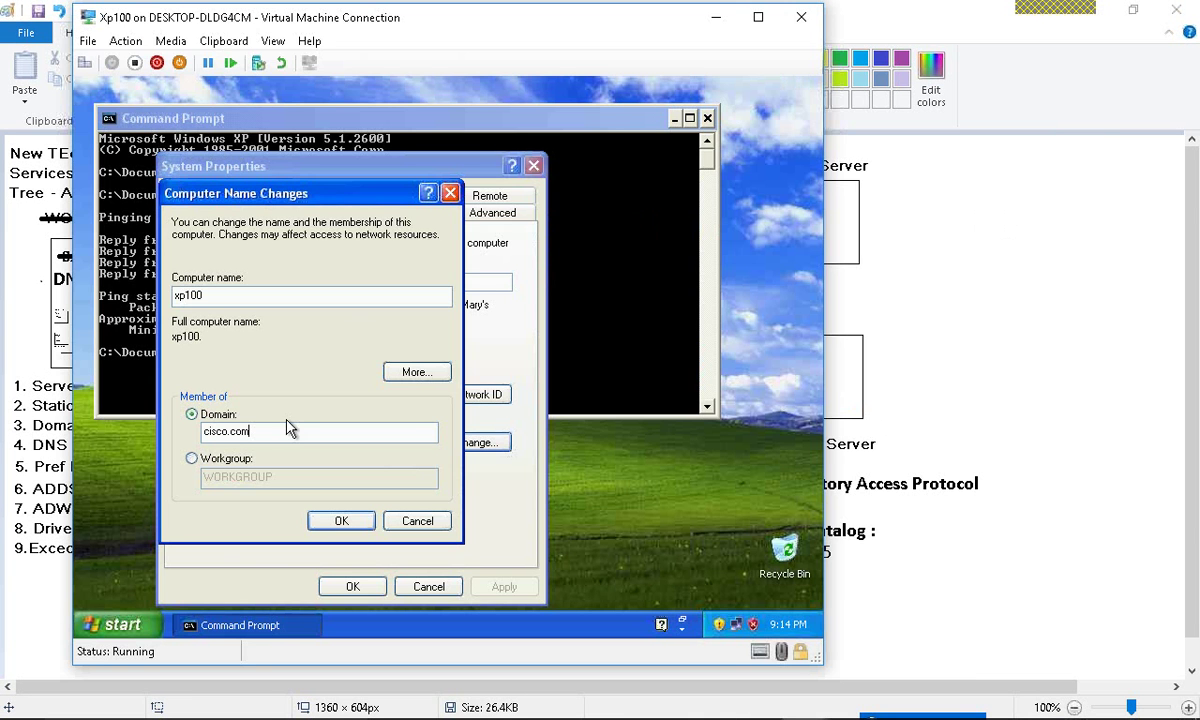
pyautogui.moveTo(282, 430); pyautogui.dragTo(143, 424)
pyautogui.click(336, 523)
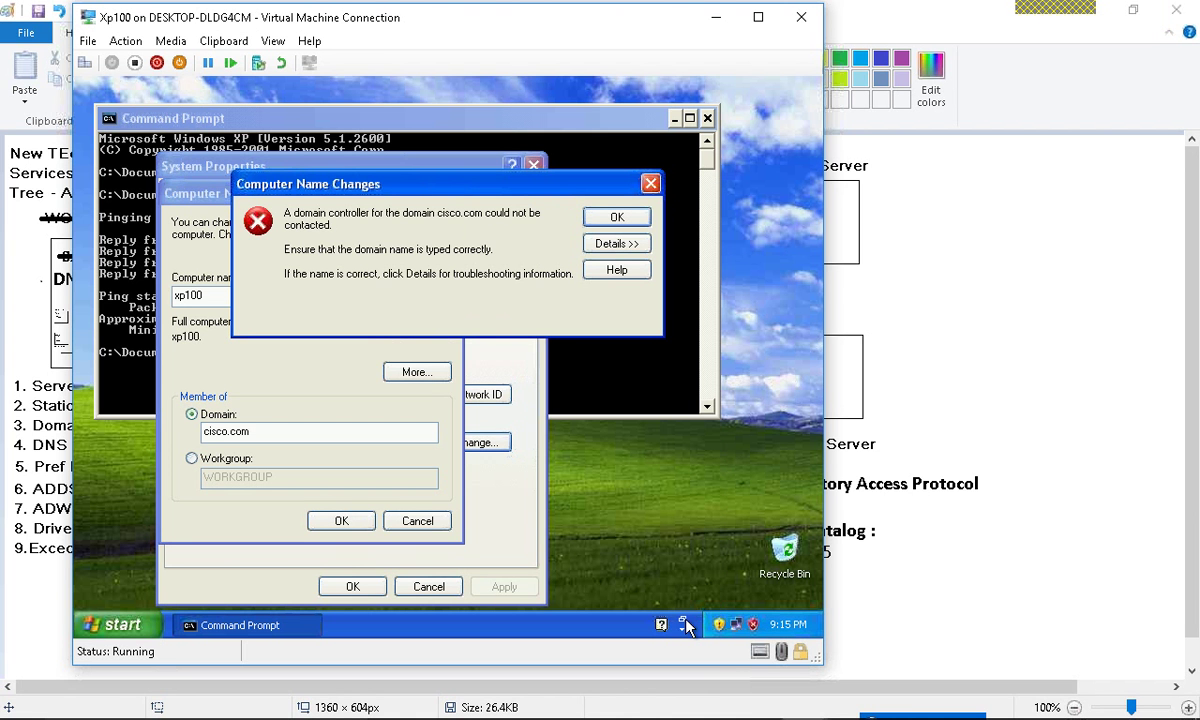
pyautogui.click(894, 27)
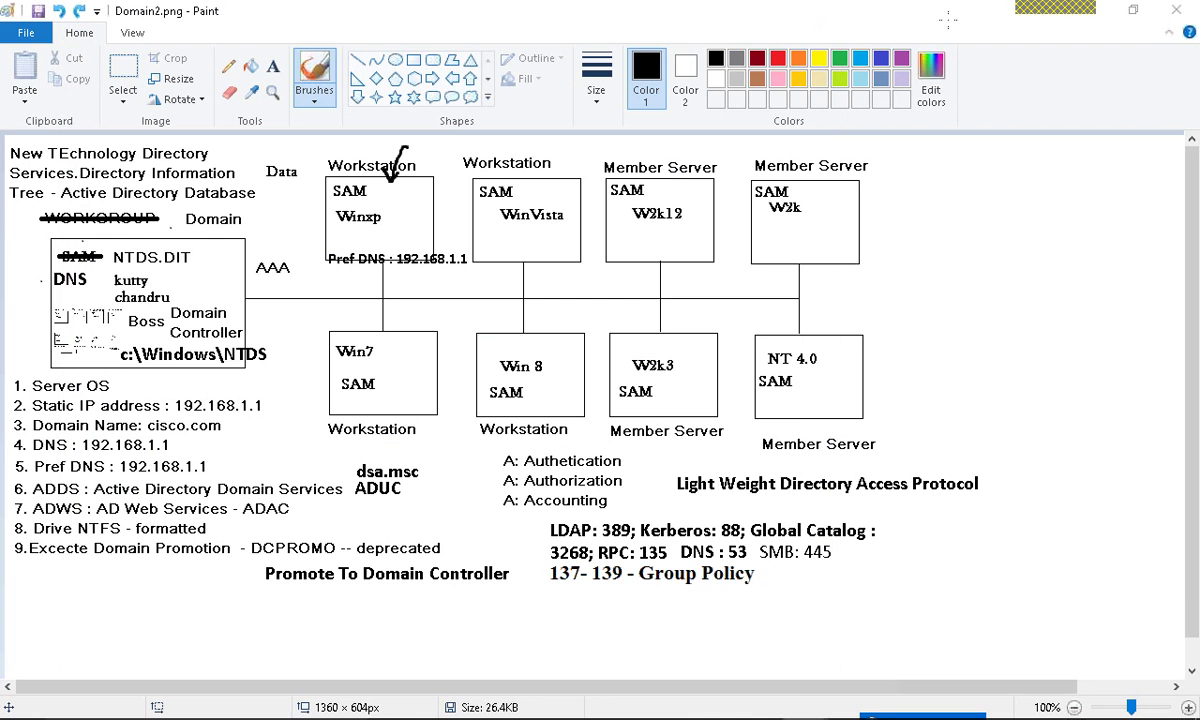
# - Switch to the DC-16-1.1 VM full screen and launch dnsmgmt
pyautogui.moveTo(667, 716)
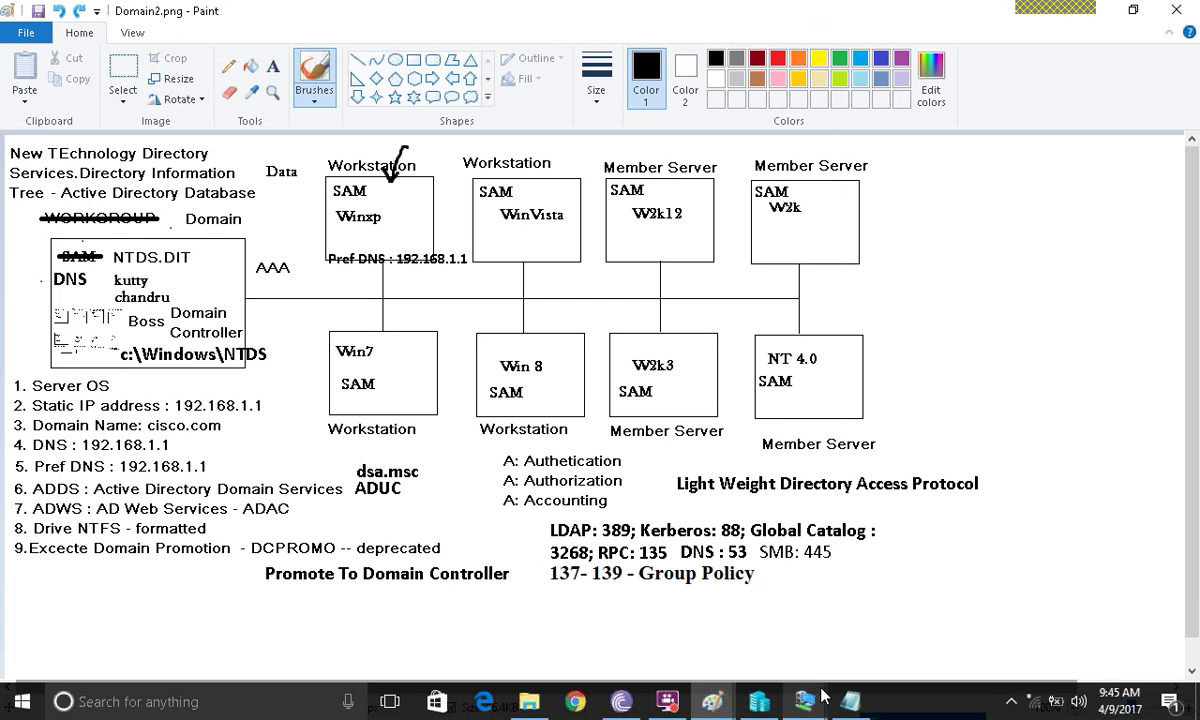
pyautogui.moveTo(851, 701)
pyautogui.click(782, 616)
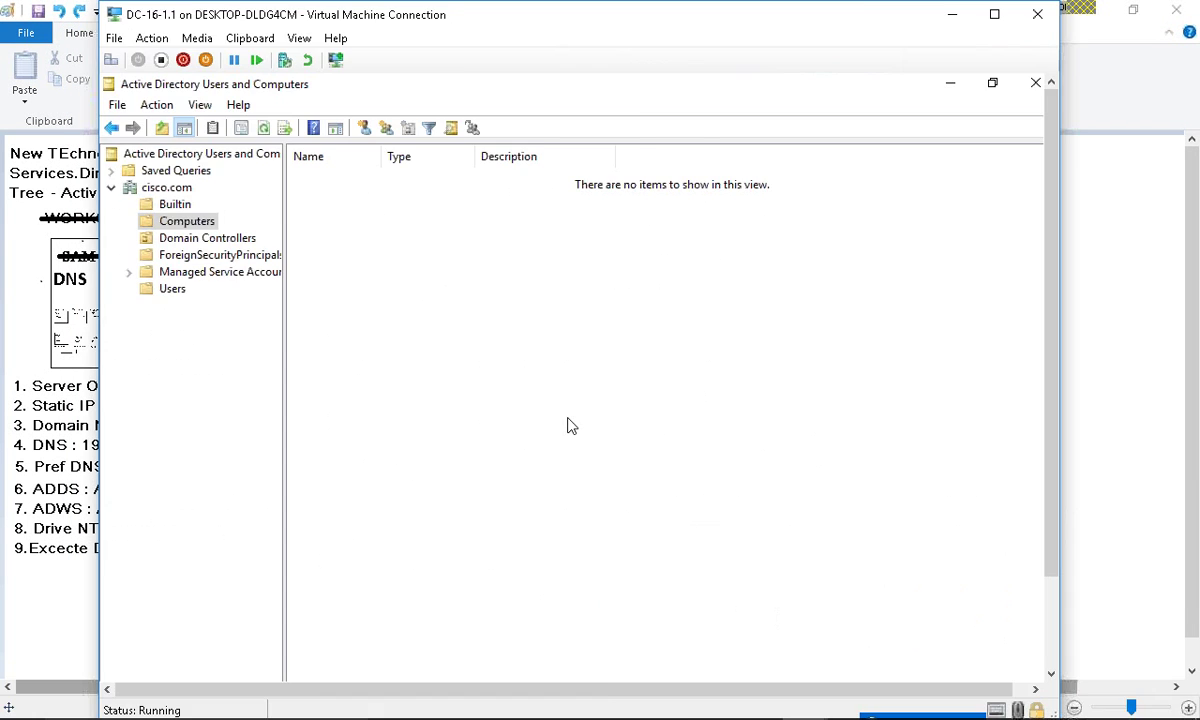
pyautogui.press('ctrl+alt+Break')
pyautogui.press('super+r')
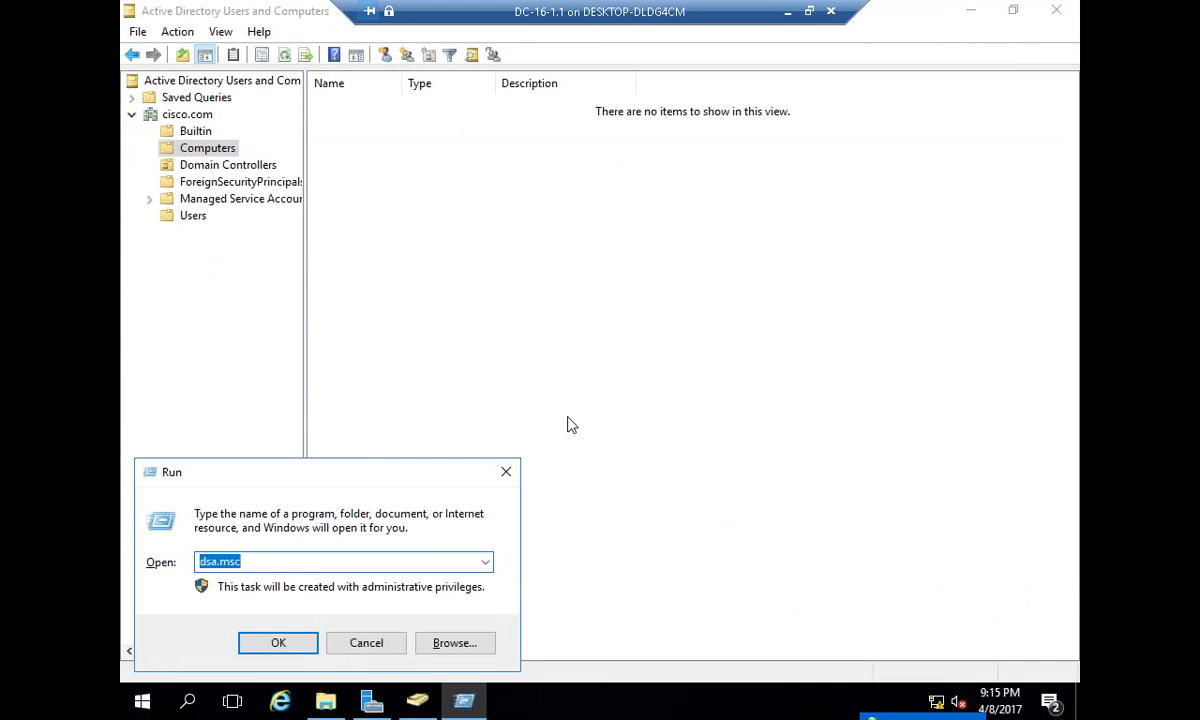
pyautogui.write('dnsmgmt')
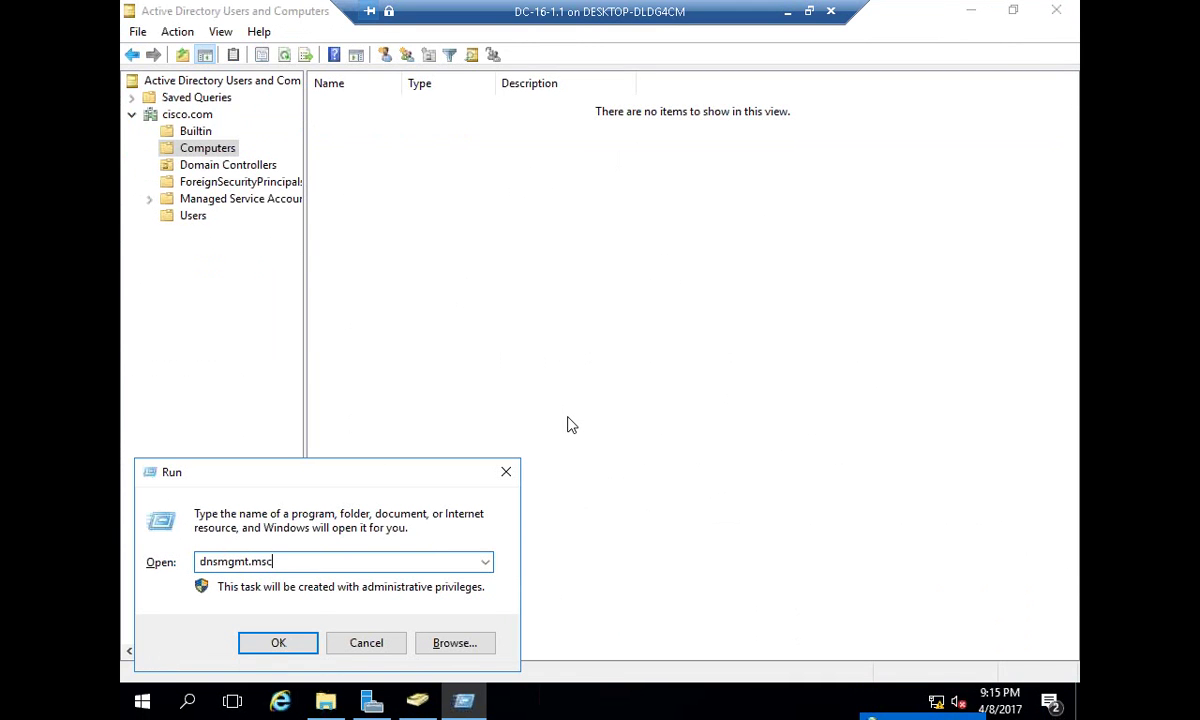
pyautogui.press('Return')
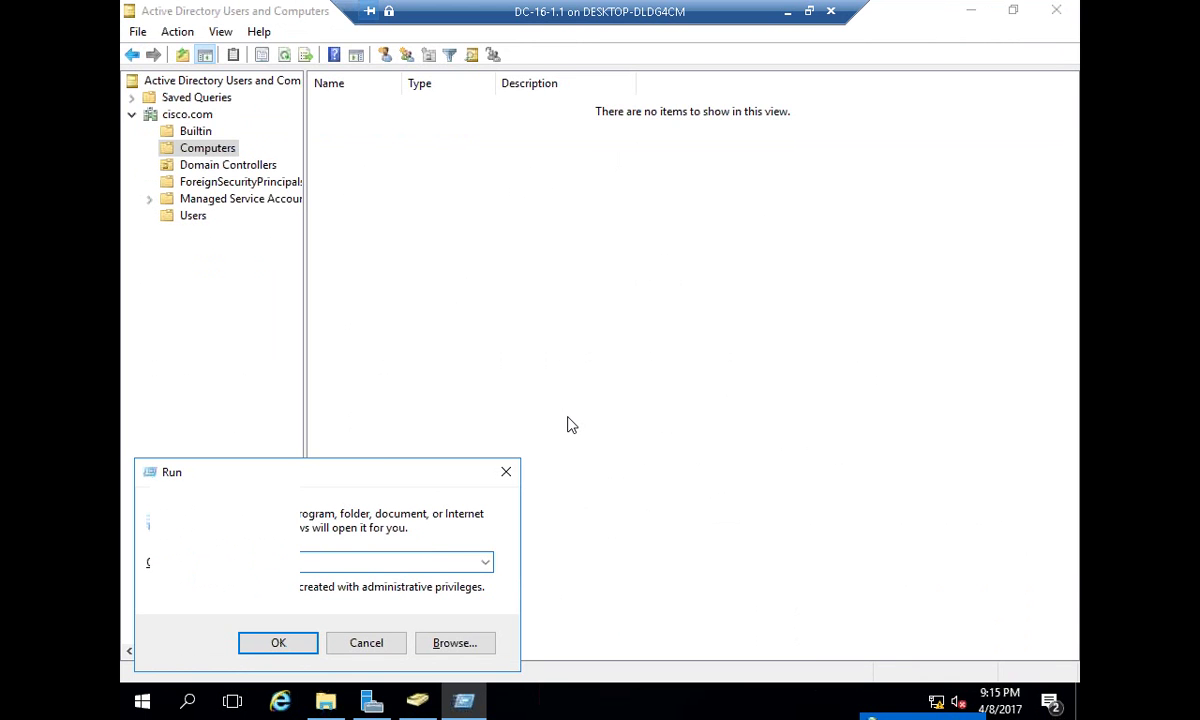
# - Inspect the cisco.com forward lookup zone's Host (A) records, then minimize the DC session
pyautogui.doubleClick(372, 63)
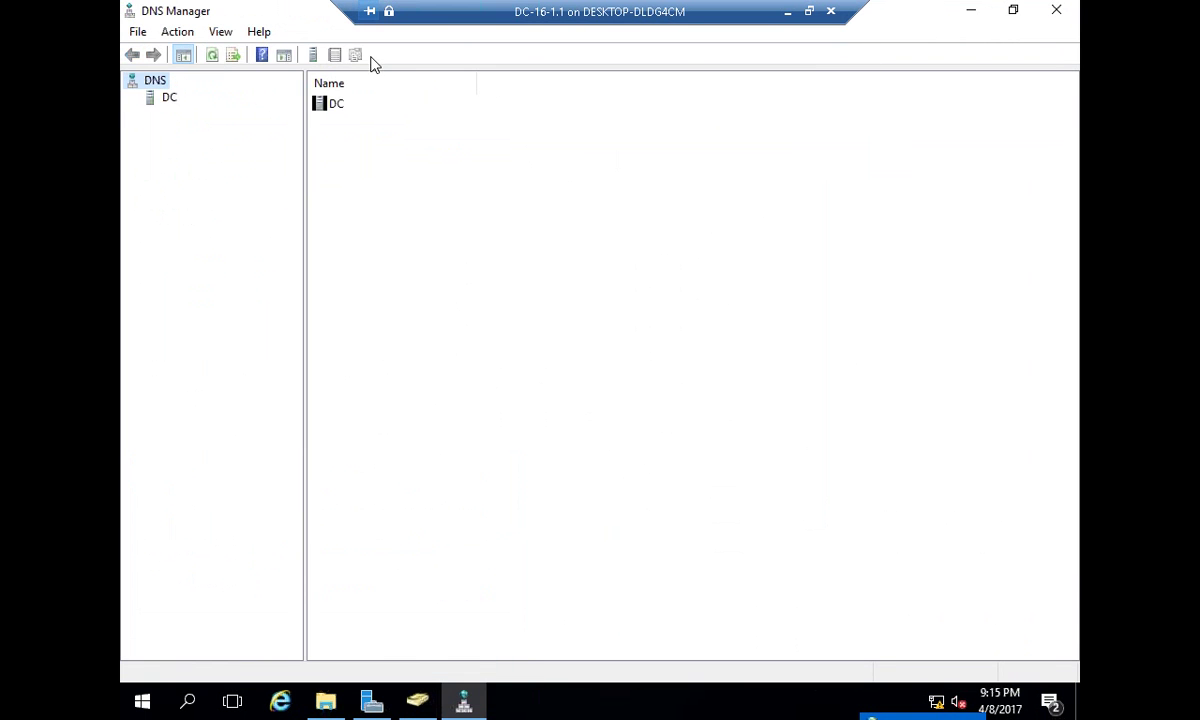
pyautogui.doubleClick(169, 97)
pyautogui.doubleClick(172, 117)
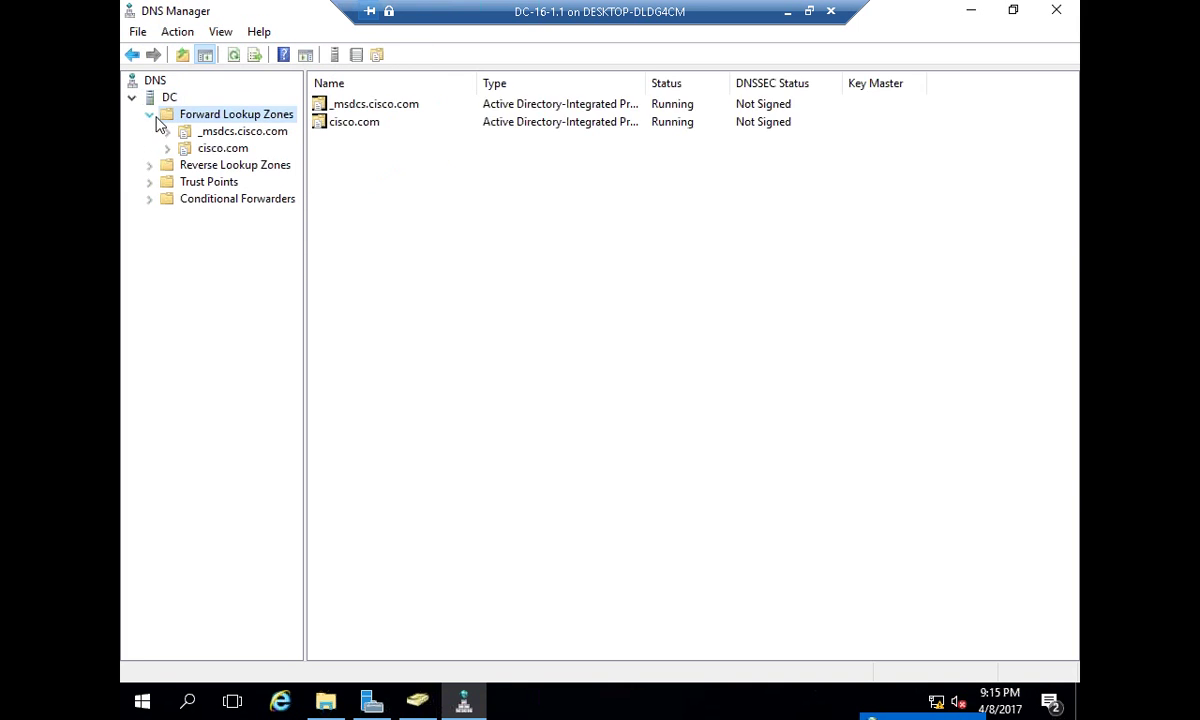
pyautogui.click(214, 148)
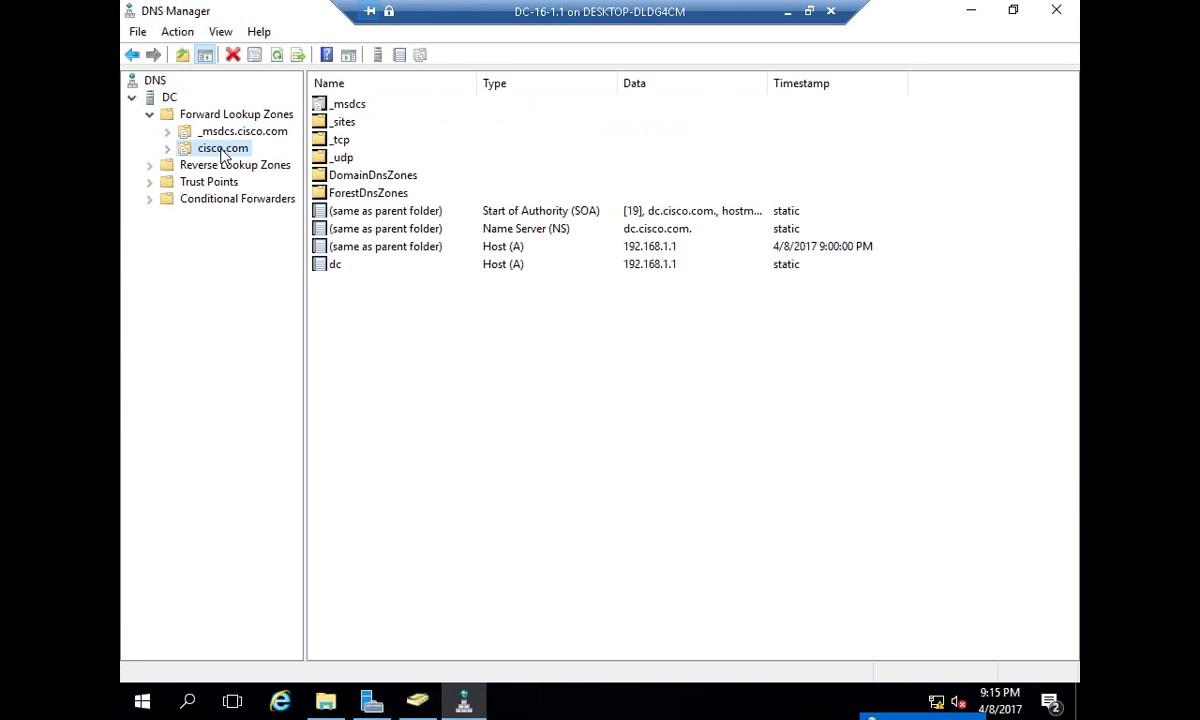
pyautogui.click(340, 276)
pyautogui.hotkey('ctrl', 'a')
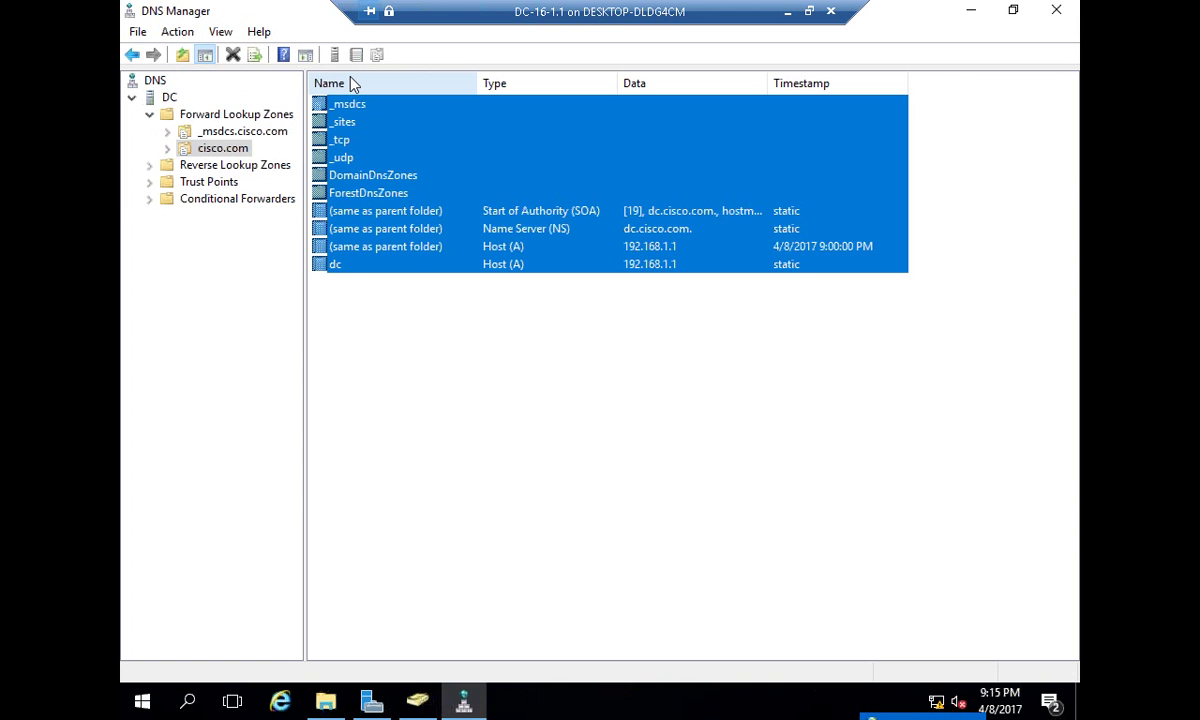
pyautogui.click(396, 332)
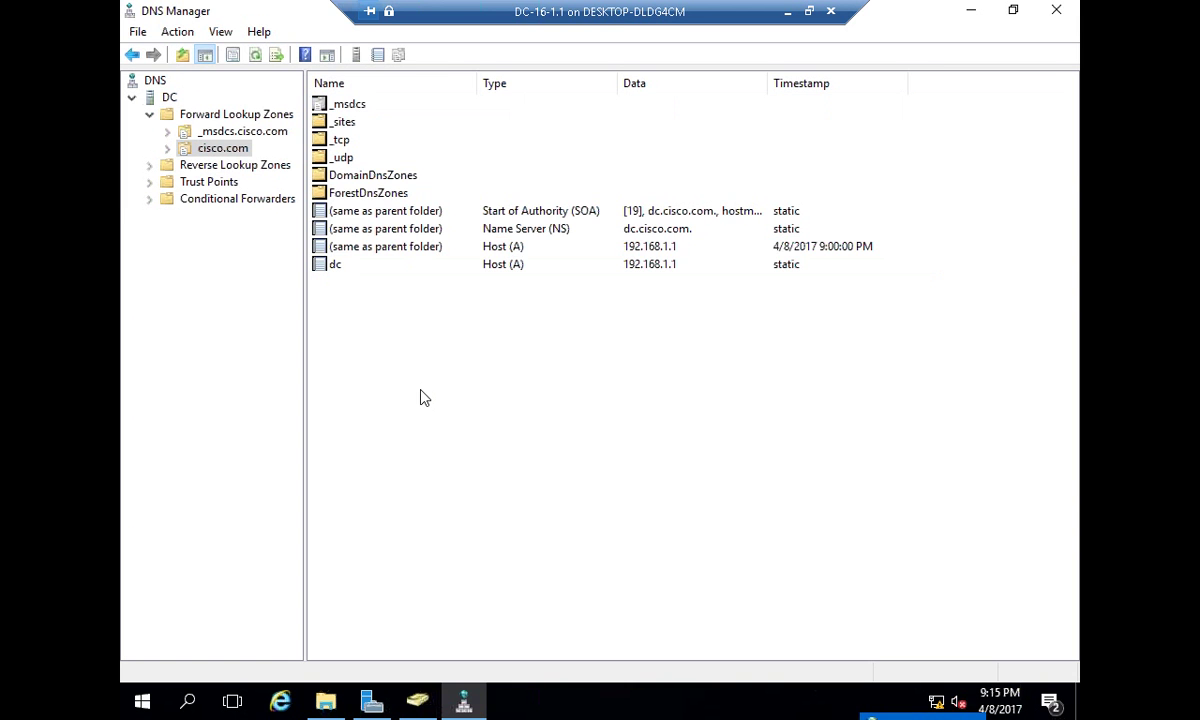
pyautogui.press('Down')
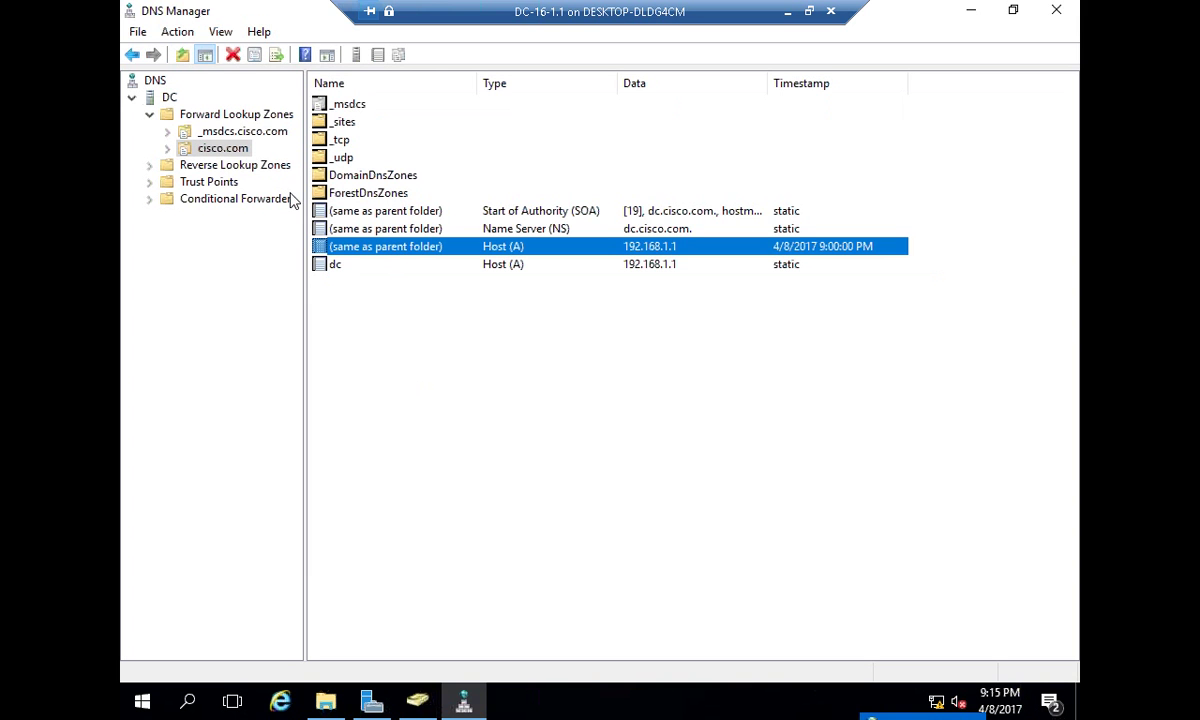
pyautogui.click(230, 153)
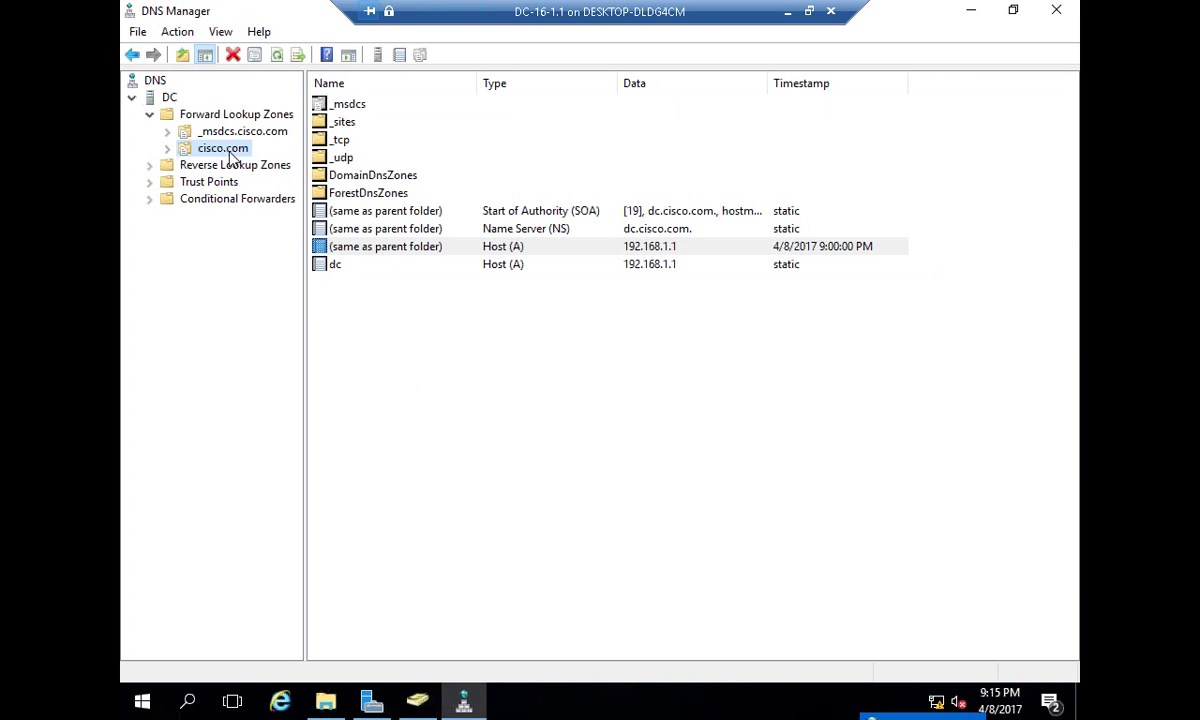
pyautogui.click(352, 250)
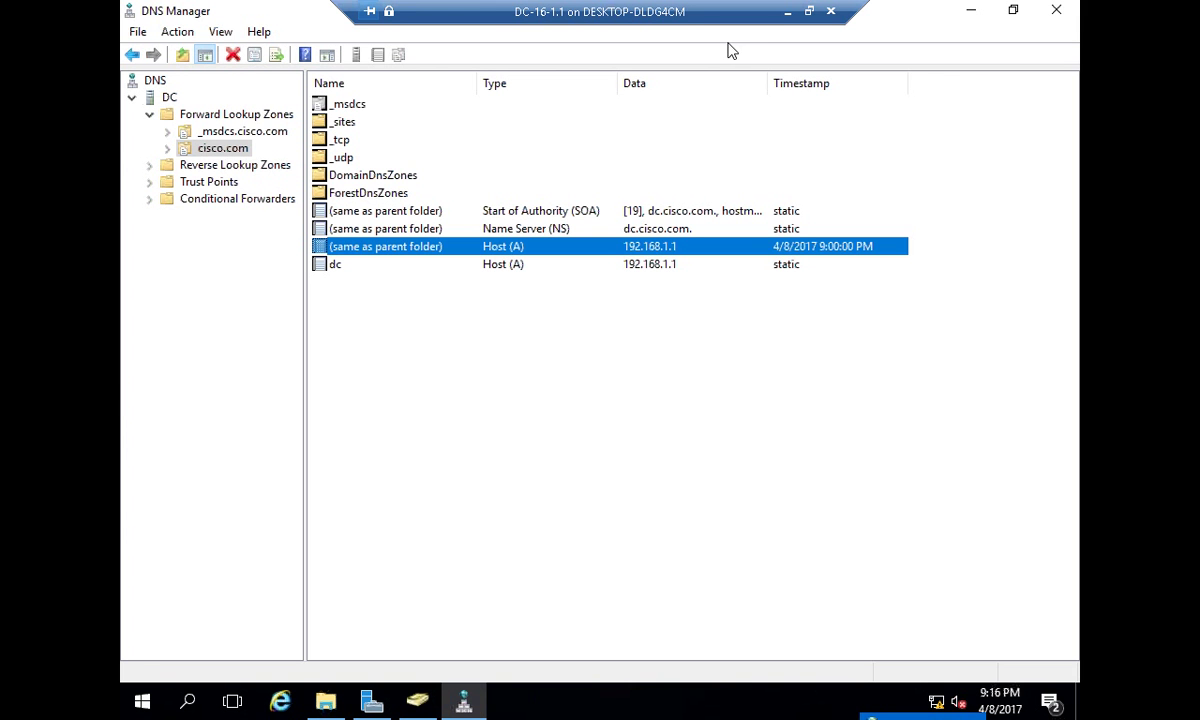
pyautogui.click(787, 11)
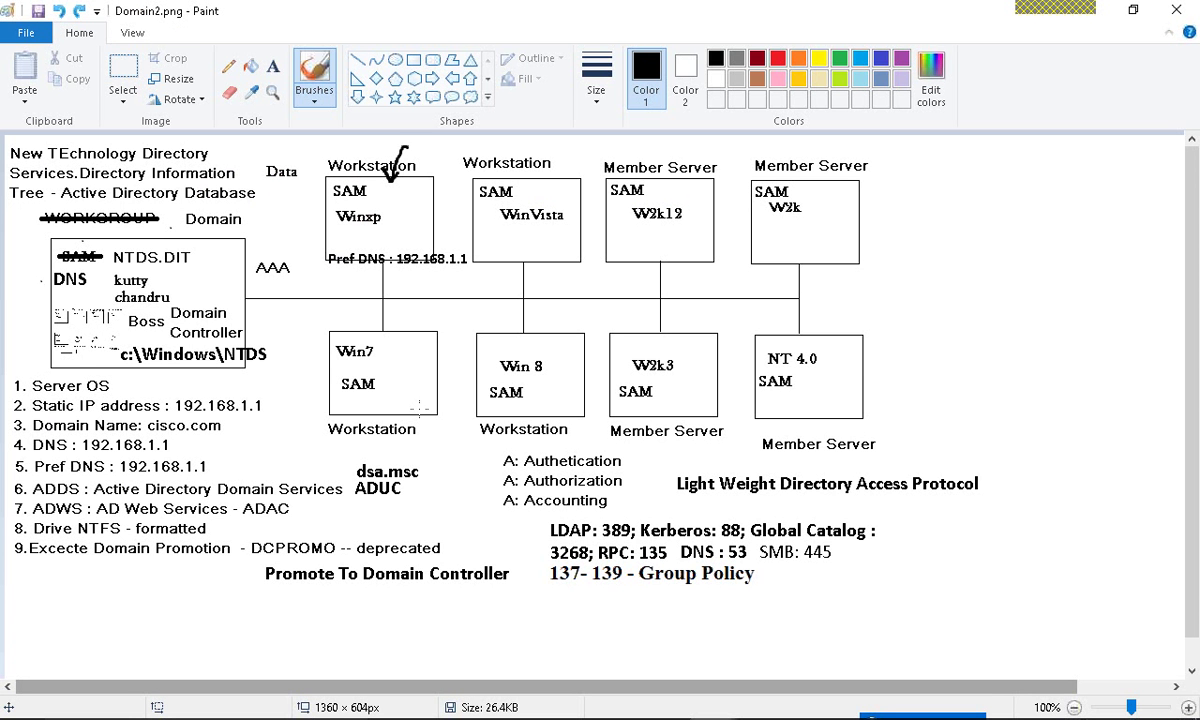
# - Expand the join error details citing the _ldap._tcp.dc._msdcs.cisco.com SRV lookup and no configured DNS servers
pyautogui.hotkey('alt', 'Tab')
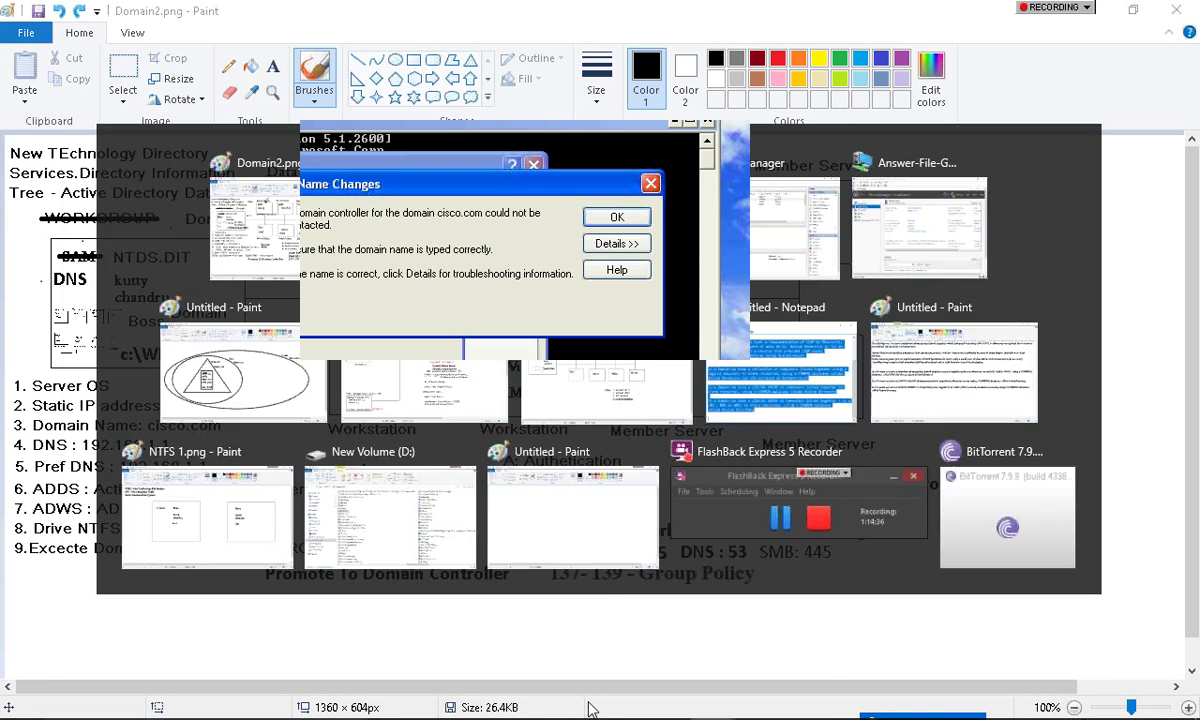
pyautogui.moveTo(470, 195); pyautogui.dragTo(398, 176)
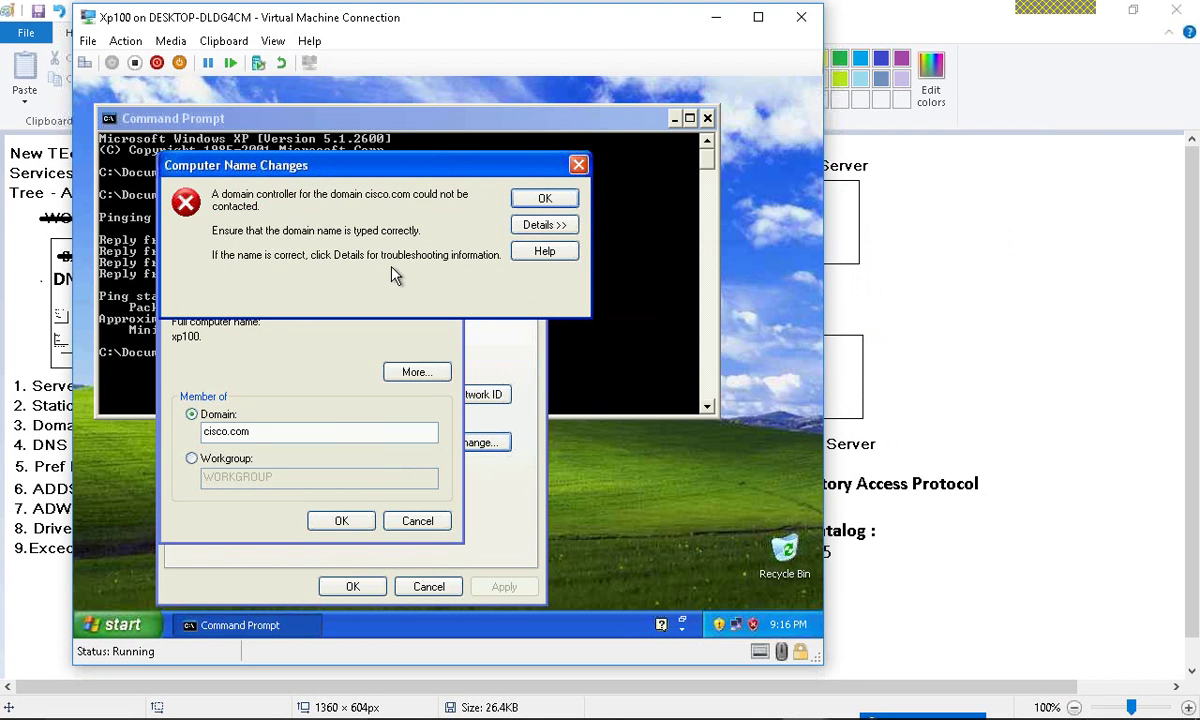
pyautogui.click(544, 224)
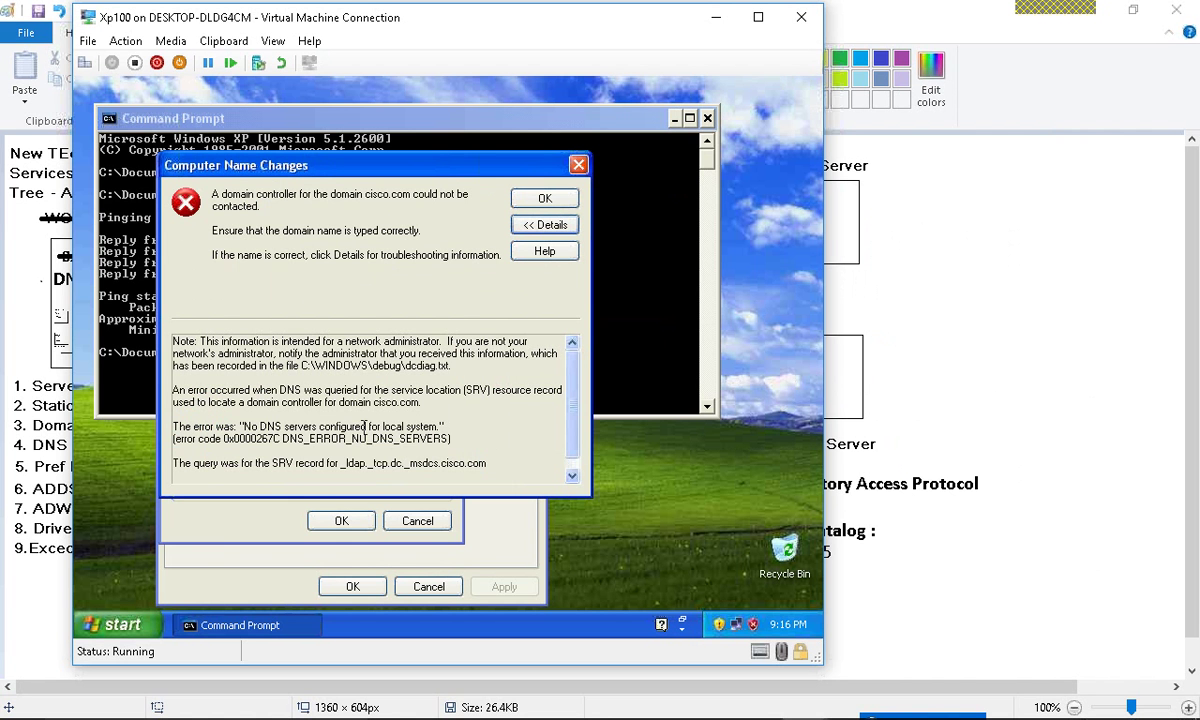
pyautogui.moveTo(341, 463); pyautogui.dragTo(506, 471)
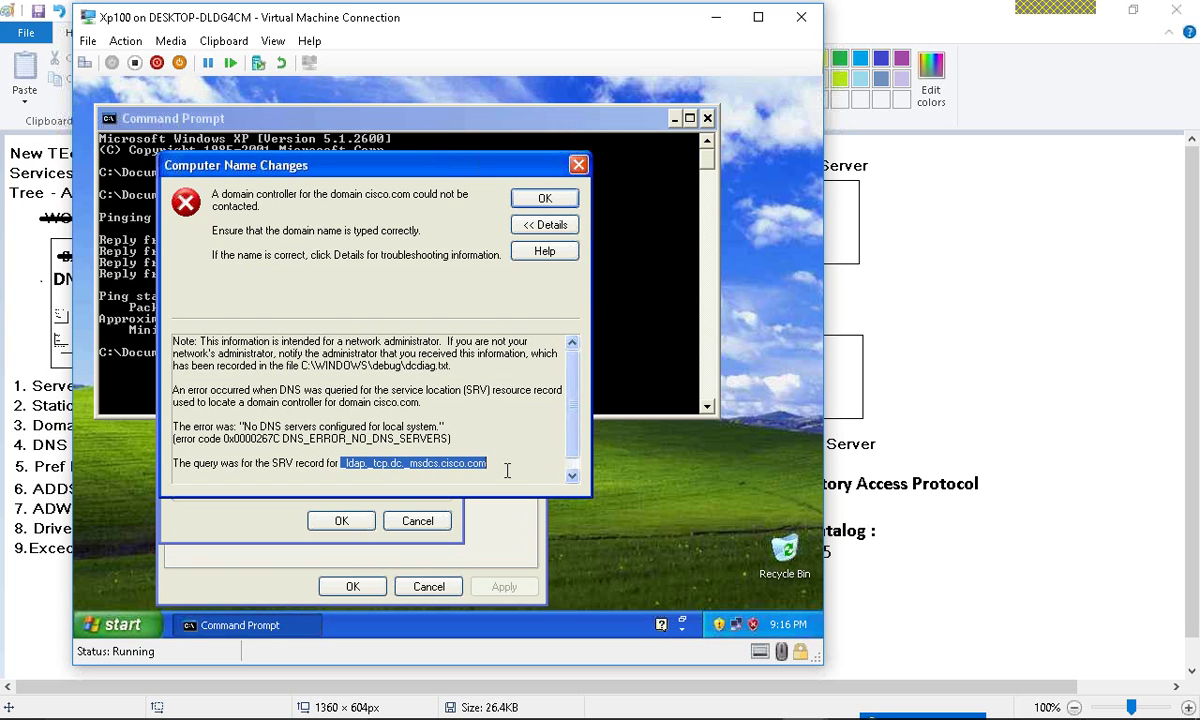
pyautogui.click(612, 387)
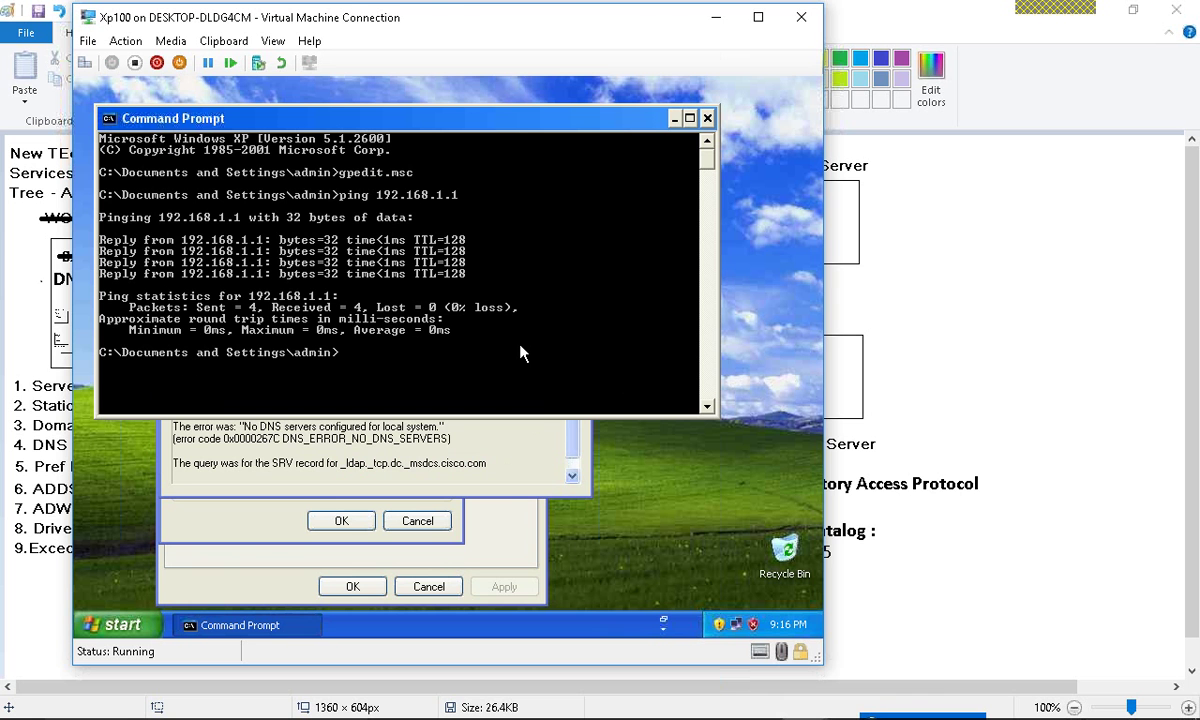
# - Ping cisco.com, then open Local Area Connection 2's TCP/IP properties
pyautogui.write('ping cisco.com')
pyautogui.press('Return')
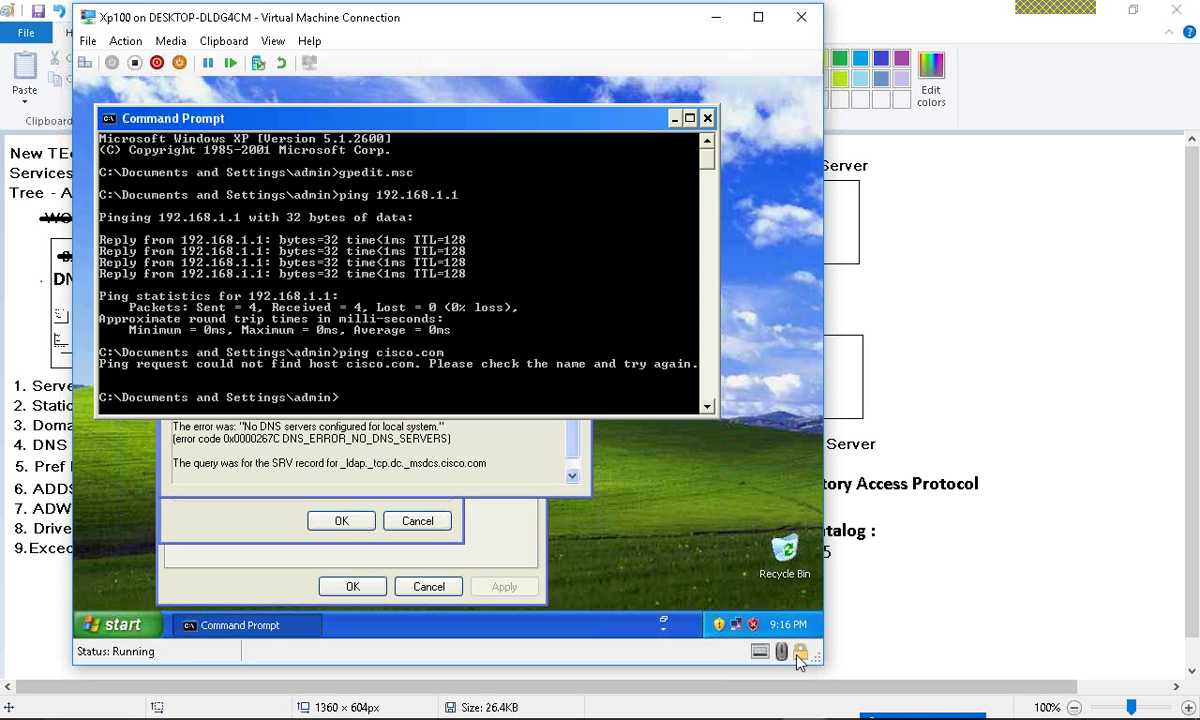
pyautogui.click(737, 625)
pyautogui.click(333, 504)
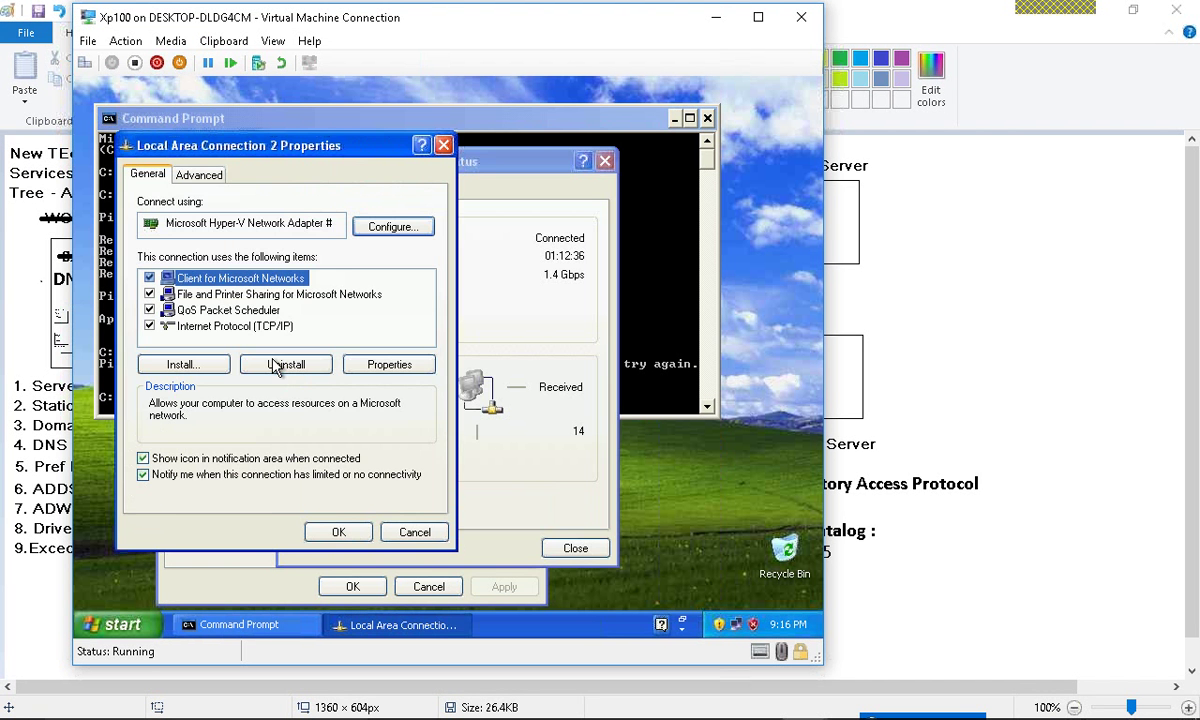
pyautogui.doubleClick(236, 325)
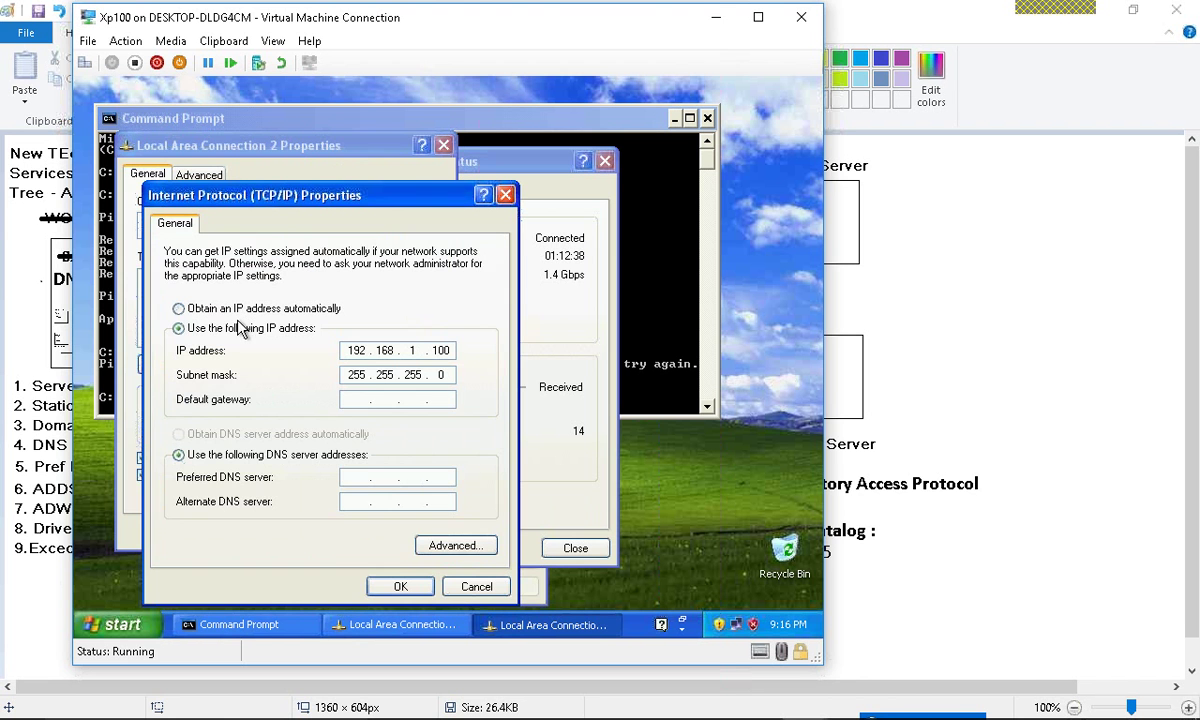
# - Set the preferred DNS server to 192.168.1.1, apply it, and close the connection windows
pyautogui.click(361, 477)
pyautogui.write('192 . 168 . 1 . 1')
pyautogui.click(400, 584)
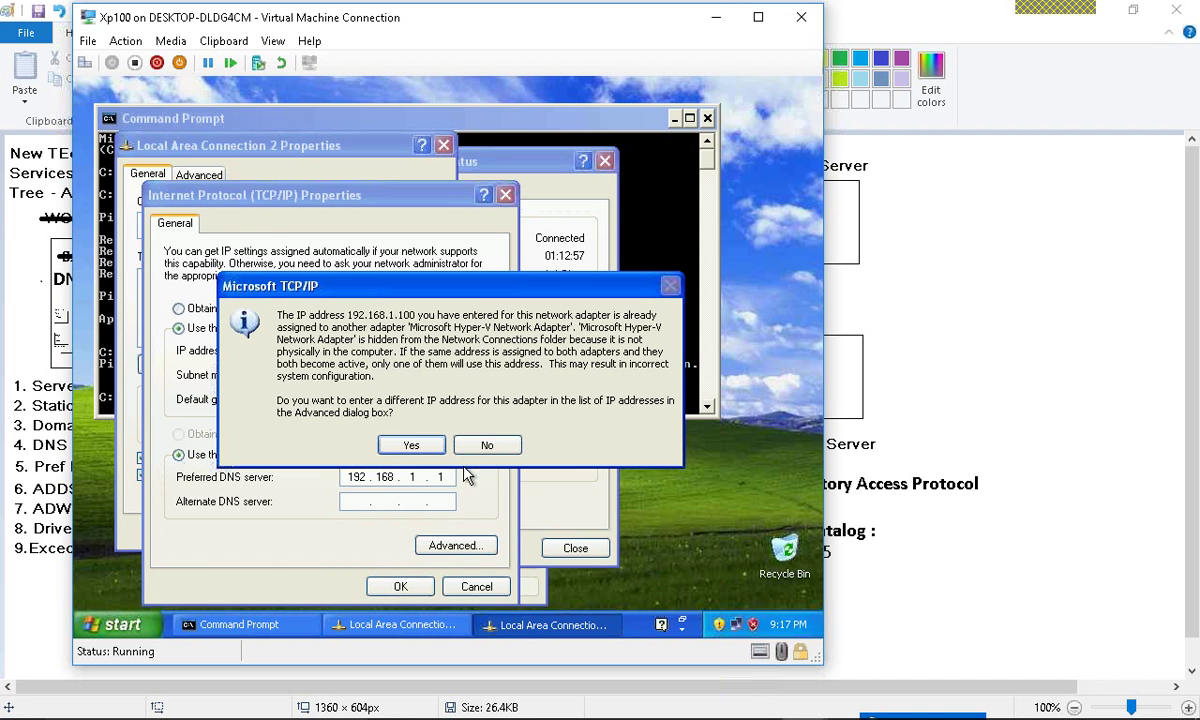
pyautogui.click(488, 446)
pyautogui.click(325, 531)
pyautogui.click(573, 547)
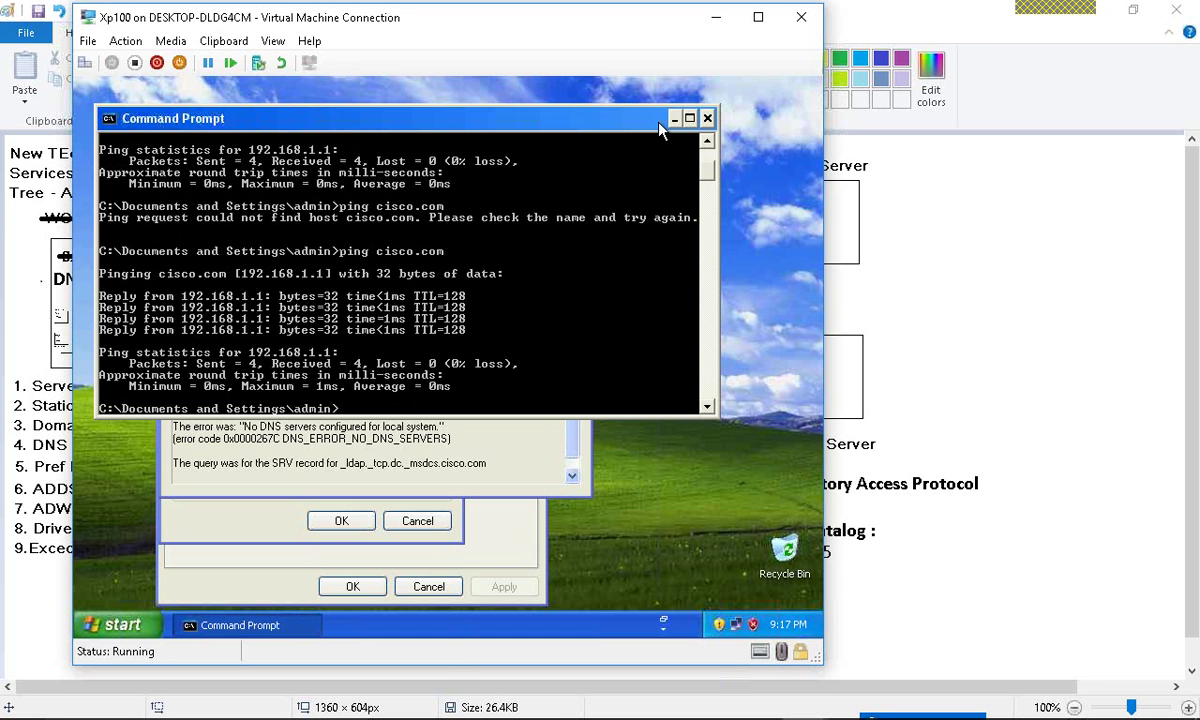
# - Inspect the SRV record details in the domain join error and dismiss it
pyautogui.click(347, 463)
pyautogui.moveTo(347, 463); pyautogui.dragTo(497, 470)
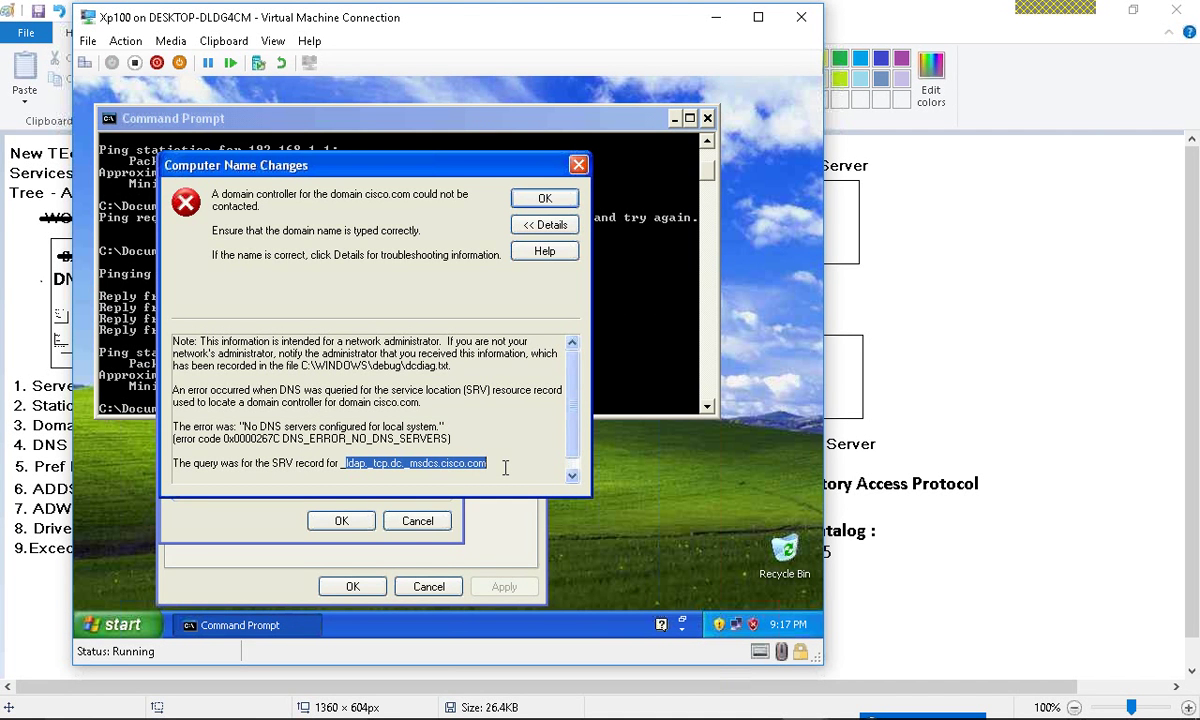
pyautogui.click(505, 467)
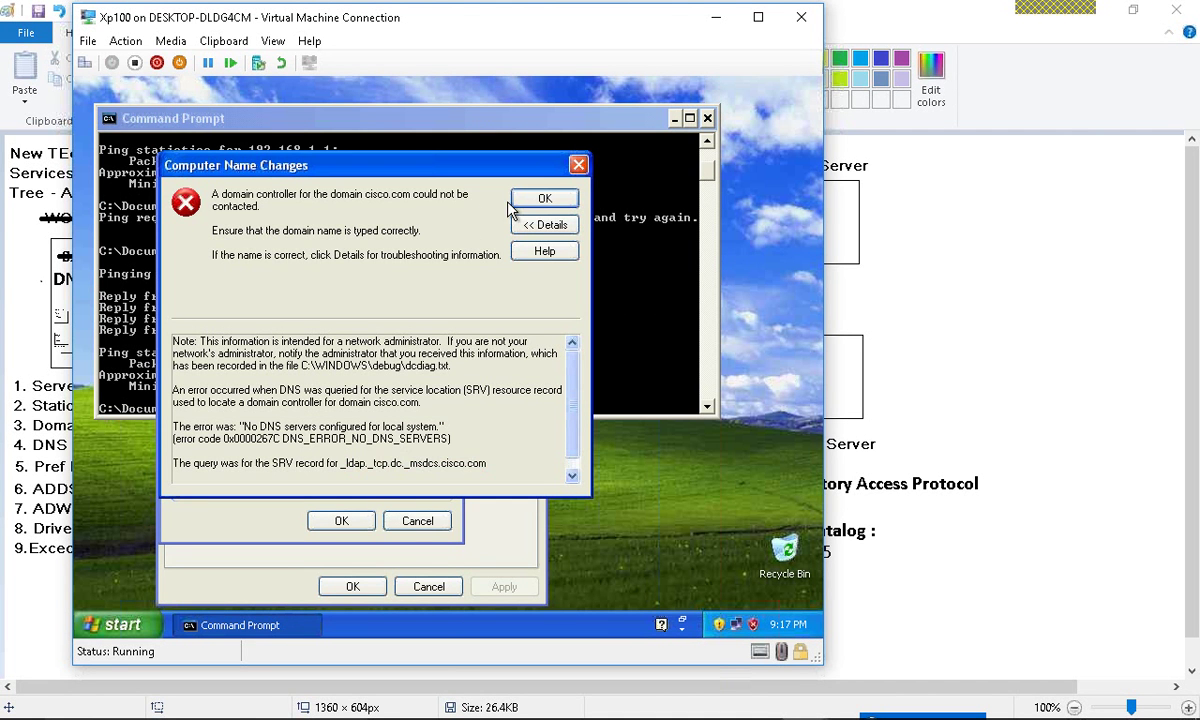
pyautogui.click(544, 198)
# - Replace the domain name with cisco.com and retry joining Xp100
pyautogui.click(316, 437)
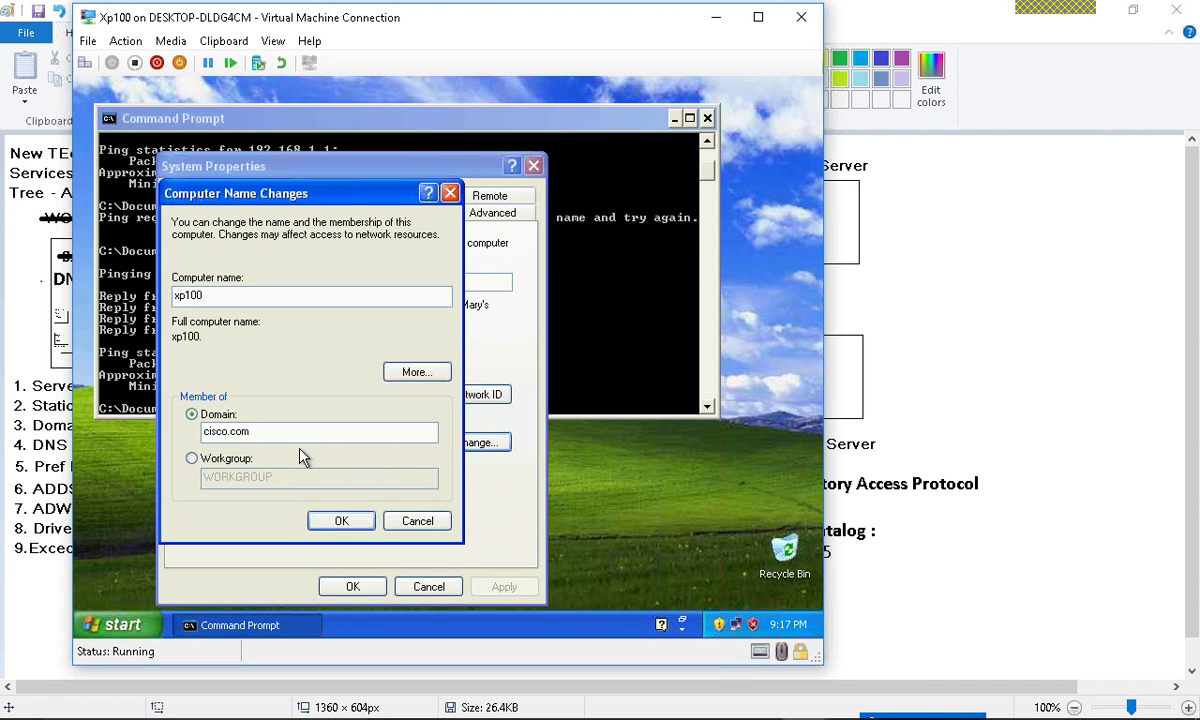
pyautogui.moveTo(255, 431); pyautogui.dragTo(160, 436)
pyautogui.write('192.168.1.1ciscoo')
pyautogui.press('BackSpace')
pyautogui.press('BackSpace')
pyautogui.press('BackSpace')
pyautogui.press('BackSpace')
pyautogui.press('BackSpace')
pyautogui.press('BackSpace')
pyautogui.press('BackSpace')
pyautogui.press('BackSpace')
pyautogui.press('BackSpace')
pyautogui.press('BackSpace')
pyautogui.press('BackSpace')
pyautogui.press('BackSpace')
pyautogui.press('BackSpace')
pyautogui.press('BackSpace')
pyautogui.press('BackSpace')
pyautogui.press('BackSpace')
pyautogui.press('BackSpace')
pyautogui.write('cisco.com')
pyautogui.click(338, 522)
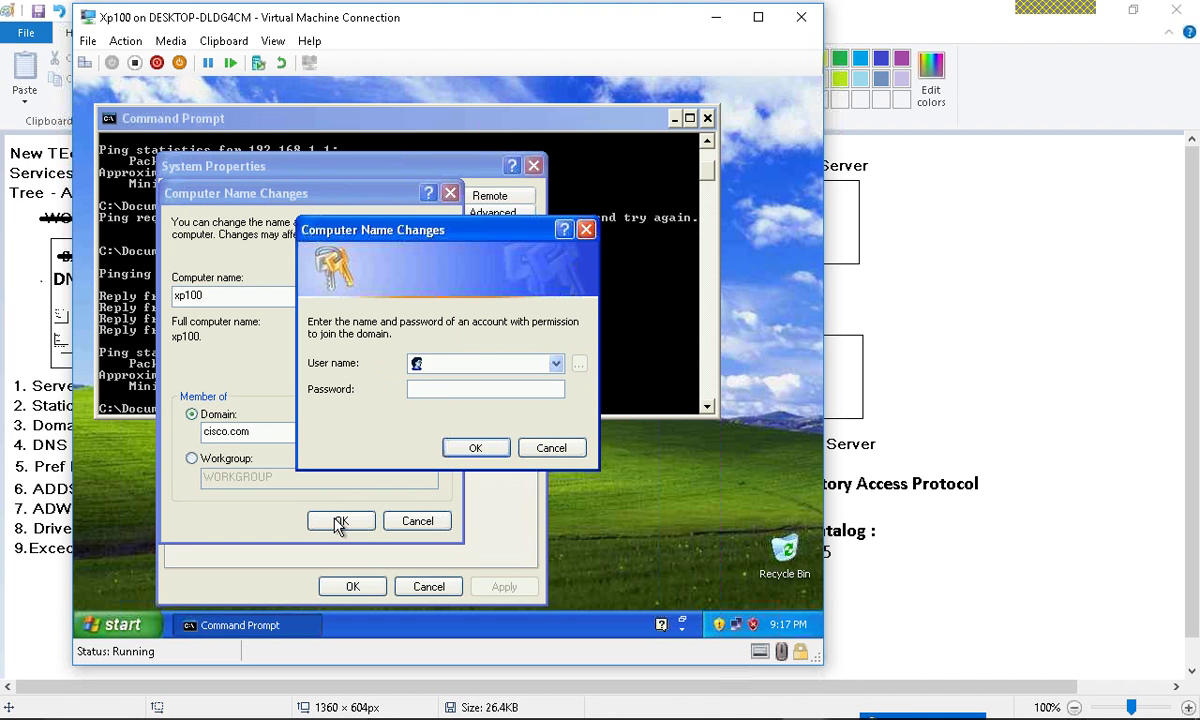
# - Authenticate the join with the domain administrator account and its password
pyautogui.write('administrator')
pyautogui.press('Tab')
pyautogui.write('******')
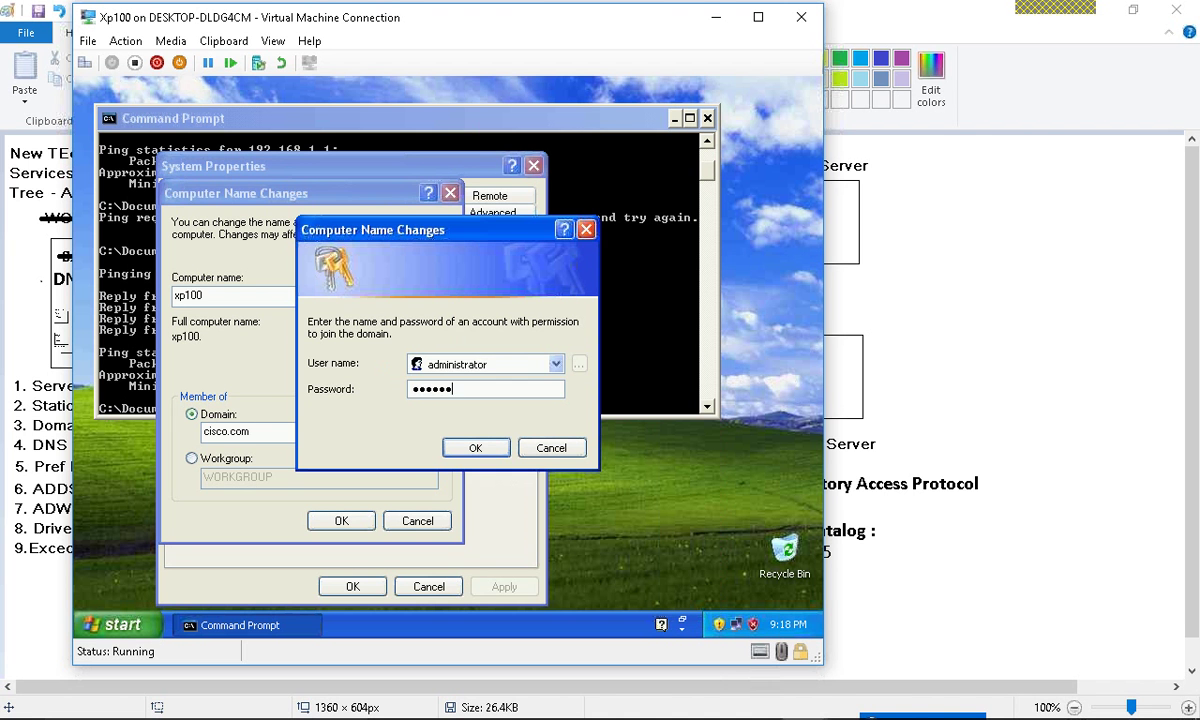
pyautogui.press('Return')
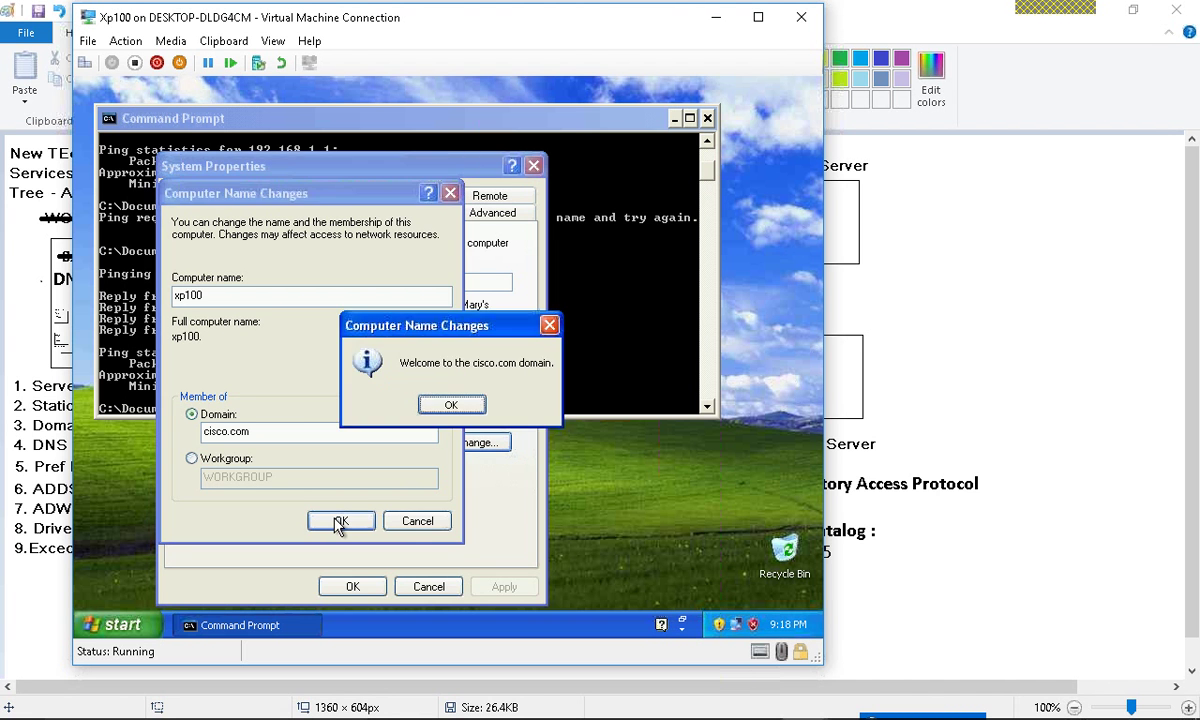
# - Acknowledge the cisco.com welcome and restart notices and apply the new membership
pyautogui.press('Return')
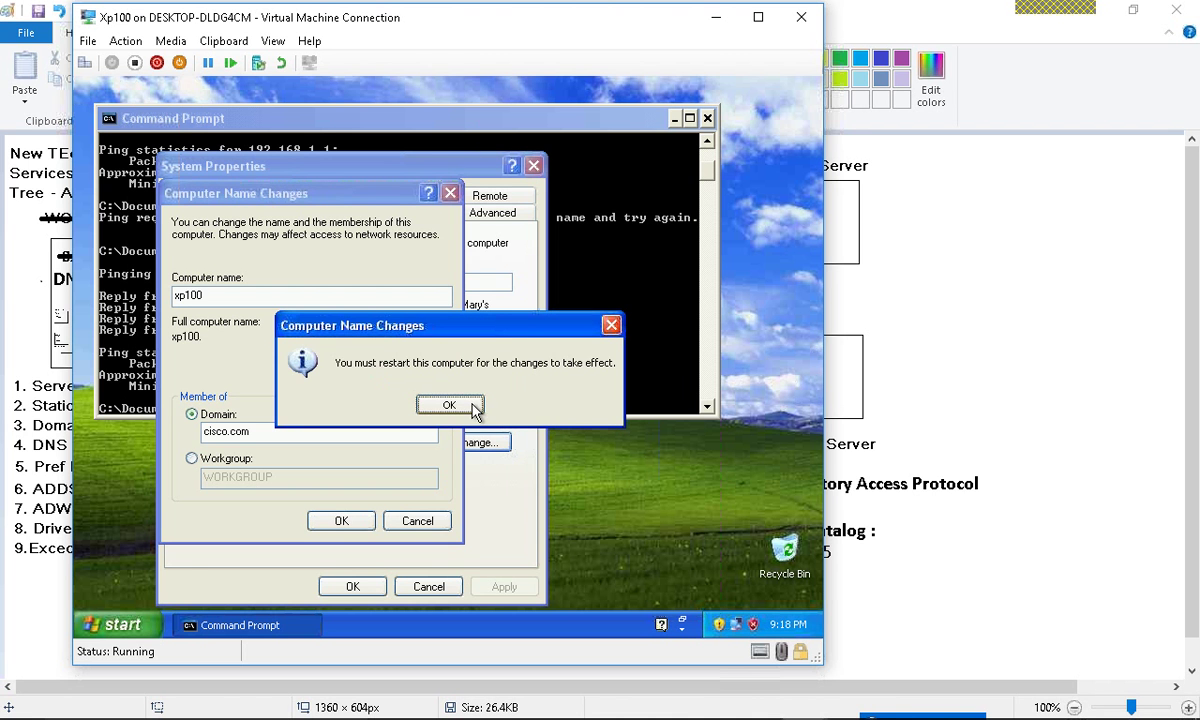
pyautogui.click(449, 405)
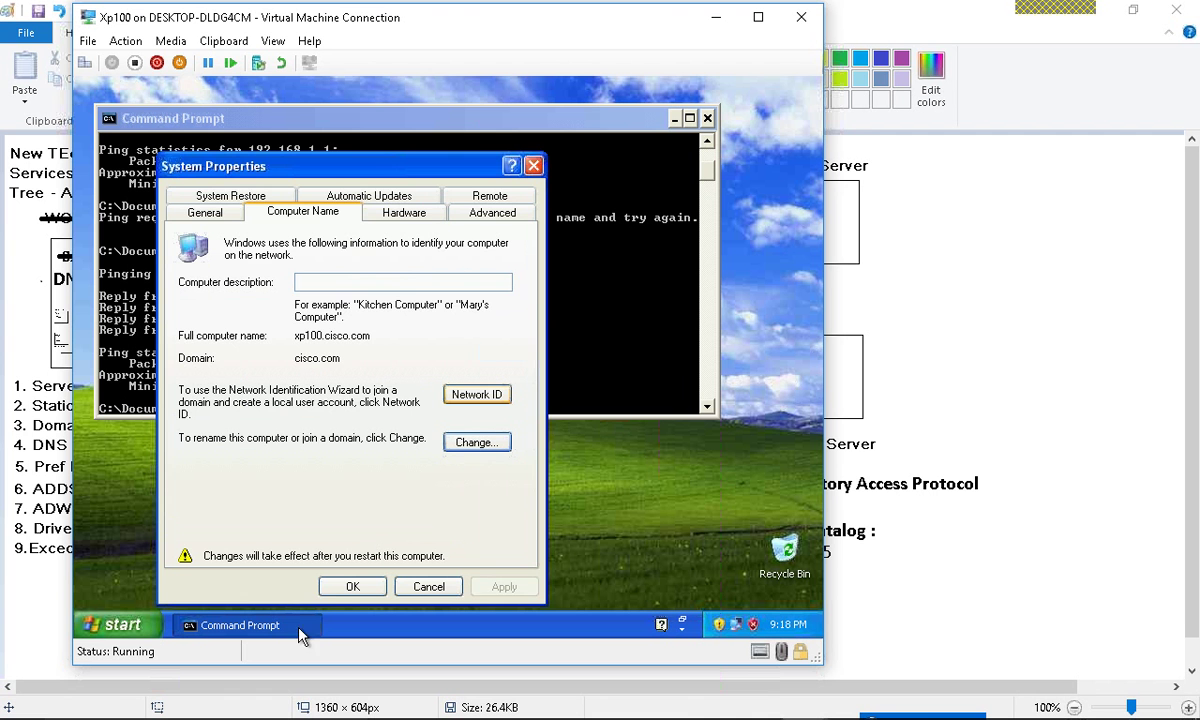
pyautogui.click(349, 587)
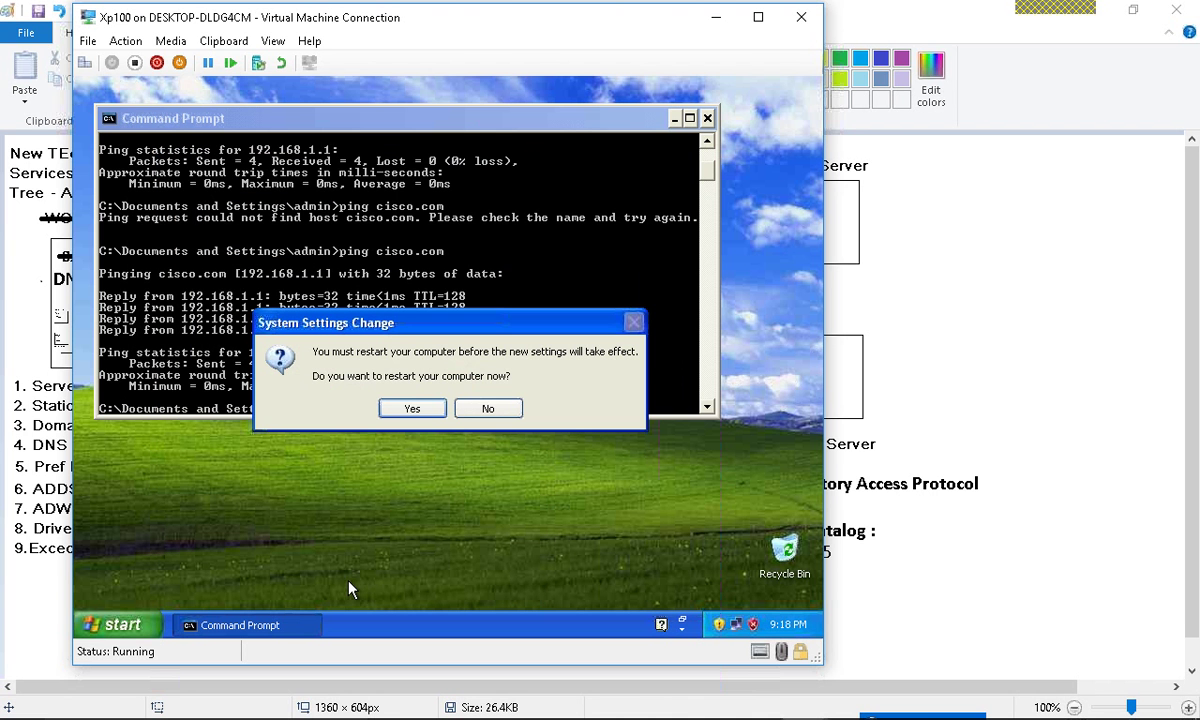
# - Accept restarting Xp100 now and switch back to Hyper-V Manager
pyautogui.click(413, 408)
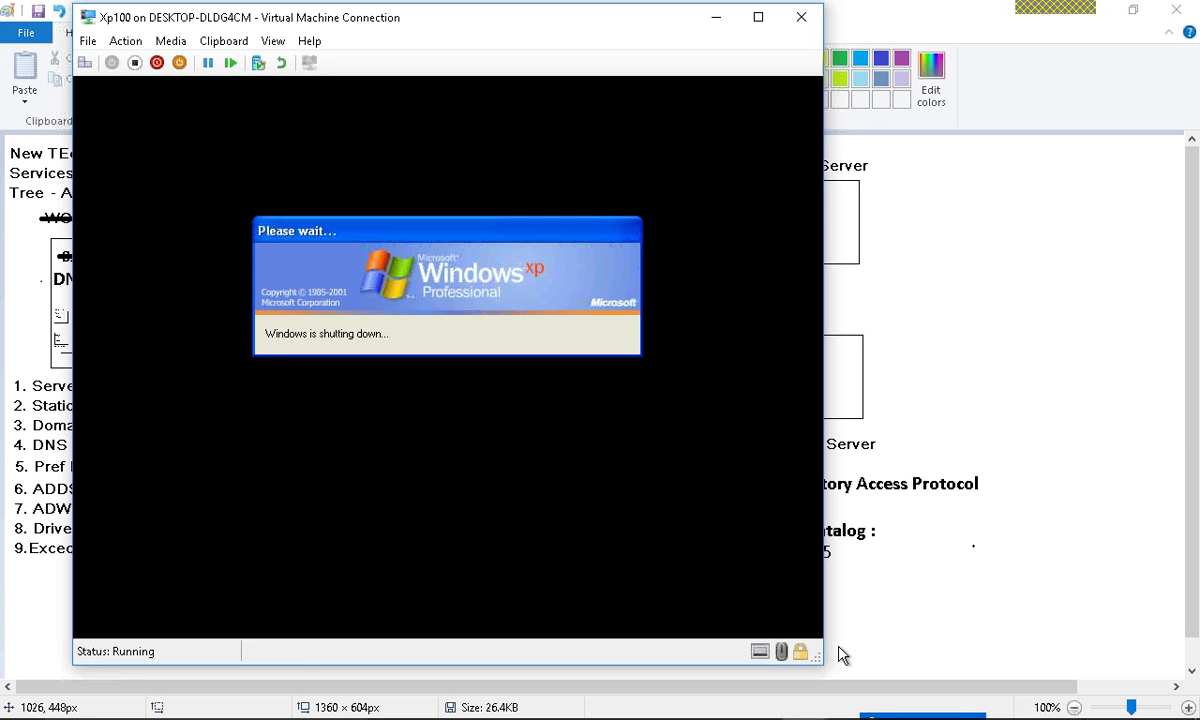
pyautogui.hotkey('alt', 'Tab')
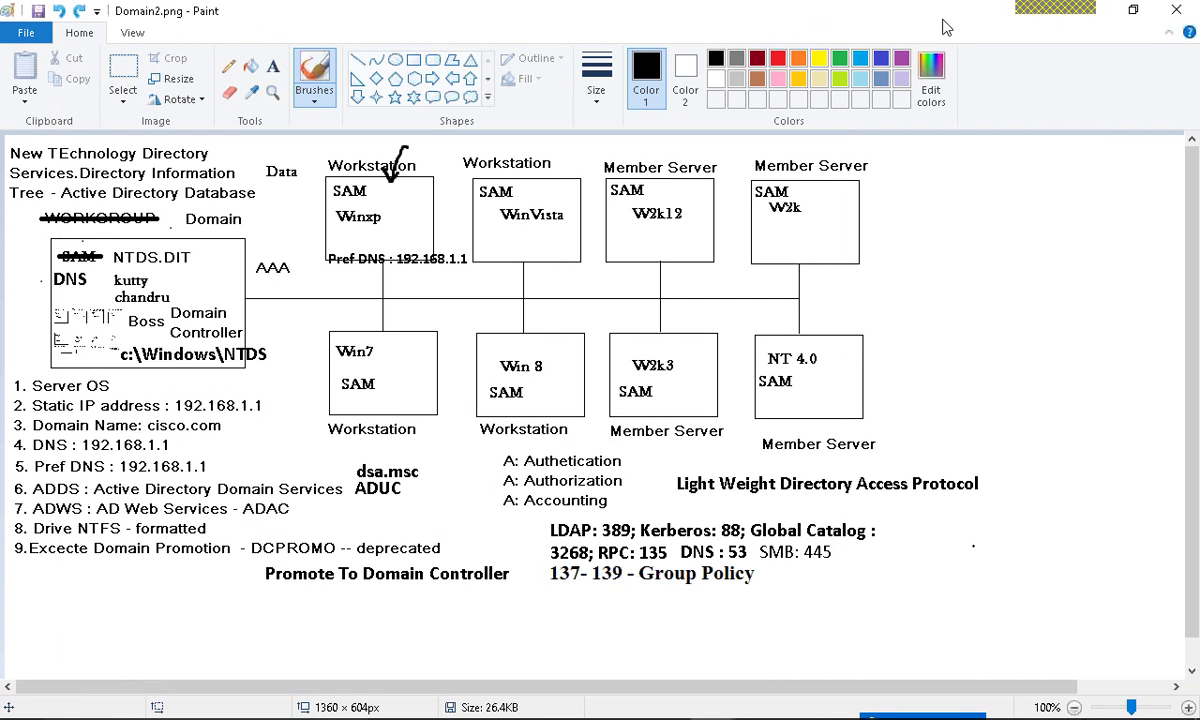
pyautogui.hotkey('alt', 'Tab')
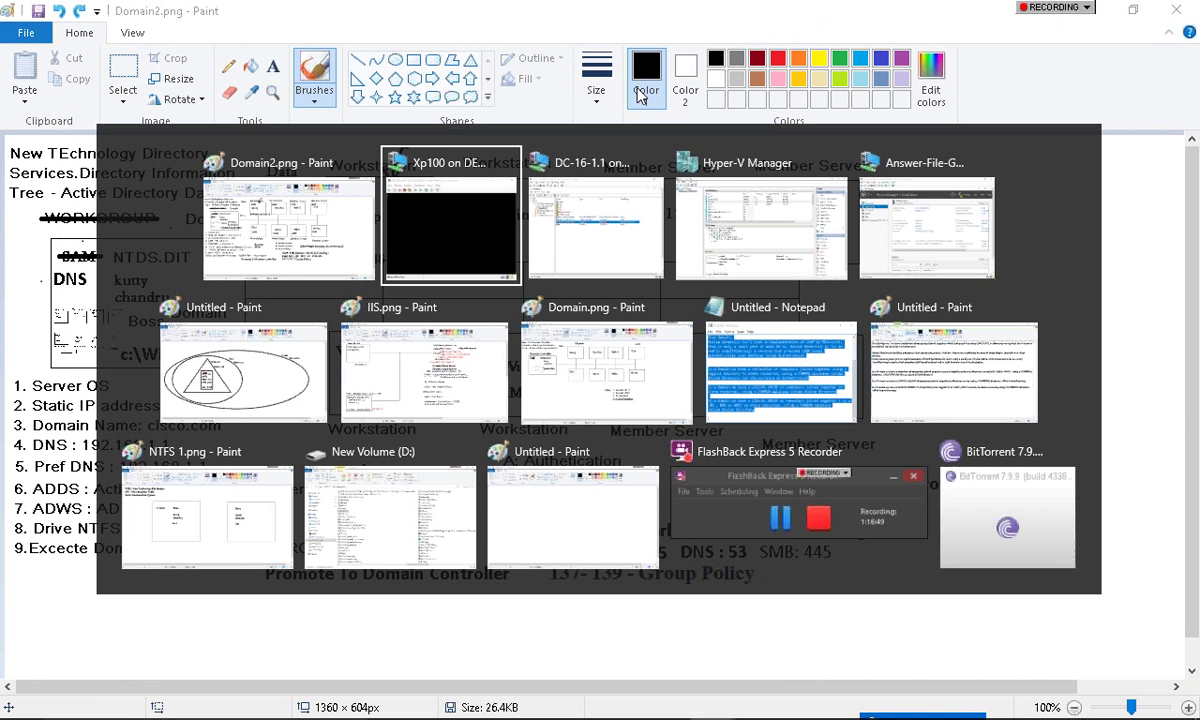
pyautogui.click(783, 214)
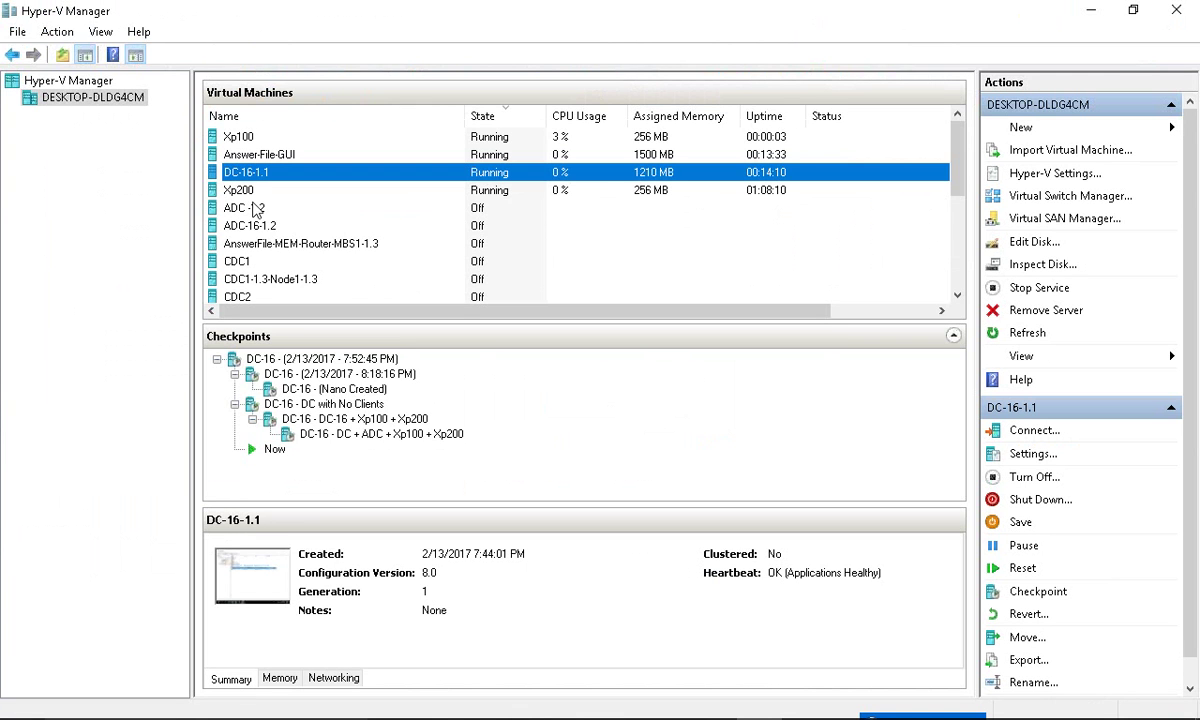
# - On Xp200, ping cisco.com from the command prompt
pyautogui.rightClick(242, 188)
pyautogui.press('Escape')
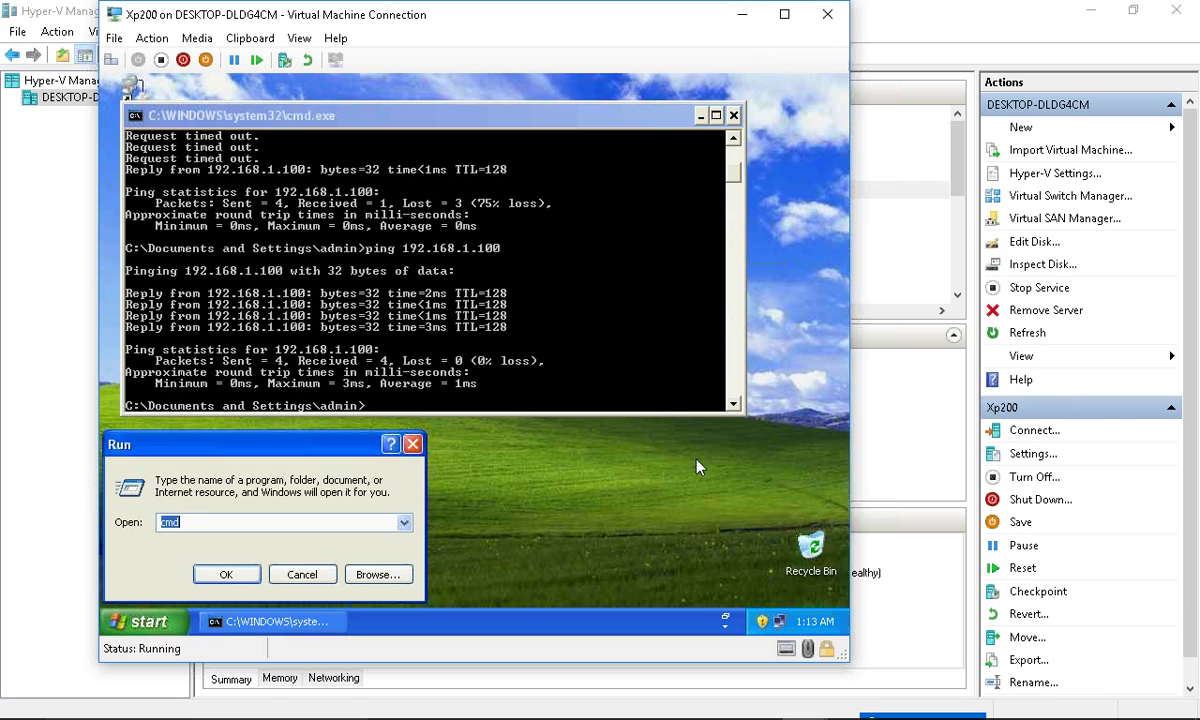
pyautogui.click(553, 377)
pyautogui.write('ping 192.168.')
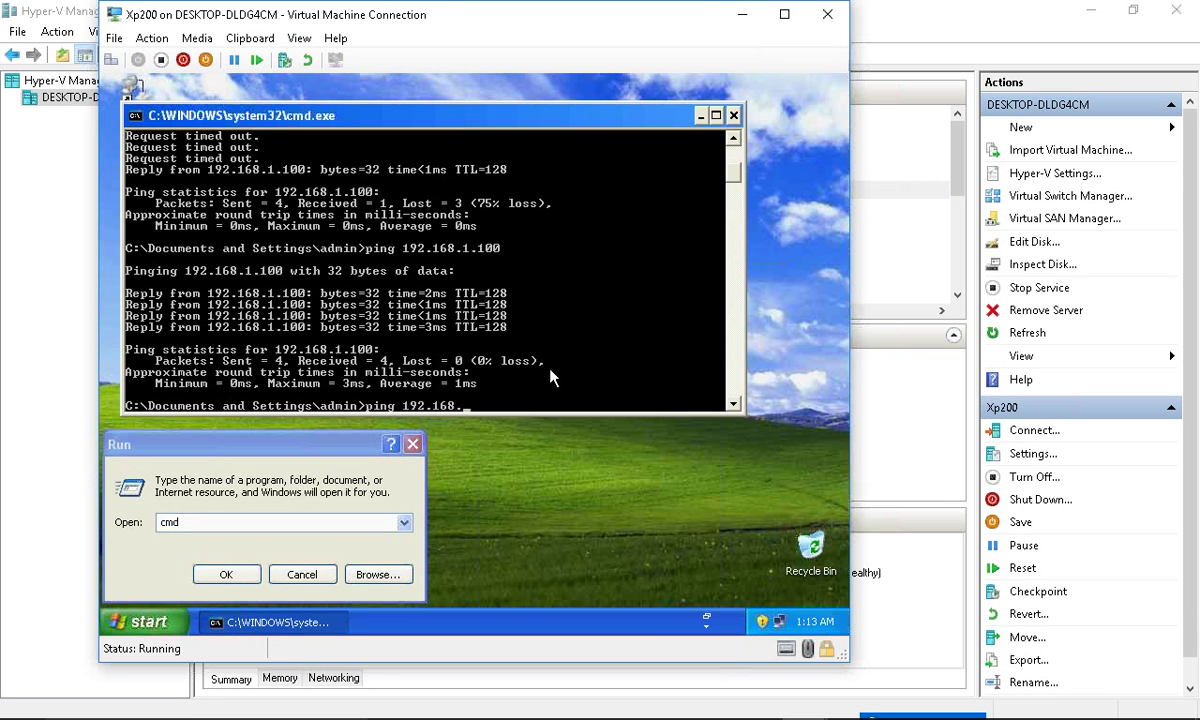
pyautogui.press('BackSpace')
pyautogui.press('BackSpace')
pyautogui.press('BackSpace')
pyautogui.press('BackSpace')
pyautogui.press('BackSpace')
pyautogui.press('BackSpace')
pyautogui.press('BackSpace')
pyautogui.press('BackSpace')
pyautogui.write('cisco.com')
pyautogui.press('Return')
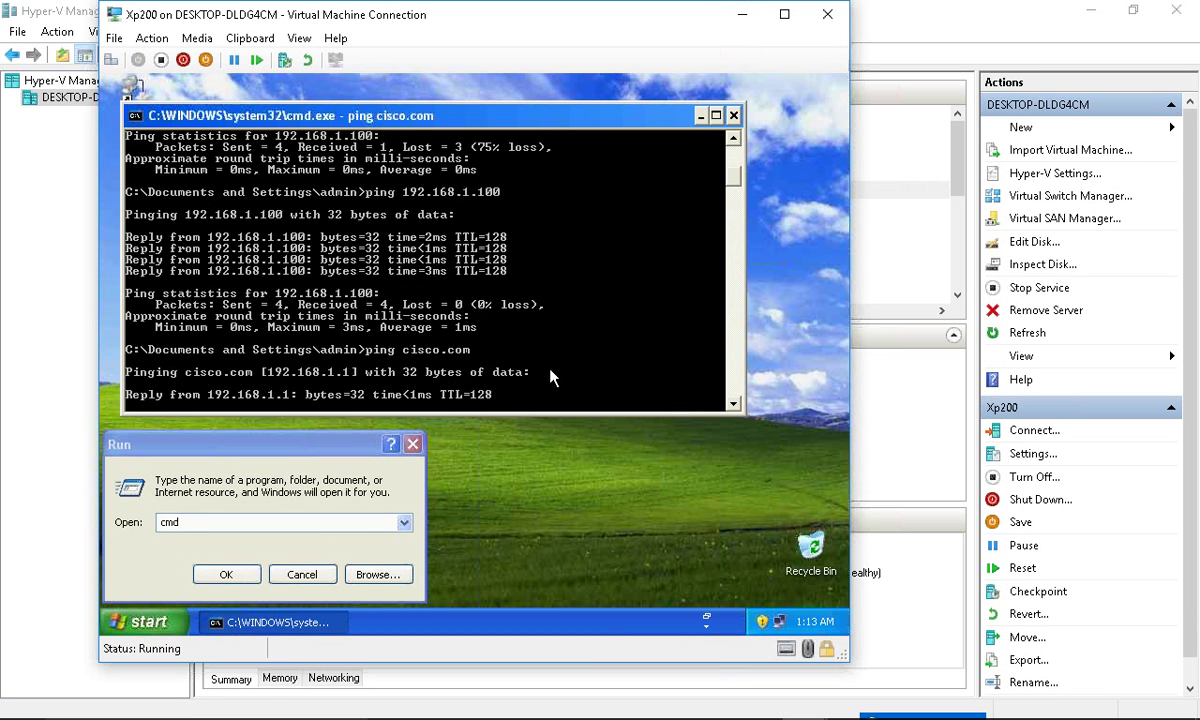
# - Check the network connection's TCP/IP DNS settings
pyautogui.doubleClick(779, 621)
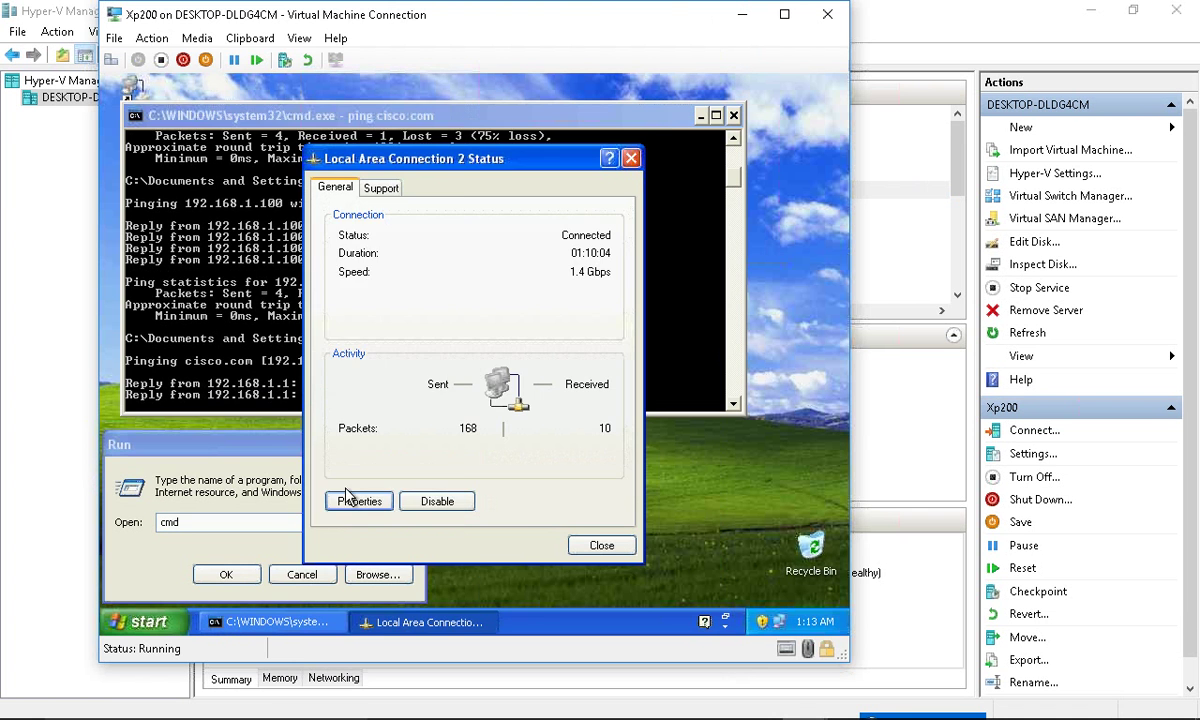
pyautogui.click(352, 499)
pyautogui.doubleClick(260, 272)
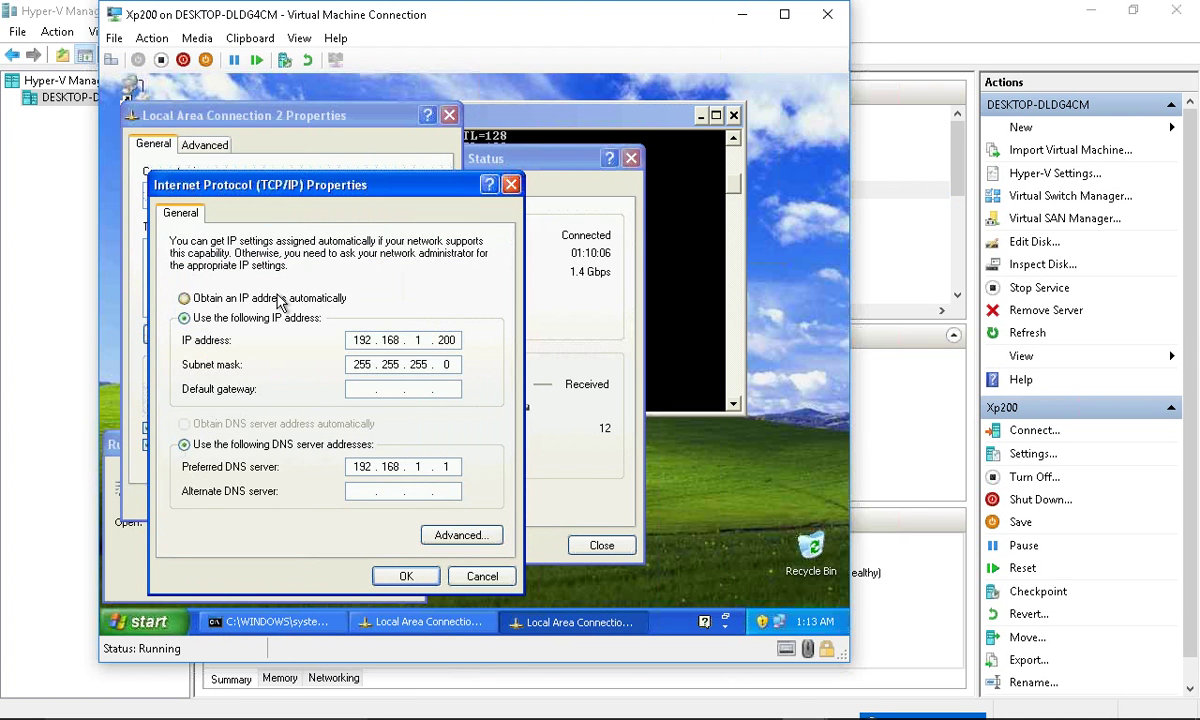
pyautogui.press('Escape')
pyautogui.press('Escape')
pyautogui.press('Escape')
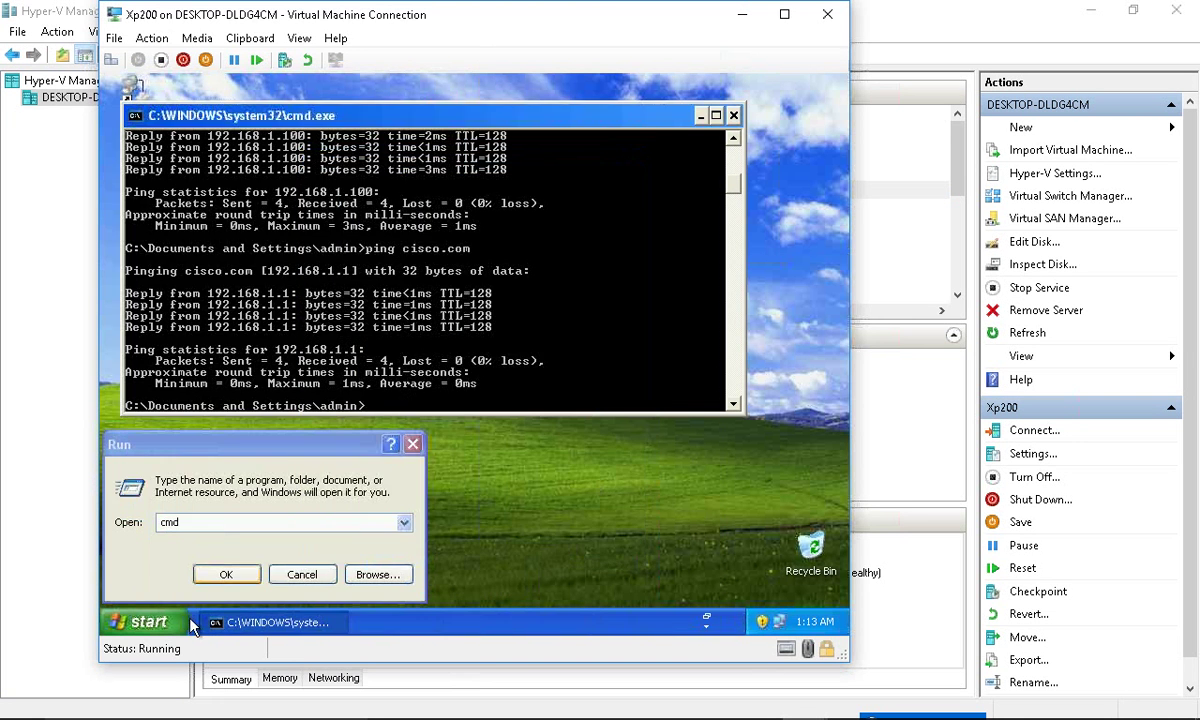
# - Set Xp200's computer name membership to the cisco.com domain in System Properties
pyautogui.click(152, 622)
pyautogui.rightClick(350, 338)
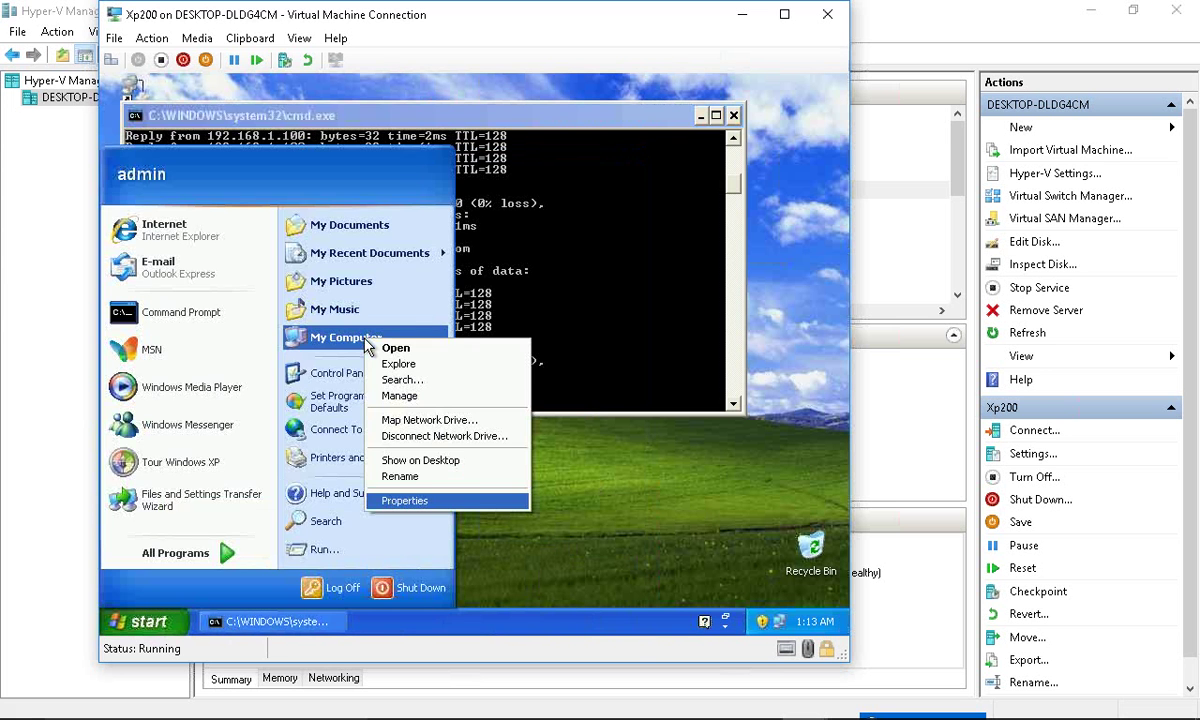
pyautogui.click(475, 503)
pyautogui.click(287, 170)
pyautogui.click(448, 391)
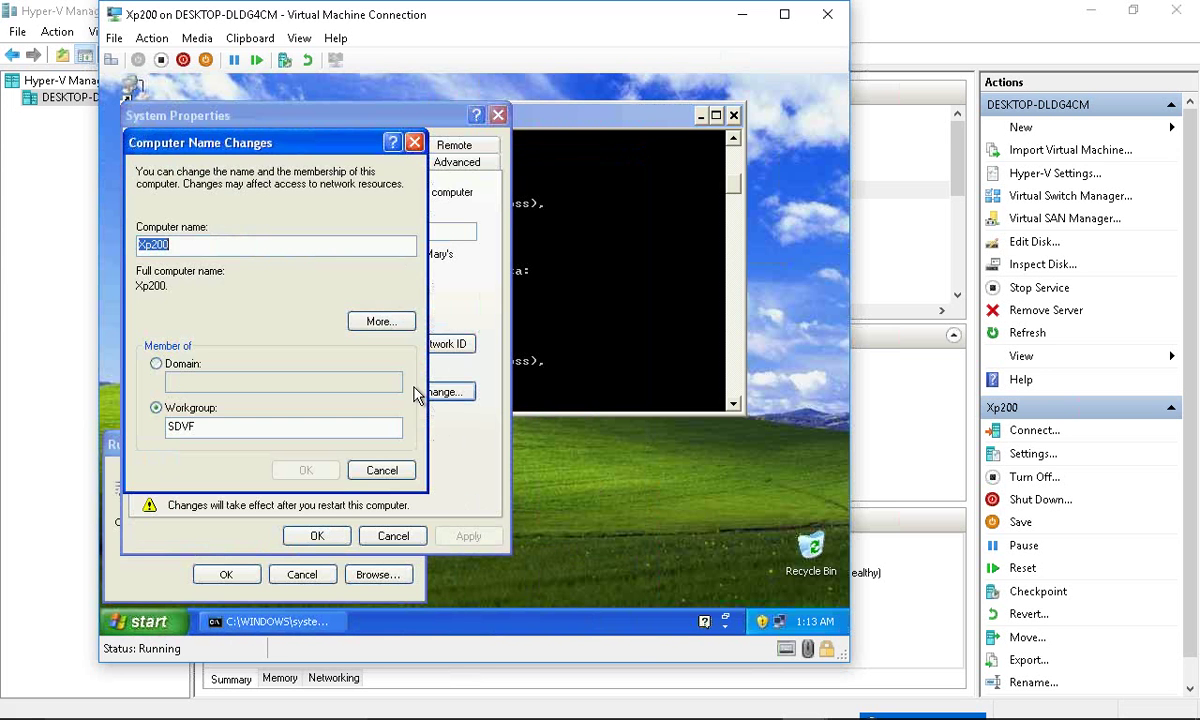
pyautogui.click(160, 362)
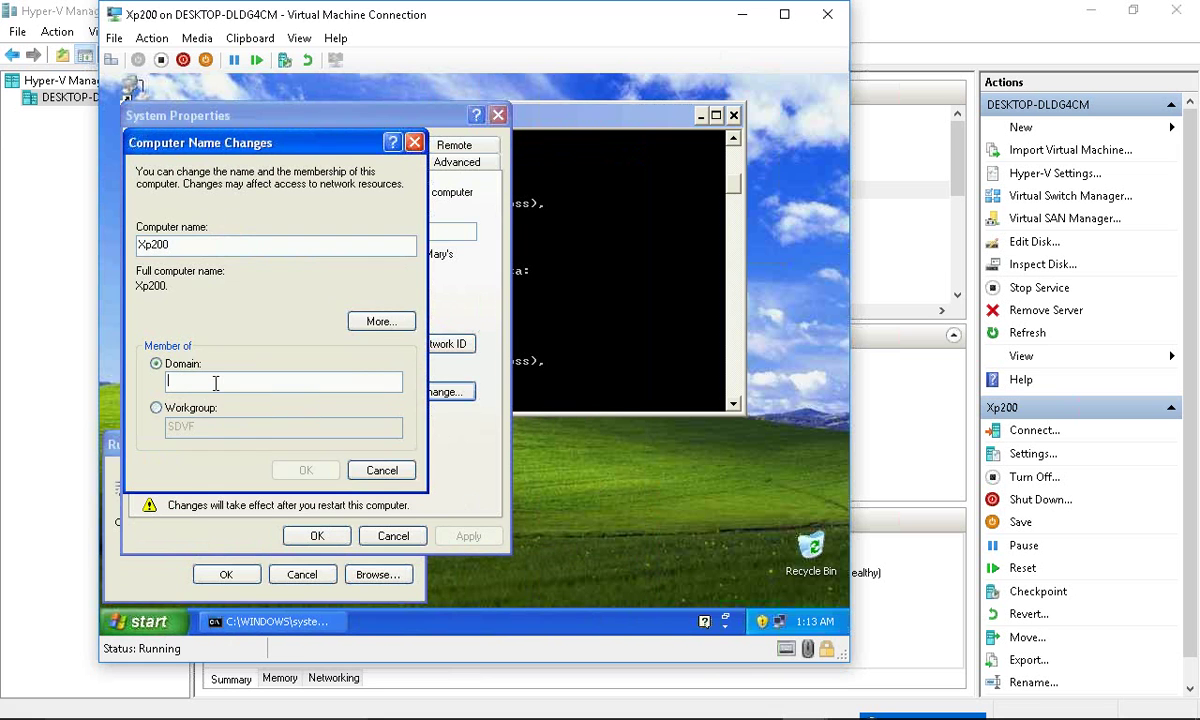
pyautogui.write('cisco.com')
pyautogui.press('Return')
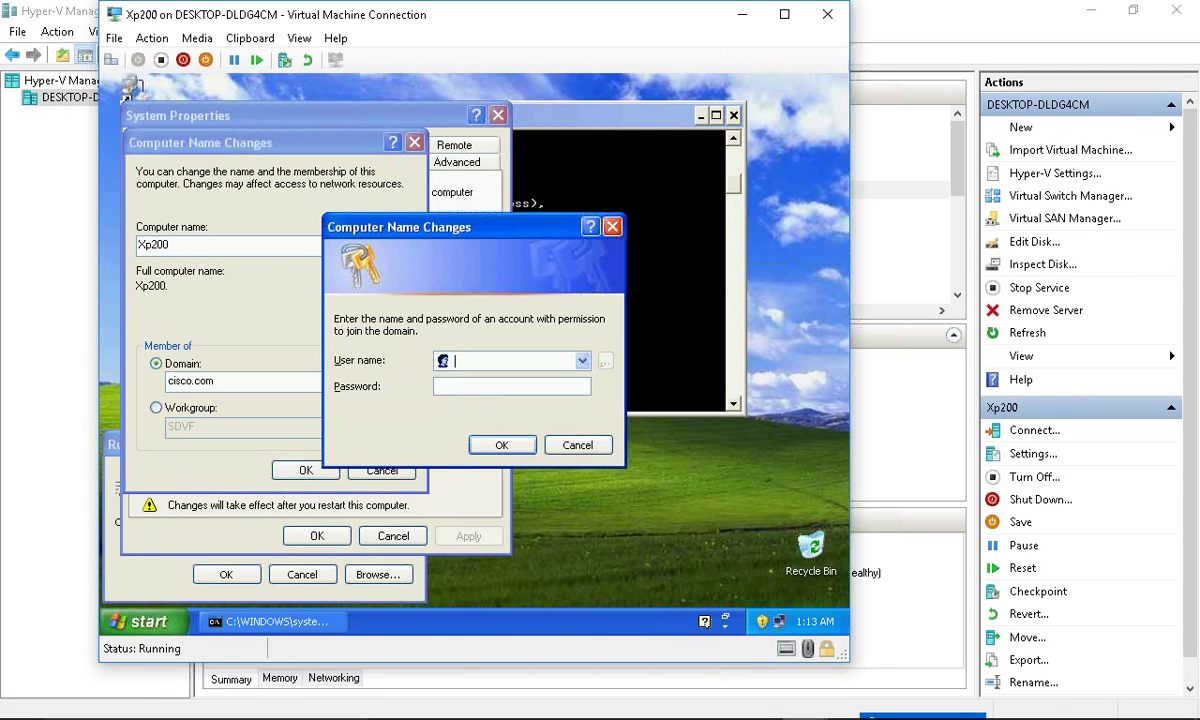
# - Join with the administrator credentials, acknowledge the welcome and restart notices, and restart Xp200
pyautogui.write('administrator')
pyautogui.press('Tab')
pyautogui.write('********')
pyautogui.press('Return')
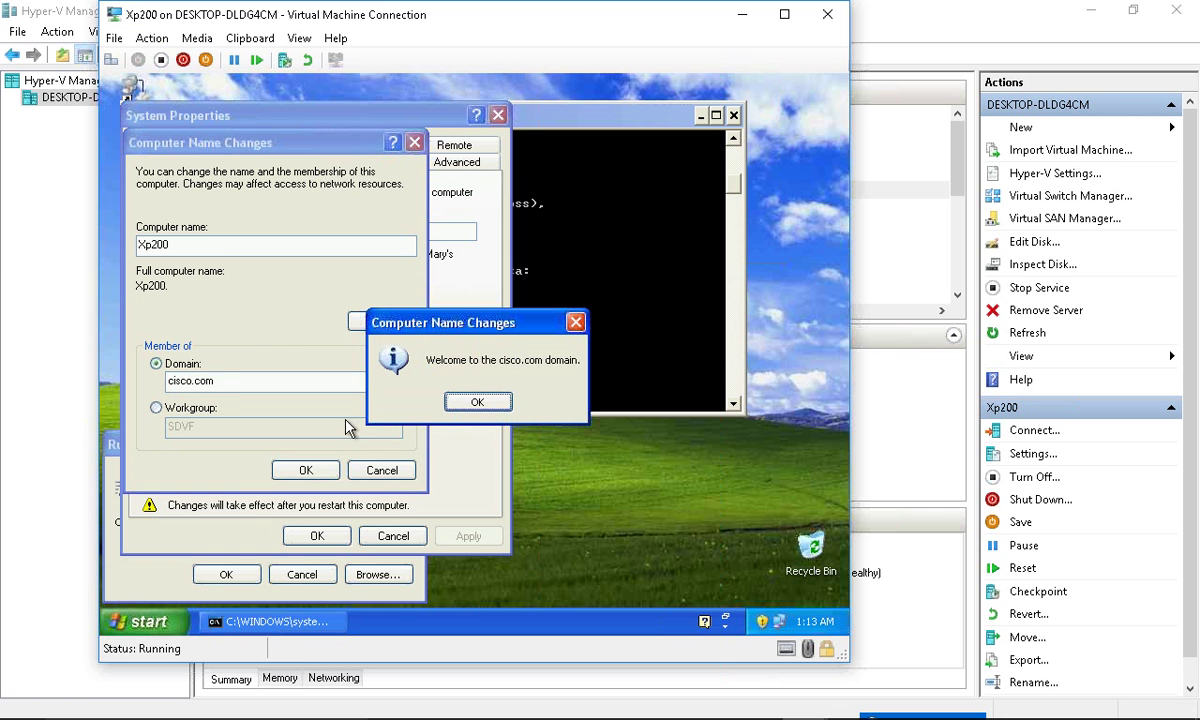
pyautogui.click(456, 403)
pyautogui.click(456, 403)
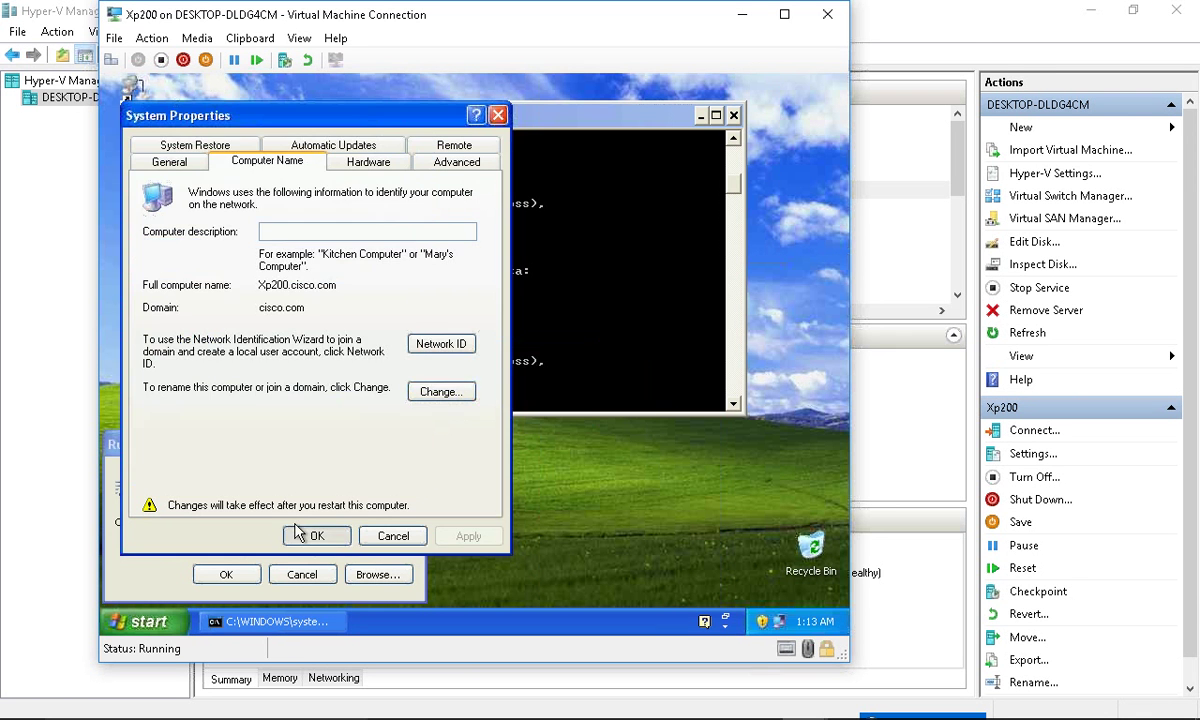
pyautogui.click(297, 533)
pyautogui.press('Return')
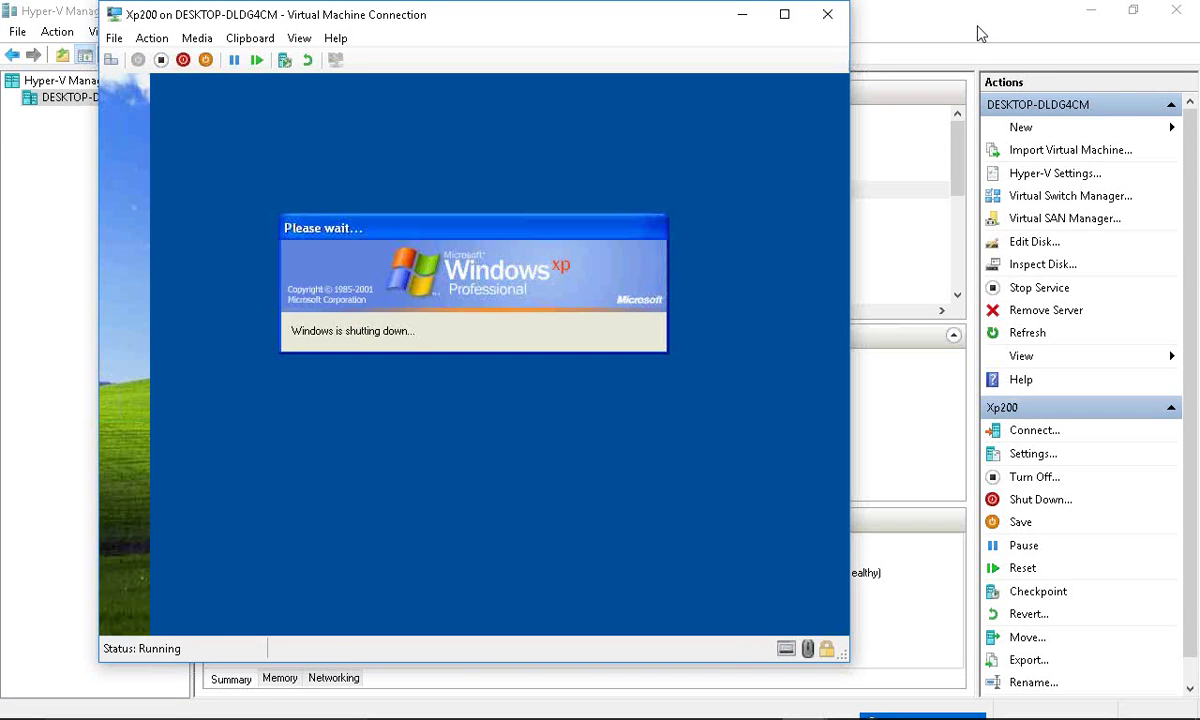
# - Connect to DC-16-1.1, show the cisco.com Users container, and open the to-be-disabled user's menu
pyautogui.click(975, 35)
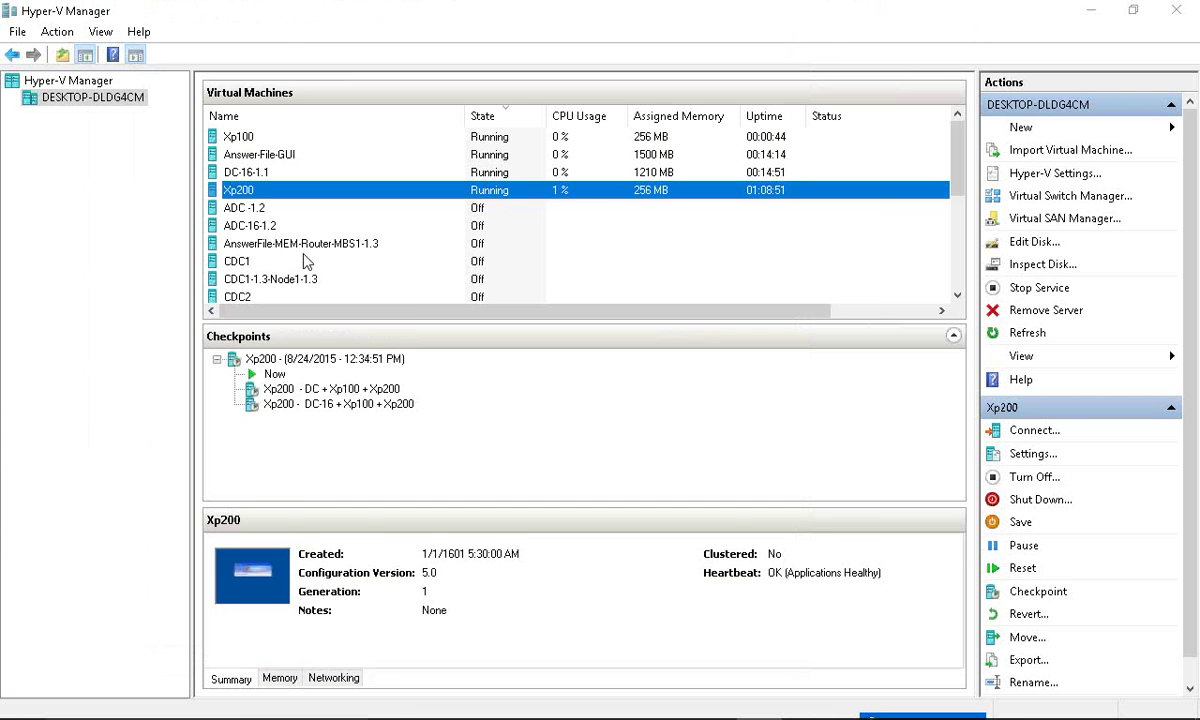
pyautogui.rightClick(285, 172)
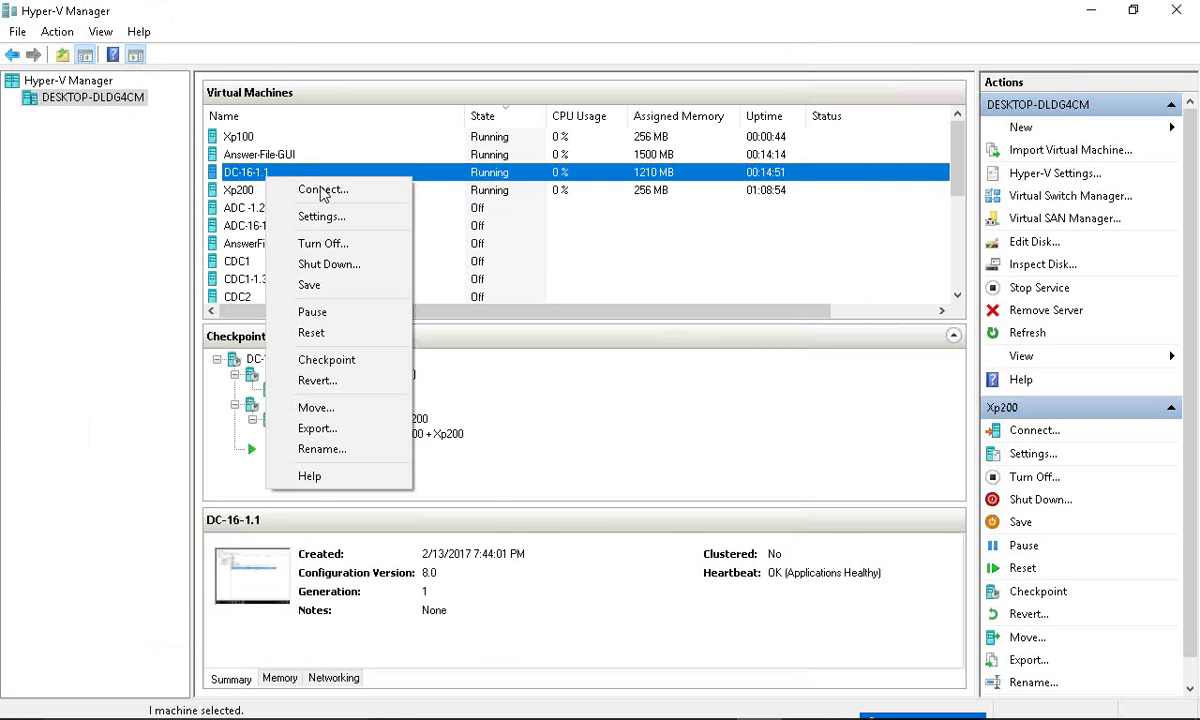
pyautogui.click(322, 188)
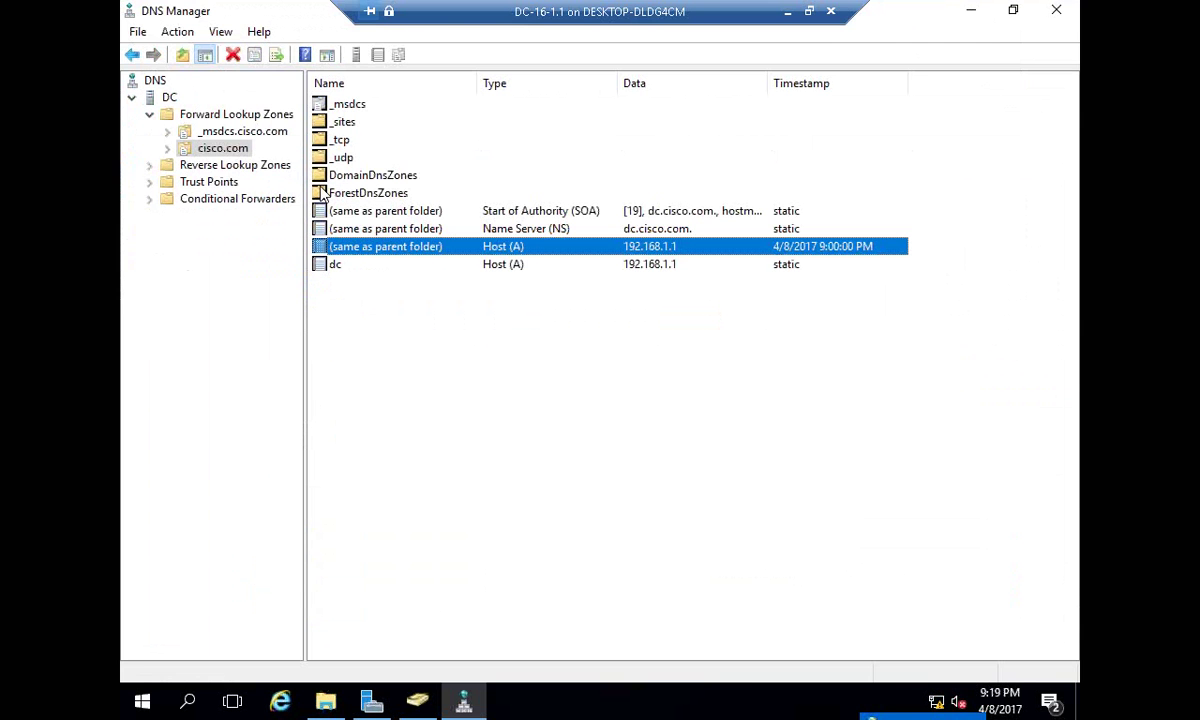
pyautogui.click(417, 700)
pyautogui.click(196, 217)
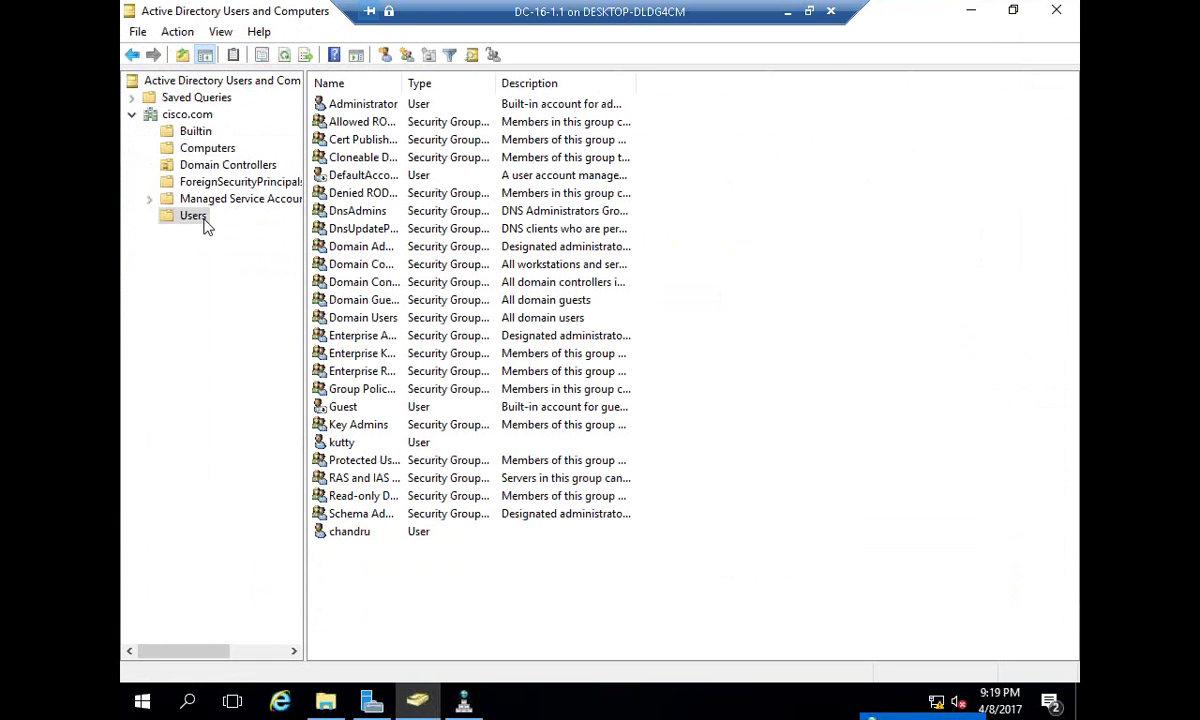
pyautogui.rightClick(336, 446)
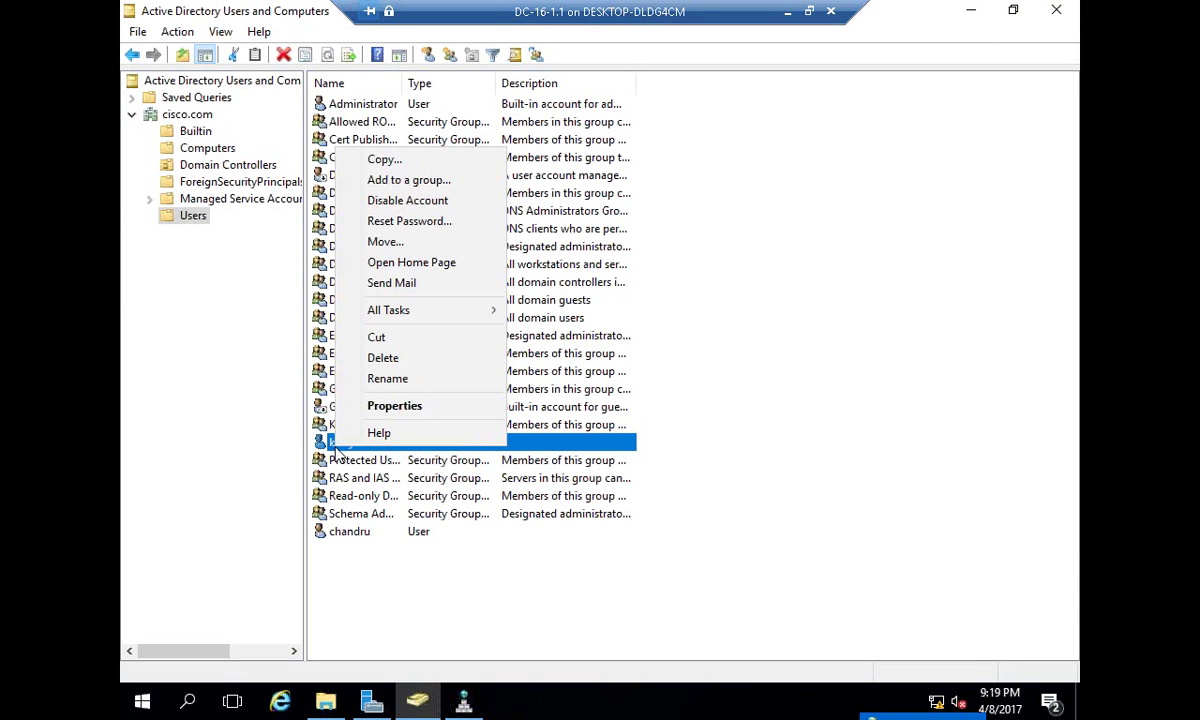
# - Disable the user account, view XP100 and XP200 under Computers, then reopen Users
pyautogui.click(443, 201)
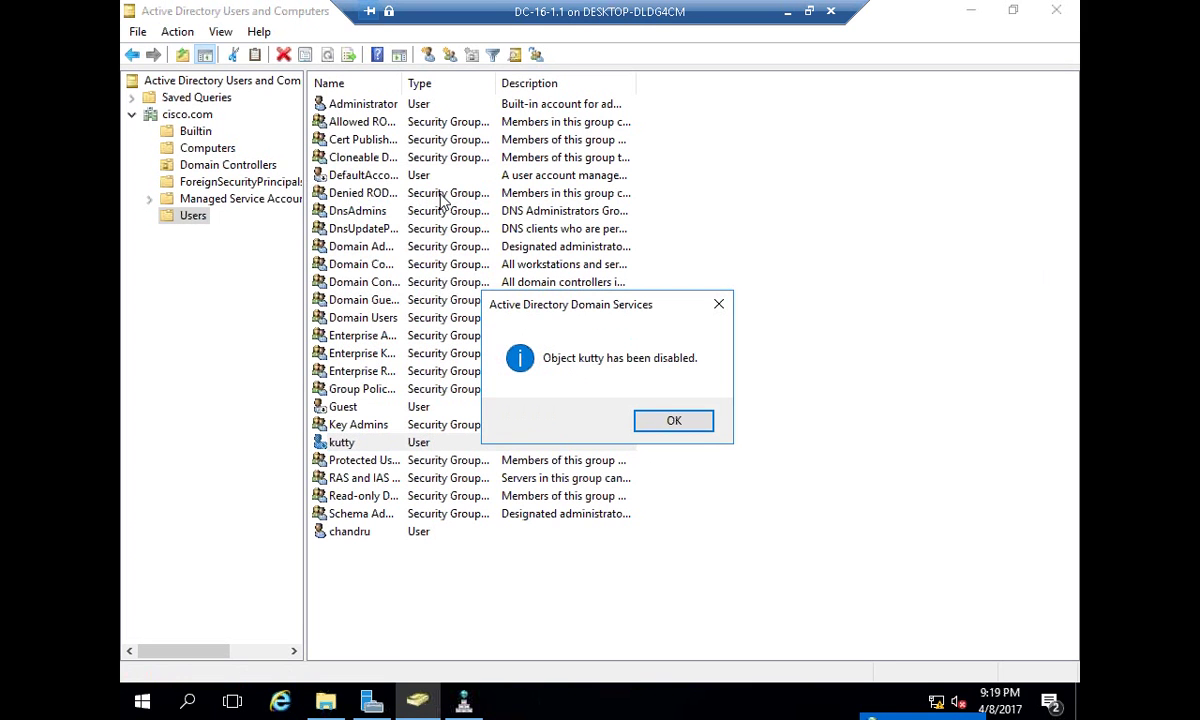
pyautogui.click(674, 420)
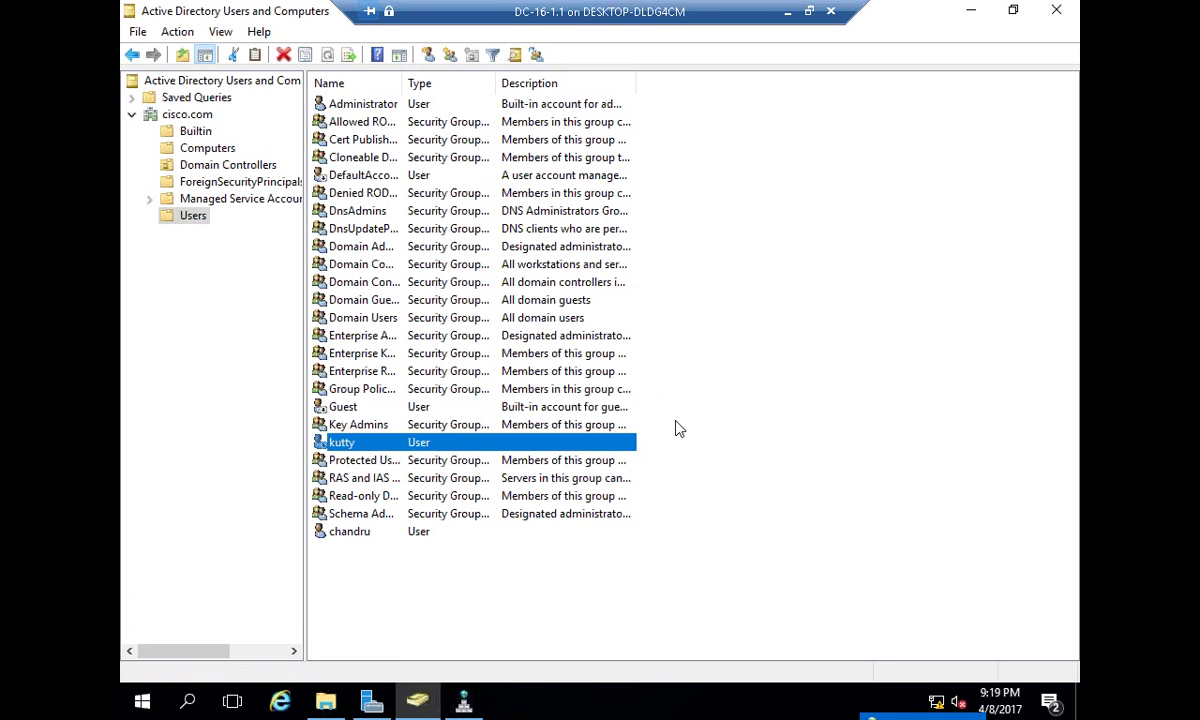
pyautogui.click(348, 533)
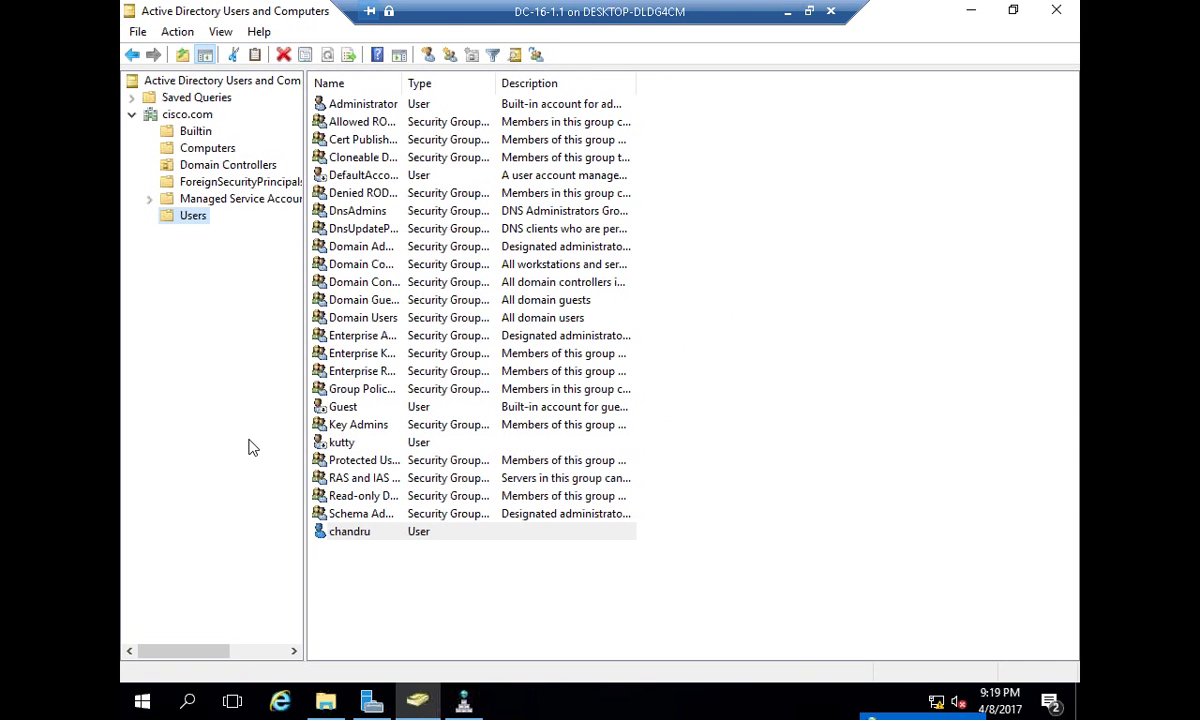
pyautogui.click(207, 158)
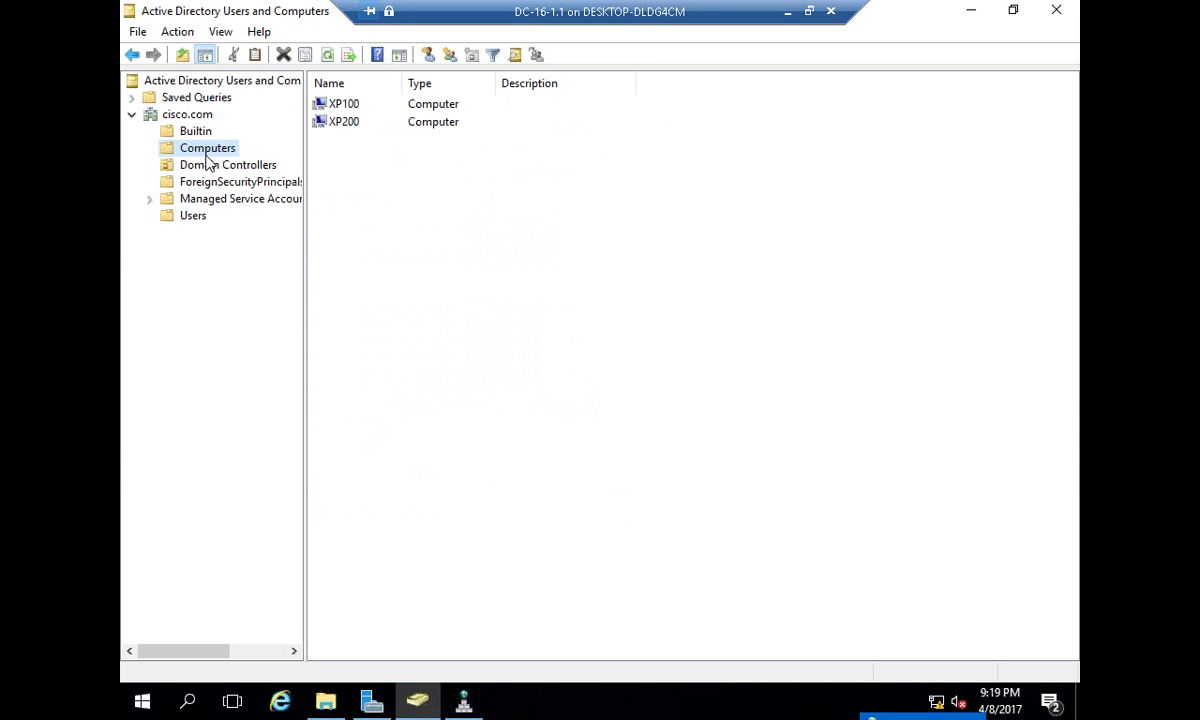
pyautogui.click(194, 217)
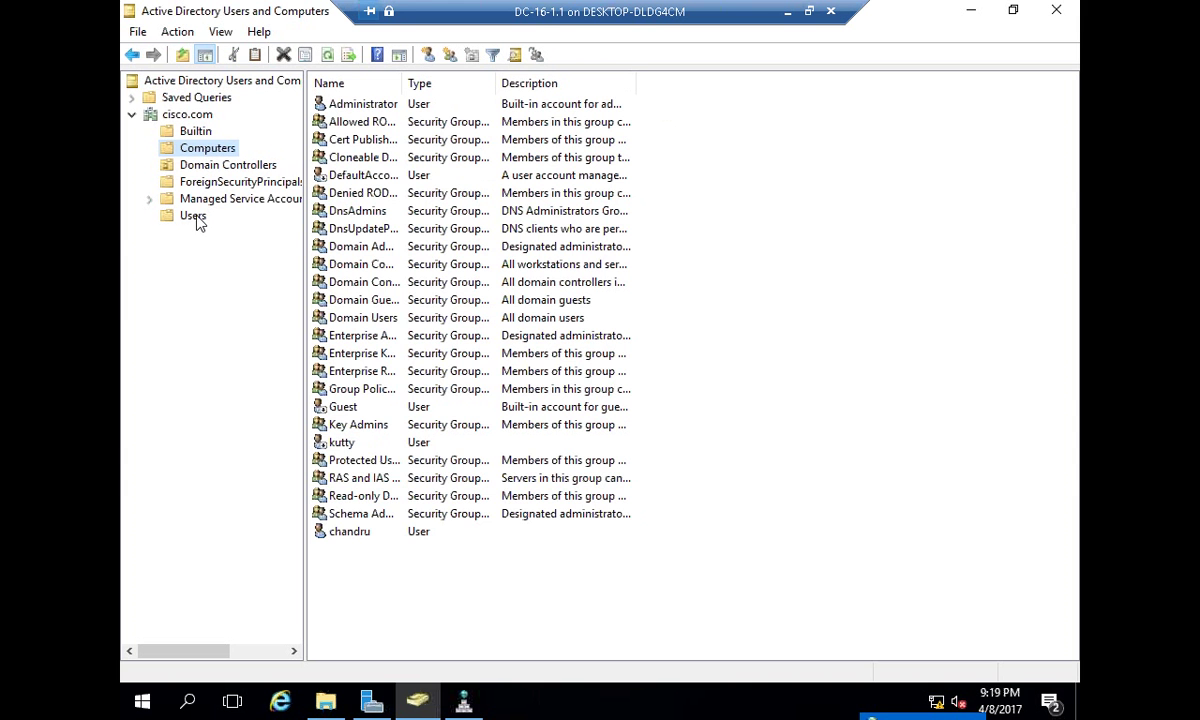
pyautogui.rightClick(362, 535)
# - Restrict the user's Log On To list to computer xp200 only, then apply and close
pyautogui.click(422, 492)
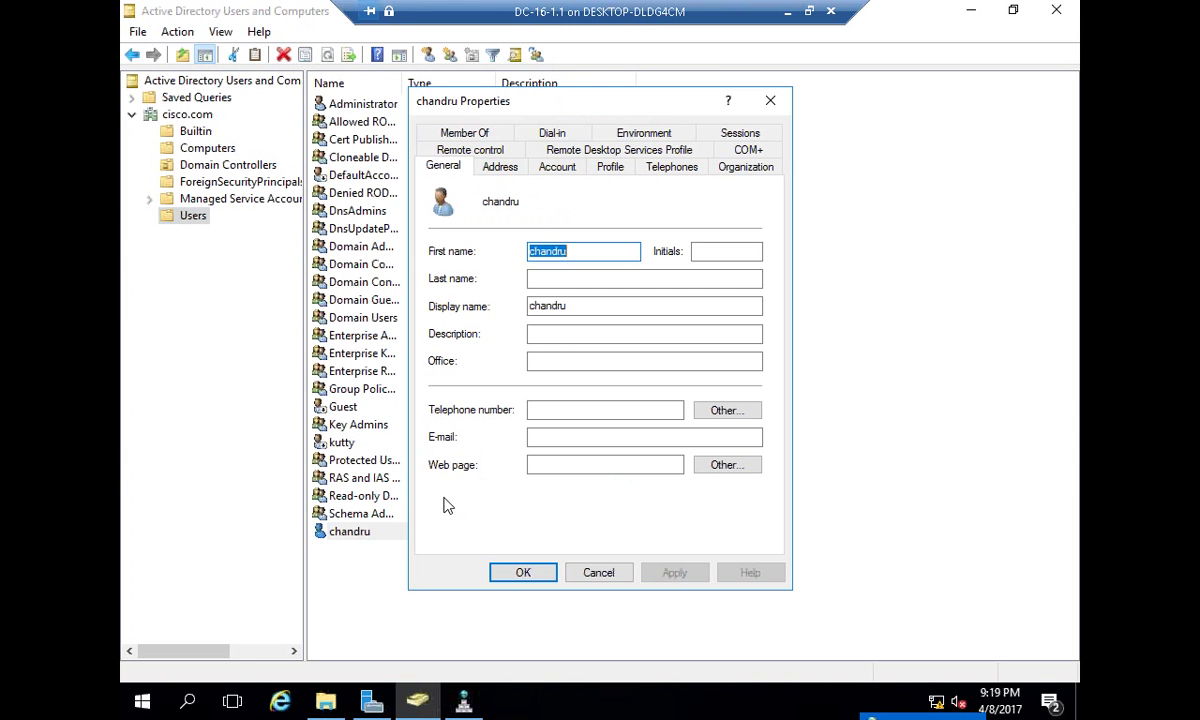
pyautogui.click(560, 172)
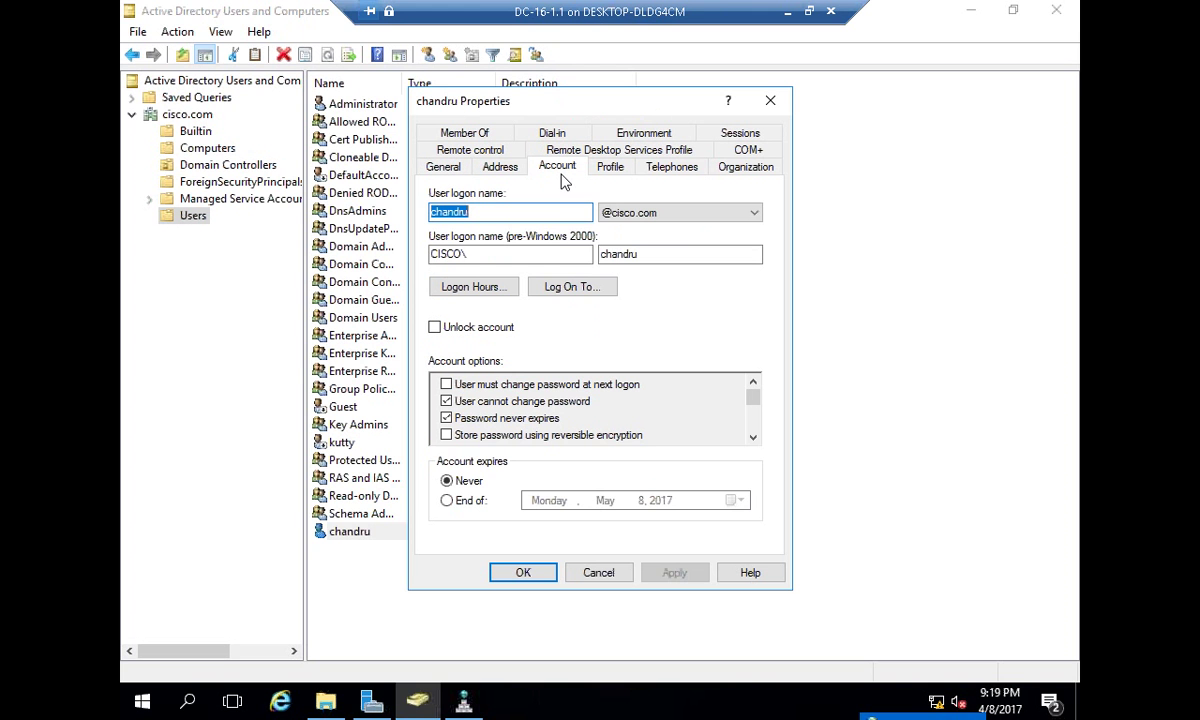
pyautogui.click(566, 287)
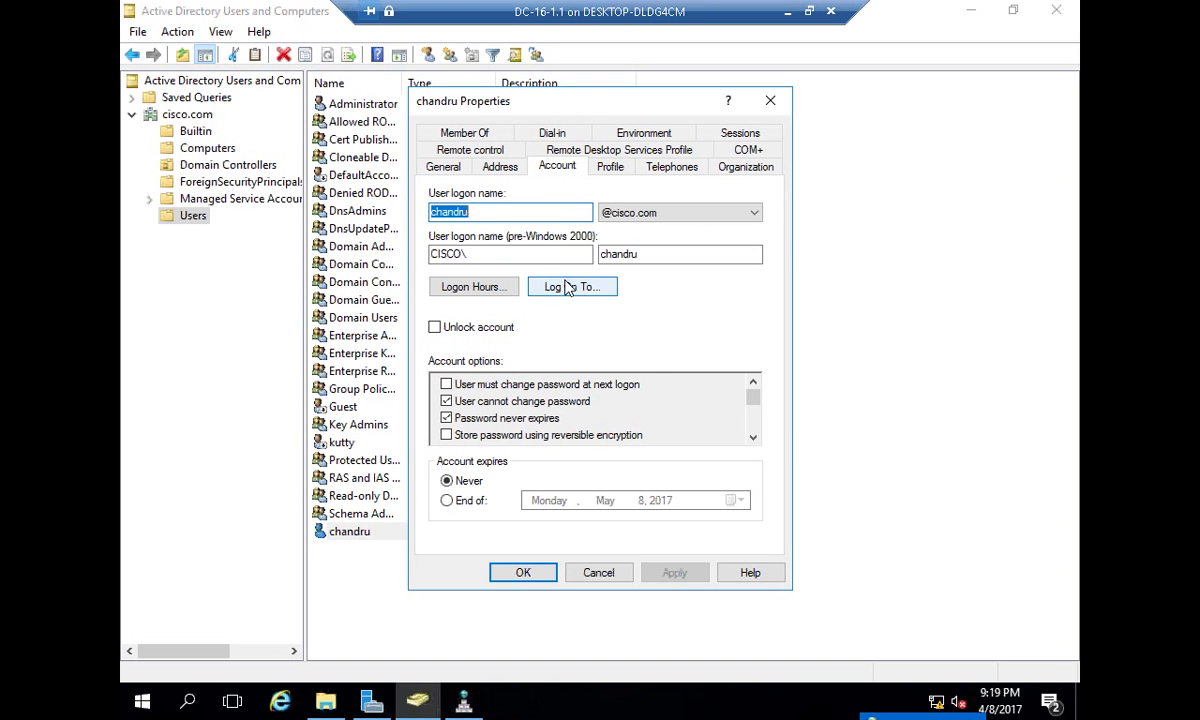
pyautogui.click(499, 330)
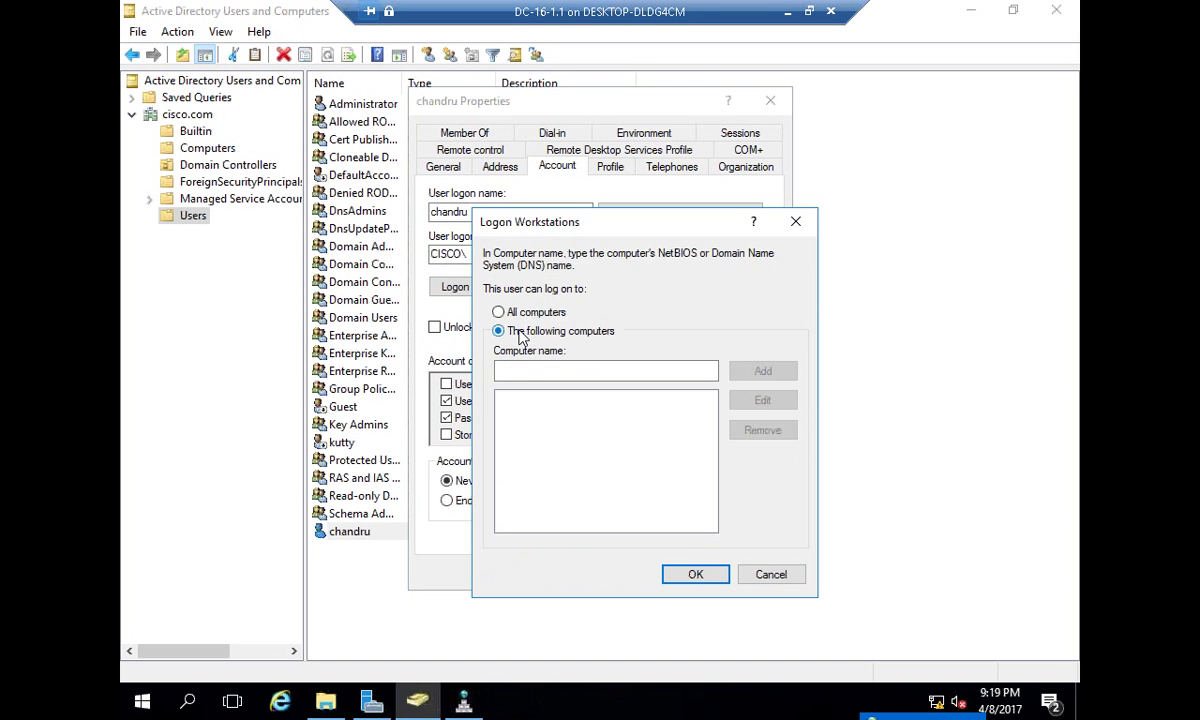
pyautogui.click(520, 368)
pyautogui.write('xp200')
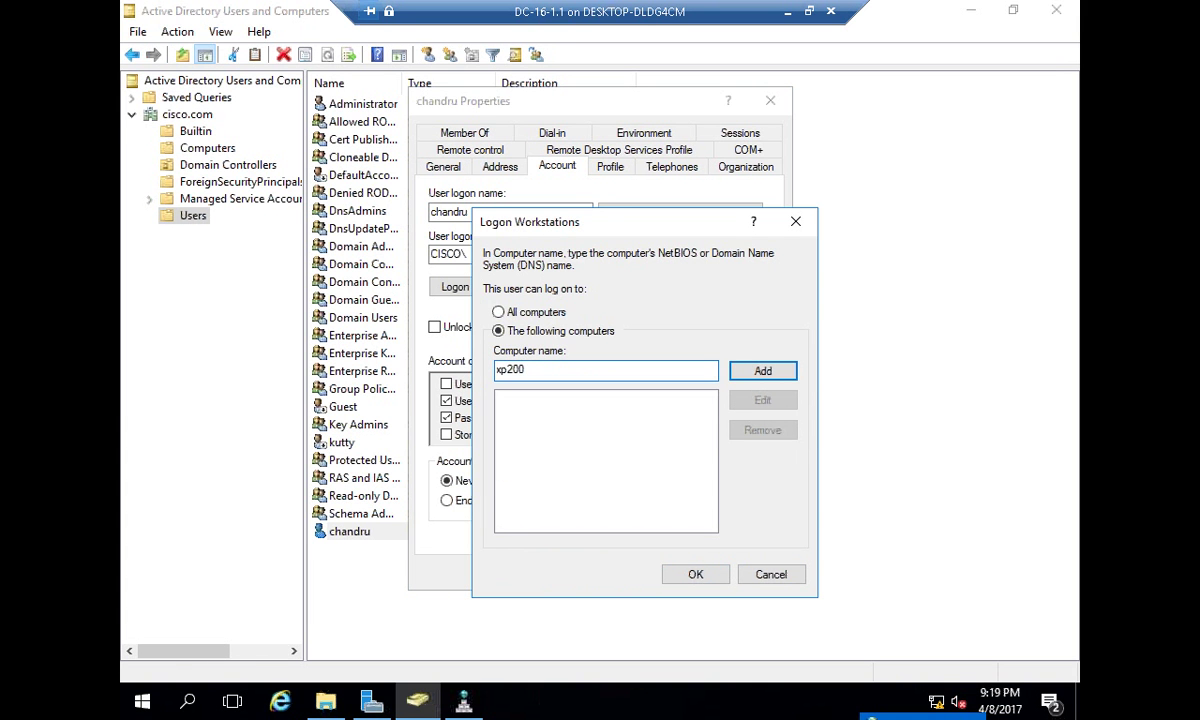
pyautogui.click(760, 372)
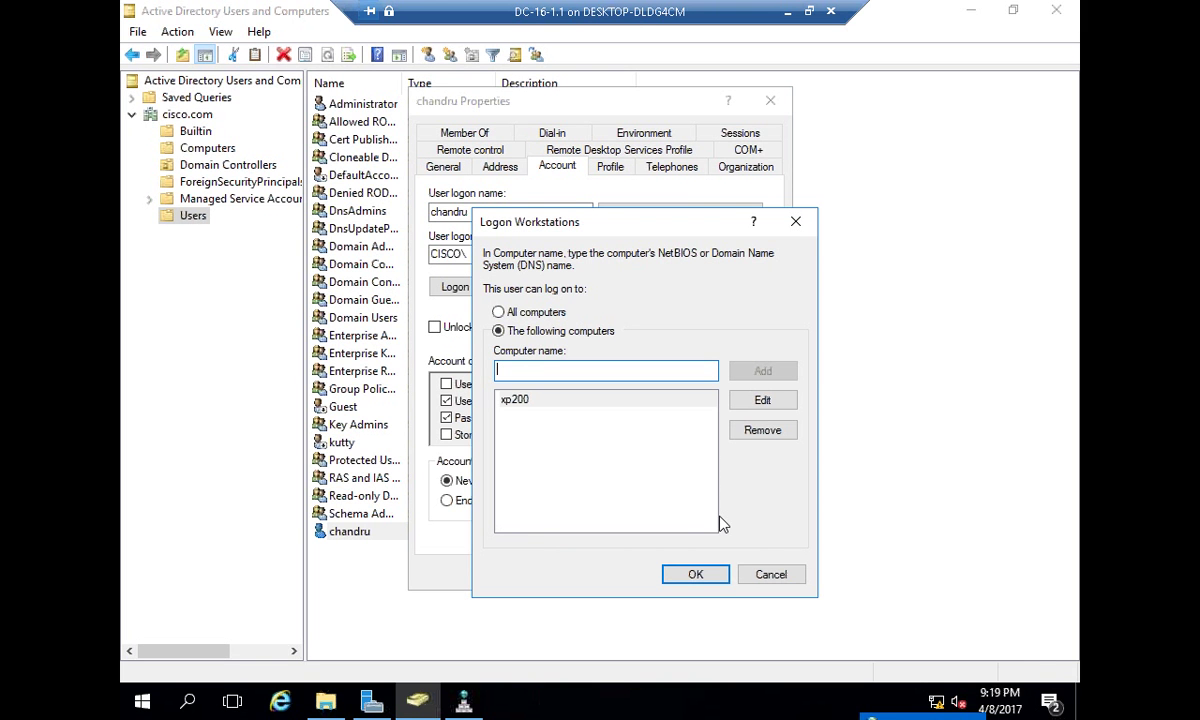
pyautogui.click(706, 578)
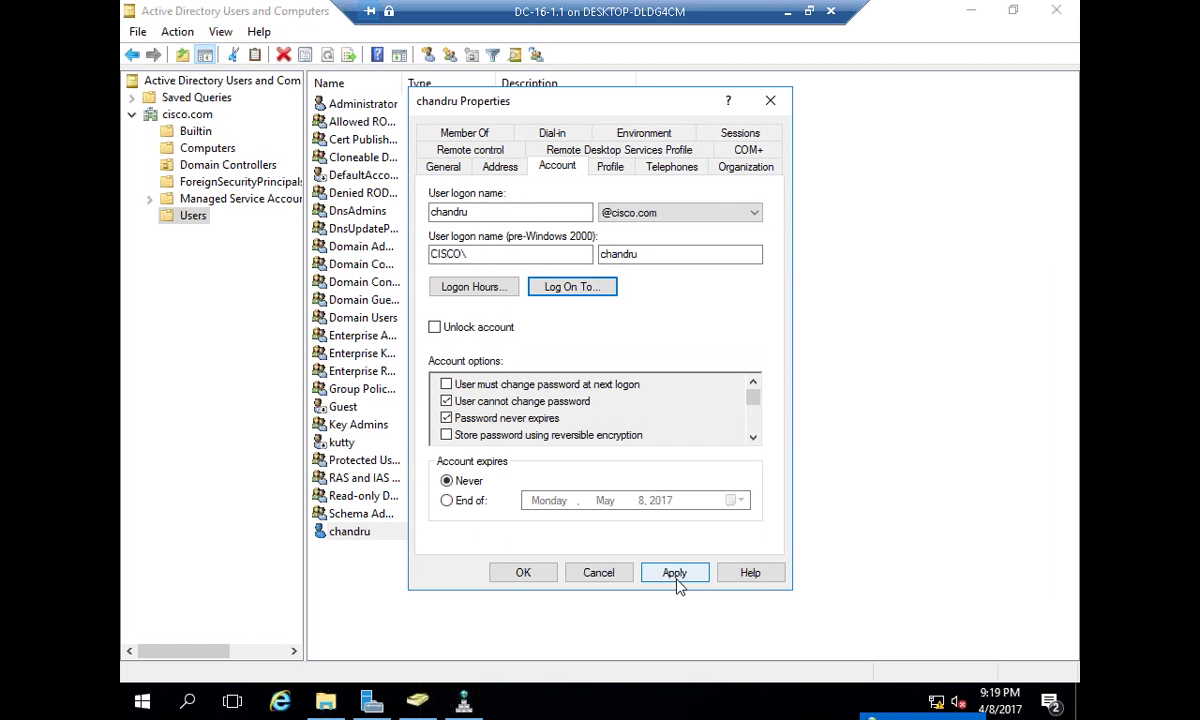
pyautogui.click(676, 578)
pyautogui.click(539, 576)
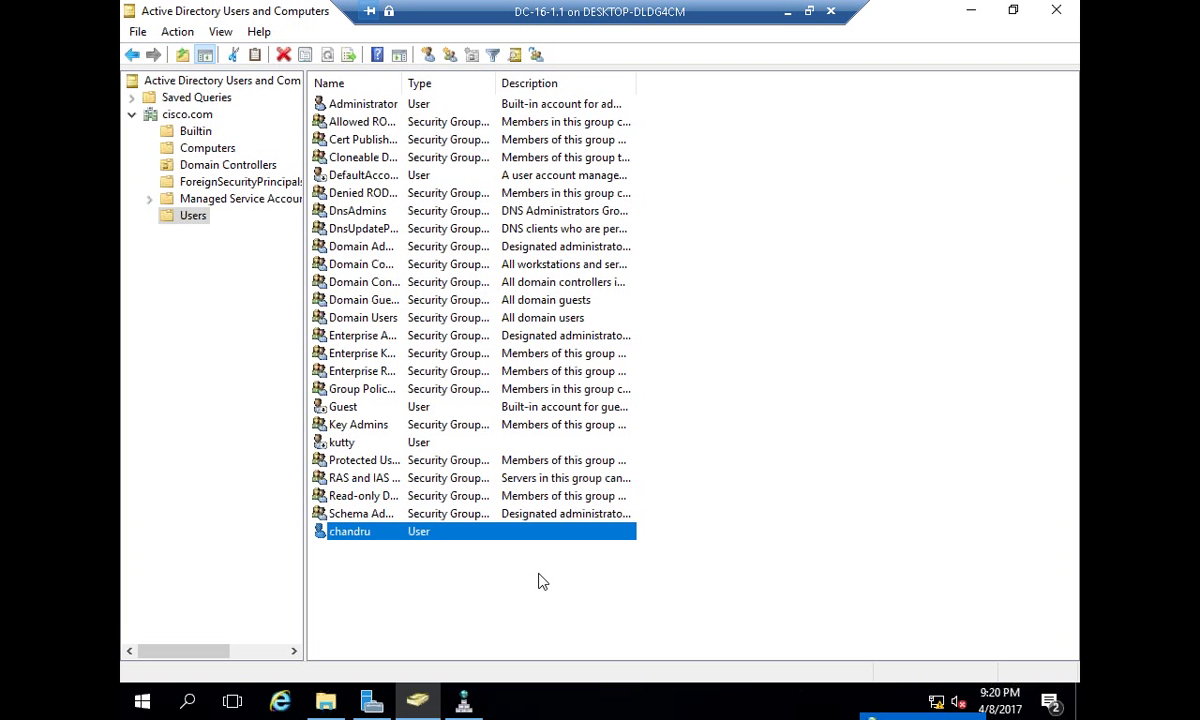
# - Connect to Xp100 and select the CISCO domain at the logon prompt
pyautogui.click(787, 11)
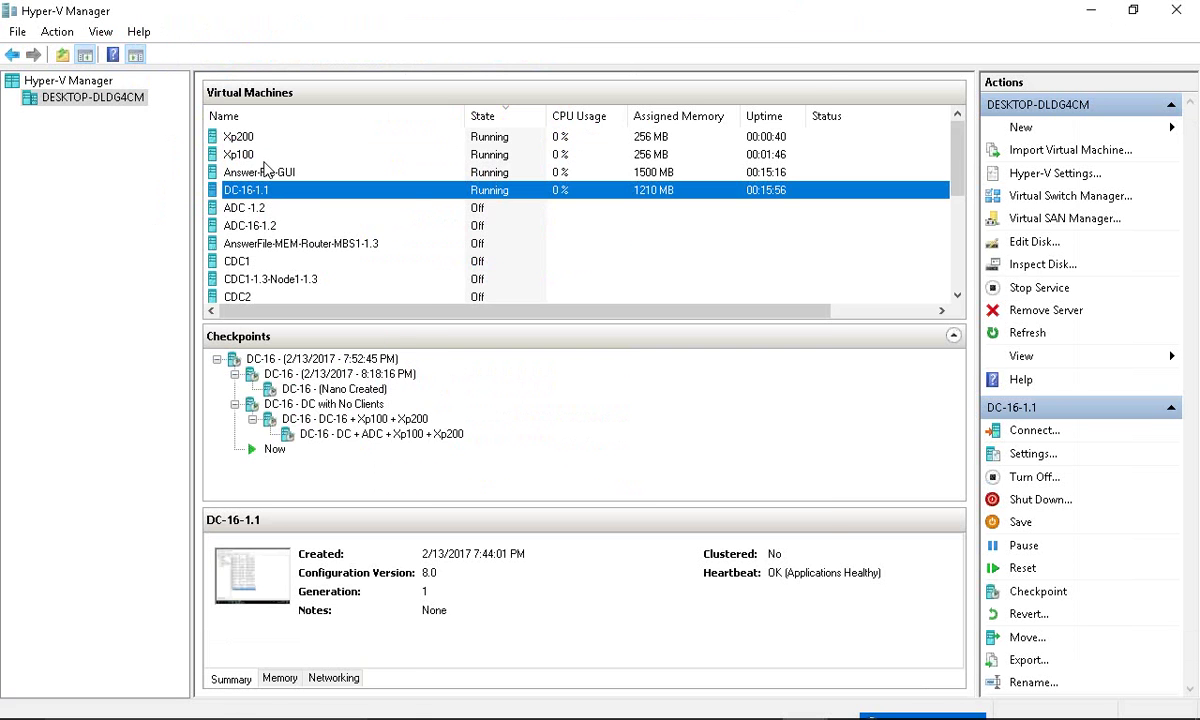
pyautogui.rightClick(299, 157)
pyautogui.click(332, 171)
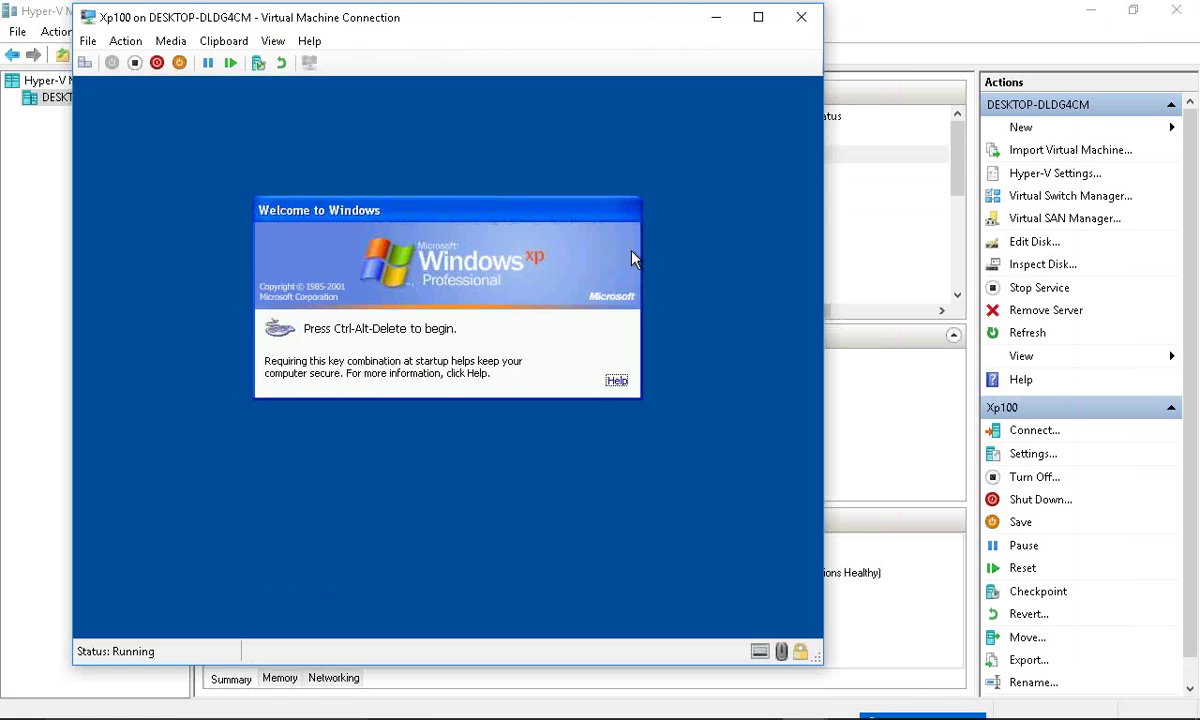
pyautogui.hotkey('ctrl', 'alt', 'End')
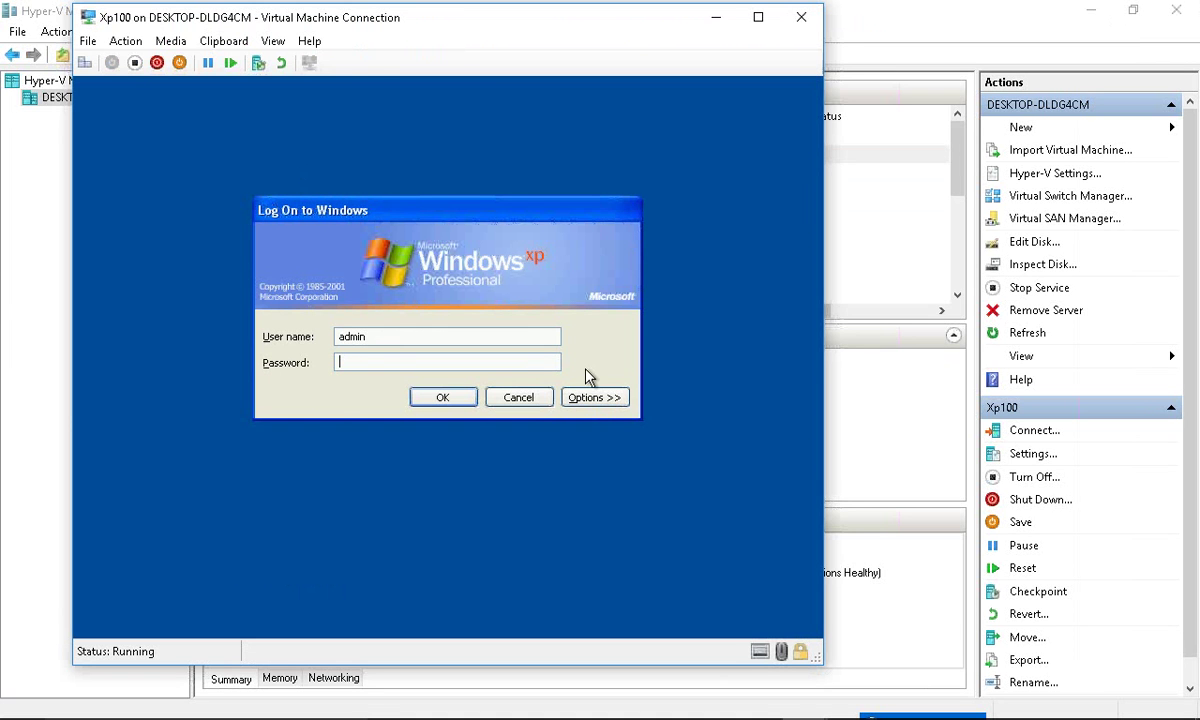
pyautogui.click(588, 399)
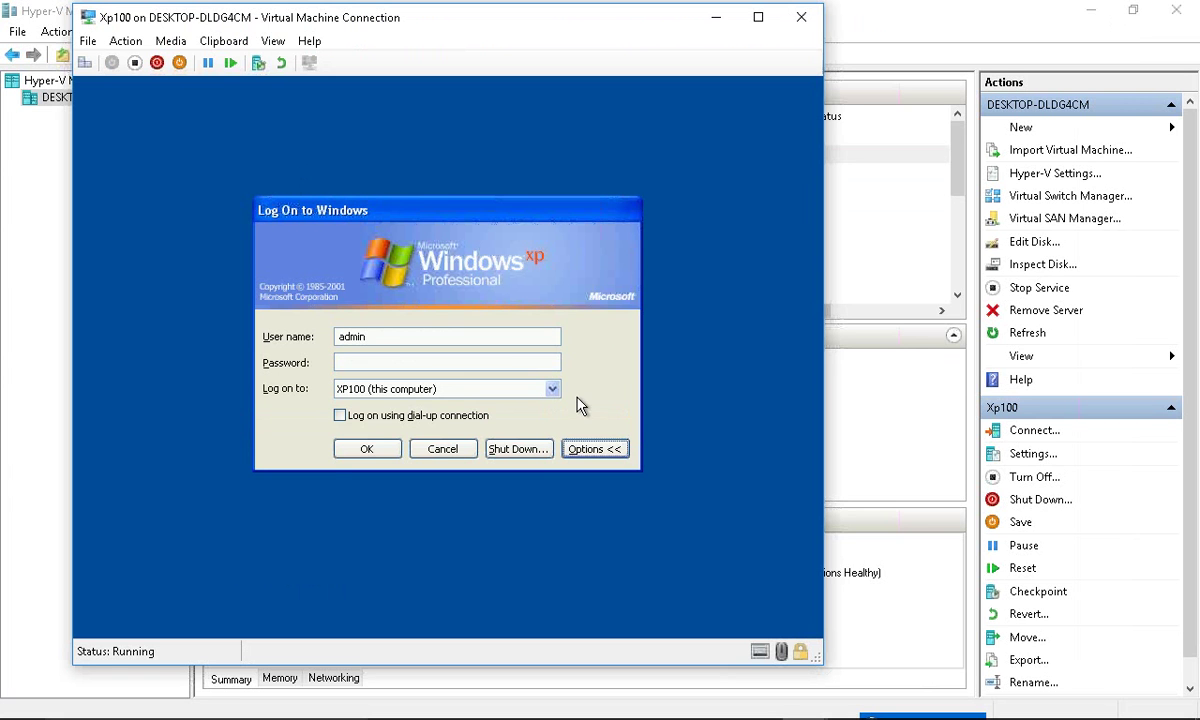
pyautogui.click(552, 390)
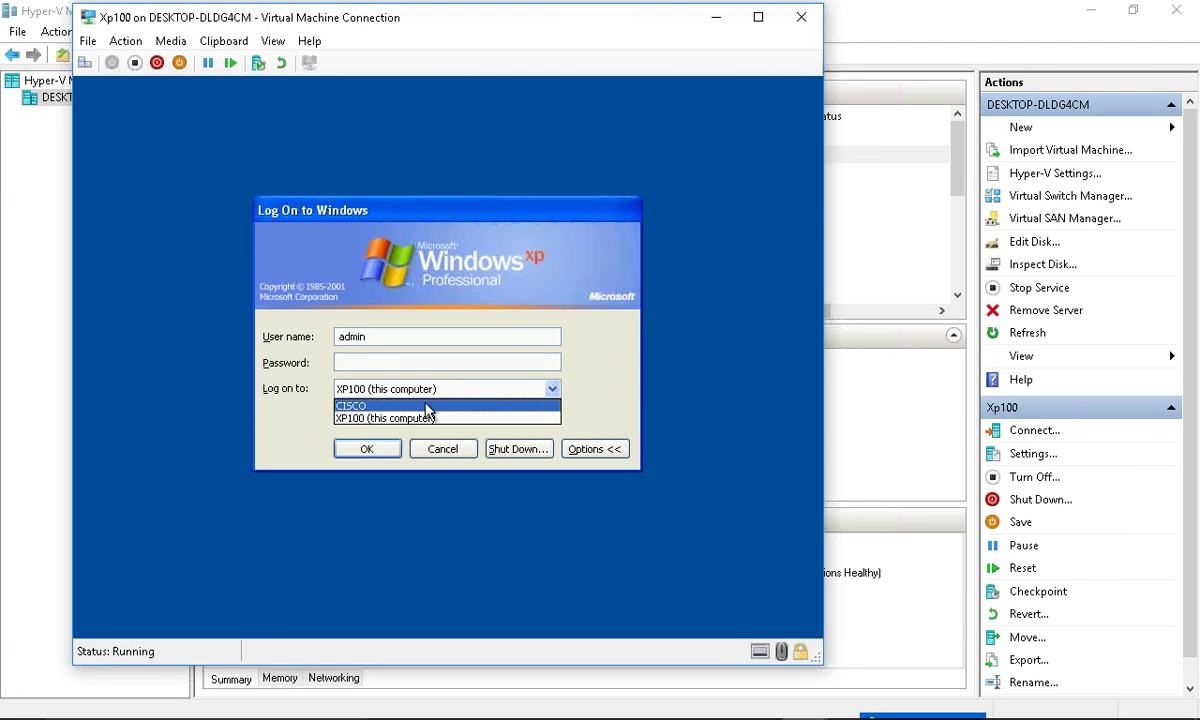
pyautogui.click(366, 408)
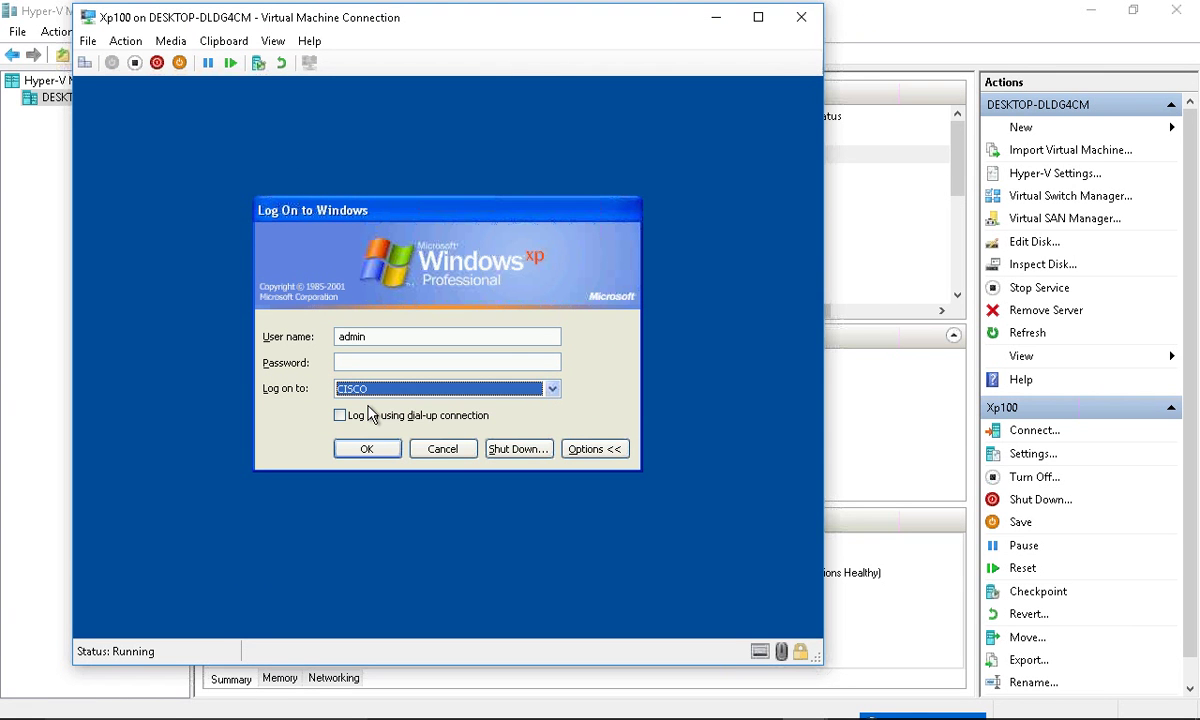
# - Try logging on as the disabled user and dismiss the account-disabled message
pyautogui.click(390, 336)
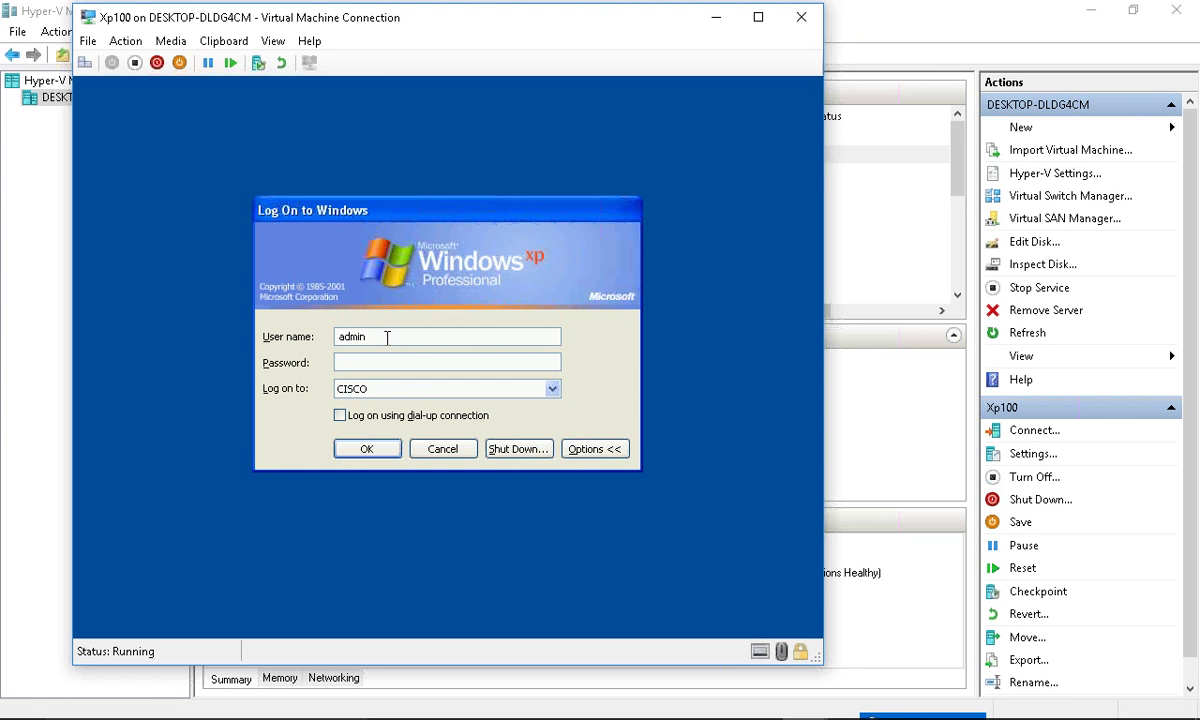
pyautogui.doubleClick(390, 336)
pyautogui.write('kutty')
pyautogui.press('Tab')
pyautogui.write('•••••••')
pyautogui.press('Return')
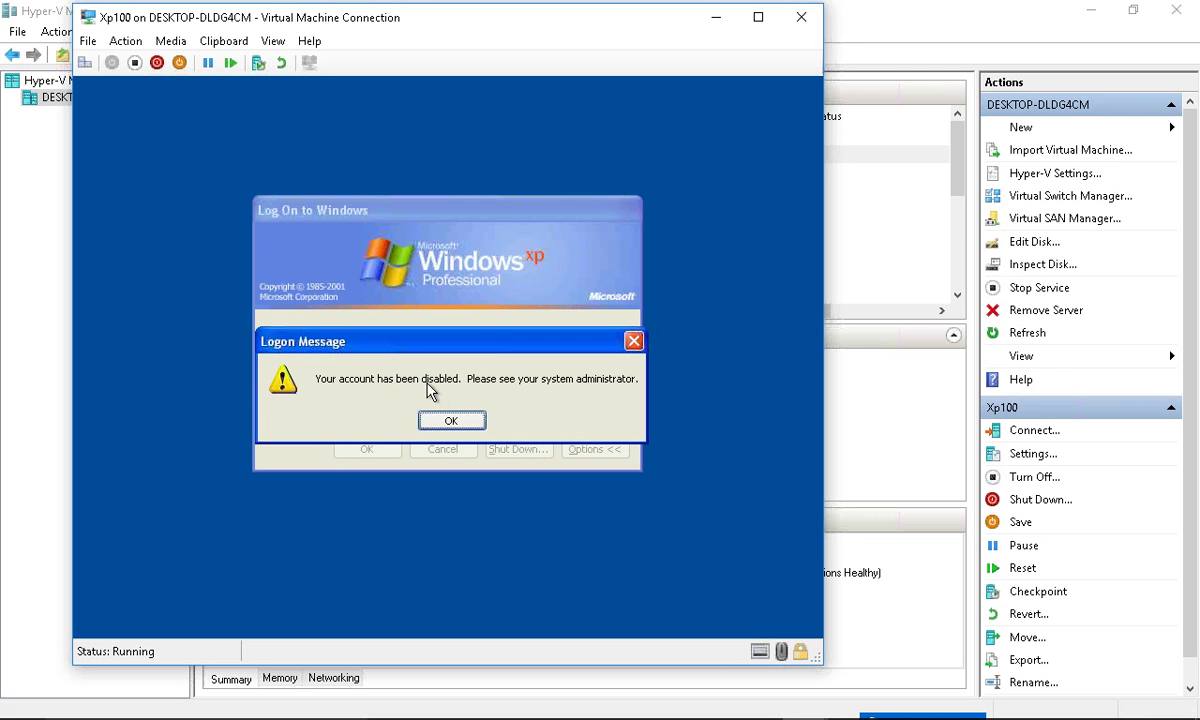
pyautogui.click(452, 420)
# - Try logging on as the xp200-only user, see it refused, and return to Hyper-V Manager
pyautogui.doubleClick(402, 337)
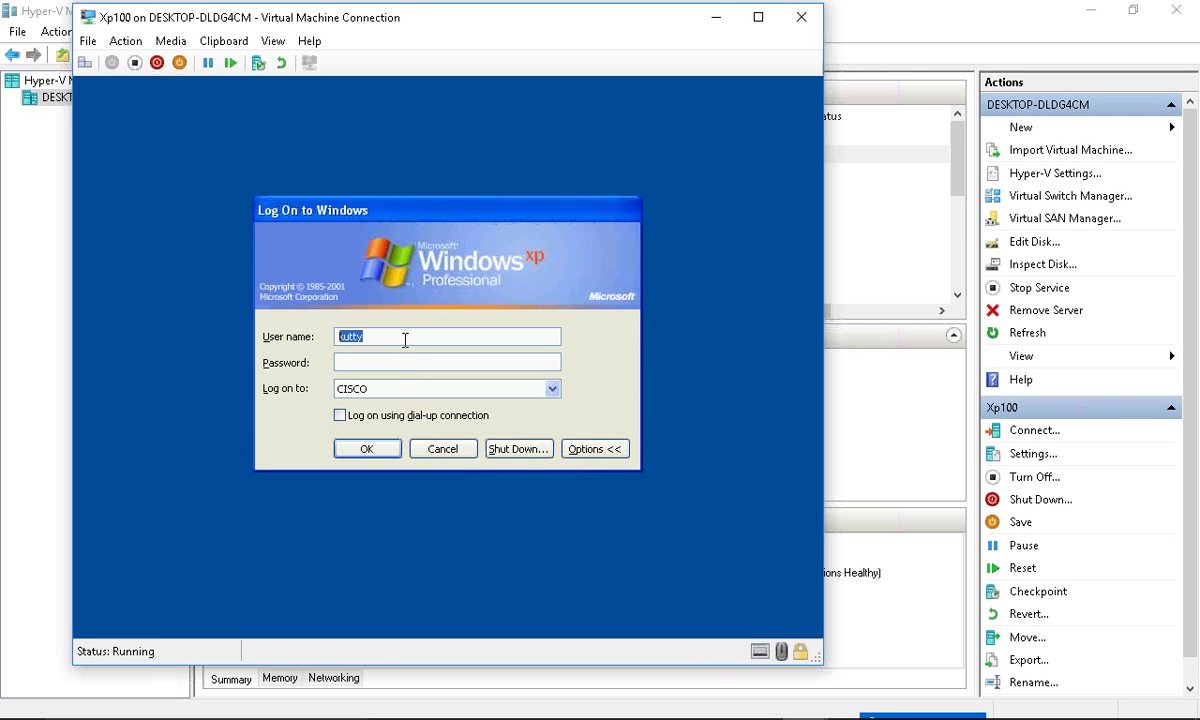
pyautogui.write('chandrr')
pyautogui.press('BackSpace')
pyautogui.write('u')
pyautogui.press('Tab')
pyautogui.write('•••••••')
pyautogui.press('Return')
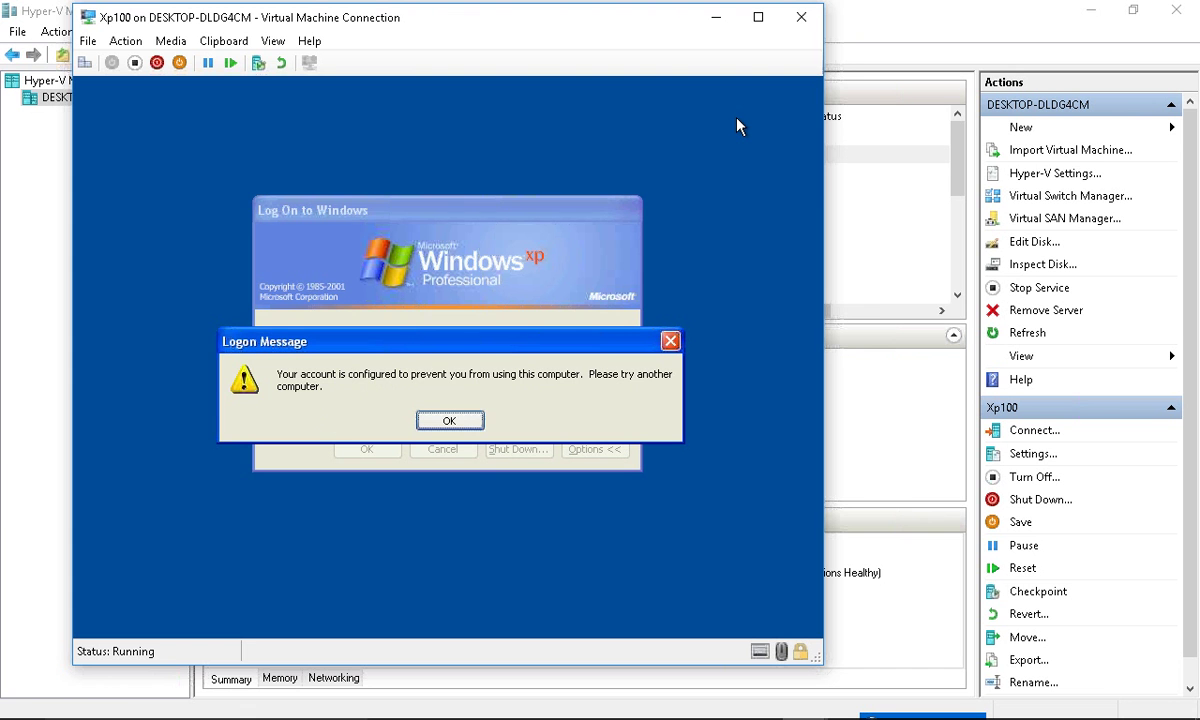
pyautogui.click(832, 28)
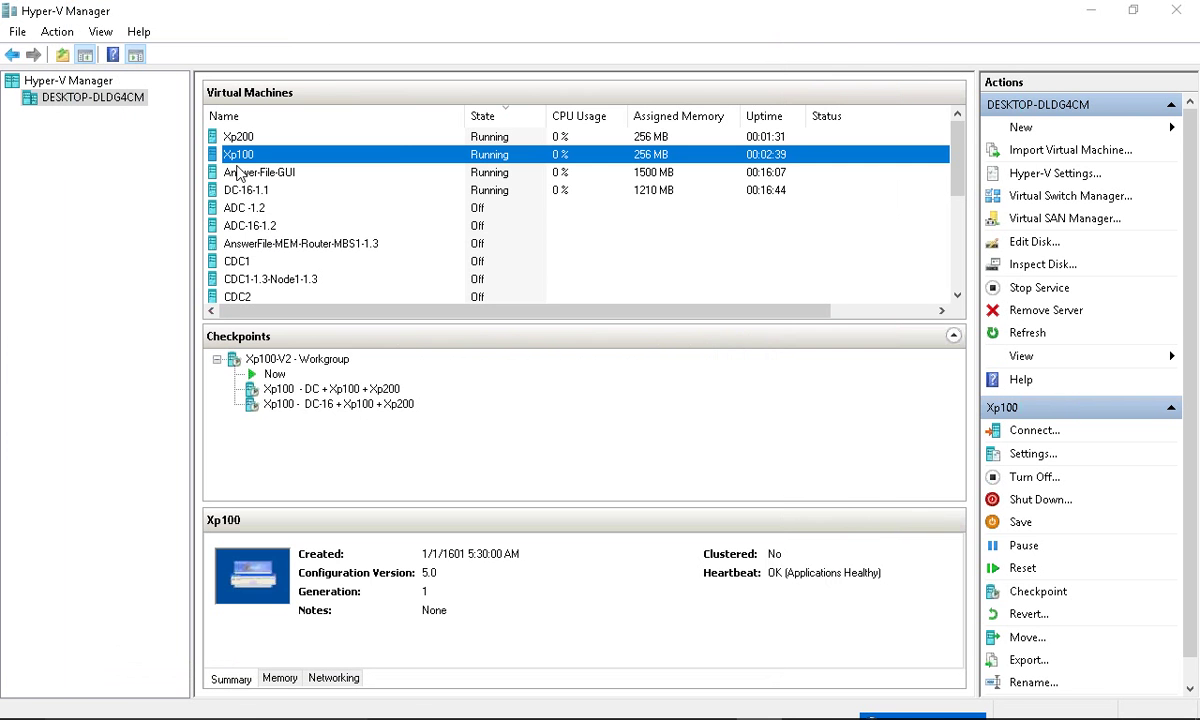
# - Connect to Xp200, choose CISCO, and confirm the disabled user's logon is refused
pyautogui.rightClick(259, 140)
pyautogui.click(292, 151)
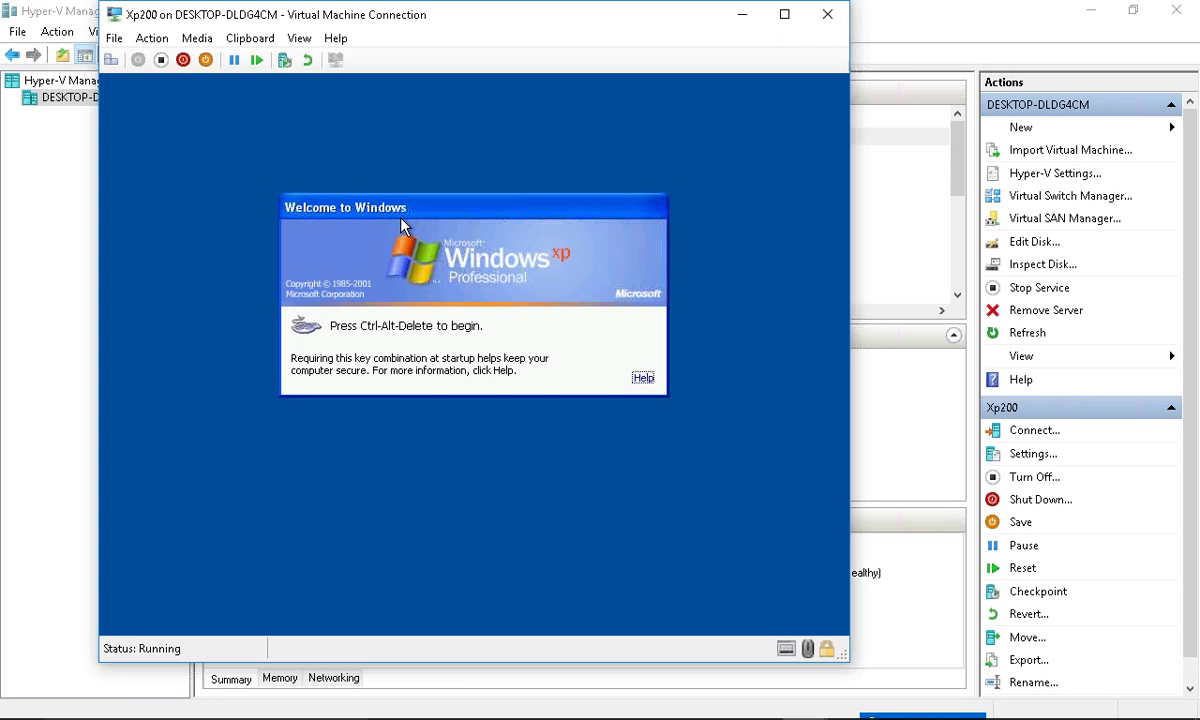
pyautogui.hotkey('ctrl', 'alt', 'End')
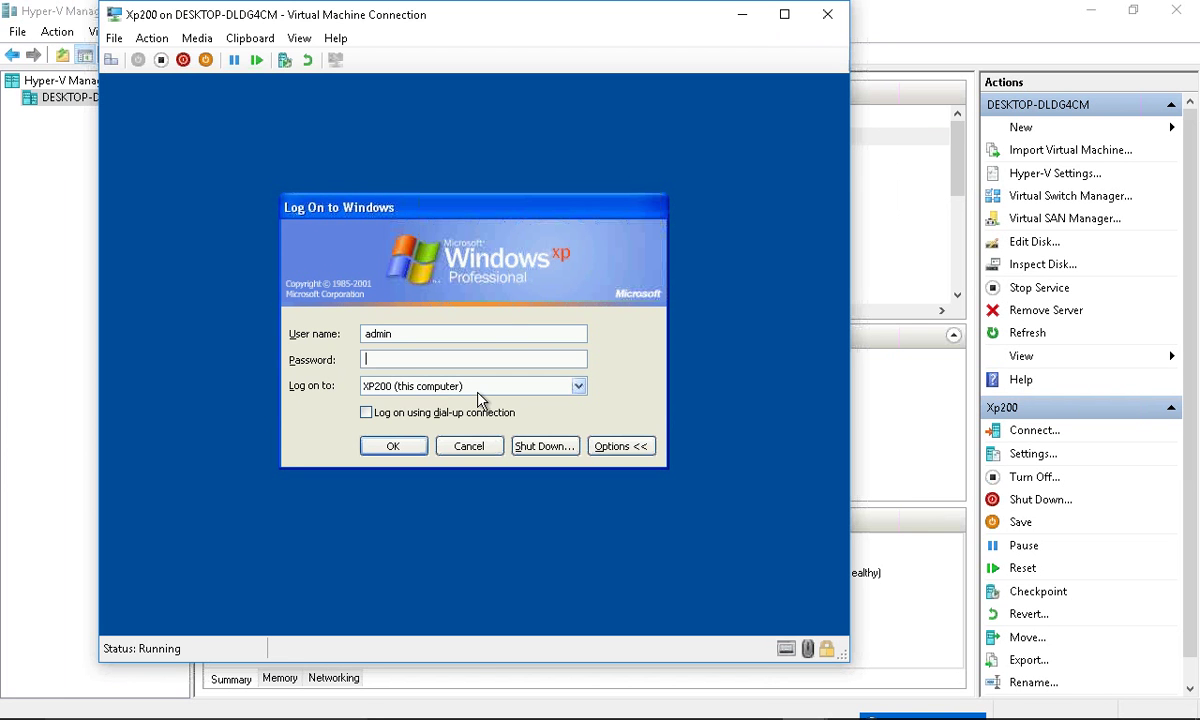
pyautogui.click(478, 392)
pyautogui.click(479, 403)
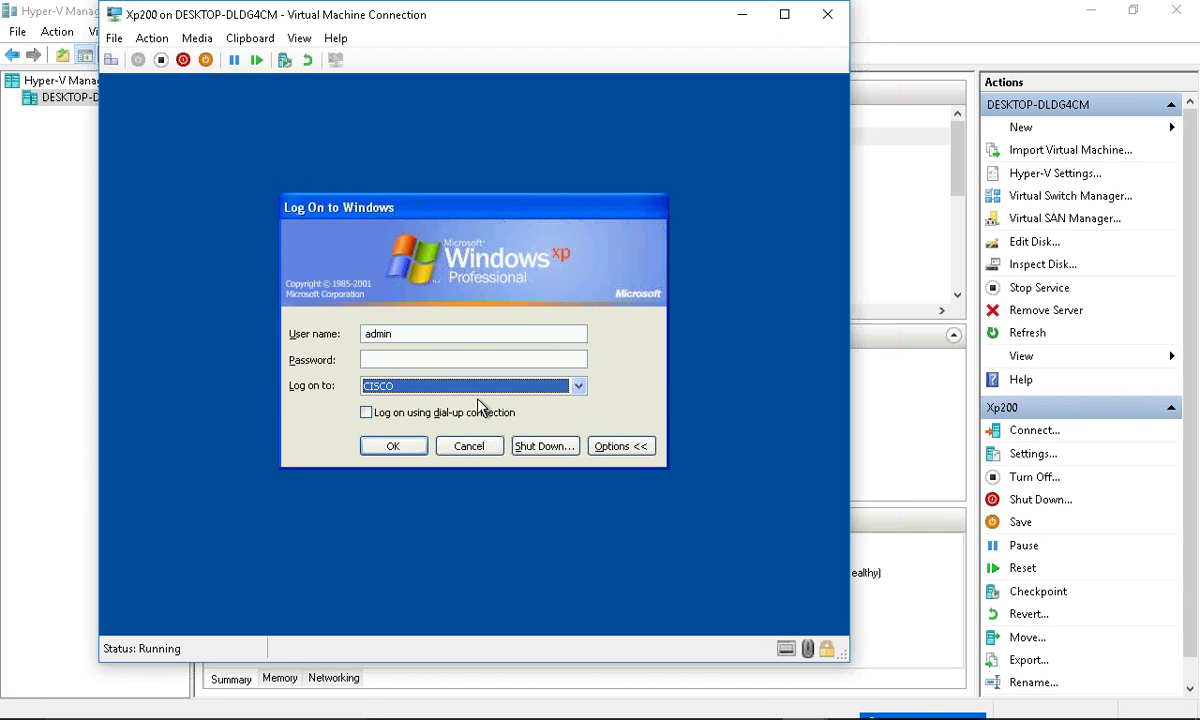
pyautogui.doubleClick(393, 334)
pyautogui.write('kut')
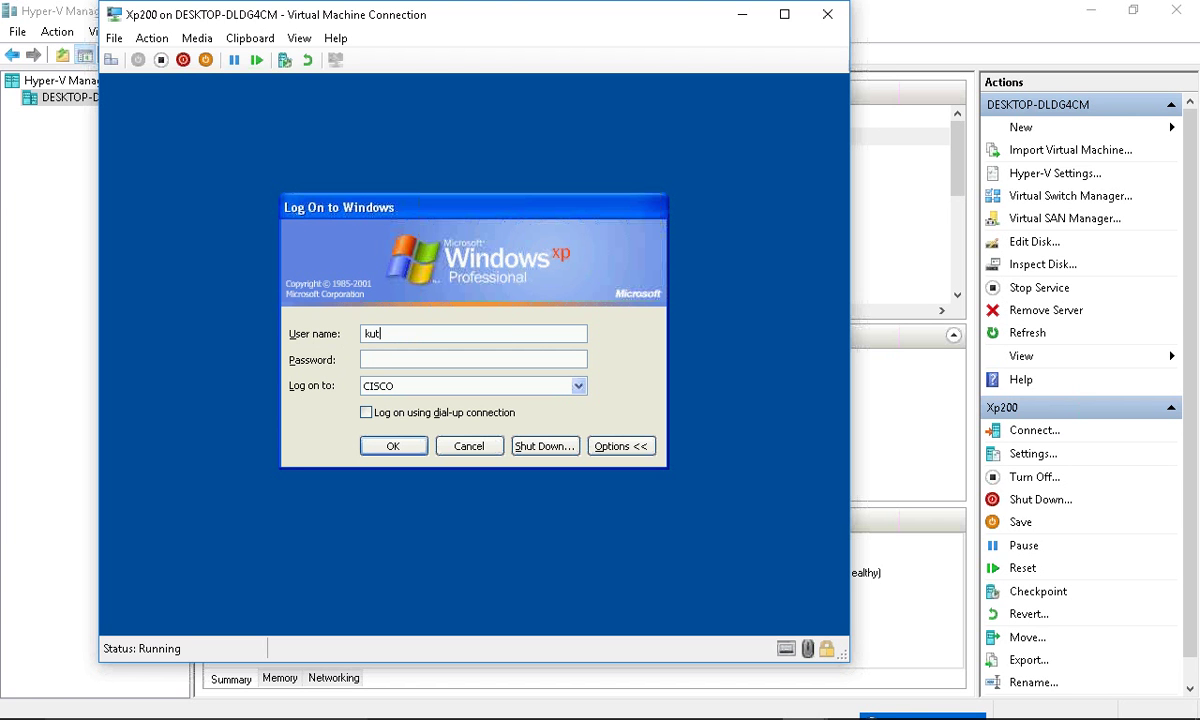
pyautogui.write('ty')
pyautogui.press('Tab')
pyautogui.write('1234567')
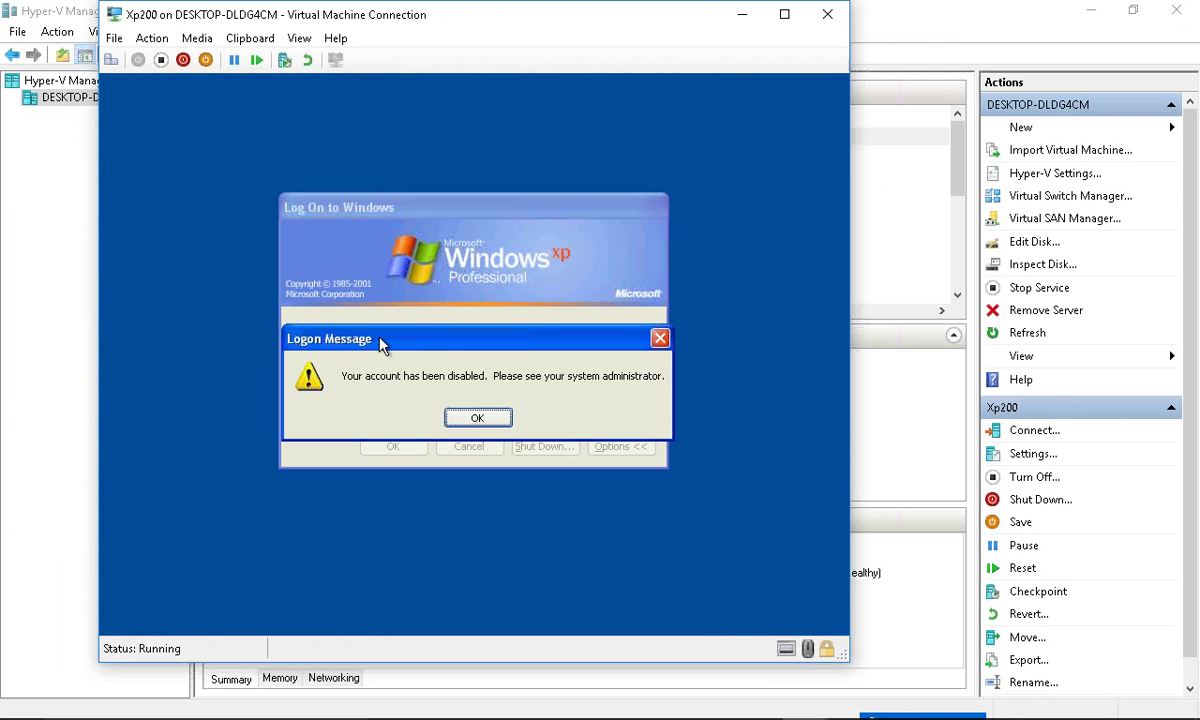
pyautogui.click(478, 422)
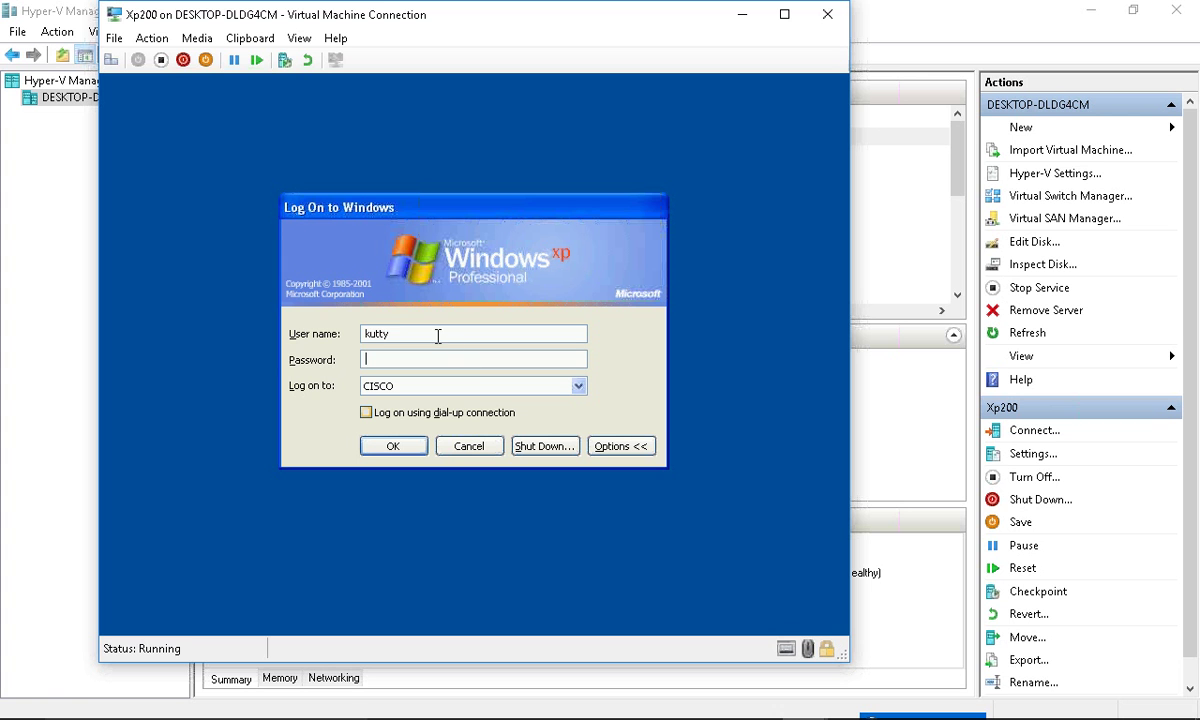
# - Log on to CISCO as the xp200-only user and reach the desktop
pyautogui.doubleClick(437, 335)
pyautogui.write('chandru')
pyautogui.press('Tab')
pyautogui.write('*******')
pyautogui.press('Return')
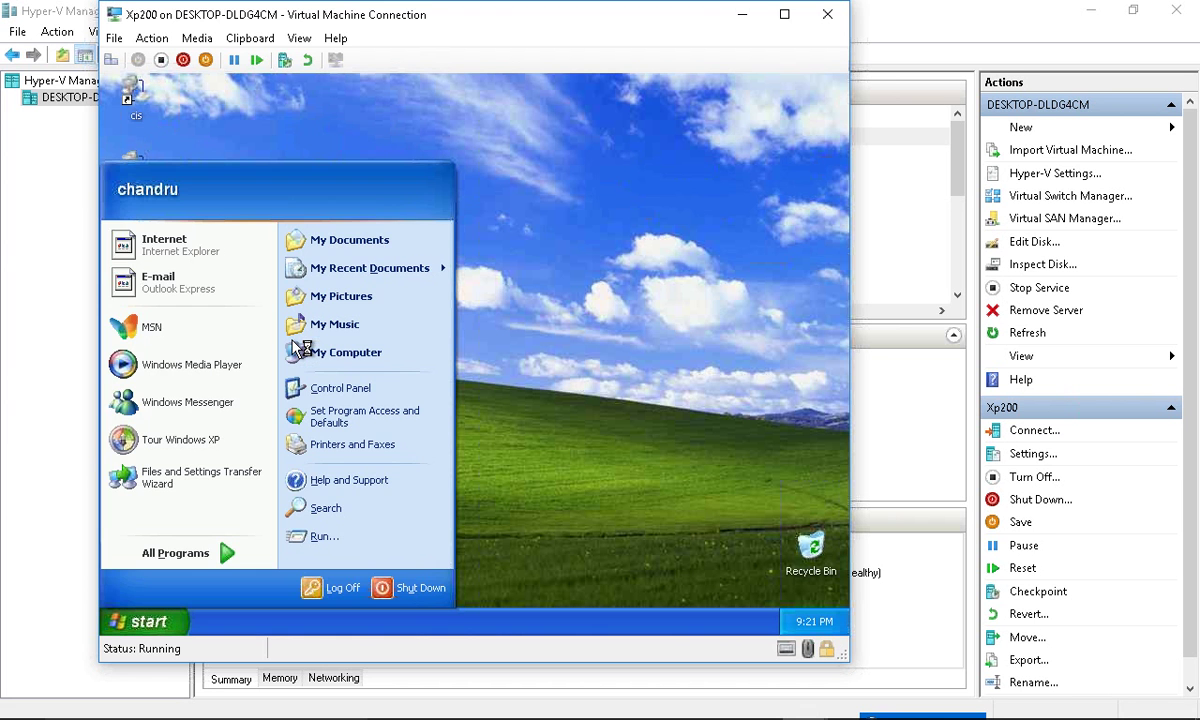
pyautogui.click(592, 258)
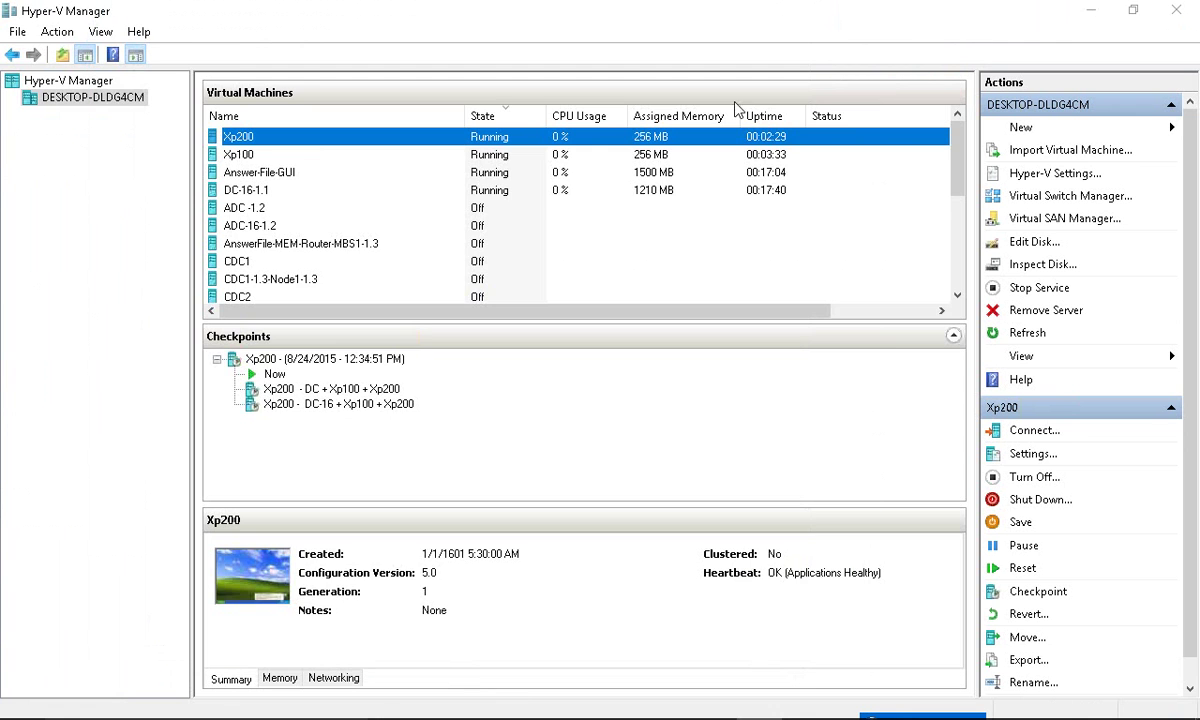
# - Connect to DC-16-1.1 and browse File Explorer to C:\Windows\NTDS
pyautogui.rightClick(300, 190)
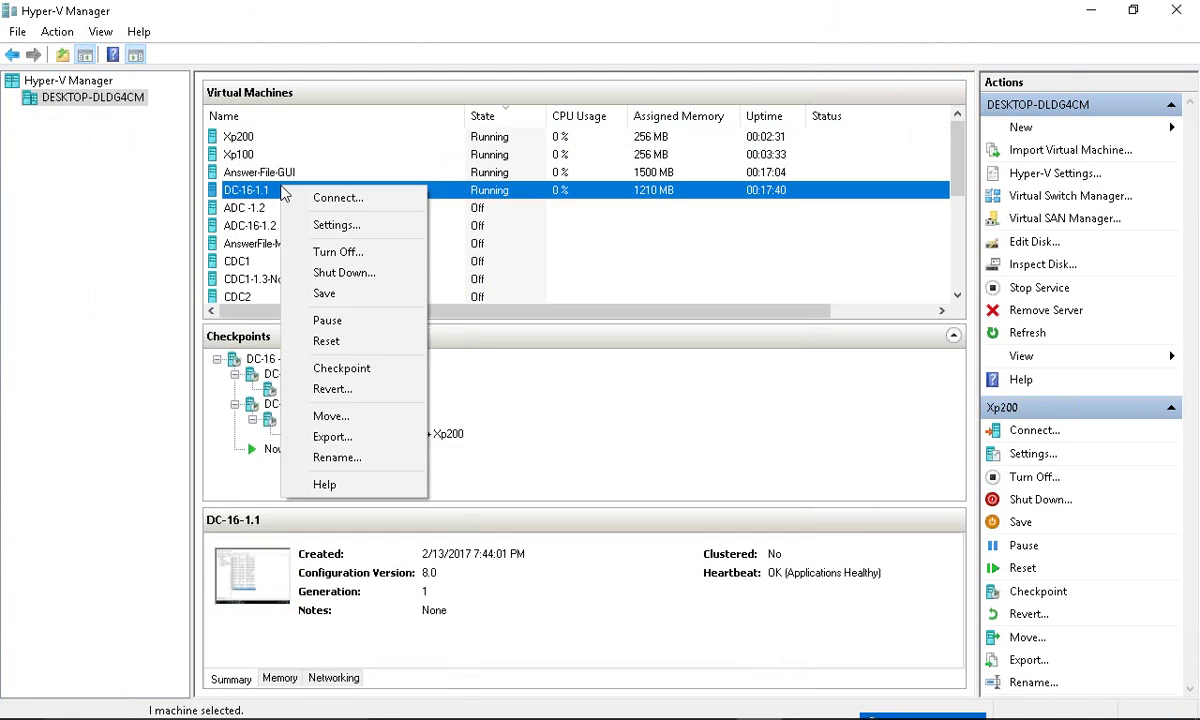
pyautogui.click(338, 197)
pyautogui.press('ctrl+alt+Break')
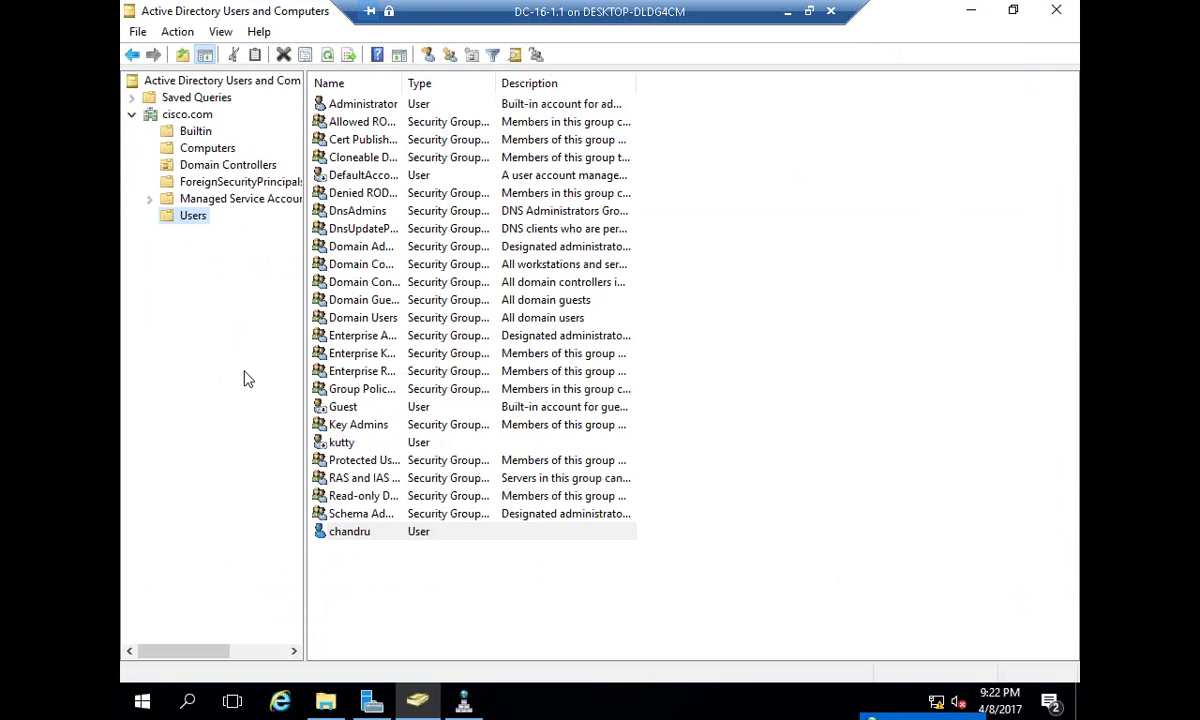
pyautogui.press('super+e')
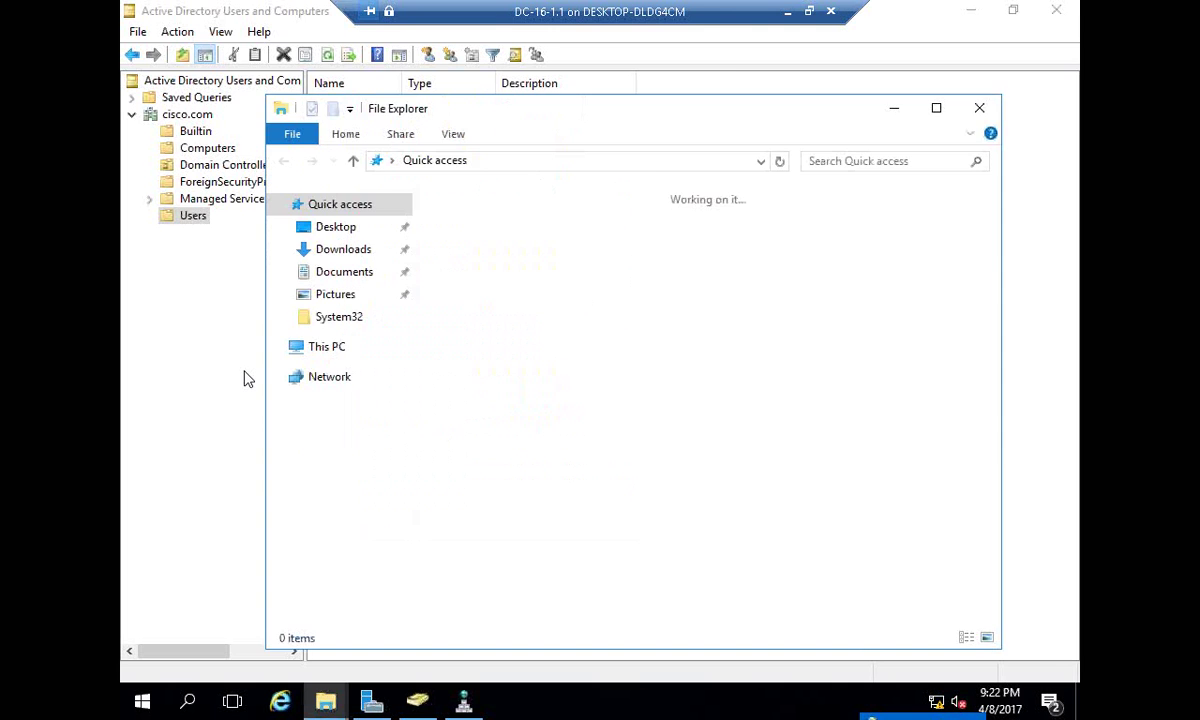
pyautogui.doubleClick(595, 118)
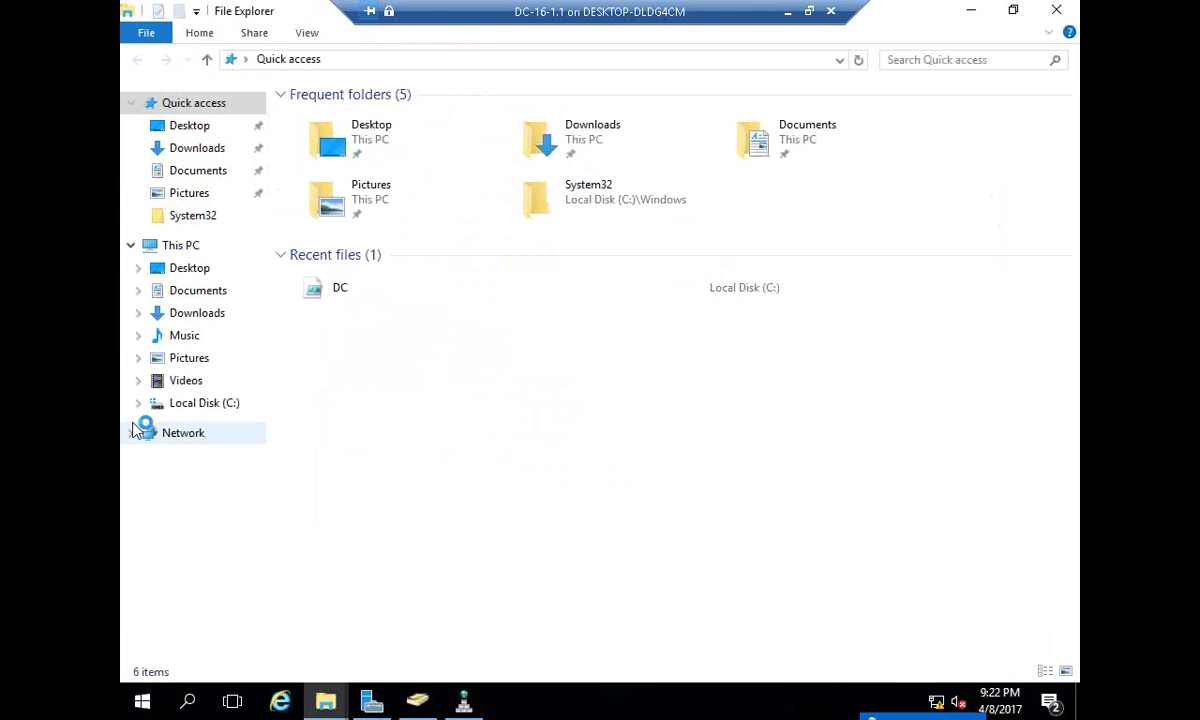
pyautogui.click(190, 404)
pyautogui.doubleClick(322, 194)
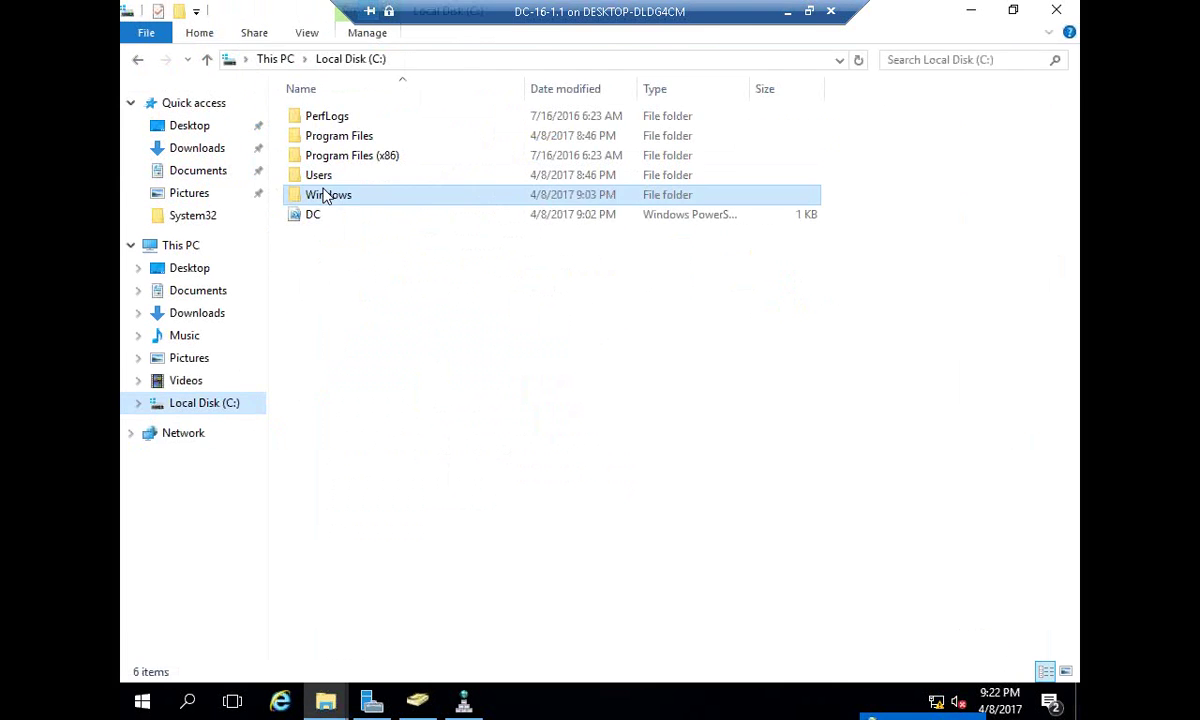
pyautogui.write('ntds')
pyautogui.press('Return')
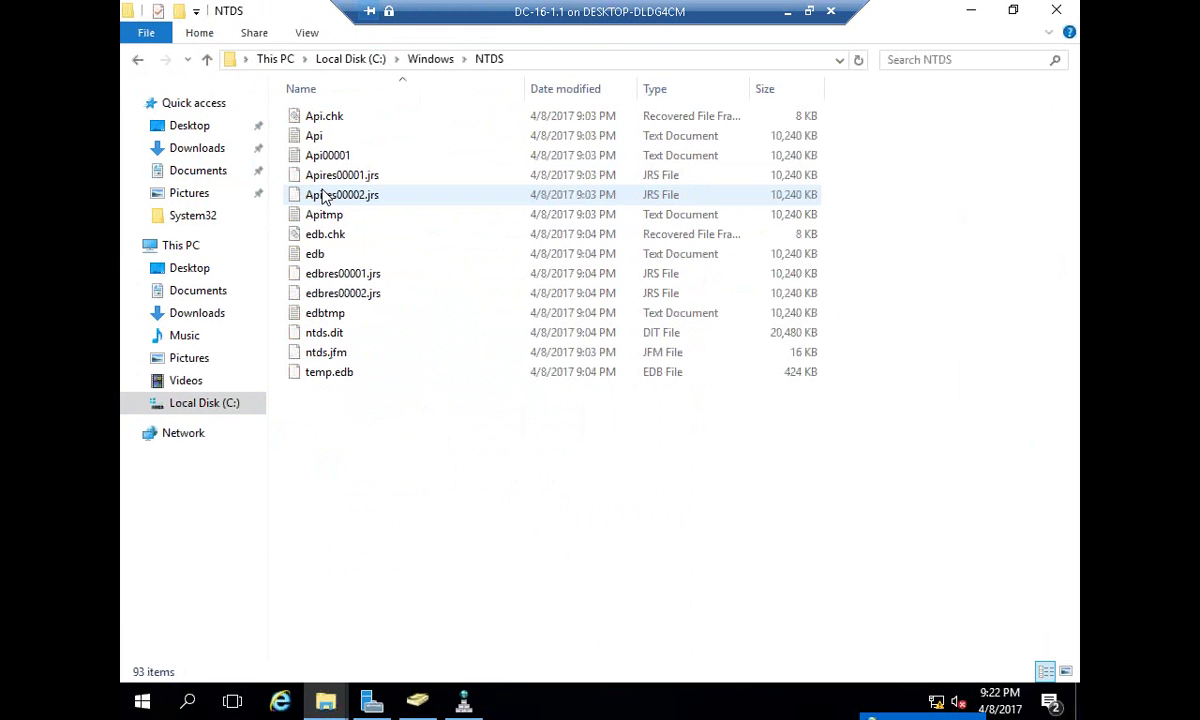
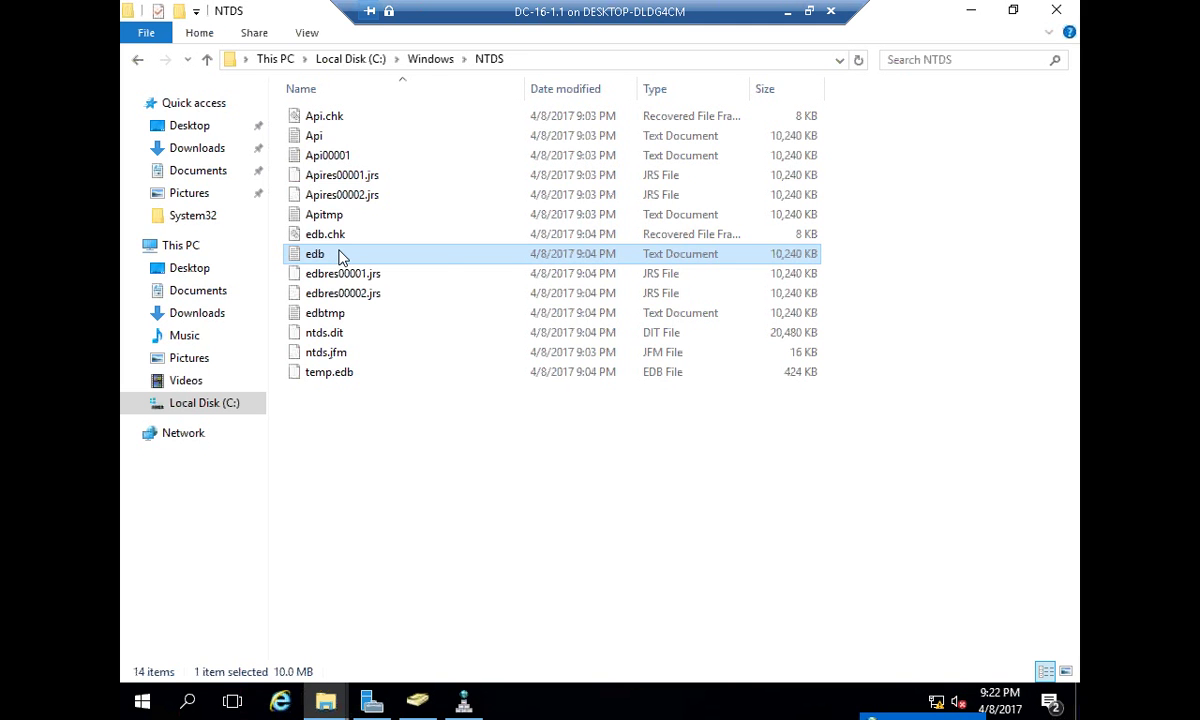
pyautogui.click(343, 240)
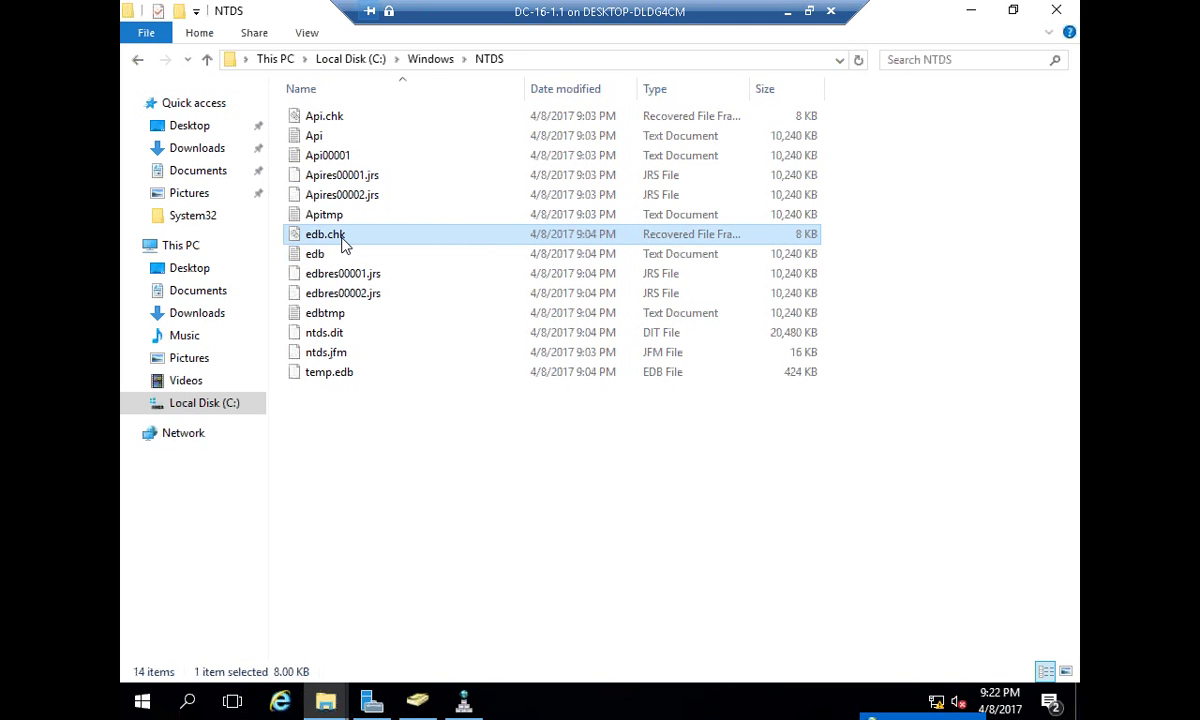
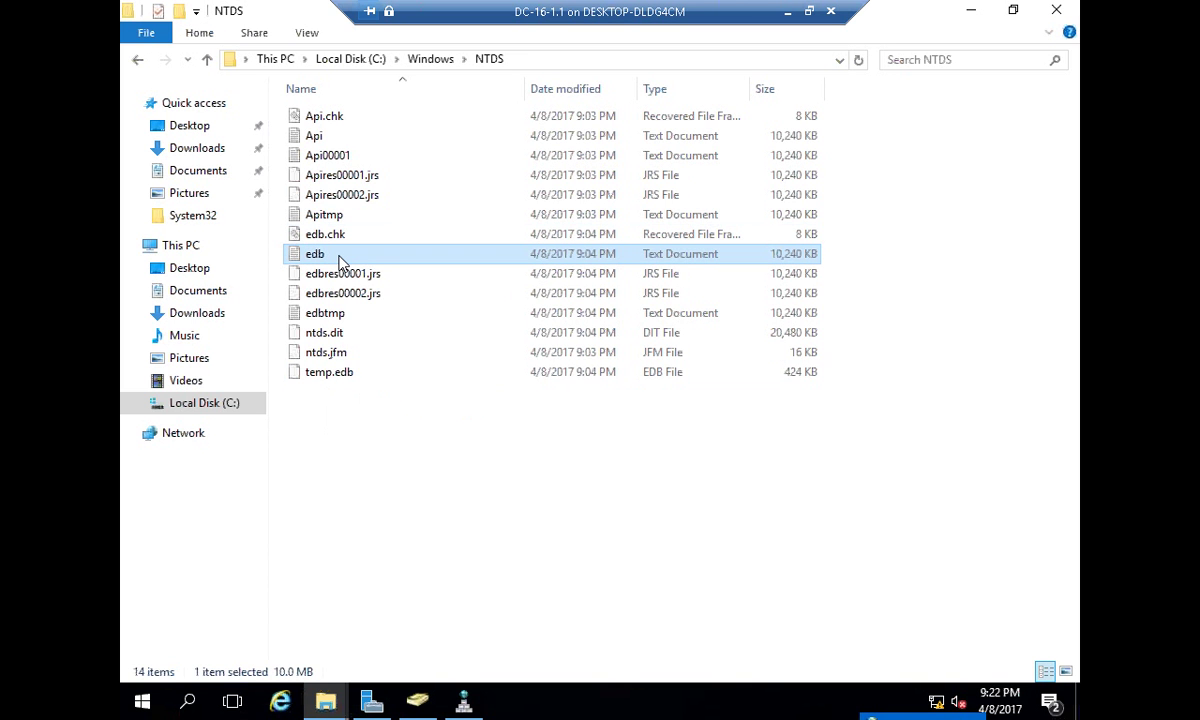
pyautogui.click(331, 373)
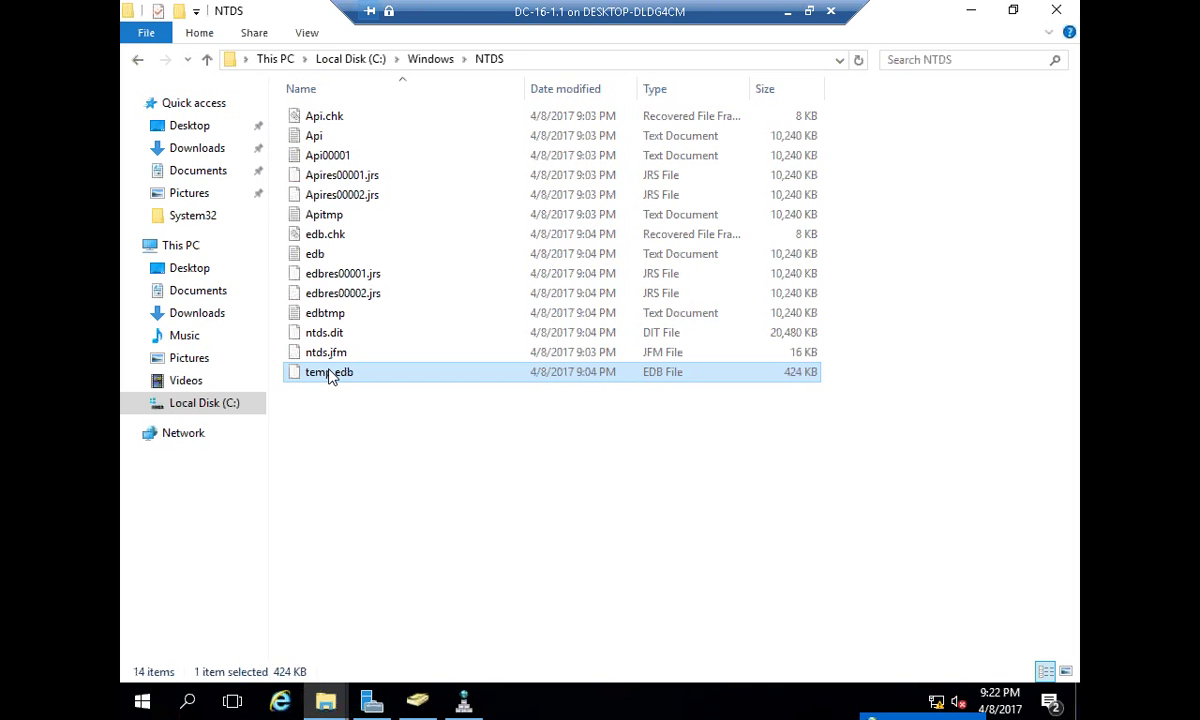
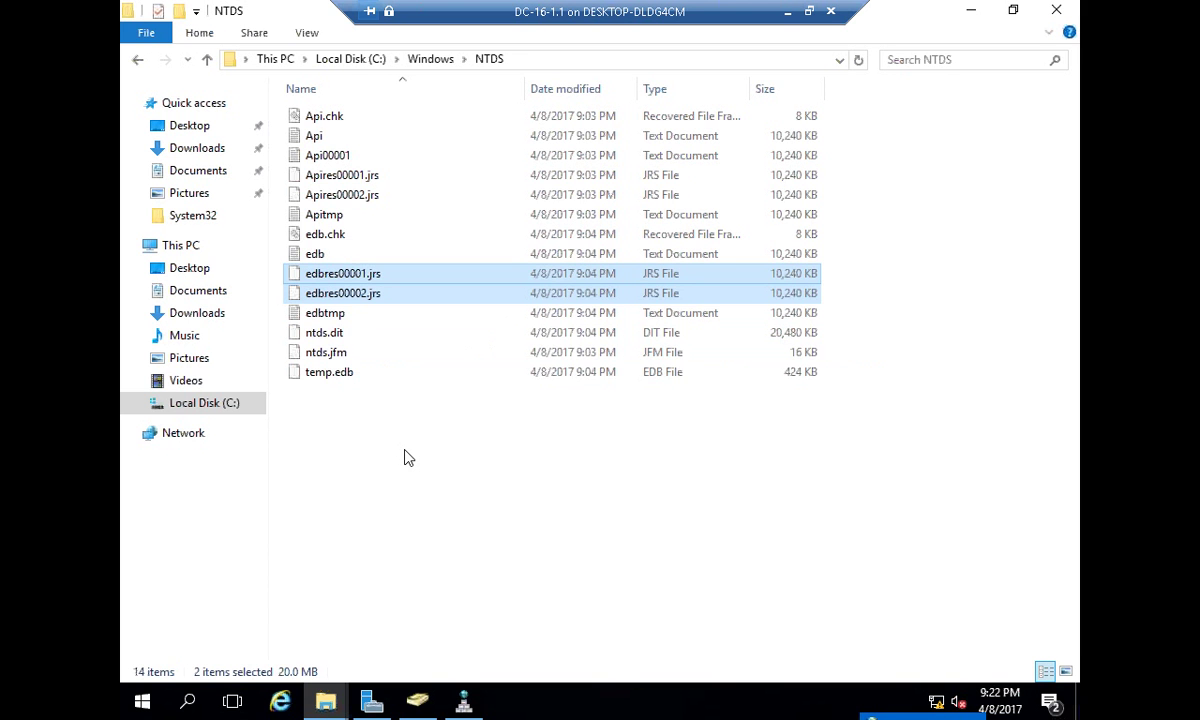
# - Deselect edbres00001.jrs and edbres00002.jrs so no files in C:\Windows\NTDS remain selected
pyautogui.click(405, 452)
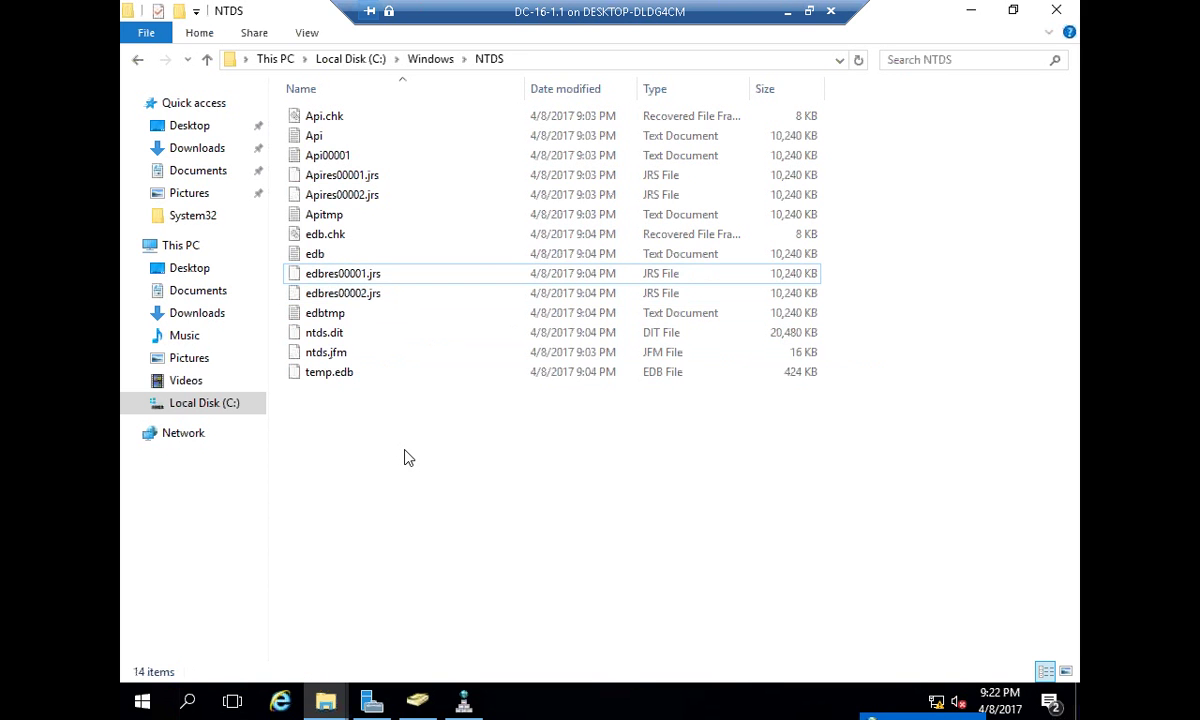
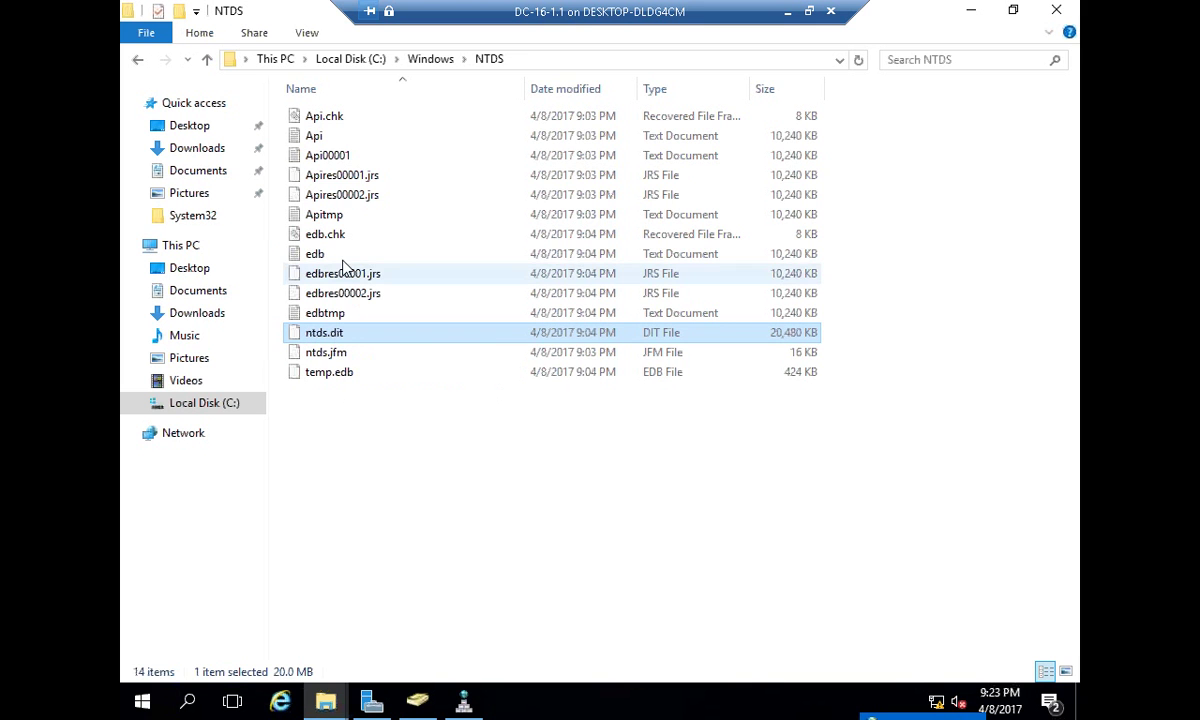
pyautogui.click(318, 255)
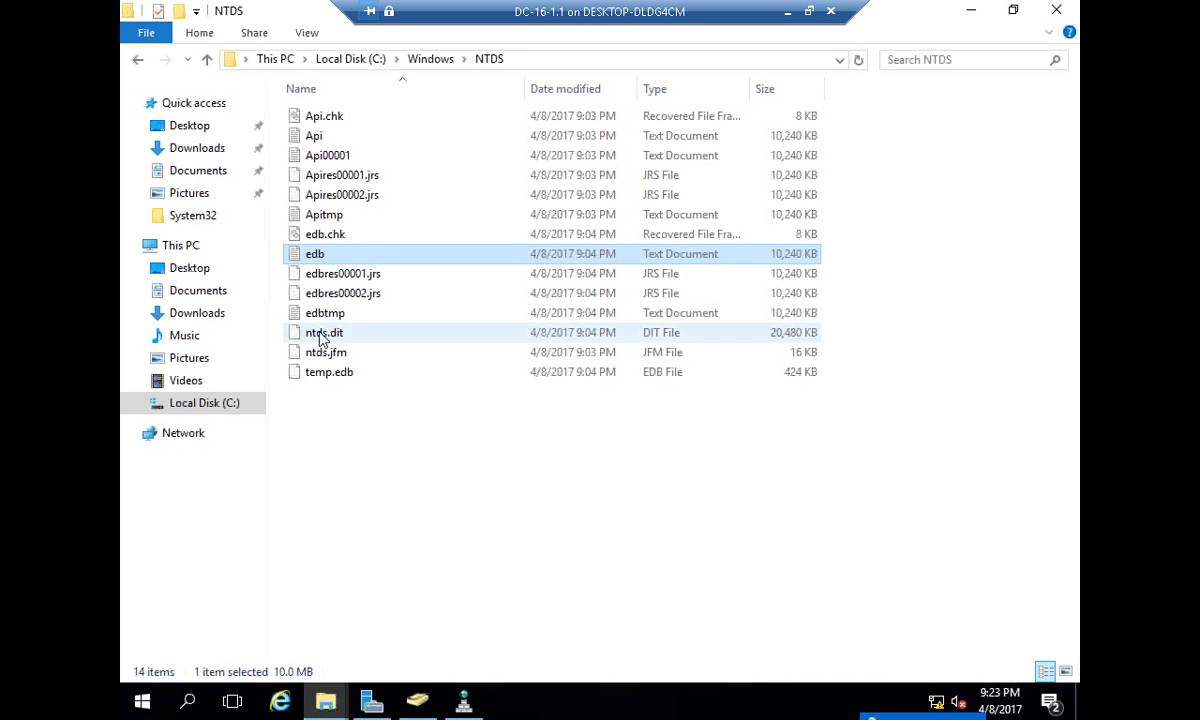
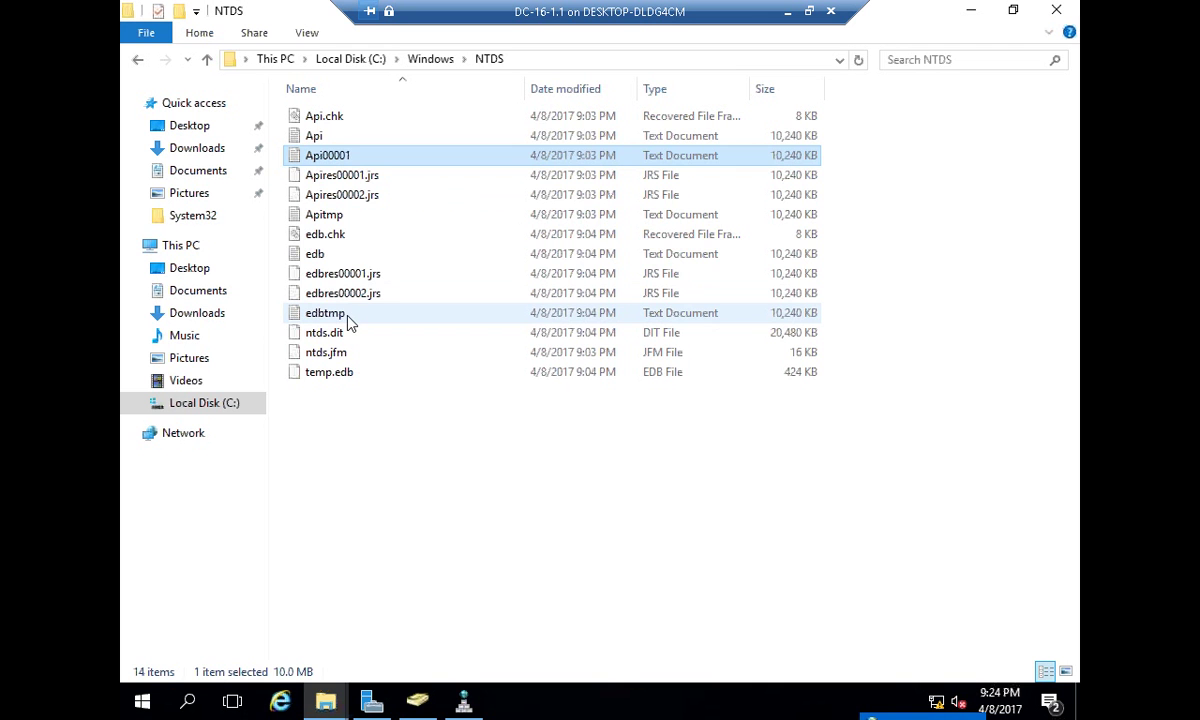
pyautogui.click(343, 256)
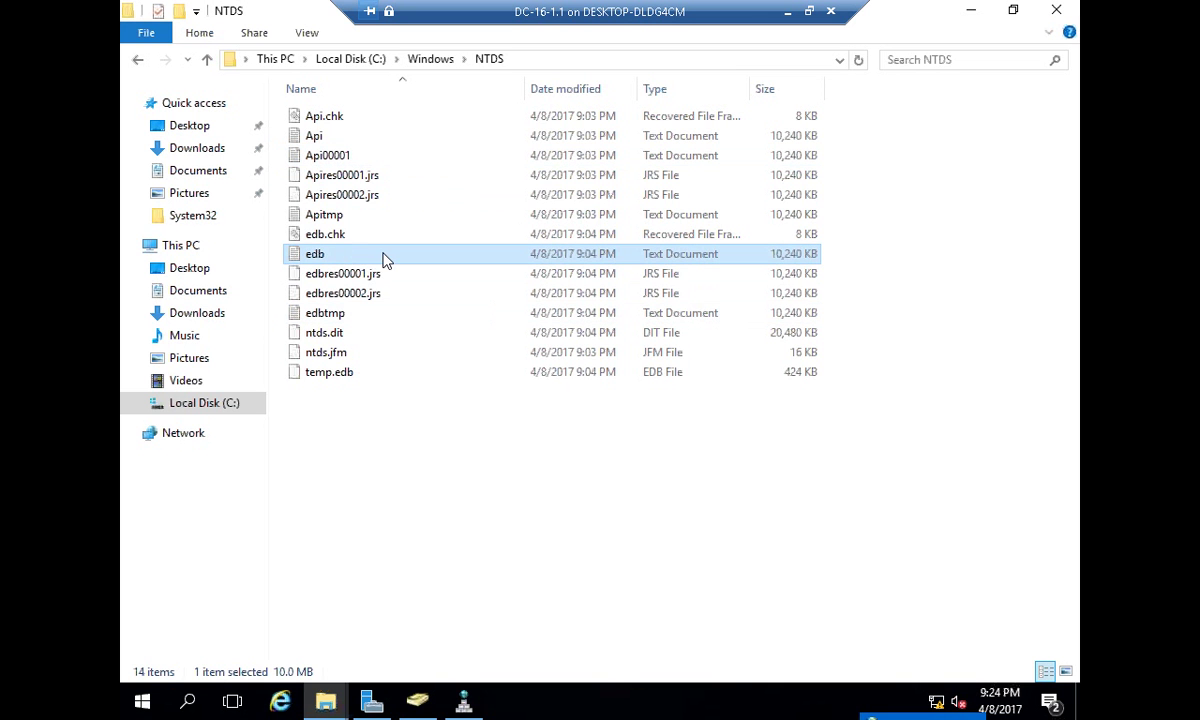
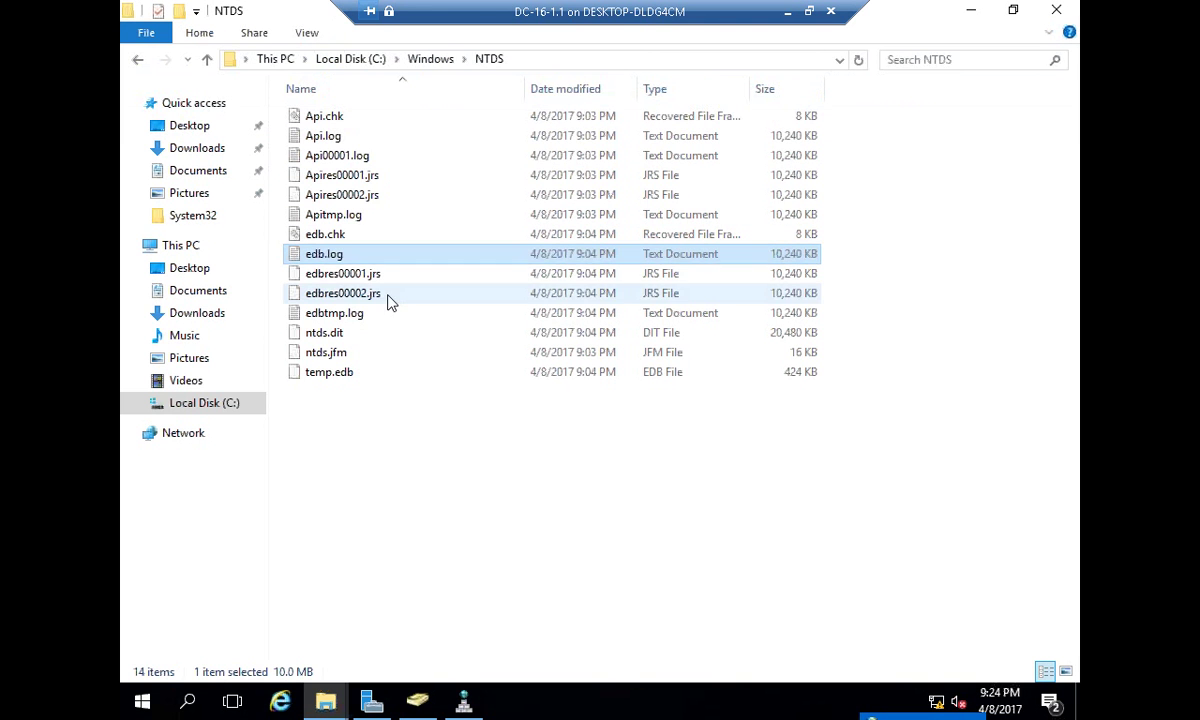
pyautogui.click(355, 160)
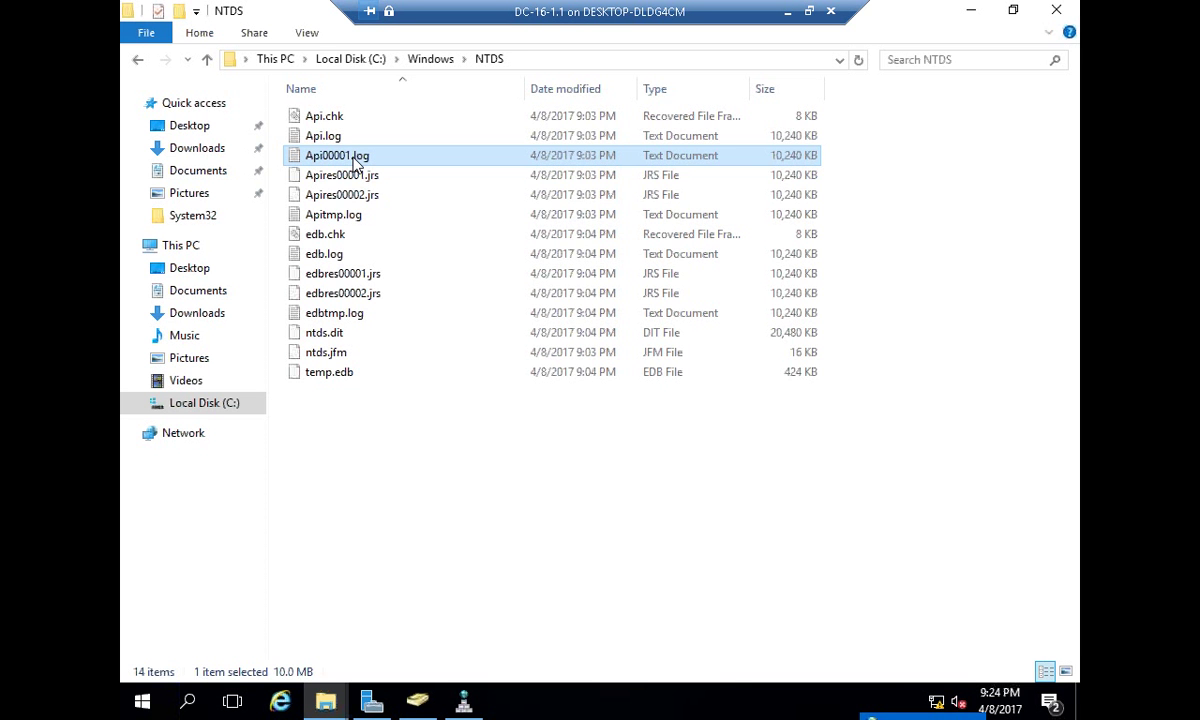
pyautogui.click(355, 257)
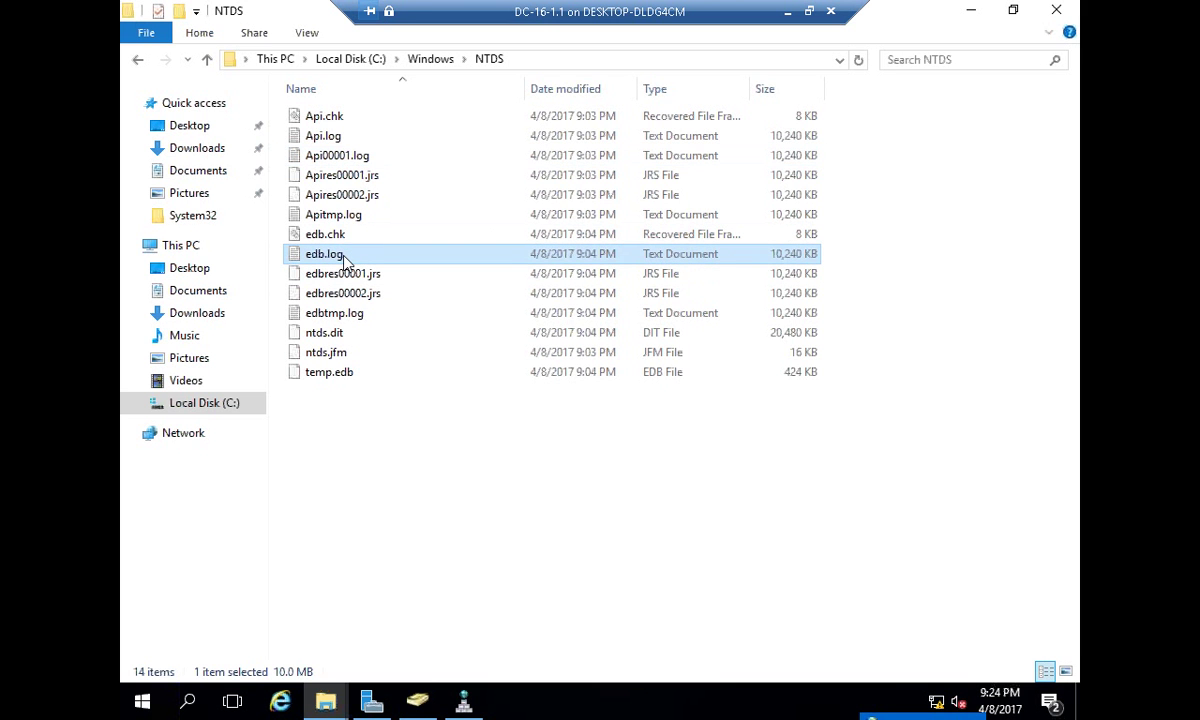
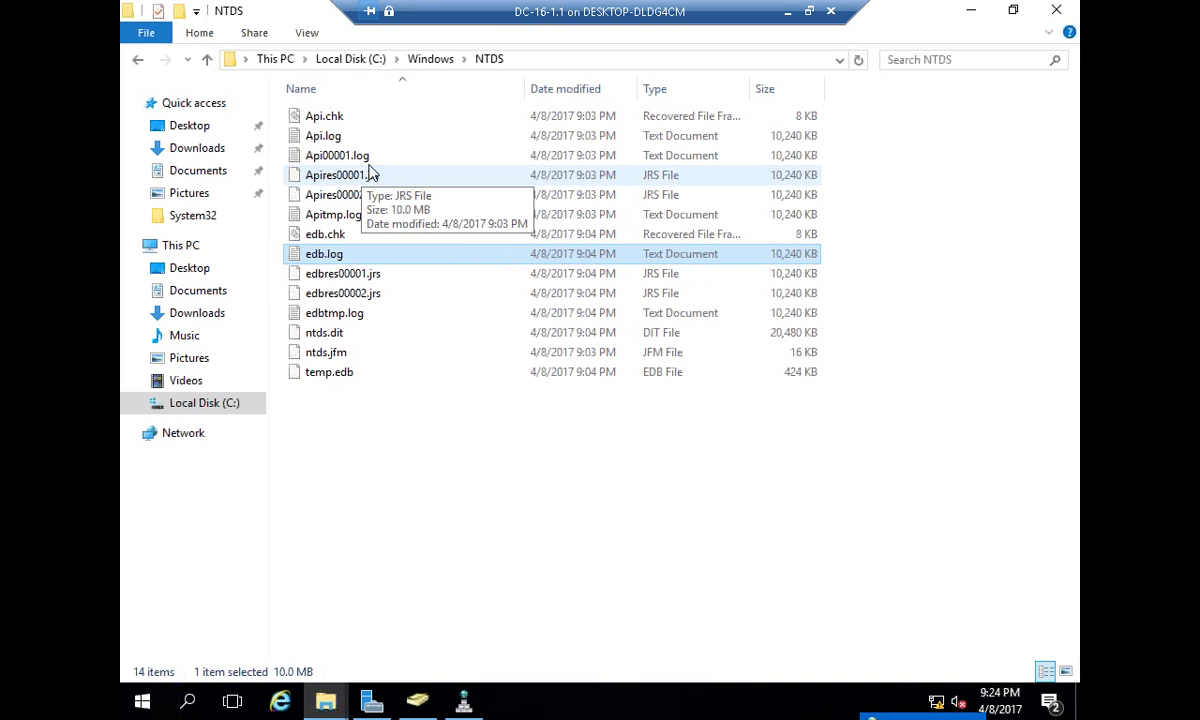
pyautogui.click(348, 157)
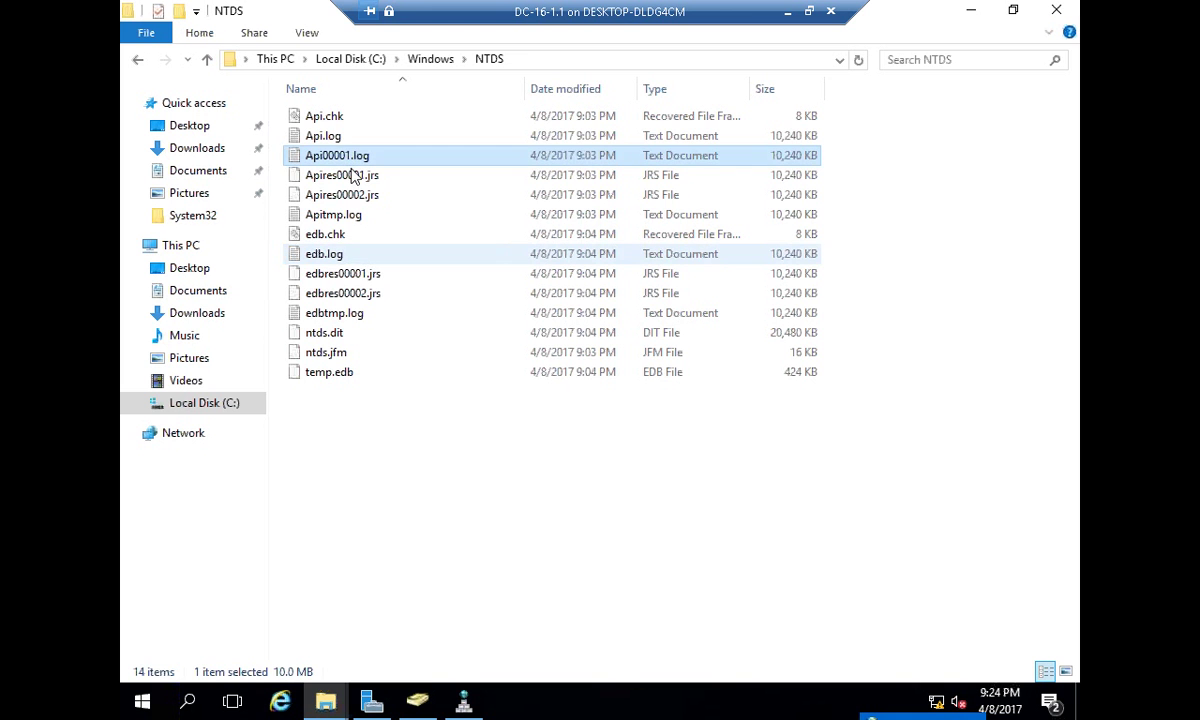
pyautogui.click(349, 256)
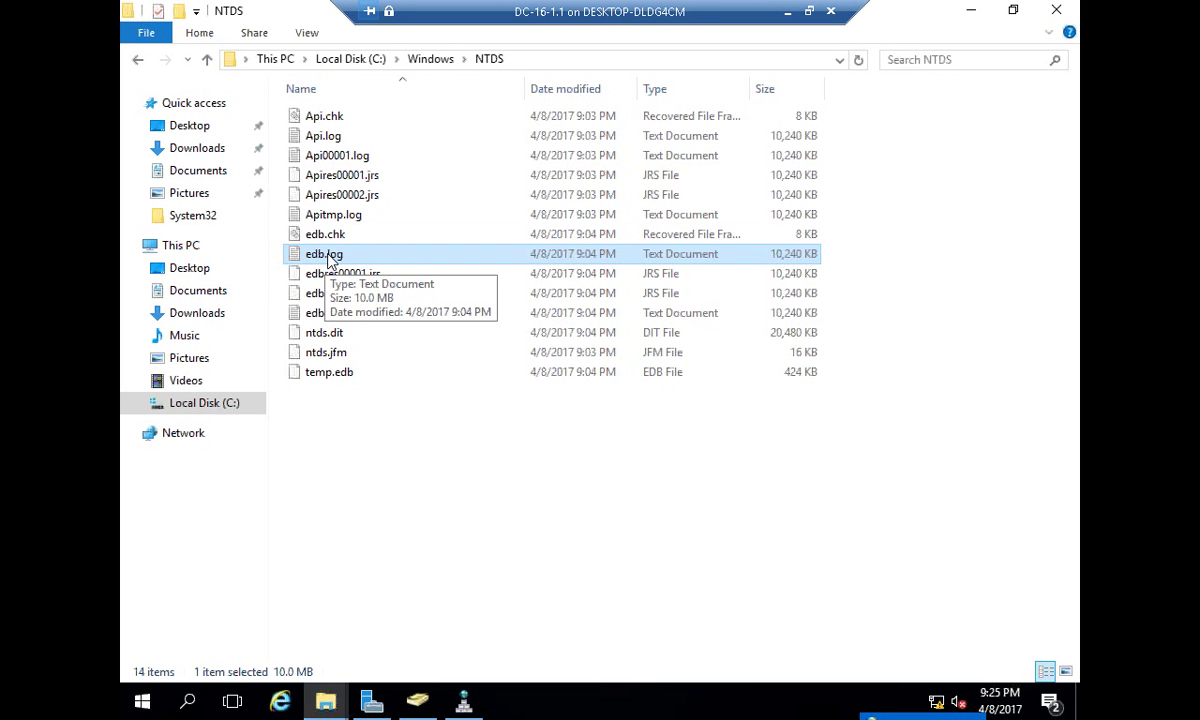
pyautogui.click(337, 155)
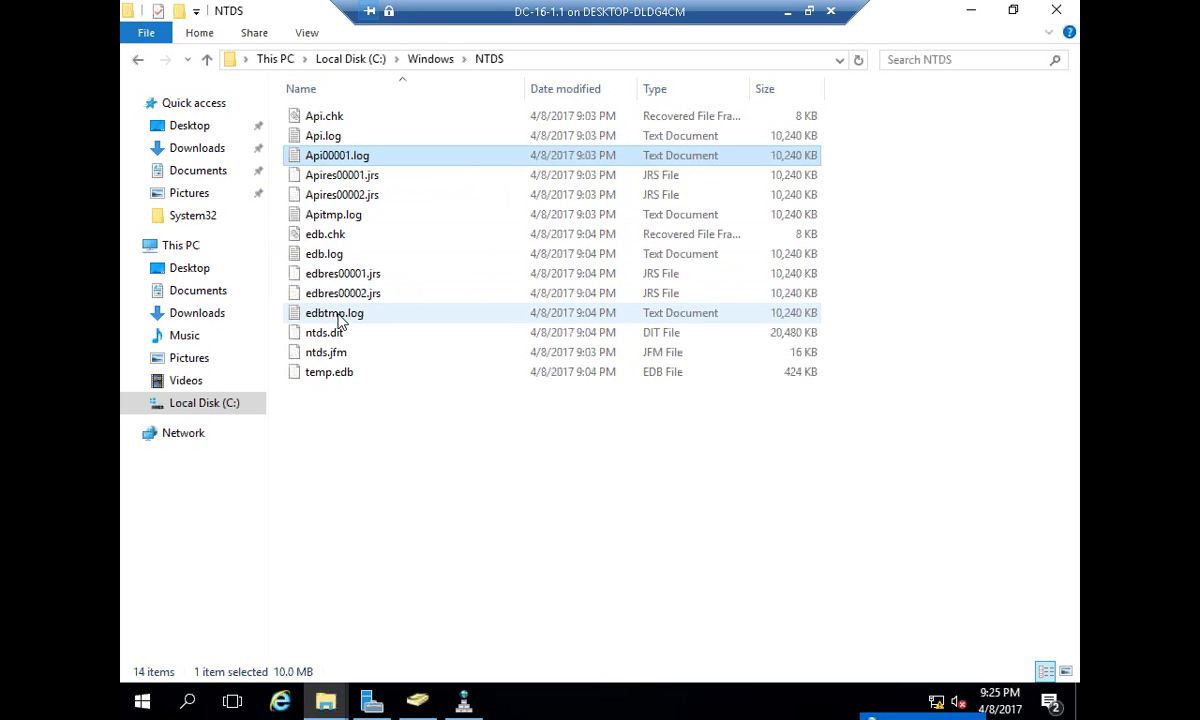
pyautogui.click(346, 256)
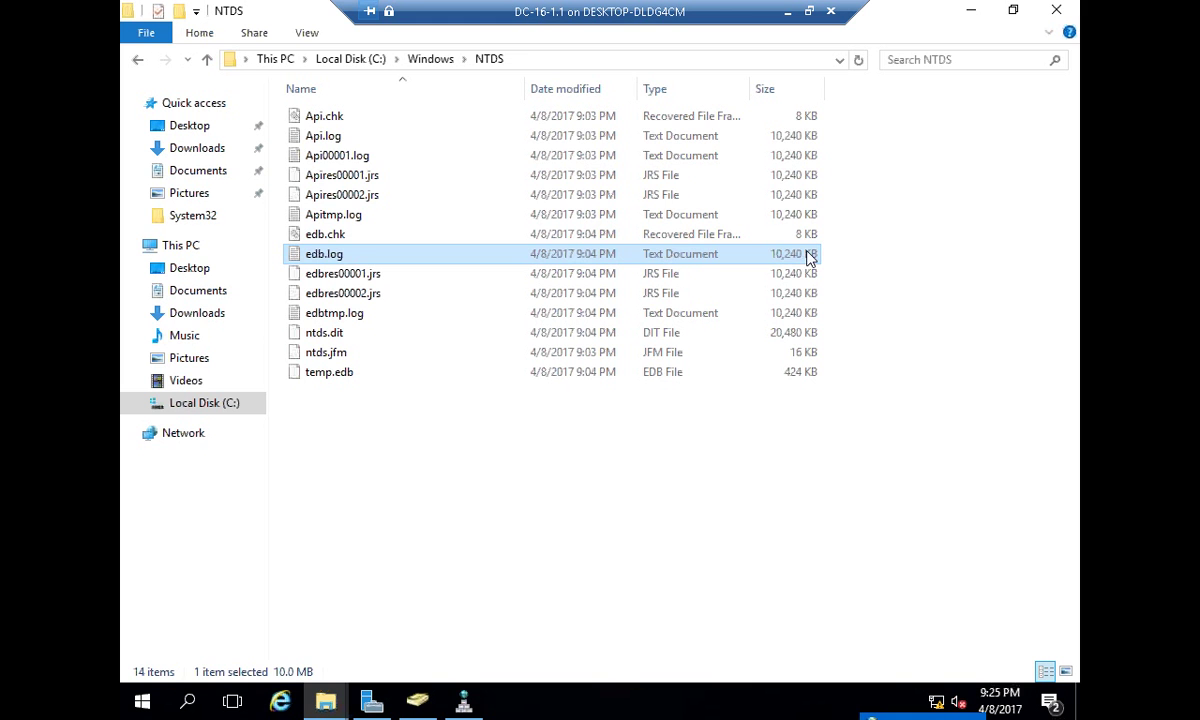
pyautogui.click(350, 156)
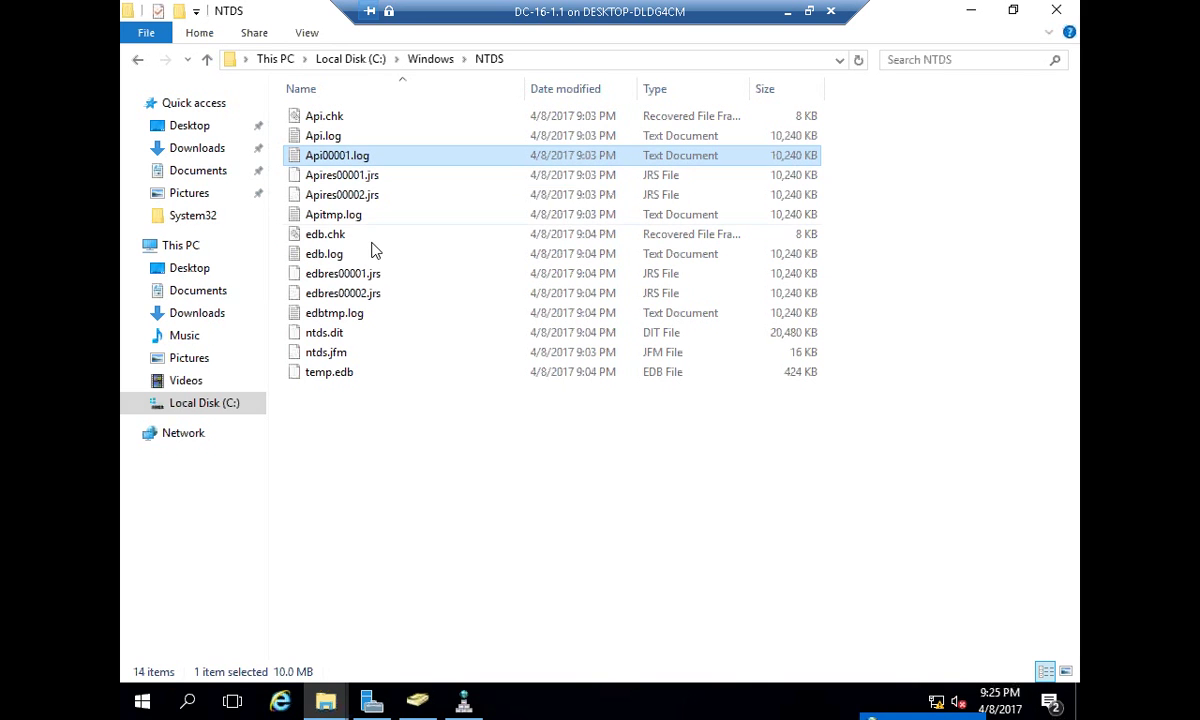
pyautogui.click(372, 279)
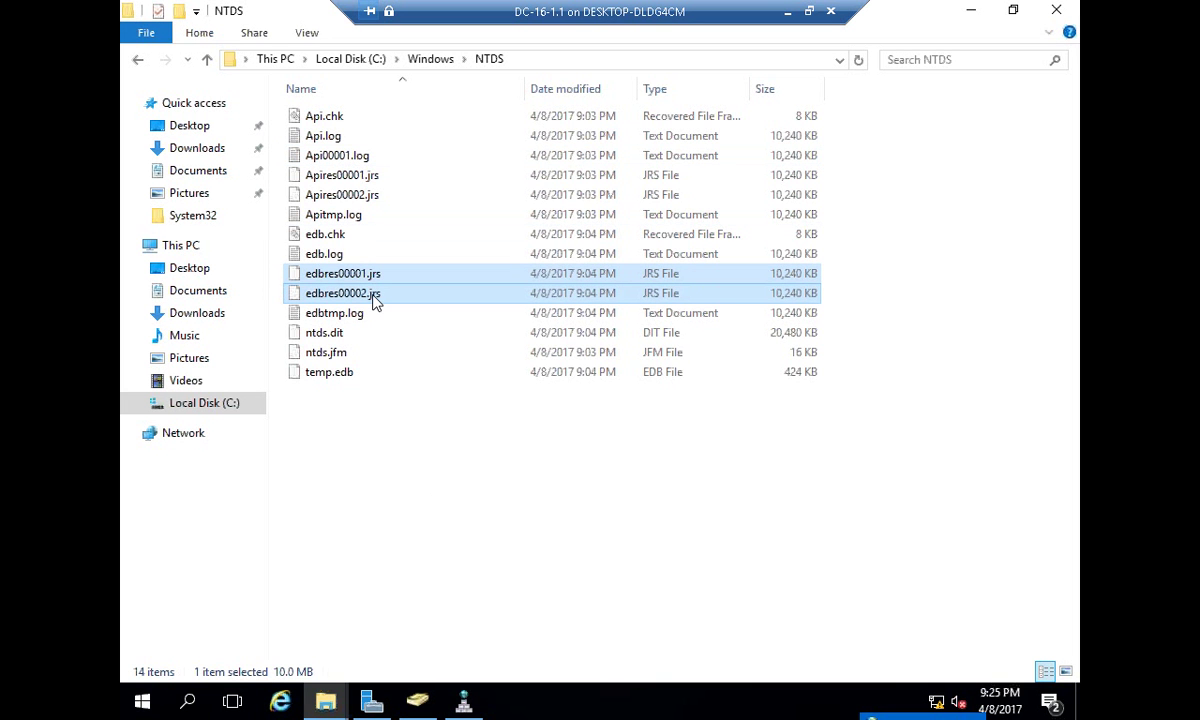
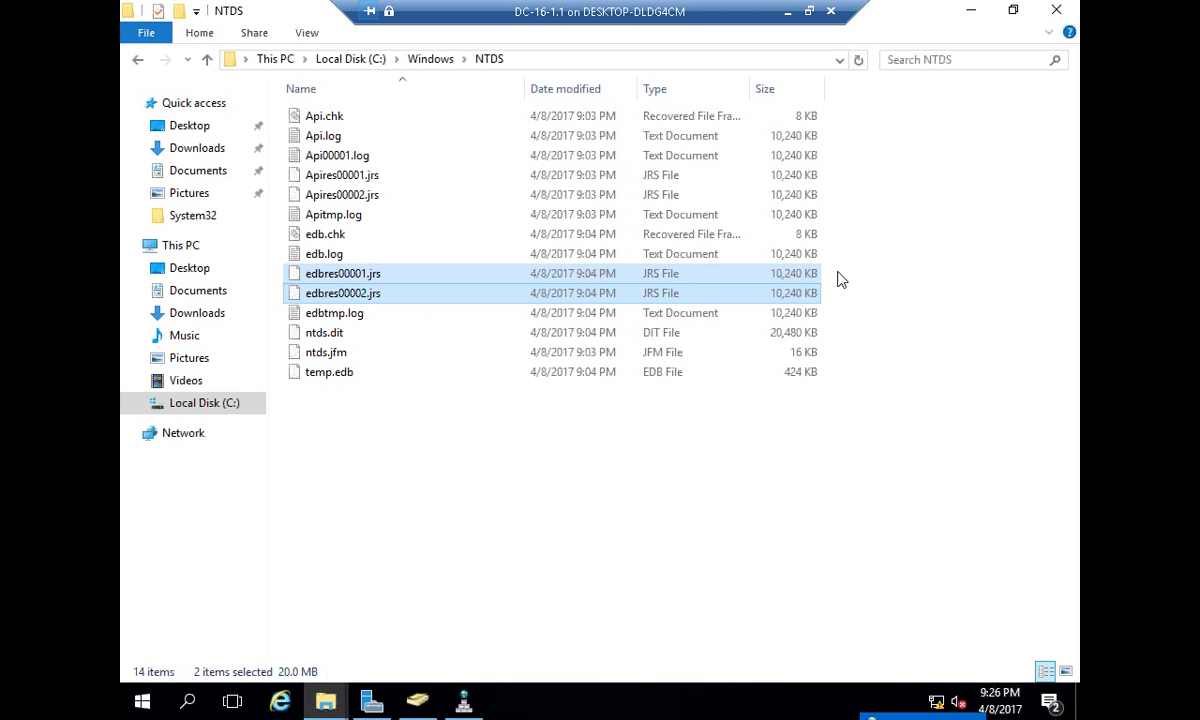
# - Deselect edbres00001.jrs and edbres00002.jrs in the C:\Windows\NTDS folder so no file is selected
pyautogui.click(840, 280)
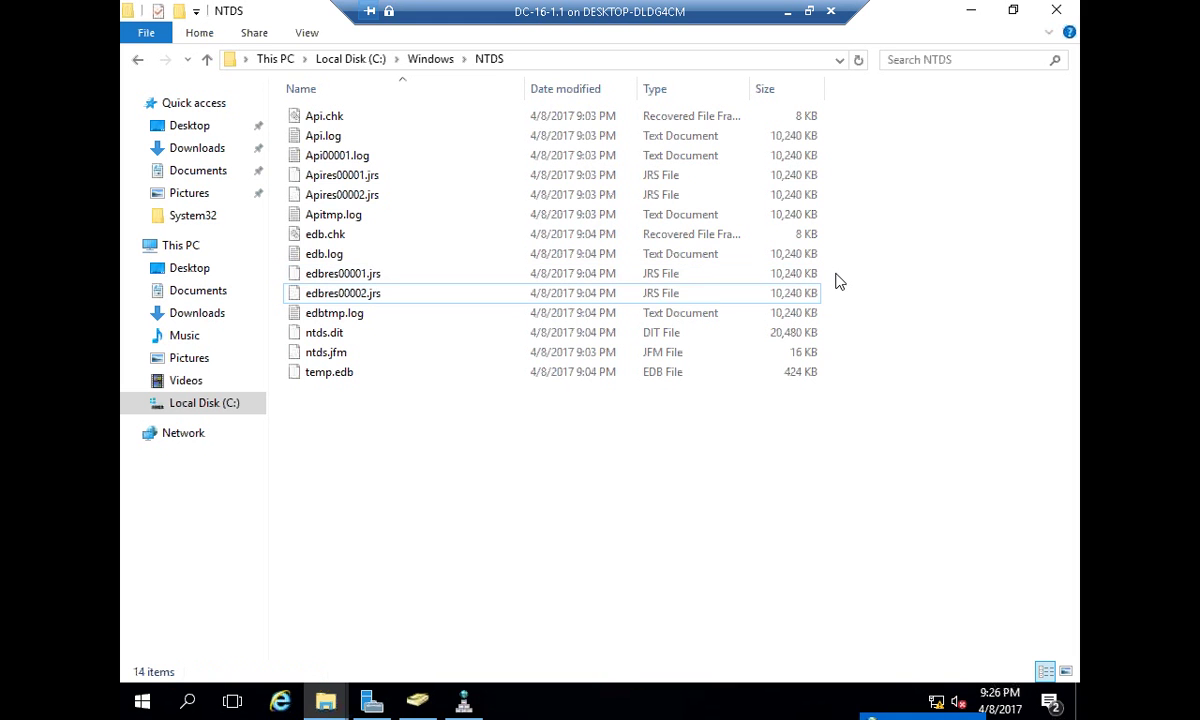
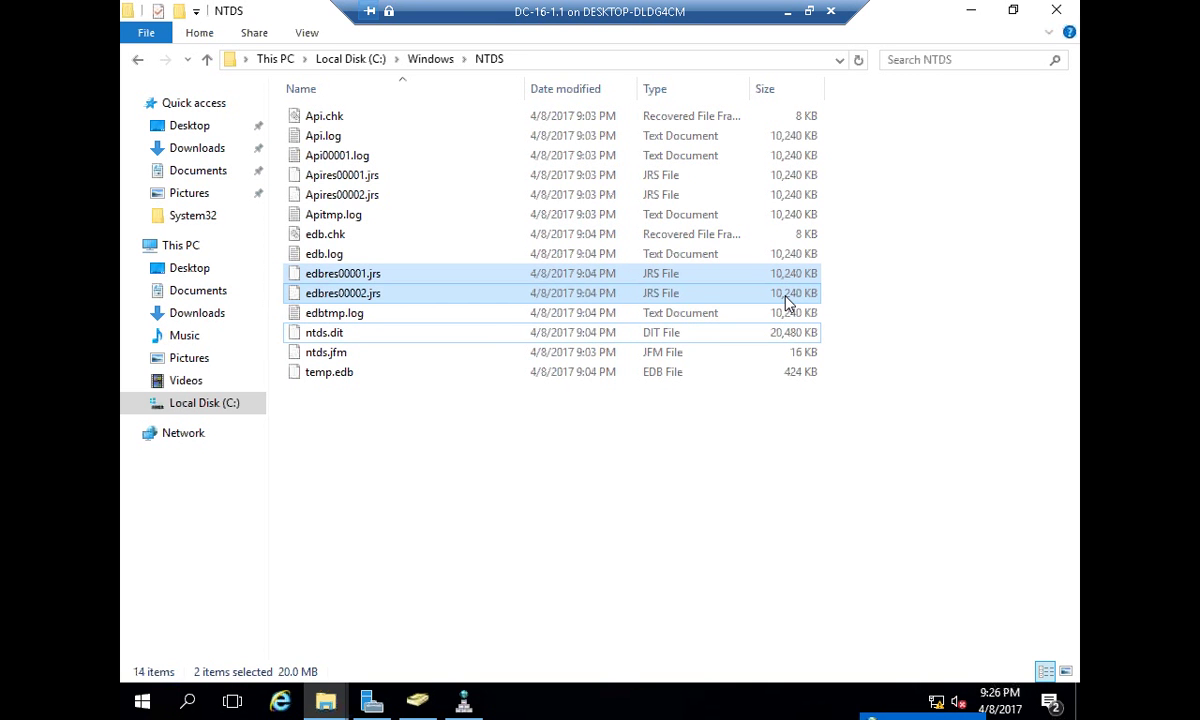
# - Bring up the Windows Run prompt over the C:\Windows\NTDS folder
pyautogui.press('super+r')
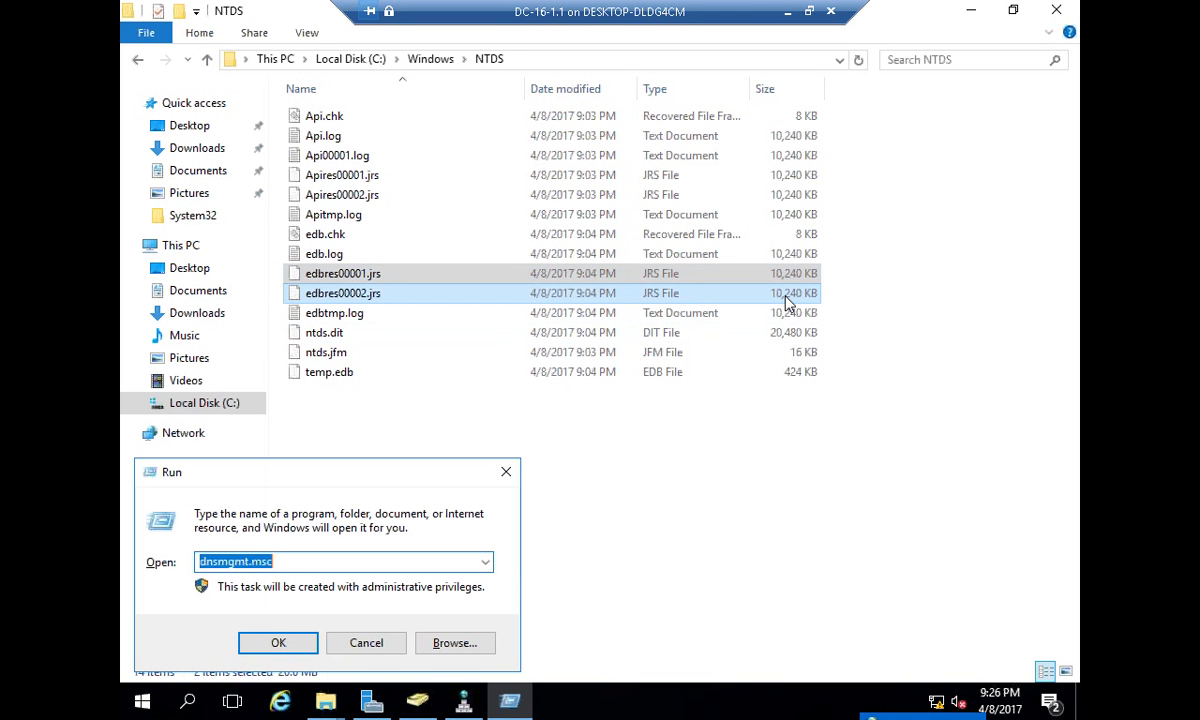
# - Launch services.msc maximized with a wider Name column, and open Active Directory Domain Services' actions
pyautogui.write('service.')
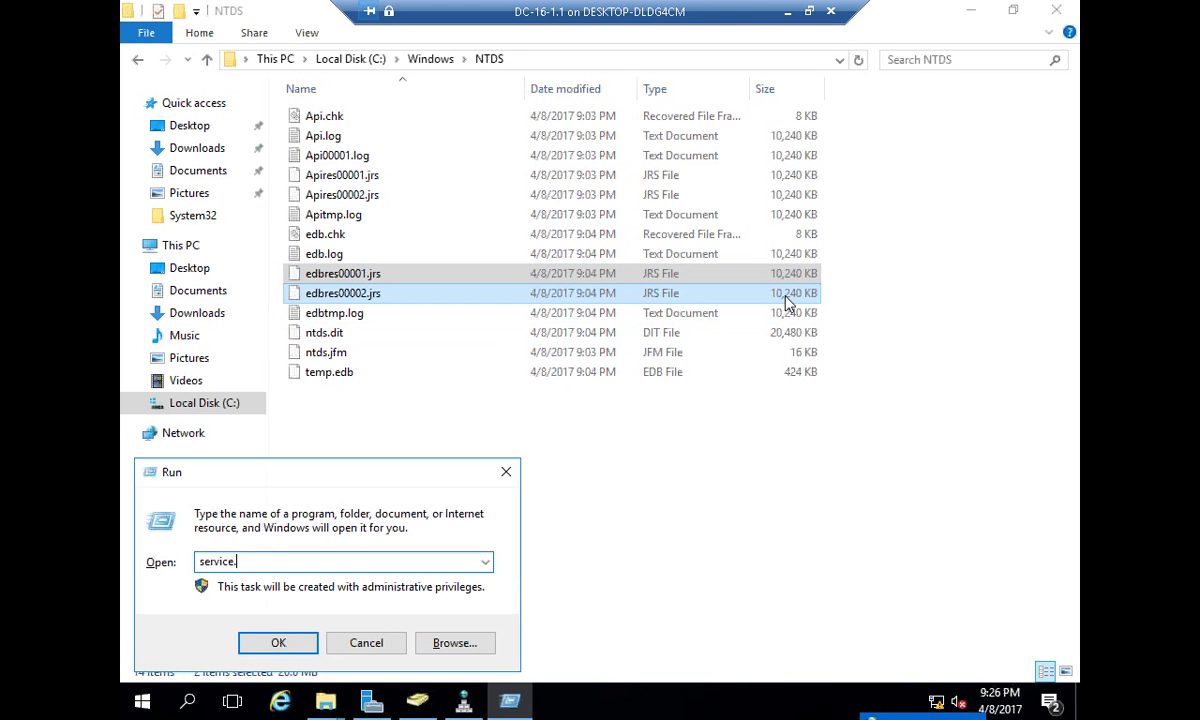
pyautogui.write('.msc')
pyautogui.press('Return')
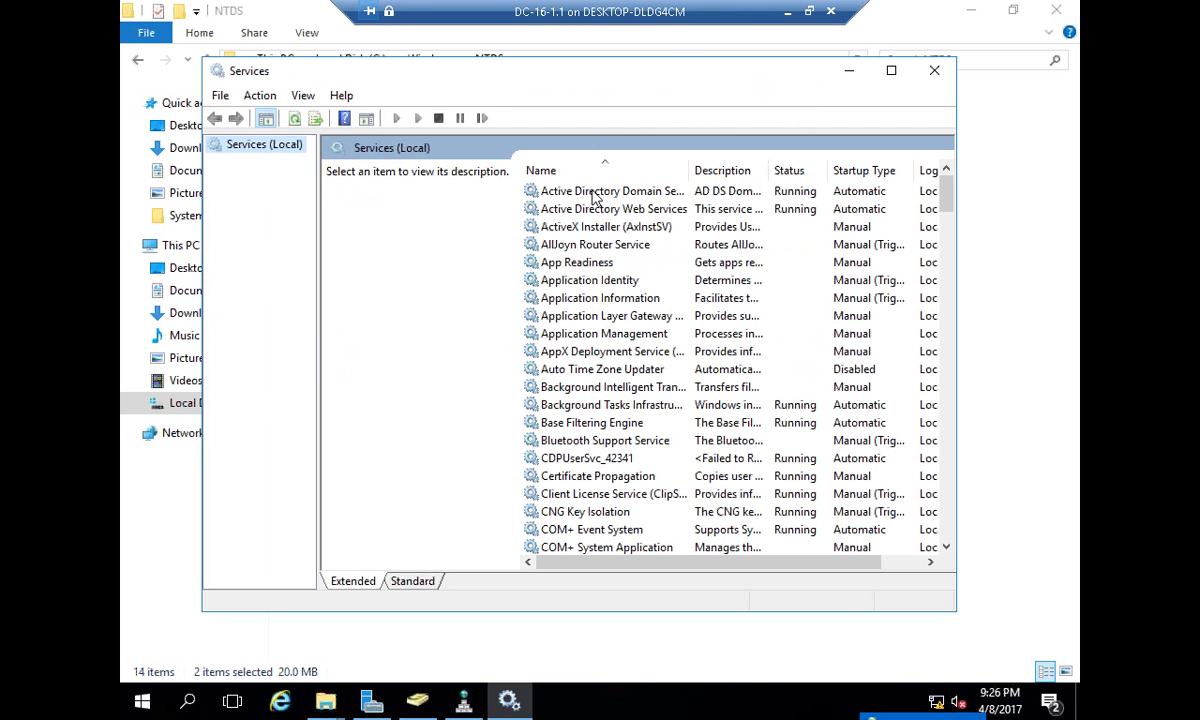
pyautogui.click(605, 188)
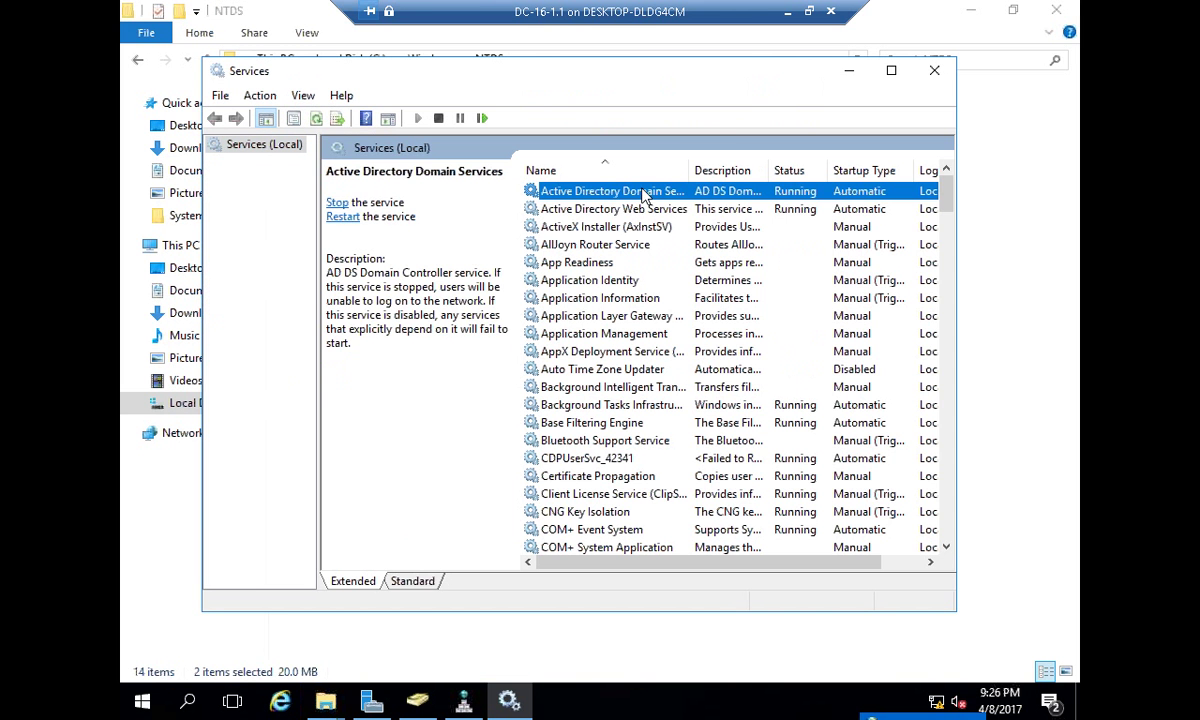
pyautogui.doubleClick(741, 79)
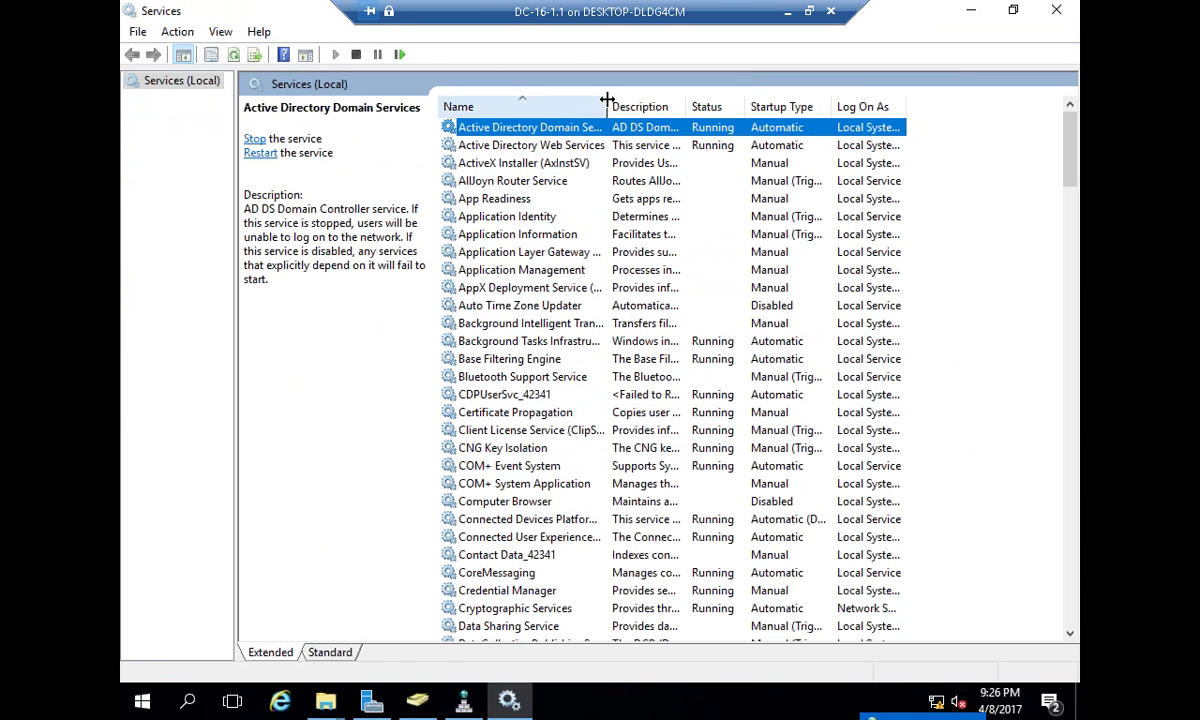
pyautogui.moveTo(612, 97); pyautogui.dragTo(648, 100)
pyautogui.rightClick(712, 127)
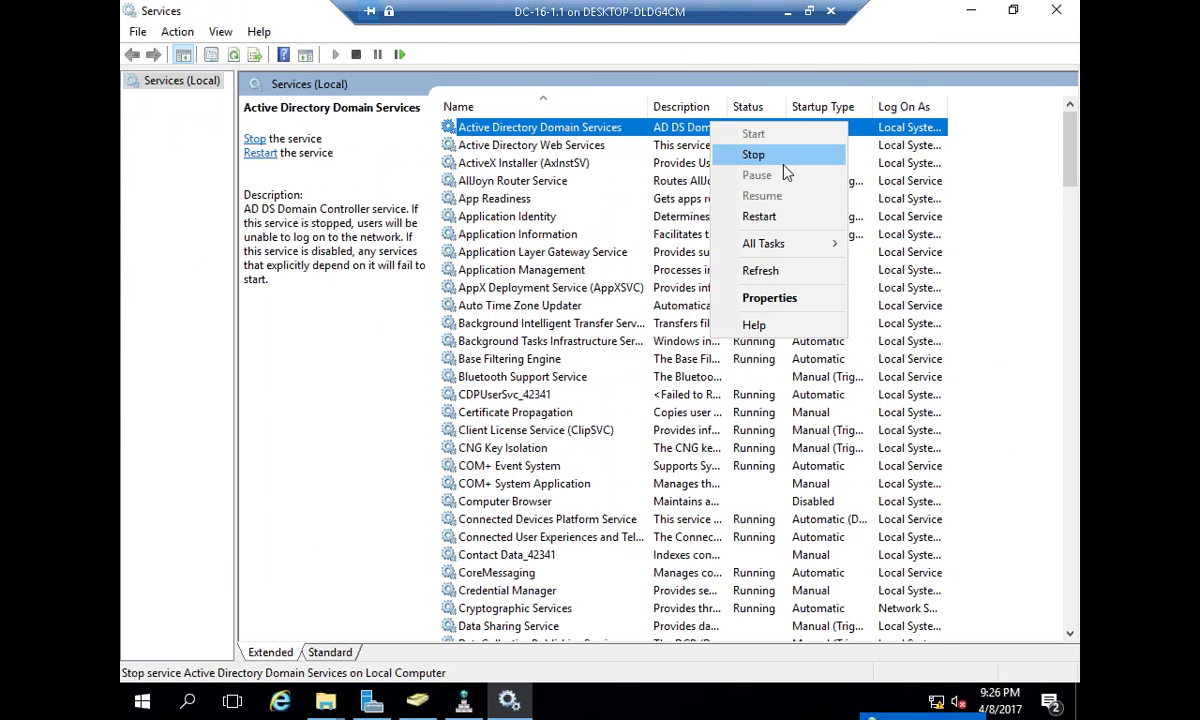
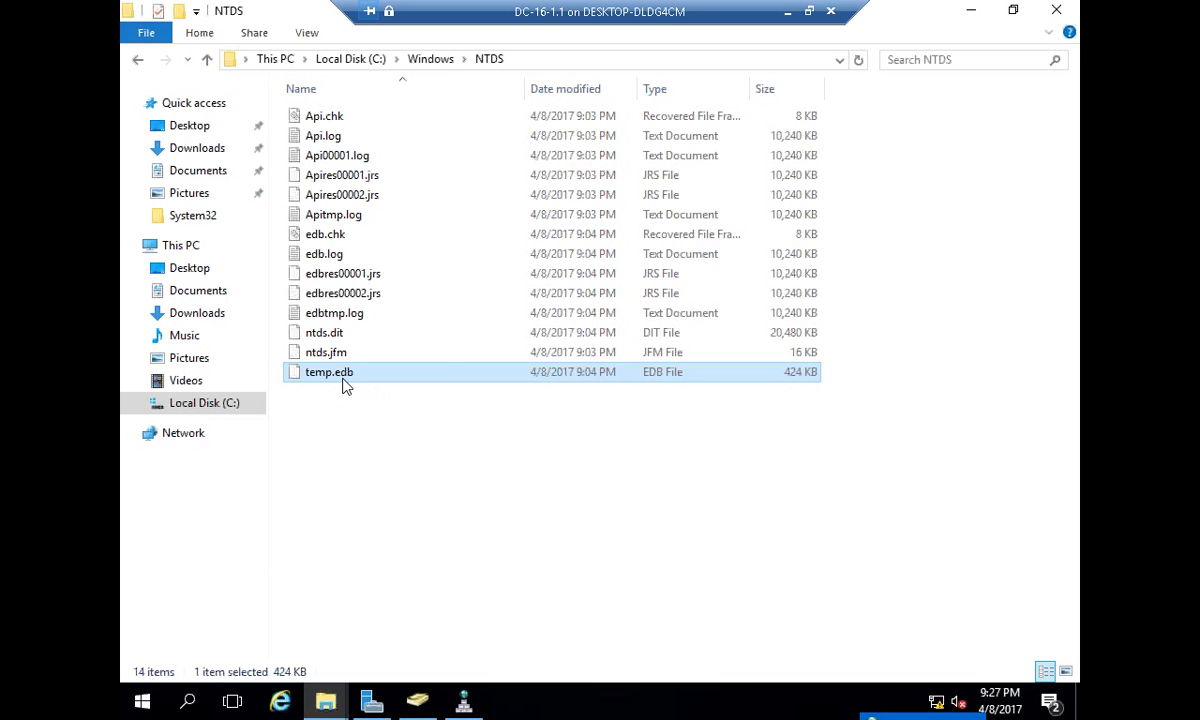
# - Switch from the NTDS folder to Active Directory Users and Computers showing cisco.com's Users
pyautogui.hotkey('alt', 'Tab')
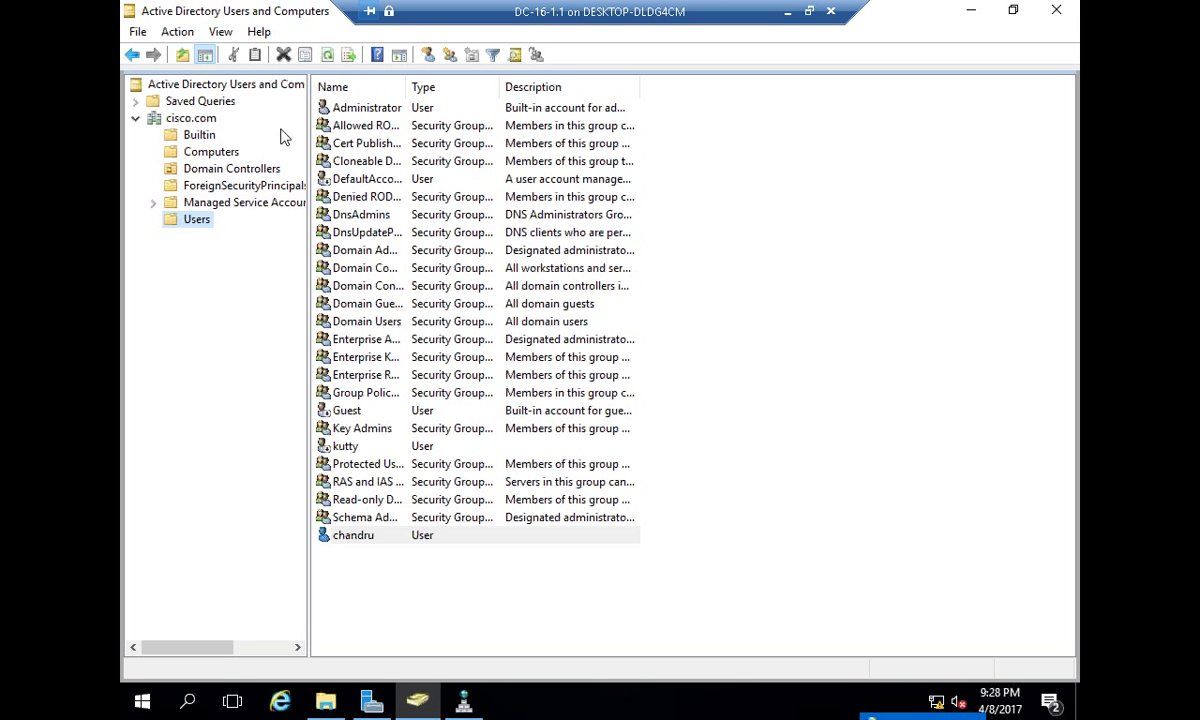
# - Delete the XP100 and XP200 computer objects, confirming with Yes to All, then minimize the DC window
pyautogui.click(212, 151)
pyautogui.moveTo(382, 172); pyautogui.dragTo(335, 100)
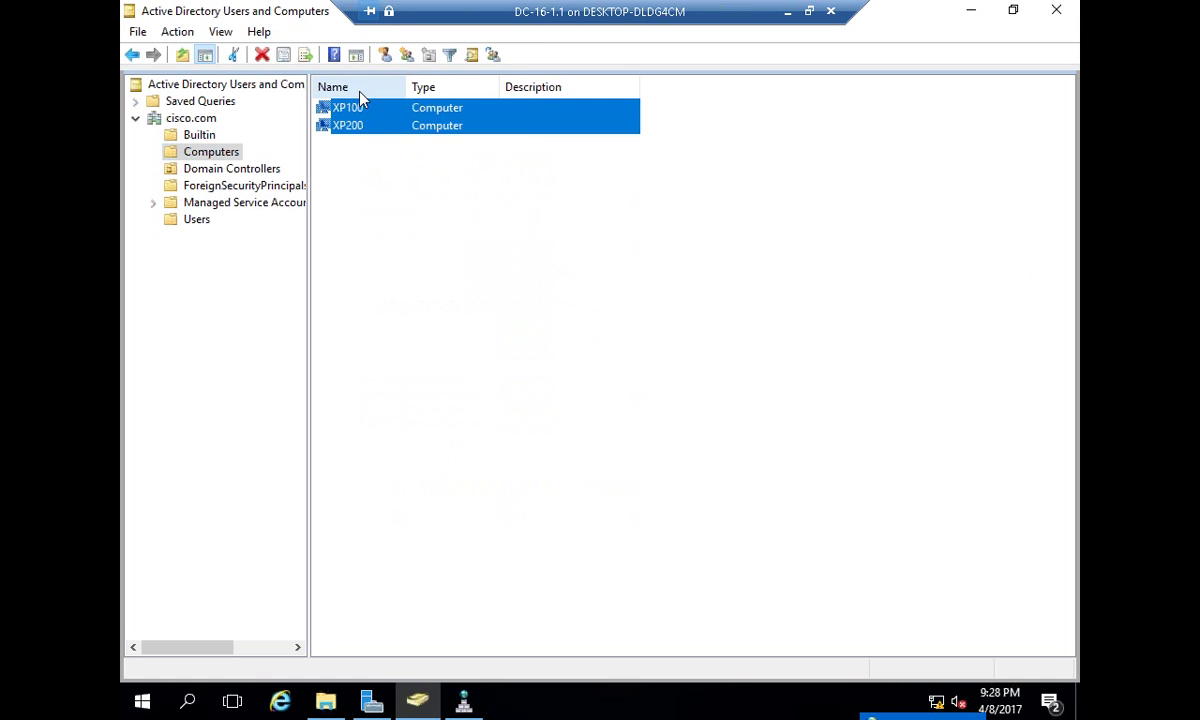
pyautogui.rightClick(362, 97)
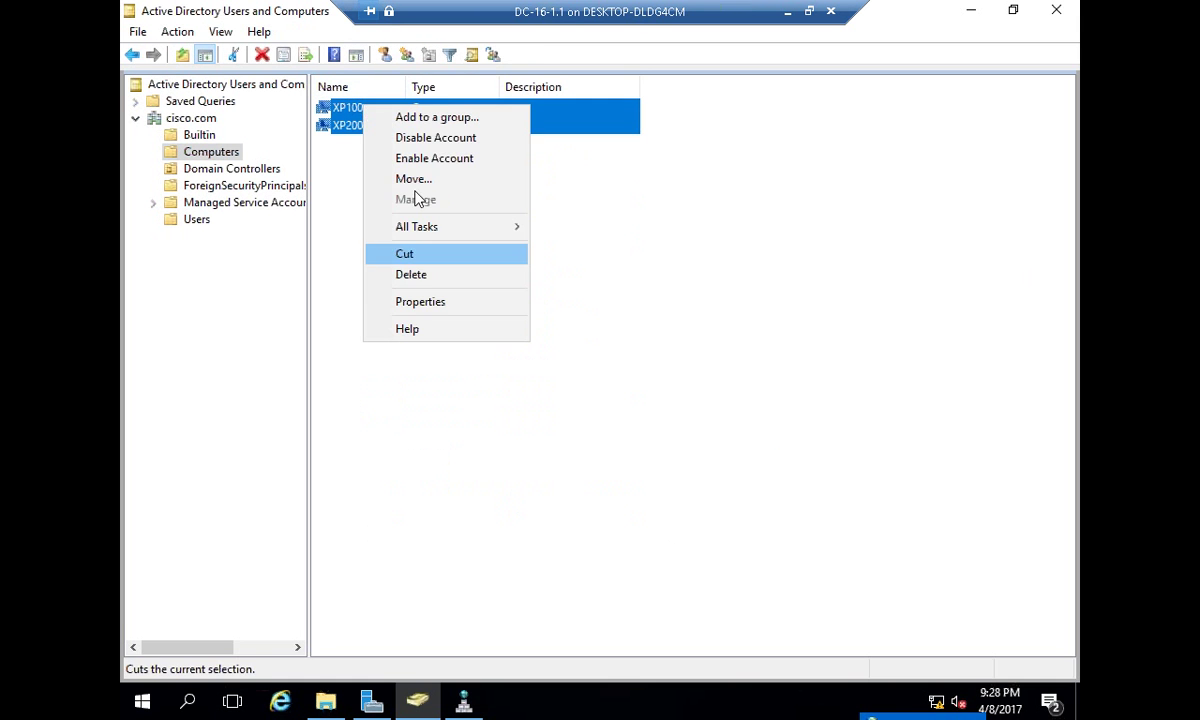
pyautogui.click(417, 273)
pyautogui.click(610, 421)
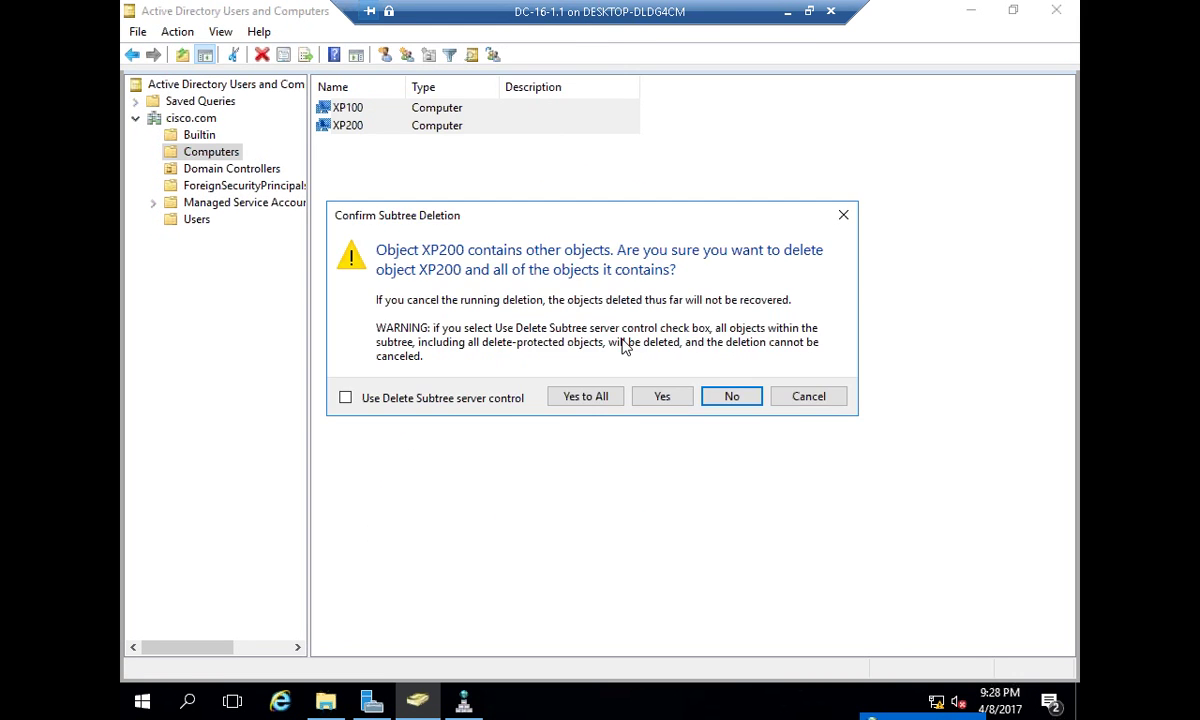
pyautogui.click(572, 400)
pyautogui.click(808, 11)
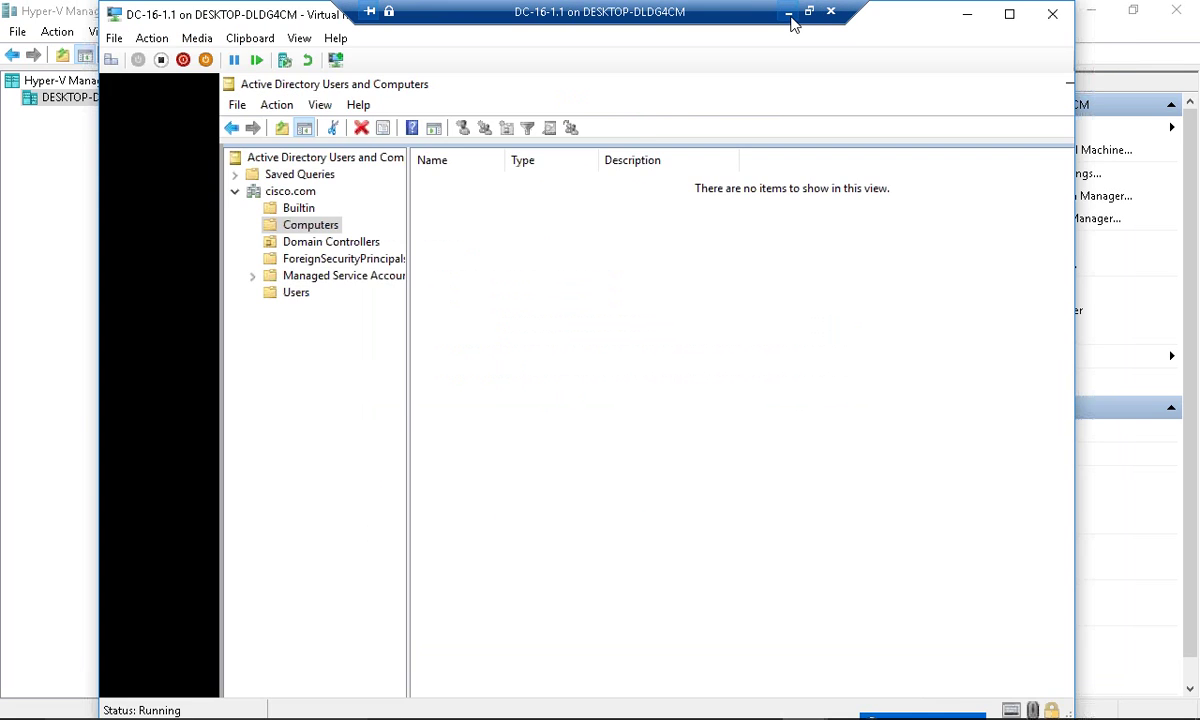
pyautogui.click(790, 14)
# - Connect to Xp100 and log on locally to this computer as admin
pyautogui.rightClick(266, 154)
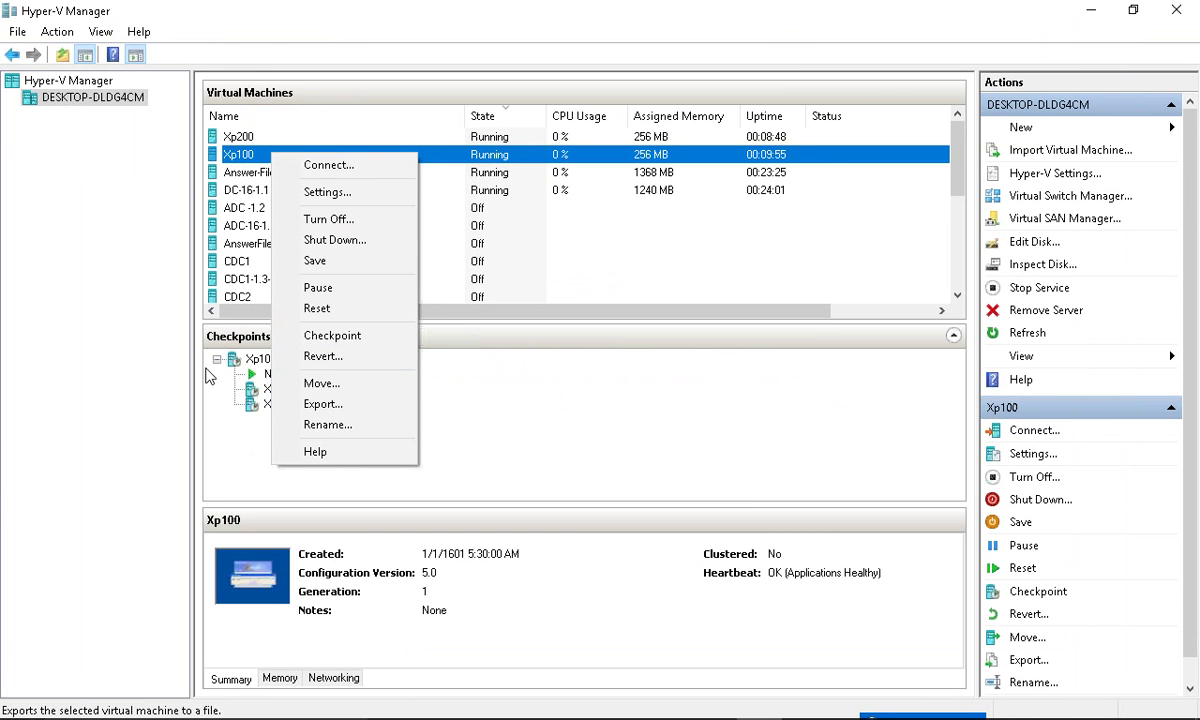
pyautogui.click(384, 172)
pyautogui.click(443, 421)
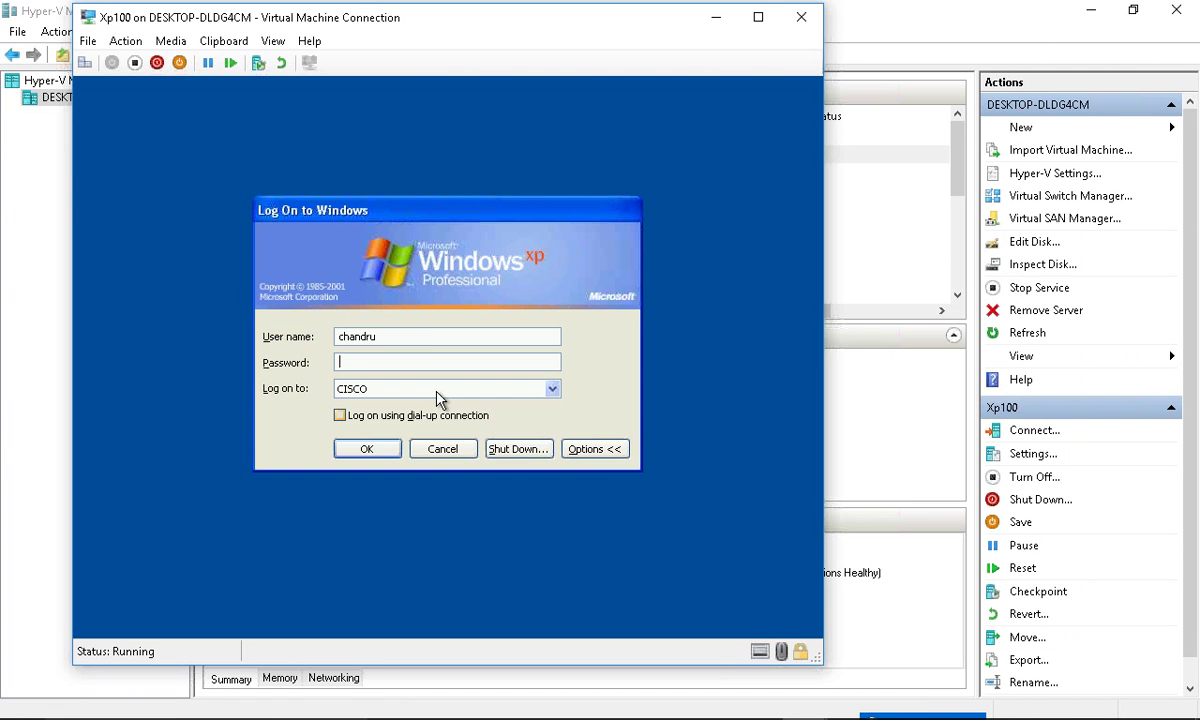
pyautogui.doubleClick(380, 342)
pyautogui.write('admin')
pyautogui.press('Tab')
pyautogui.press('Tab')
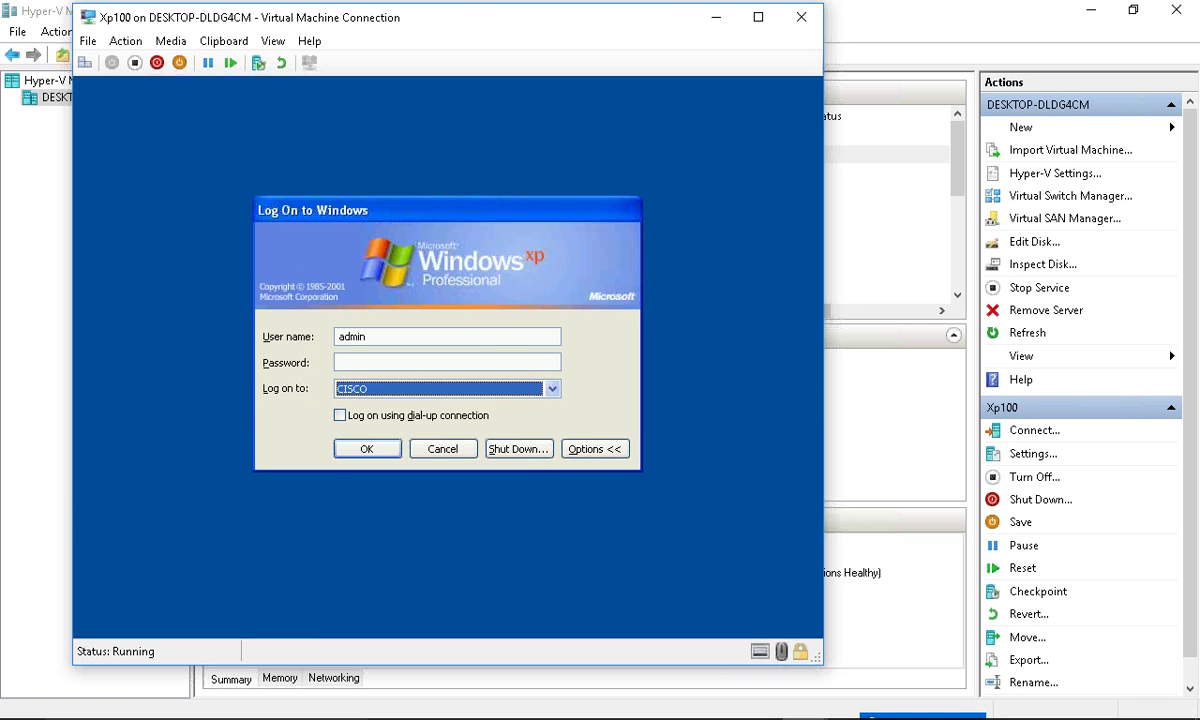
pyautogui.press('Down')
pyautogui.press('Return')
# - Review Xp100's computer name and domain membership in System Properties, cancelling without changes
pyautogui.click(130, 625)
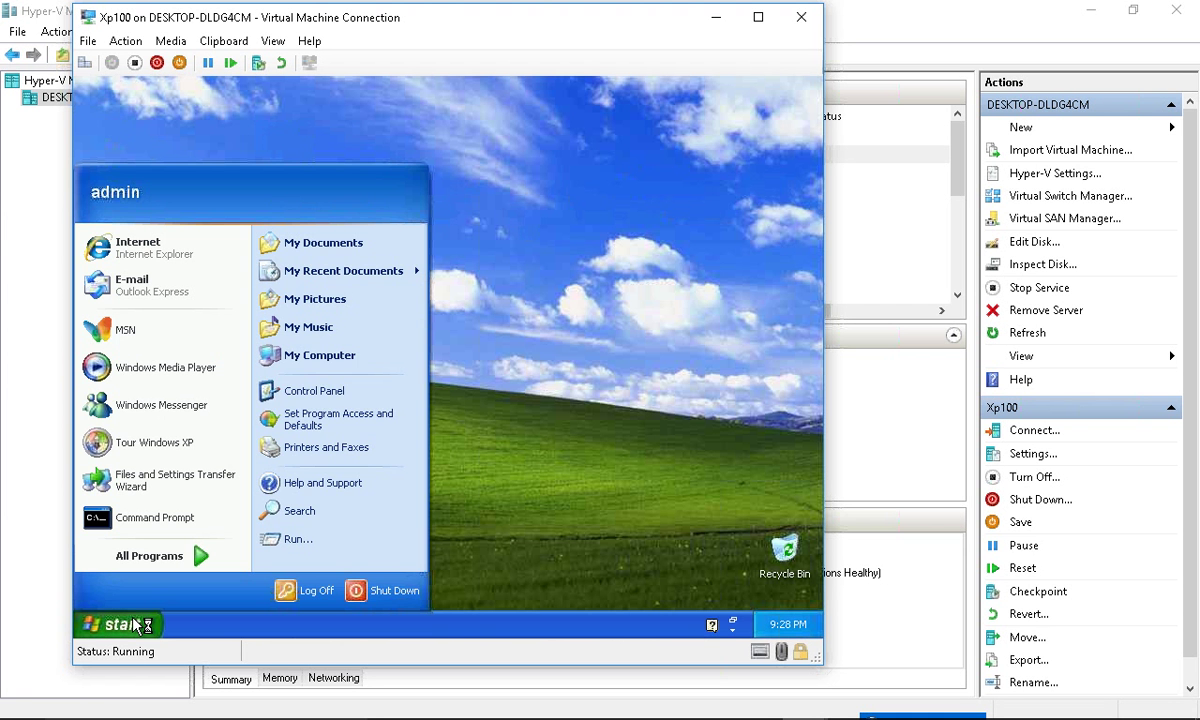
pyautogui.rightClick(367, 360)
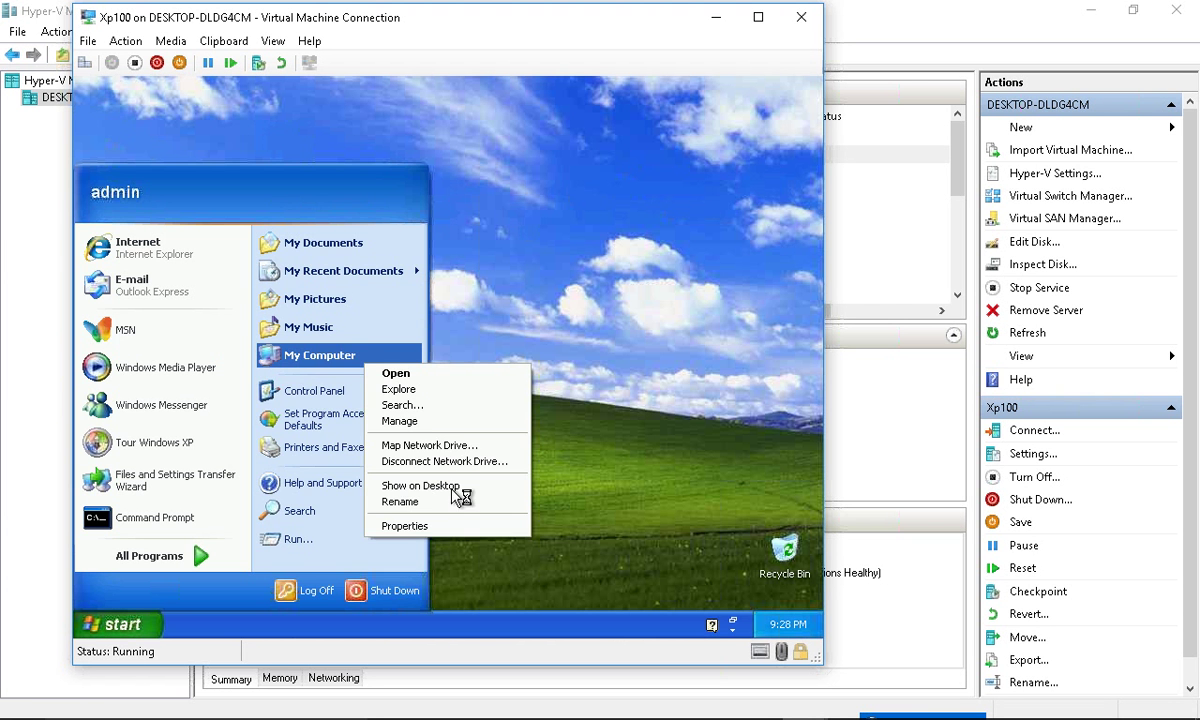
pyautogui.click(455, 527)
pyautogui.click(300, 212)
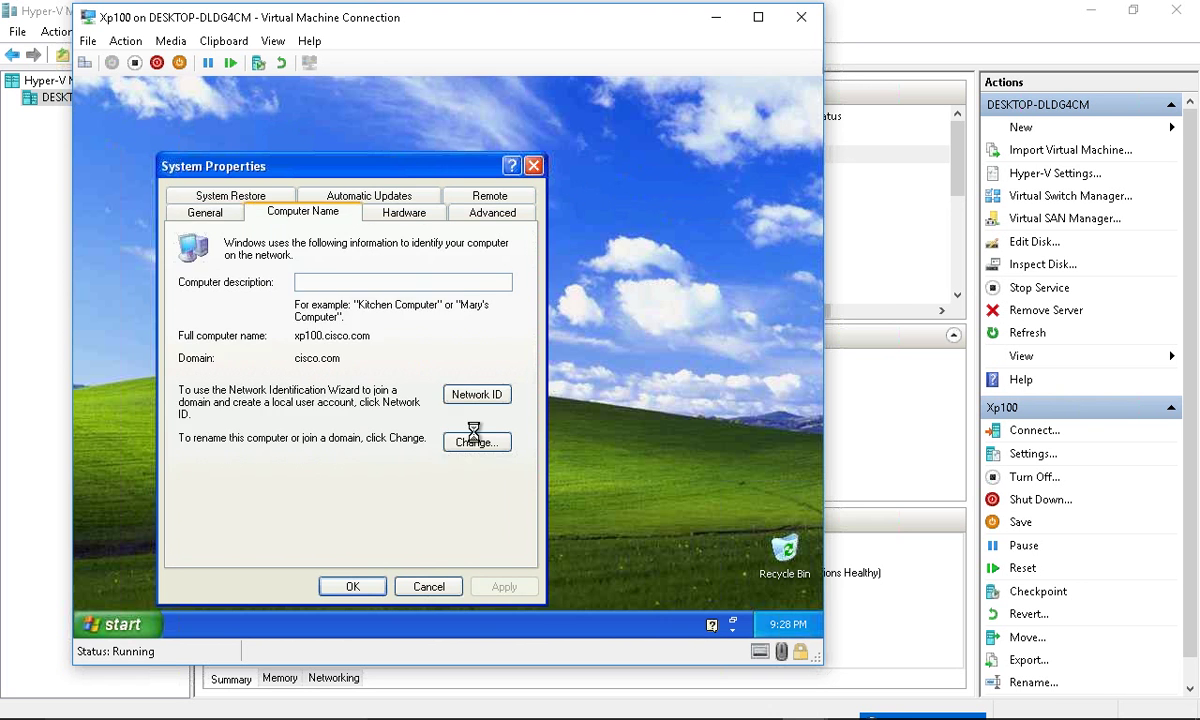
pyautogui.click(476, 441)
pyautogui.click(226, 458)
pyautogui.click(417, 520)
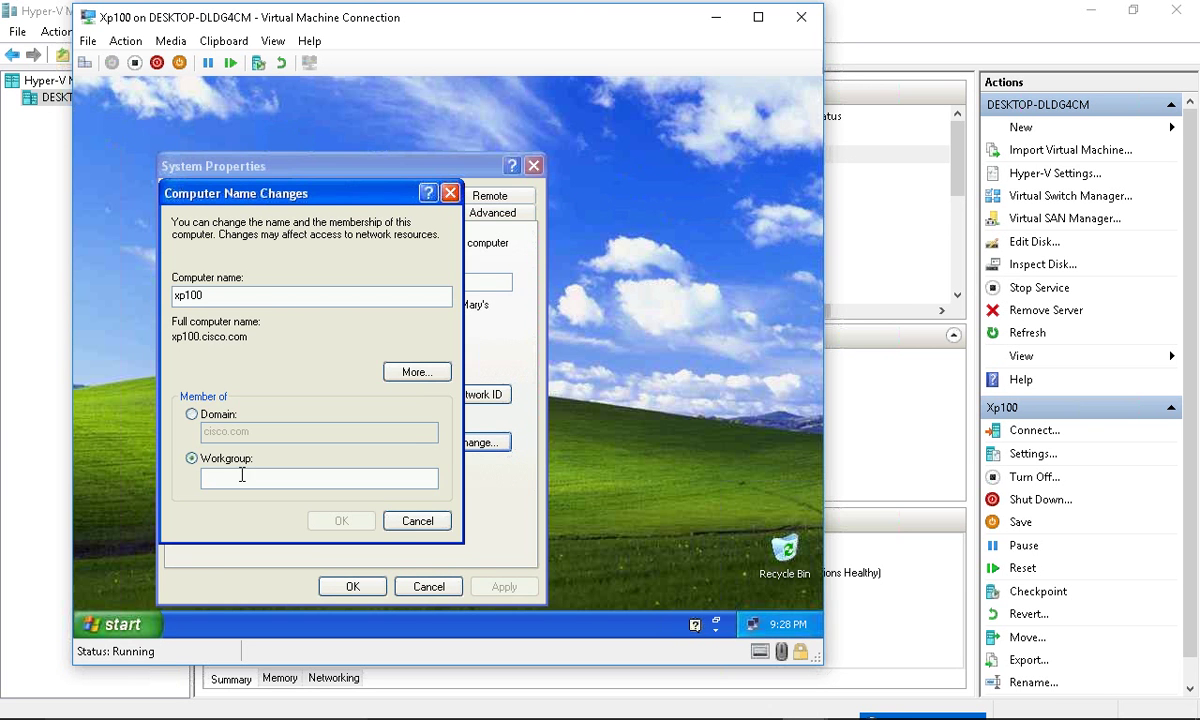
# - Restore Xp100 to the 'Xp100-V2 - Workgroup' checkpoint and Xp200 to its checkpoint
pyautogui.click(848, 14)
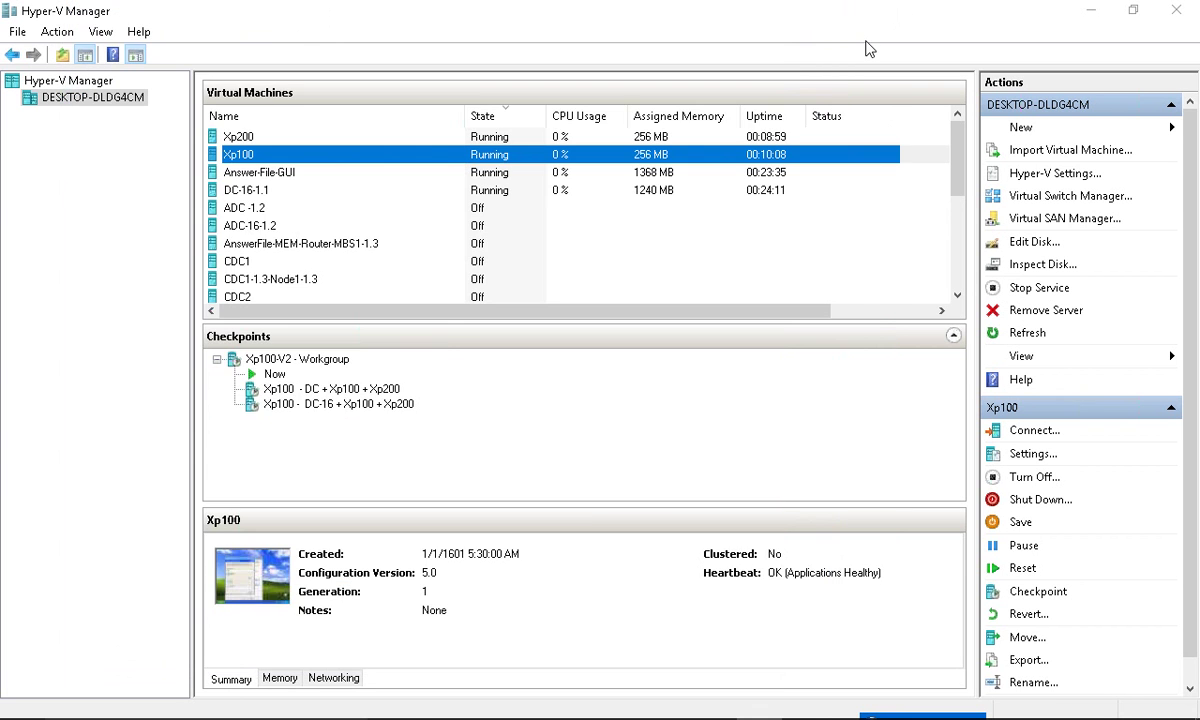
pyautogui.rightClick(328, 361)
pyautogui.click(392, 405)
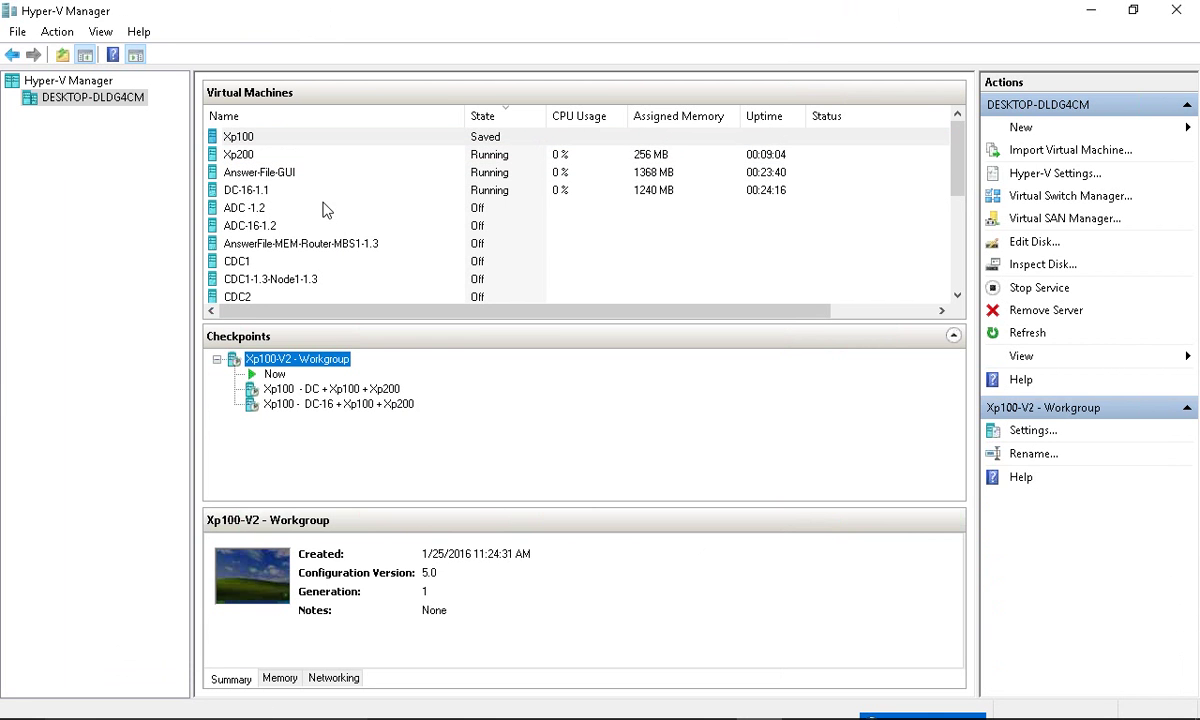
pyautogui.click(495, 158)
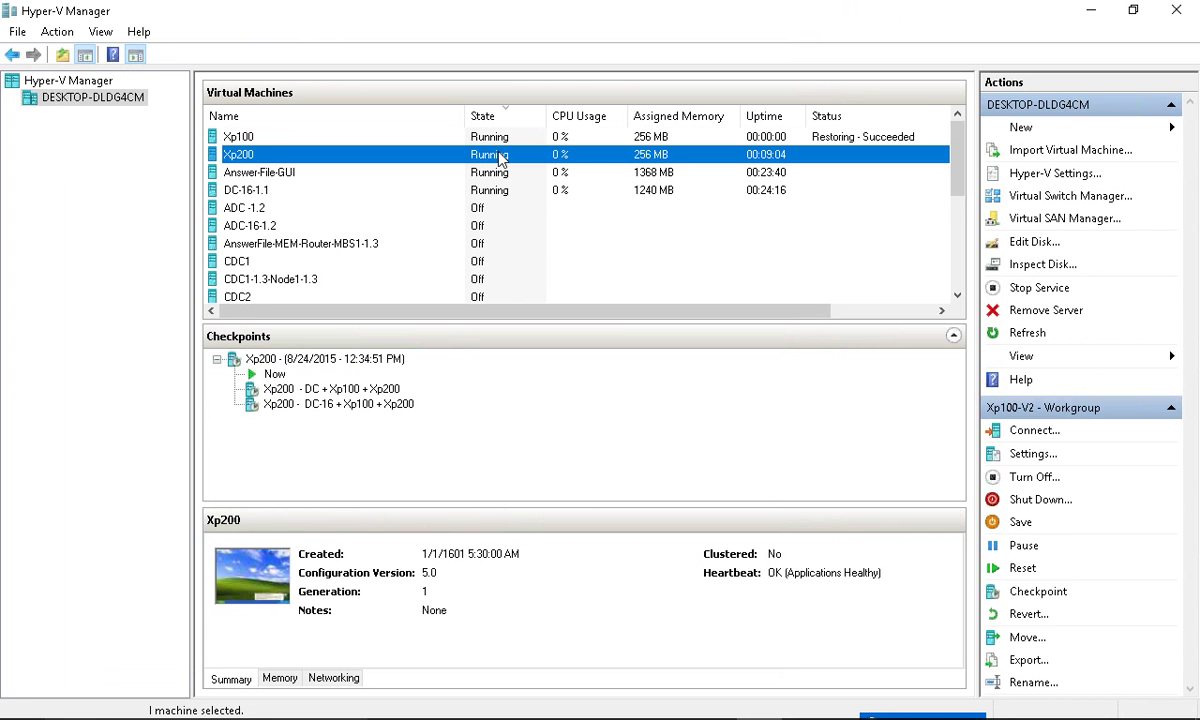
pyautogui.rightClick(356, 360)
pyautogui.click(405, 397)
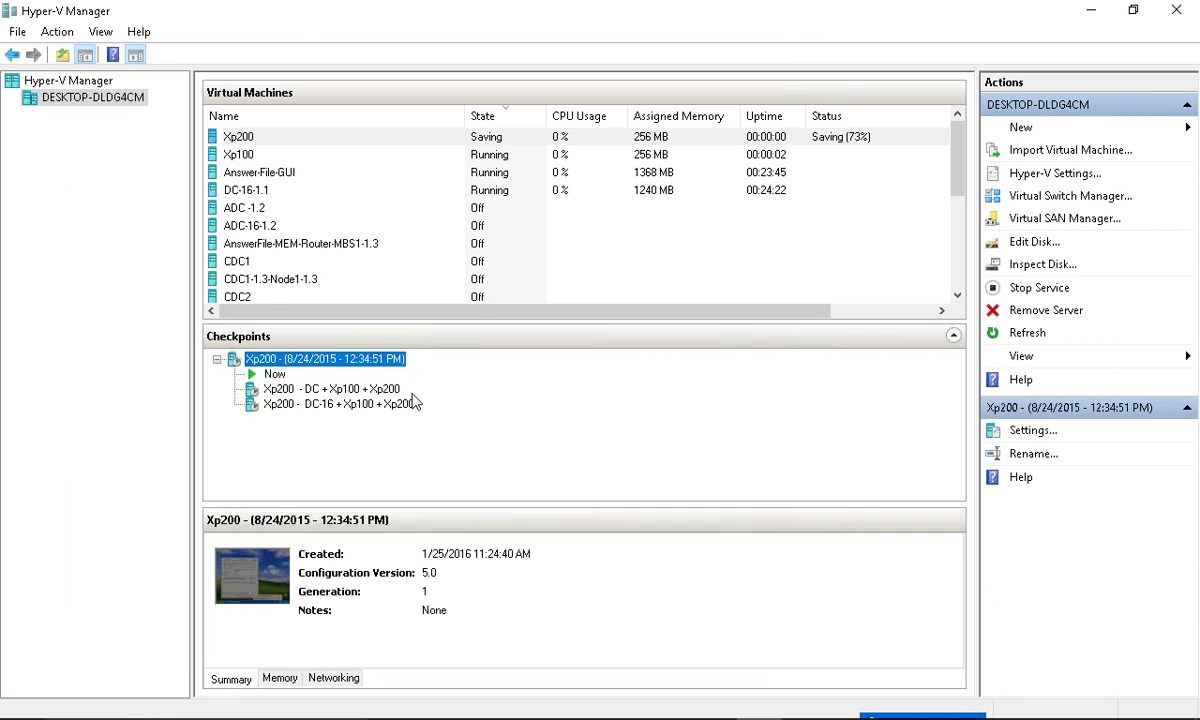
pyautogui.click(498, 158)
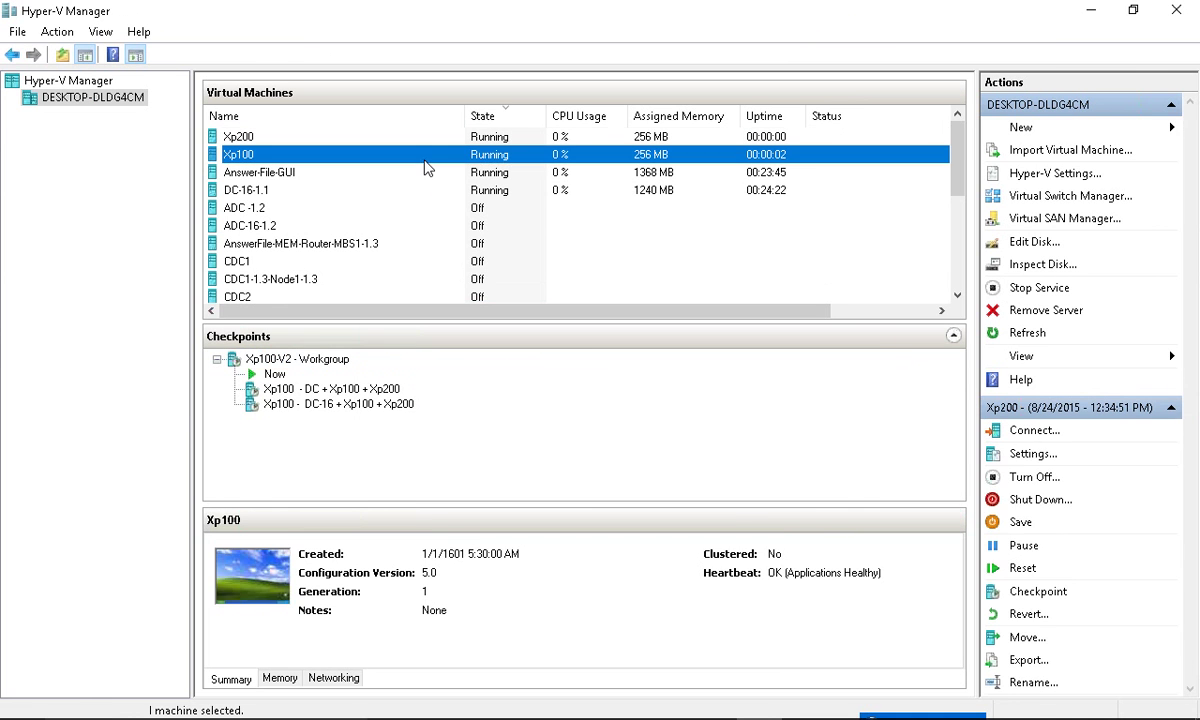
# - Connect to DC-16-1.1 full screen, verify the Computers container is empty, then minimize it
pyautogui.rightClick(326, 188)
pyautogui.click(360, 196)
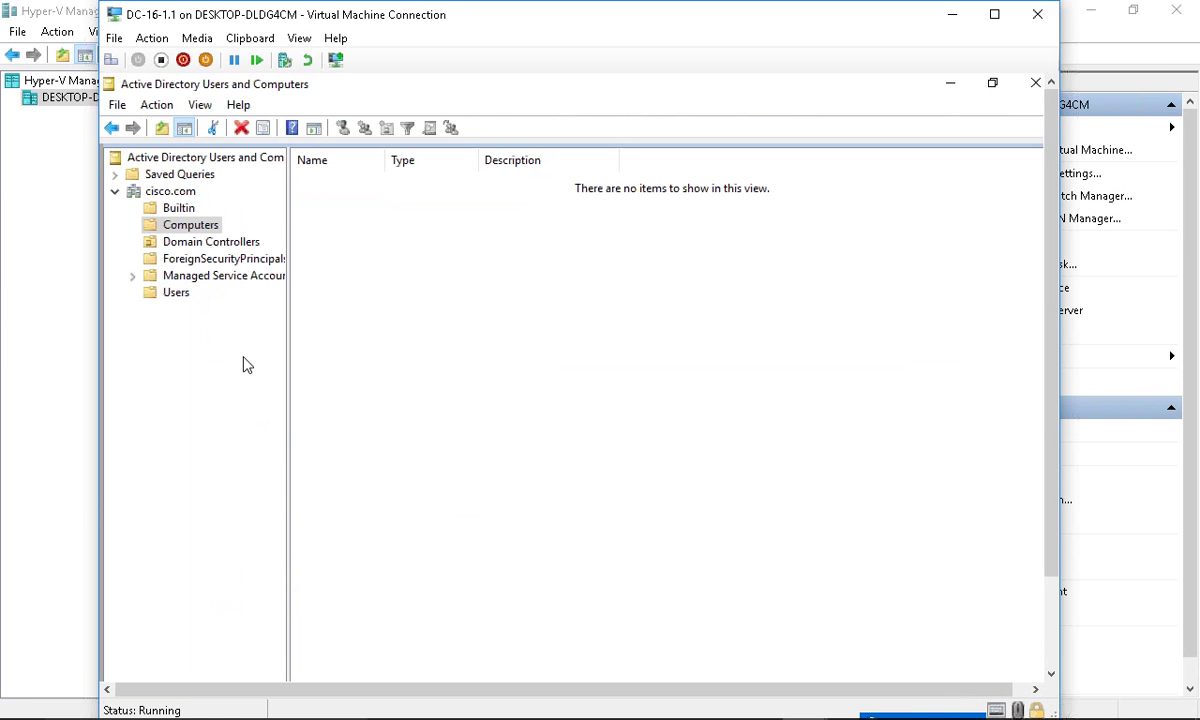
pyautogui.press('ctrl+alt+Break')
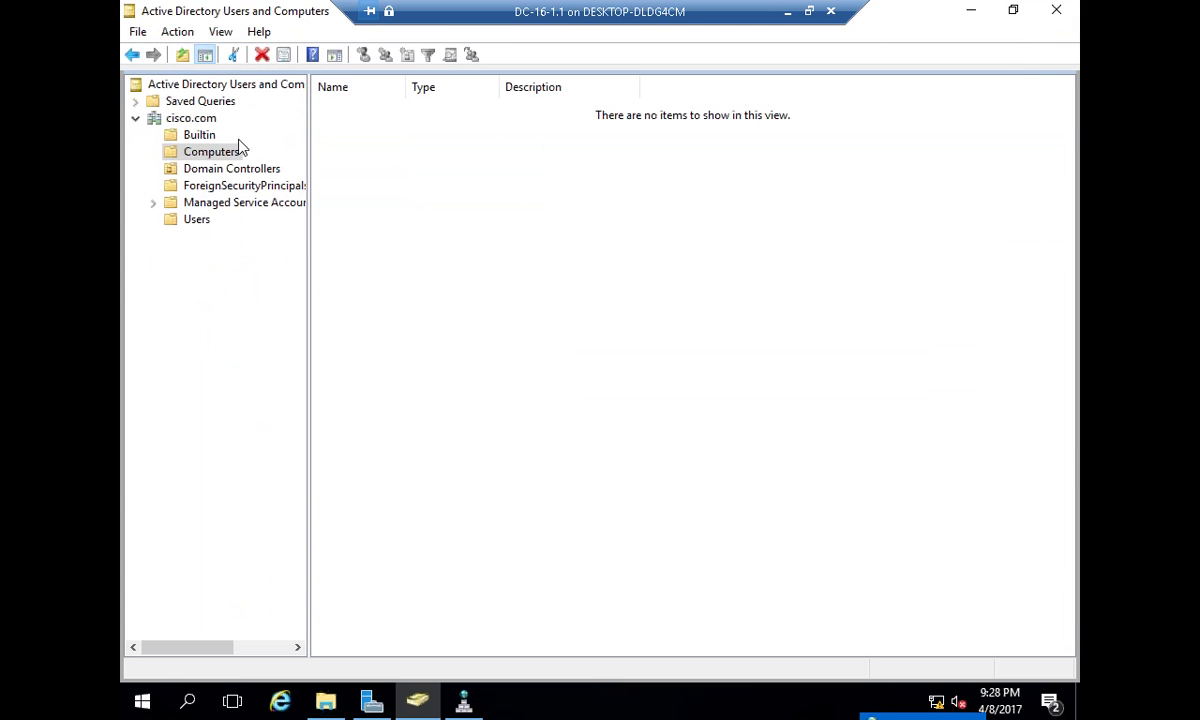
pyautogui.click(236, 154)
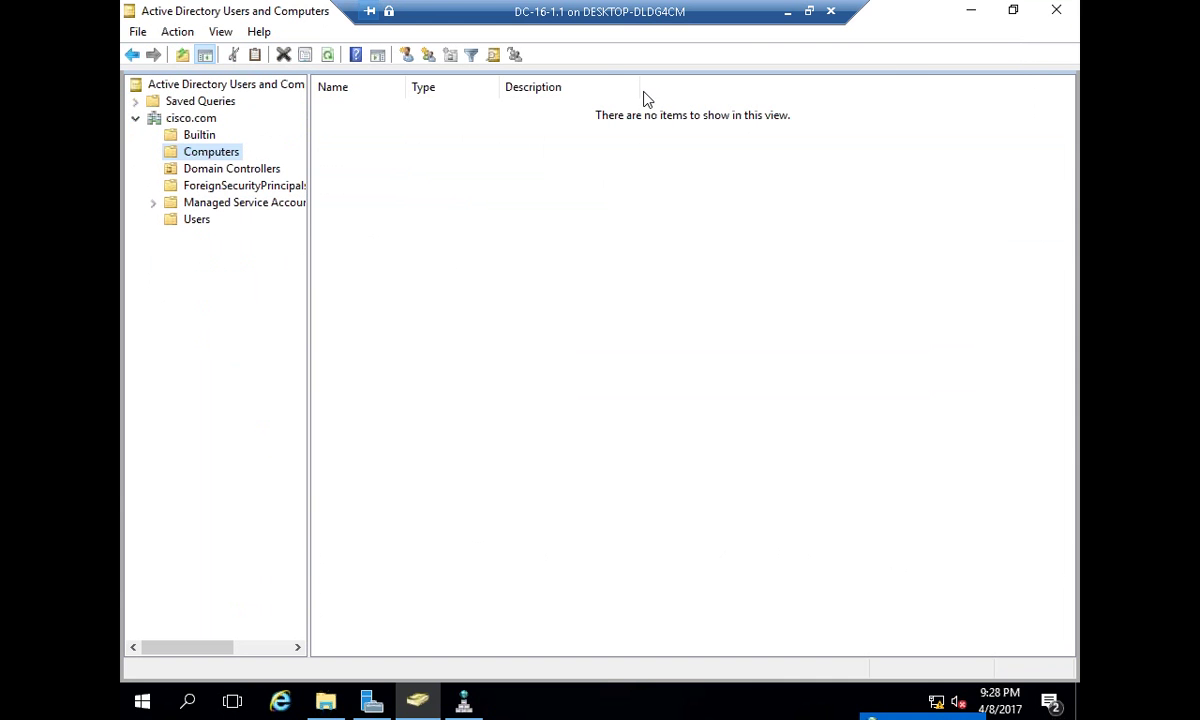
pyautogui.click(786, 12)
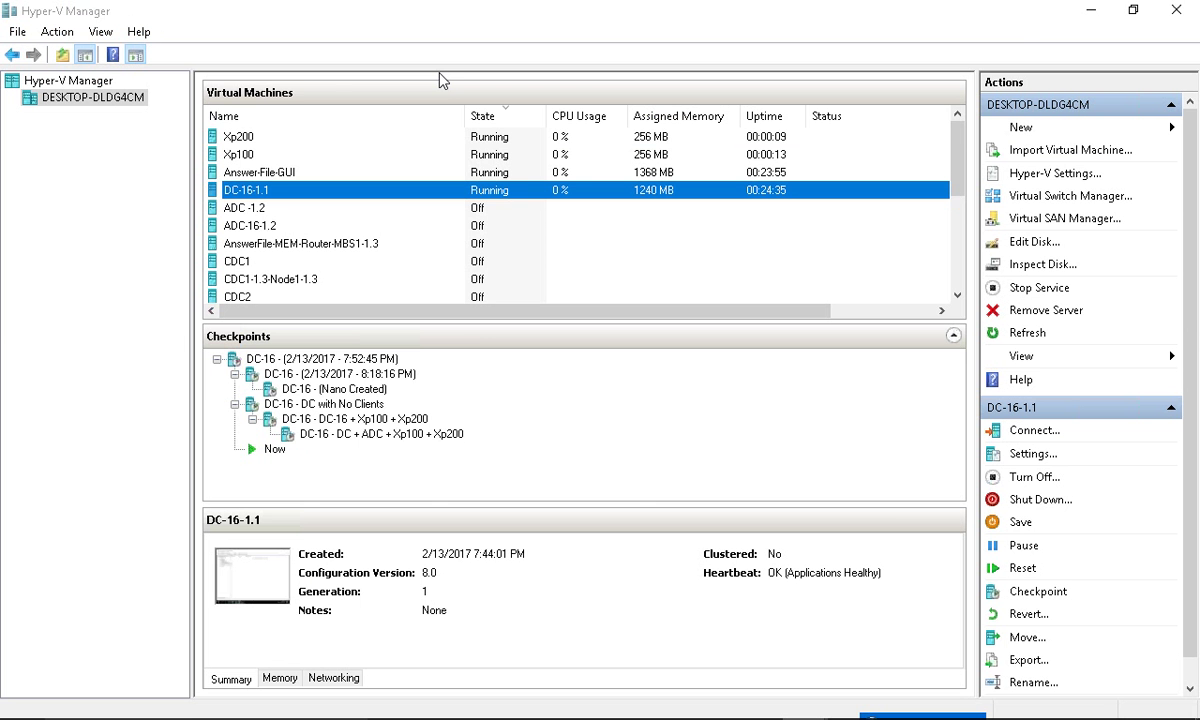
pyautogui.rightClick(318, 155)
# - Connect to Xp100 and set Local Area Connection 2's preferred DNS server to 192.168.1.1
pyautogui.click(370, 166)
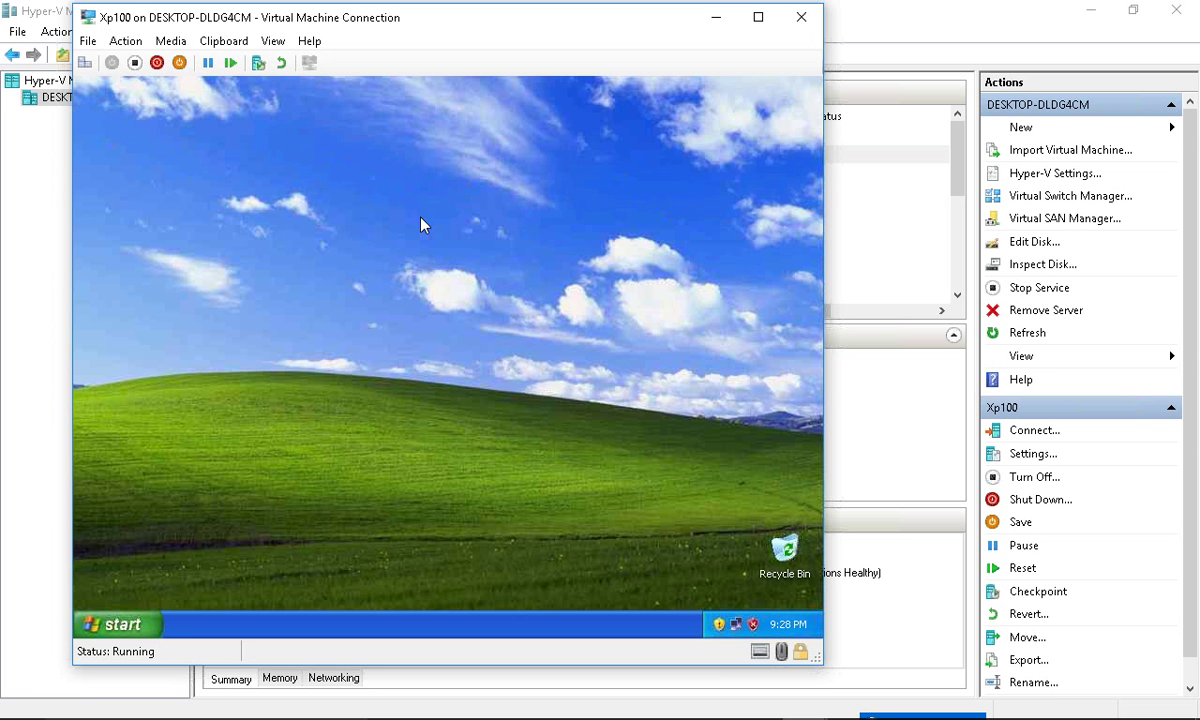
pyautogui.doubleClick(737, 623)
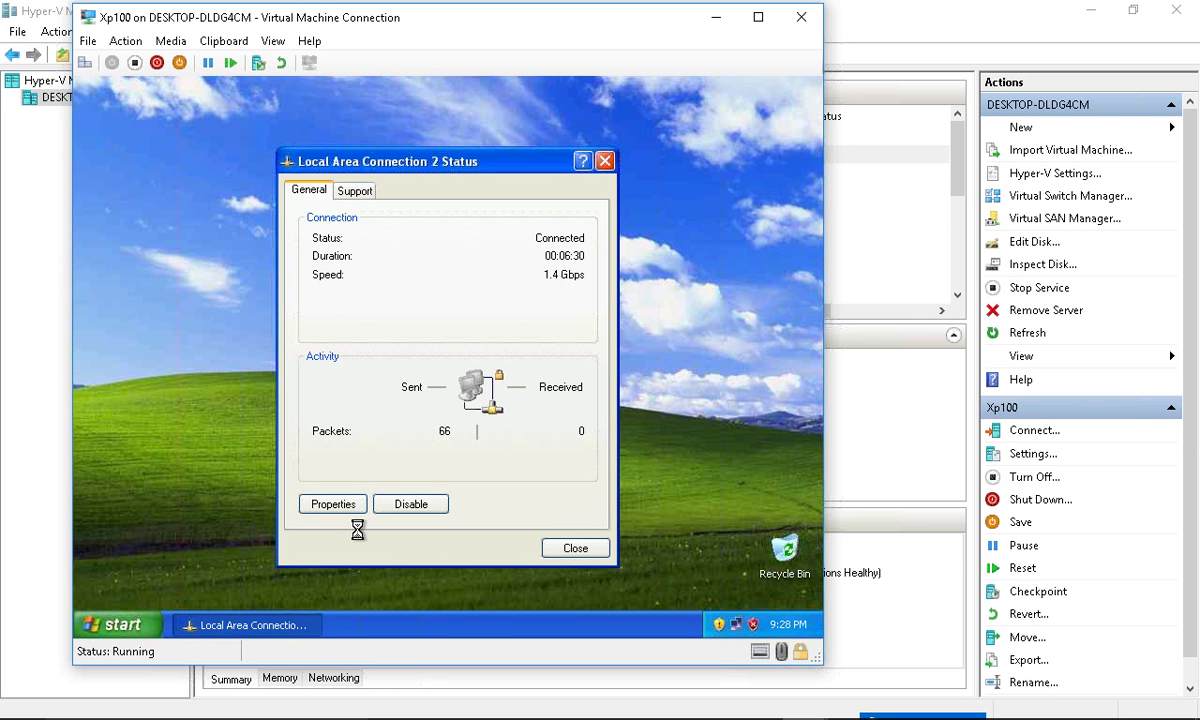
pyautogui.click(340, 505)
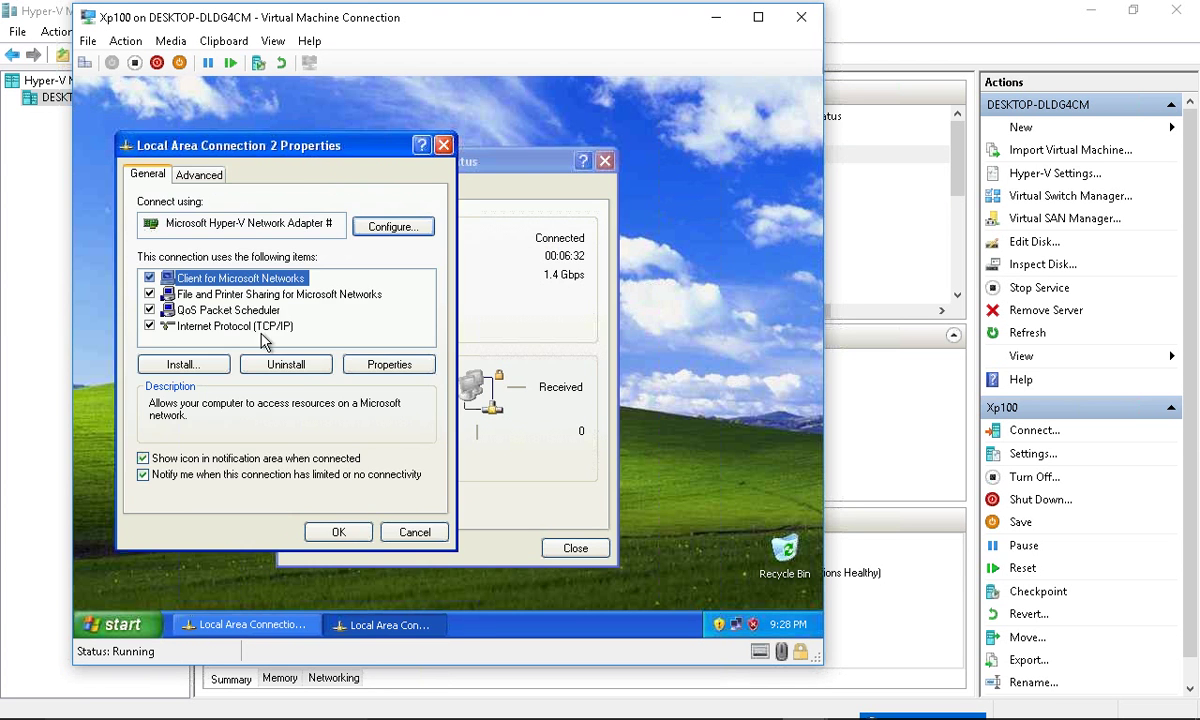
pyautogui.doubleClick(255, 323)
pyautogui.click(350, 477)
pyautogui.write('192.168.1.1')
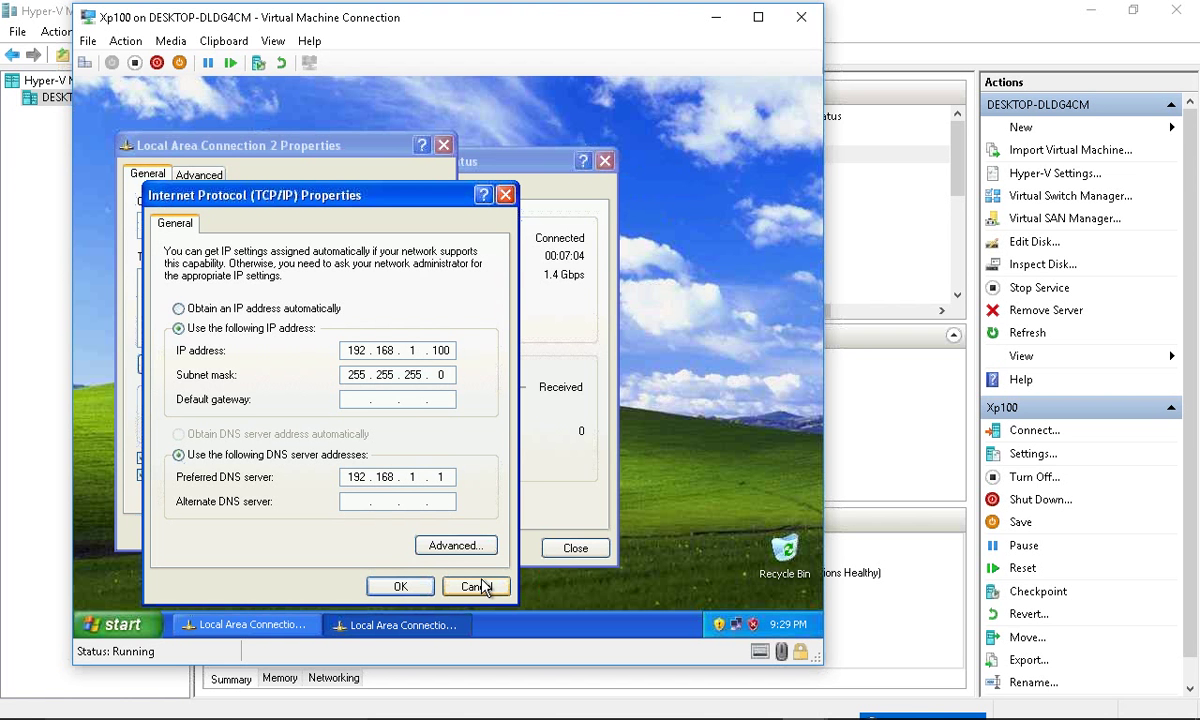
pyautogui.click(400, 586)
pyautogui.click(393, 437)
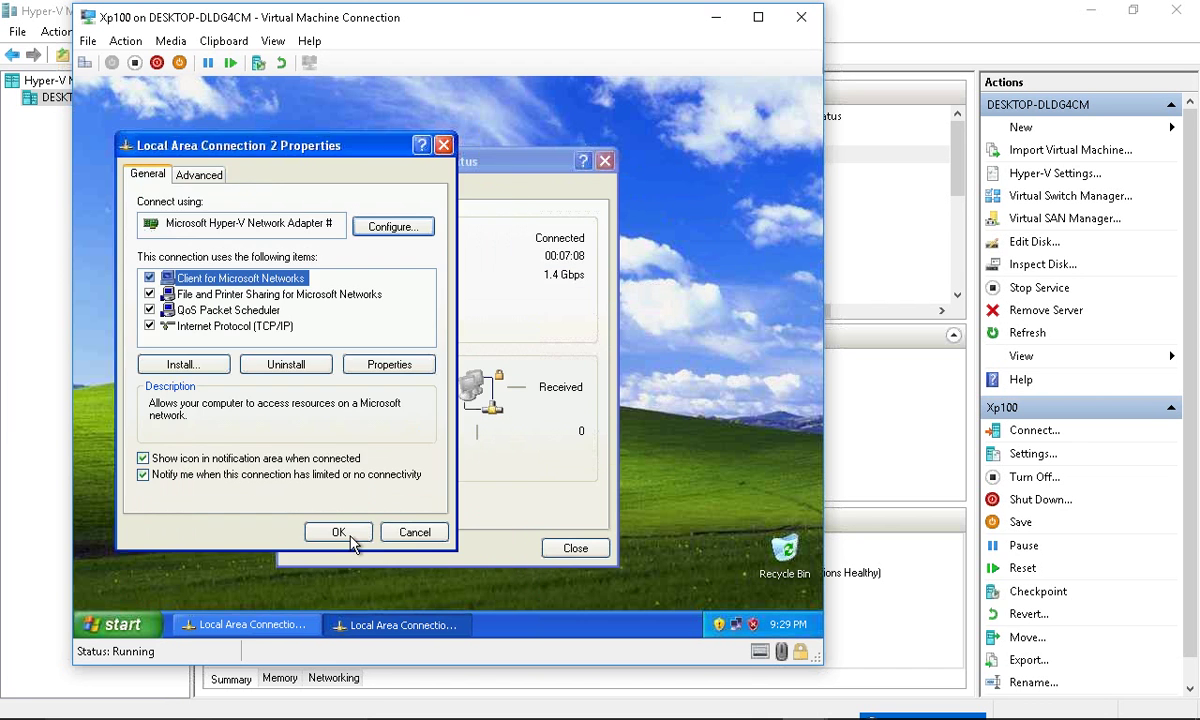
pyautogui.click(414, 533)
pyautogui.click(576, 548)
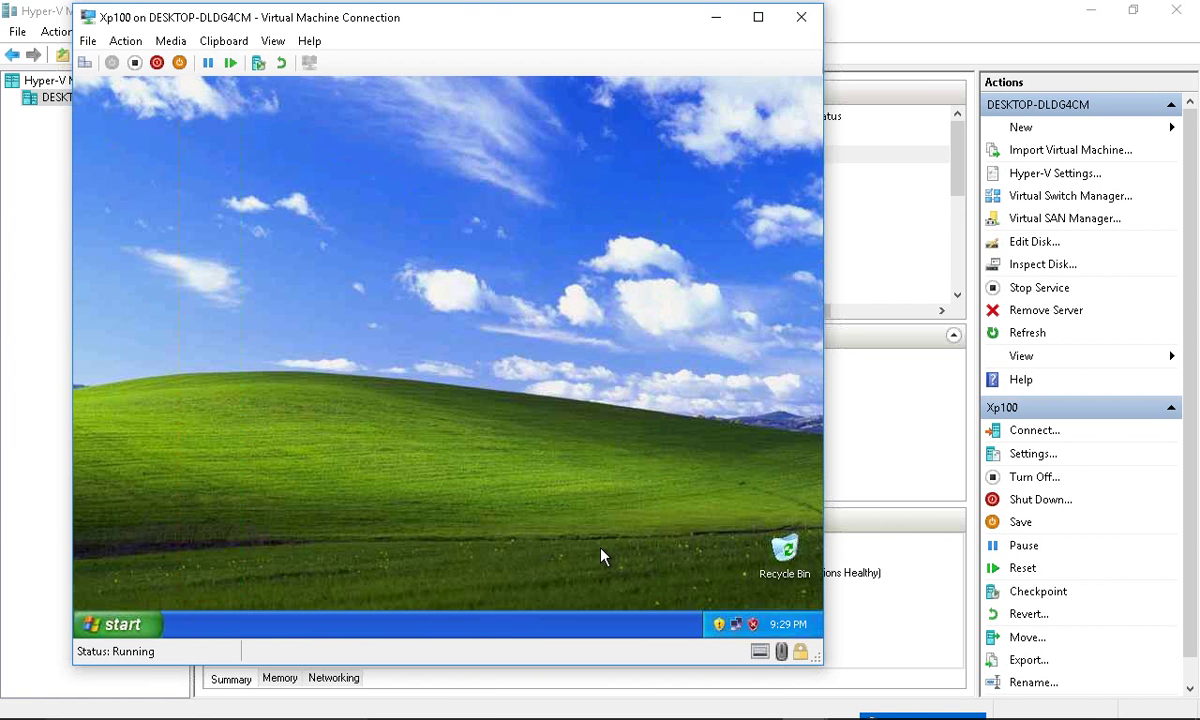
# - Open a command prompt via Run with cmd and try pinging cisco.com, mistyped as 'pign'
pyautogui.press('super+r')
pyautogui.write('cmd')
pyautogui.press('Return')
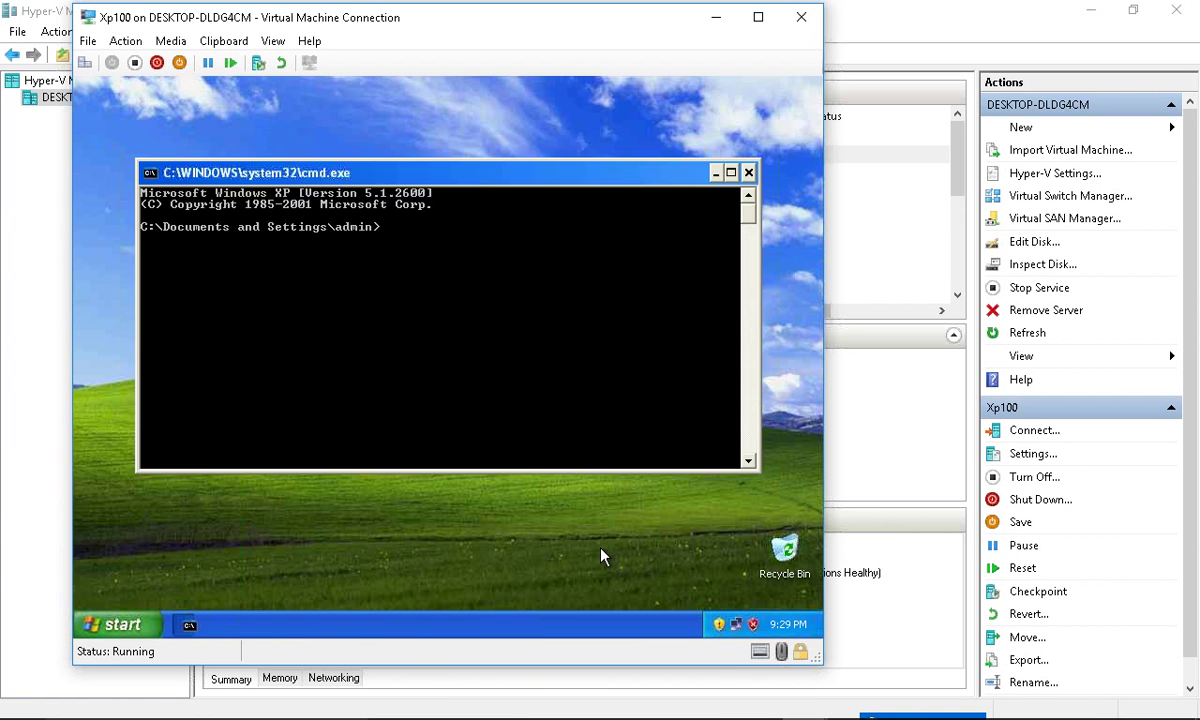
pyautogui.write('pign cisco.com')
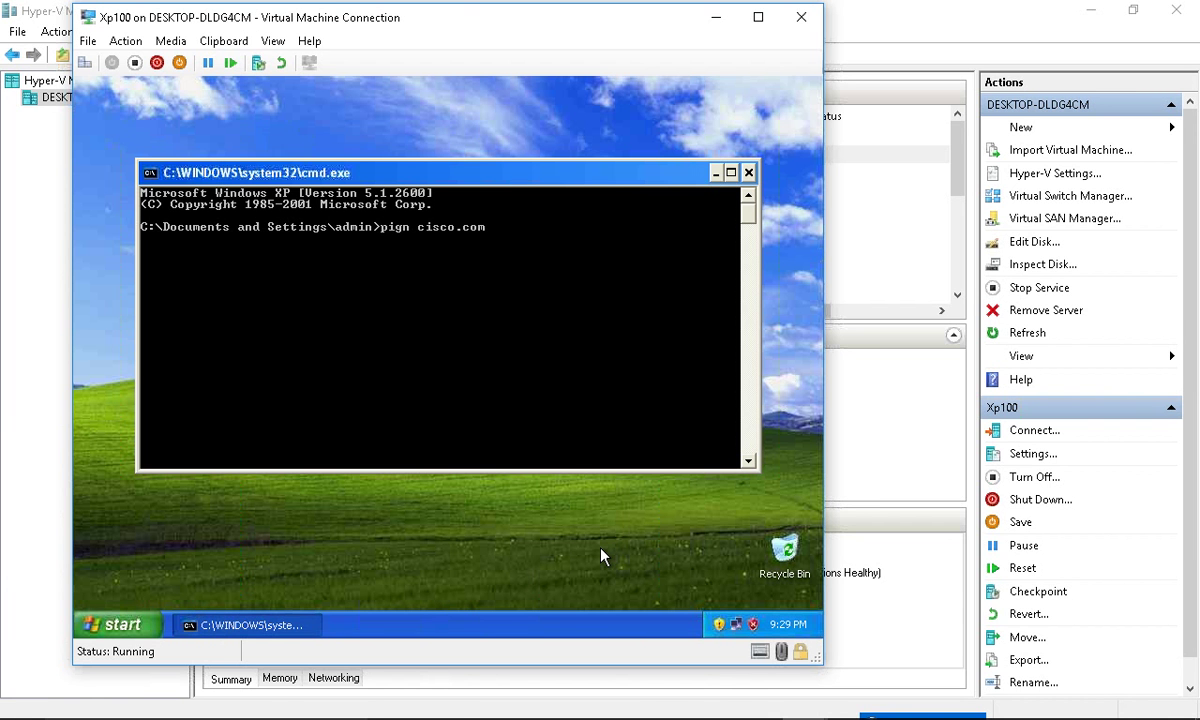
pyautogui.press('Return')
# - Correct the command and ping cisco.com, getting four replies from 192.168.1.1
pyautogui.press('Up')
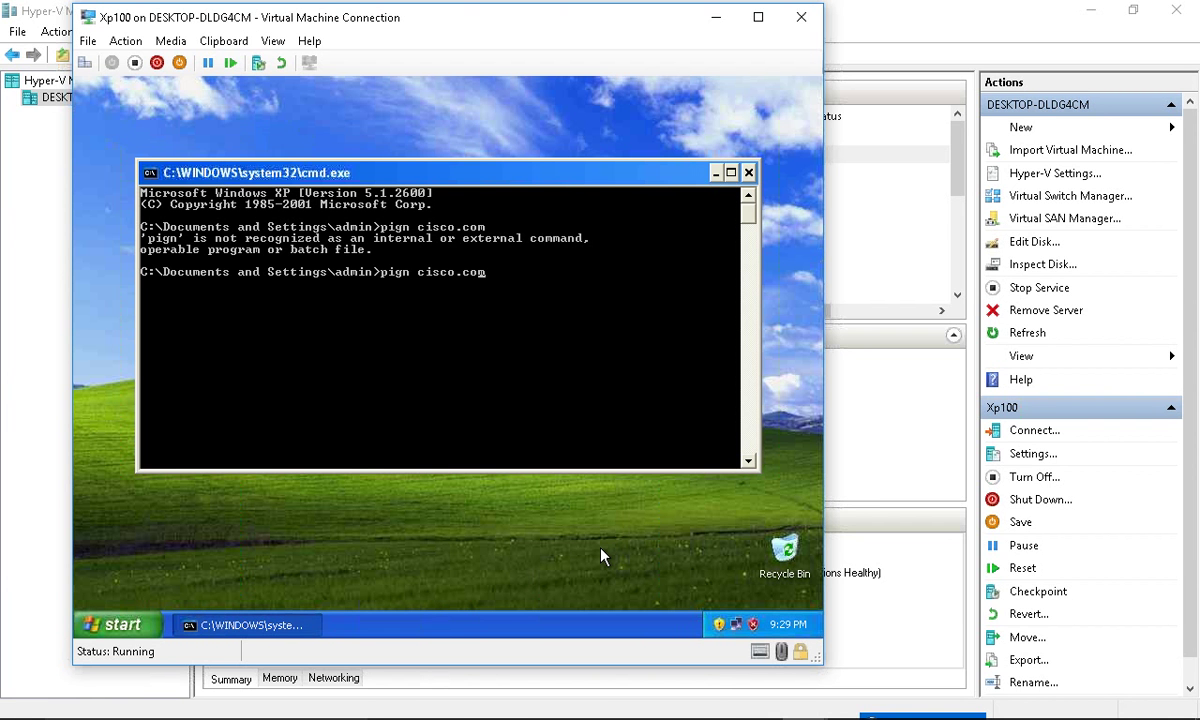
pyautogui.press('Left')
pyautogui.press('Left')
pyautogui.press('Left')
pyautogui.press('Left')
pyautogui.press('Left')
pyautogui.press('Left')
pyautogui.press('Left')
pyautogui.press('Left')
pyautogui.press('Left')
pyautogui.press('Left')
pyautogui.press('BackSpace')
pyautogui.write('ng')
pyautogui.press('Return')
pyautogui.press('Up')
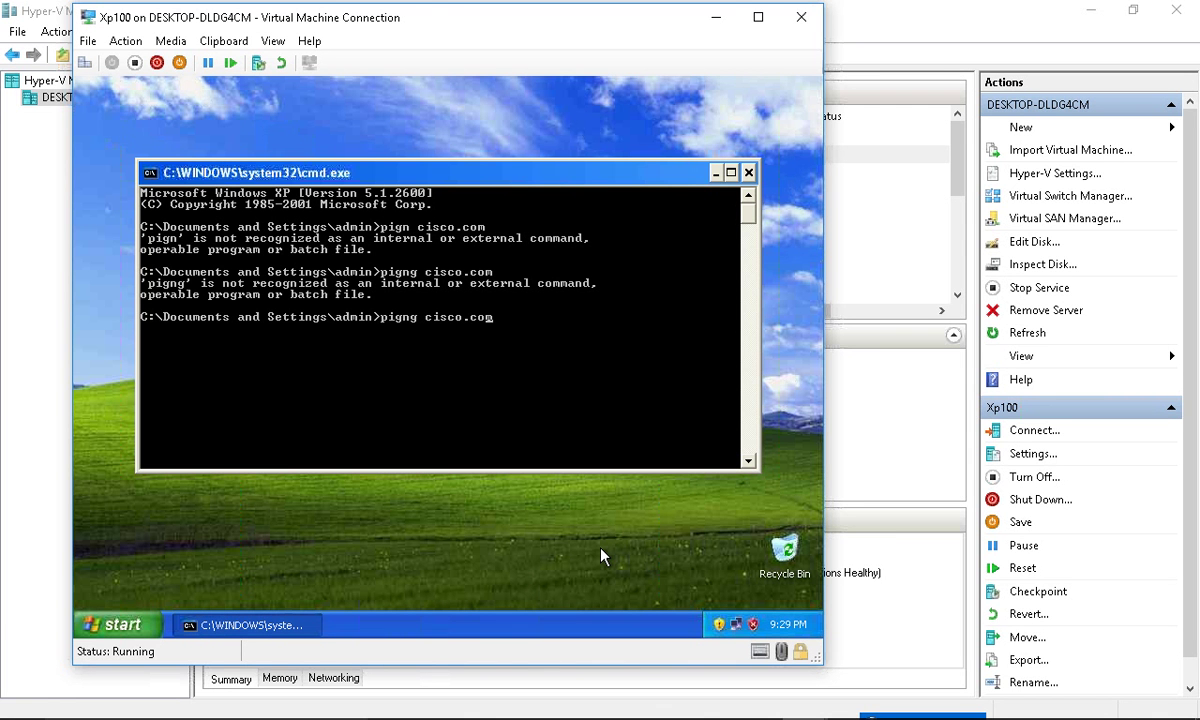
pyautogui.press('Left')
pyautogui.press('Left')
pyautogui.press('Left')
pyautogui.press('Left')
pyautogui.press('Left')
pyautogui.press('Left')
pyautogui.press('Left')
pyautogui.press('Left')
pyautogui.press('Left')
pyautogui.press('Left')
pyautogui.press('Left')
pyautogui.press('Left')
pyautogui.press('BackSpace')
pyautogui.press('Return')
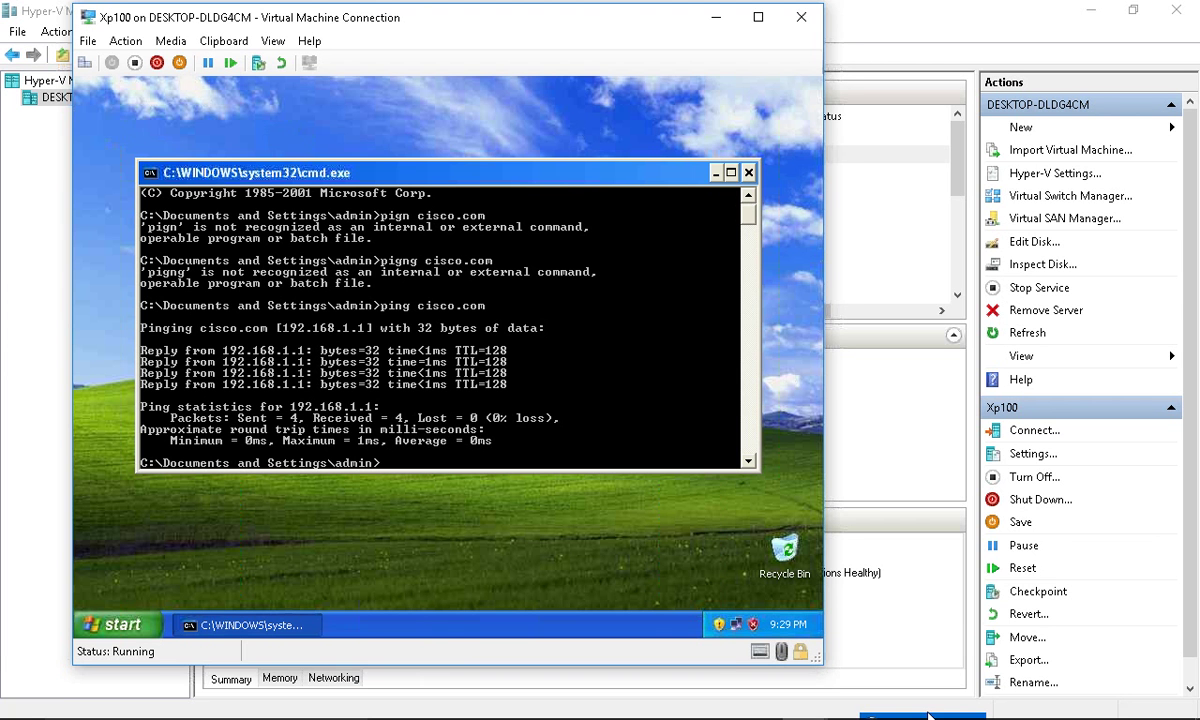
pyautogui.moveTo(928, 716)
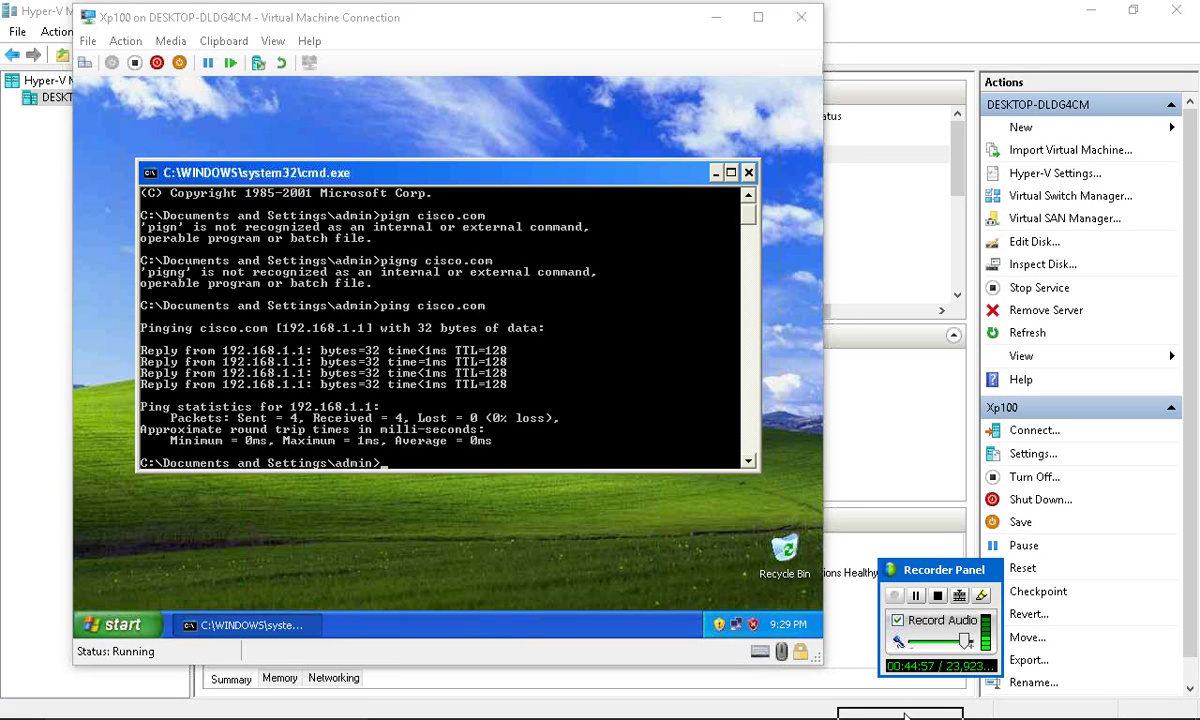
pyautogui.click(664, 412)
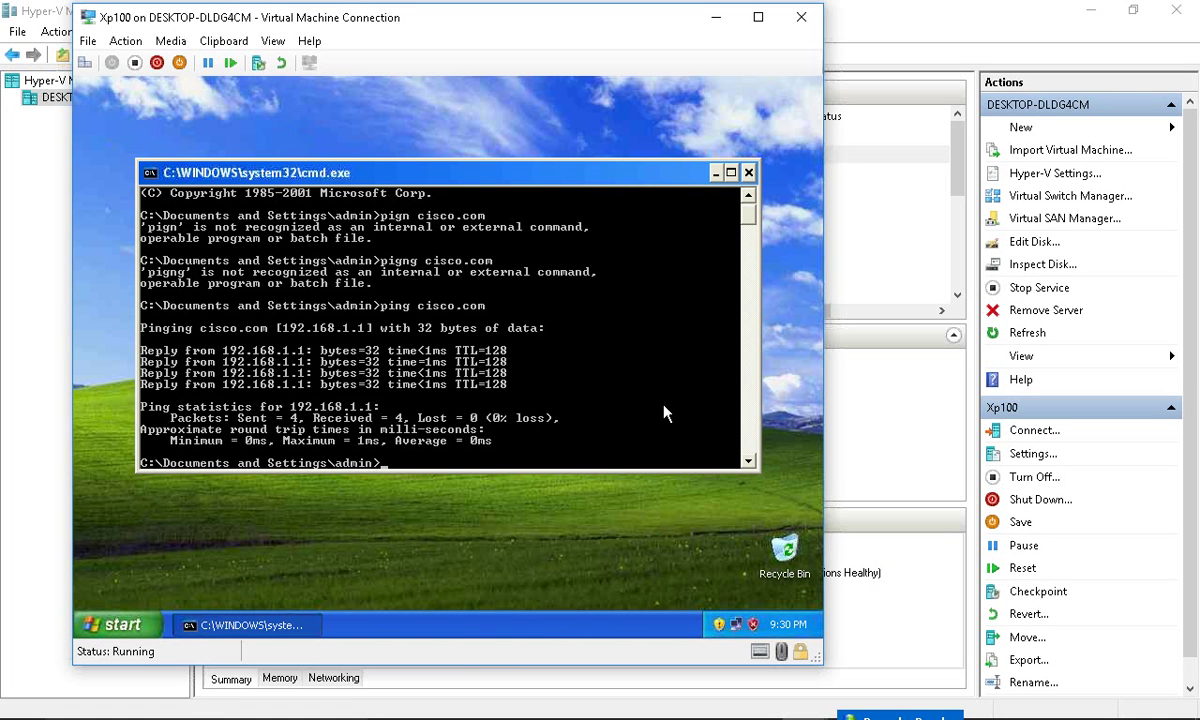